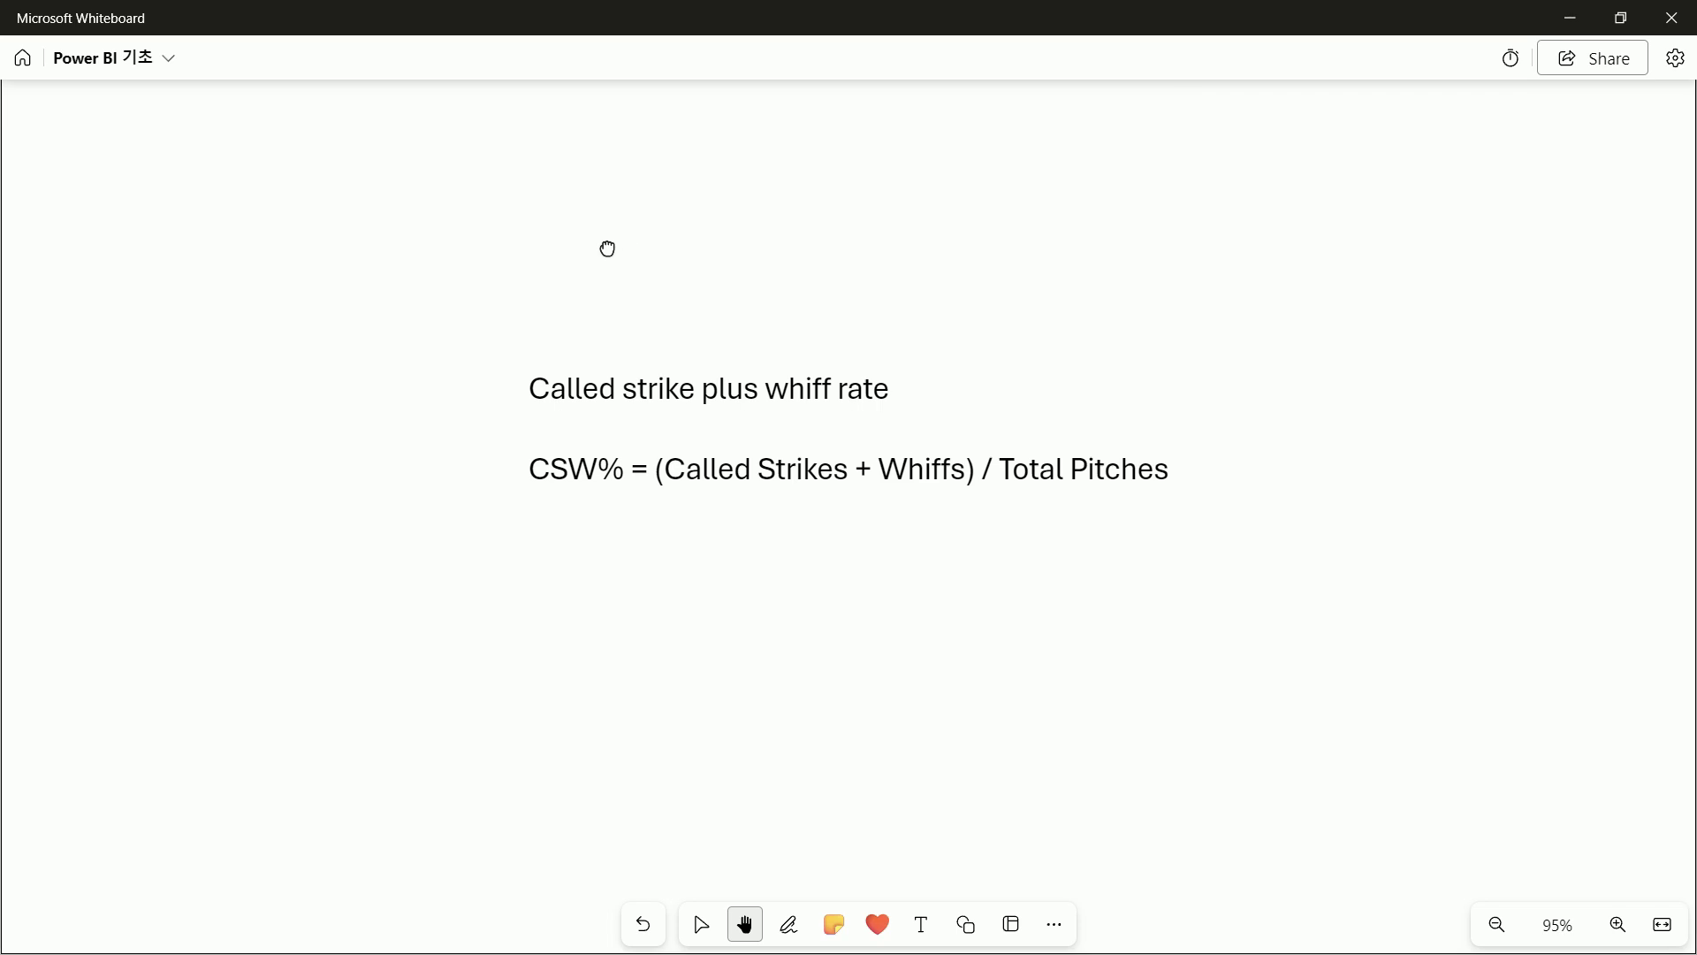
Step: Enlarge the whiteboard to 148% and read the CSW% formula for called strikes, whiffs and total pitches
left_click_drag(606, 246, 653, 273)
left_click(677, 409)
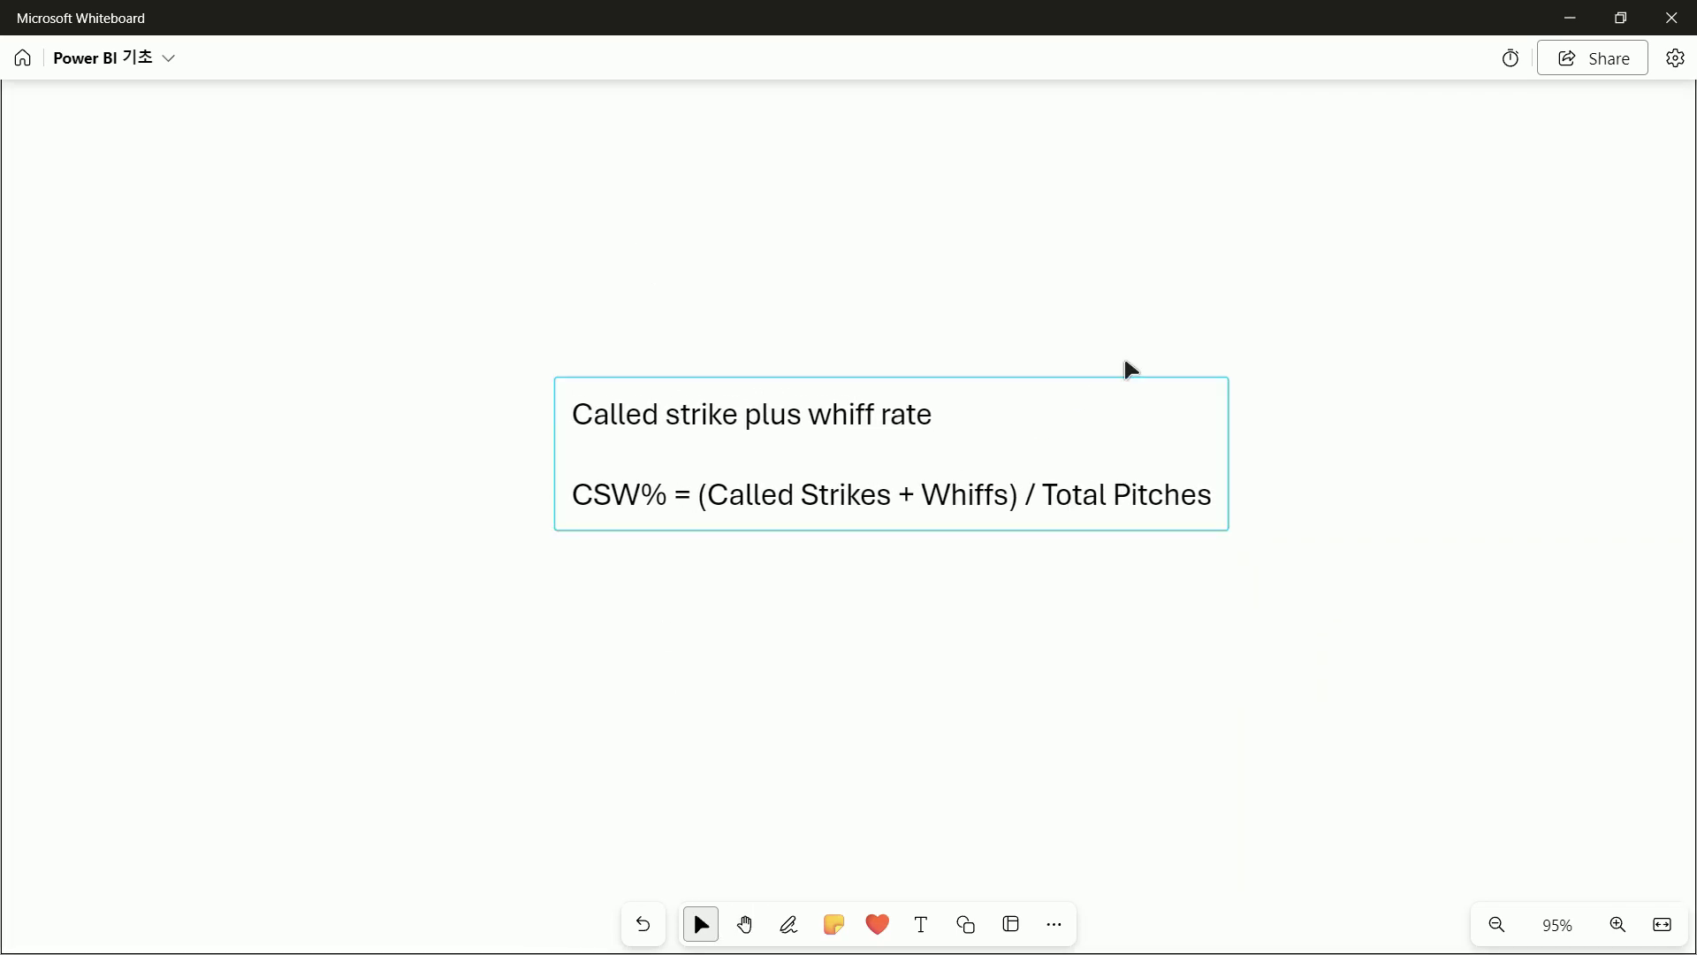
left_click(1620, 936)
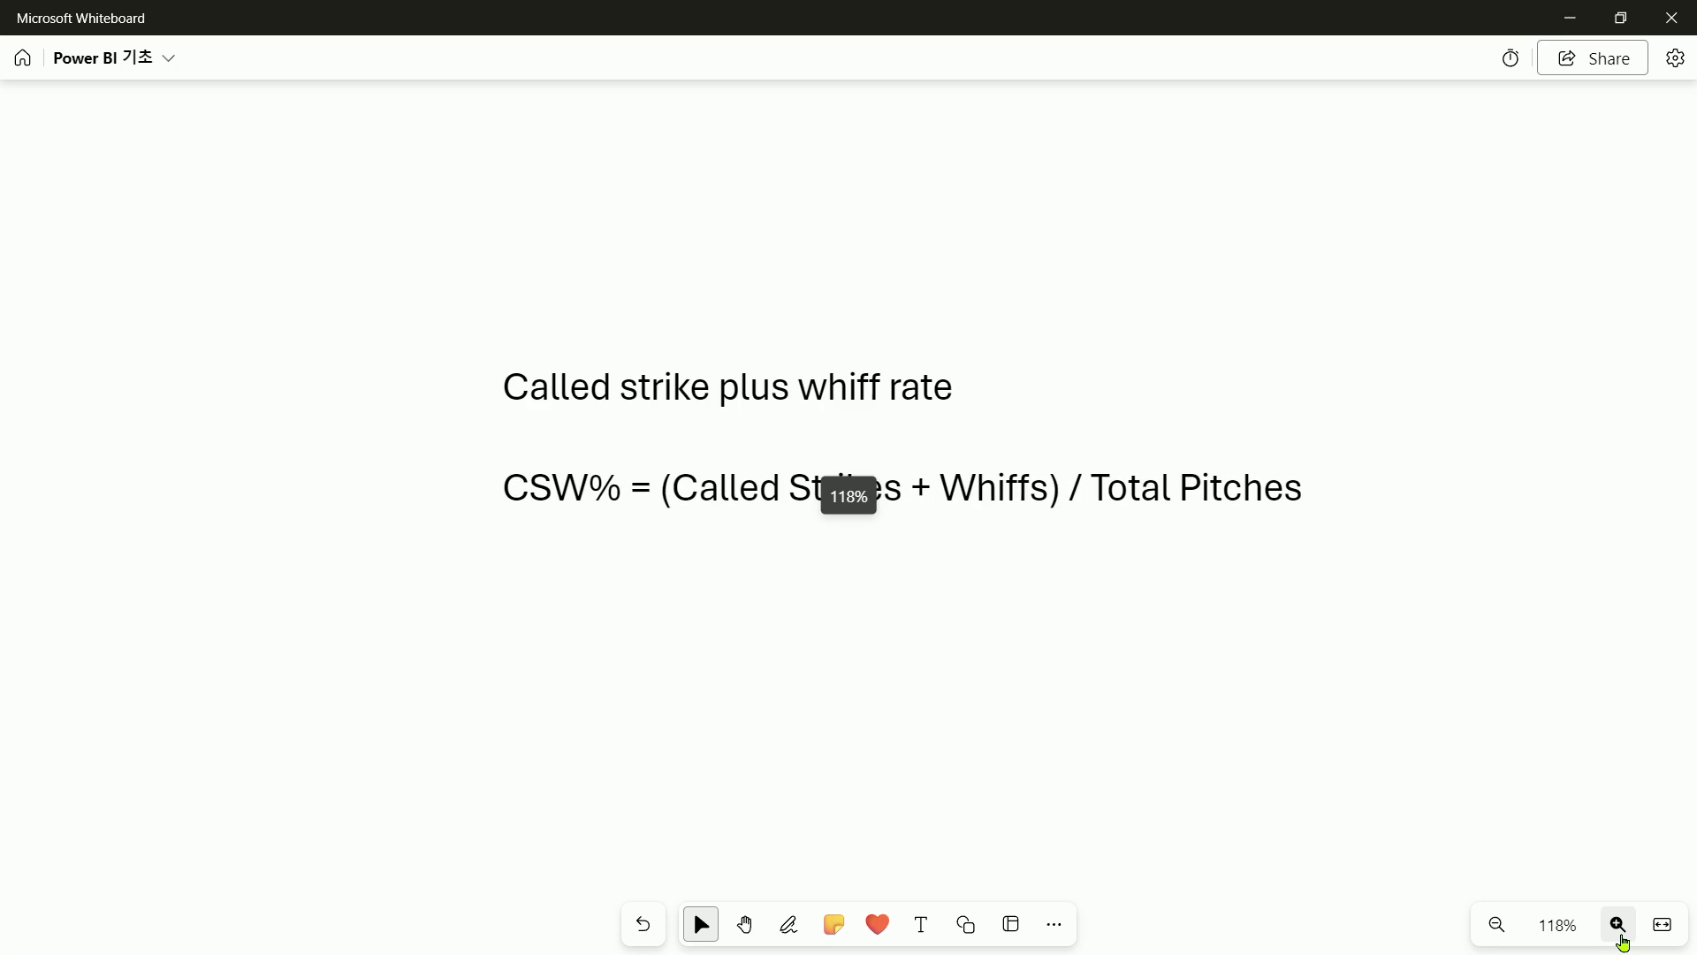
left_click(1619, 935)
left_click_drag(1290, 667, 1216, 686)
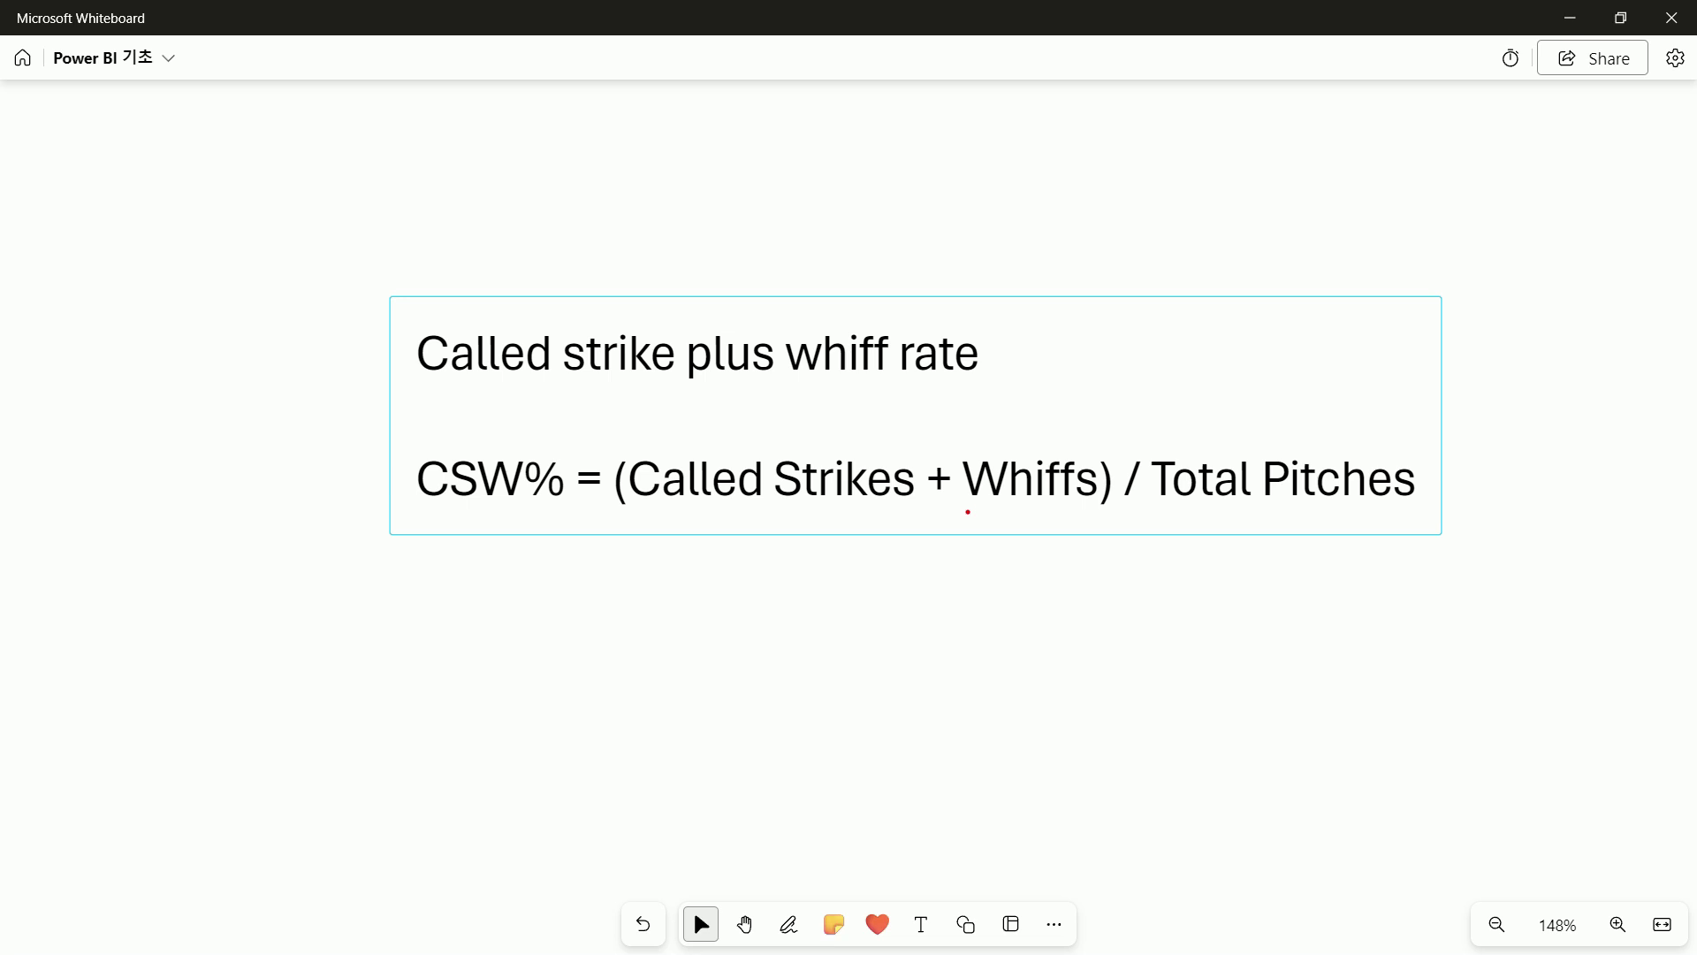
left_click_drag(968, 512, 1080, 510)
Step: Switch to Power BI and add a new measure named CSW% to the pitcher_mlb_korean table
left_click(1570, 18)
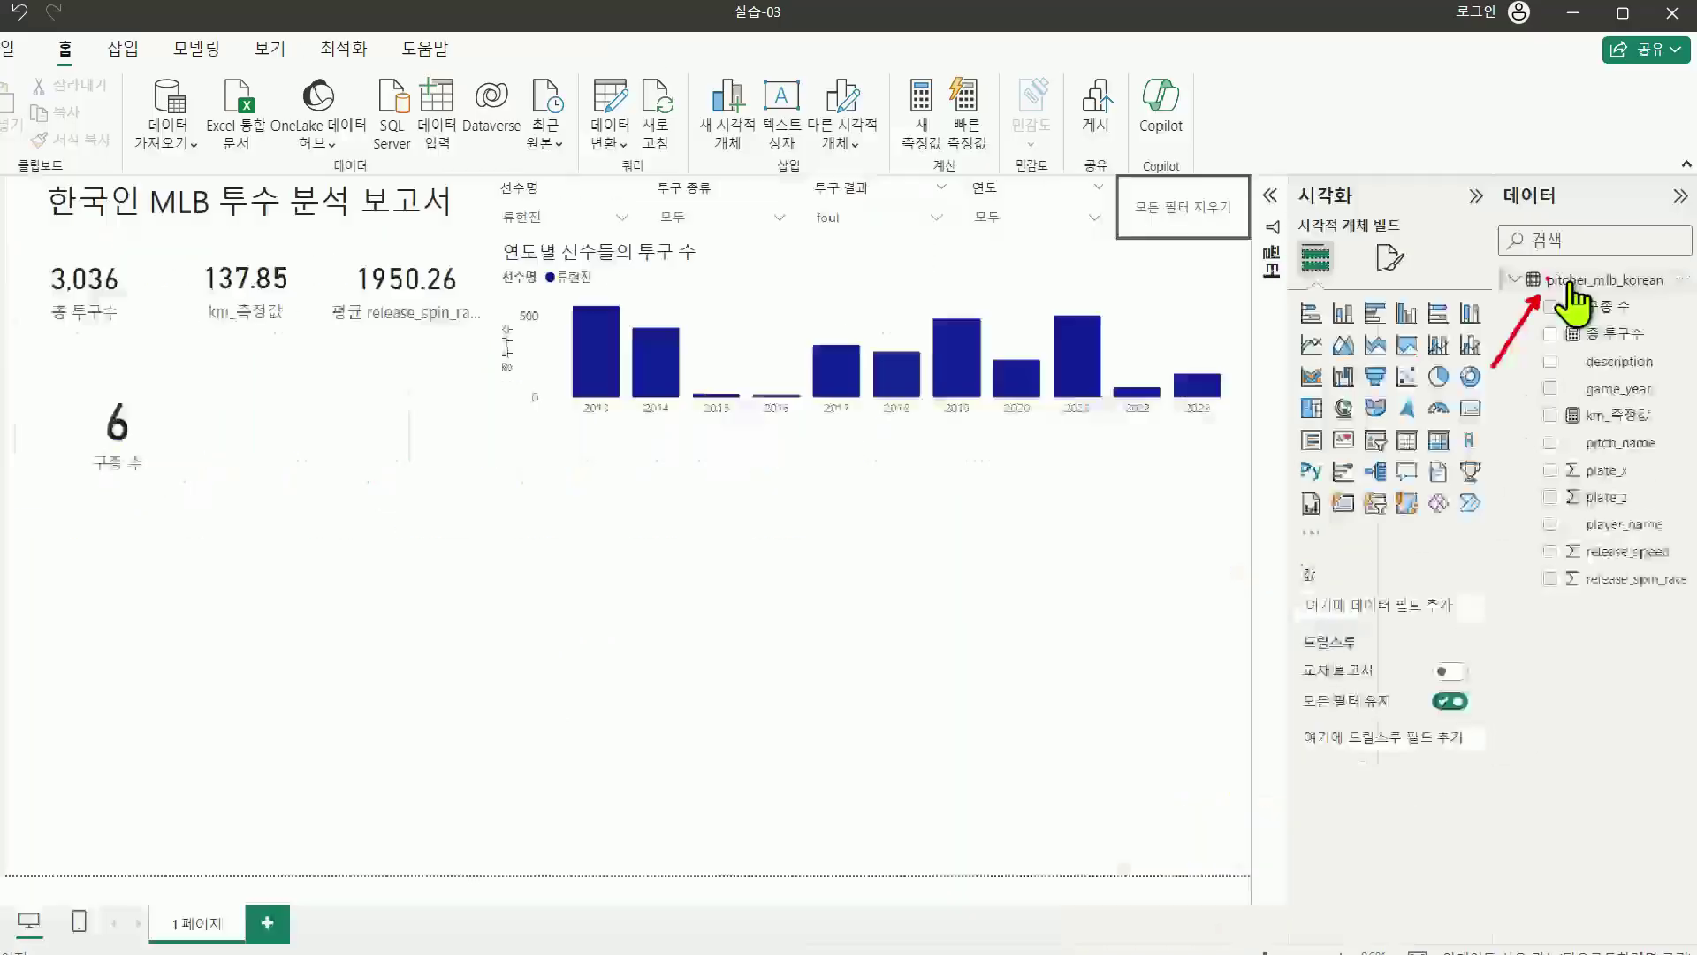
right_click(1573, 284)
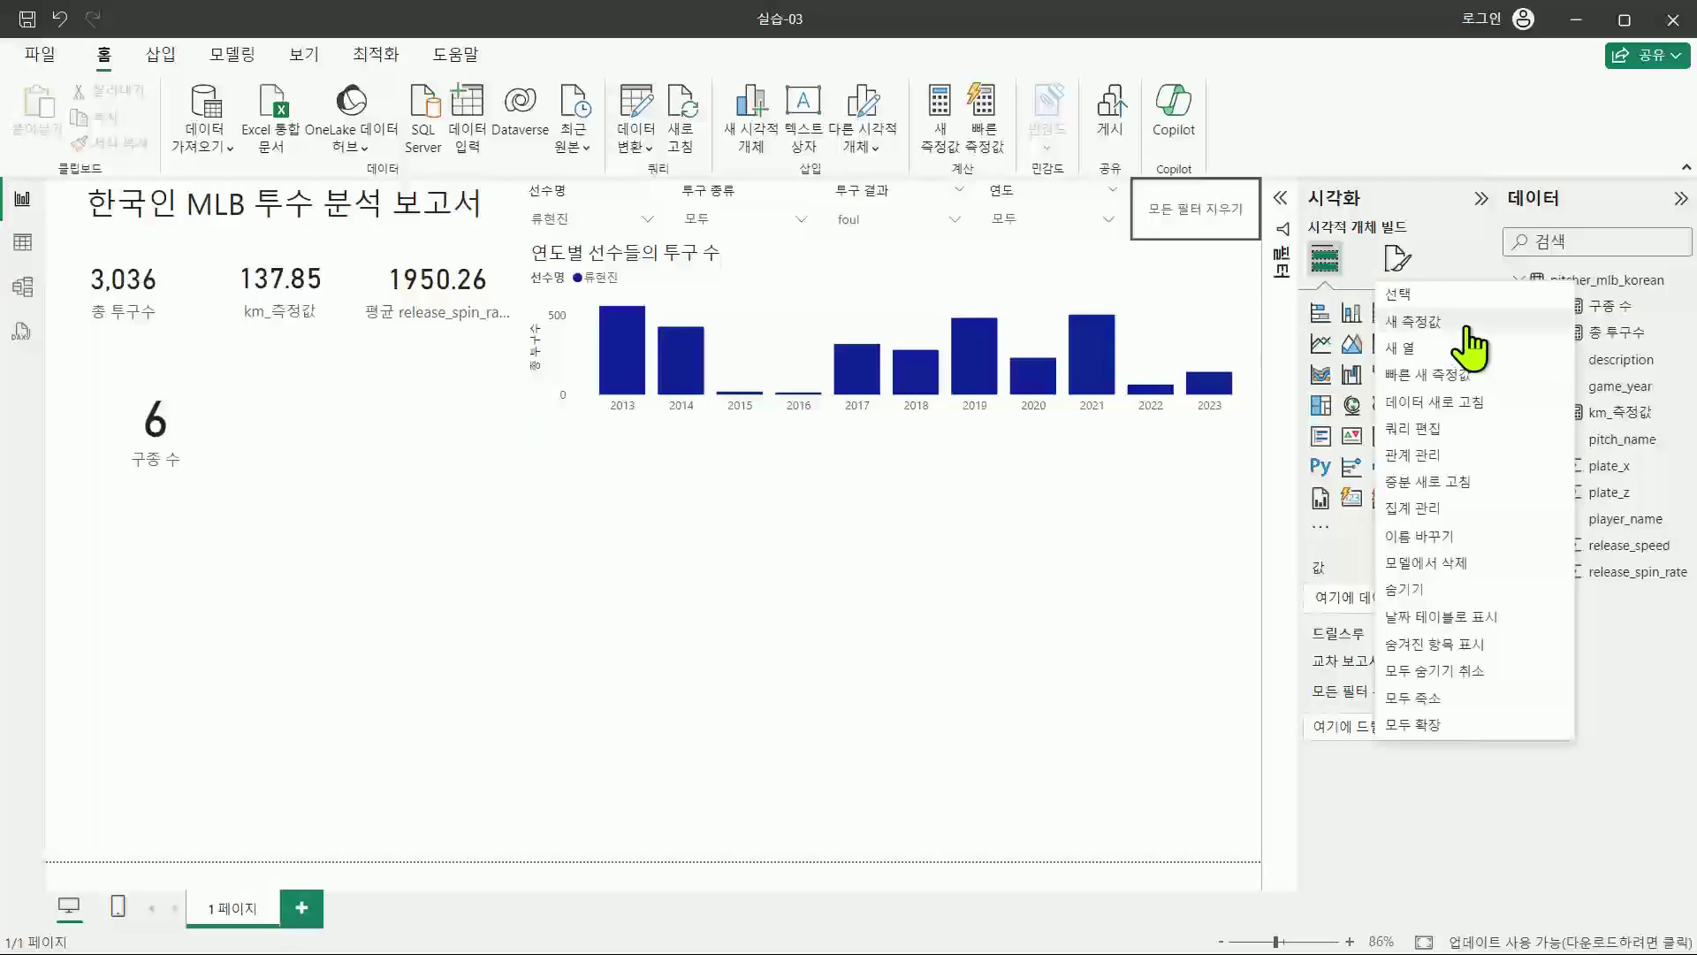
left_click(1465, 327)
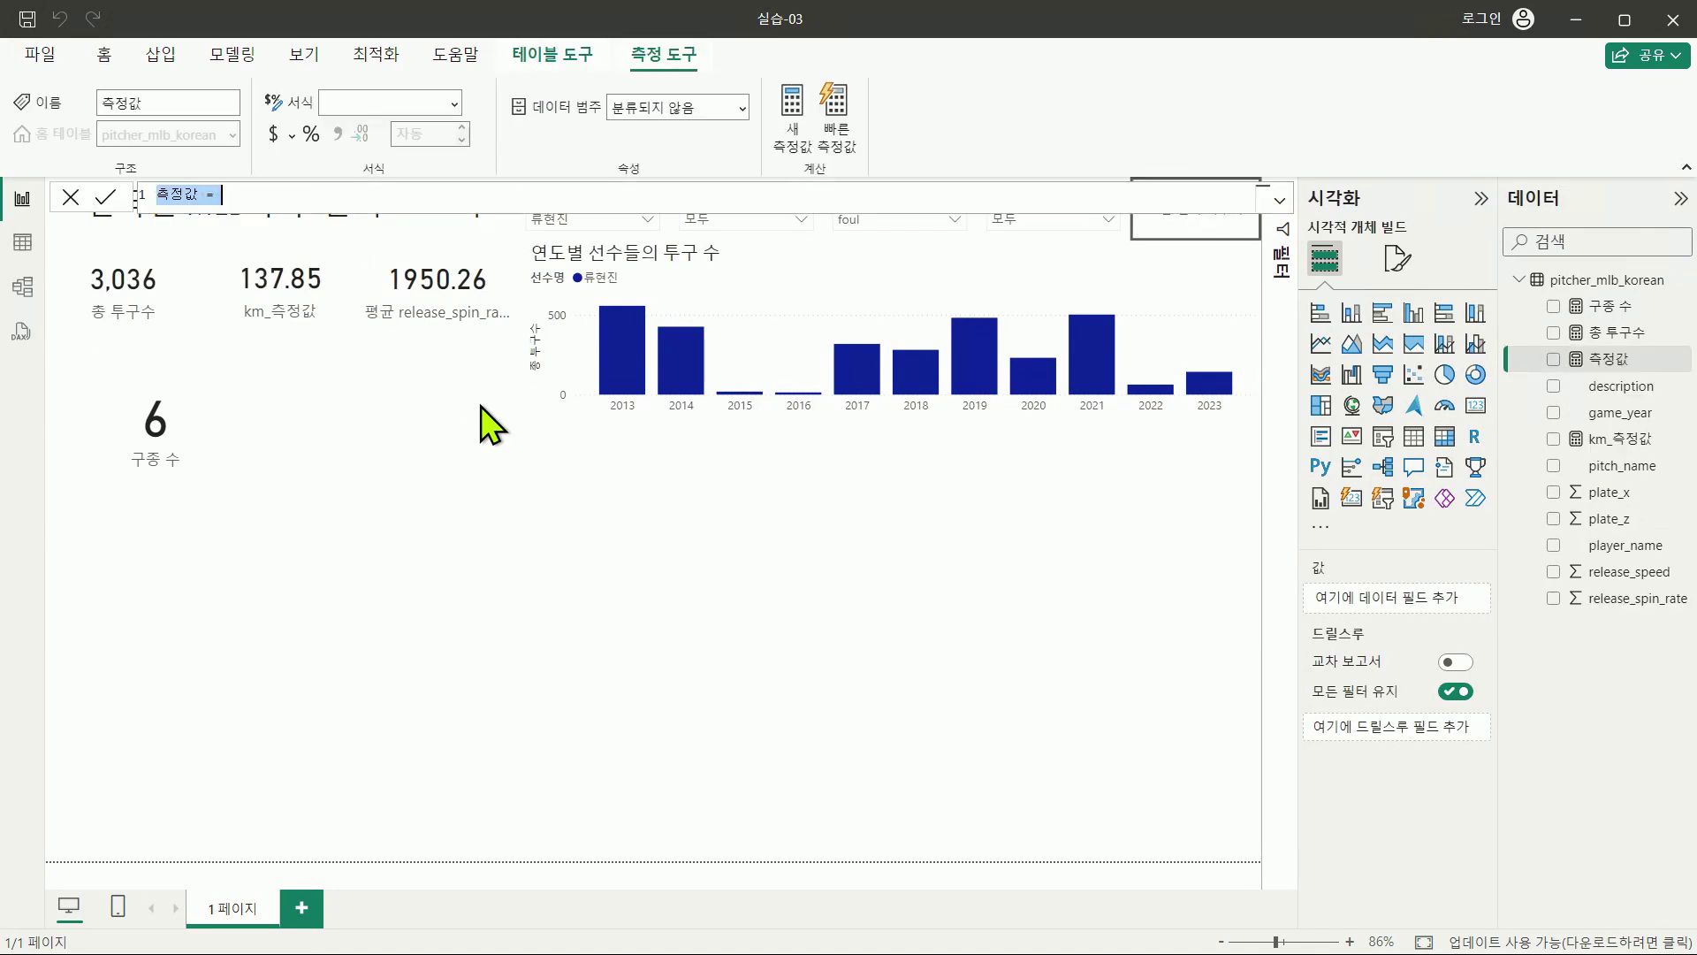
type("CSW%")
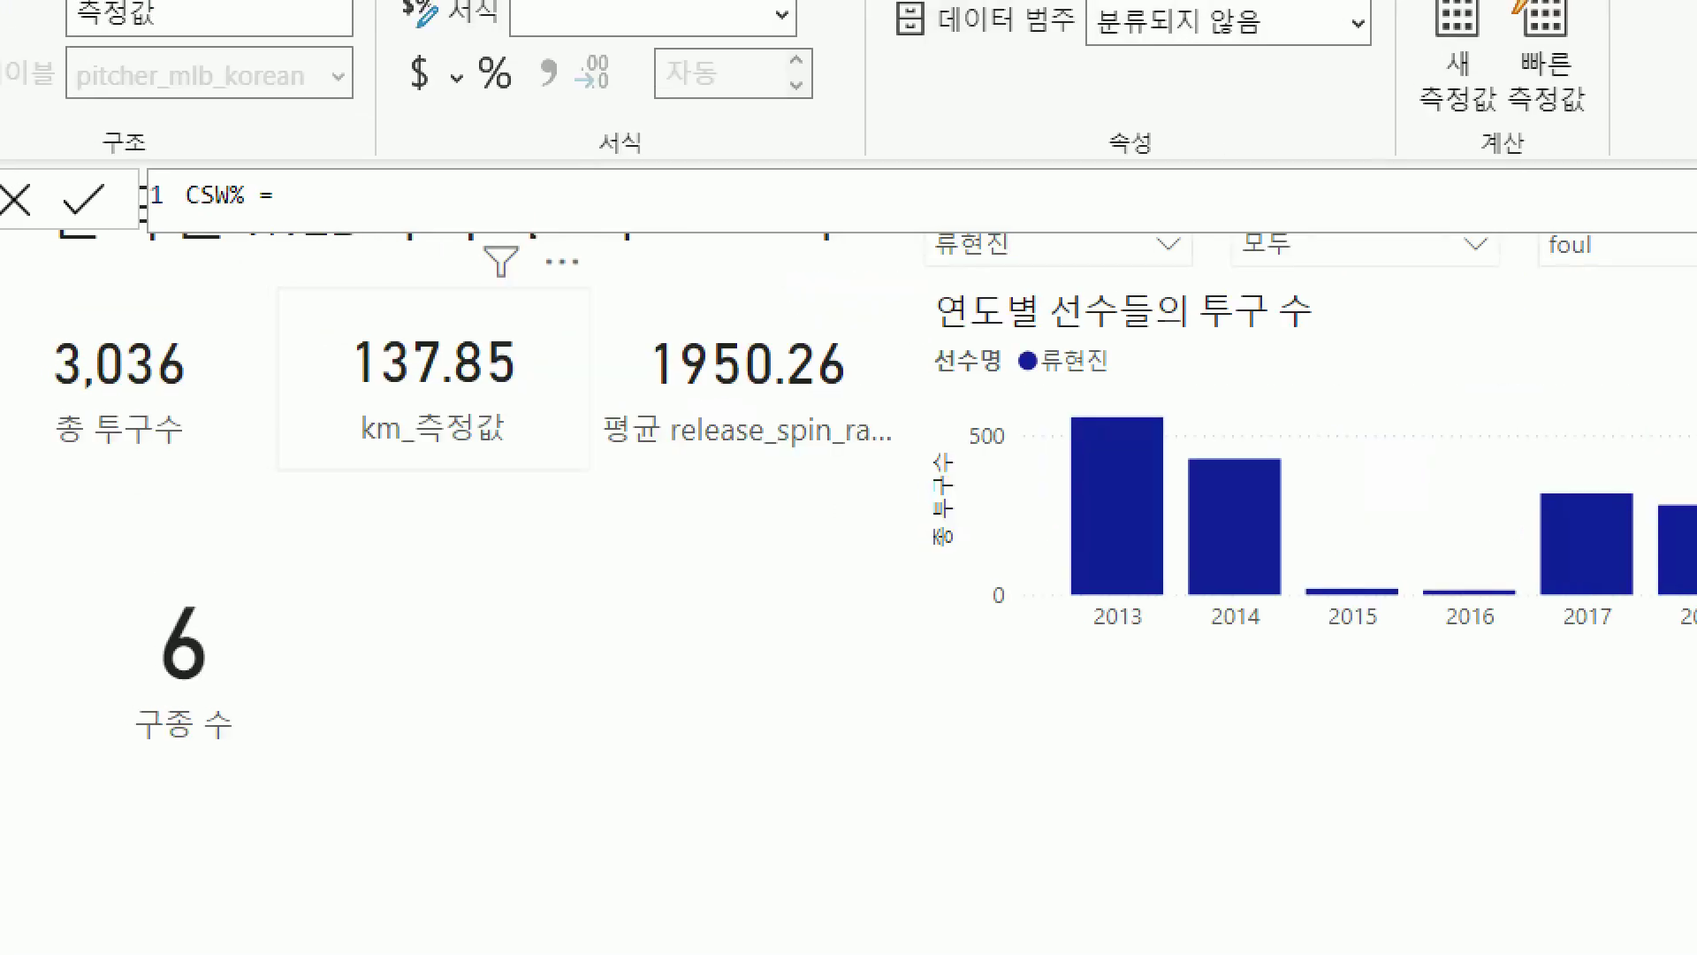
left_click_drag(181, 217, 264, 220)
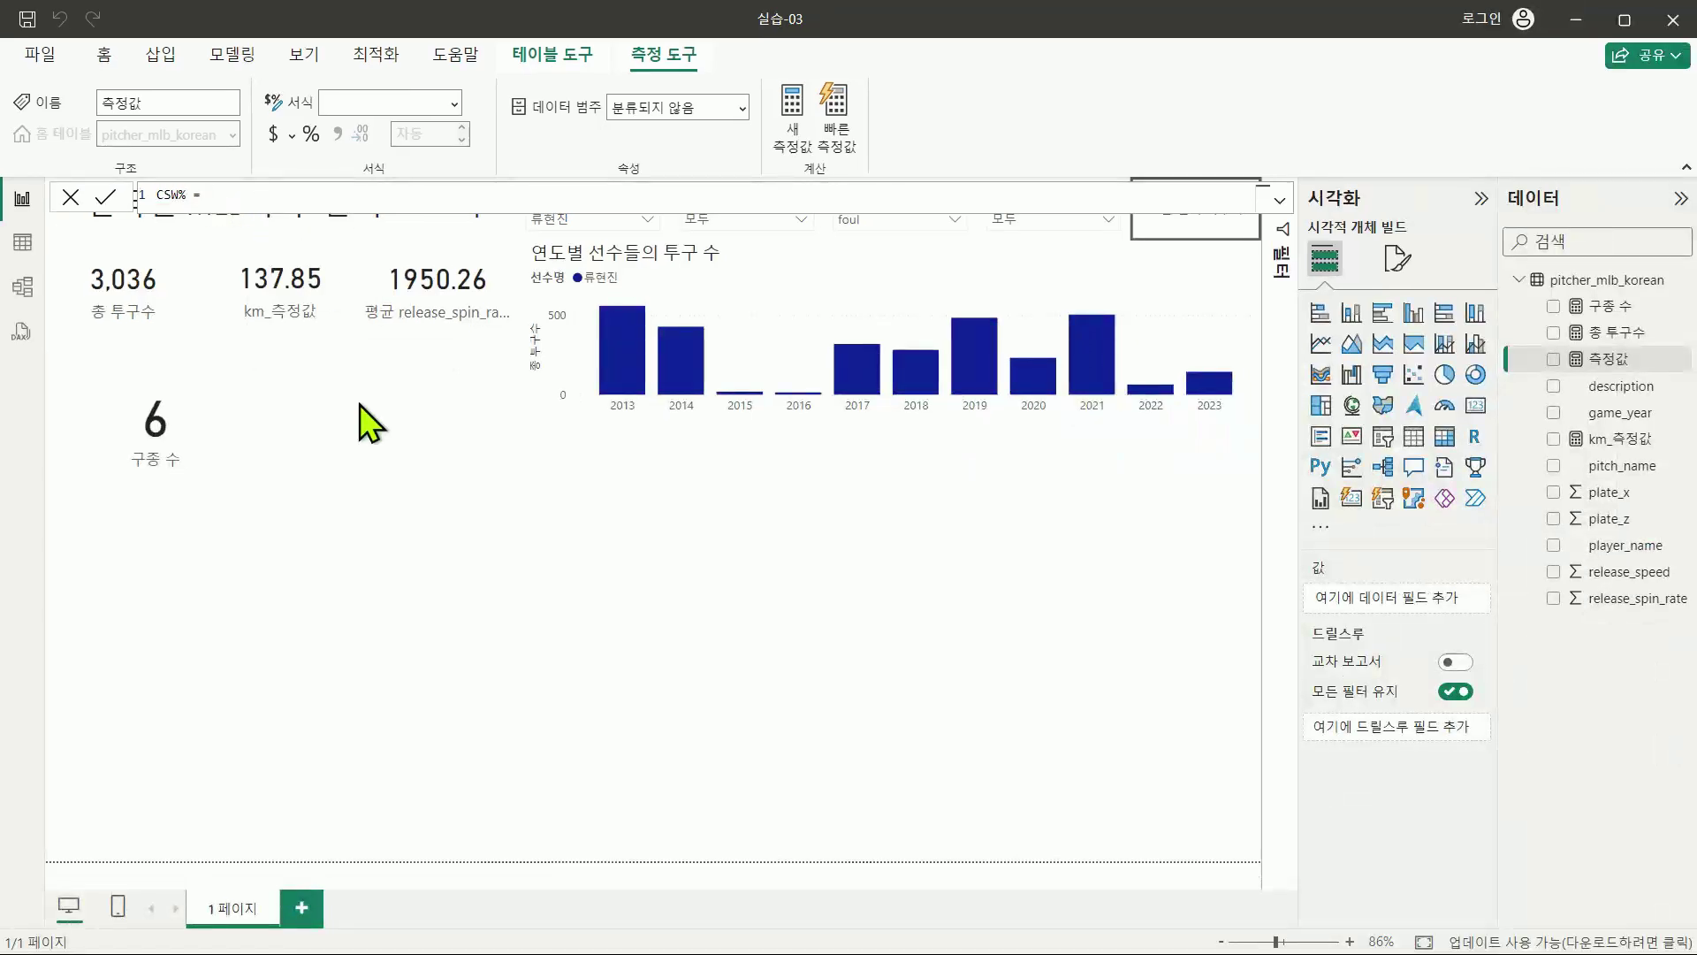
Step: Define the CSW% measure as COUNTROWS(pitcher_mlb_korean)
type("cOunt")
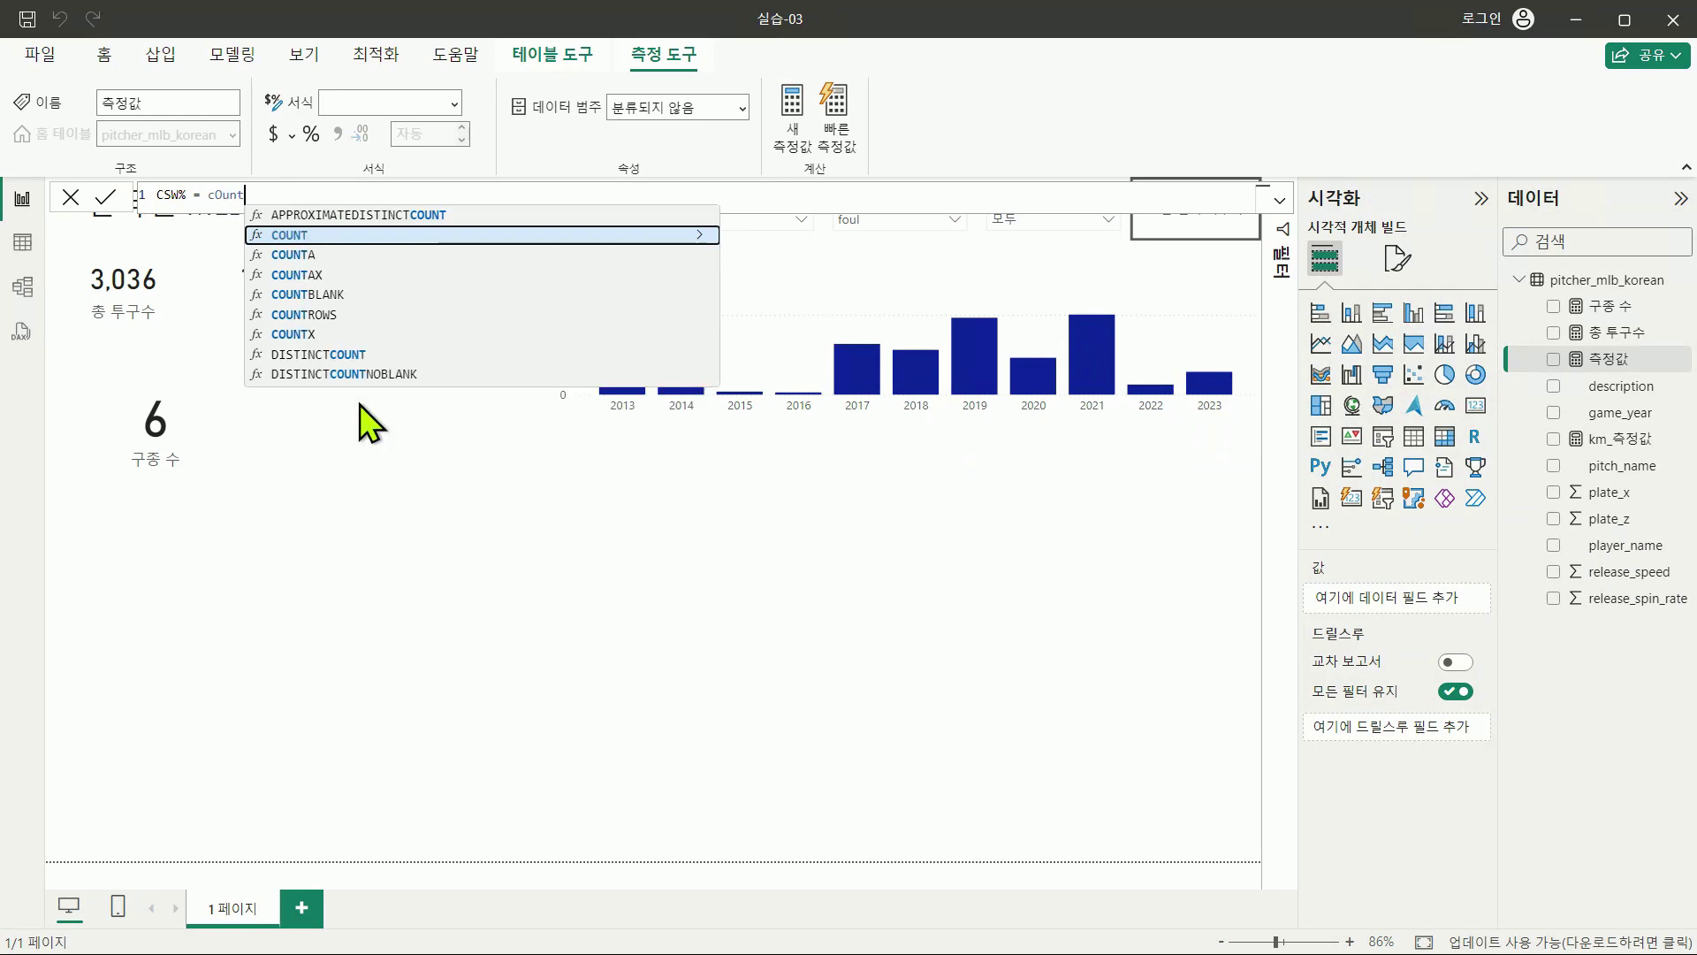
key("BackSpace")
key("BackSpace")
key("BackSpace")
key("BackSpace")
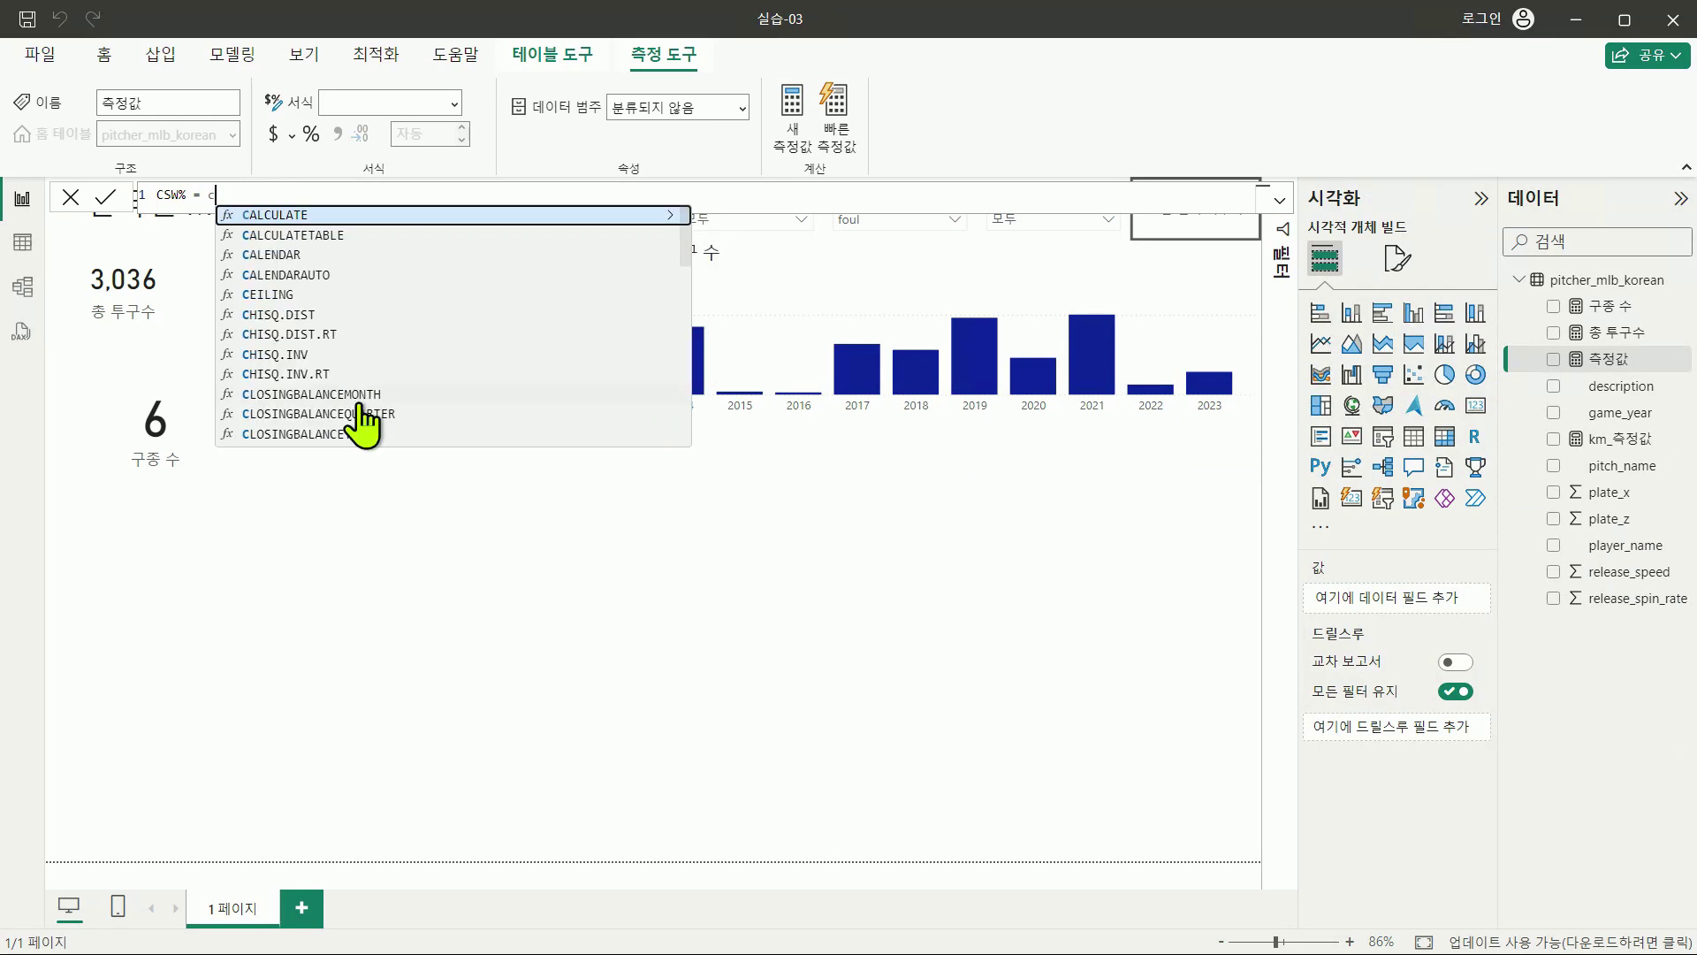
type("ountrows")
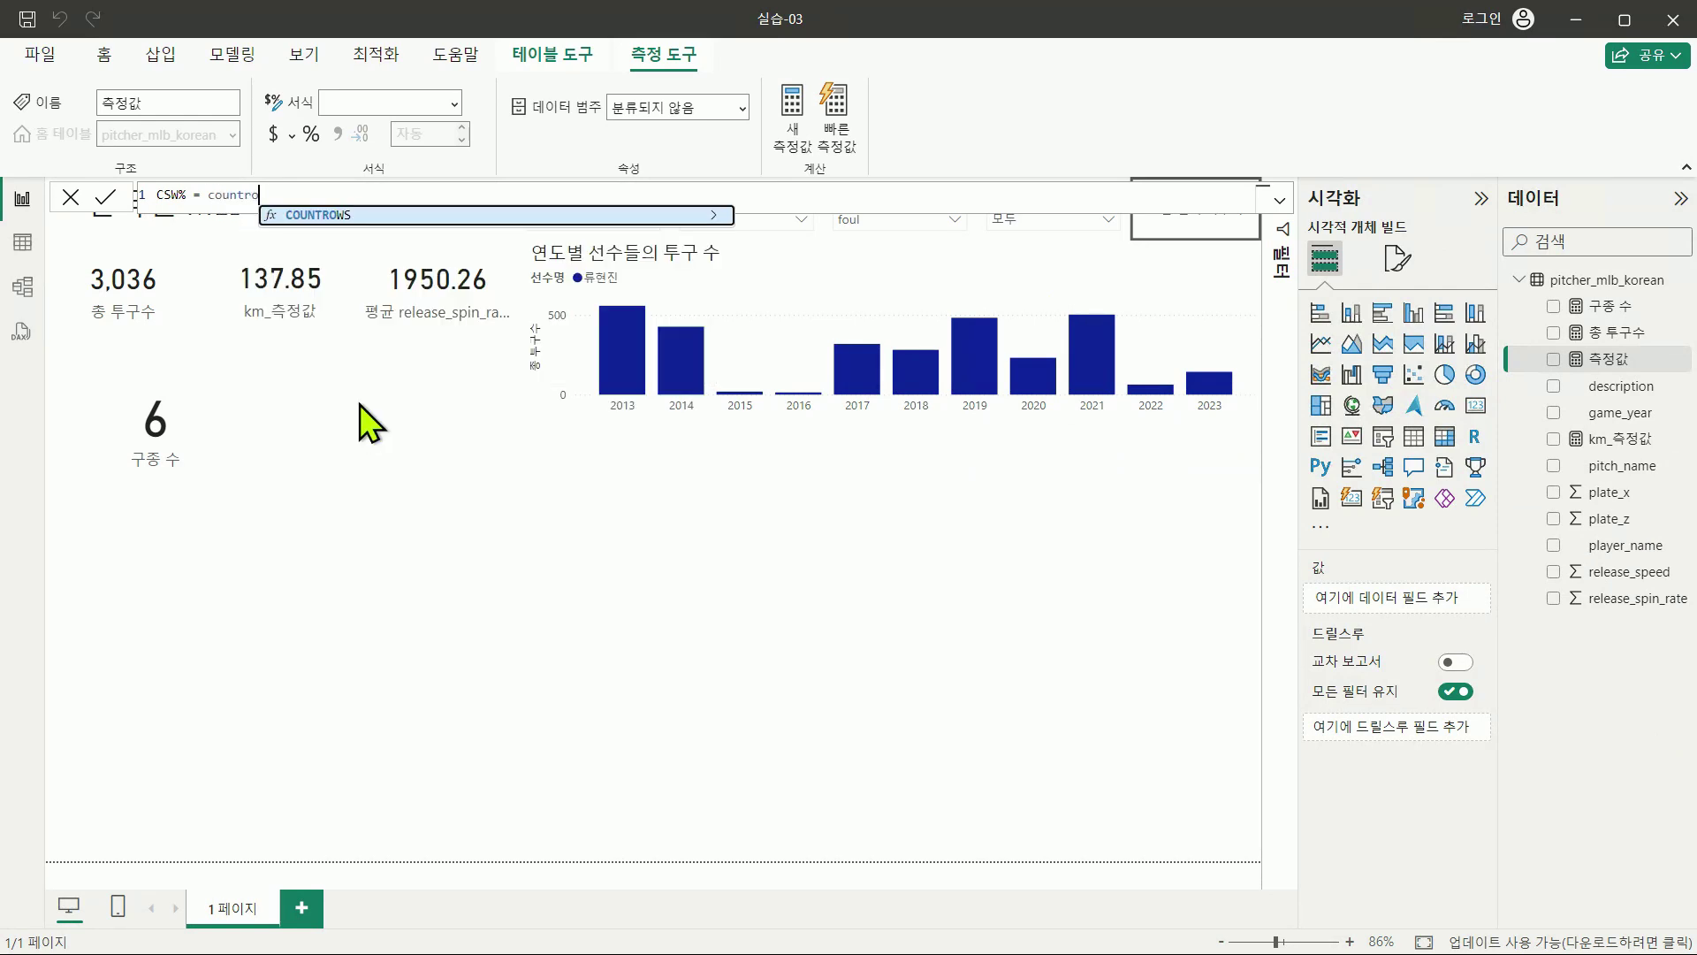
key("Tab")
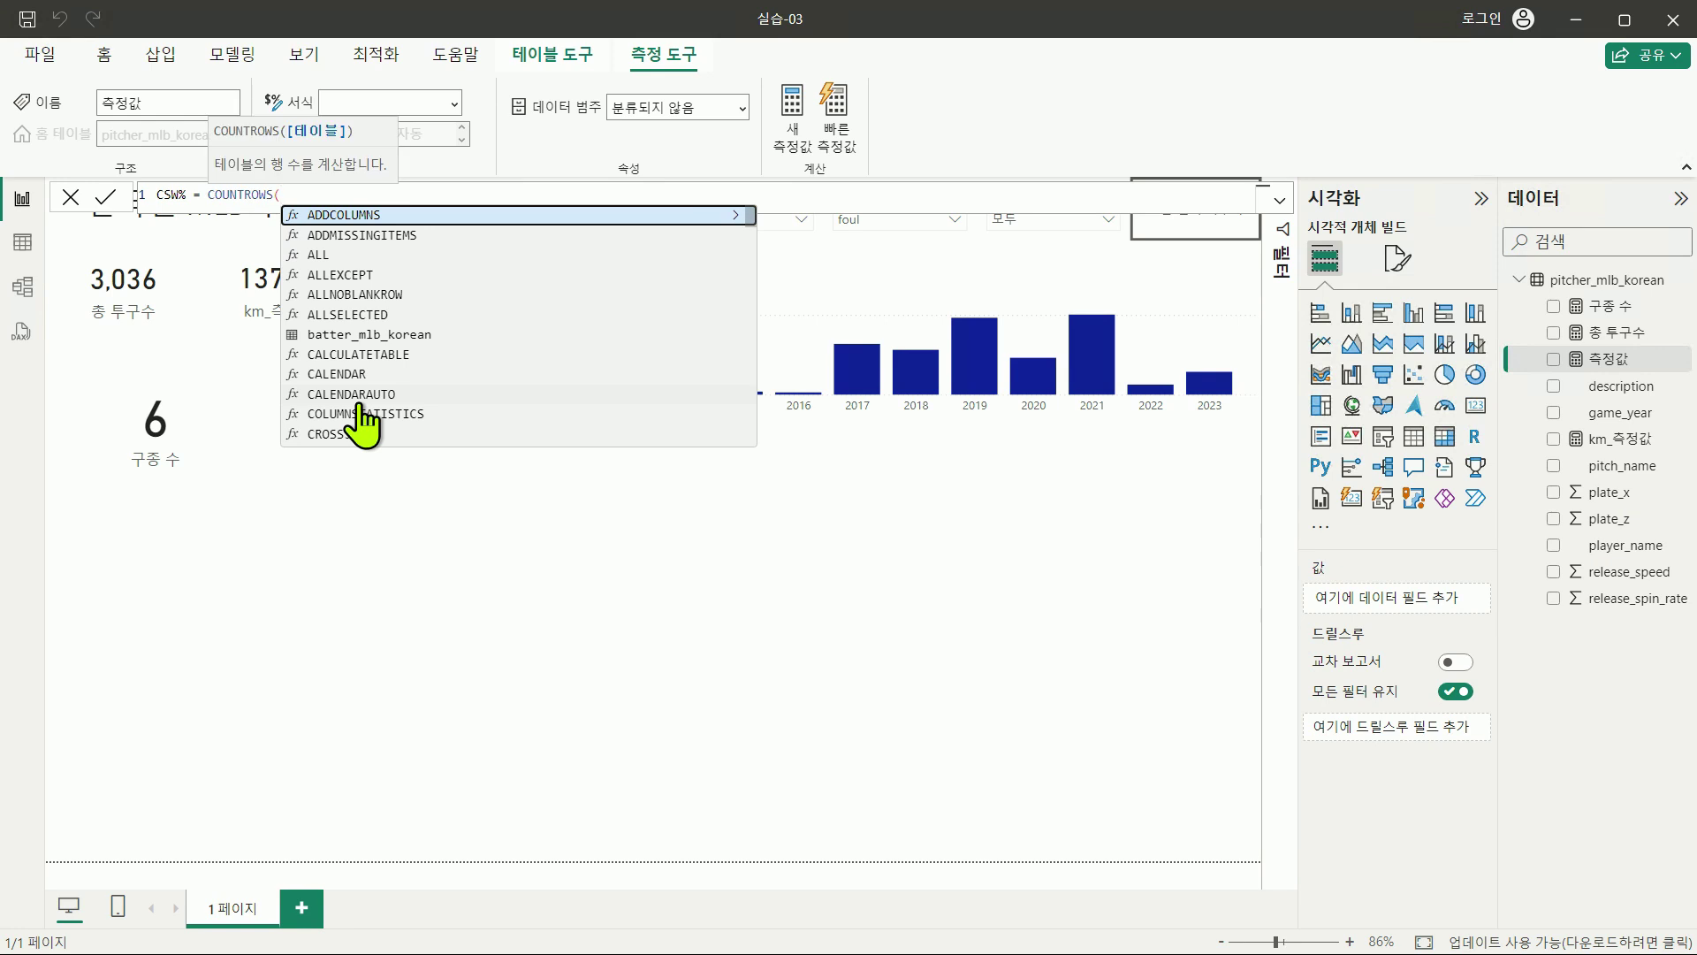
type("pit")
key("Tab")
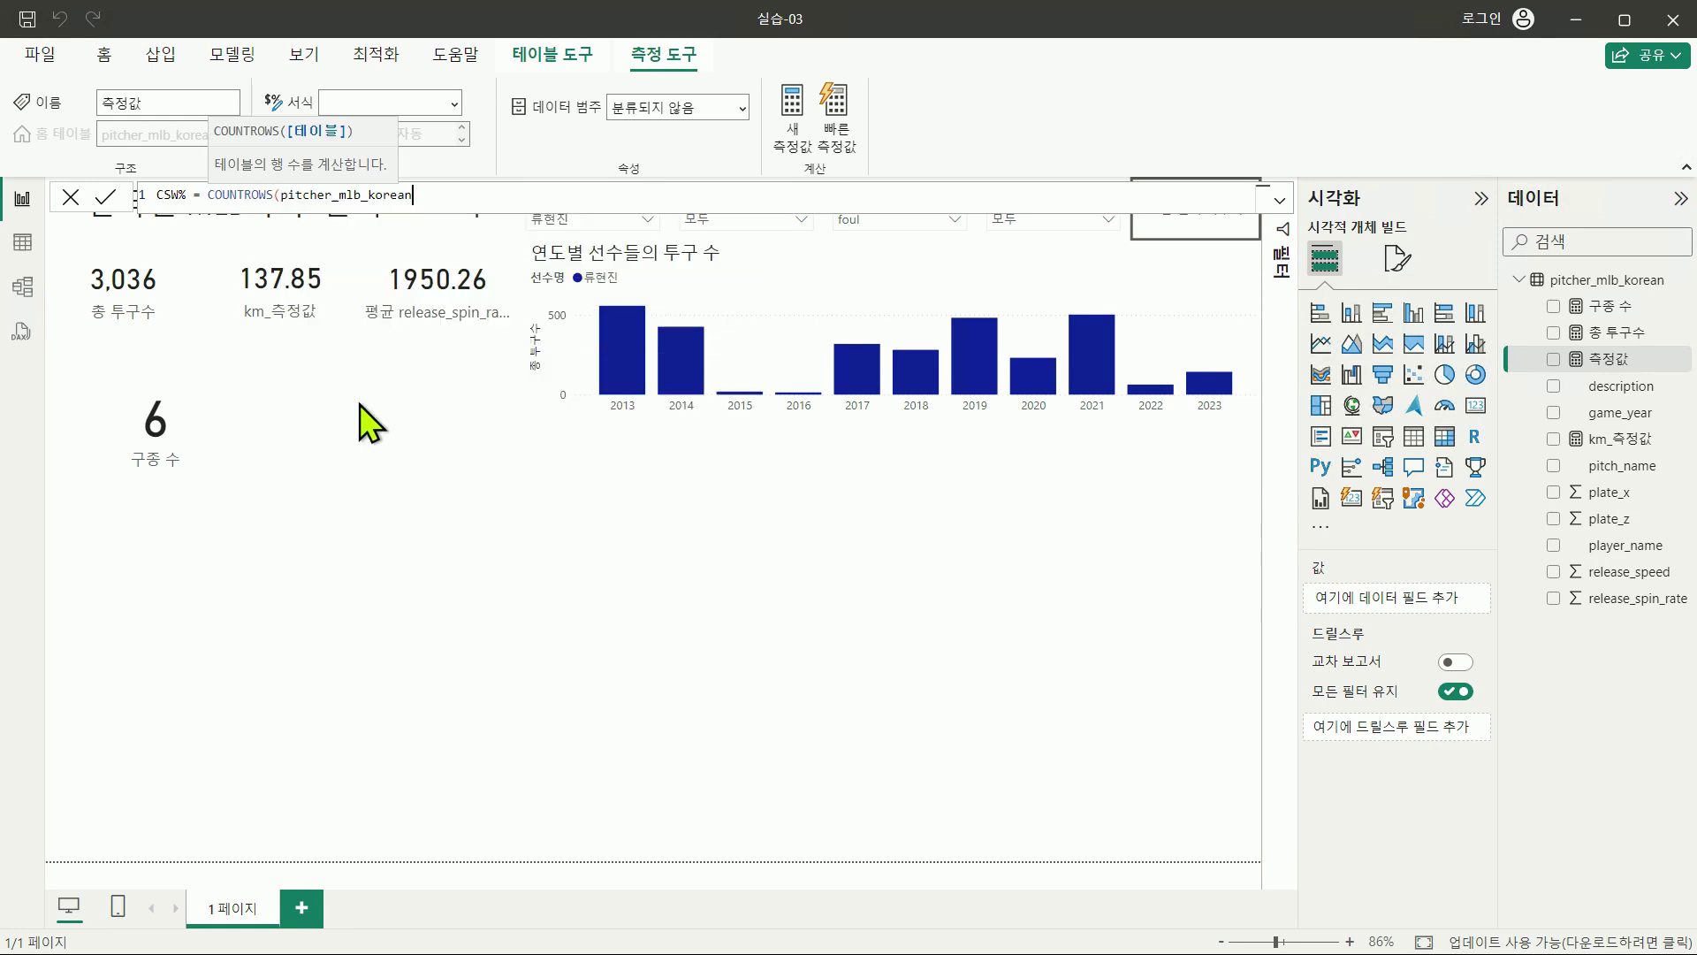
type(")")
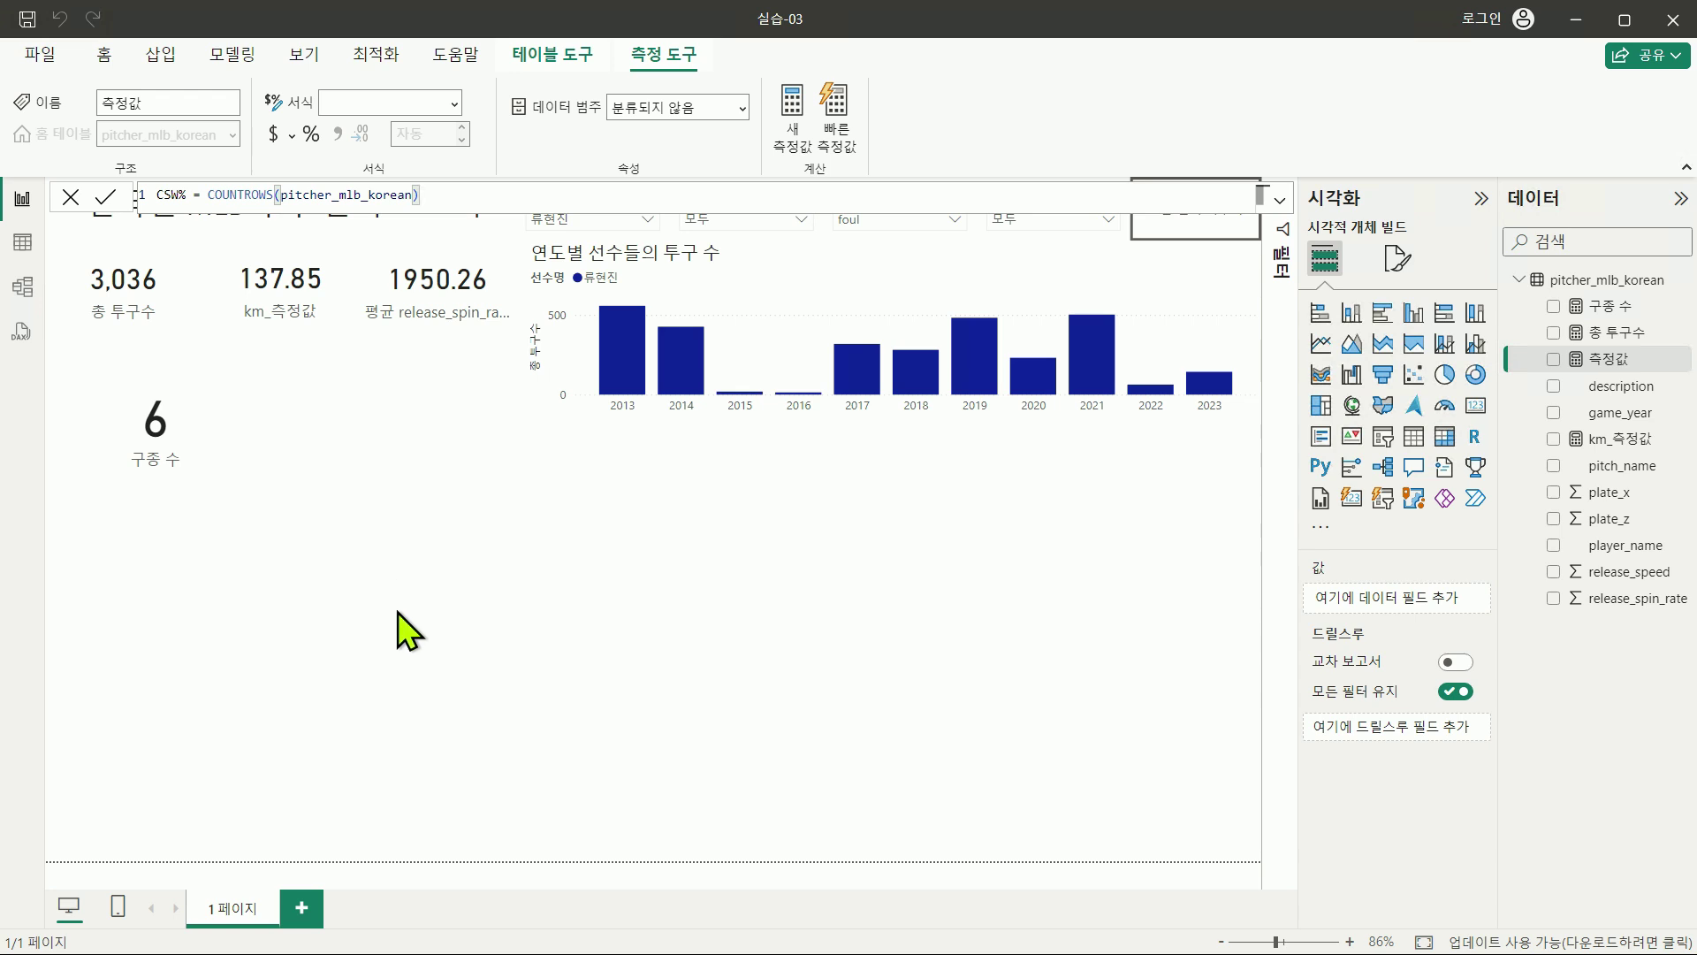
Step: Review the distinct values of the description column in the table data, and return to the report
left_click(25, 250)
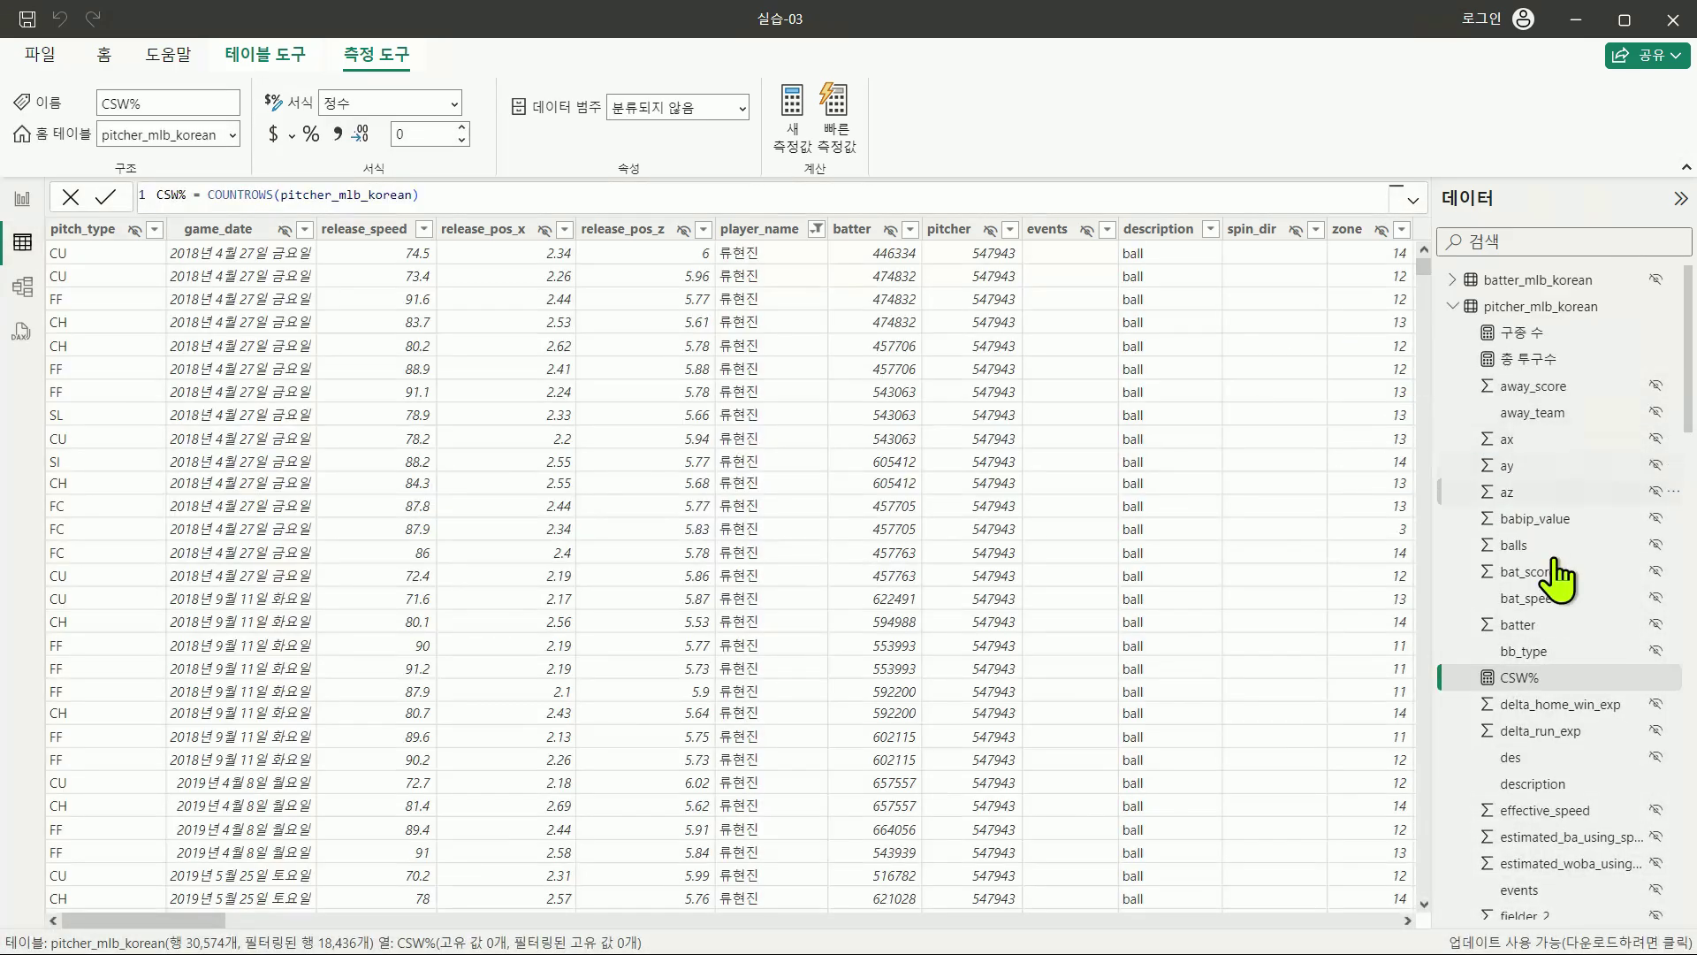
left_click(1538, 784)
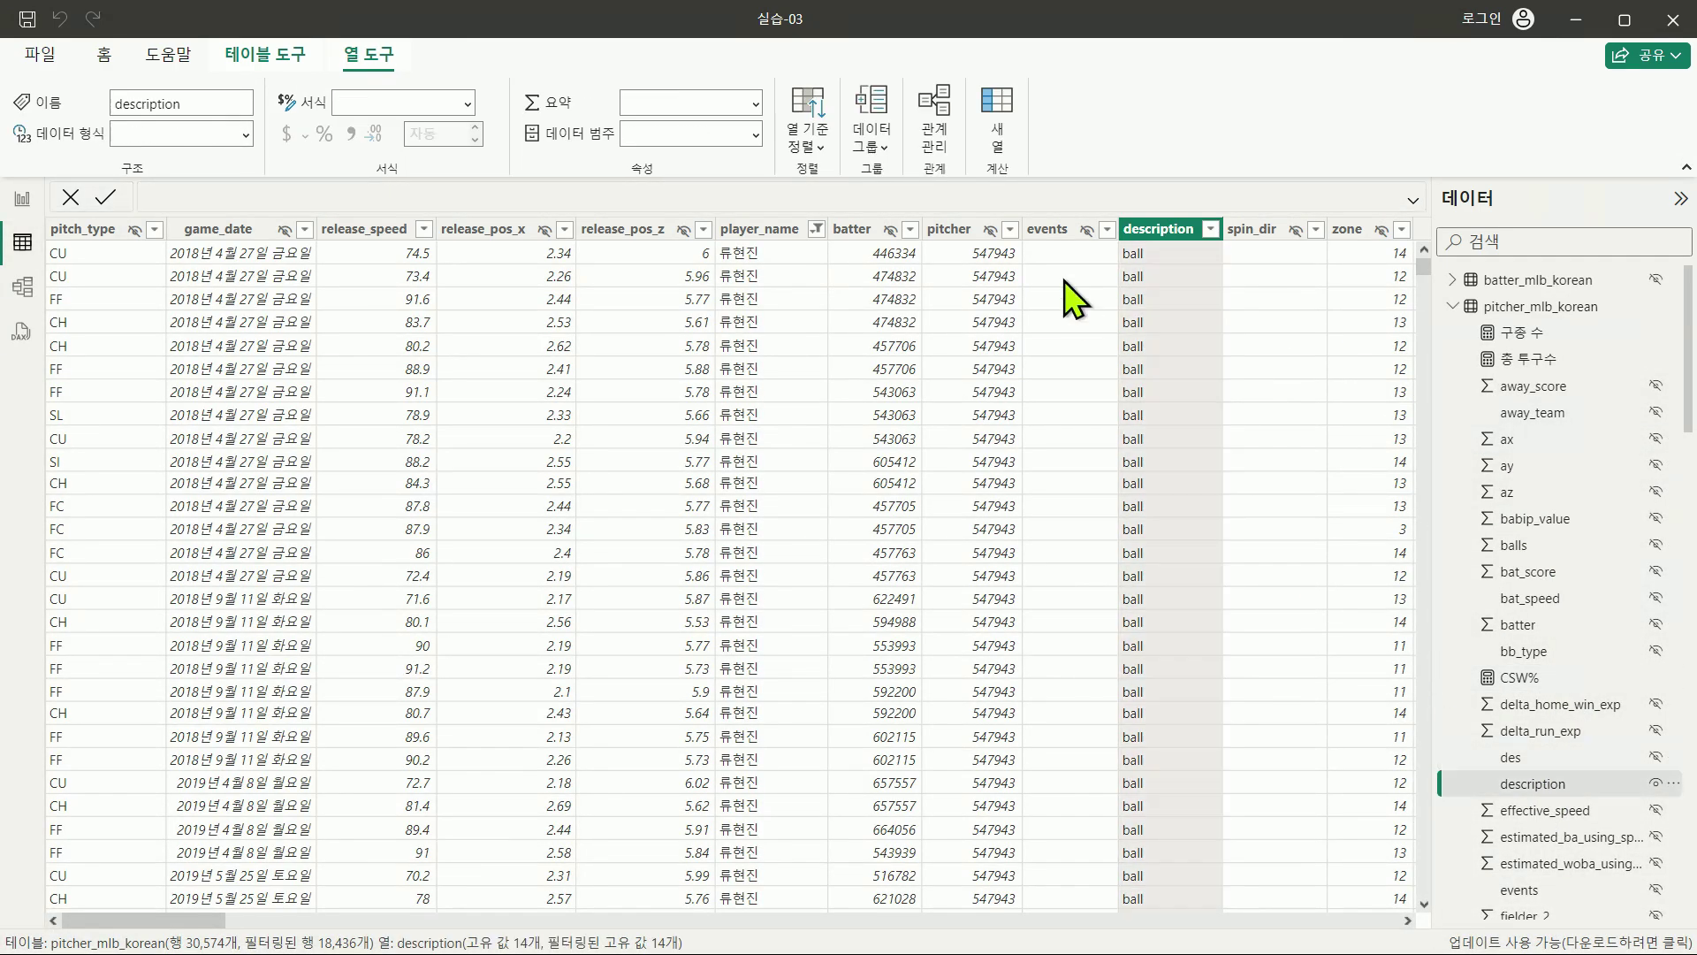
left_click(1209, 230)
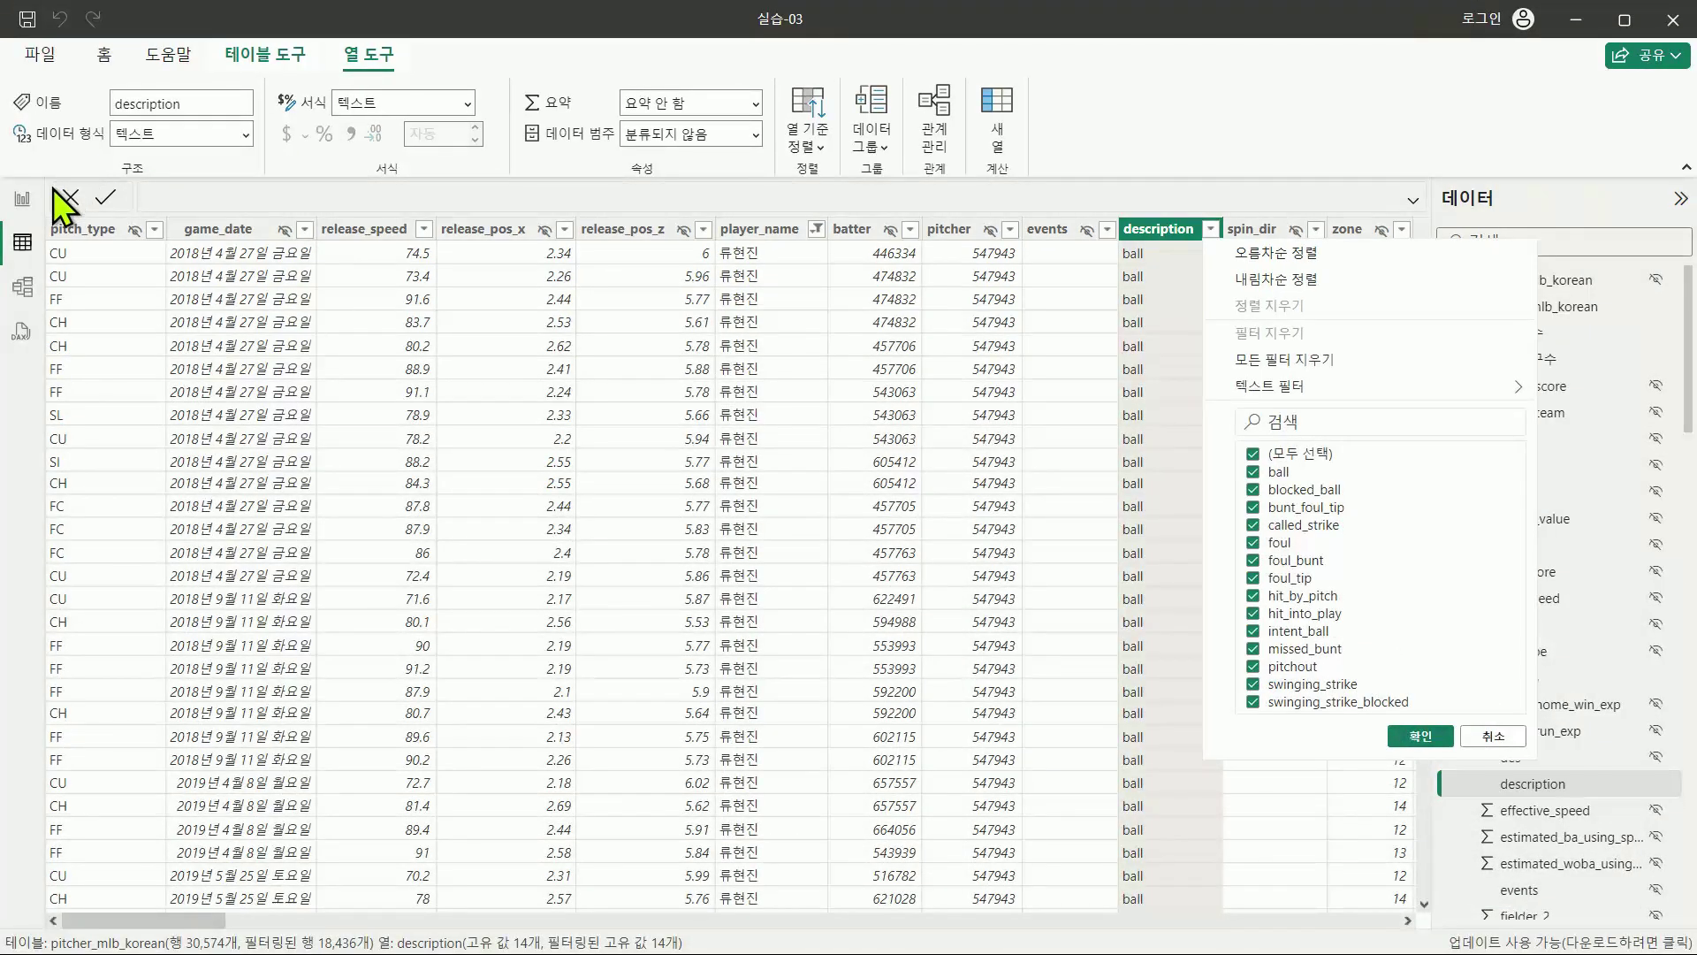
left_click(22, 198)
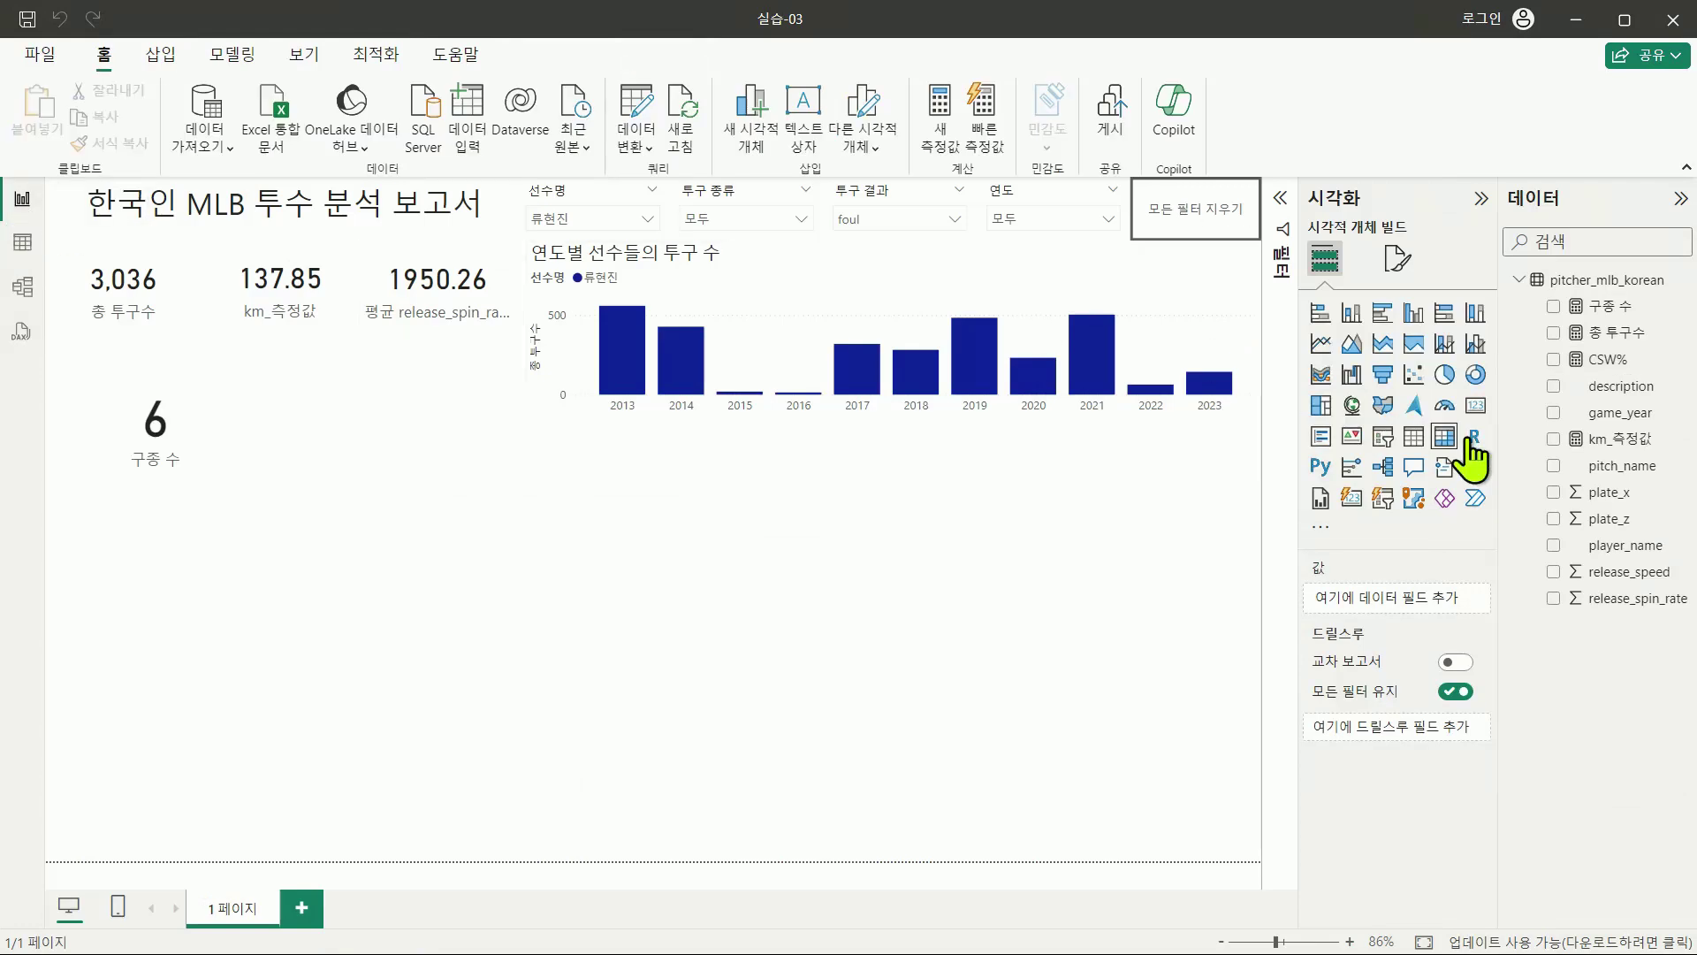
Step: Wrap the COUNTROWS expression of the CSW% measure in CALCULATE and start its filter argument with pitcher_mlb_korean[description]
left_click(1607, 359)
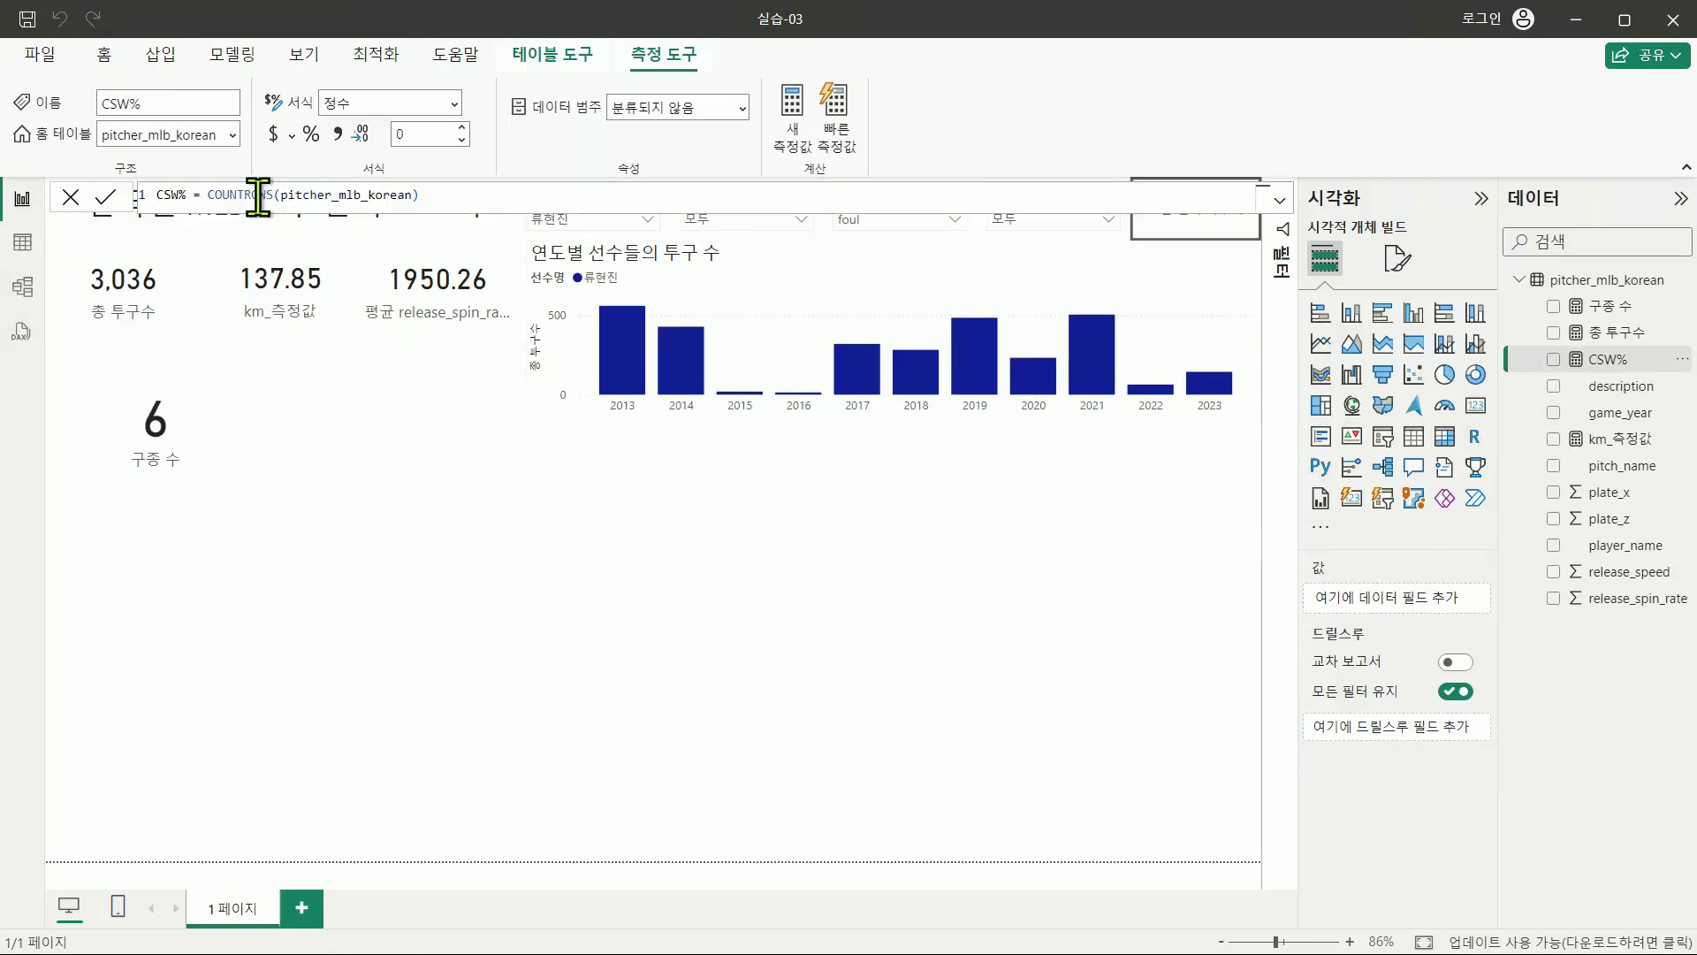
double_click(209, 193)
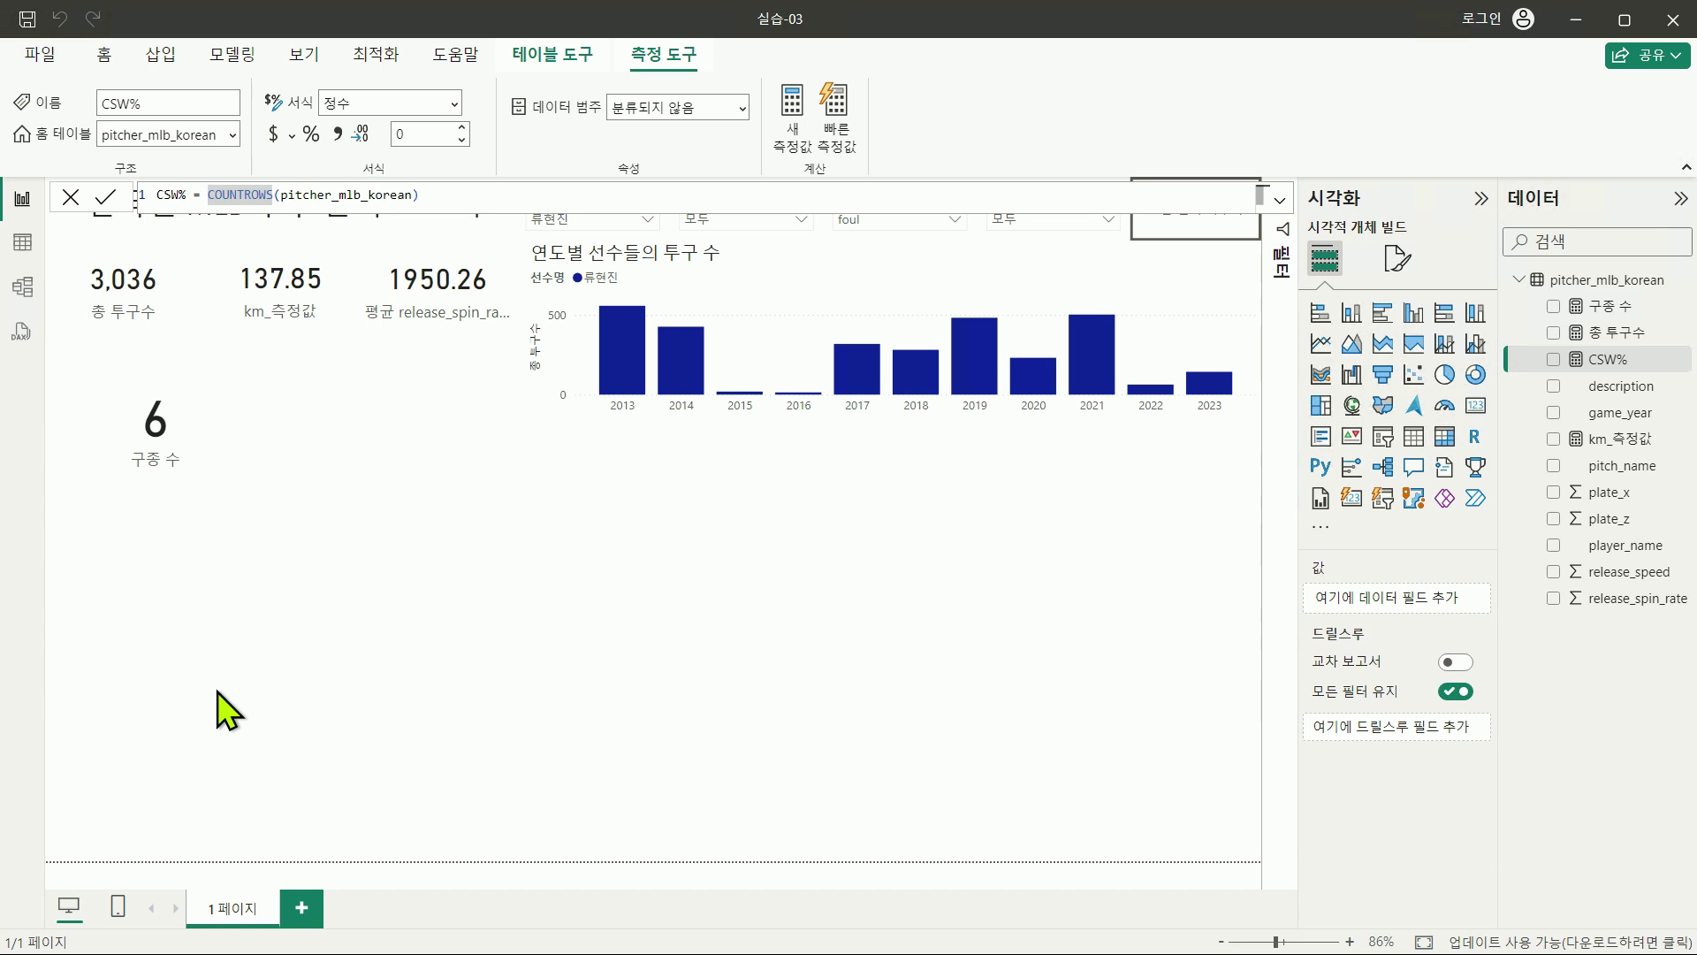
type("CALCULATE(")
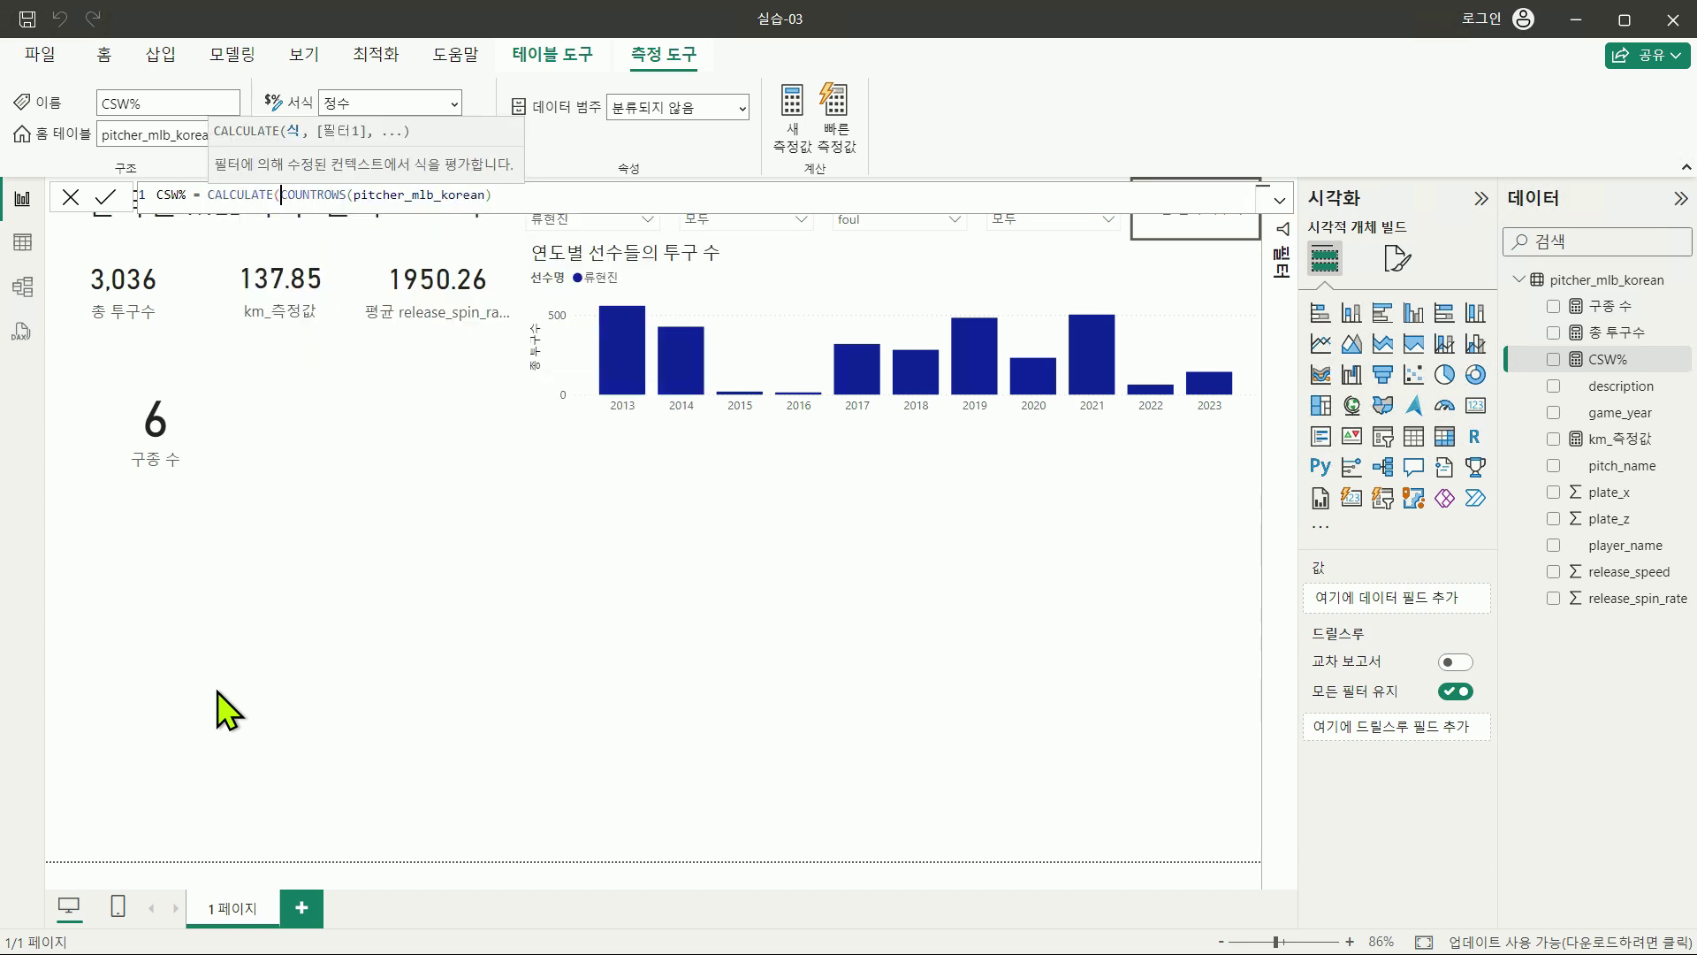
key("End")
type(",")
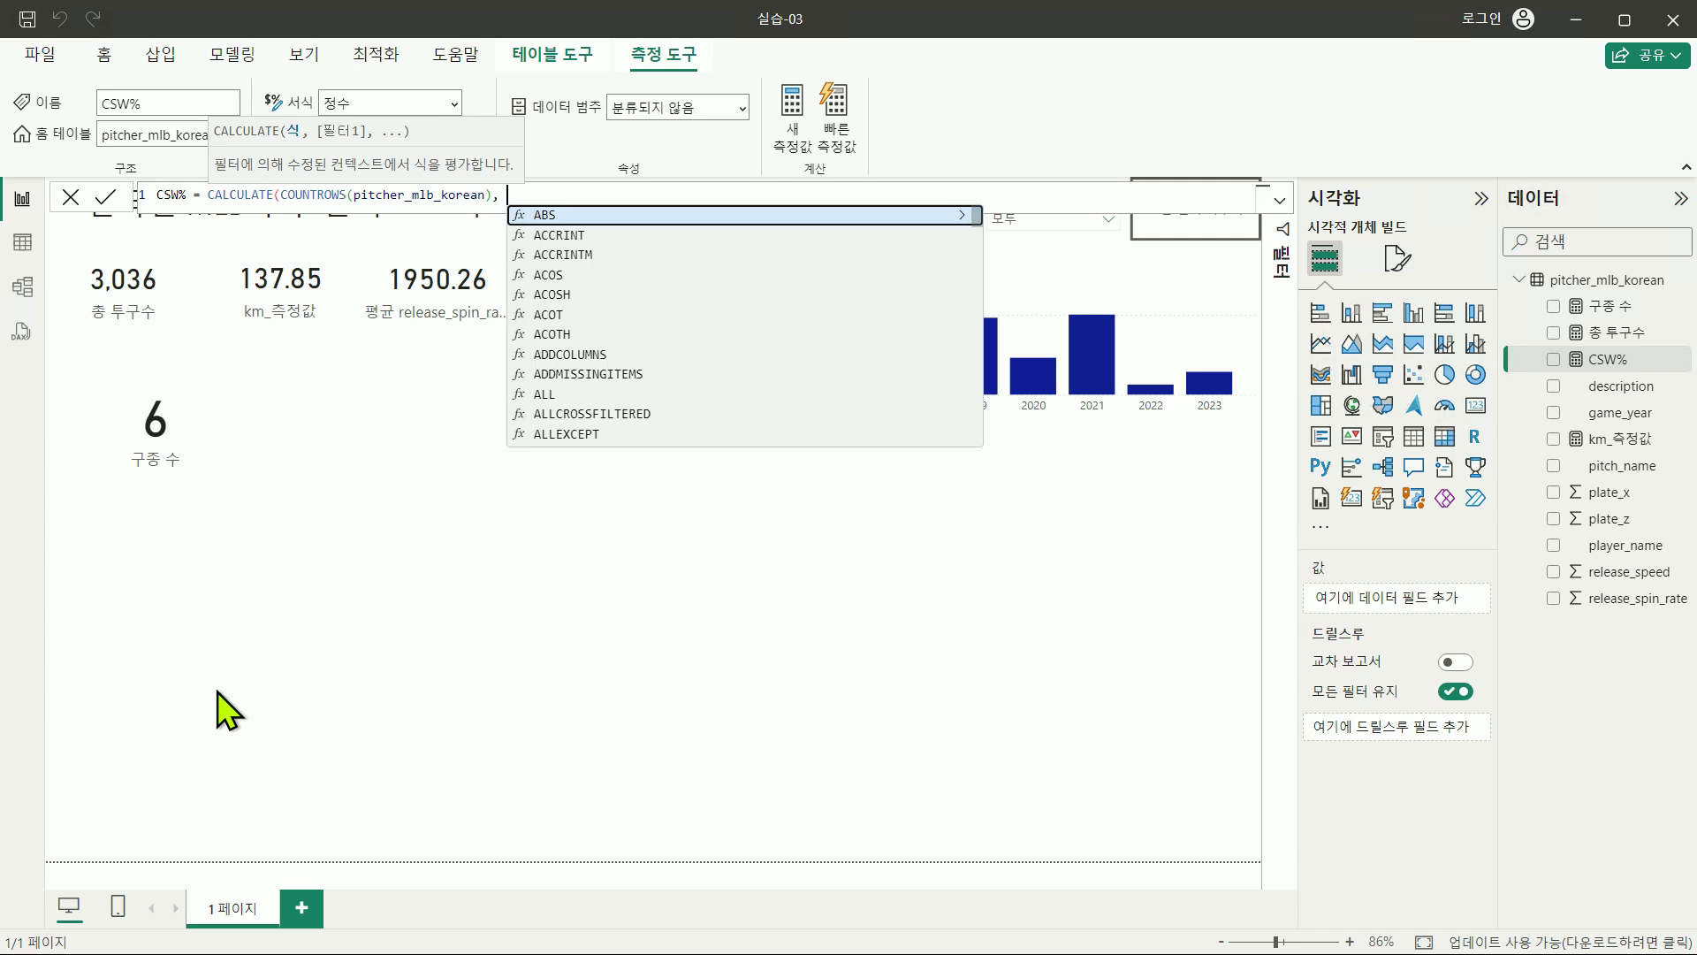
type(" pit")
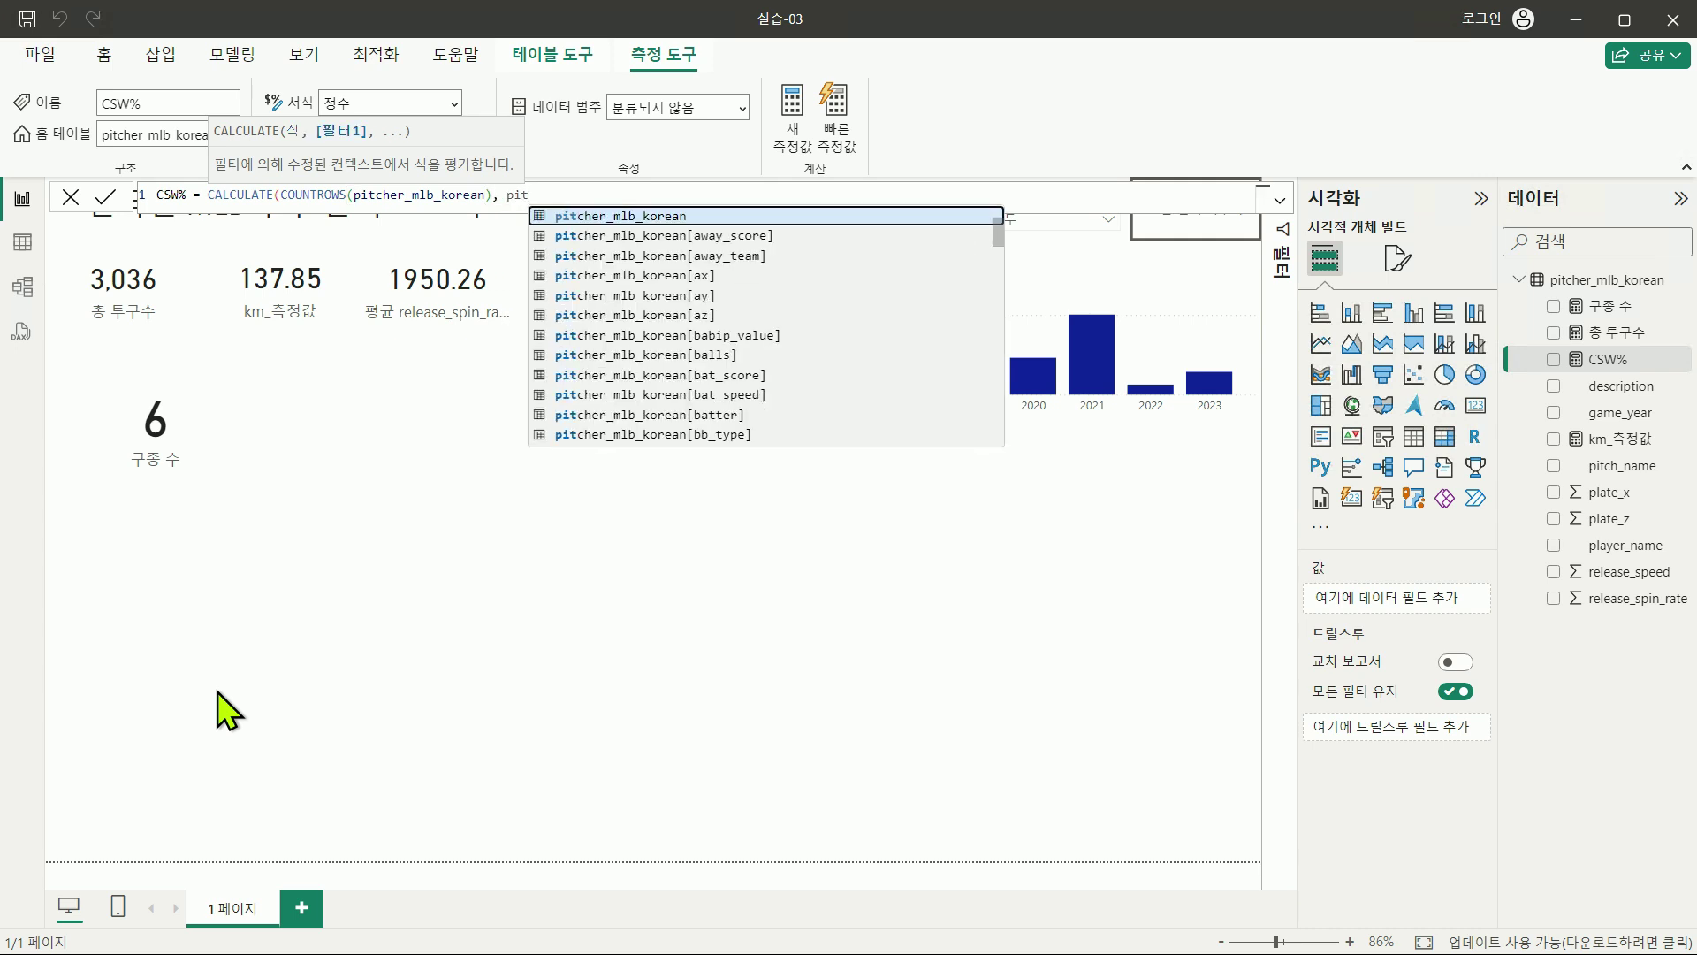
key("Tab")
type("[")
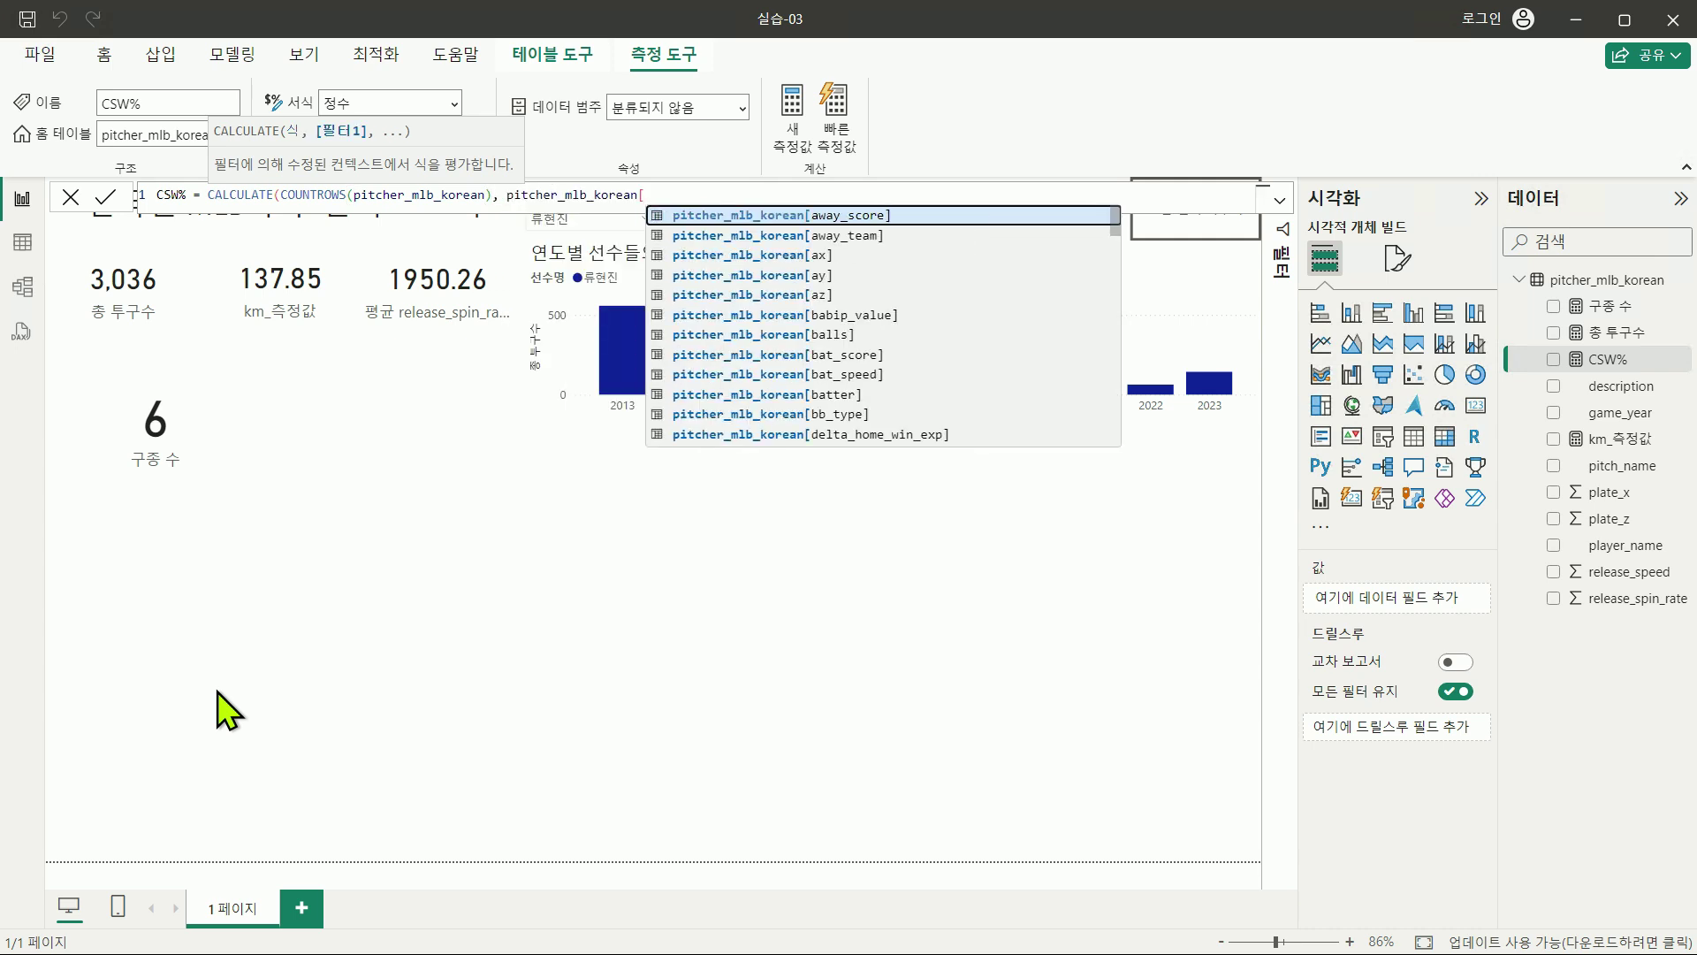
type("desc")
key("Tab")
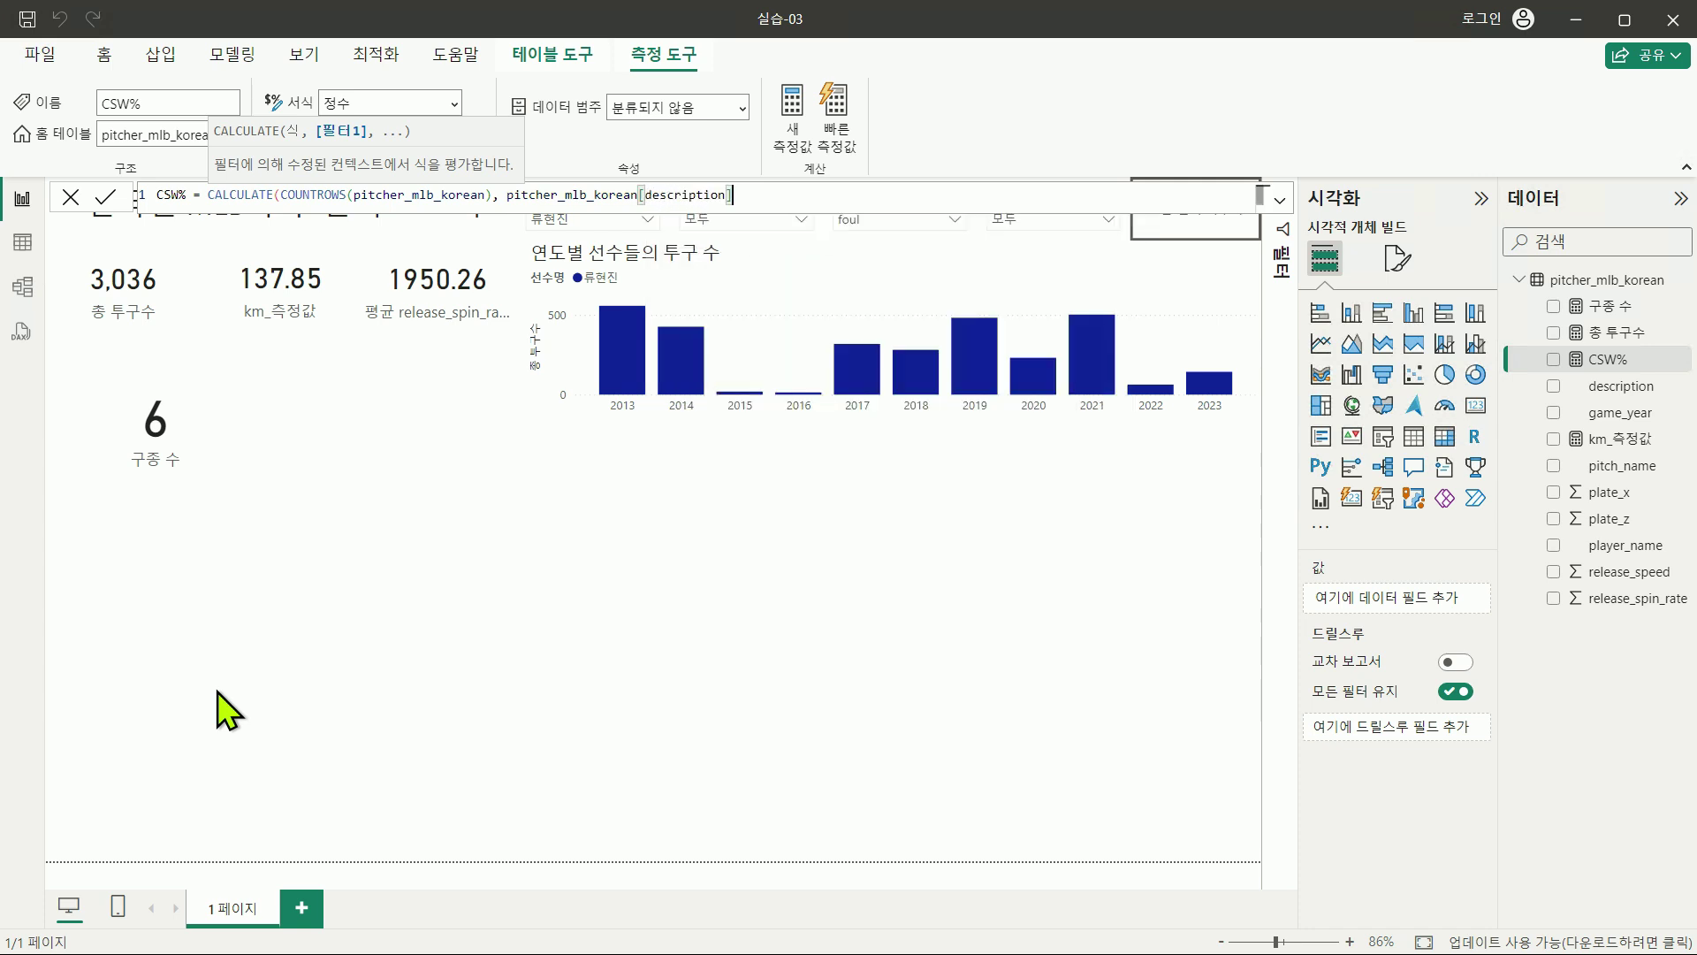
Step: Complete the description filter with IN {"swinging_strike", "missed_bunt", "swinging_strike_blocked", "called_strike"} and close the CALCULATE expression
type("IN {\"swinging_strike\"")
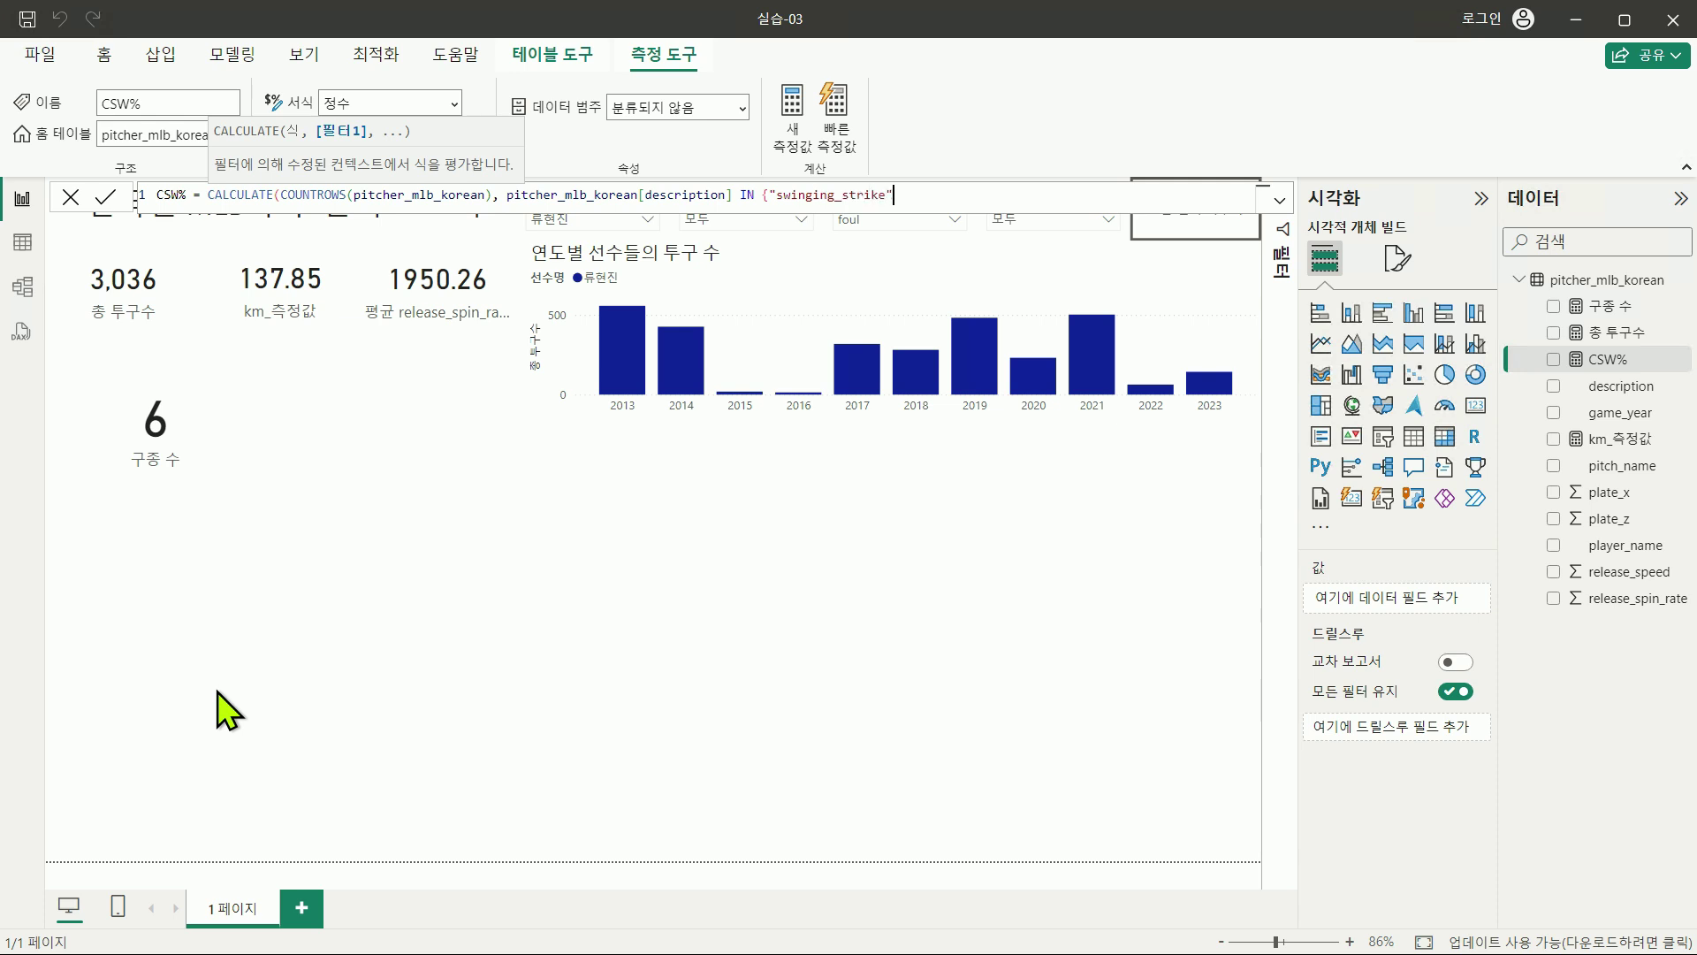
type(", missed_bu")
key("BackSpace")
key("BackSpace")
key("BackSpace")
key("BackSpace")
key("BackSpace")
key("BackSpace")
key("BackSpace")
key("BackSpace")
key("BackSpace")
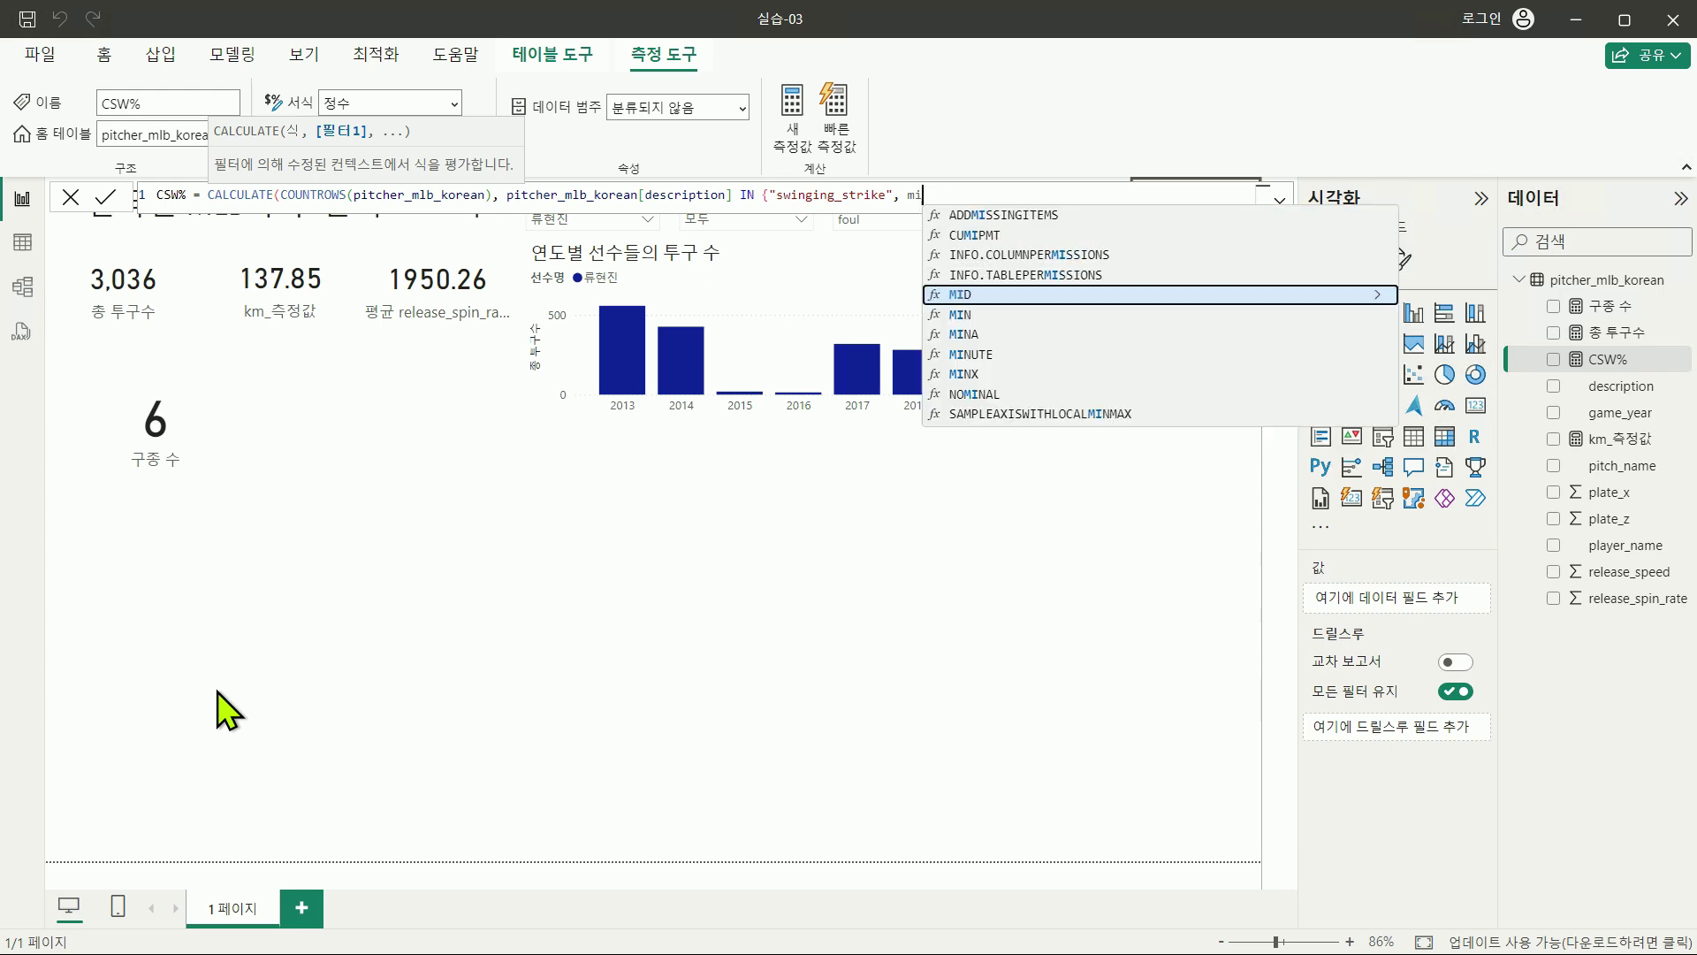
type("\"missed_bun")
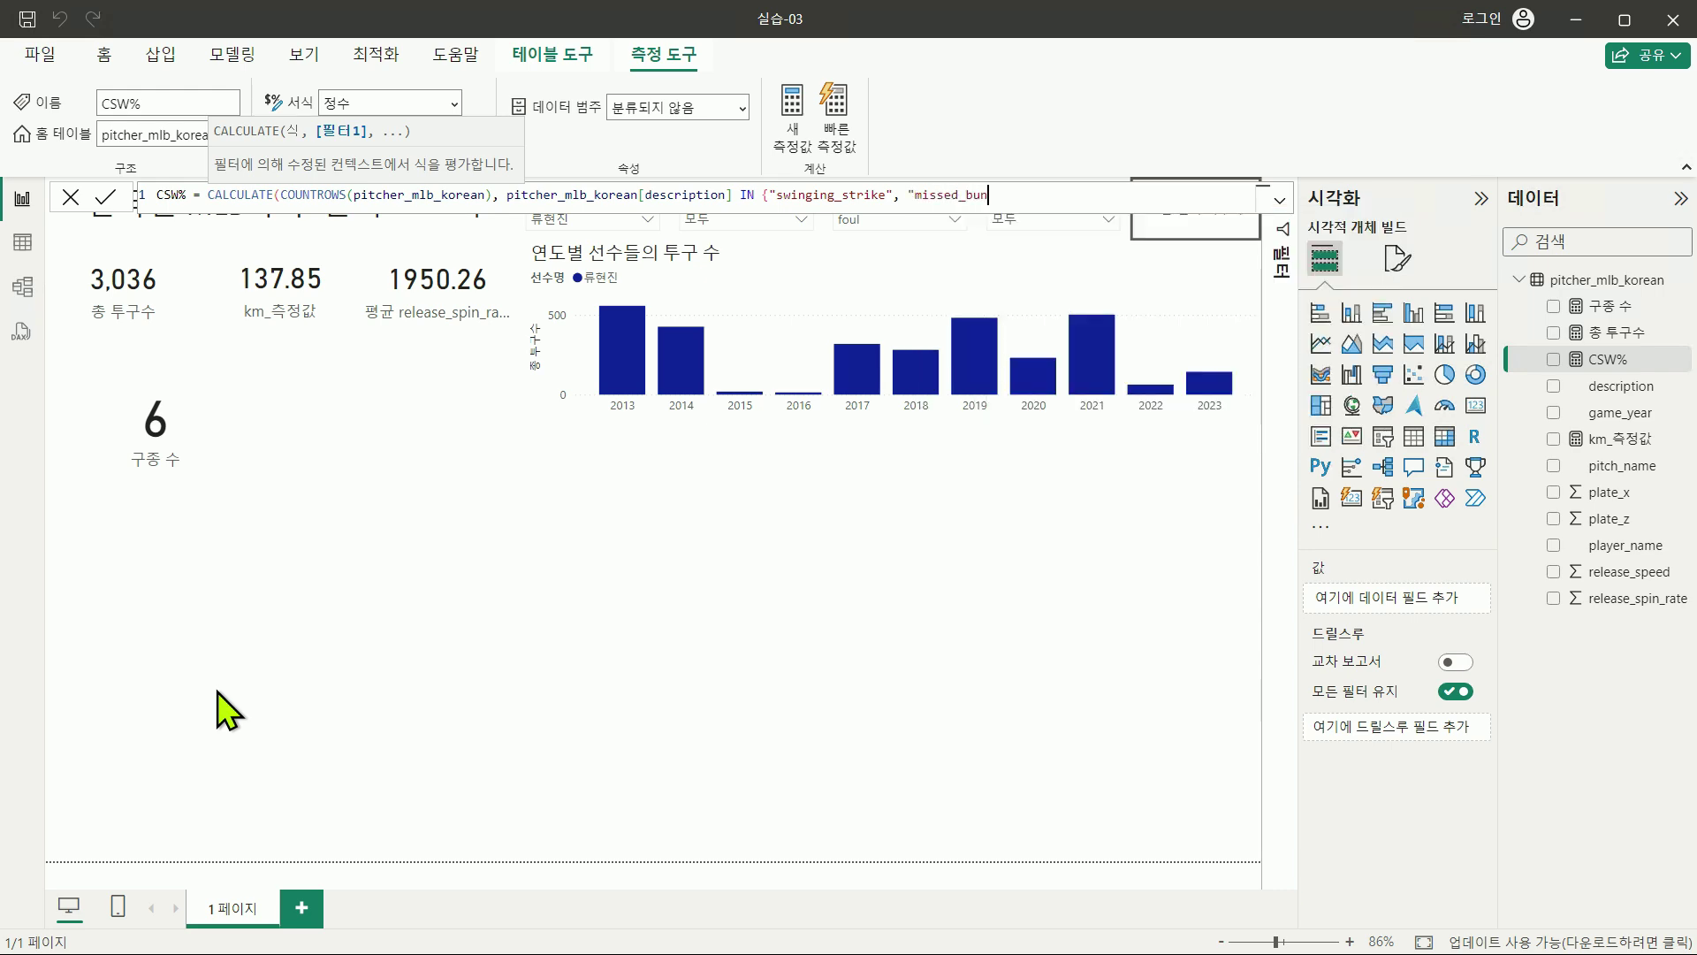
type("t\", \"swinging_strike_blocked\"")
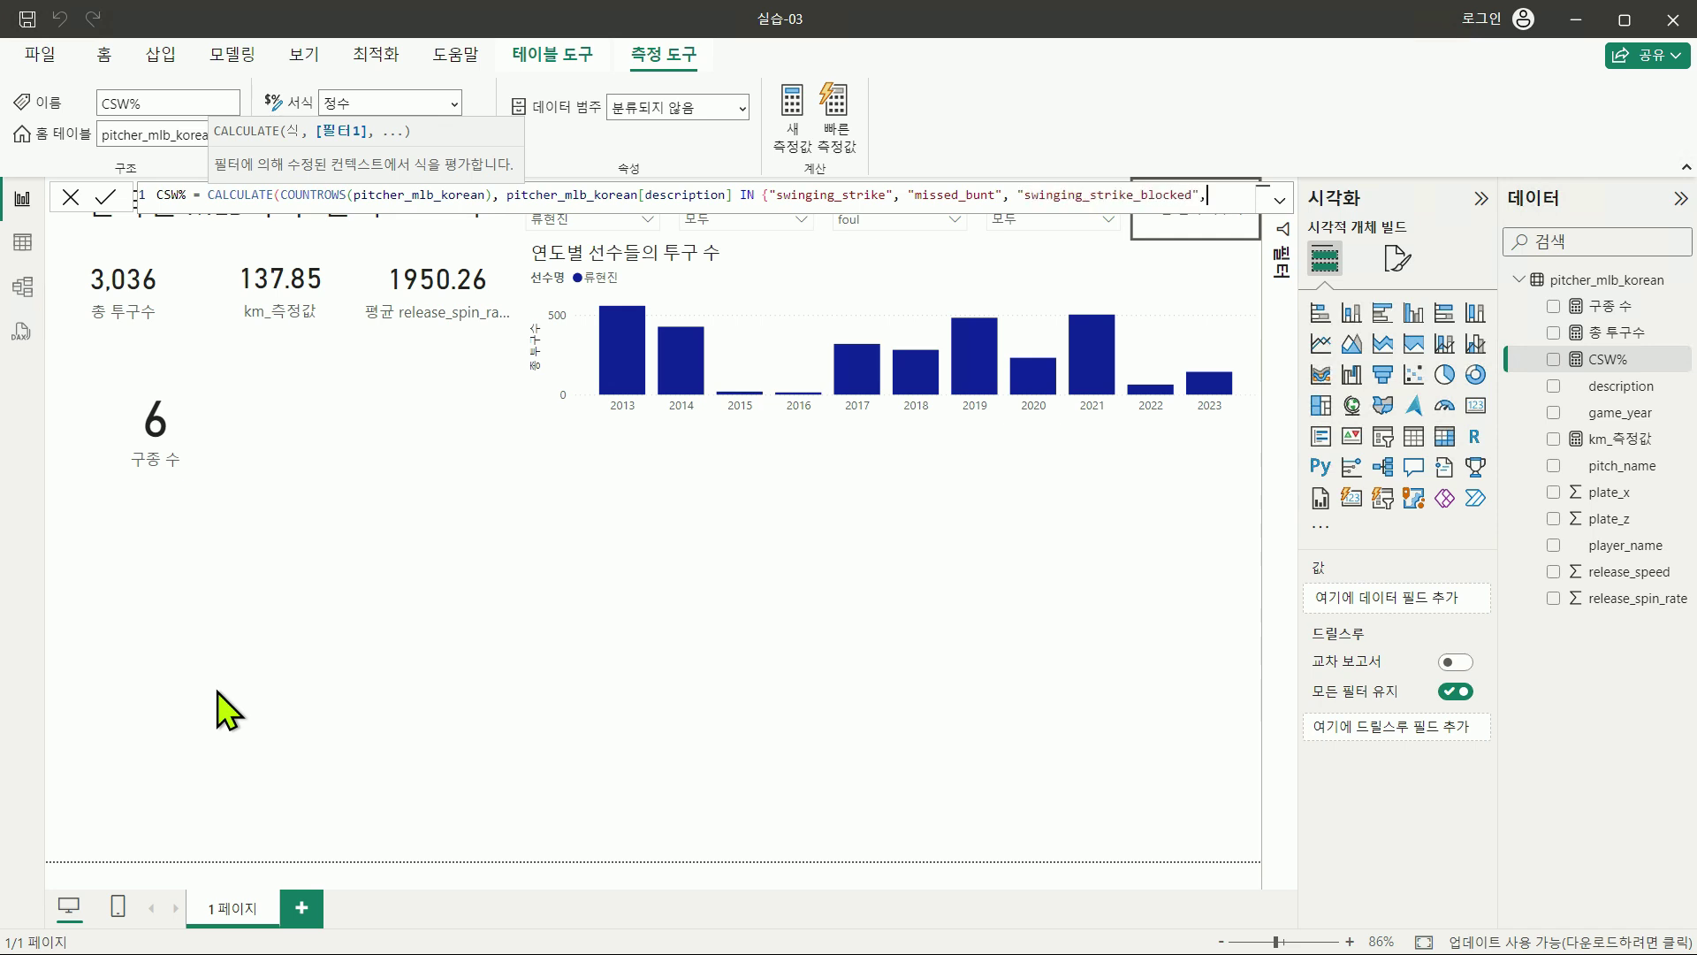
type(", \"called_st")
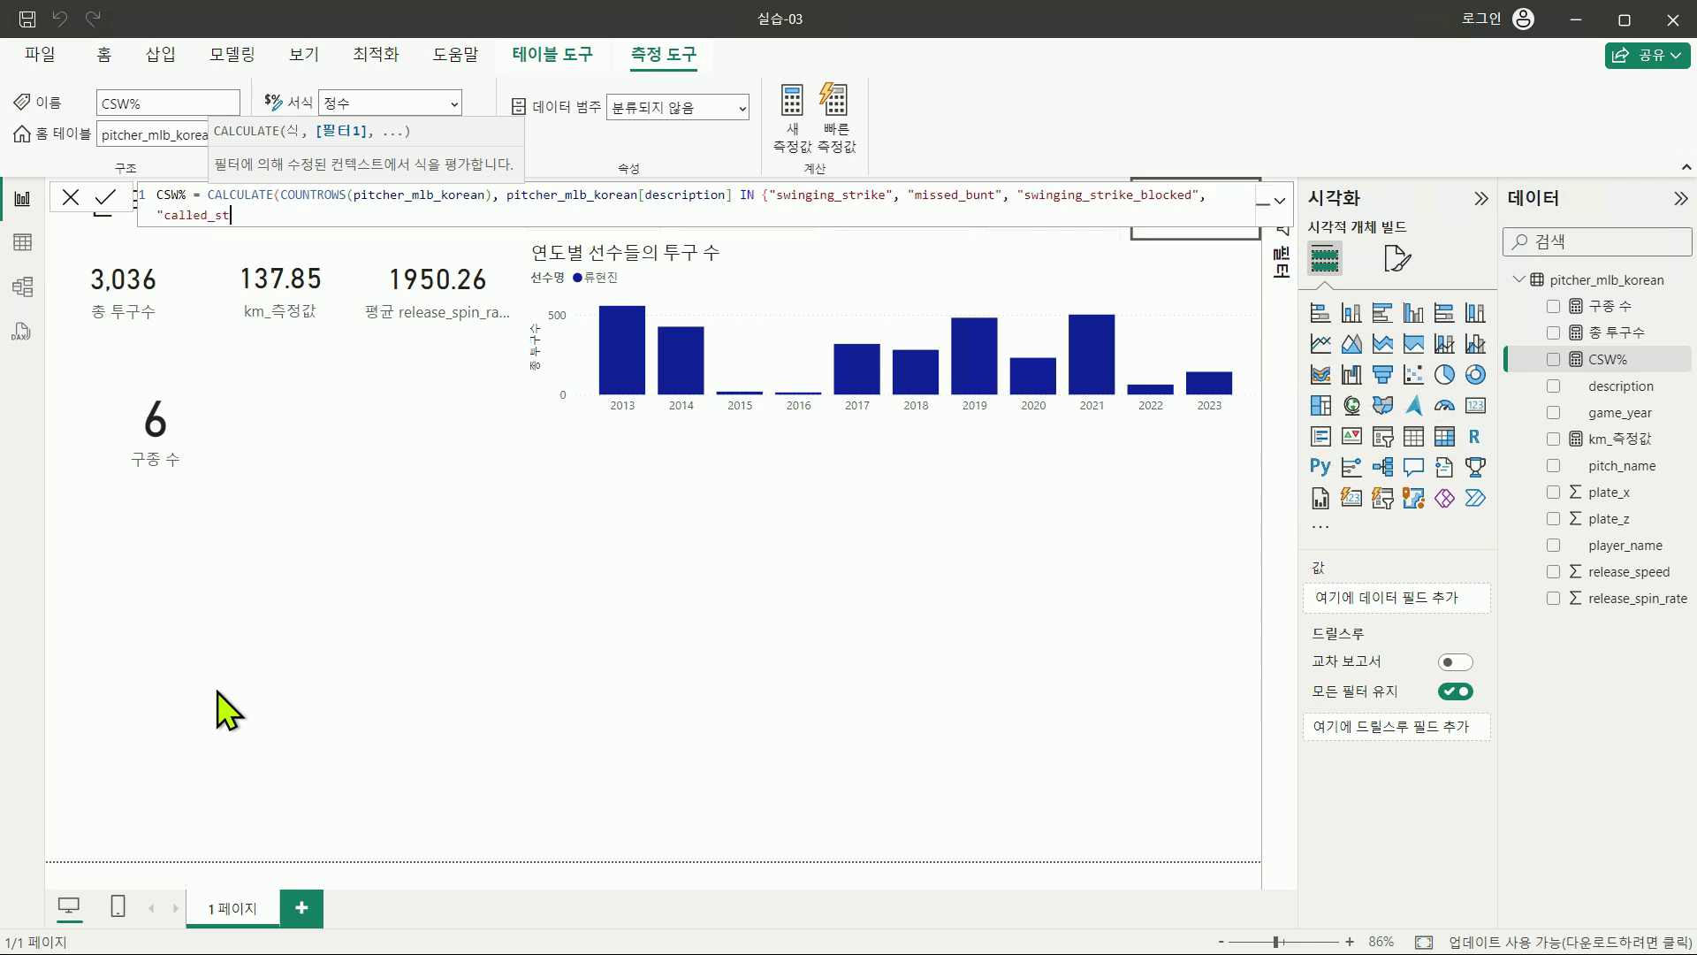
type("rike\"")
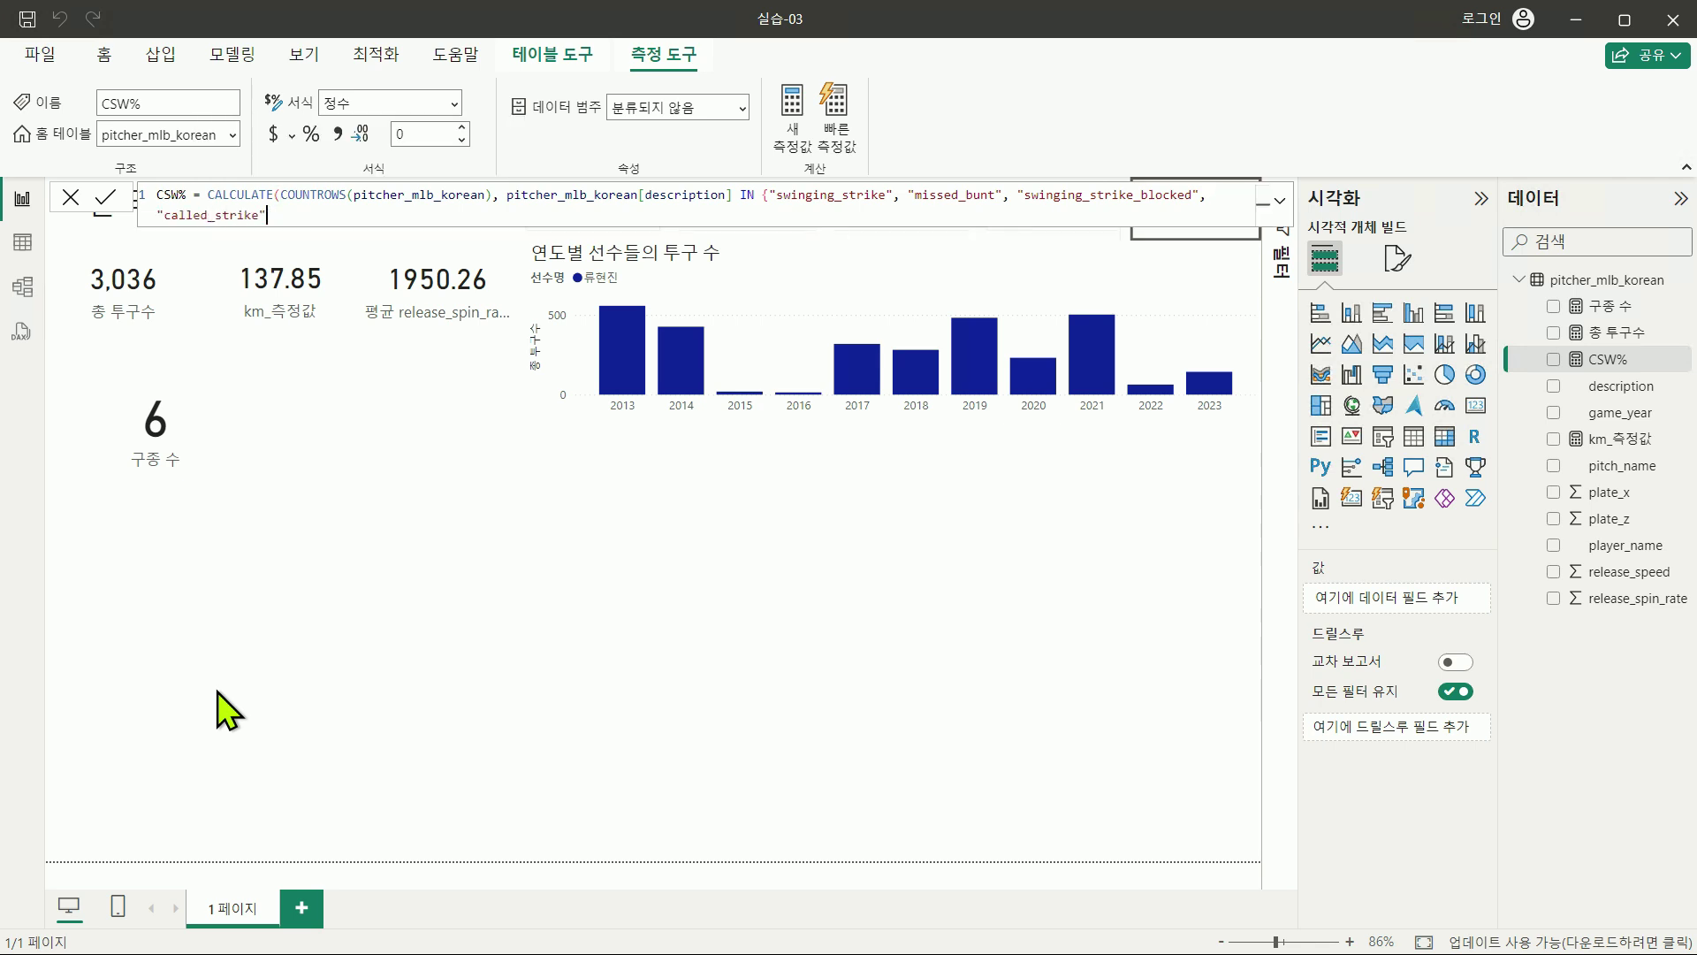
type("})")
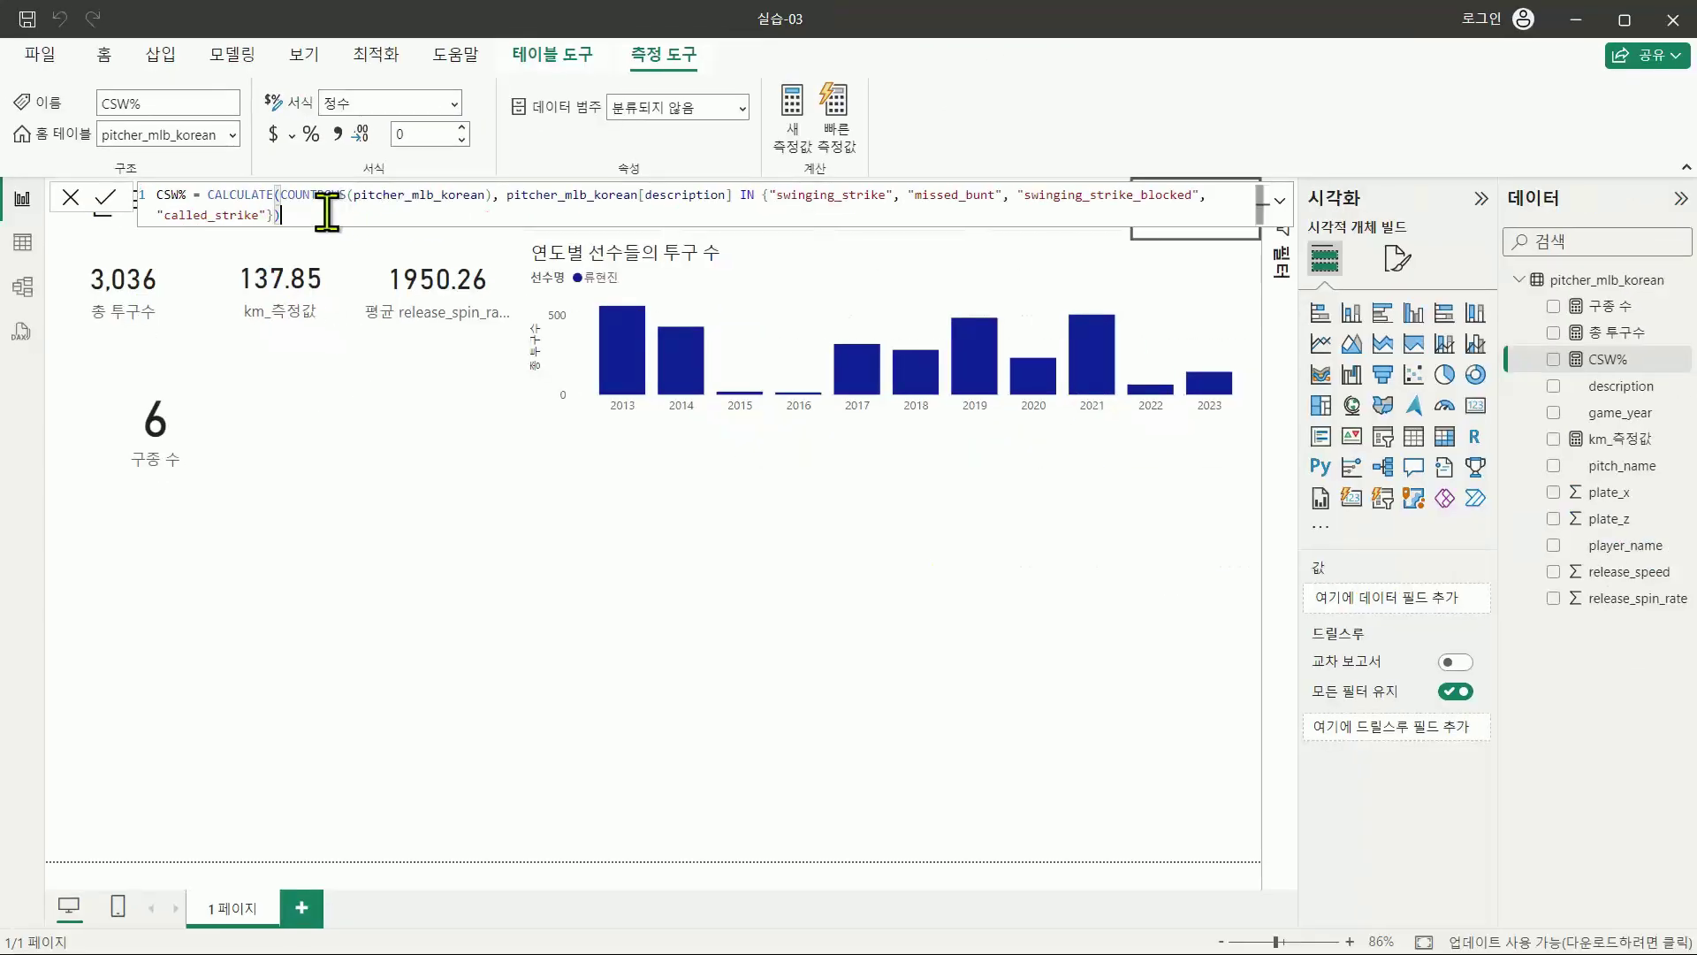
Step: Switch to Microsoft Whiteboard and check the numerator (Called Strikes + Whiffs) of the CSW% formula
left_click(226, 166)
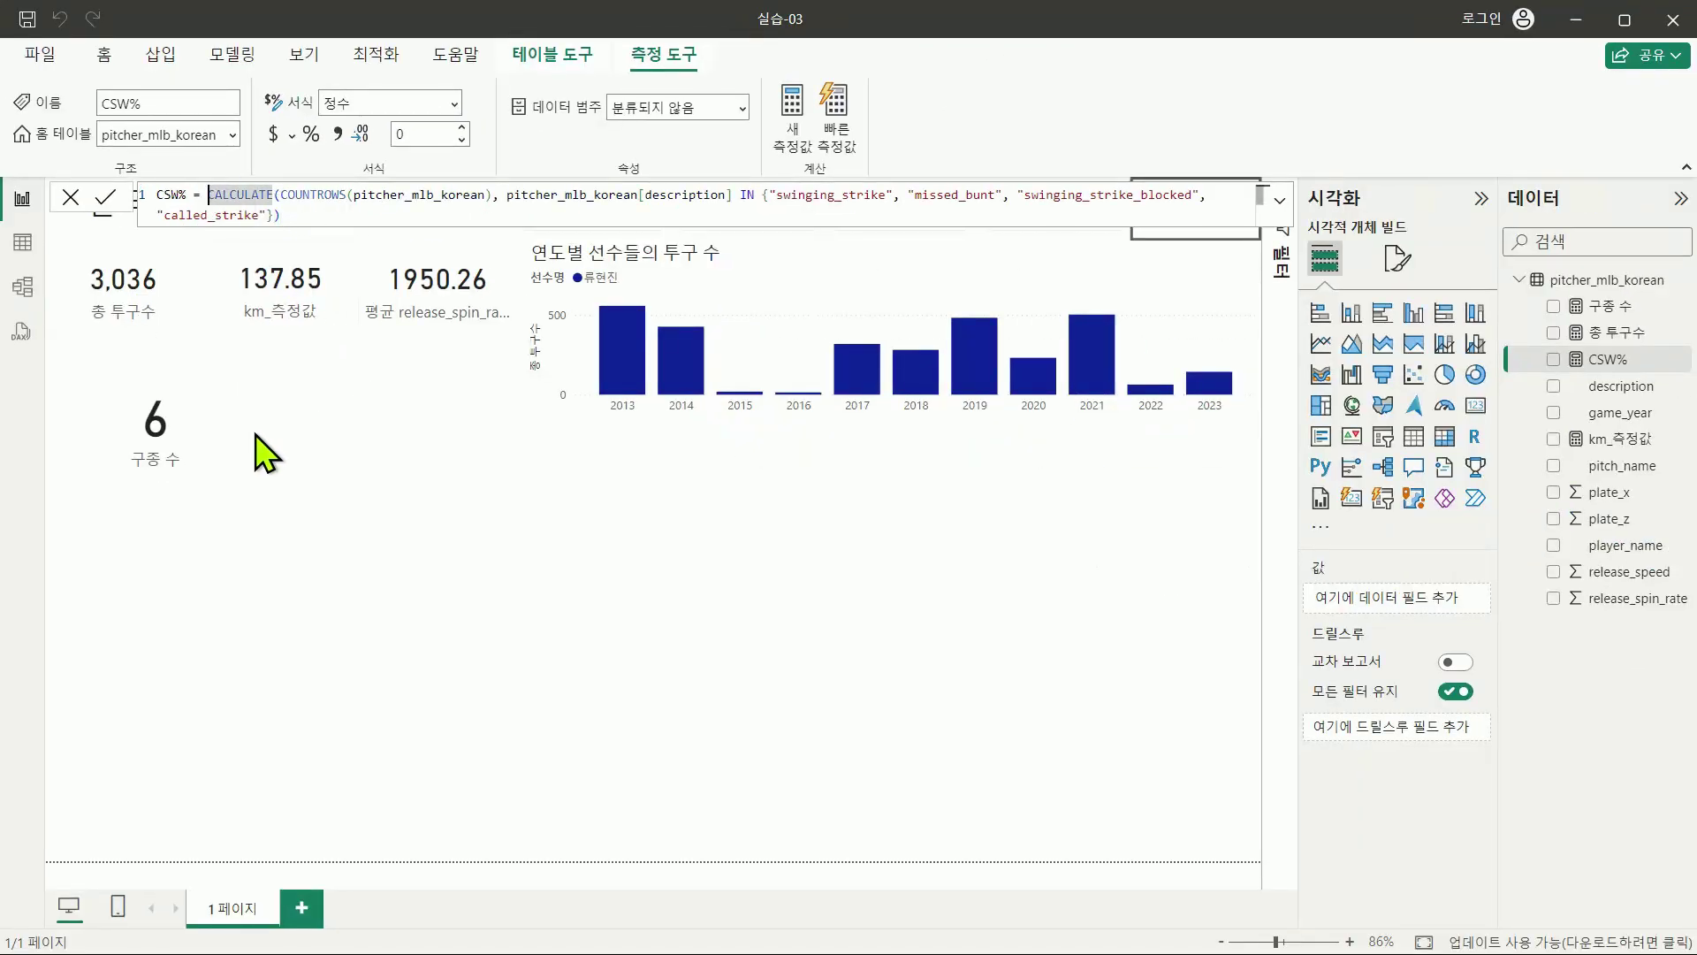
key("alt+Tab")
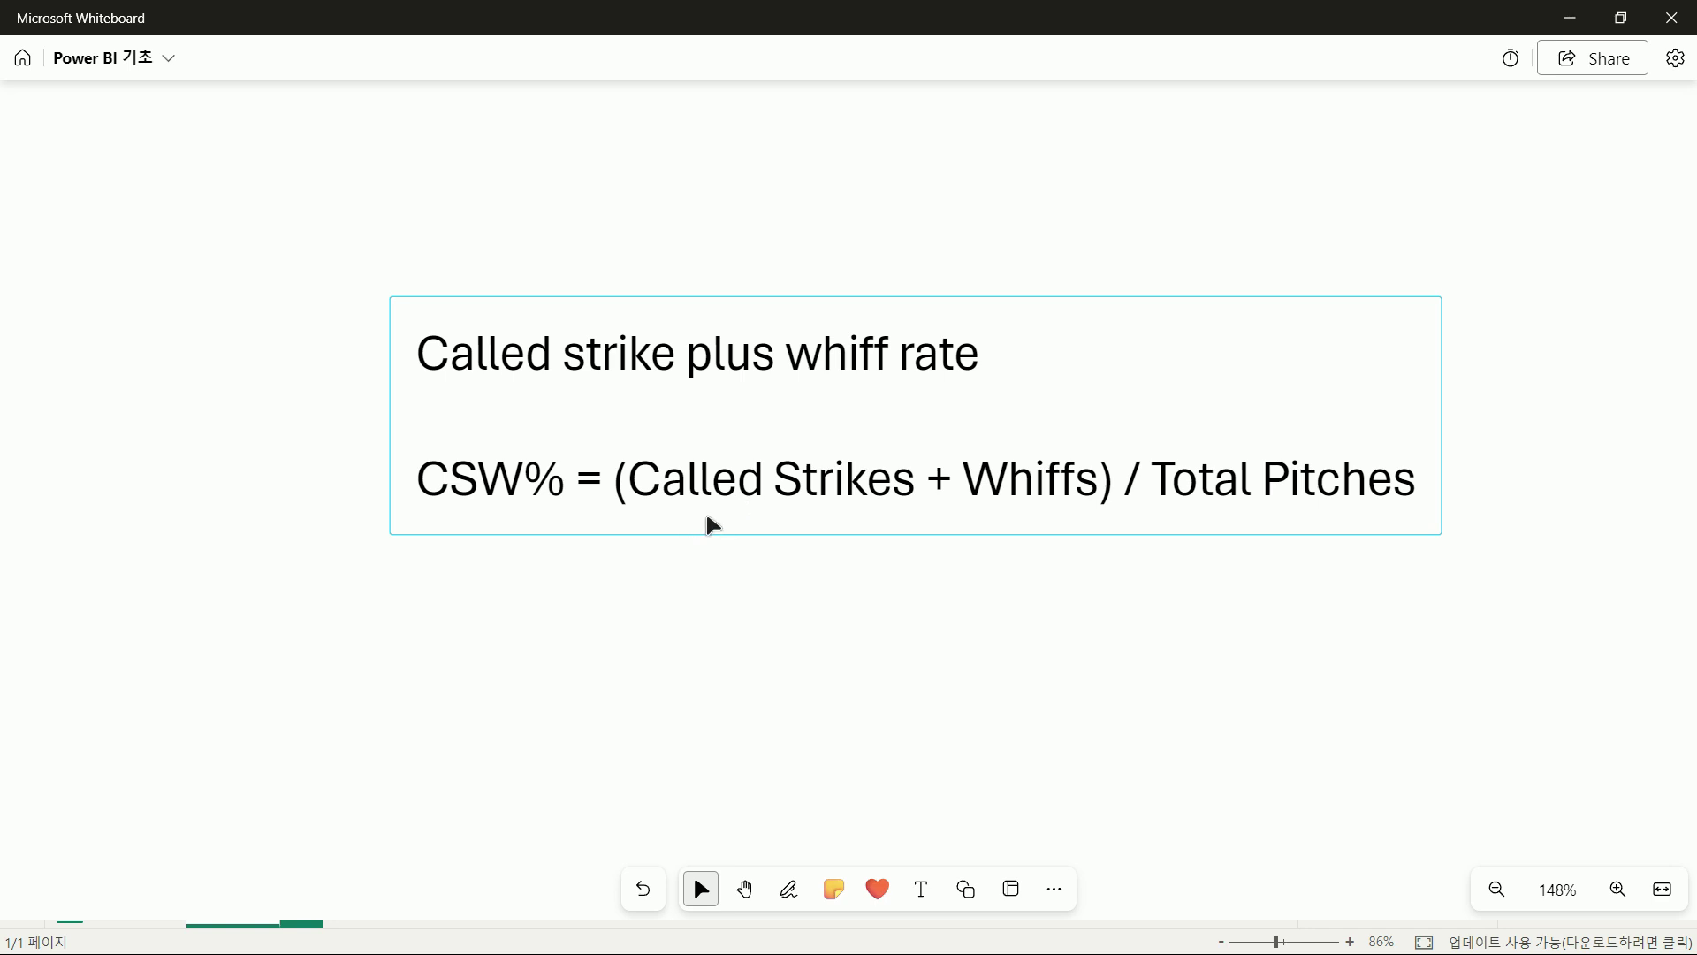
mouse_move(595, 445)
left_mouse_down()
mouse_move(1106, 544)
mouse_move(1127, 522)
mouse_move(1125, 554)
left_mouse_up()
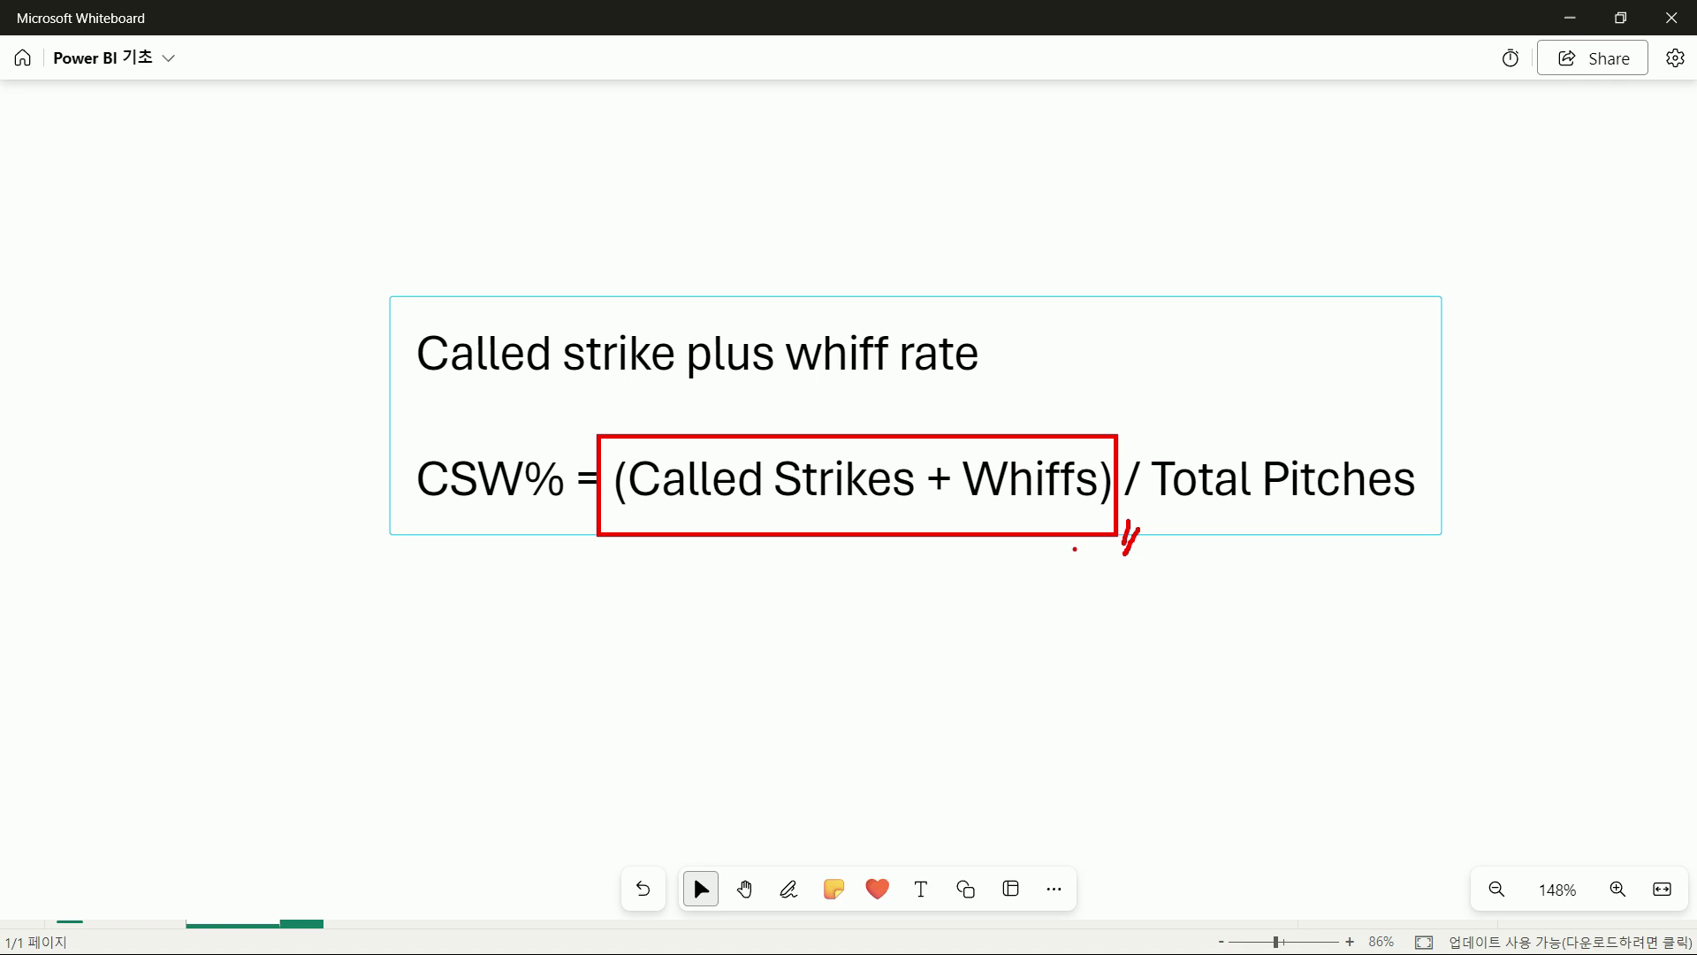
Step: Check the denominator (Total Pitches) of the CSW% formula on the whiteboard and return to the Power BI report
left_click_drag(1192, 510, 1404, 511)
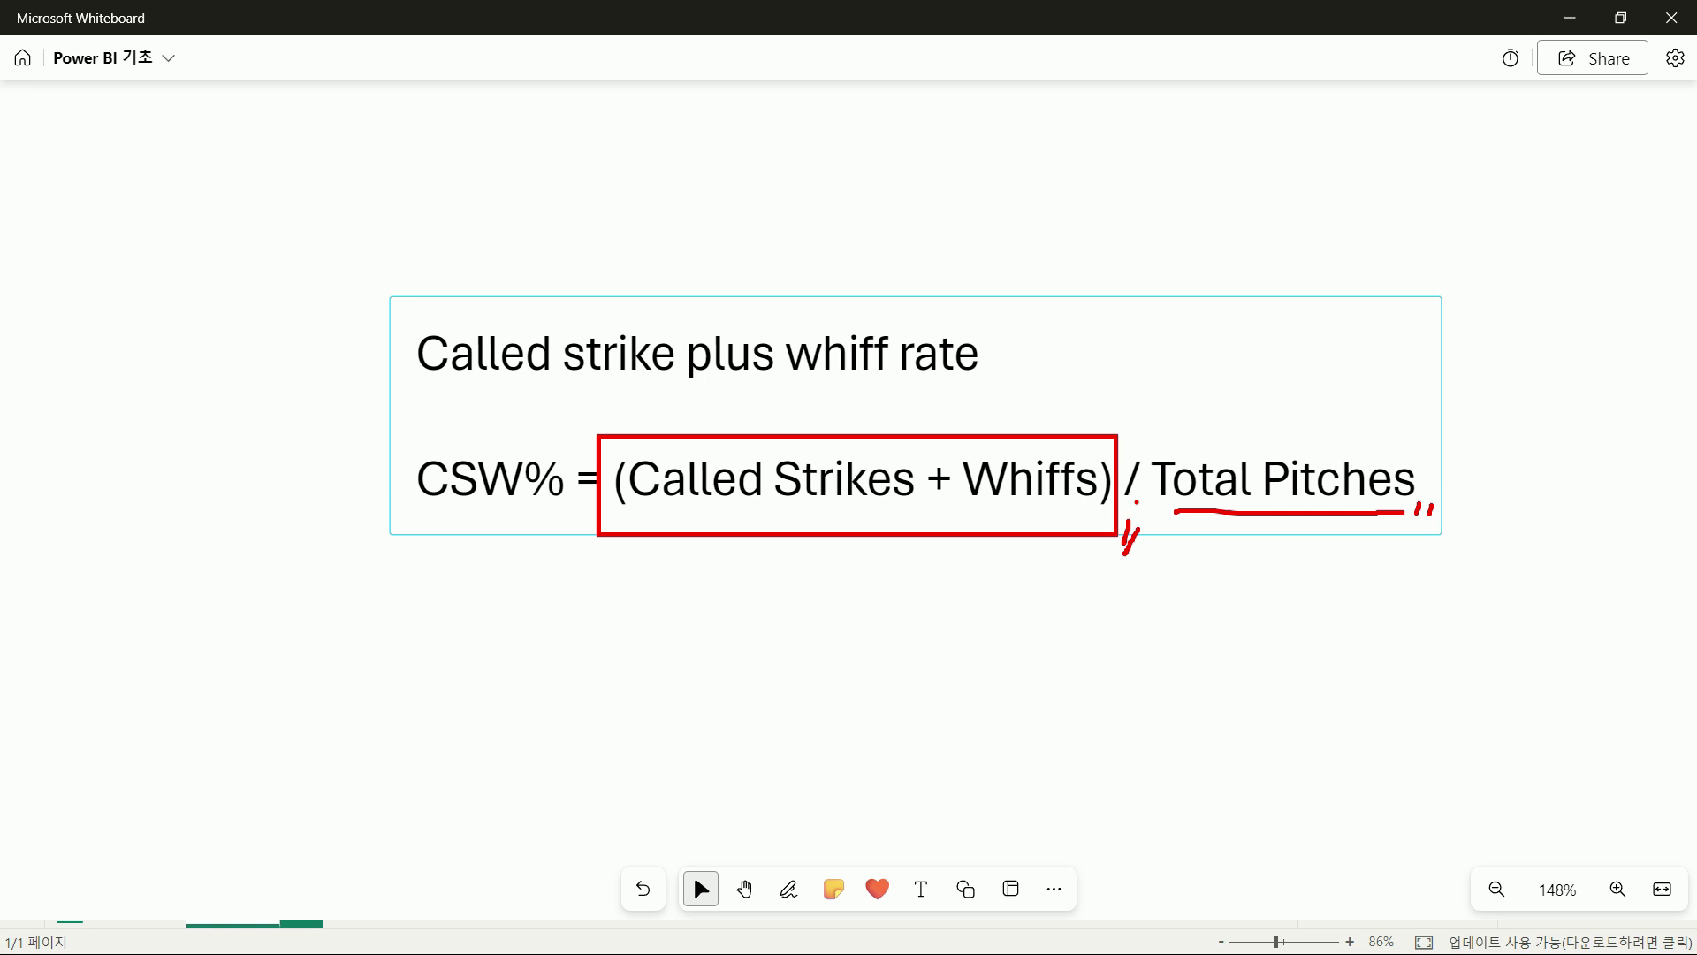
key("Escape")
left_click(1569, 17)
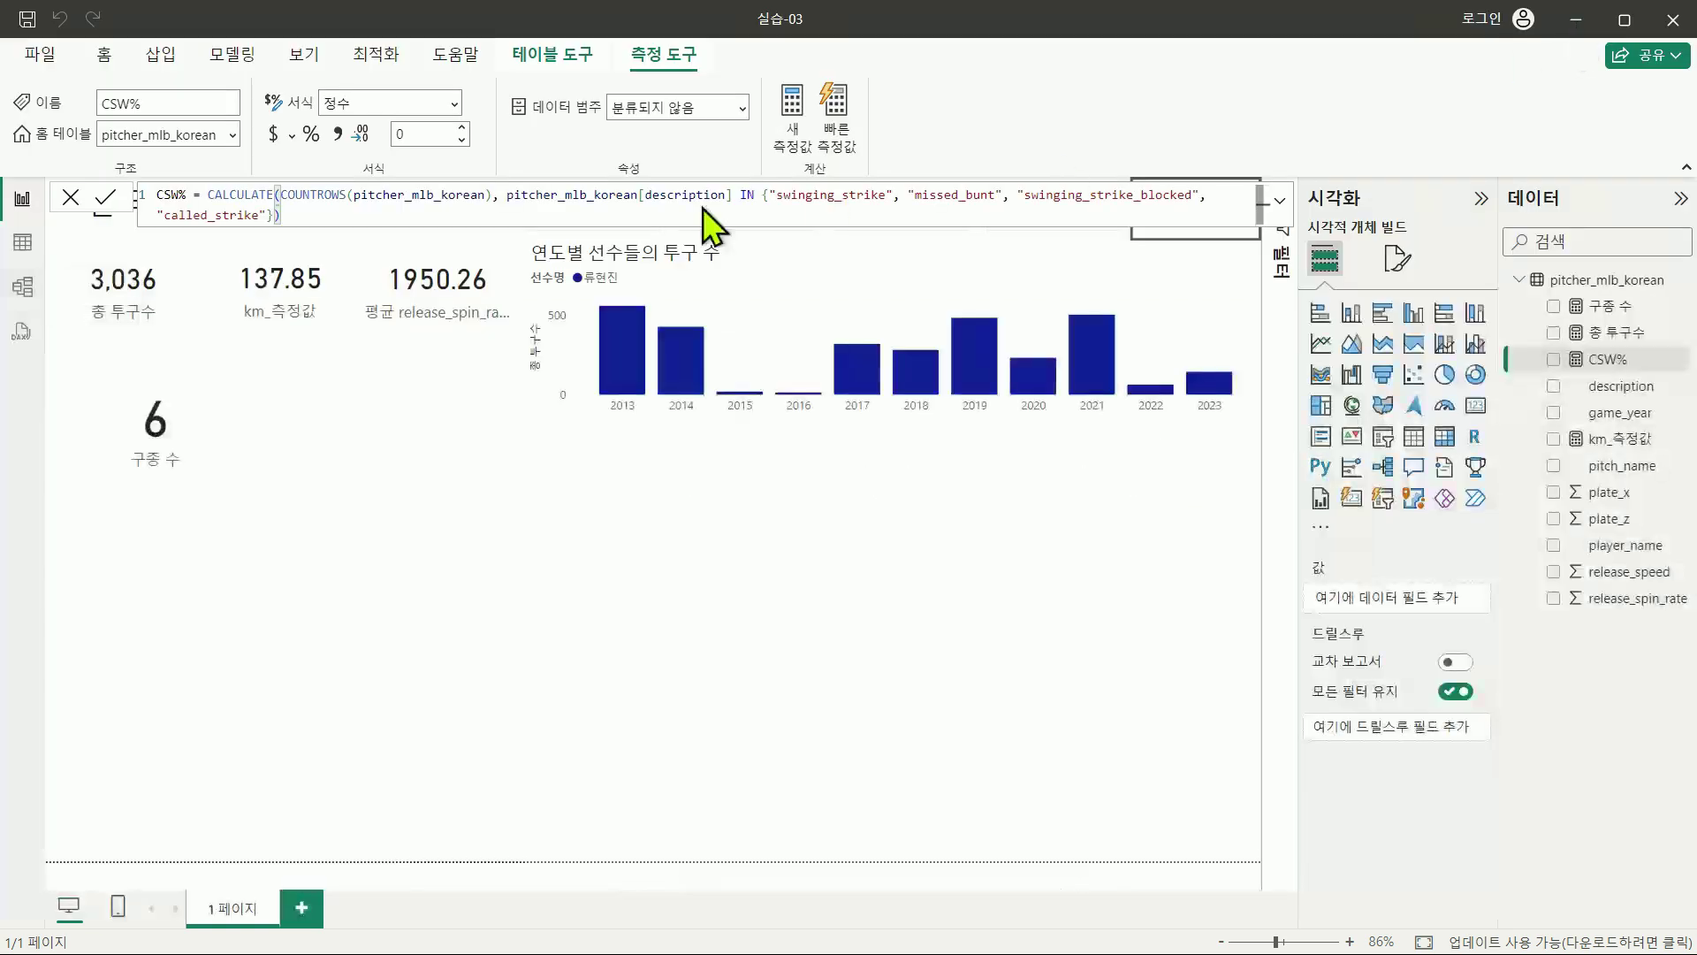
Step: Wrap the CSW% measure's CALCULATE expression in DIVIDE as its numerator, placing the CALCULATE on its own line
left_click(209, 196)
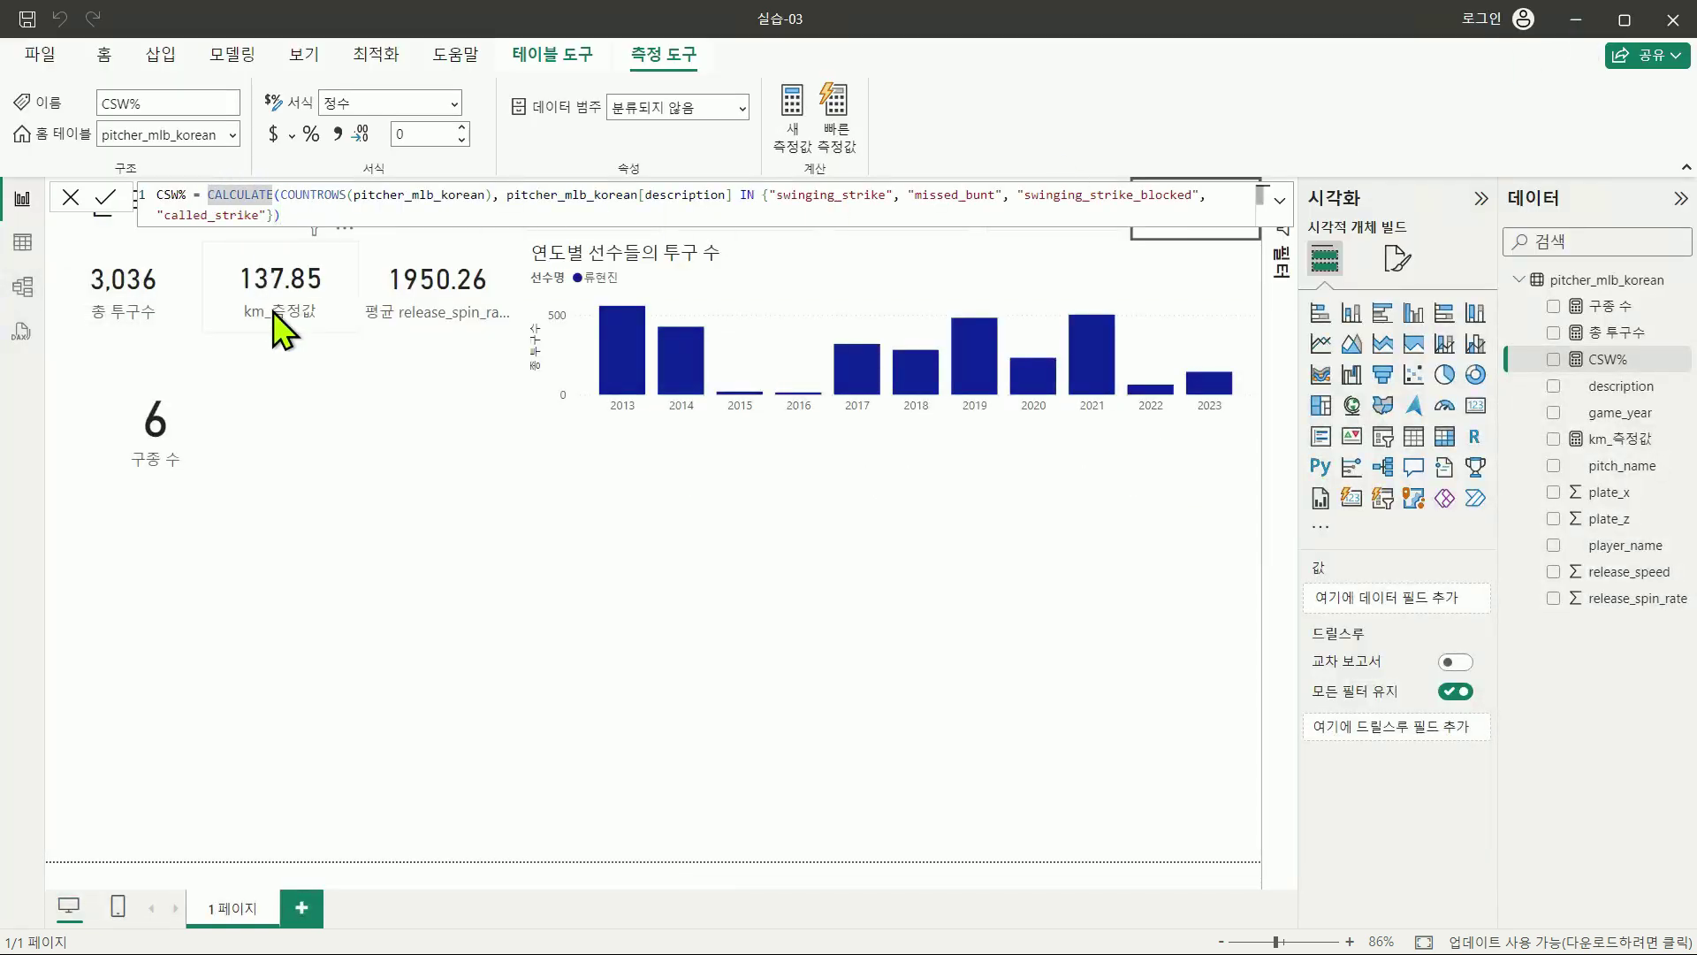
type("DIVIDE(")
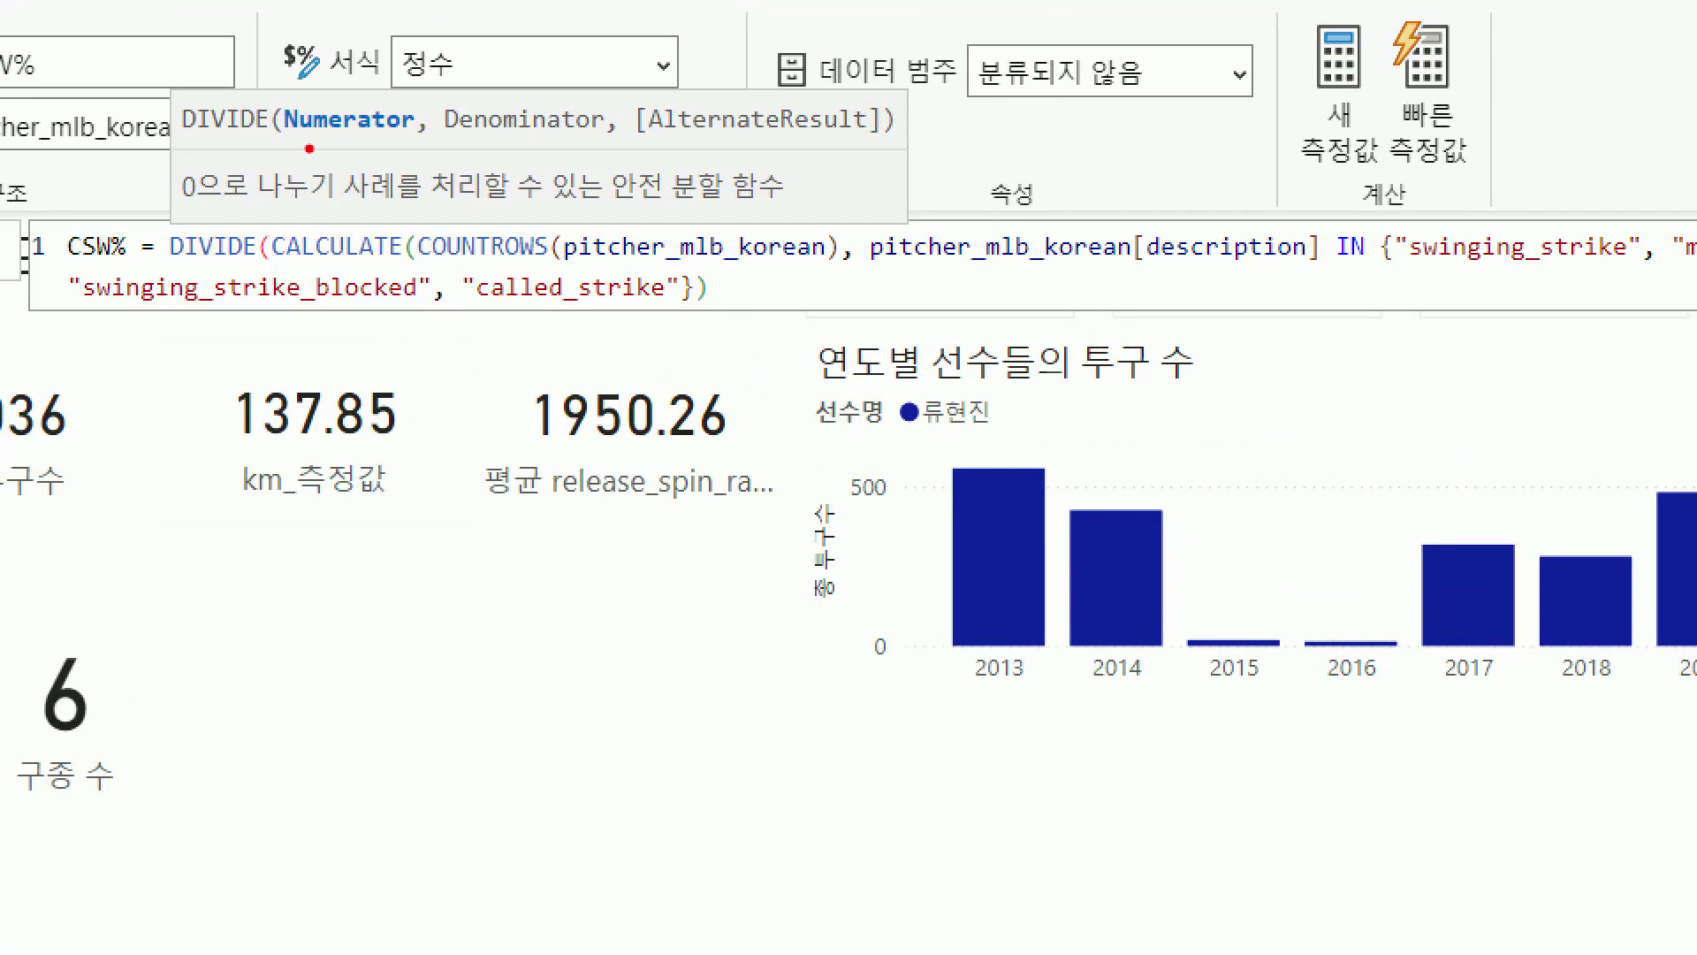
left_click_drag(302, 146, 608, 143)
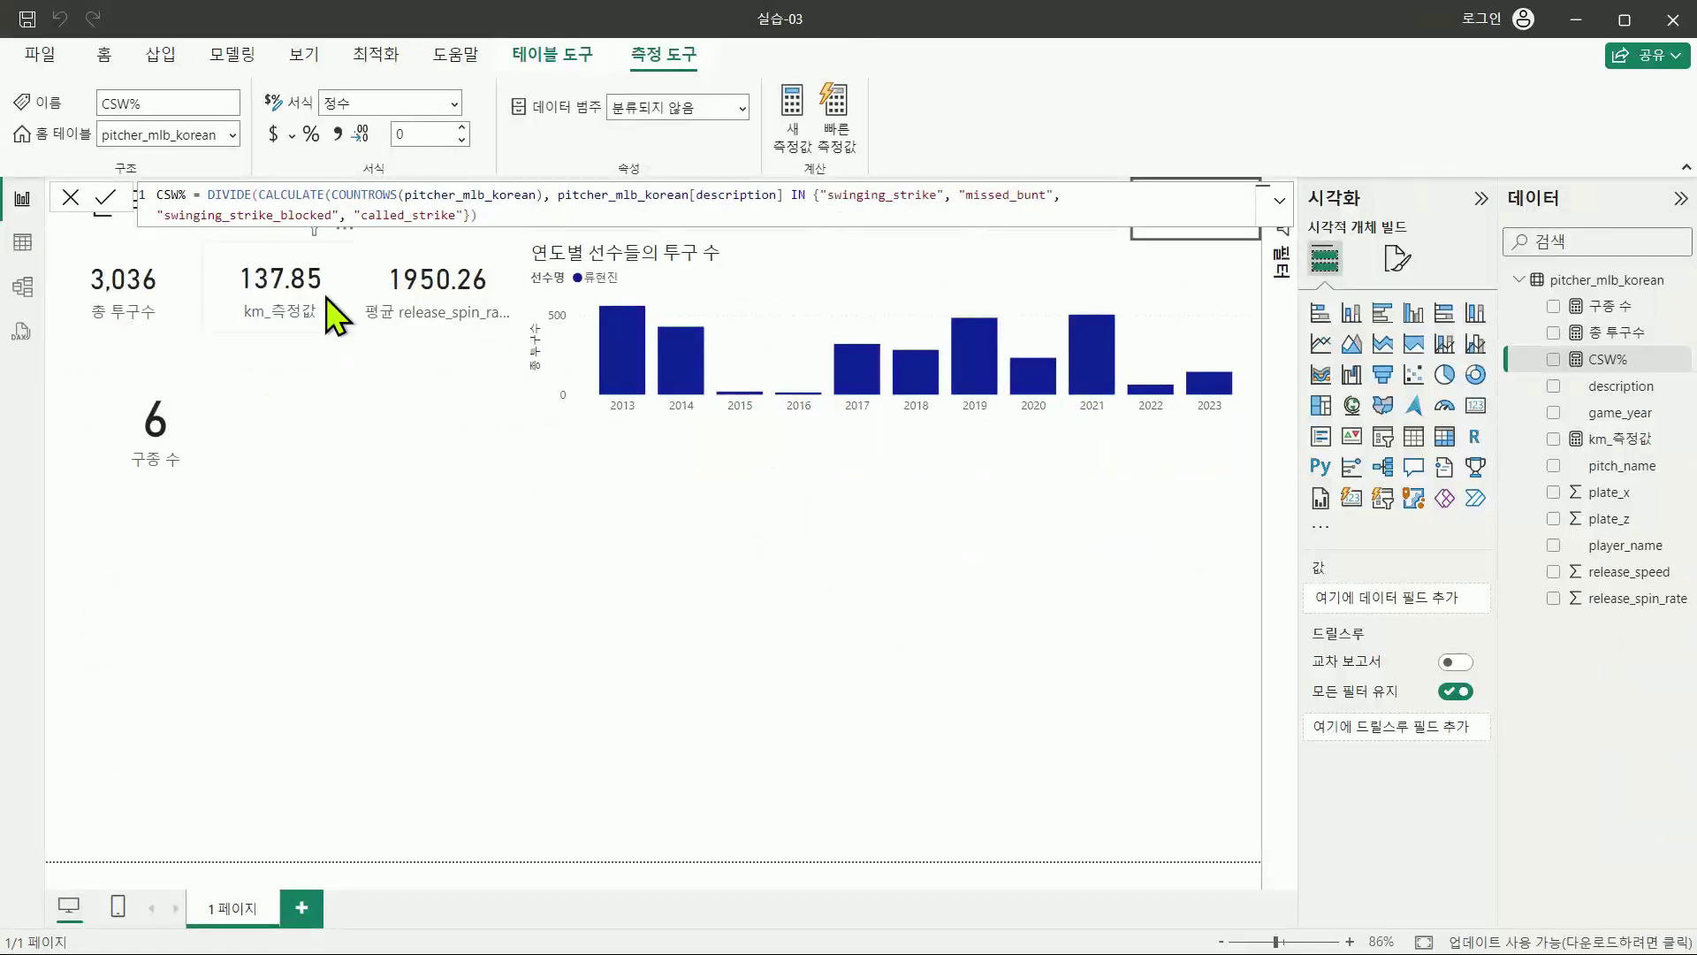
key("shift+Return")
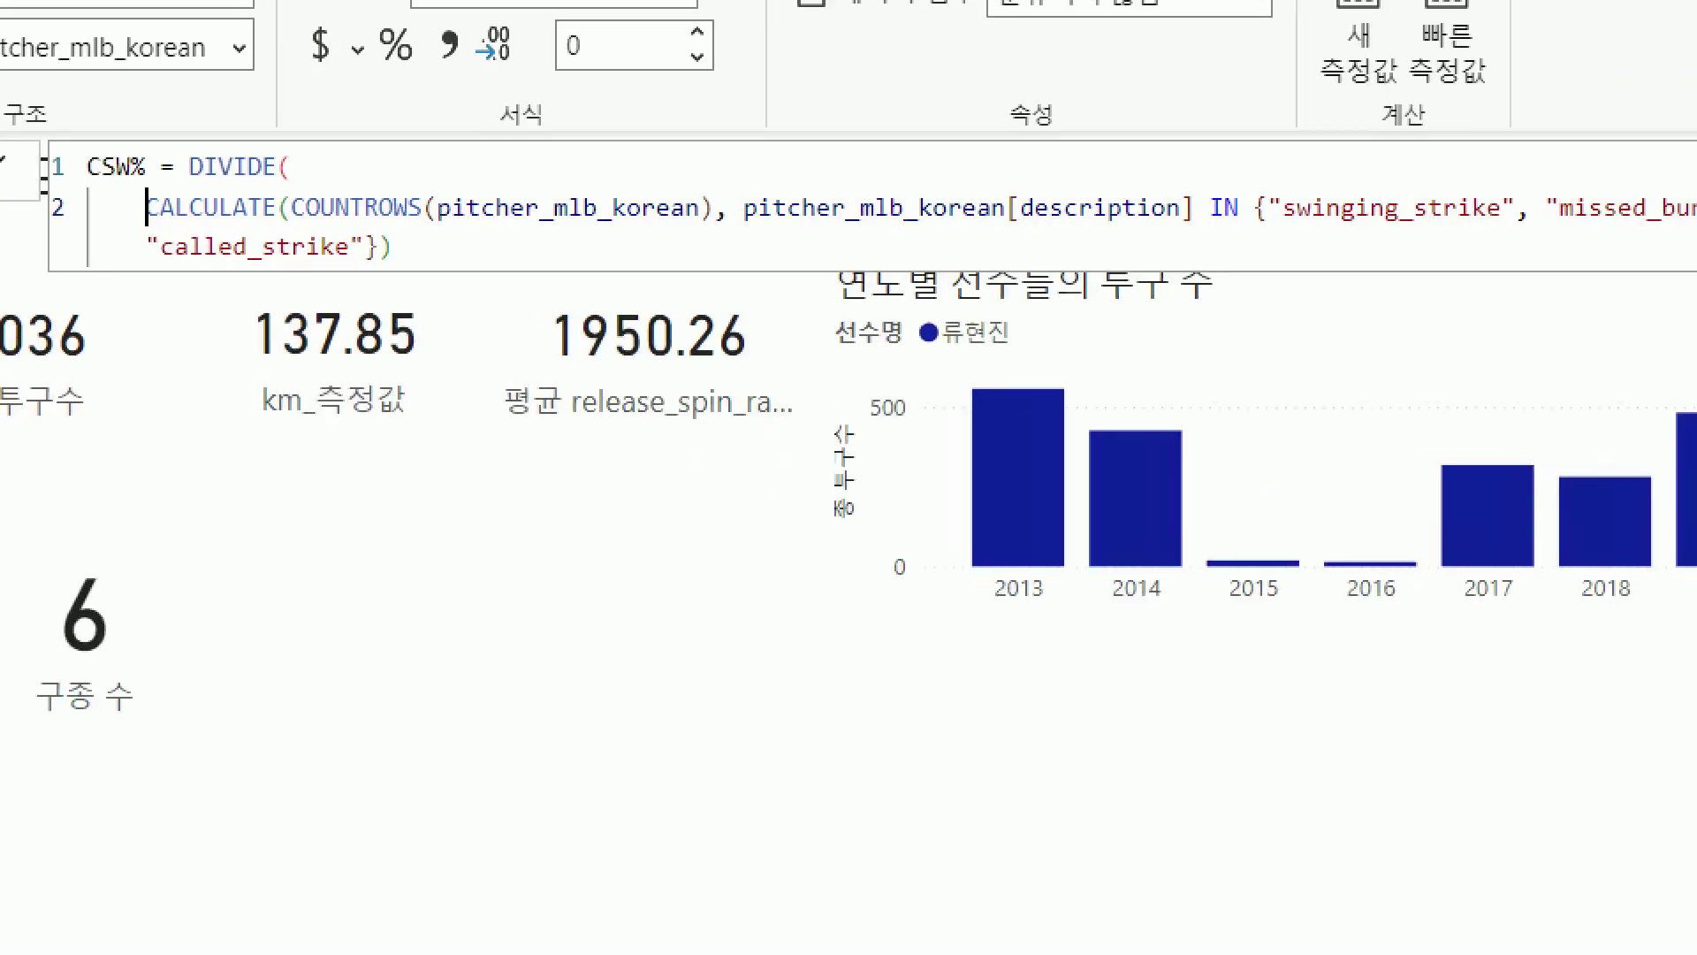
left_click_drag(195, 189, 277, 190)
left_click_drag(113, 194, 113, 270)
left_click_drag(399, 228, 412, 241)
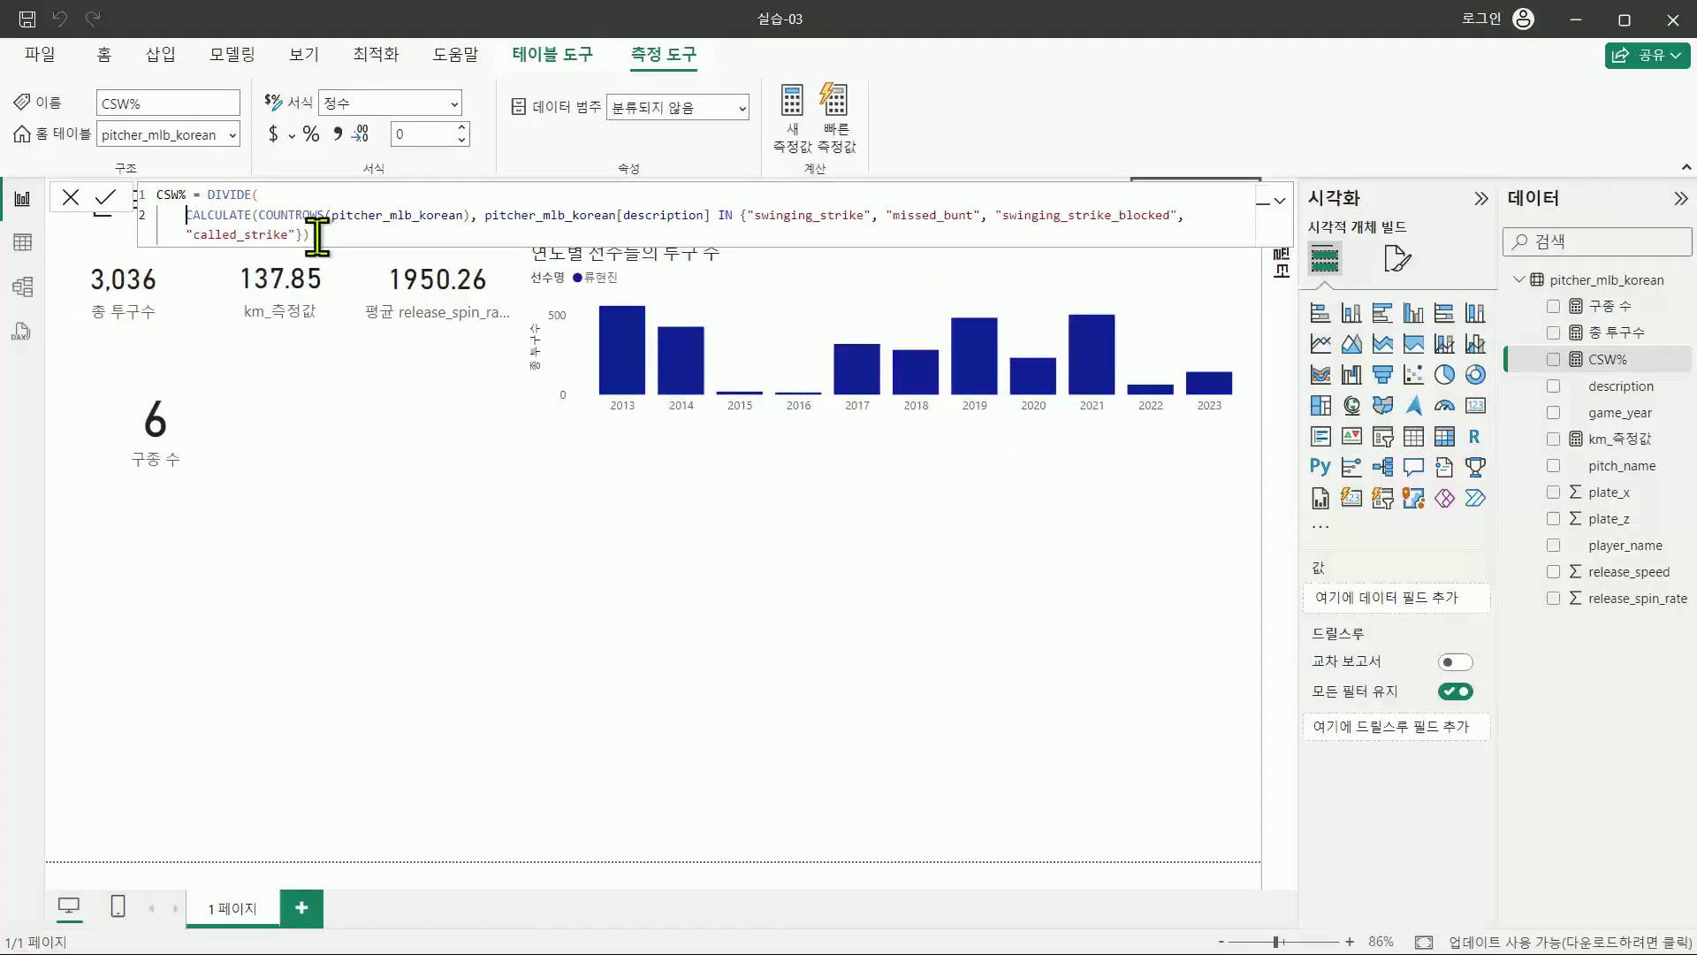
Step: Add COUNTROWS(pitcher_mlb_korean) on a new line as the DIVIDE denominator, close the function and commit the CSW% measure
type(",")
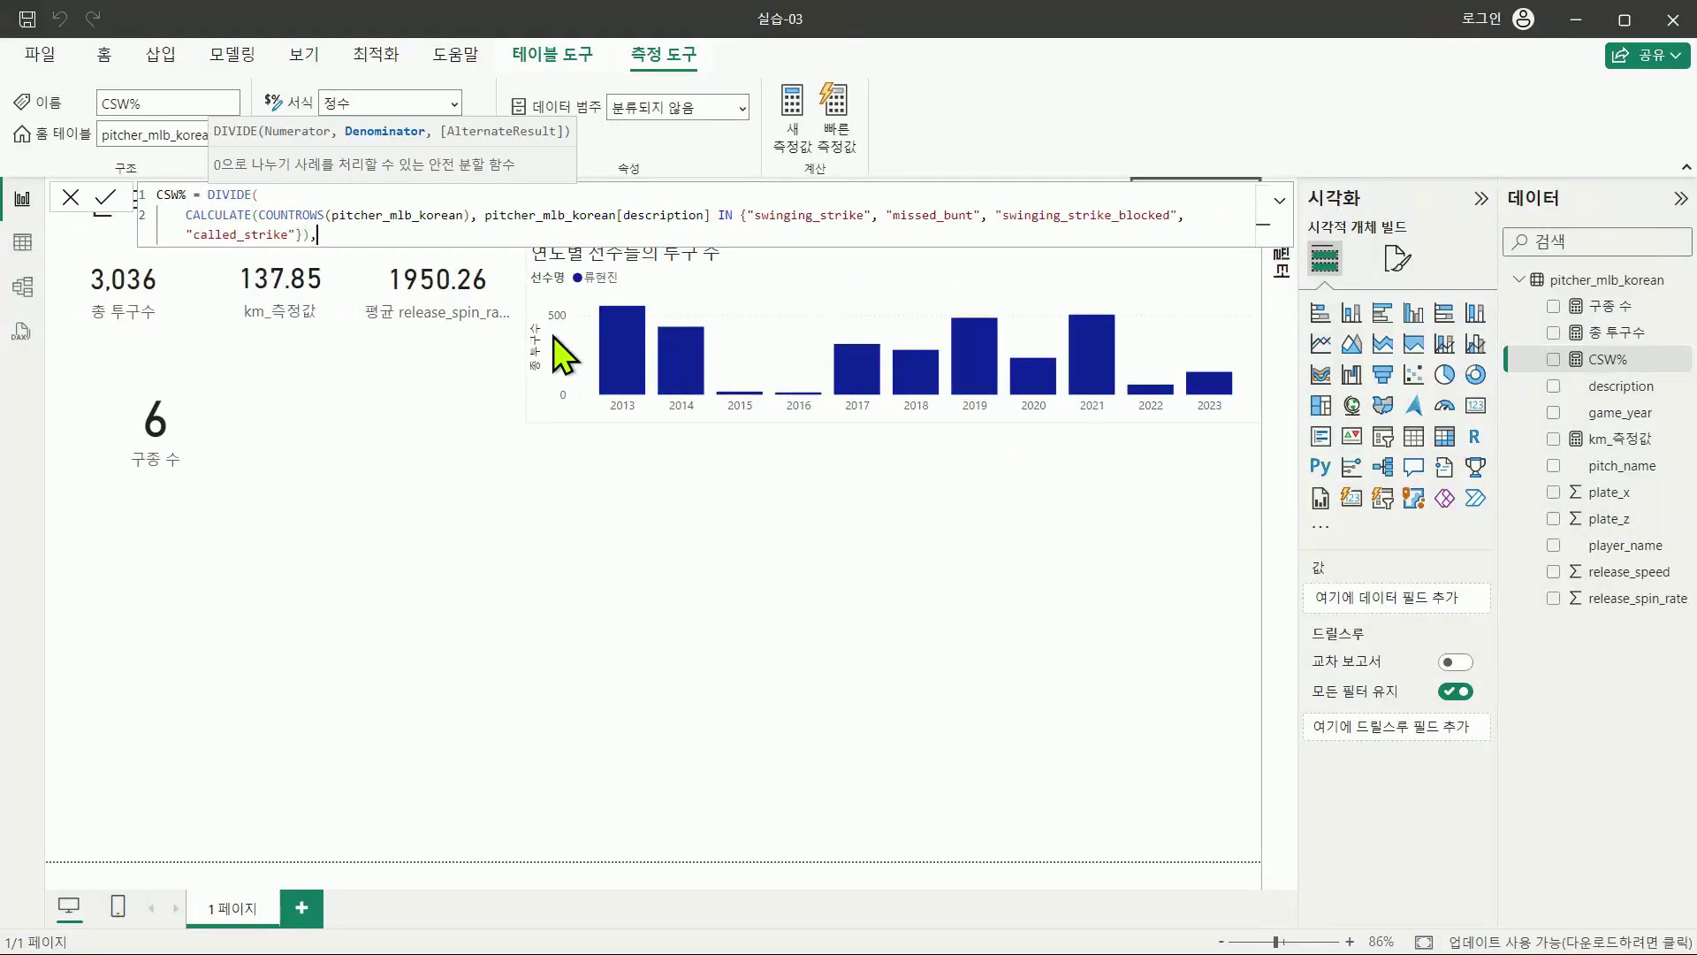
key("shift+Return")
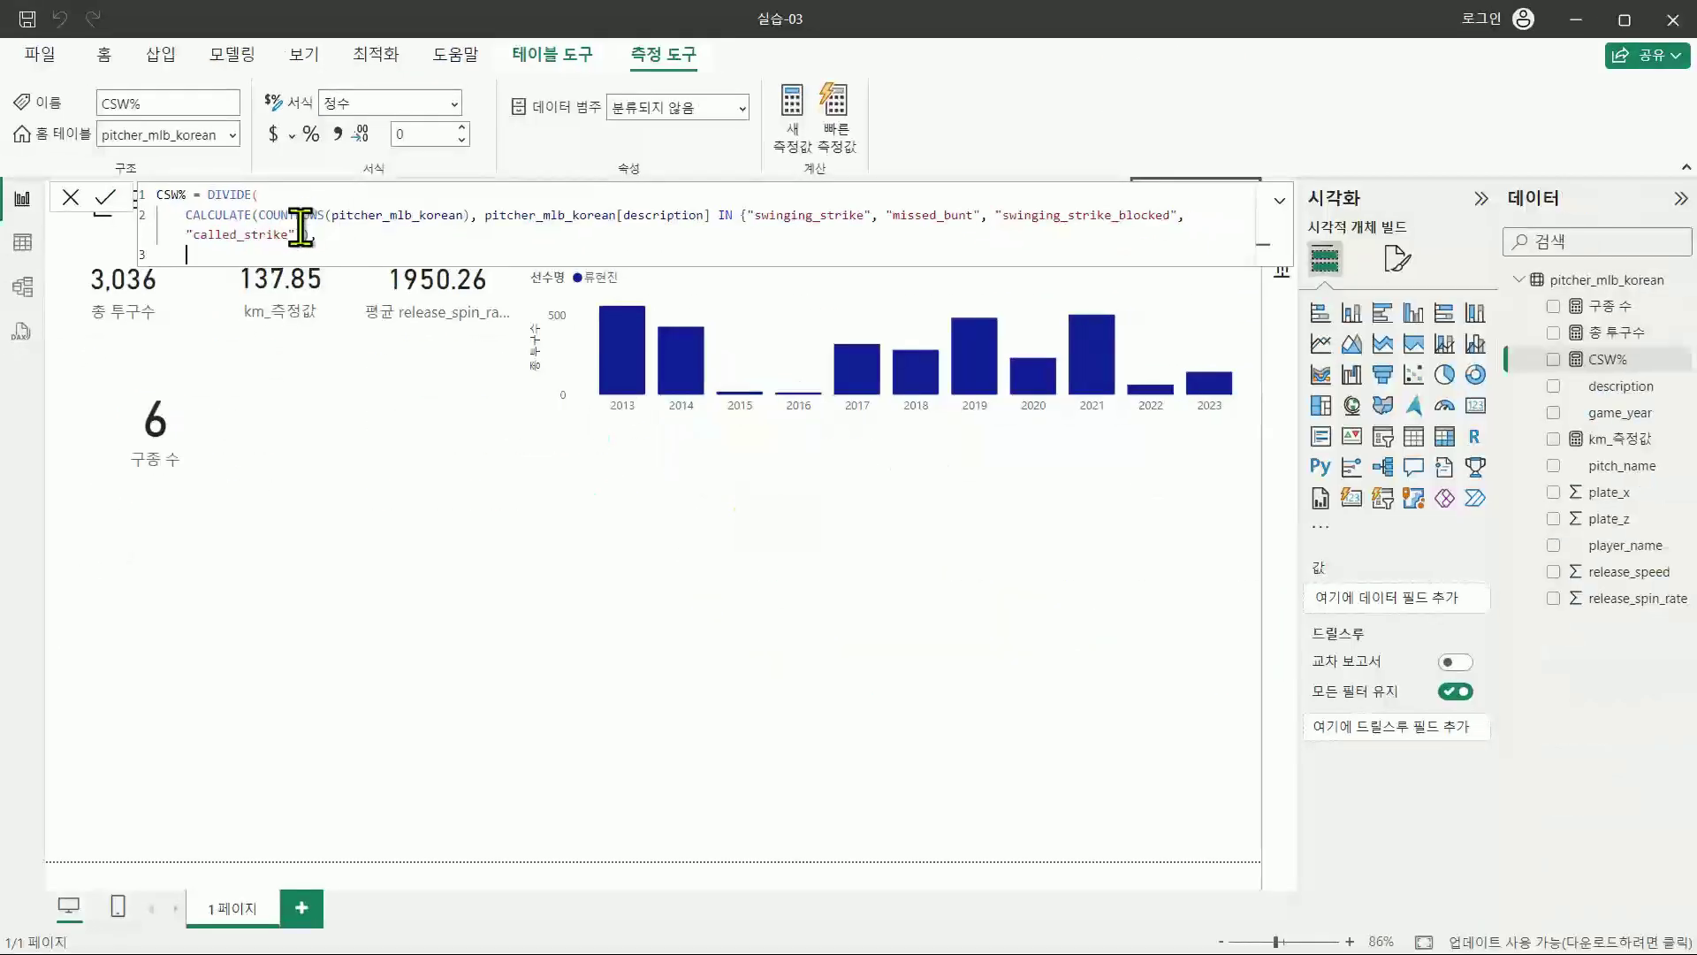
type("cou")
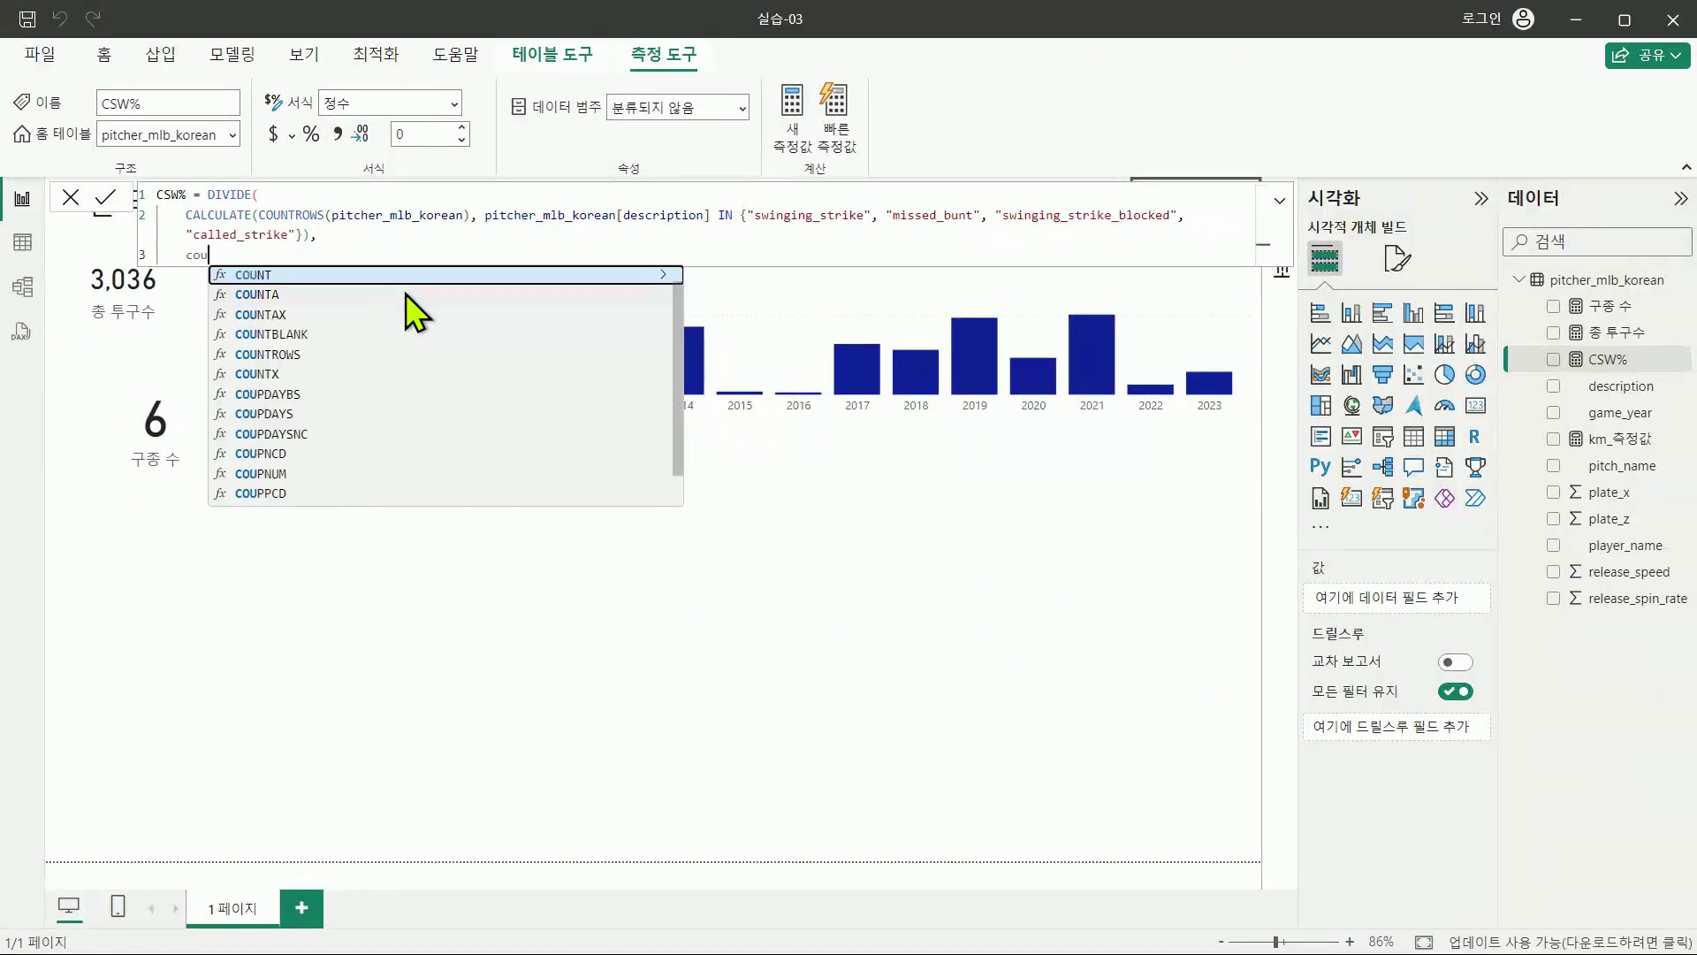
type("ntrows")
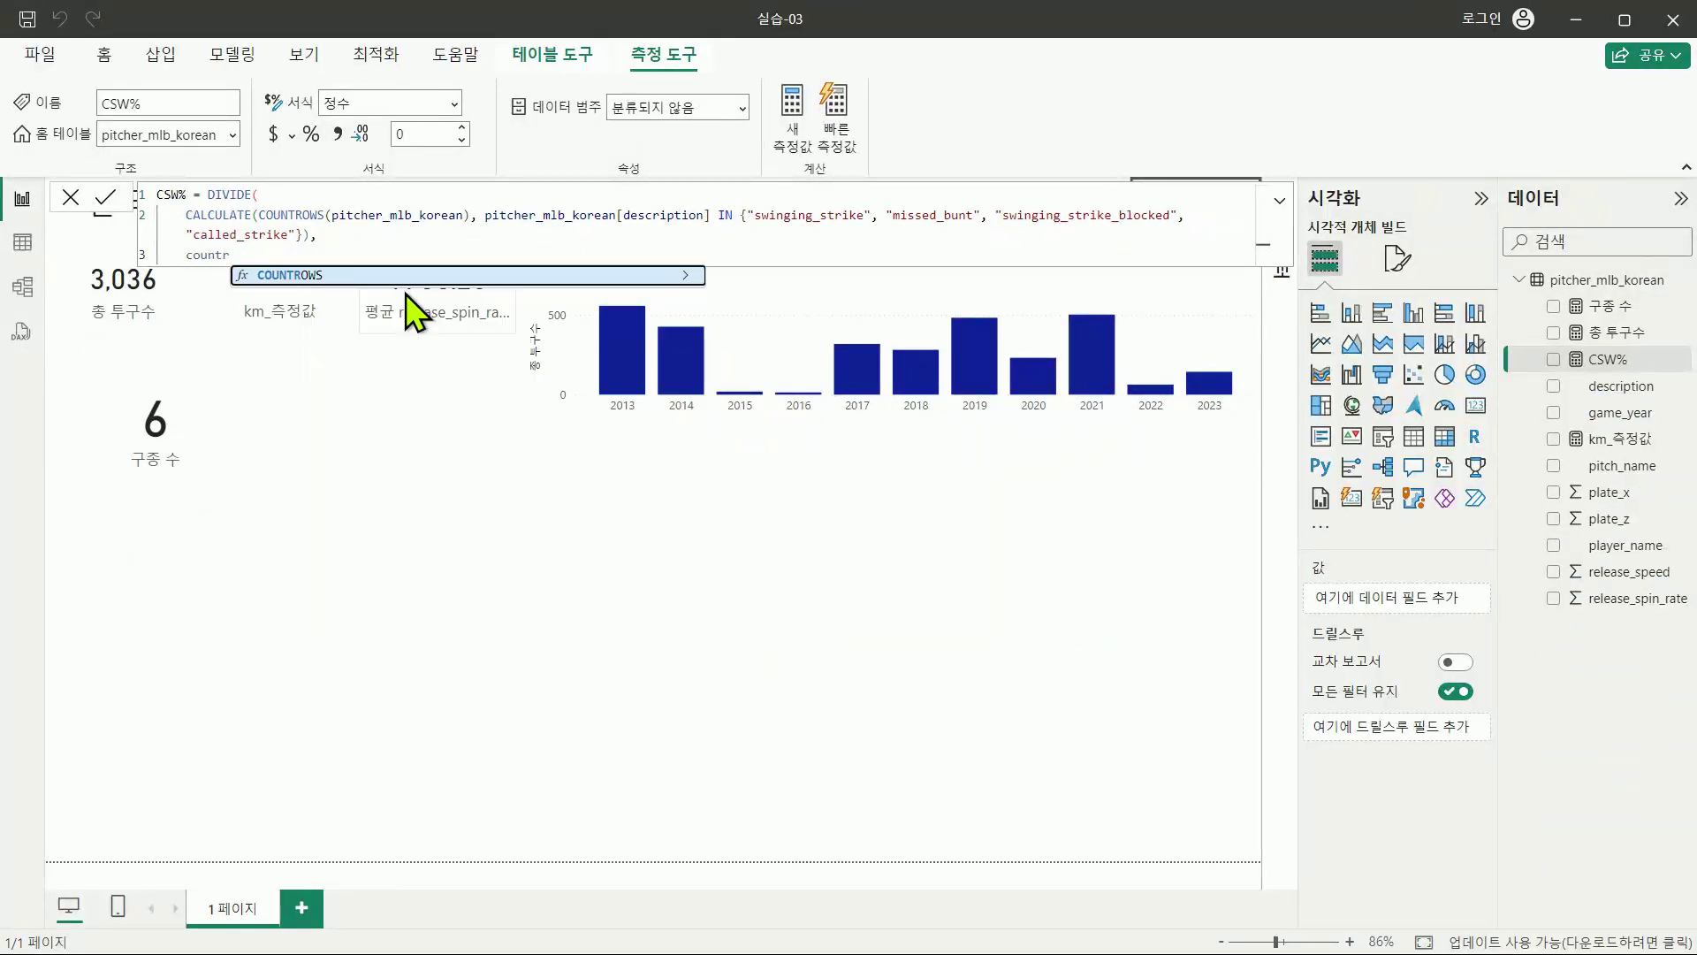
key("Tab")
type("pi")
key("Tab")
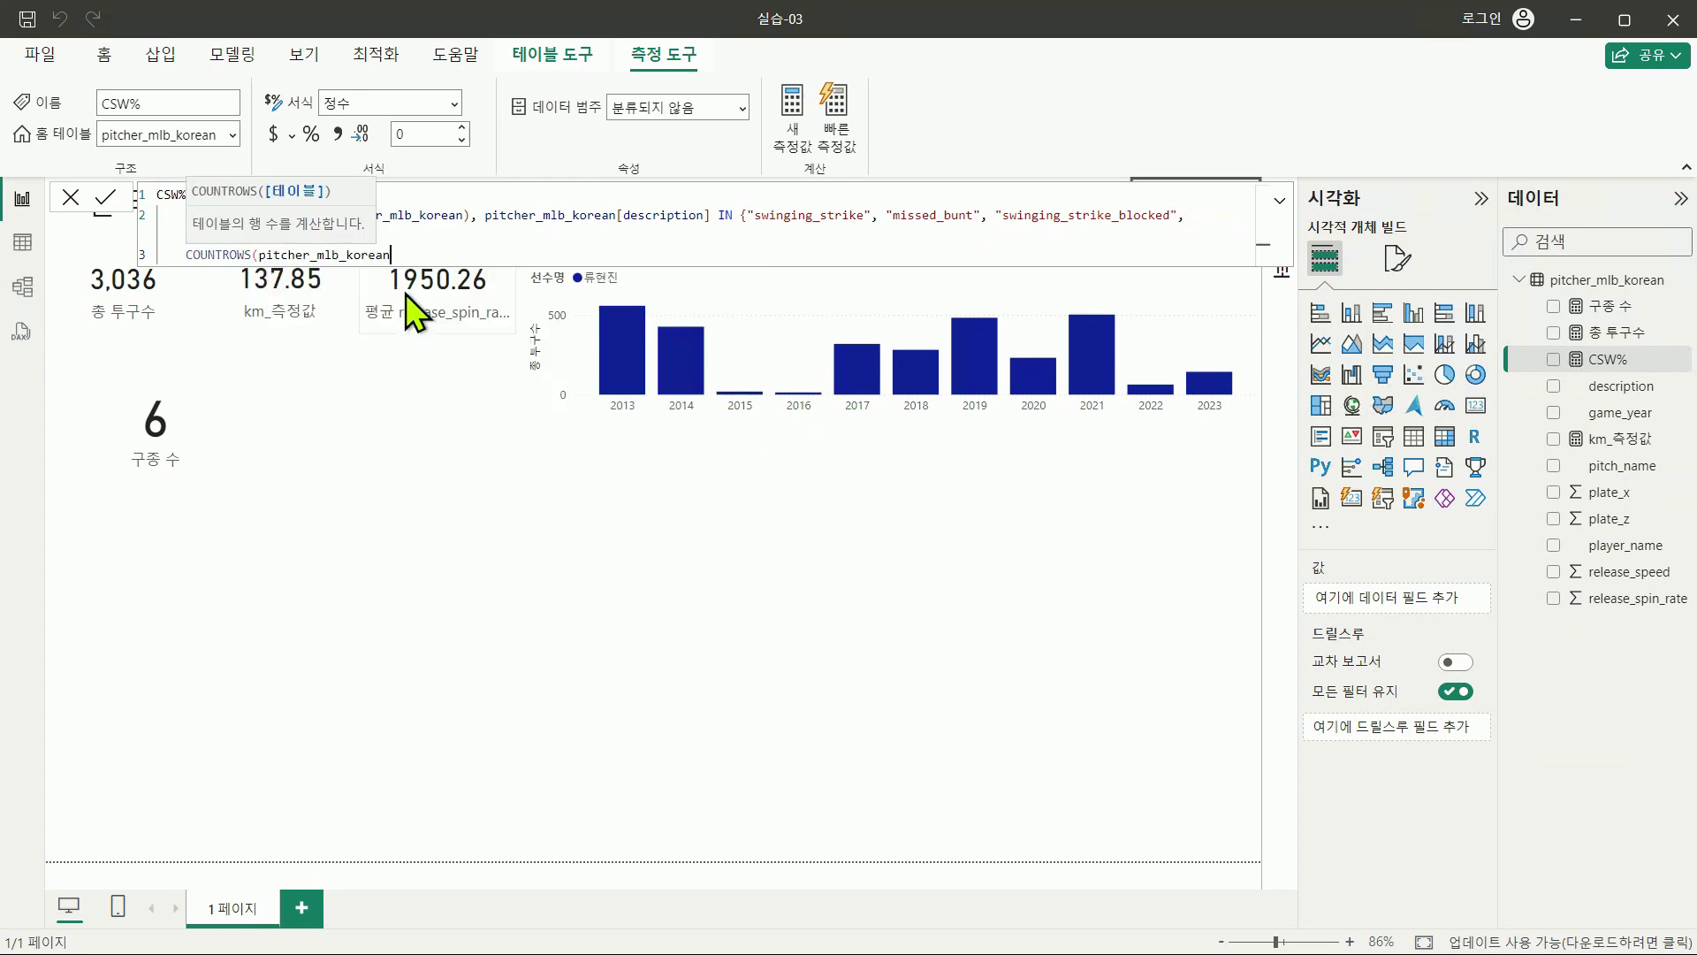
type(")")
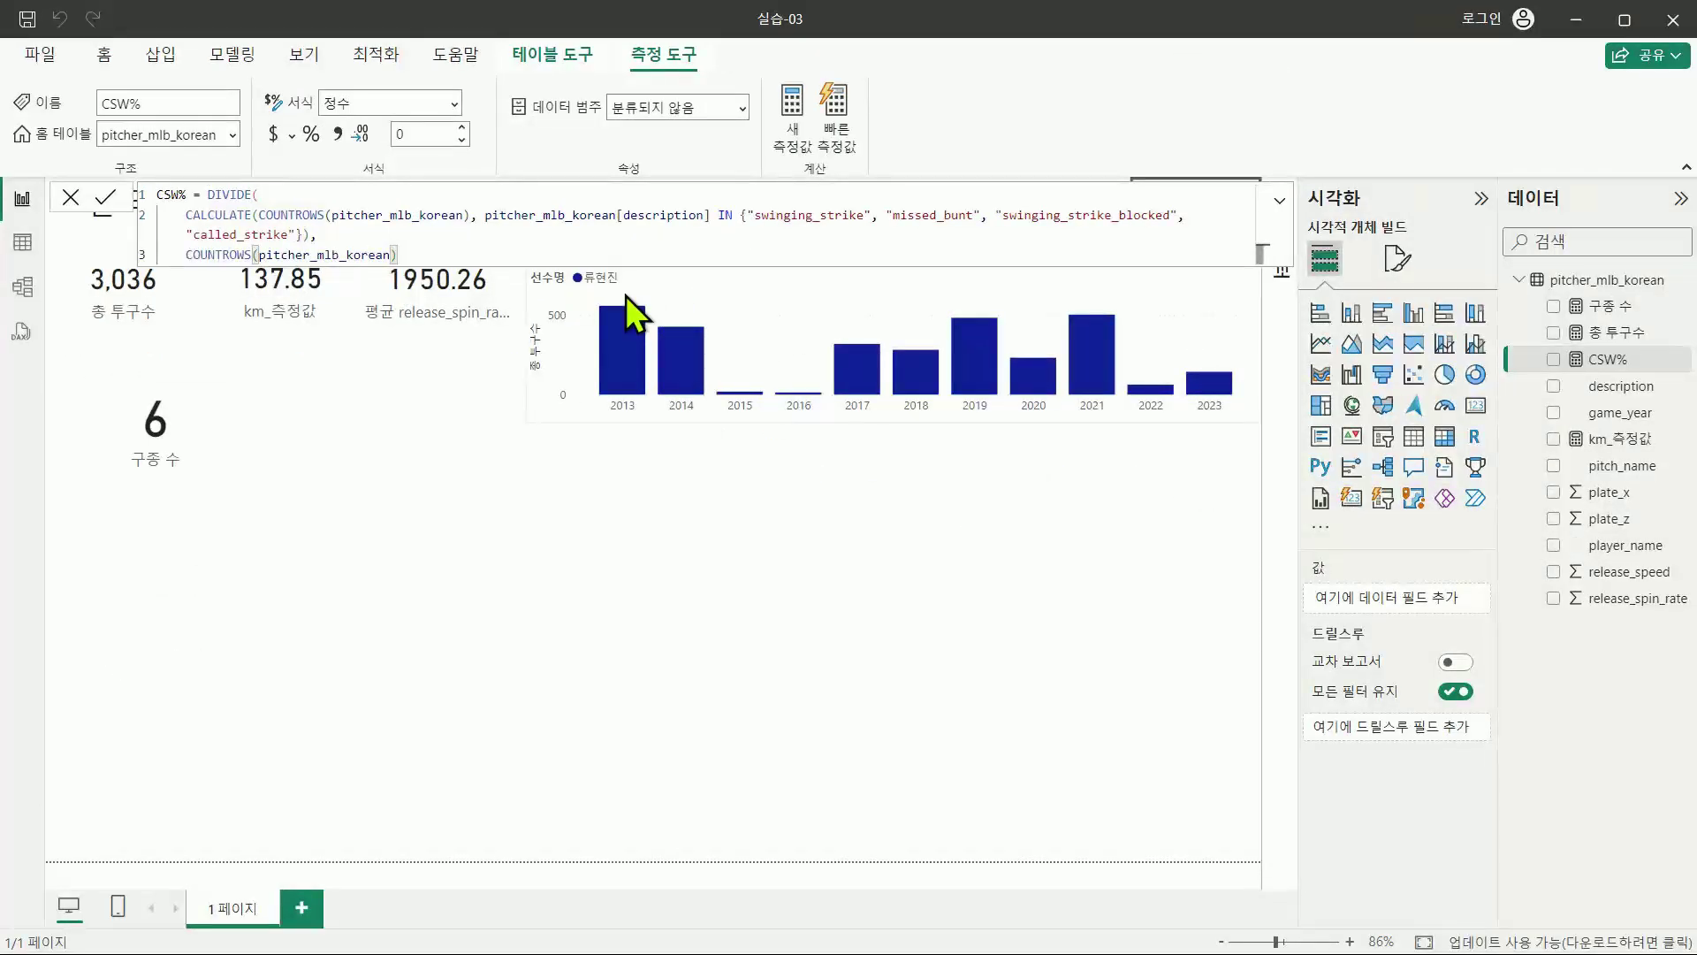
key("shift+Return")
type(")")
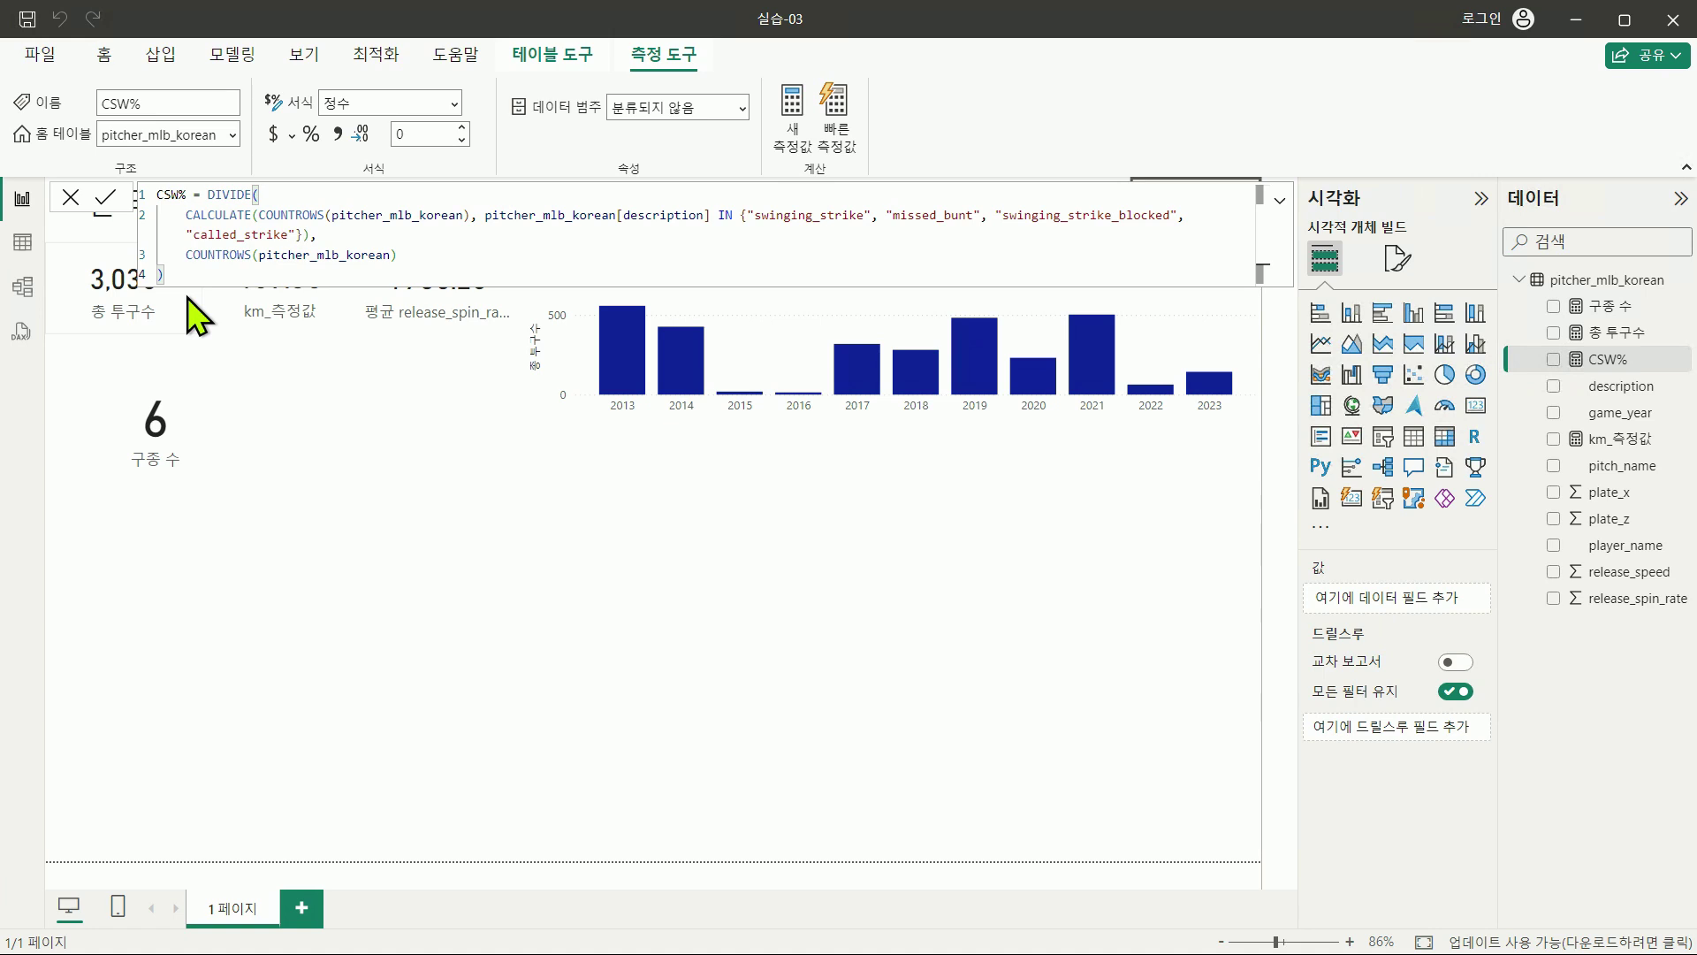
key("Return")
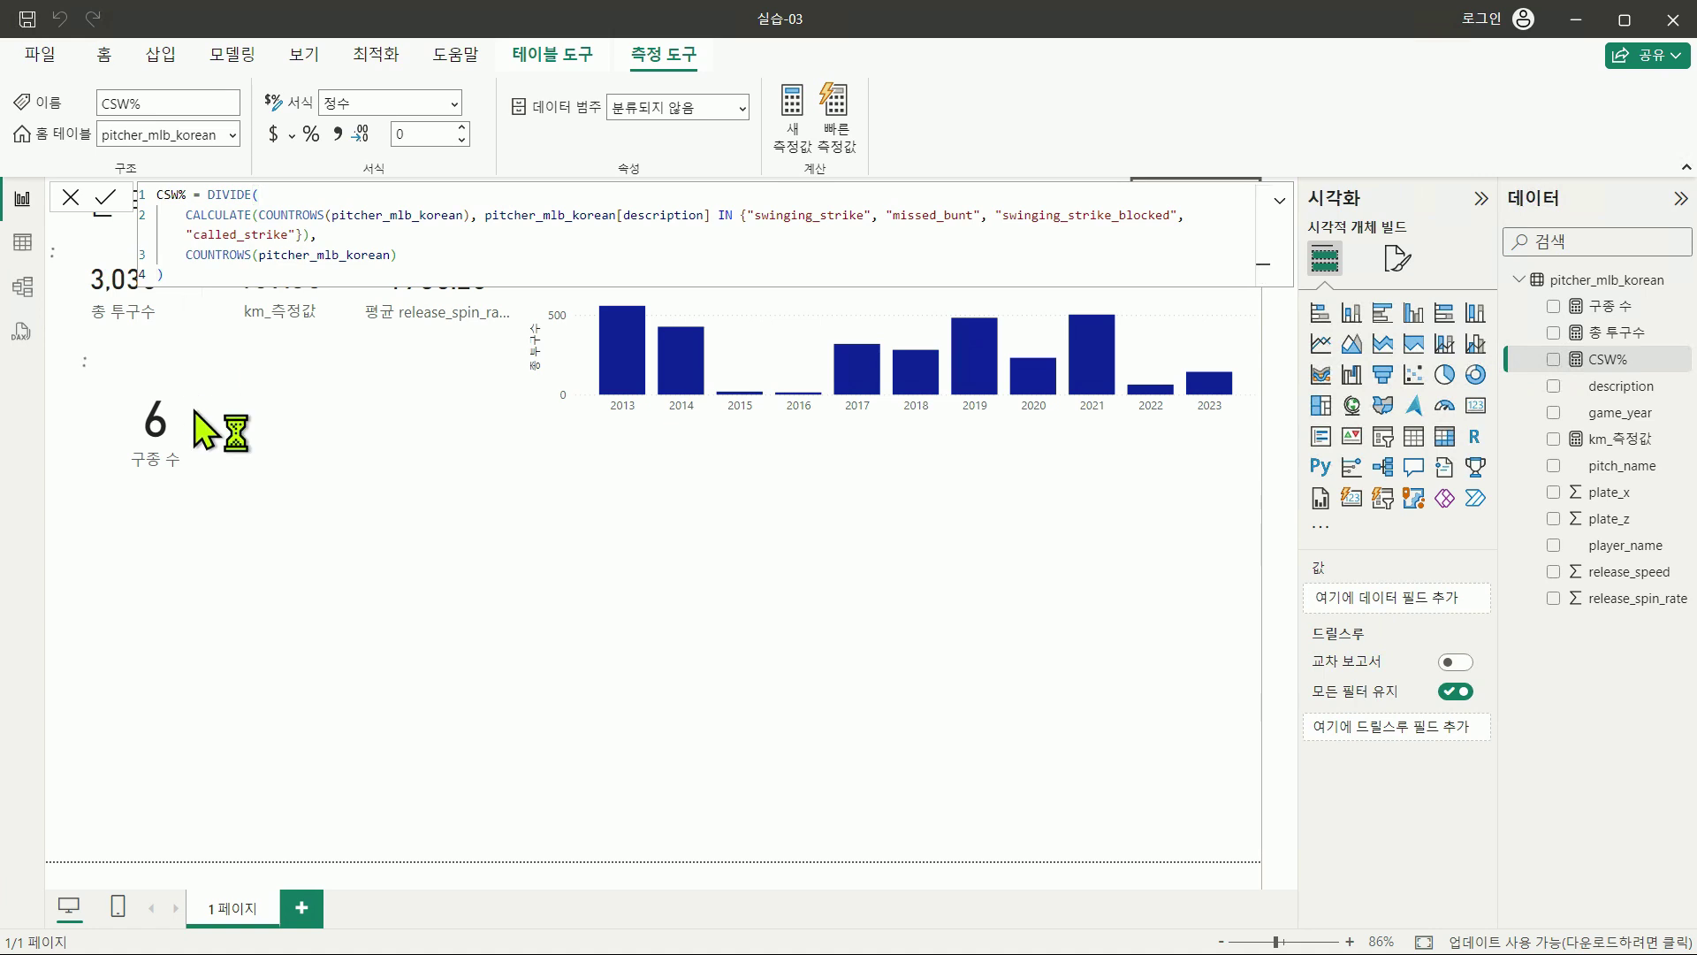
Step: Insert an empty card visual and move it to the blank area below and to the right of the 구종 수 card
left_click(330, 410)
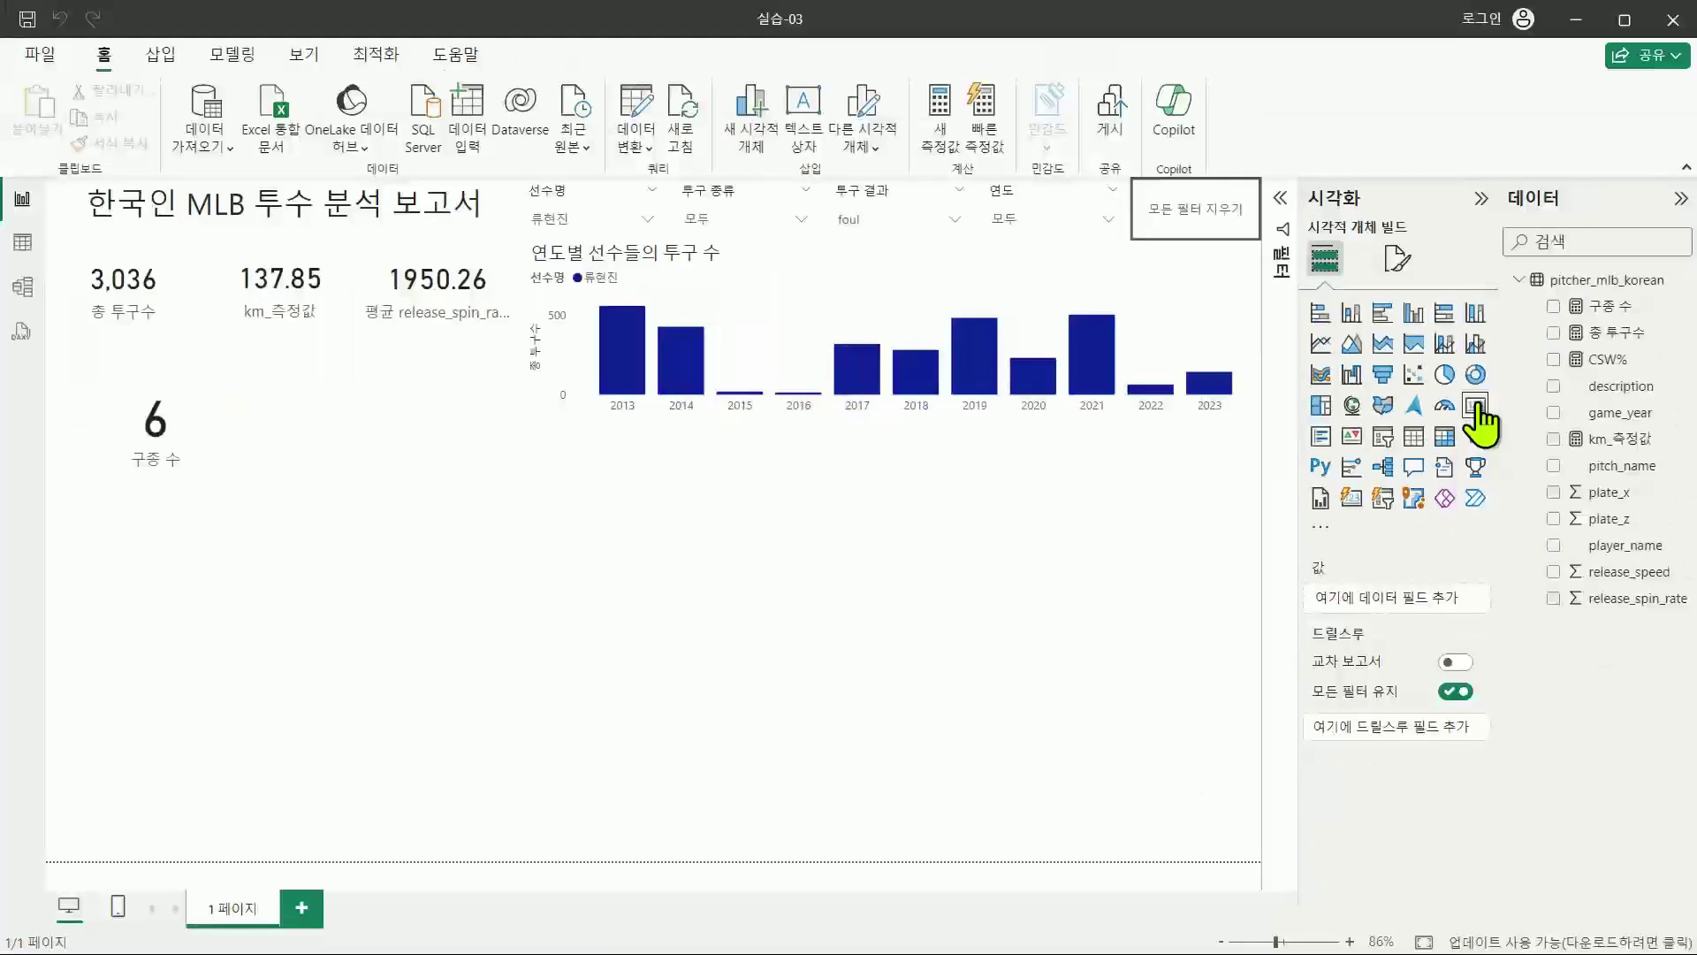
left_click(1477, 406)
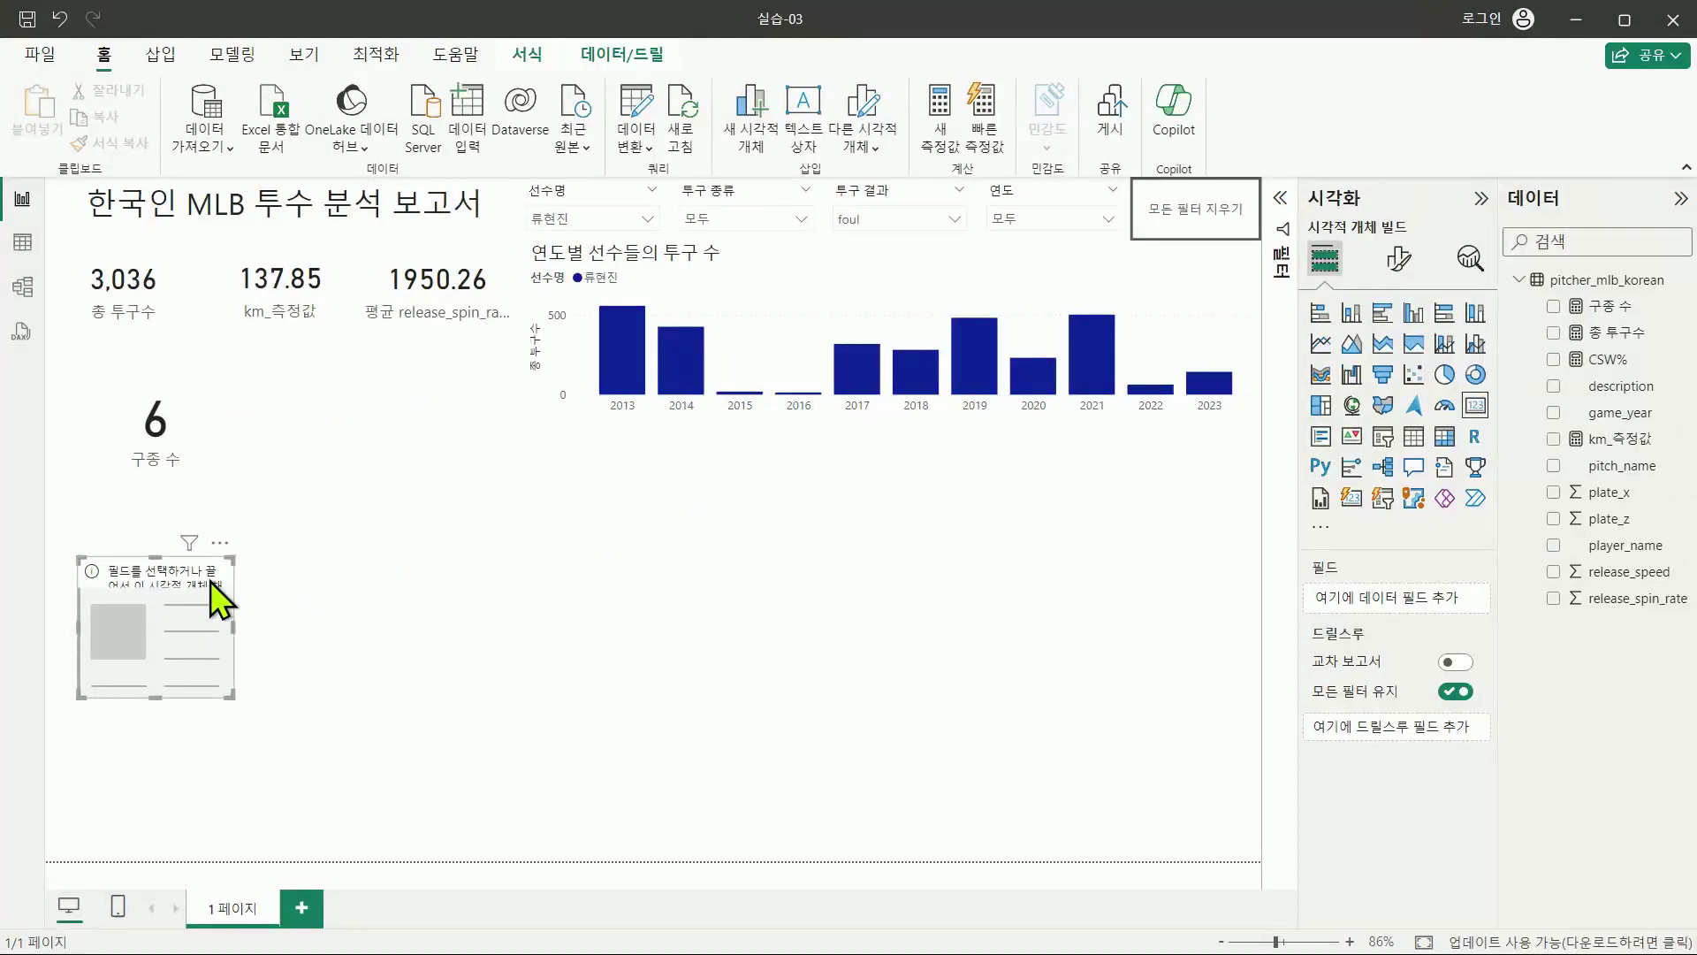
left_click_drag(211, 581, 476, 520)
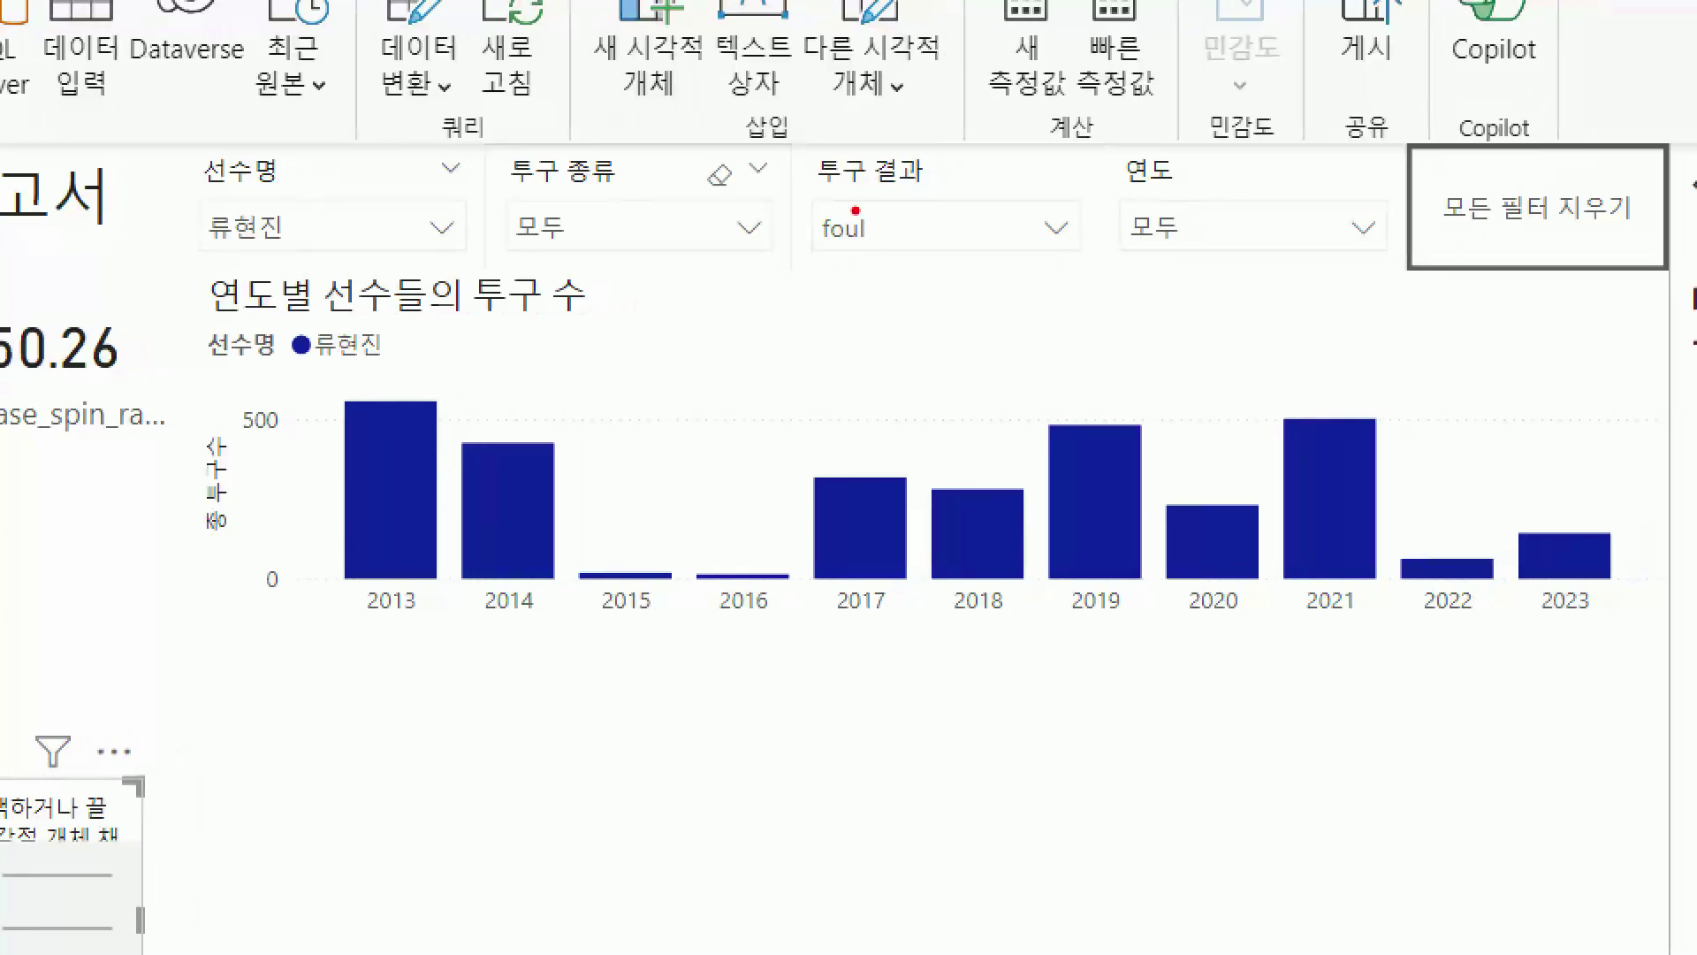
Step: Clear all slicer filters of the report with the 모든 필터 지우기 option
left_click_drag(1493, 227, 1672, 226)
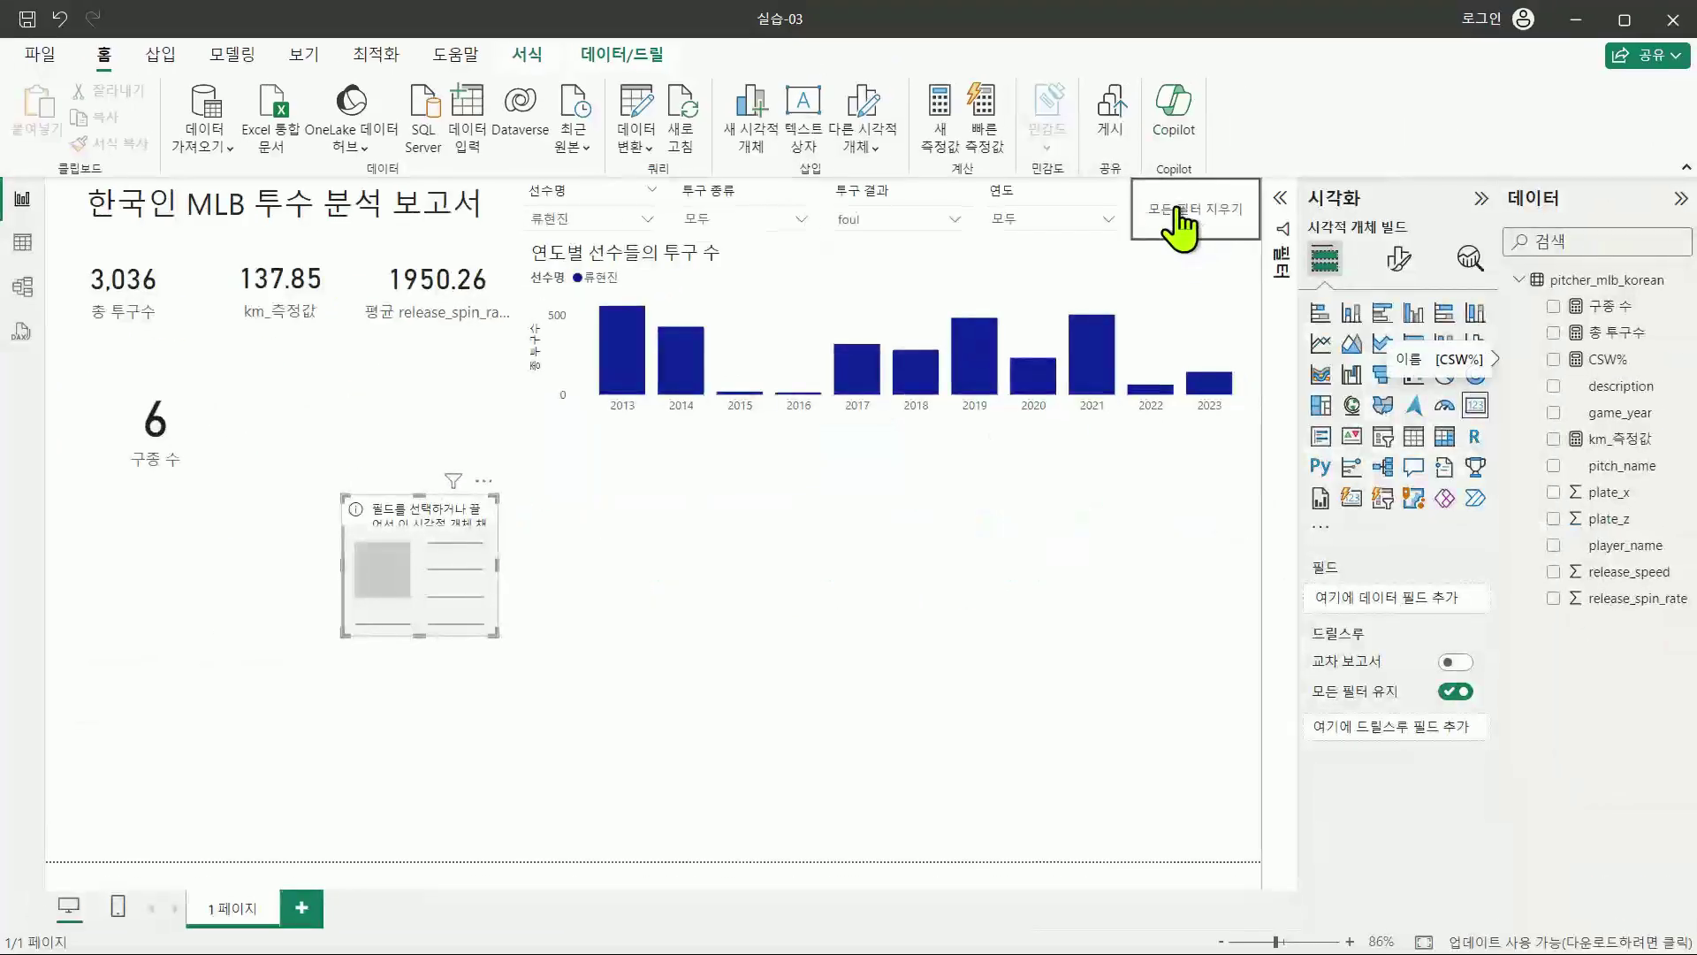
left_click(1502, 217, "ctrl")
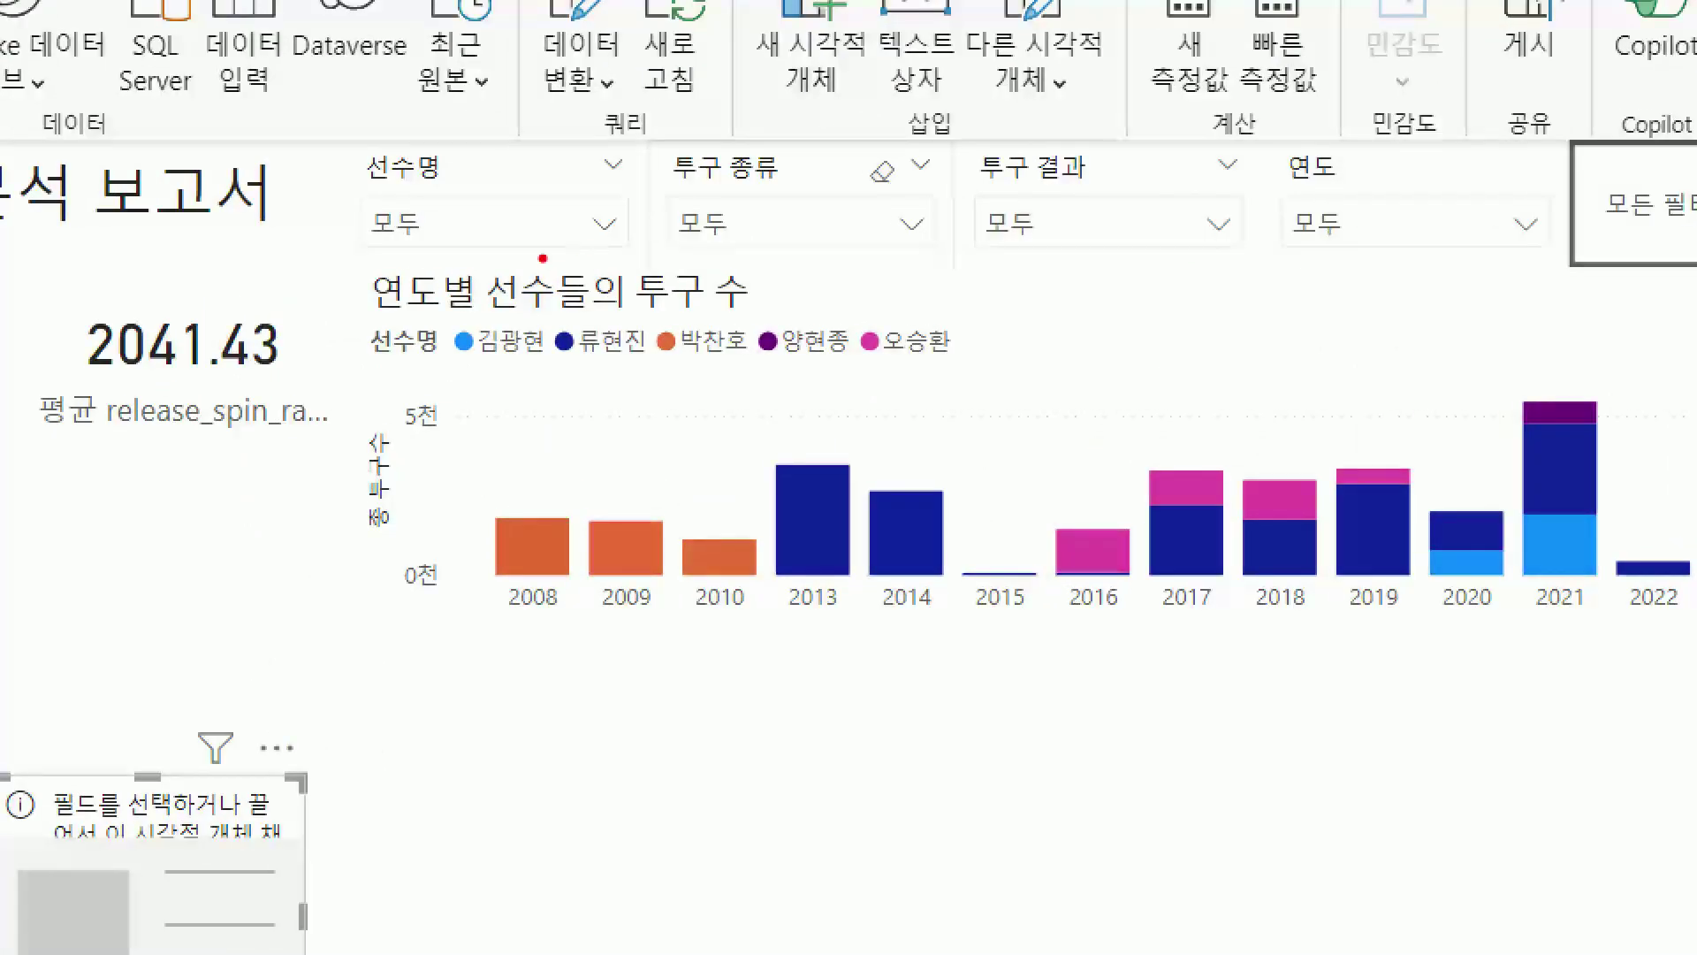
mouse_move(488, 257)
left_mouse_down()
mouse_move(1339, 254)
mouse_move(1379, 273)
left_mouse_up()
left_click_drag(1410, 256, 1394, 295)
key("Escape")
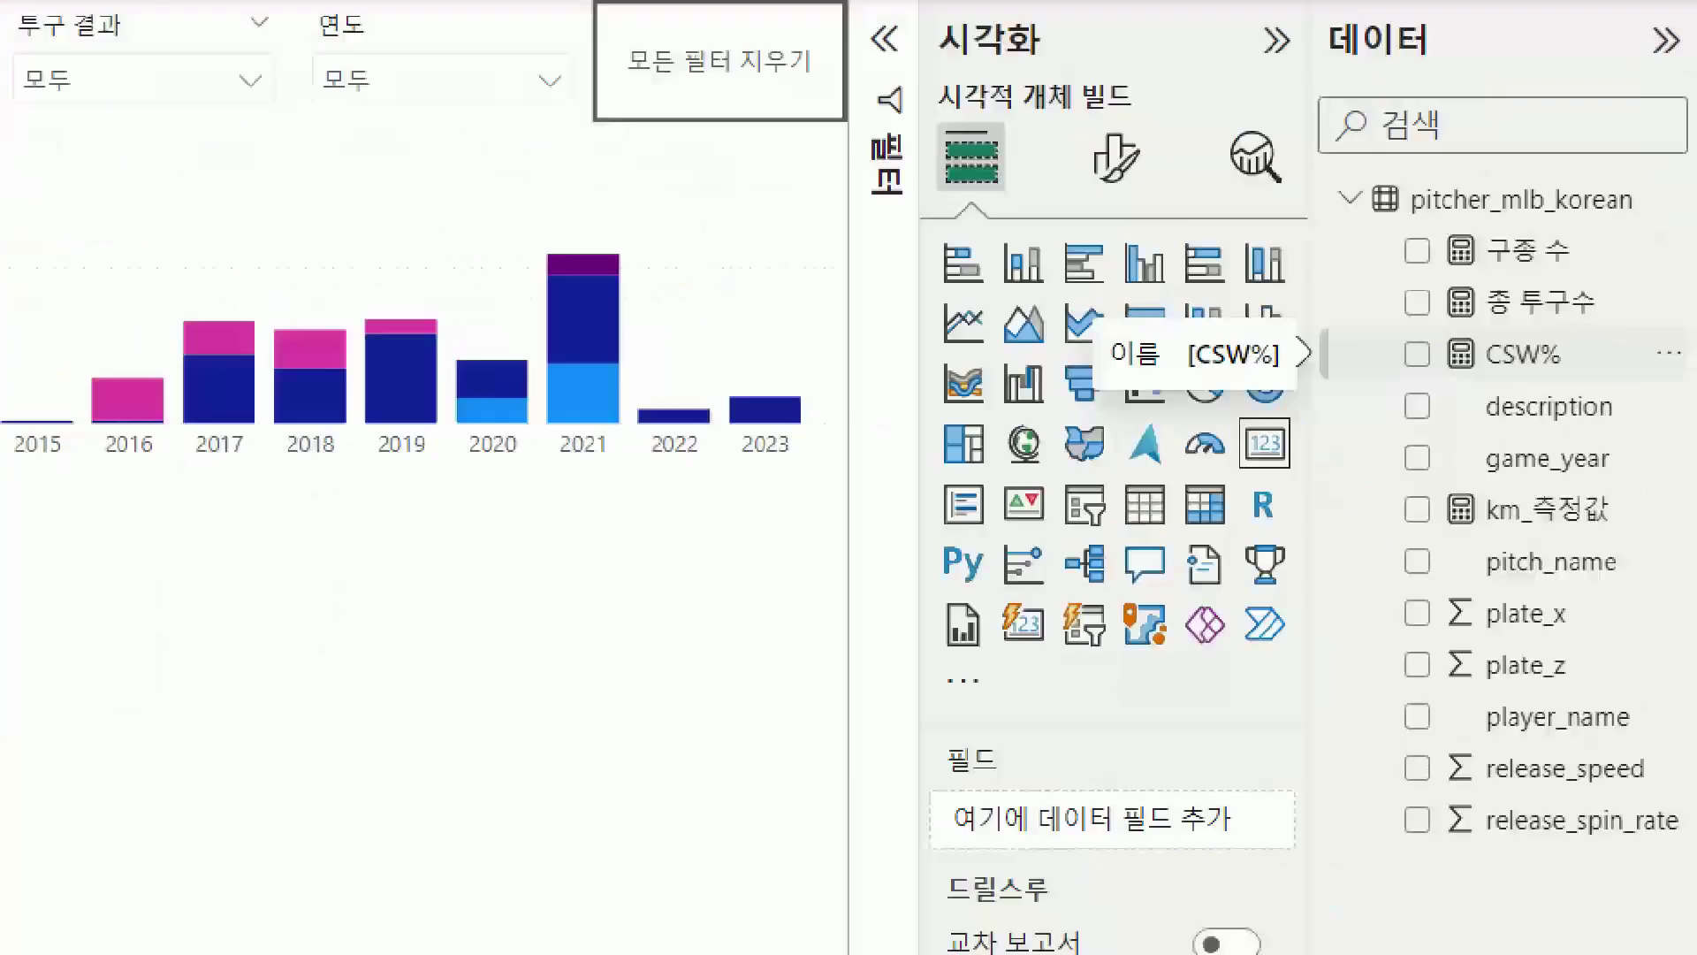
Step: Add the CSW% measure as the field of the new card visual and deselect the card
left_click(1467, 366)
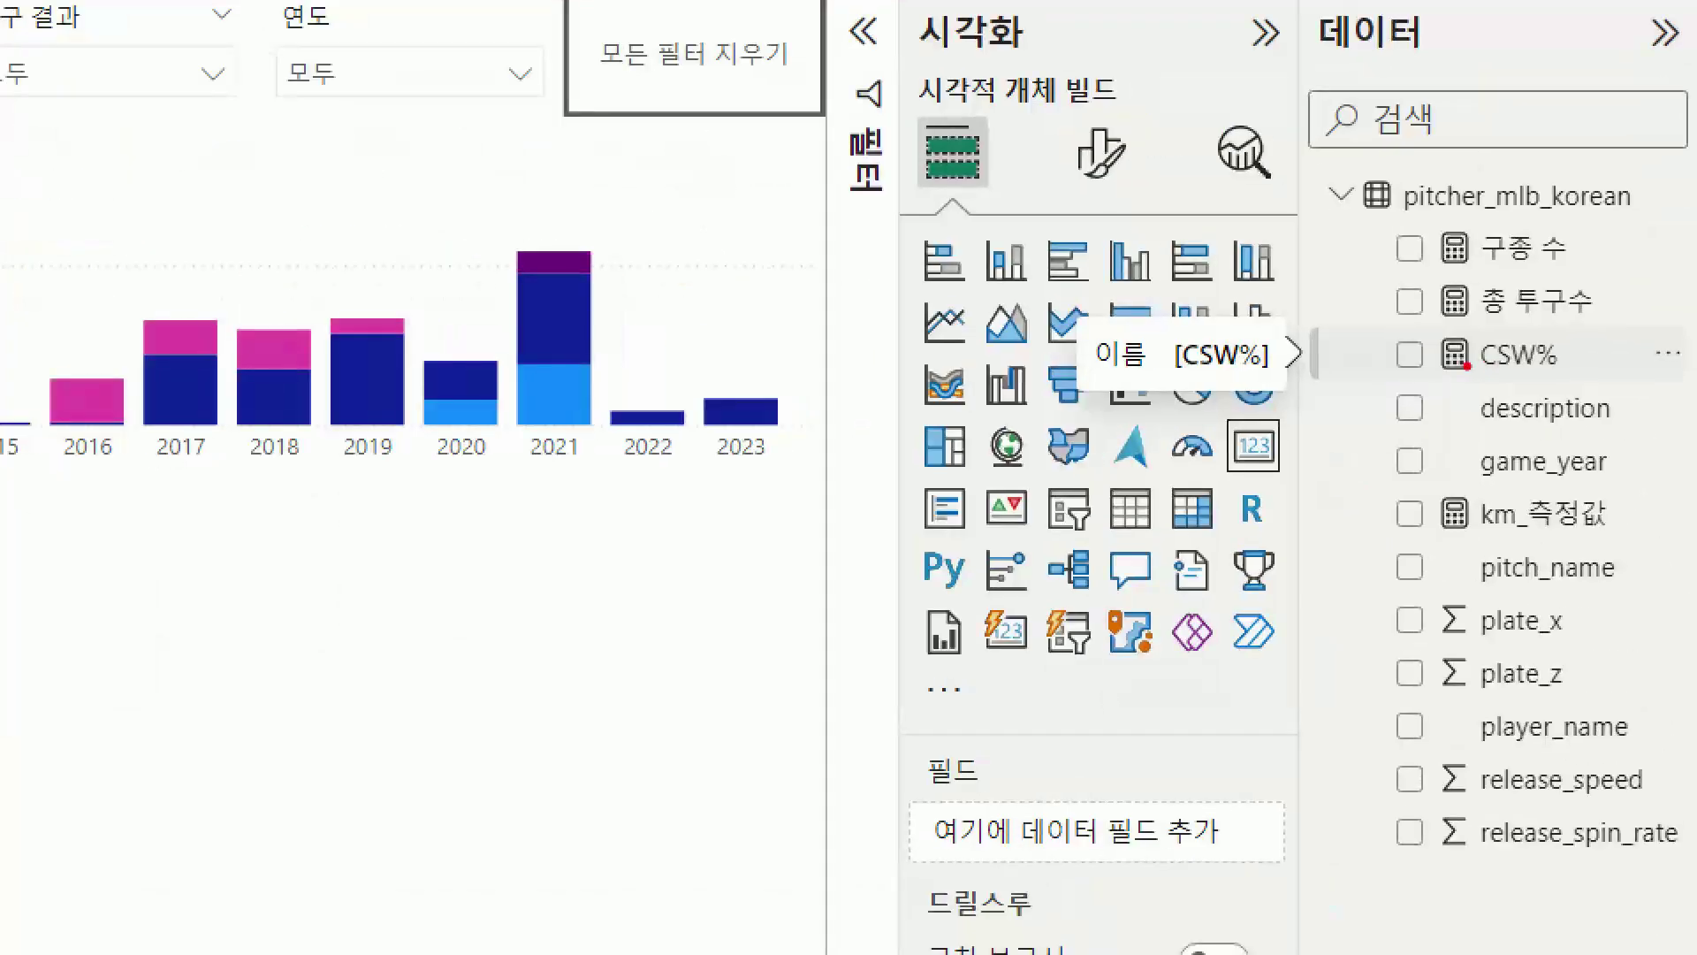
left_click_drag(1450, 368, 1312, 493)
key("Escape")
left_click_drag(1591, 371, 1386, 599)
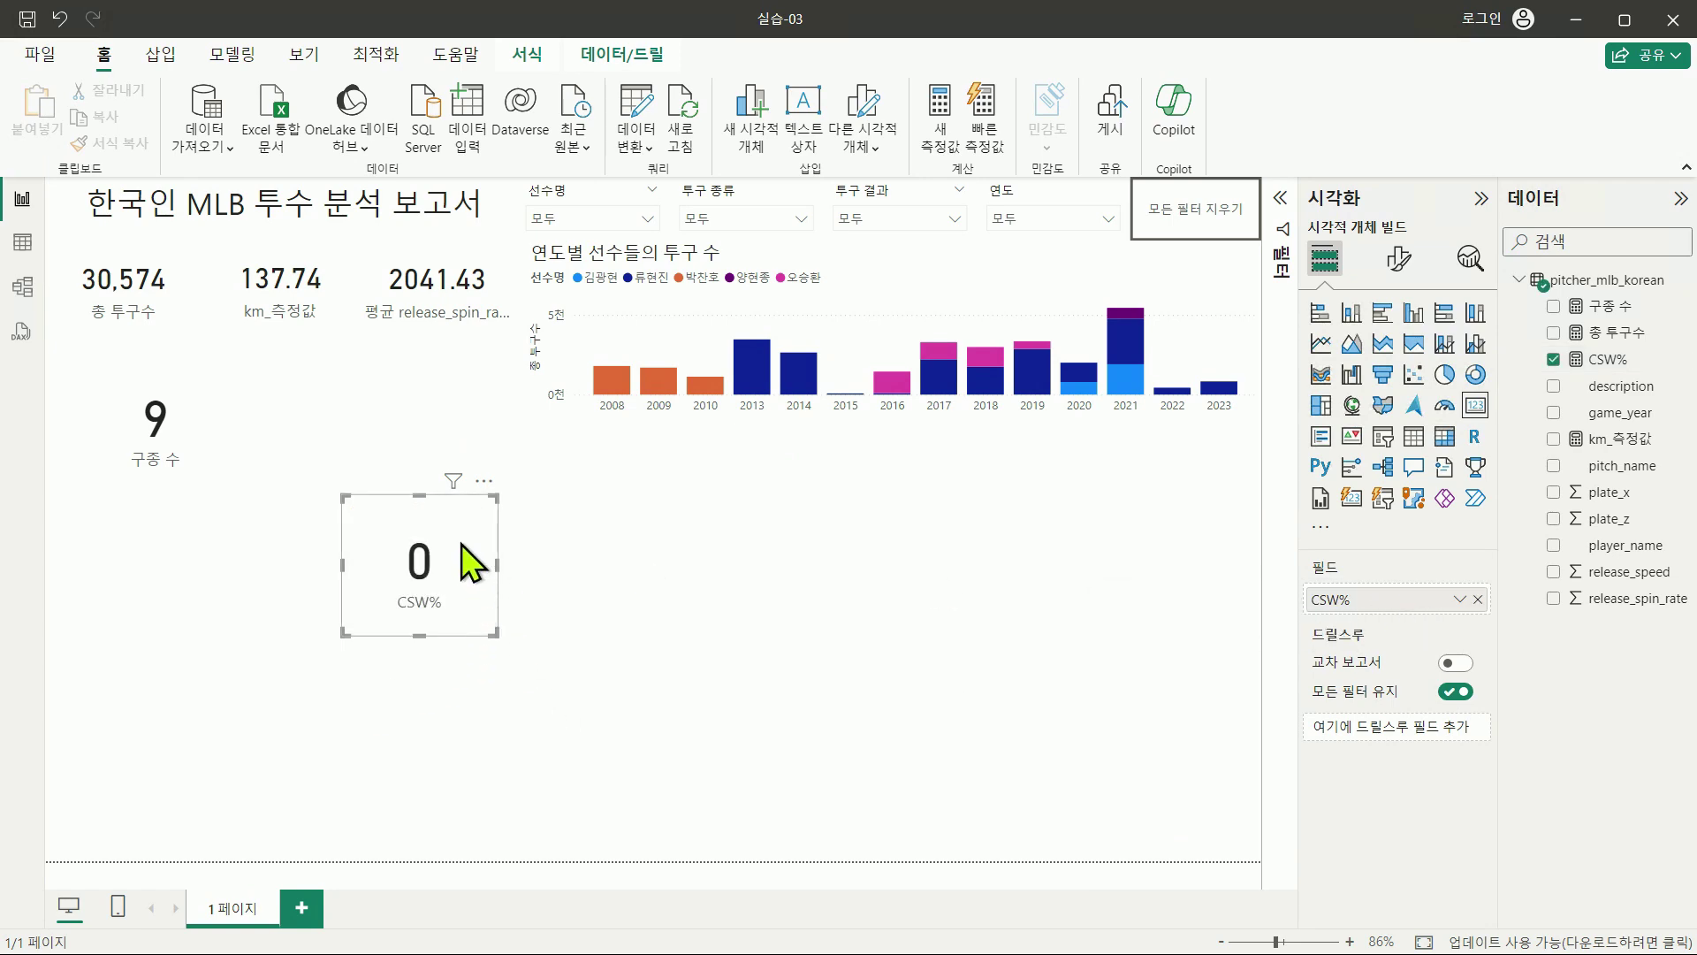
left_click_drag(1388, 598, 558, 567)
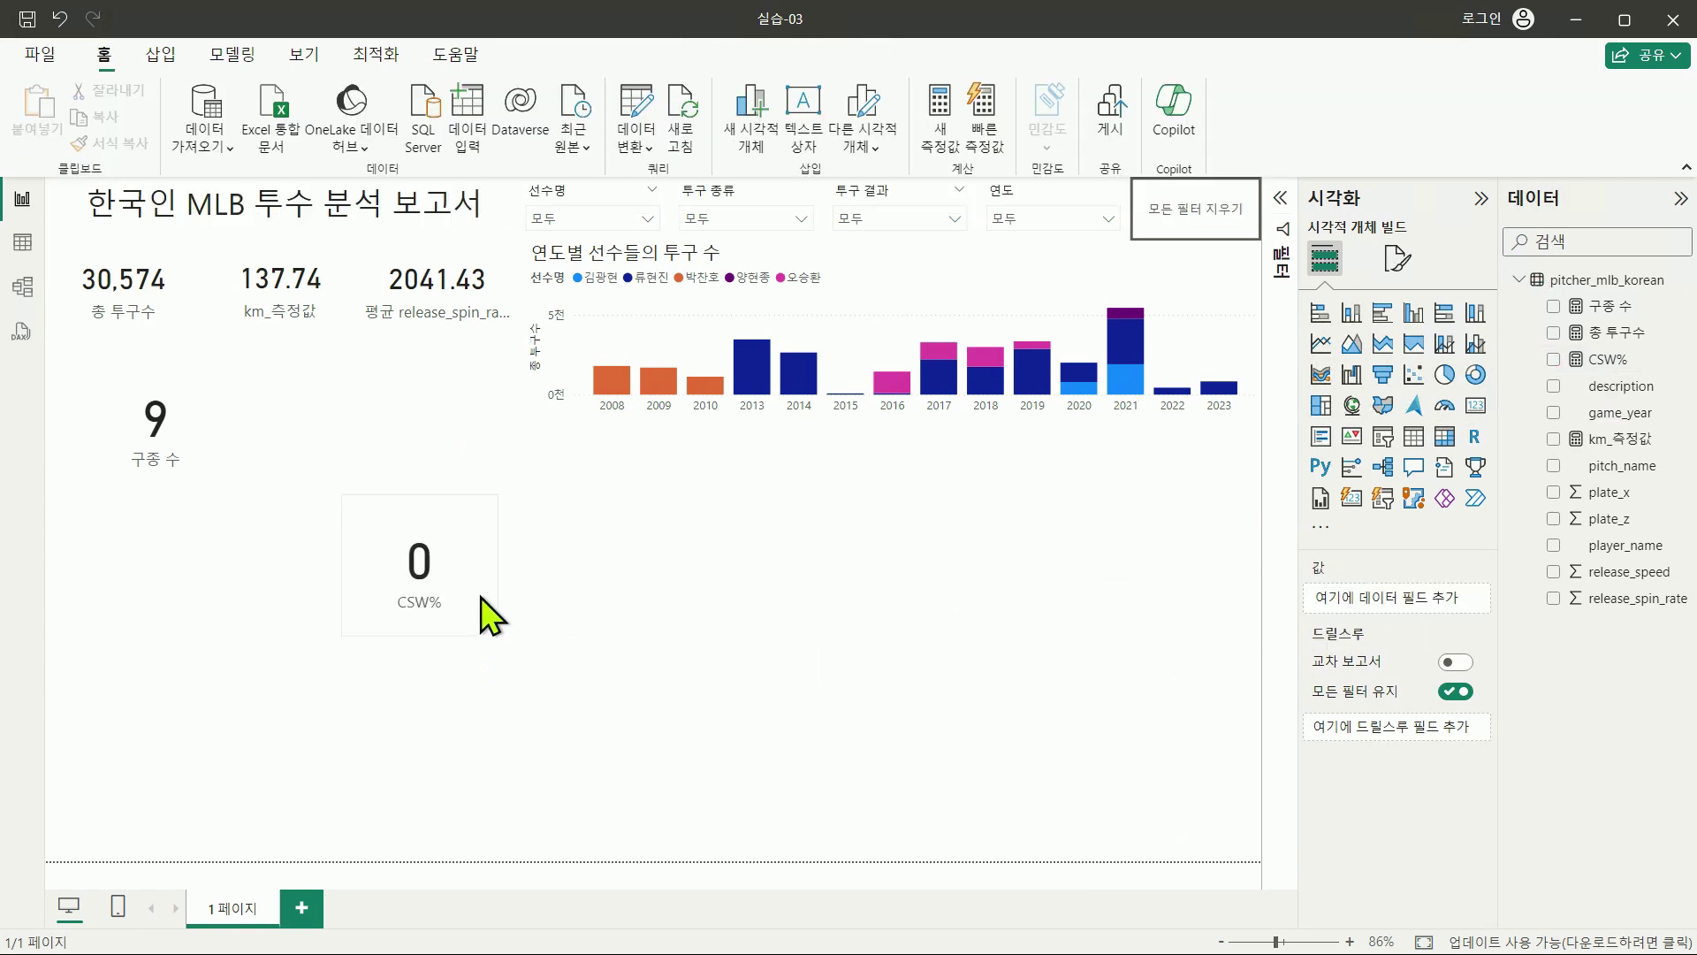
Step: Examine the value on the CSW% card and review the full DIVIDE formula of the CSW% measure
mouse_move(466, 632)
left_mouse_down()
mouse_move(372, 647)
mouse_move(492, 529)
left_mouse_up()
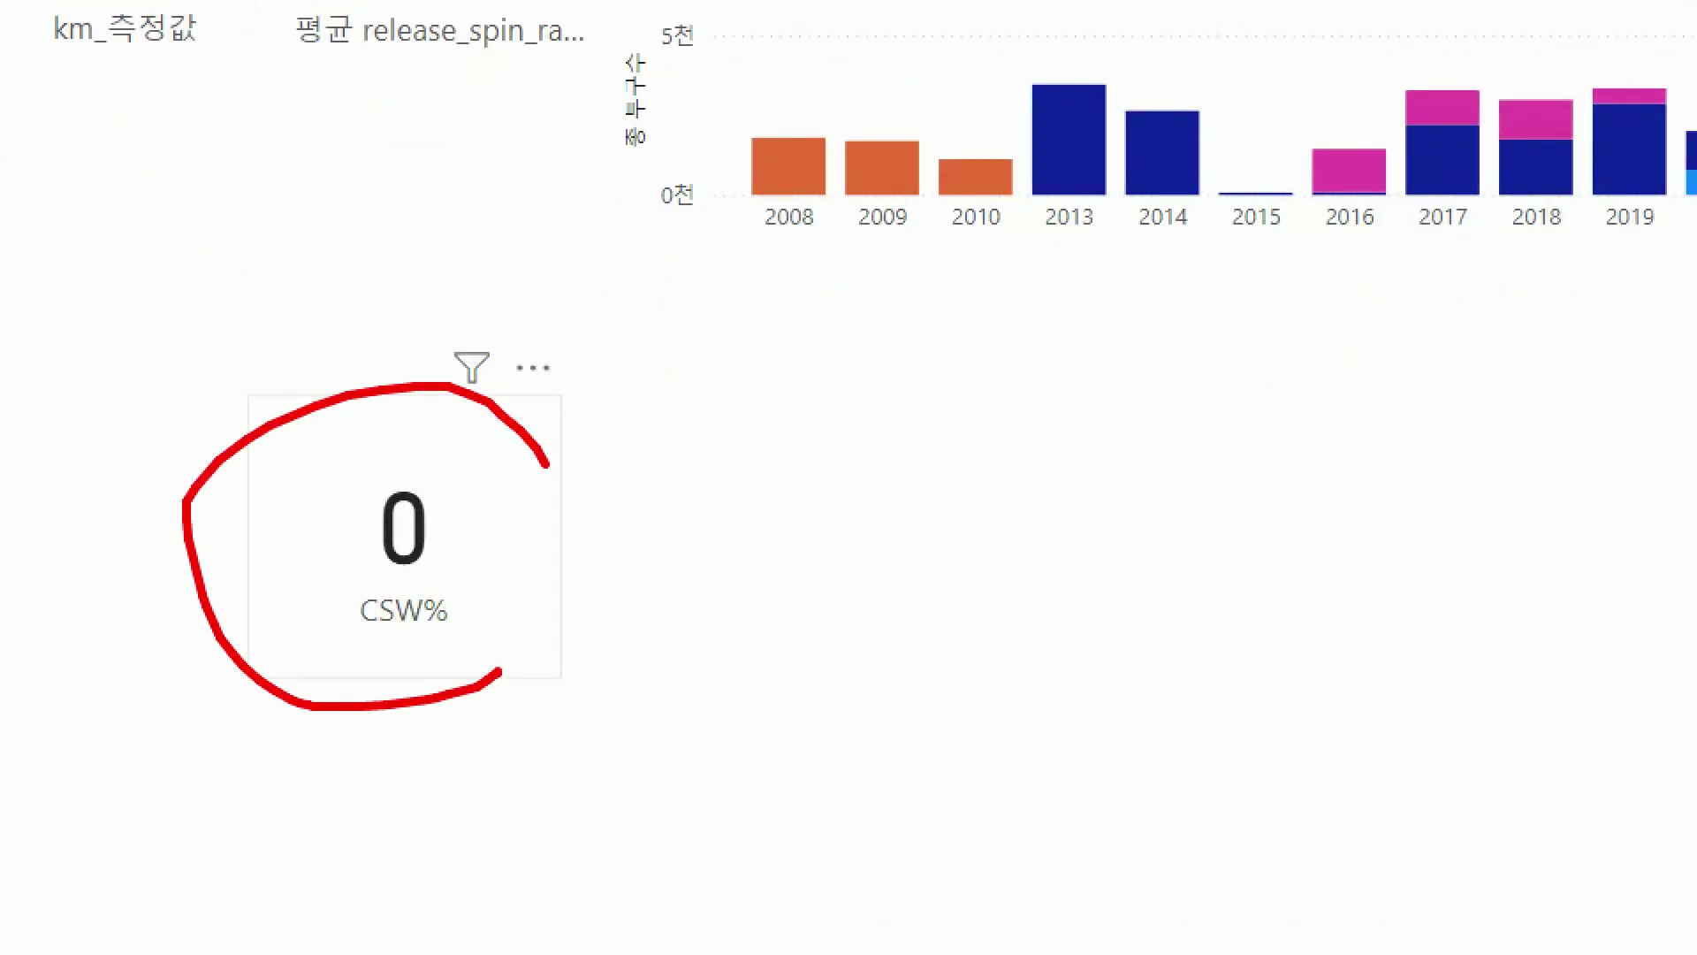
left_click_drag(546, 463, 531, 645)
left_click_drag(594, 599, 570, 654)
left_click_drag(612, 605, 583, 704)
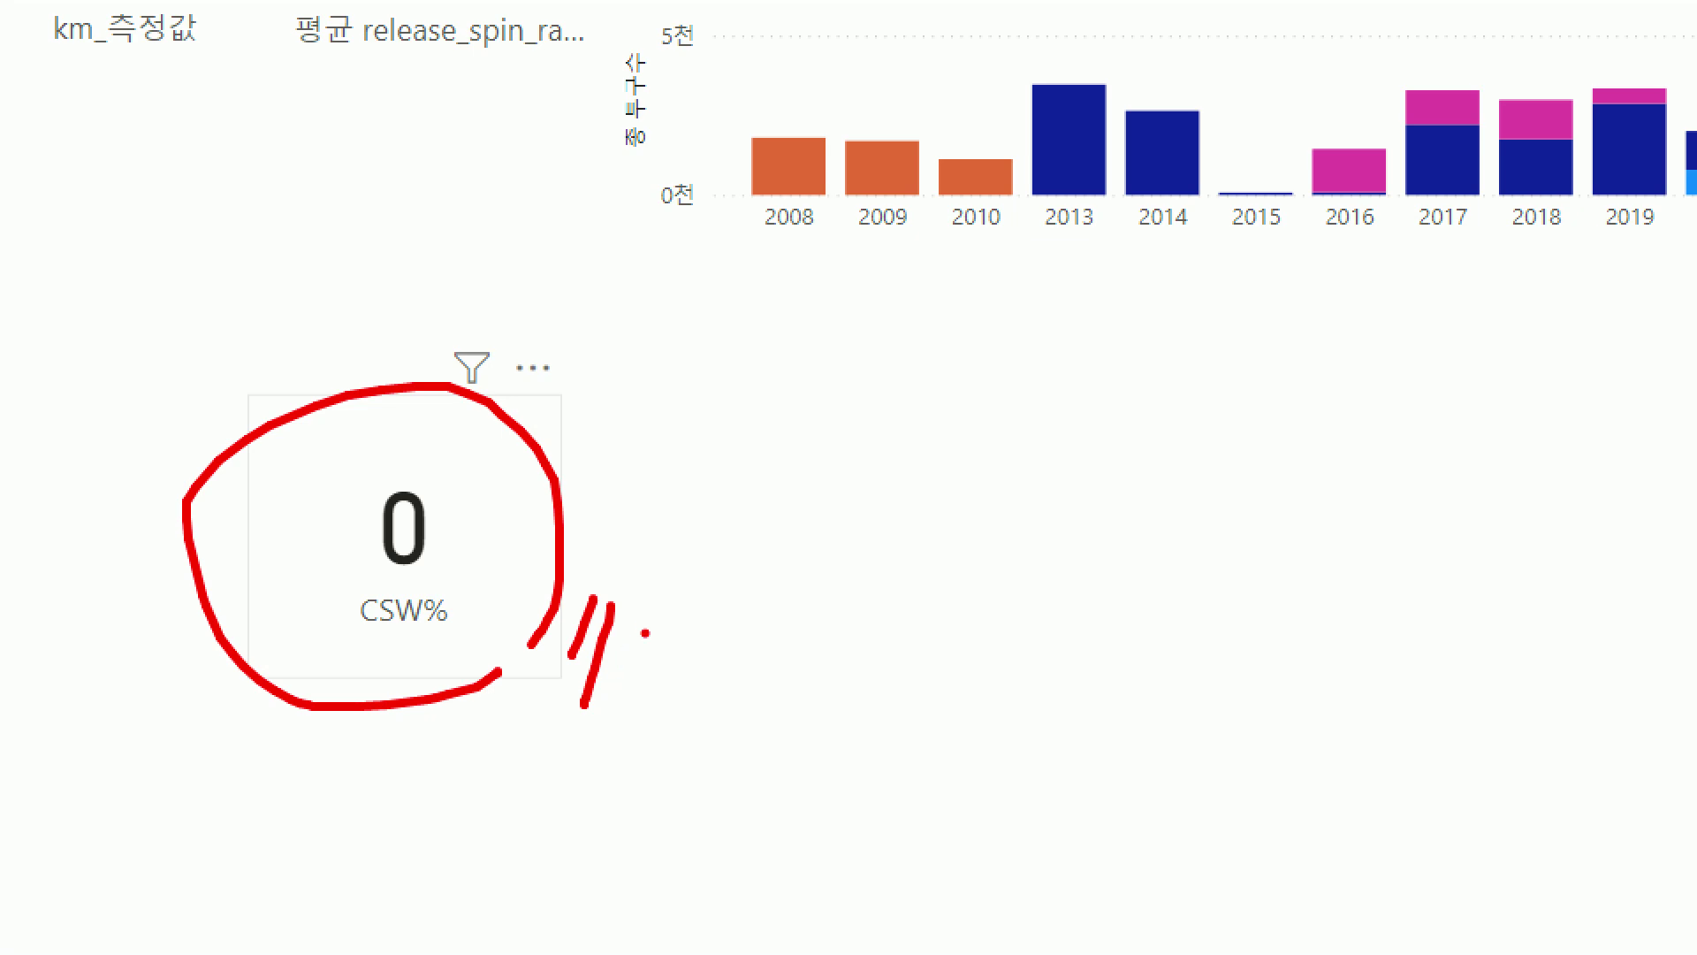
key("Escape")
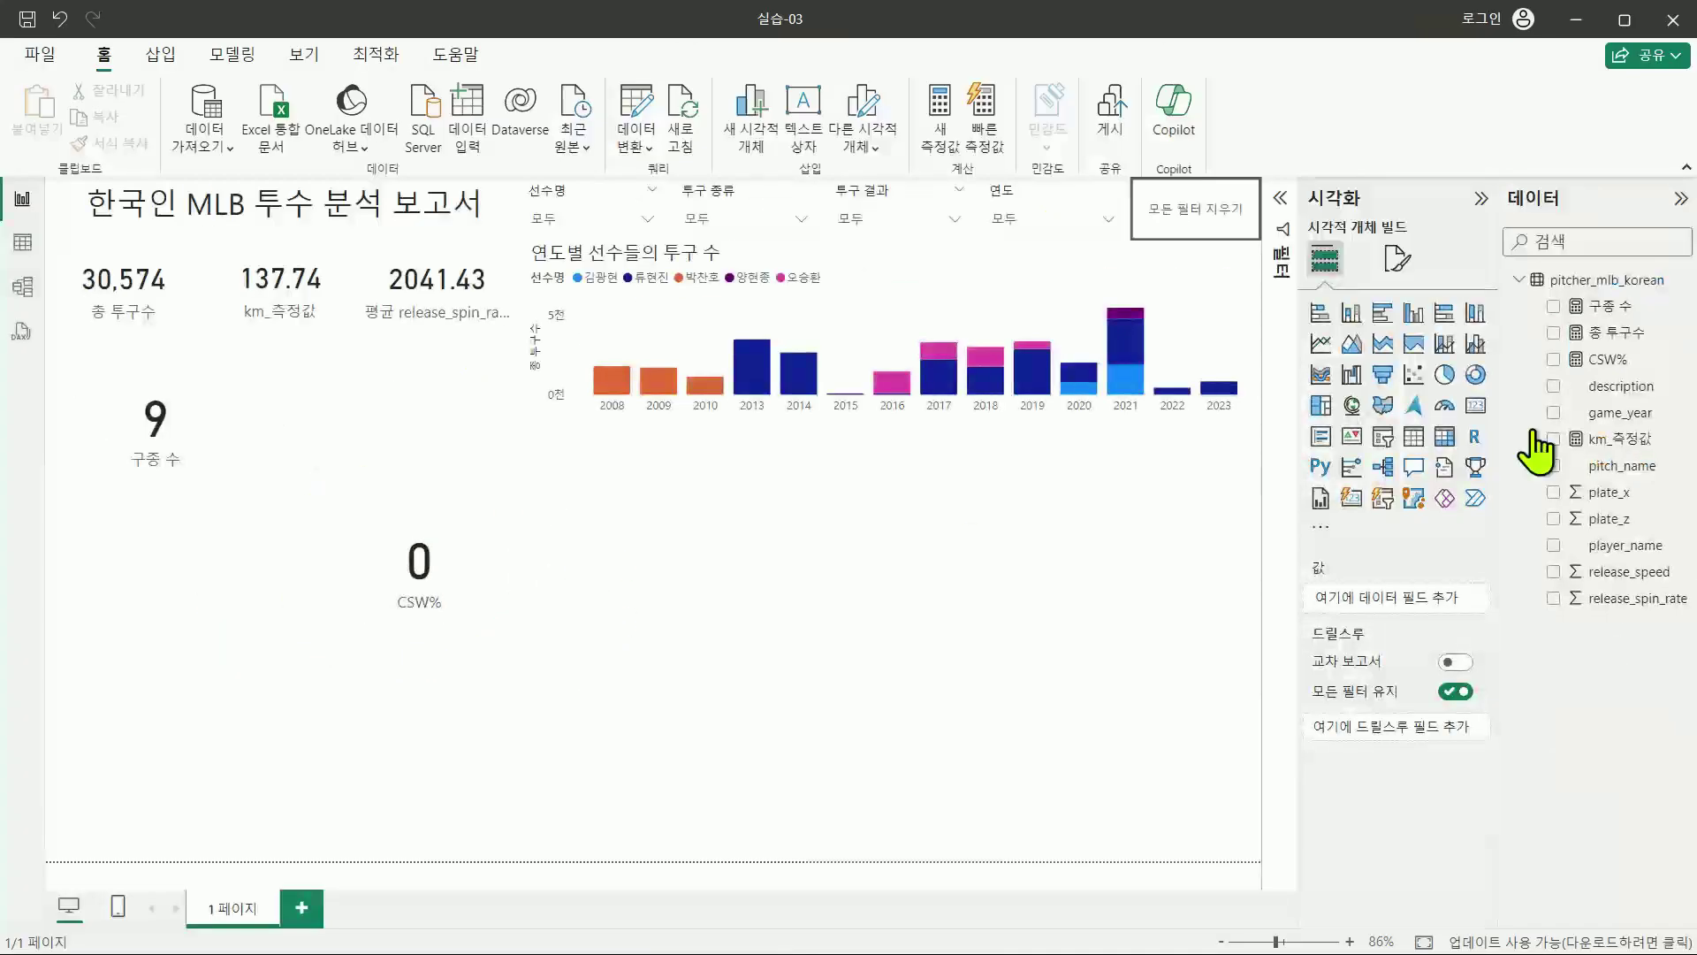
left_click(1606, 359)
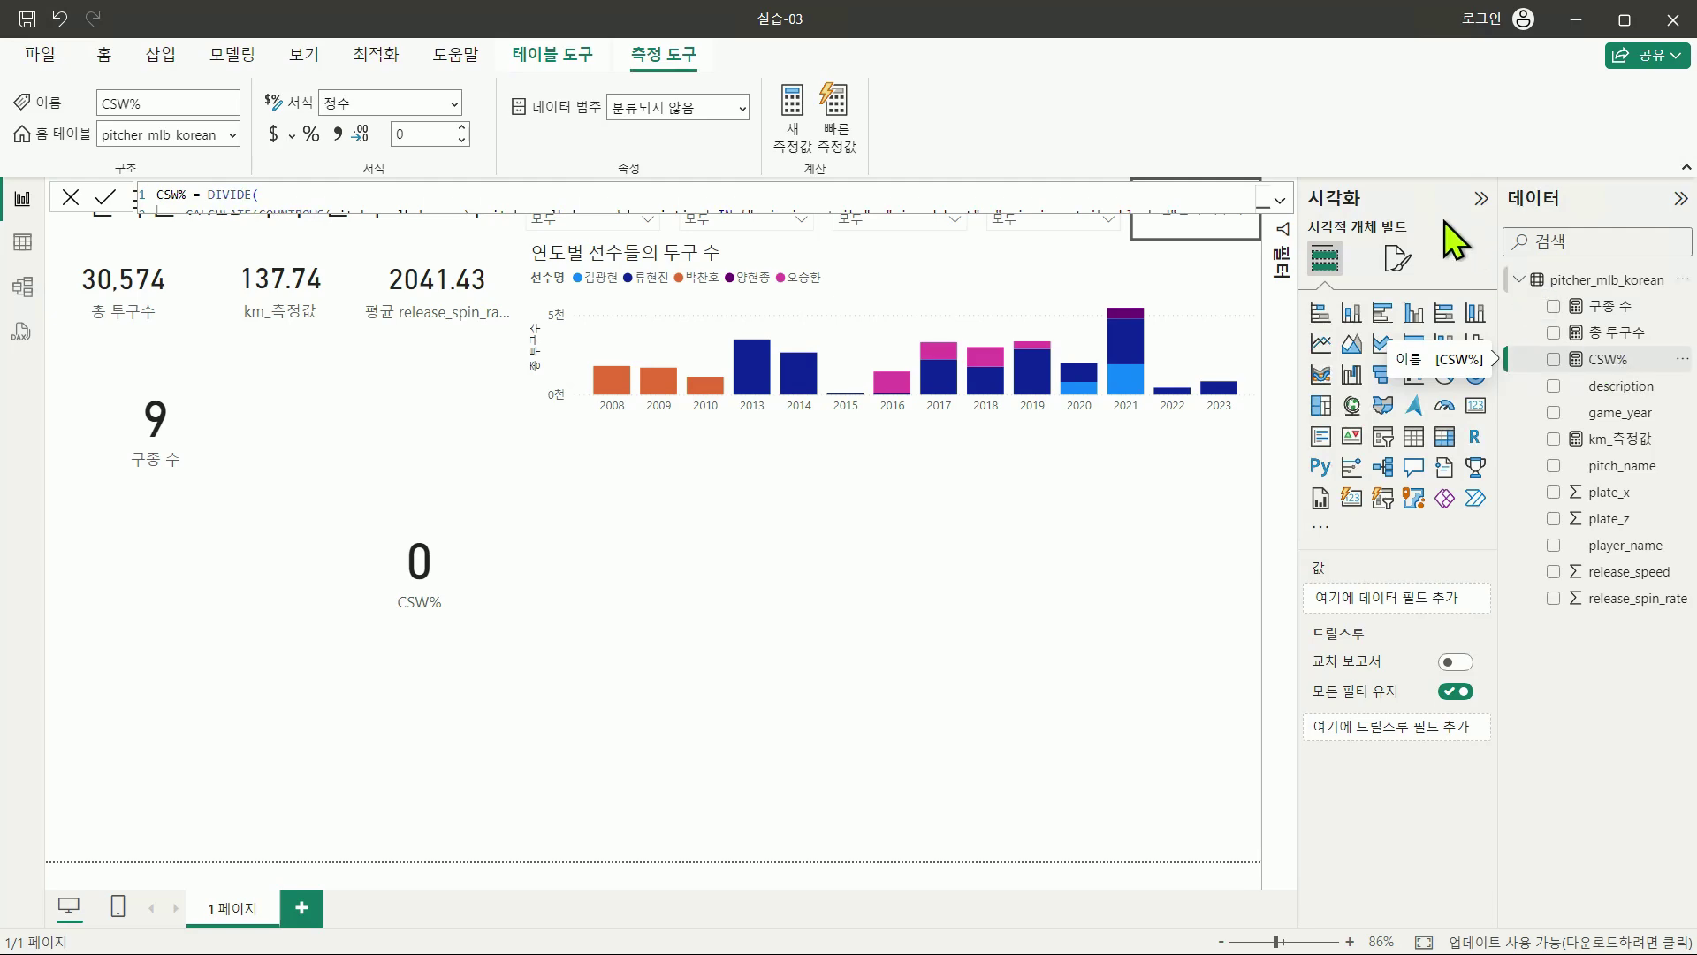
left_click(1279, 200)
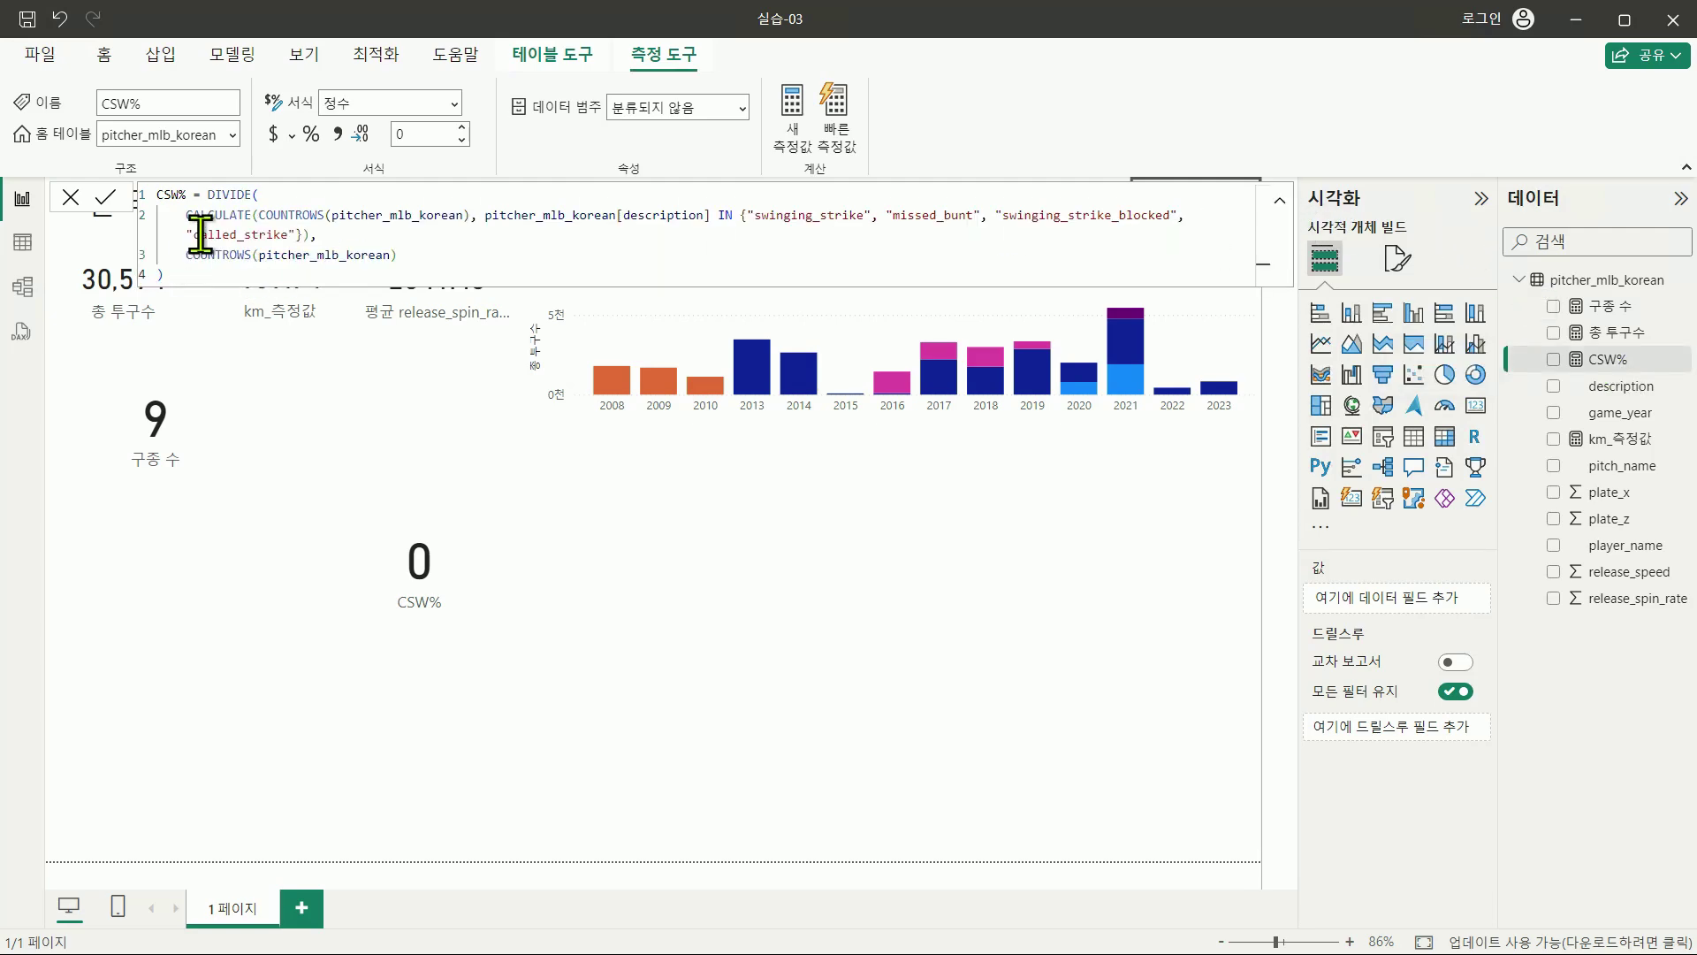
key("ctrl+1")
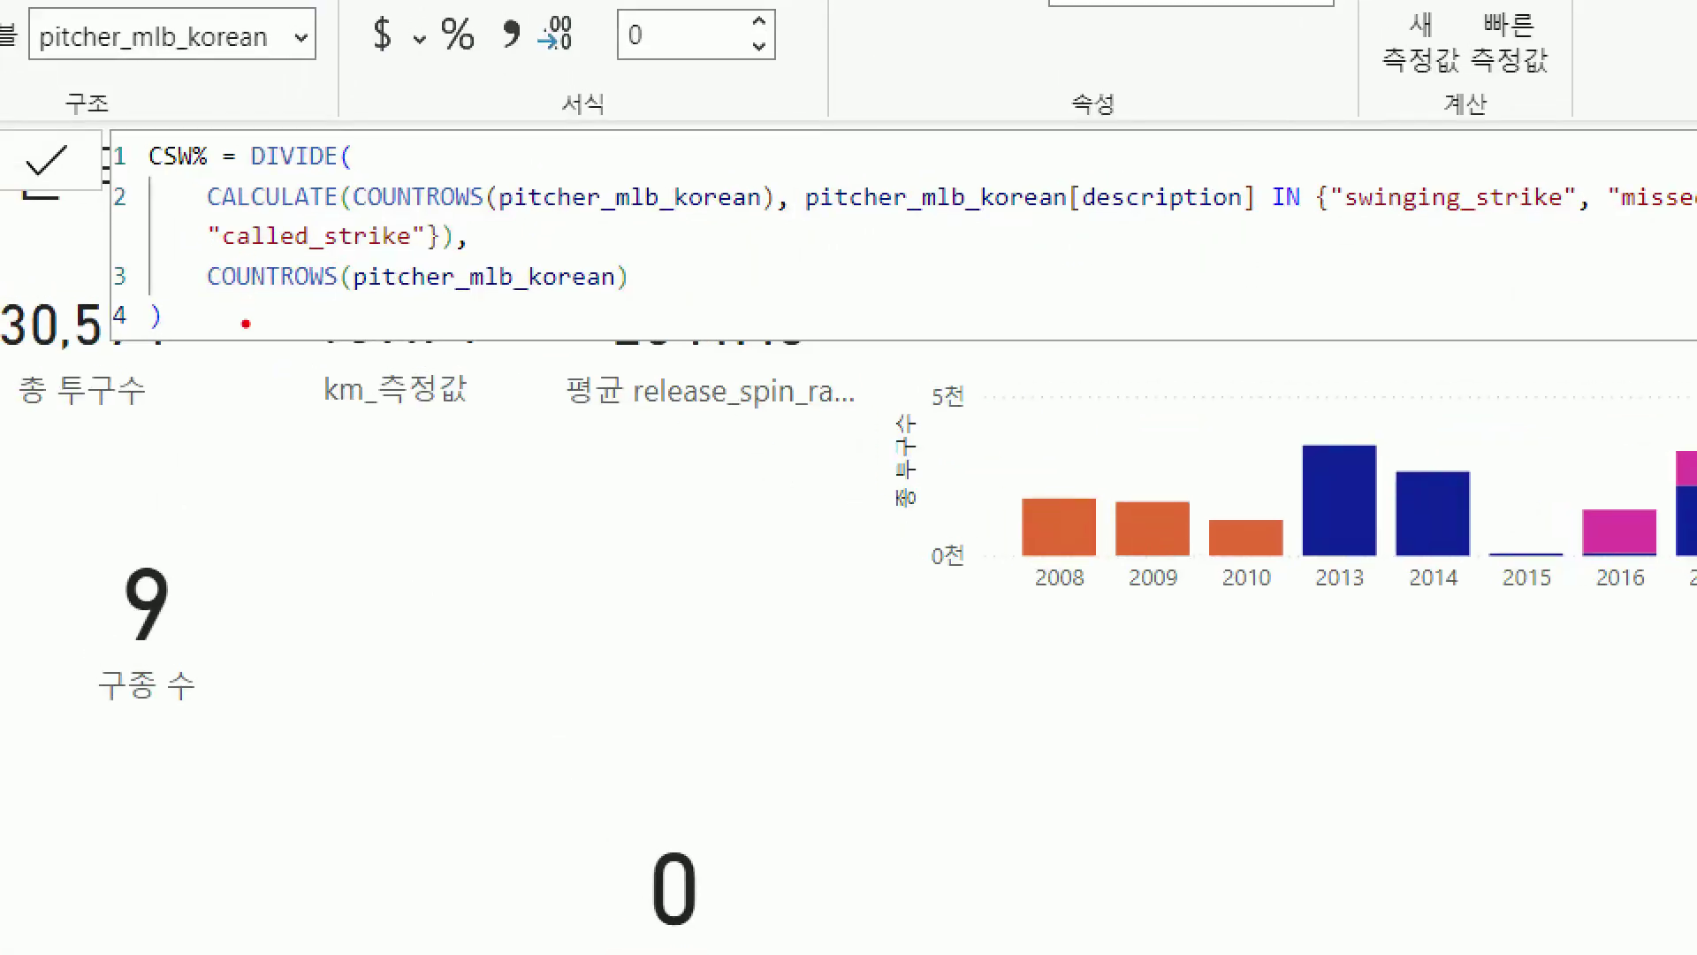
left_click_drag(780, 256, 778, 258)
left_click_drag(824, 285, 871, 279)
left_click_drag(892, 252, 906, 312)
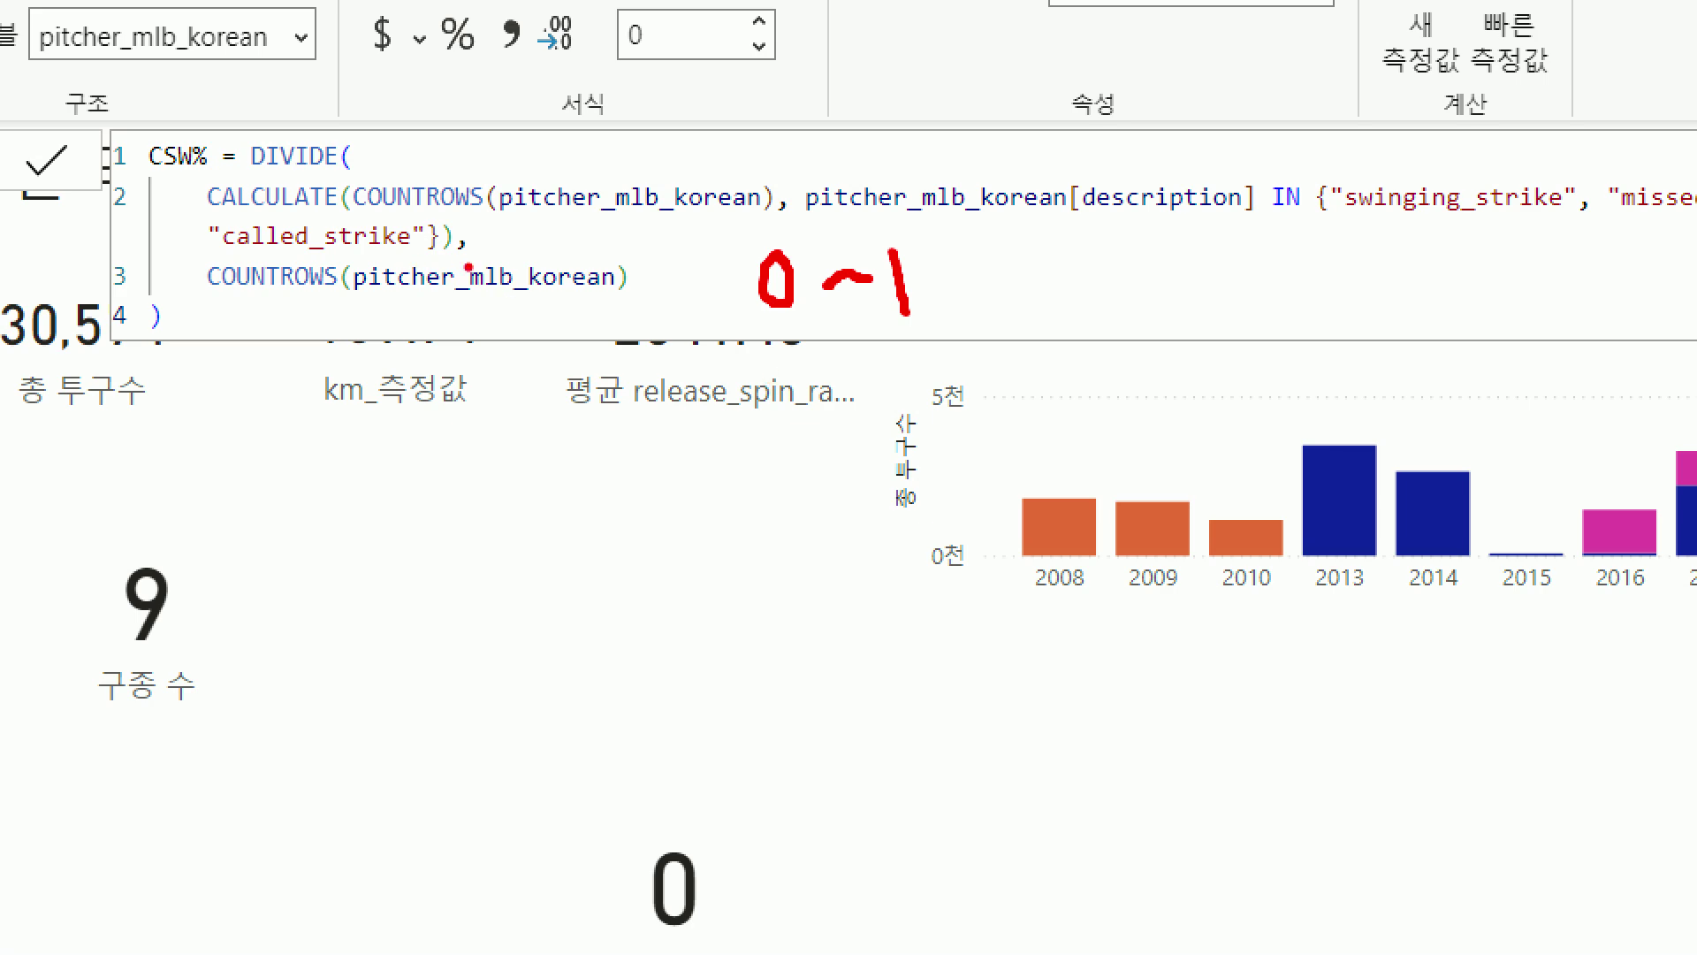
key("Escape")
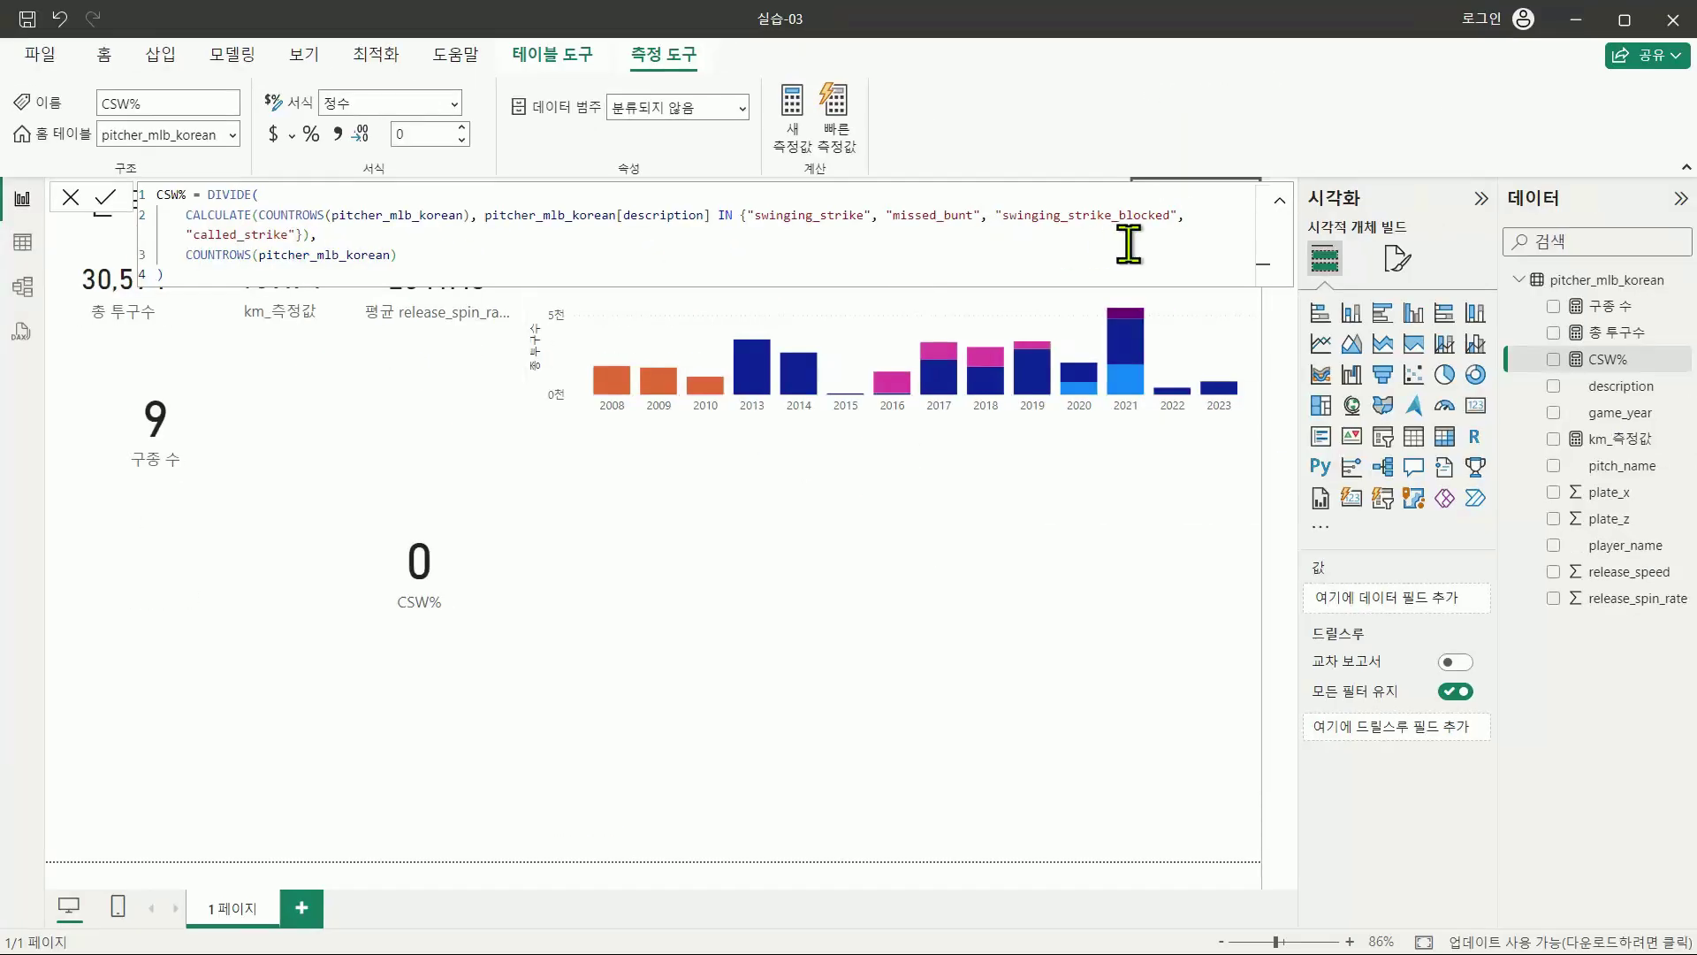
left_click(1281, 212)
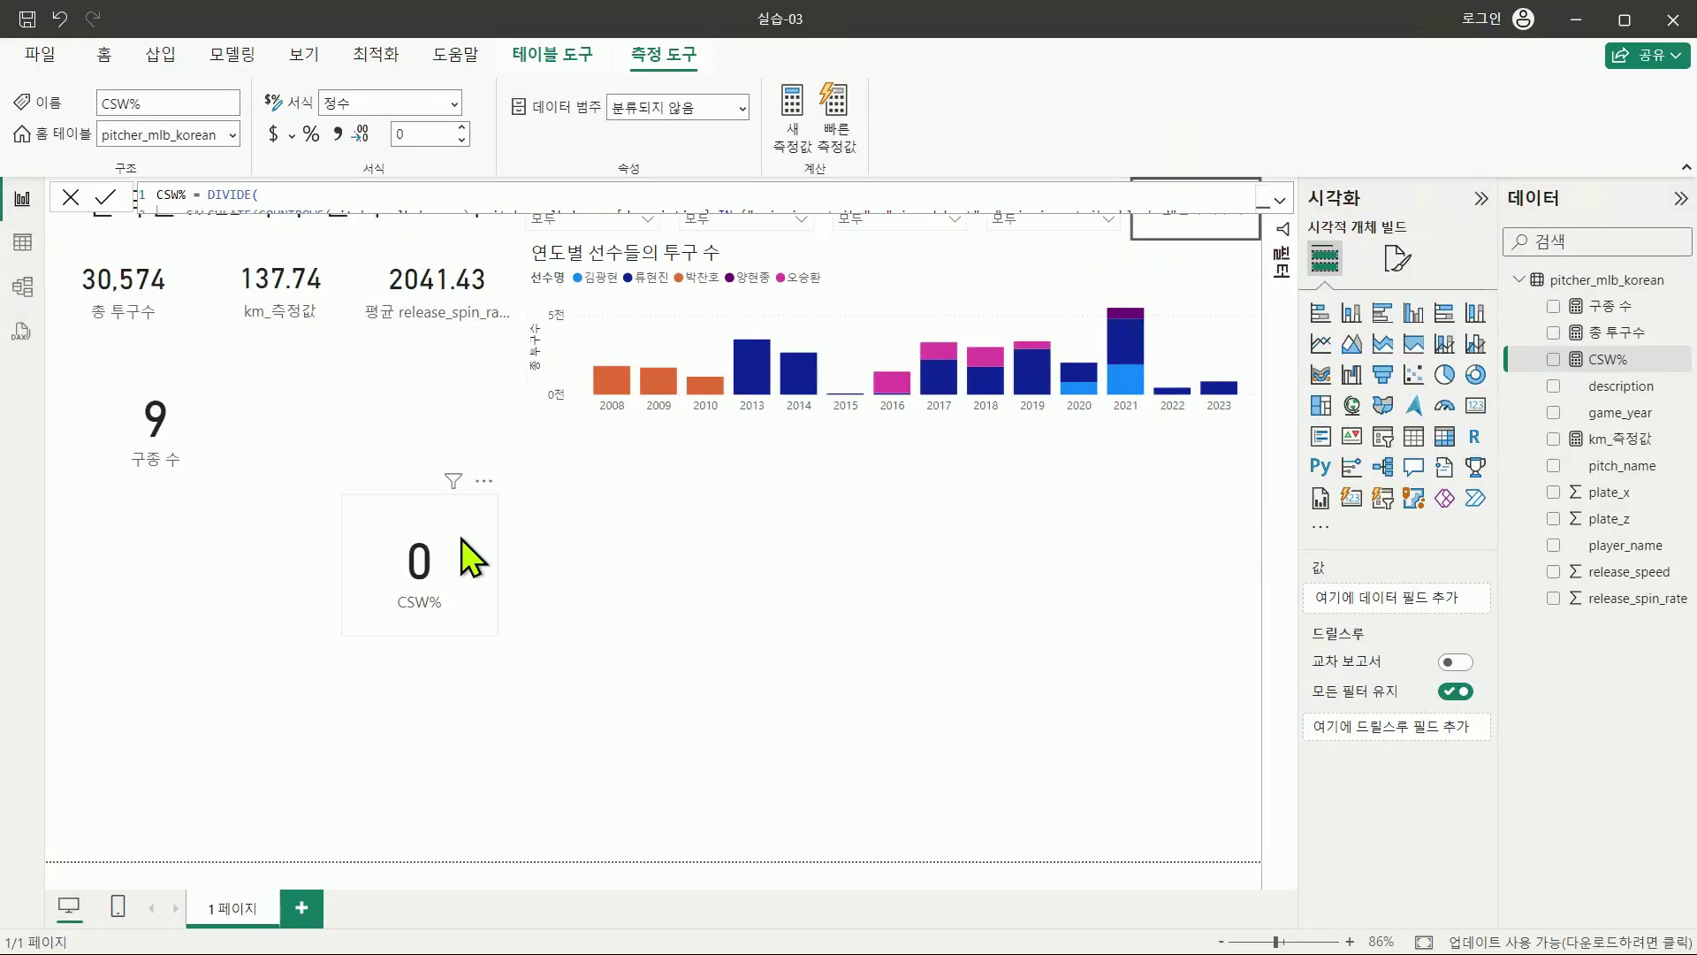
Step: Format the CSW% measure shown on the new card as a percentage
left_click(439, 580)
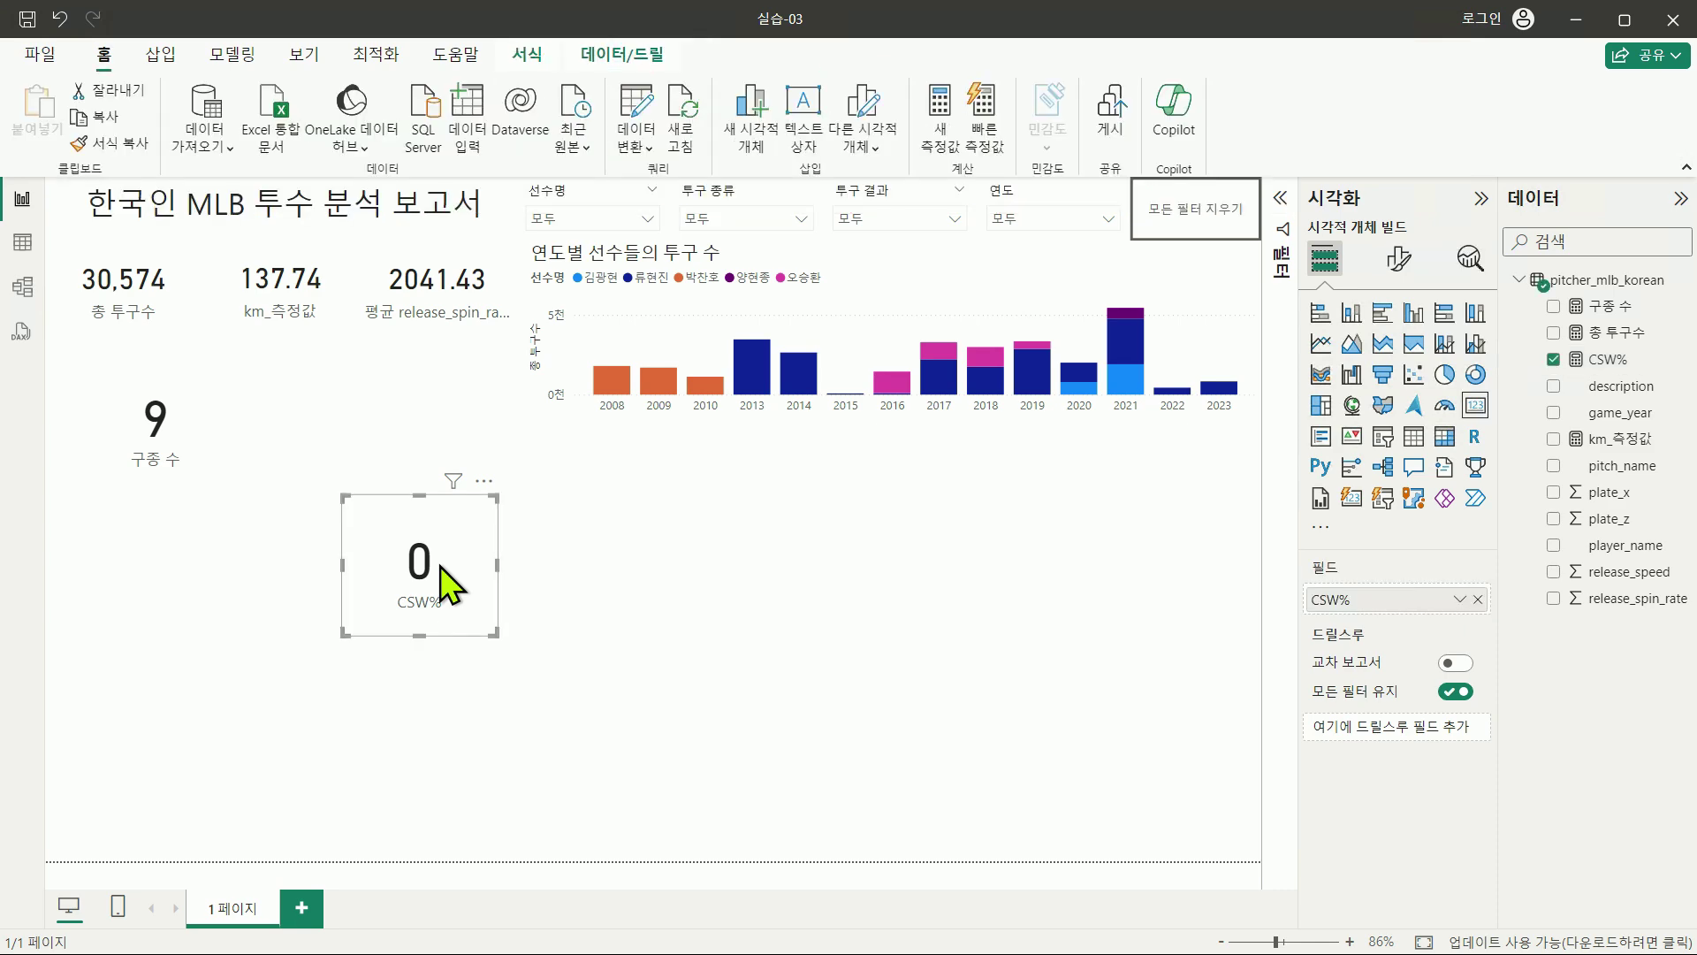
left_click(1620, 362)
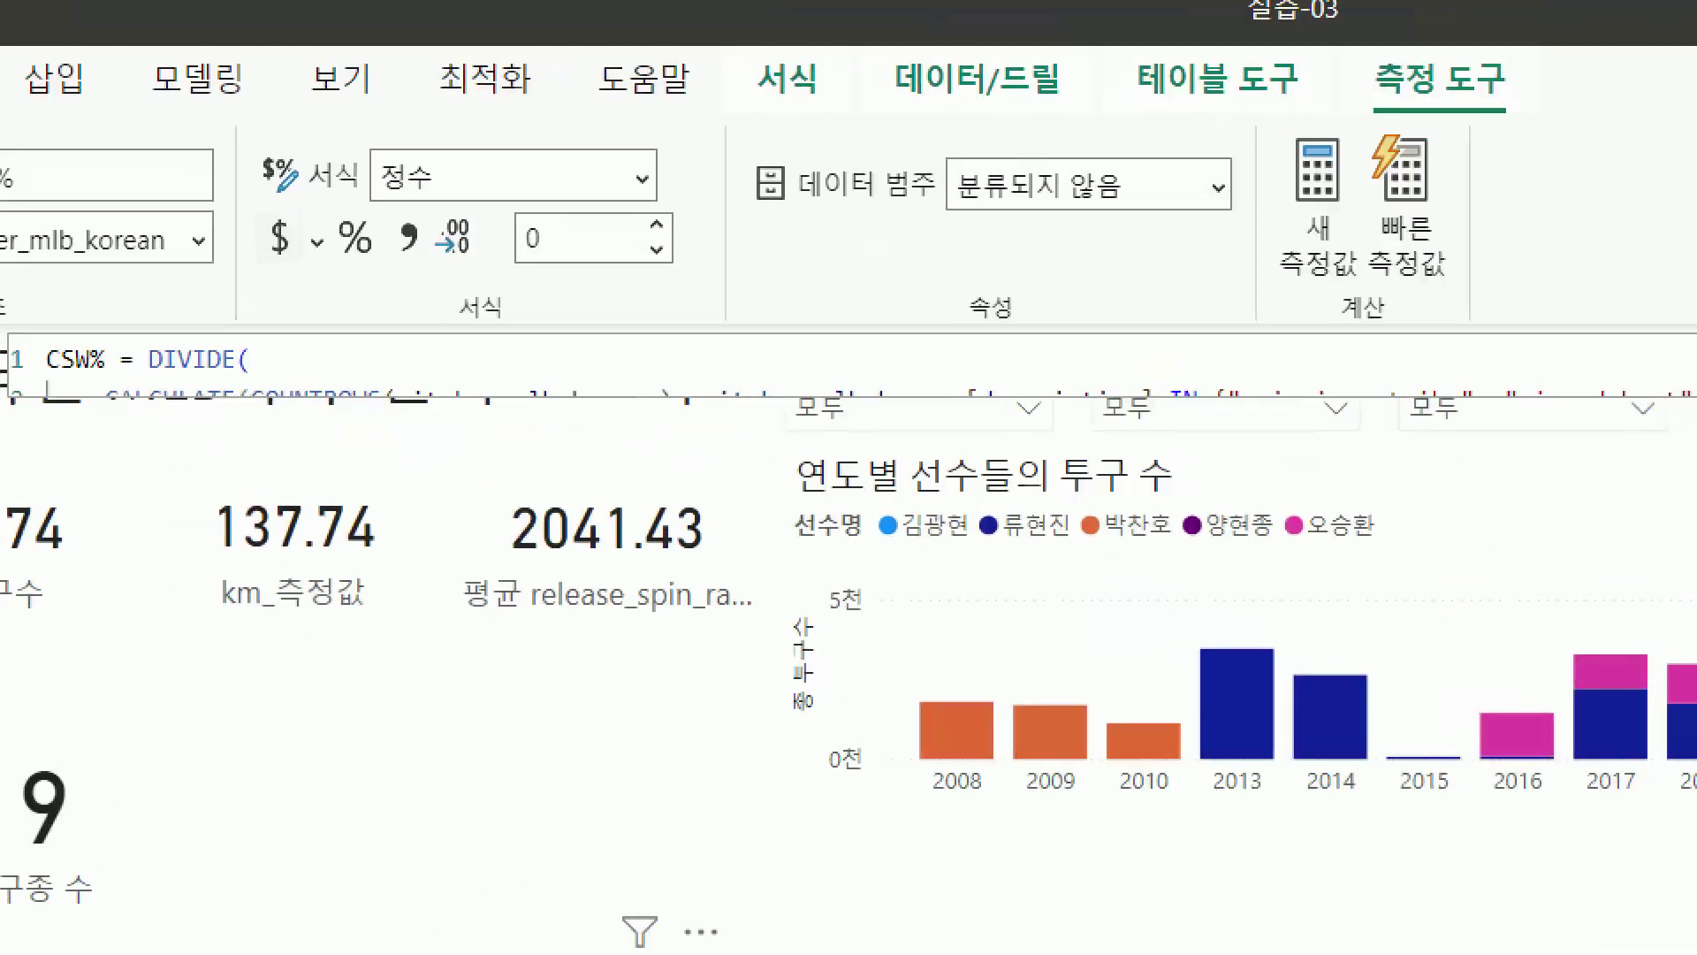
left_click_drag(1474, 112, 1466, 173)
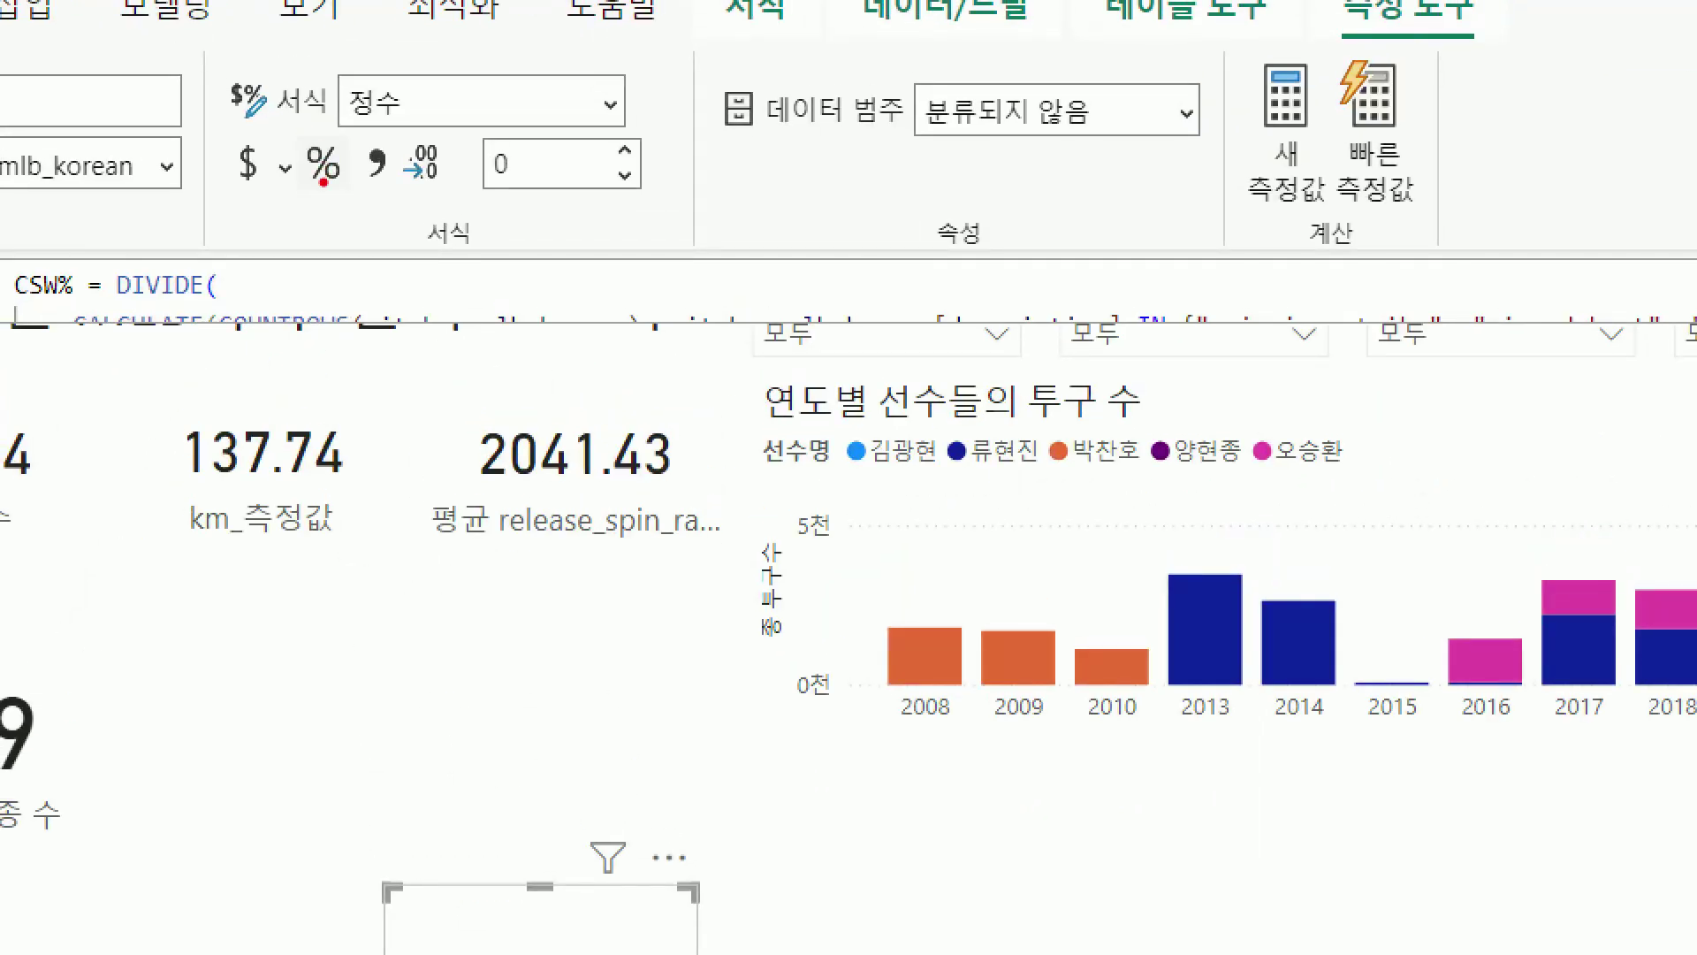
left_click_drag(323, 185, 287, 256)
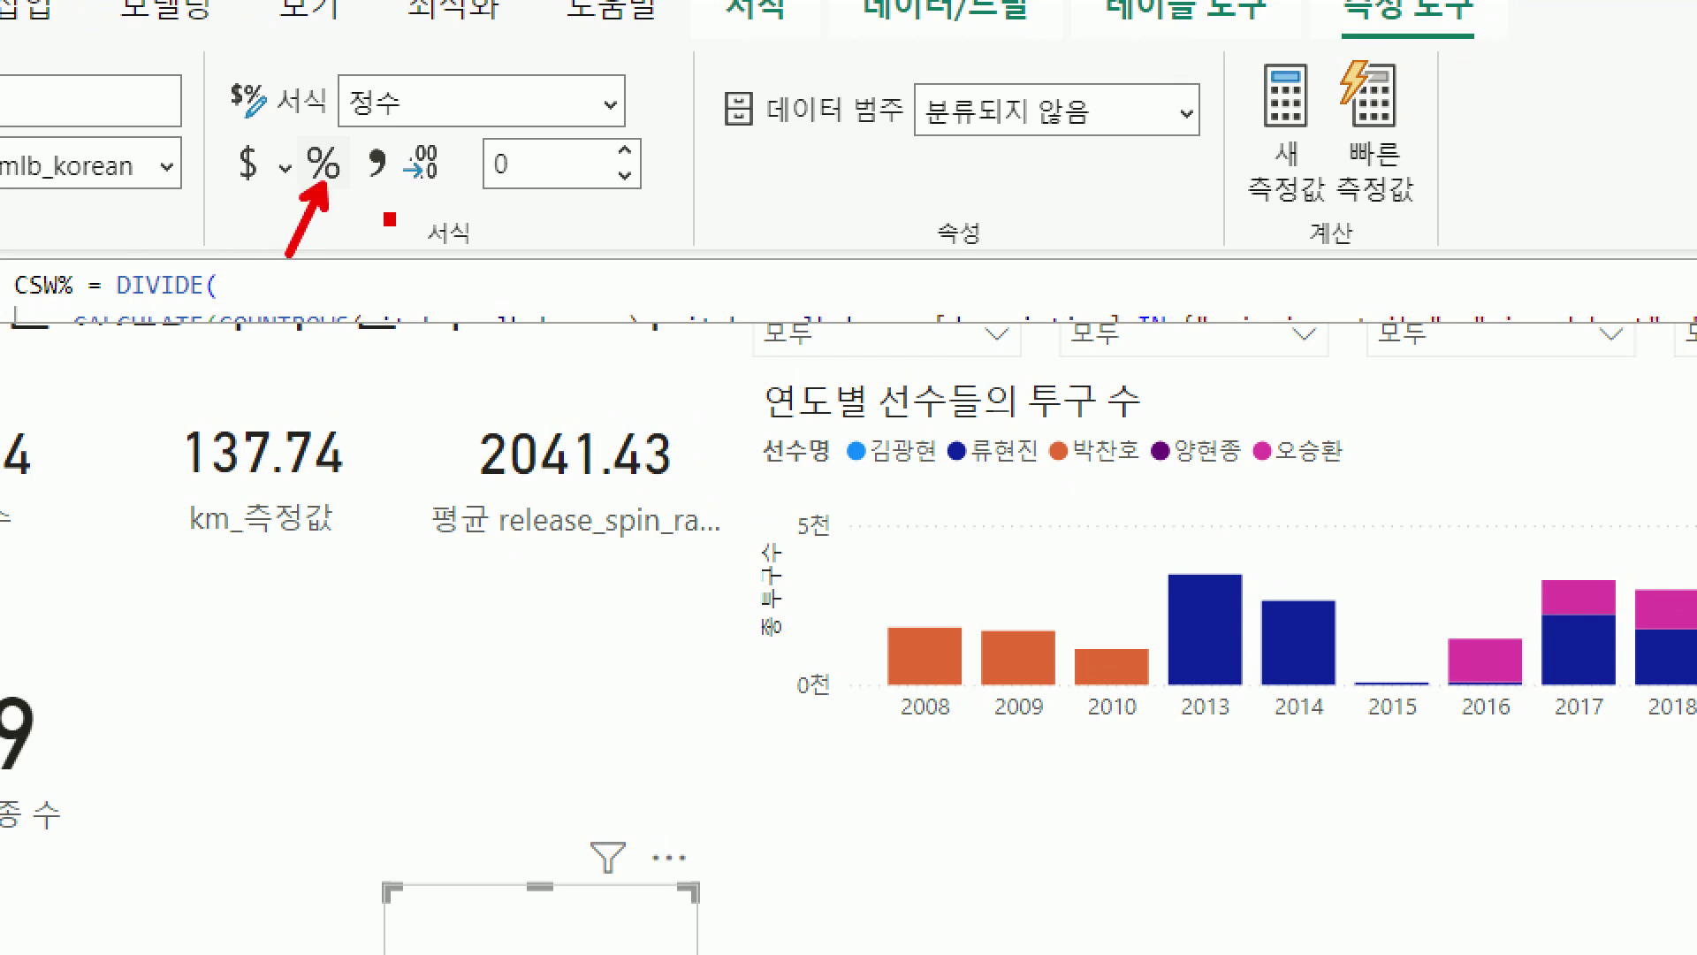
left_click_drag(383, 214, 502, 261)
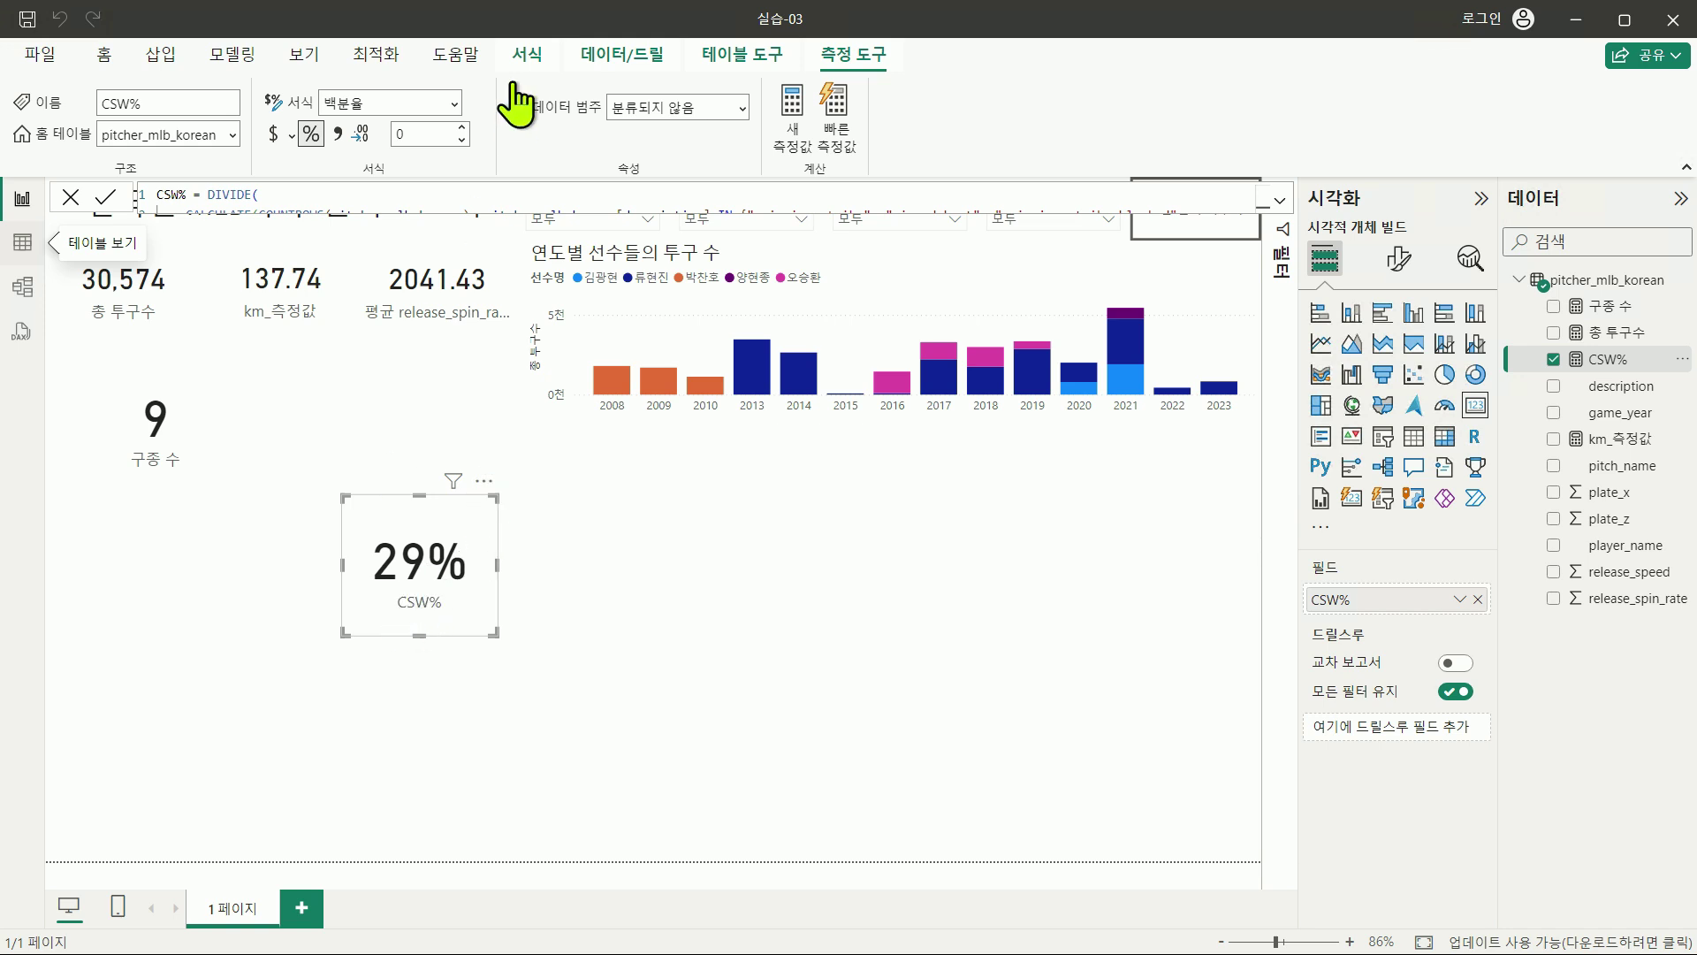
Step: Set the CSW% measure's number of decimal places to 2
left_click(414, 138)
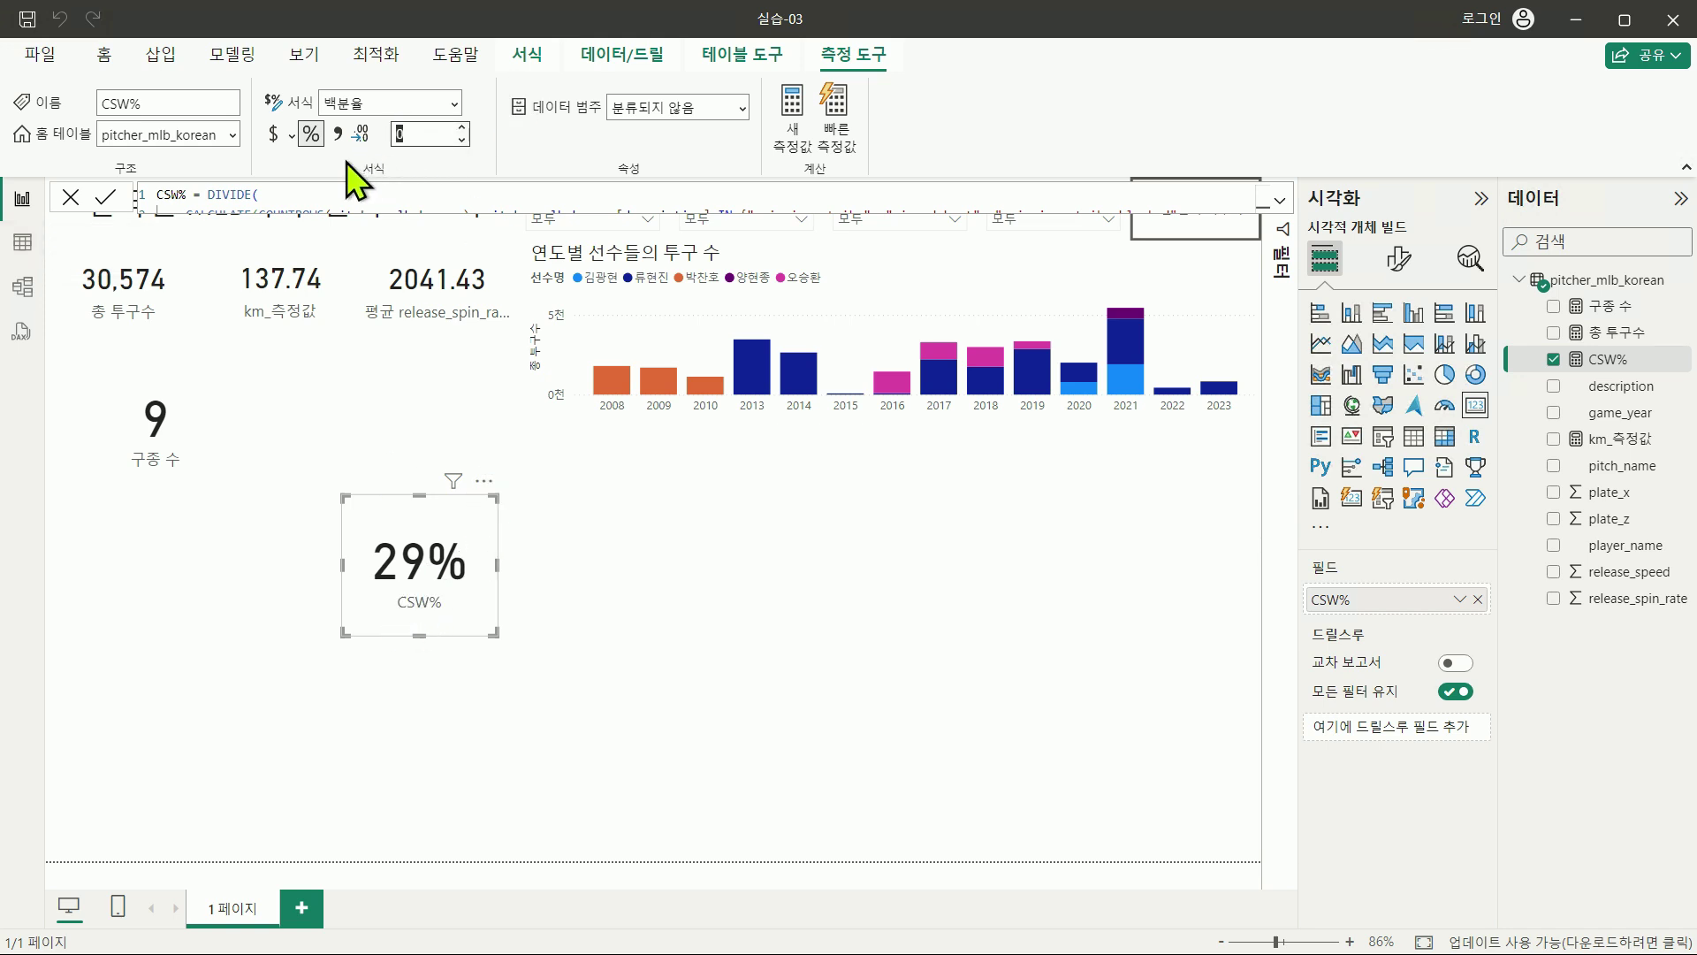
key("ctrl+1")
left_click(339, 137)
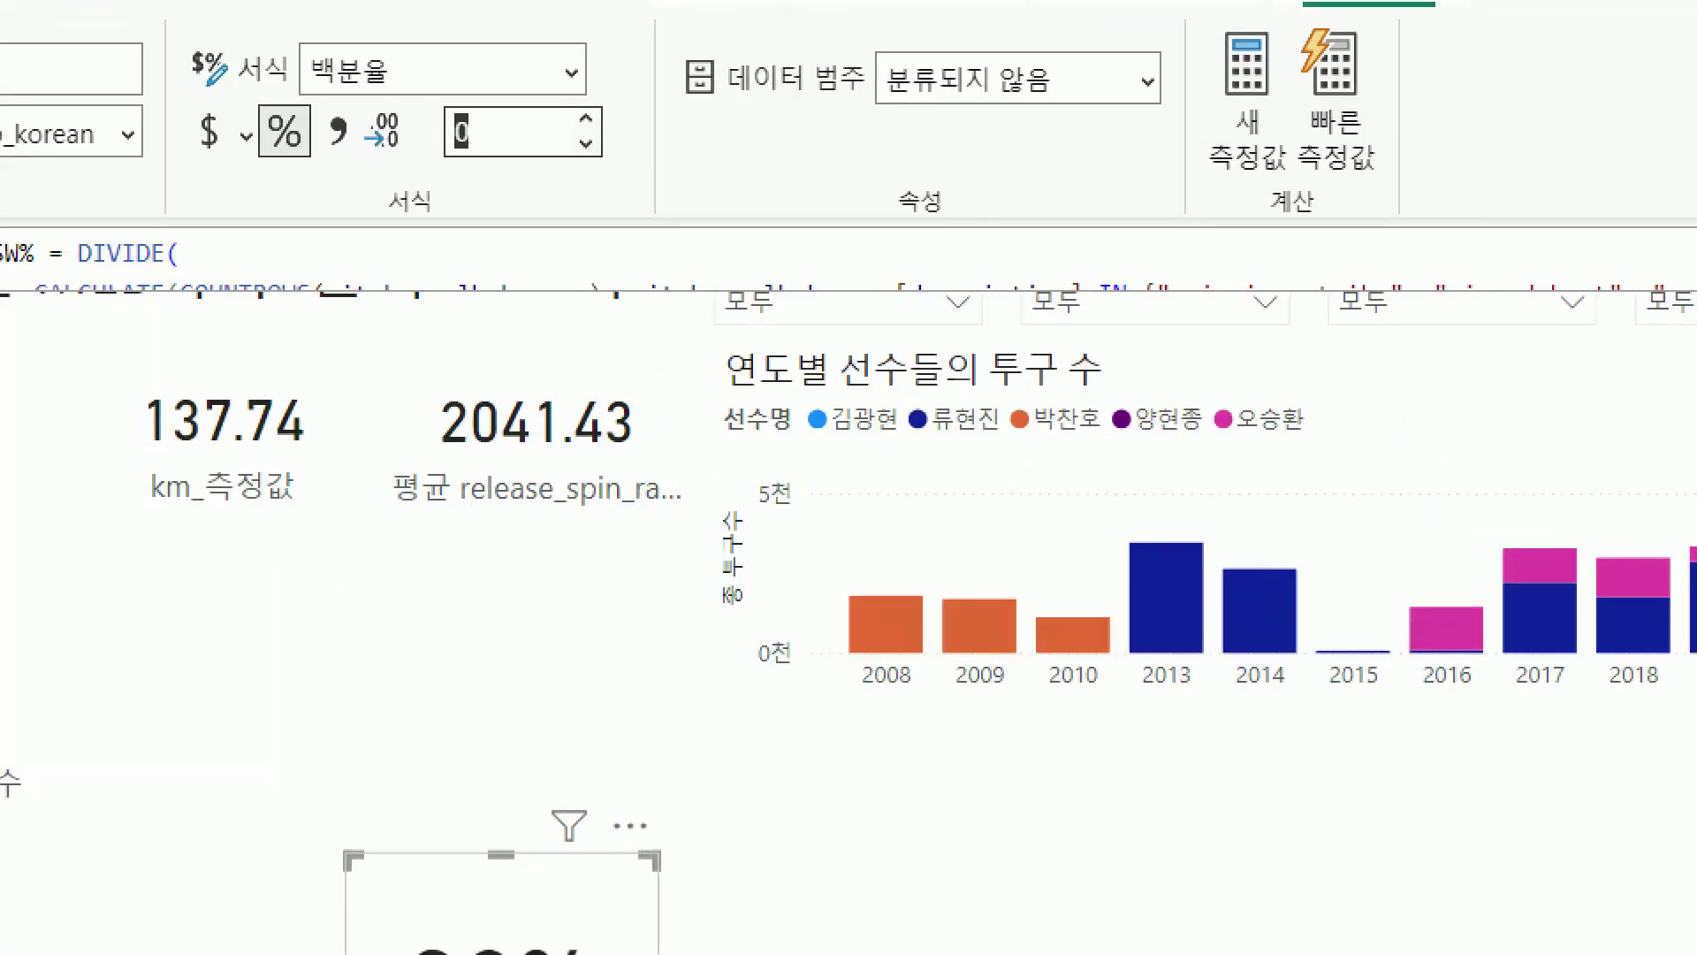
left_click_drag(424, 99, 616, 168)
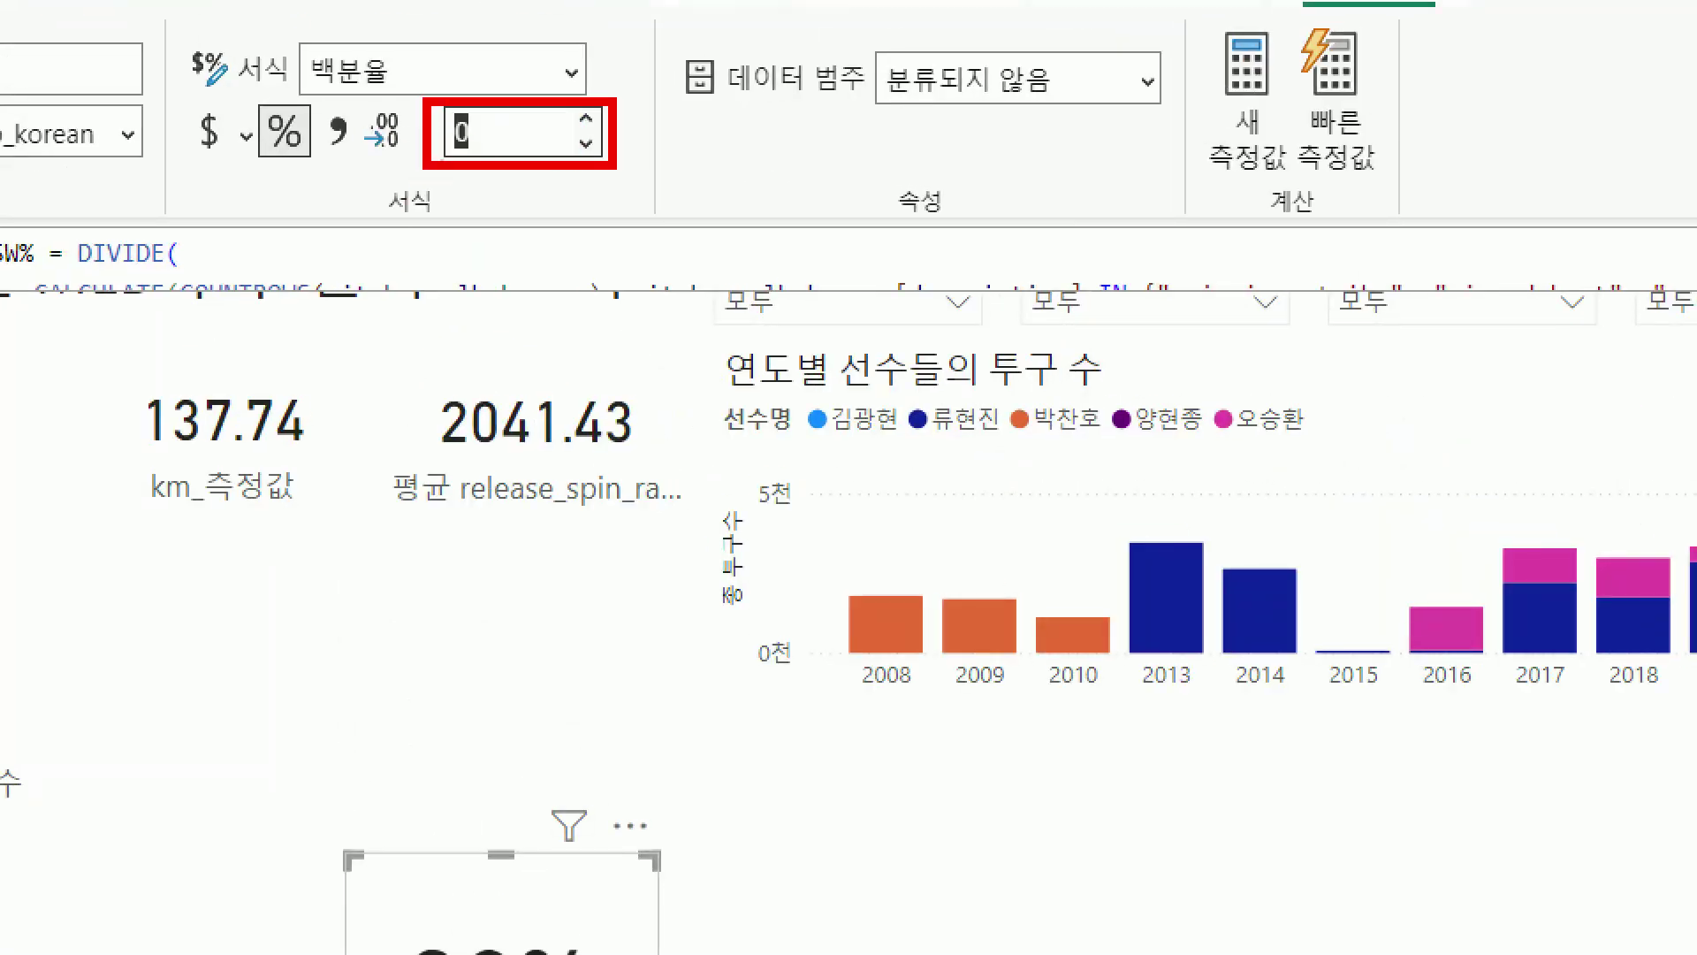
left_click_drag(461, 168, 435, 227)
key("Escape")
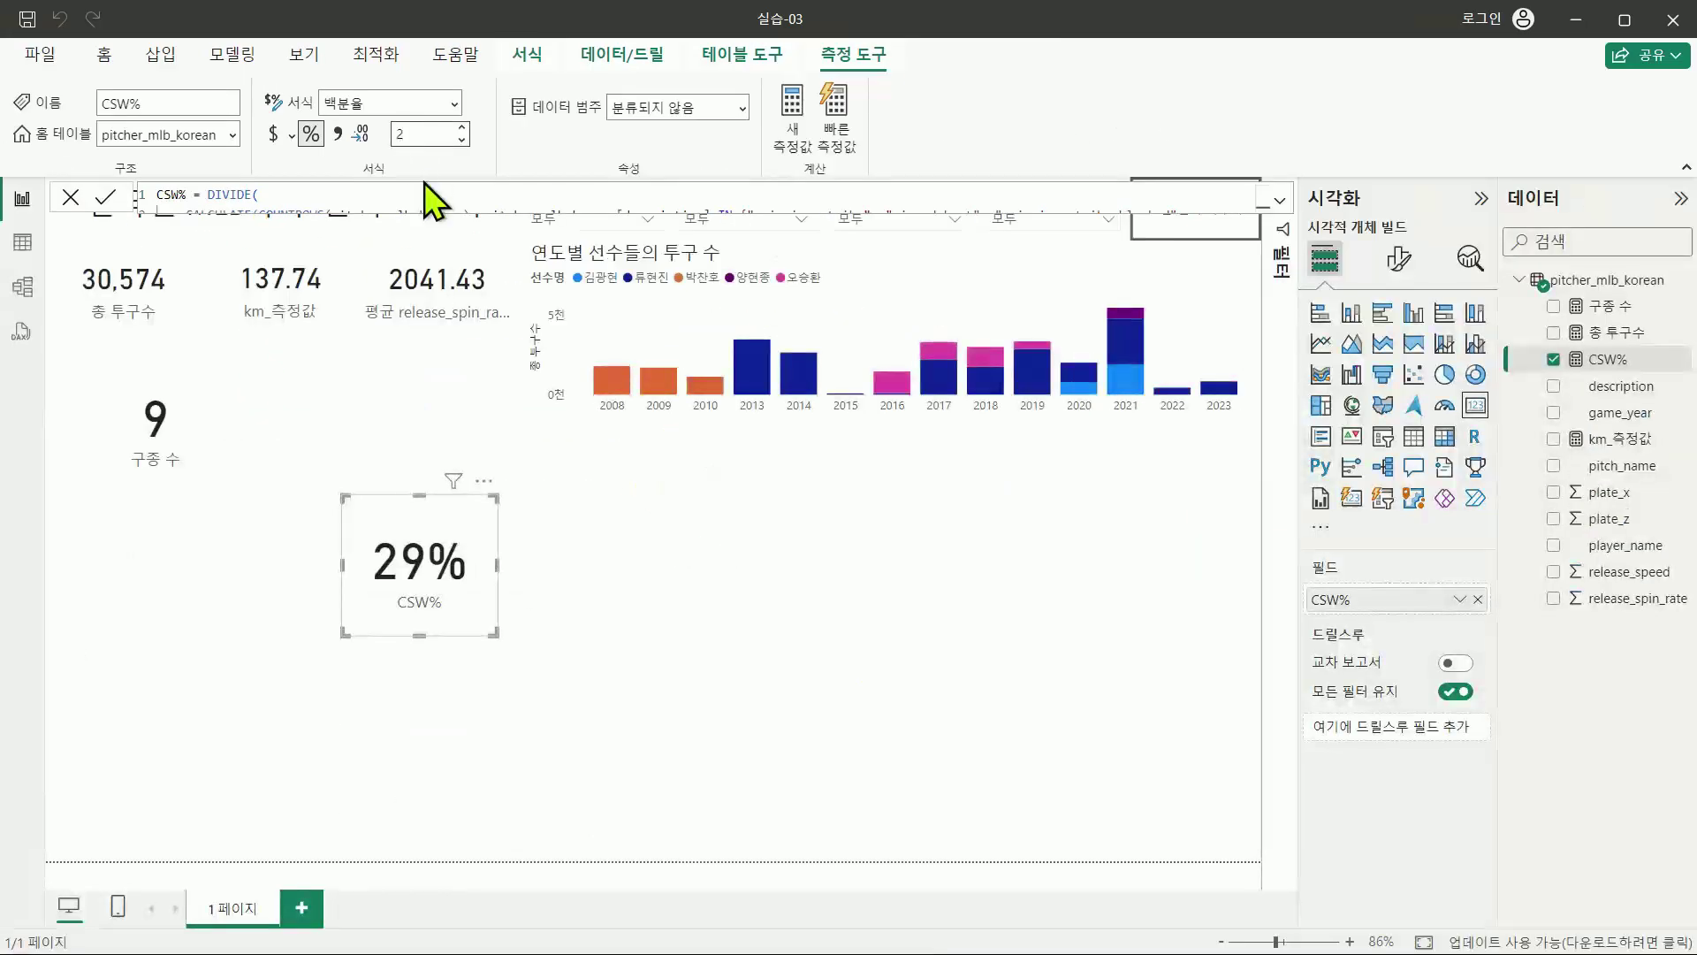
key("ctrl+1")
left_click_drag(401, 177, 409, 147)
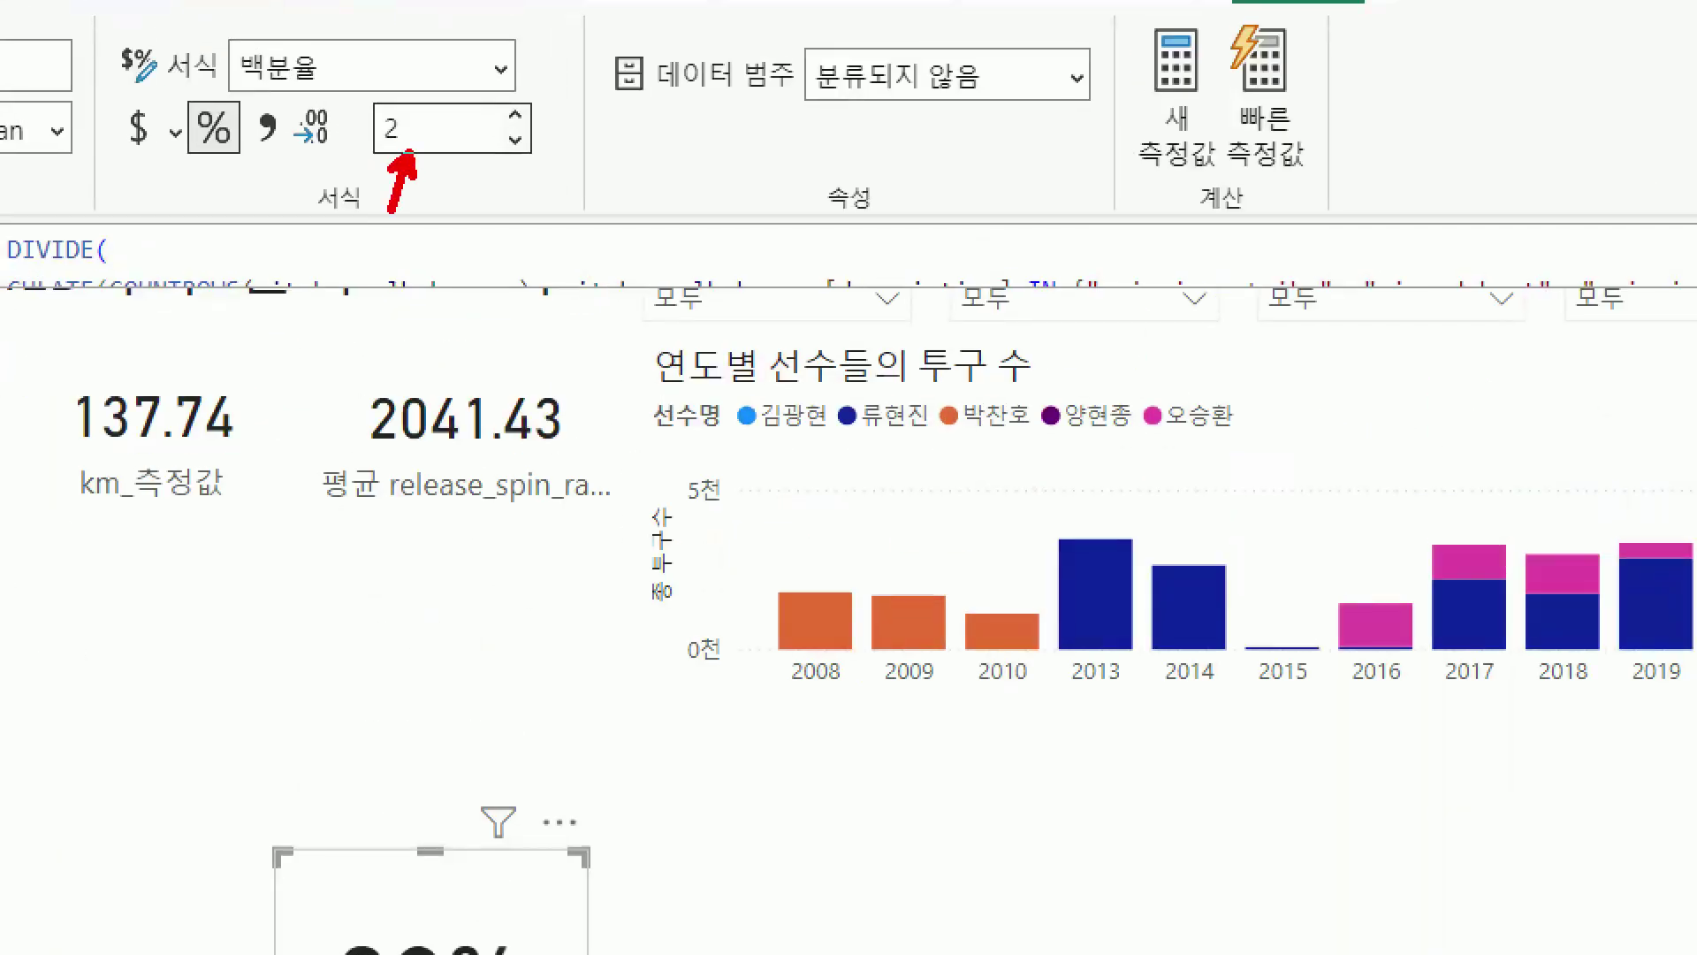
key("Escape")
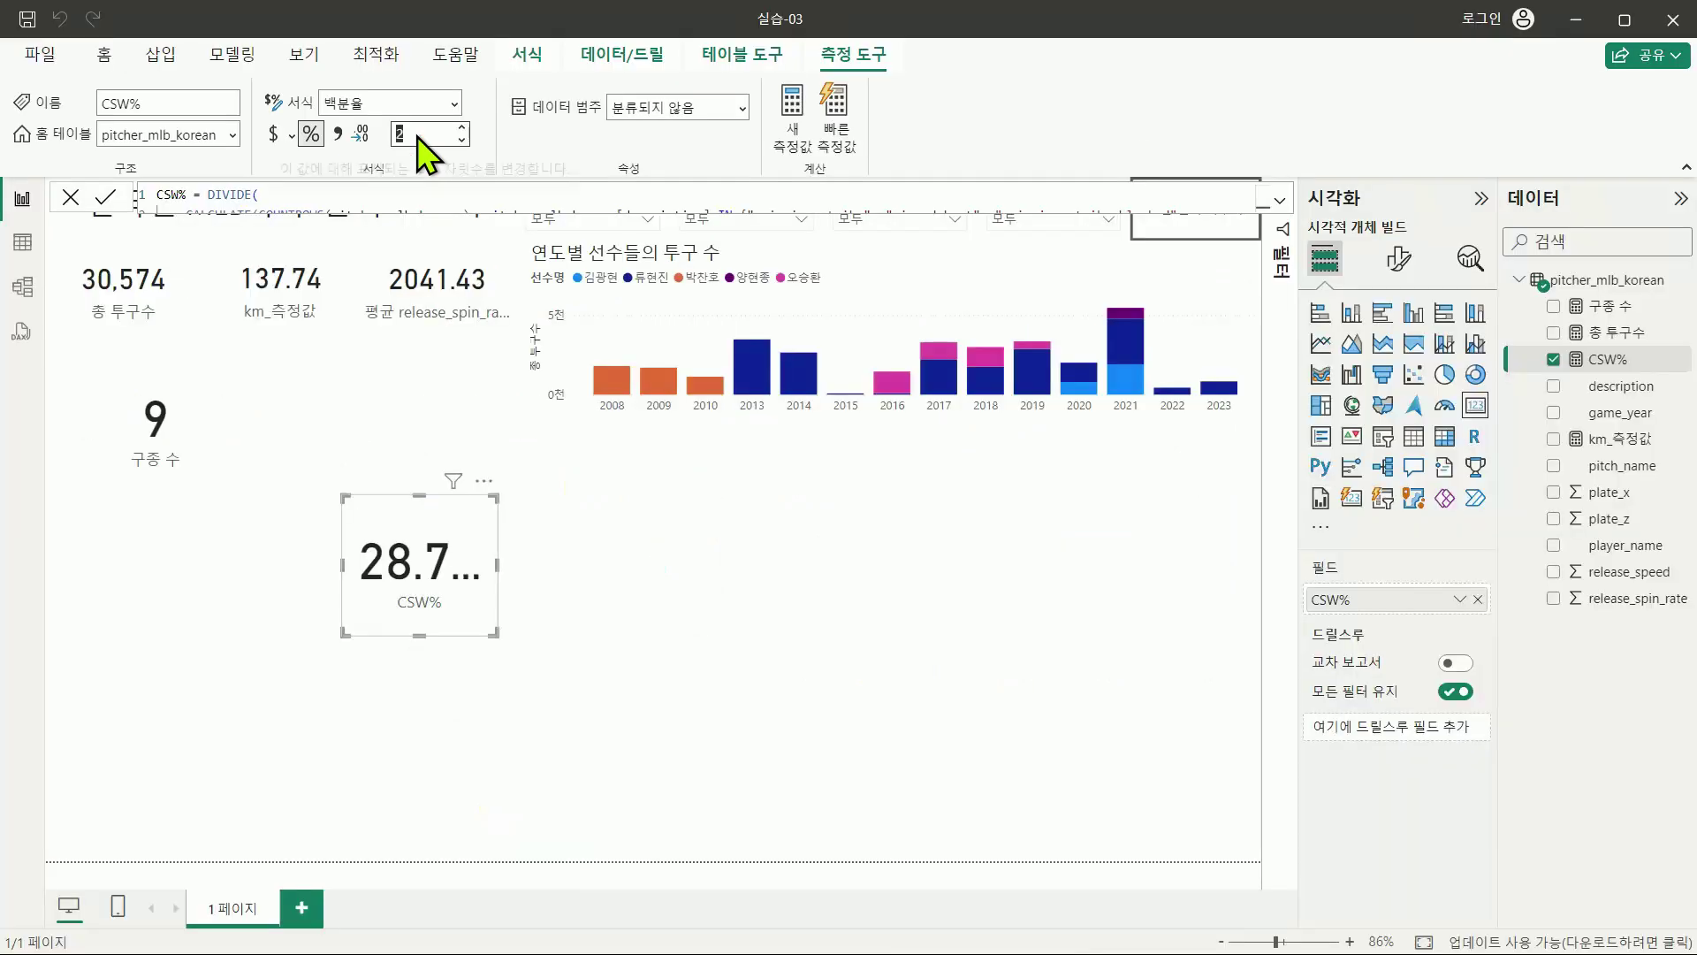
left_click(417, 136)
Step: Enlarge the CSW% card so its full percentage value fits, and deselect it
left_click_drag(494, 636, 625, 683)
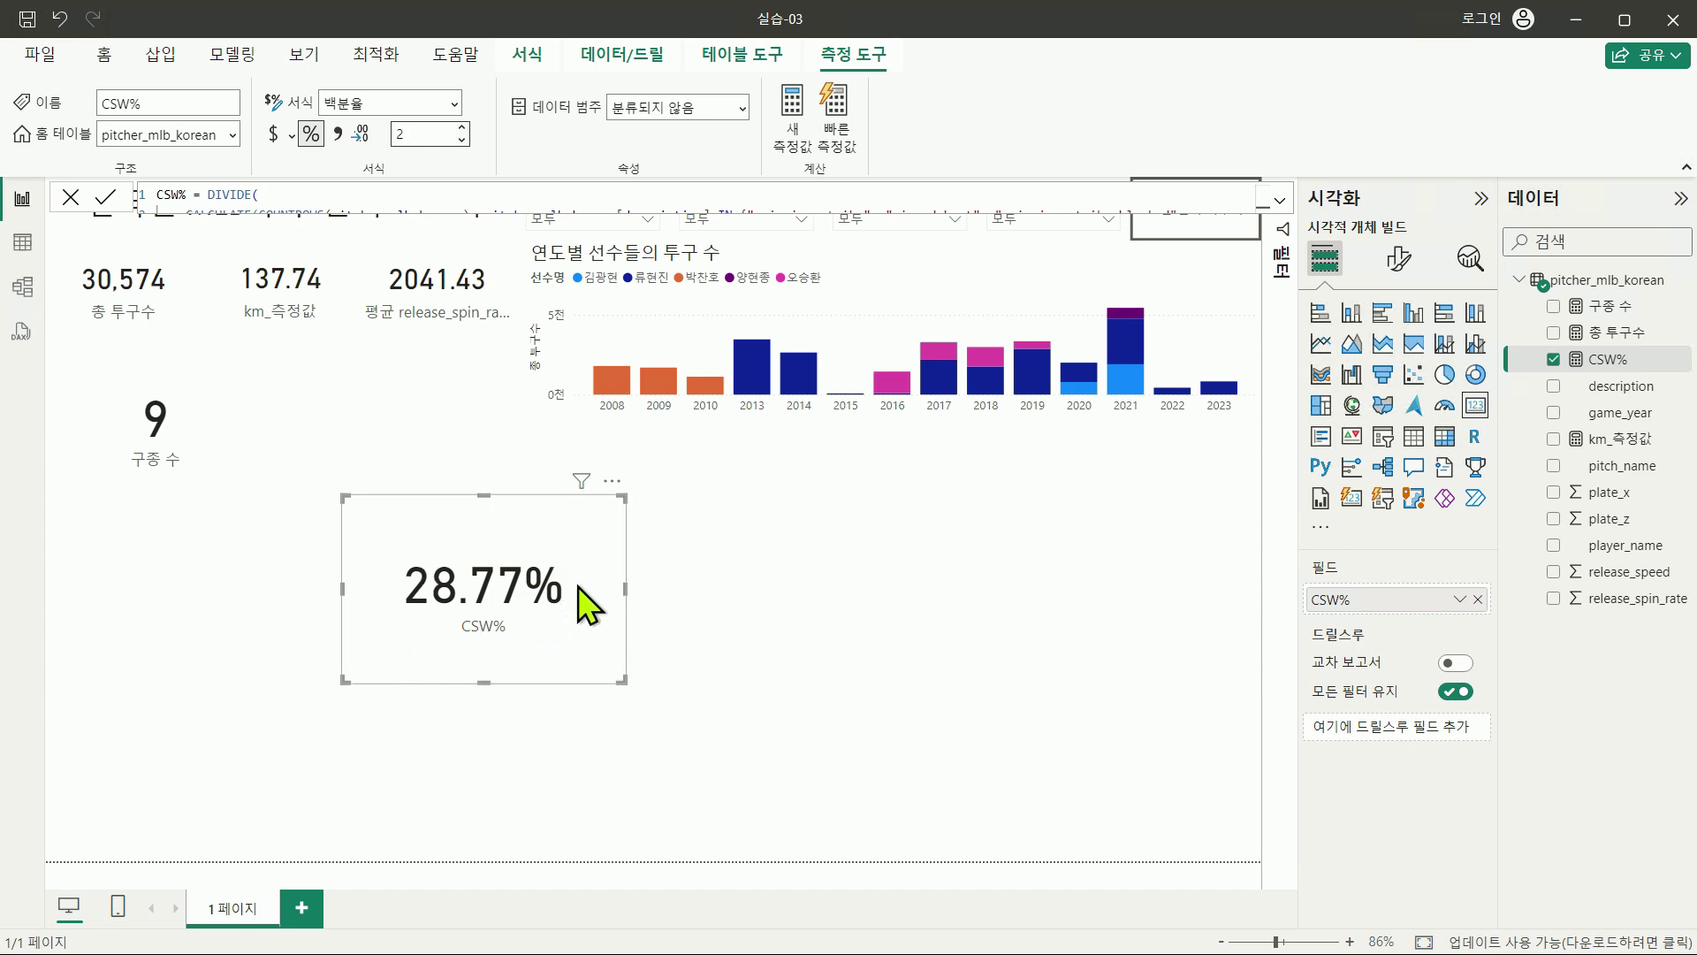
left_click(761, 576)
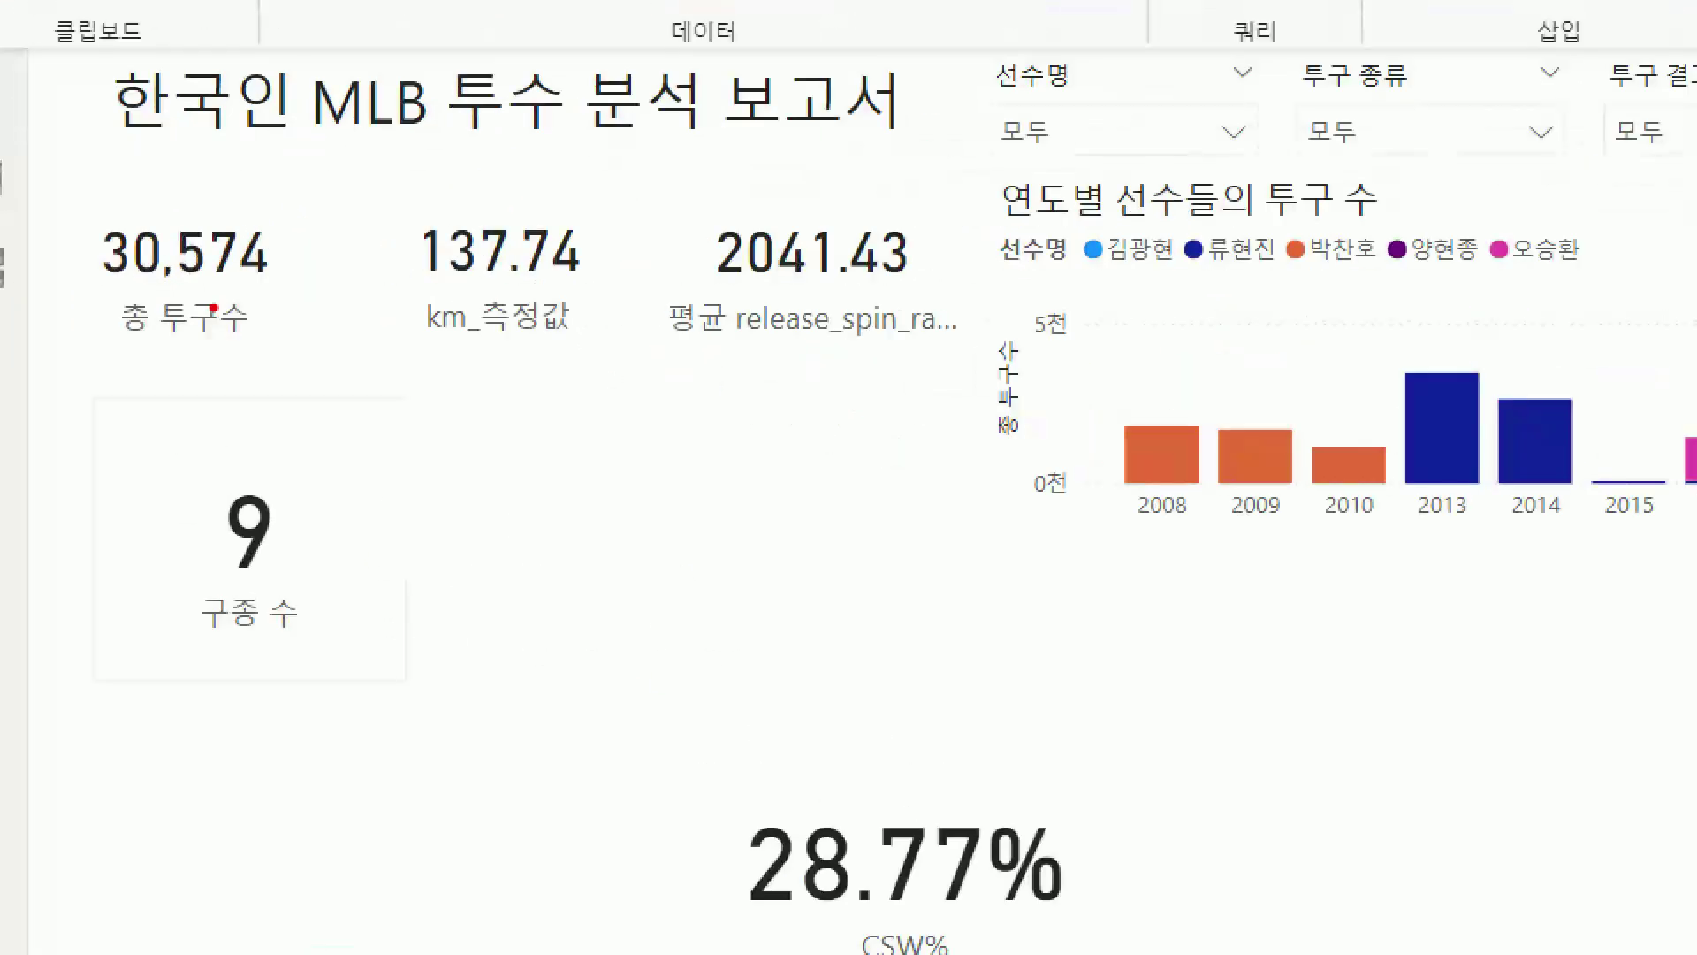
mouse_move(184, 358)
left_mouse_down()
mouse_move(71, 203)
mouse_move(365, 282)
left_mouse_up()
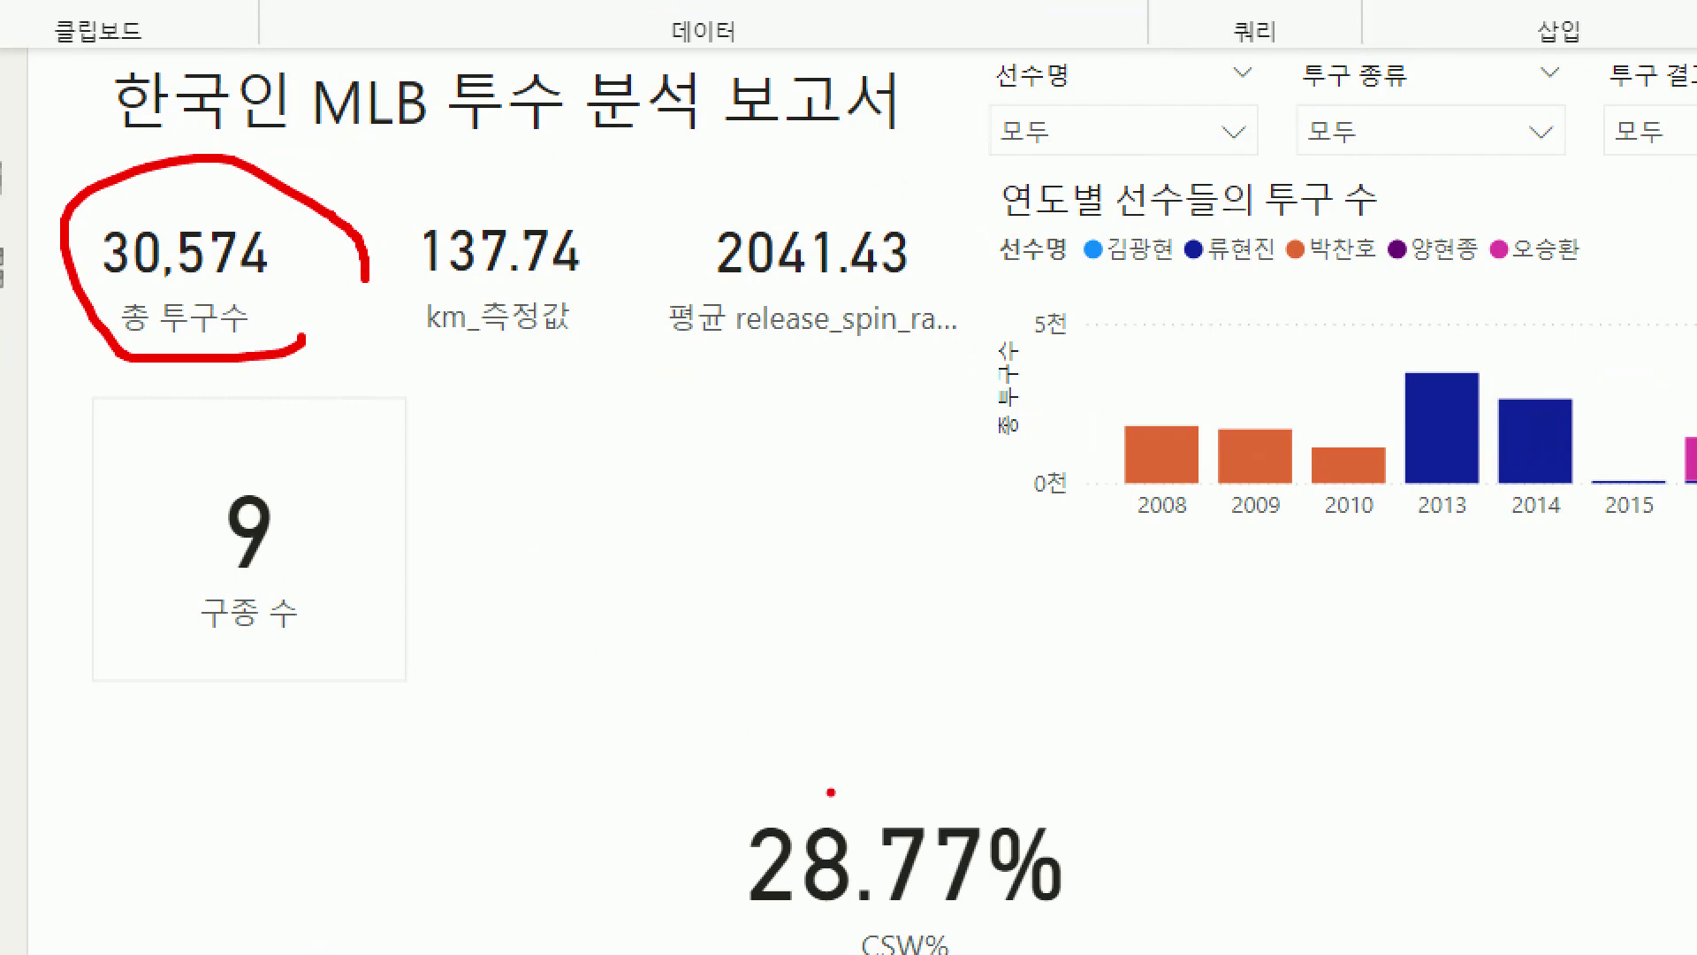
mouse_move(841, 747)
left_mouse_down()
mouse_move(872, 754)
mouse_move(900, 598)
left_mouse_up()
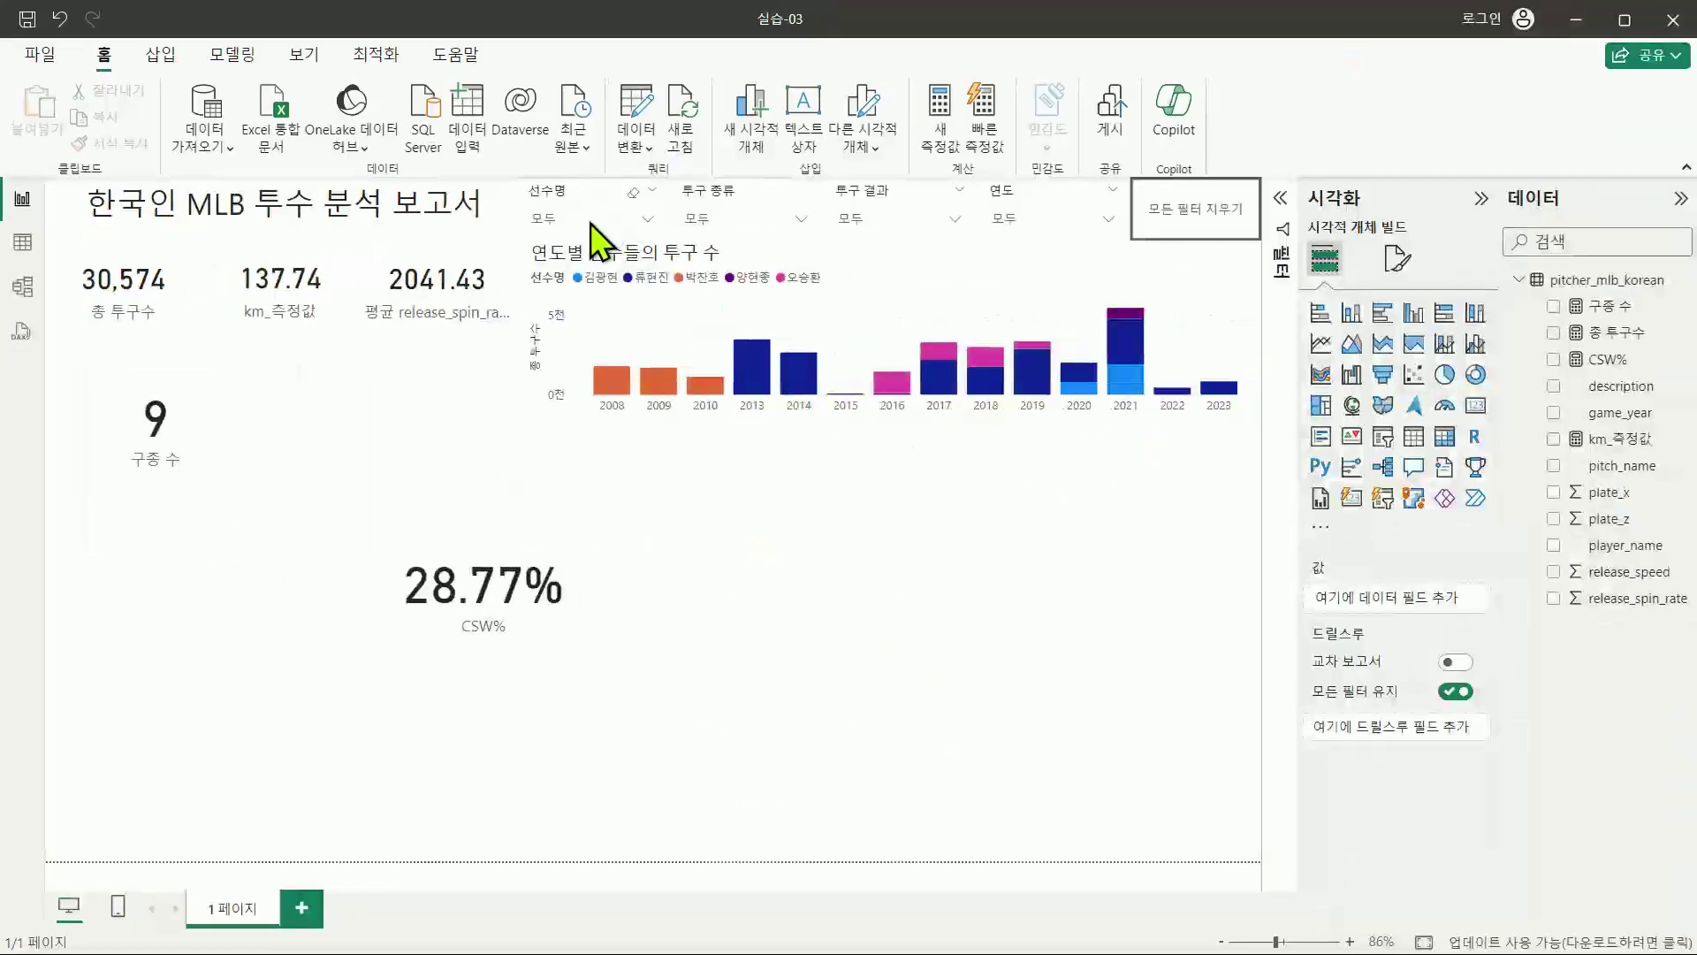
Step: Check CSW% for 박찬호, 양현종, 류현진 and 김광현 one after another using the 선수명 slicer
left_click(591, 223)
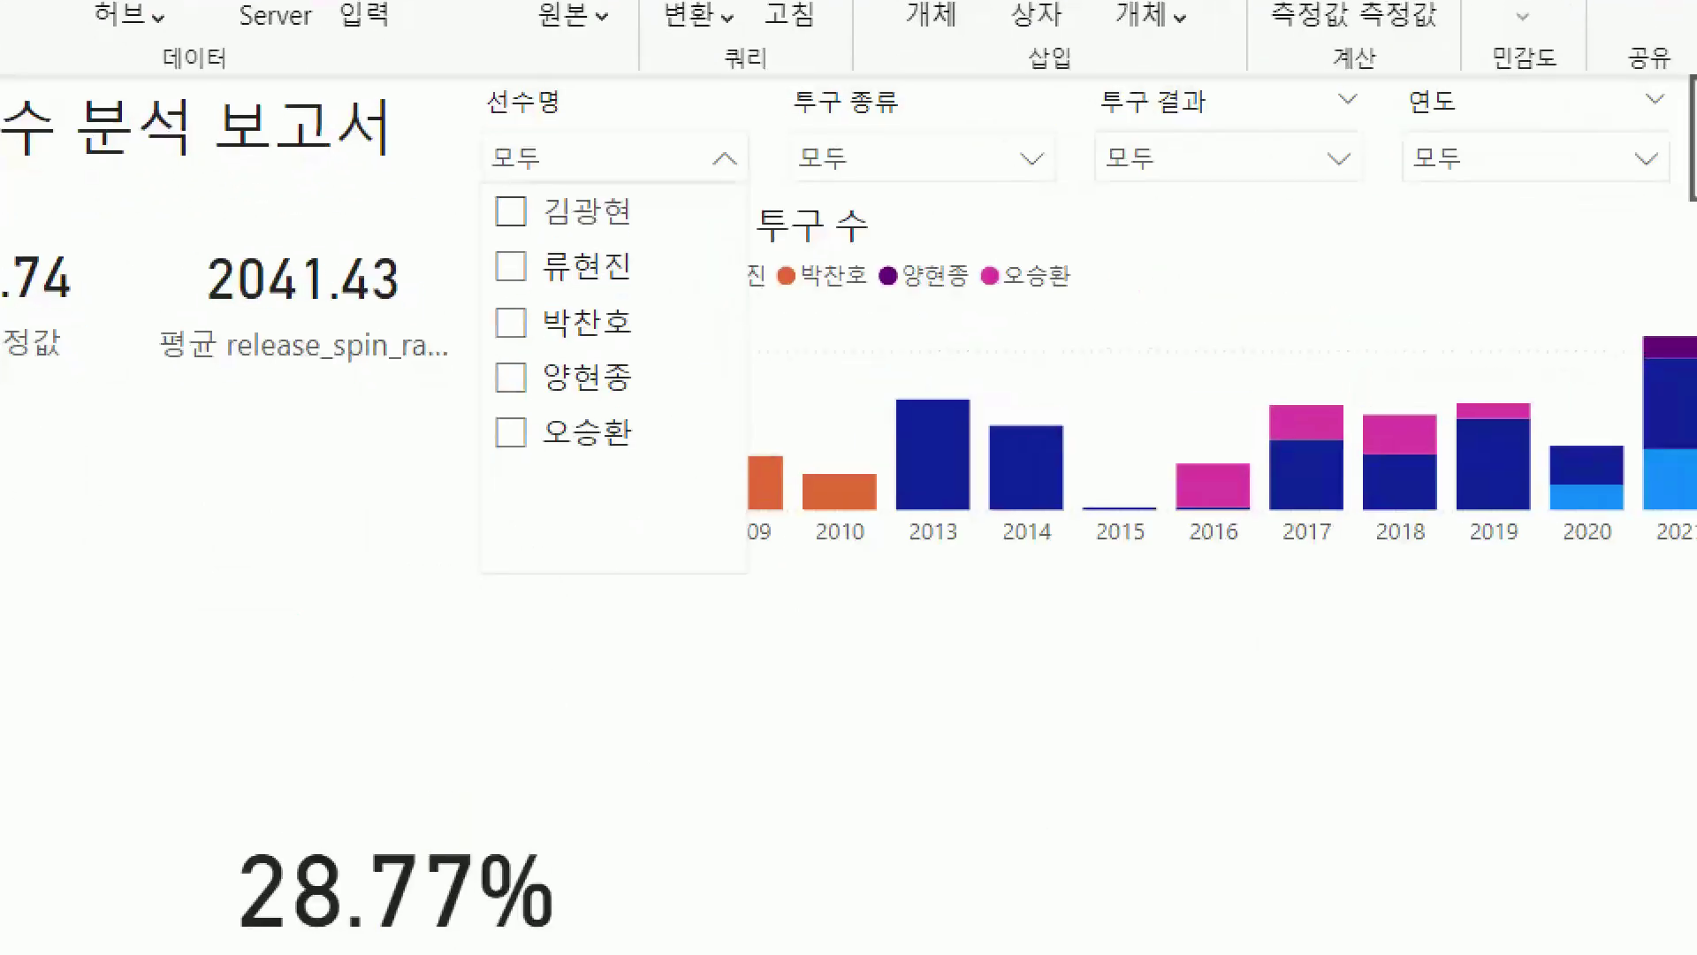
left_click(606, 321)
left_click_drag(624, 311, 689, 312)
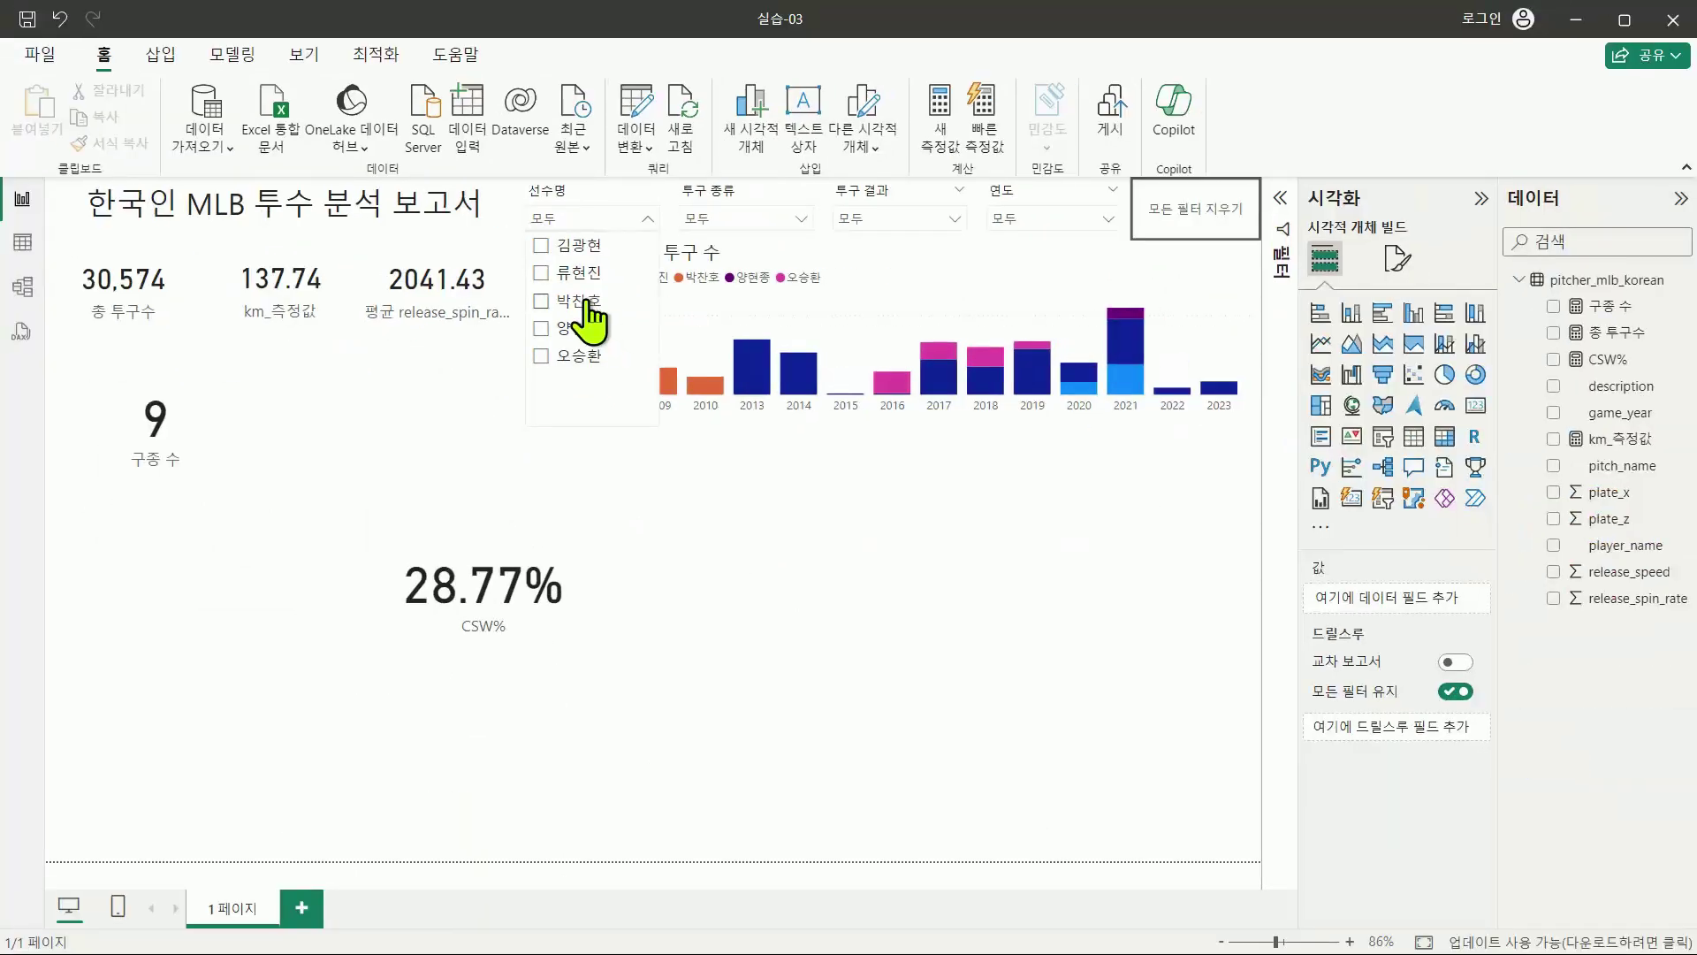
left_click(581, 310)
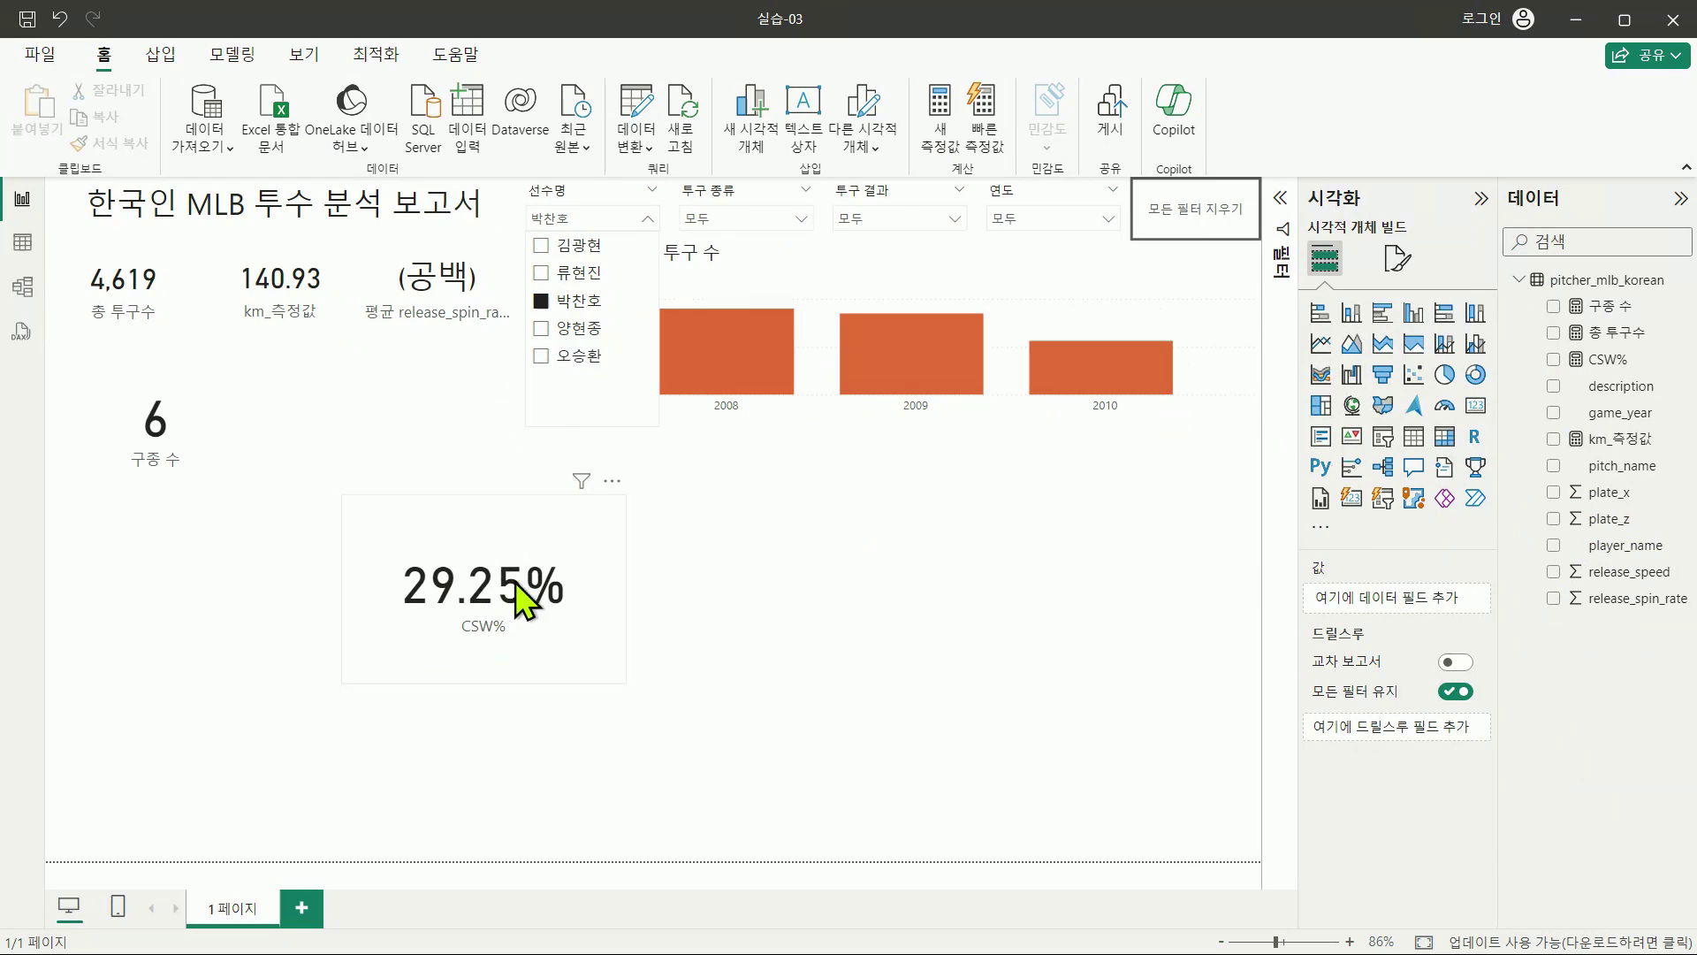
left_click(562, 329)
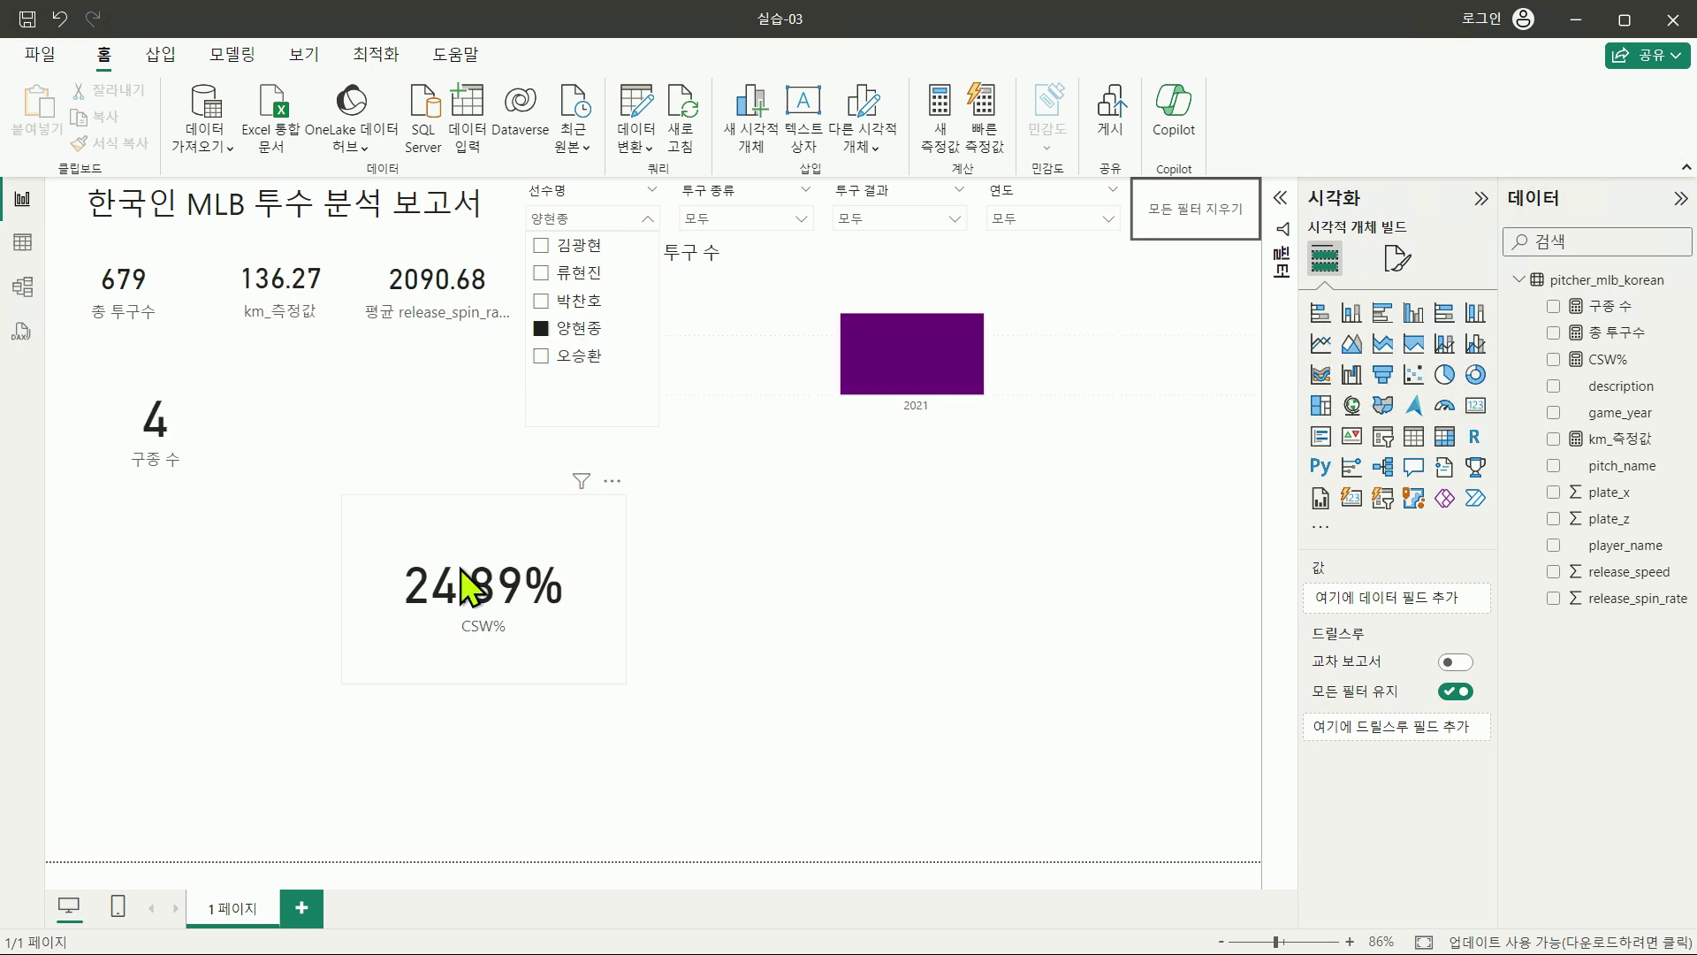
left_click(582, 274)
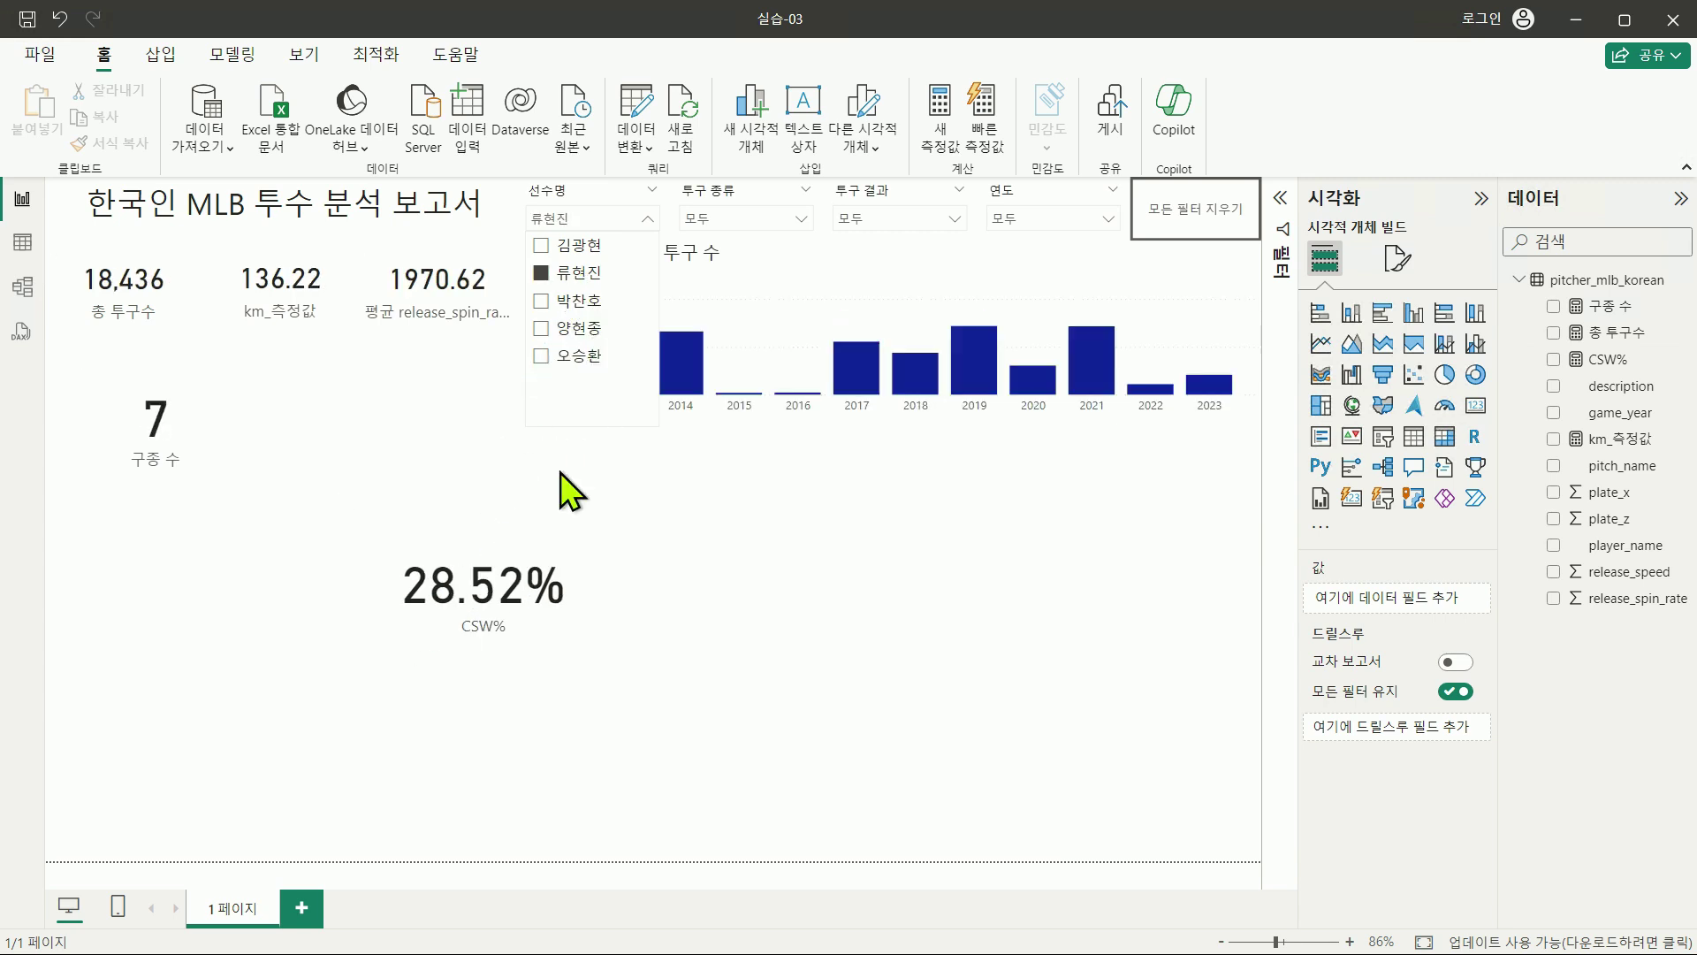
left_click(579, 248)
Step: Filter the report to the pitcher 오승환 and the year 2017 with the 선수명 and 연도 slicers
left_click(574, 355)
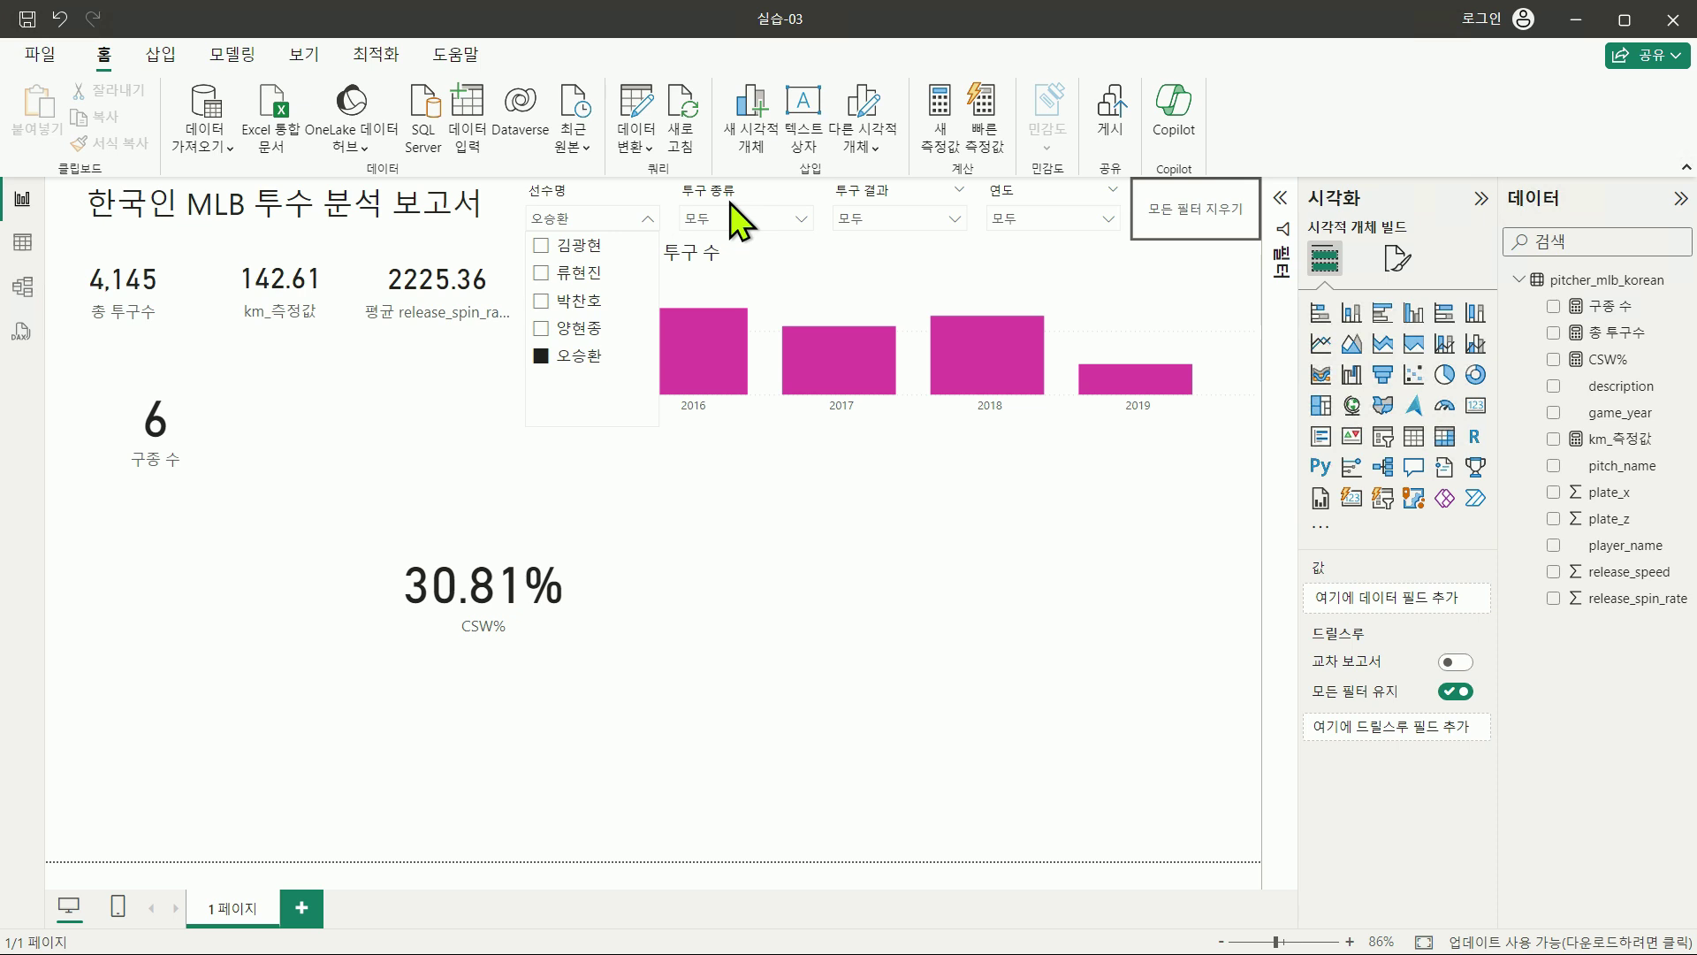
left_click(1030, 203)
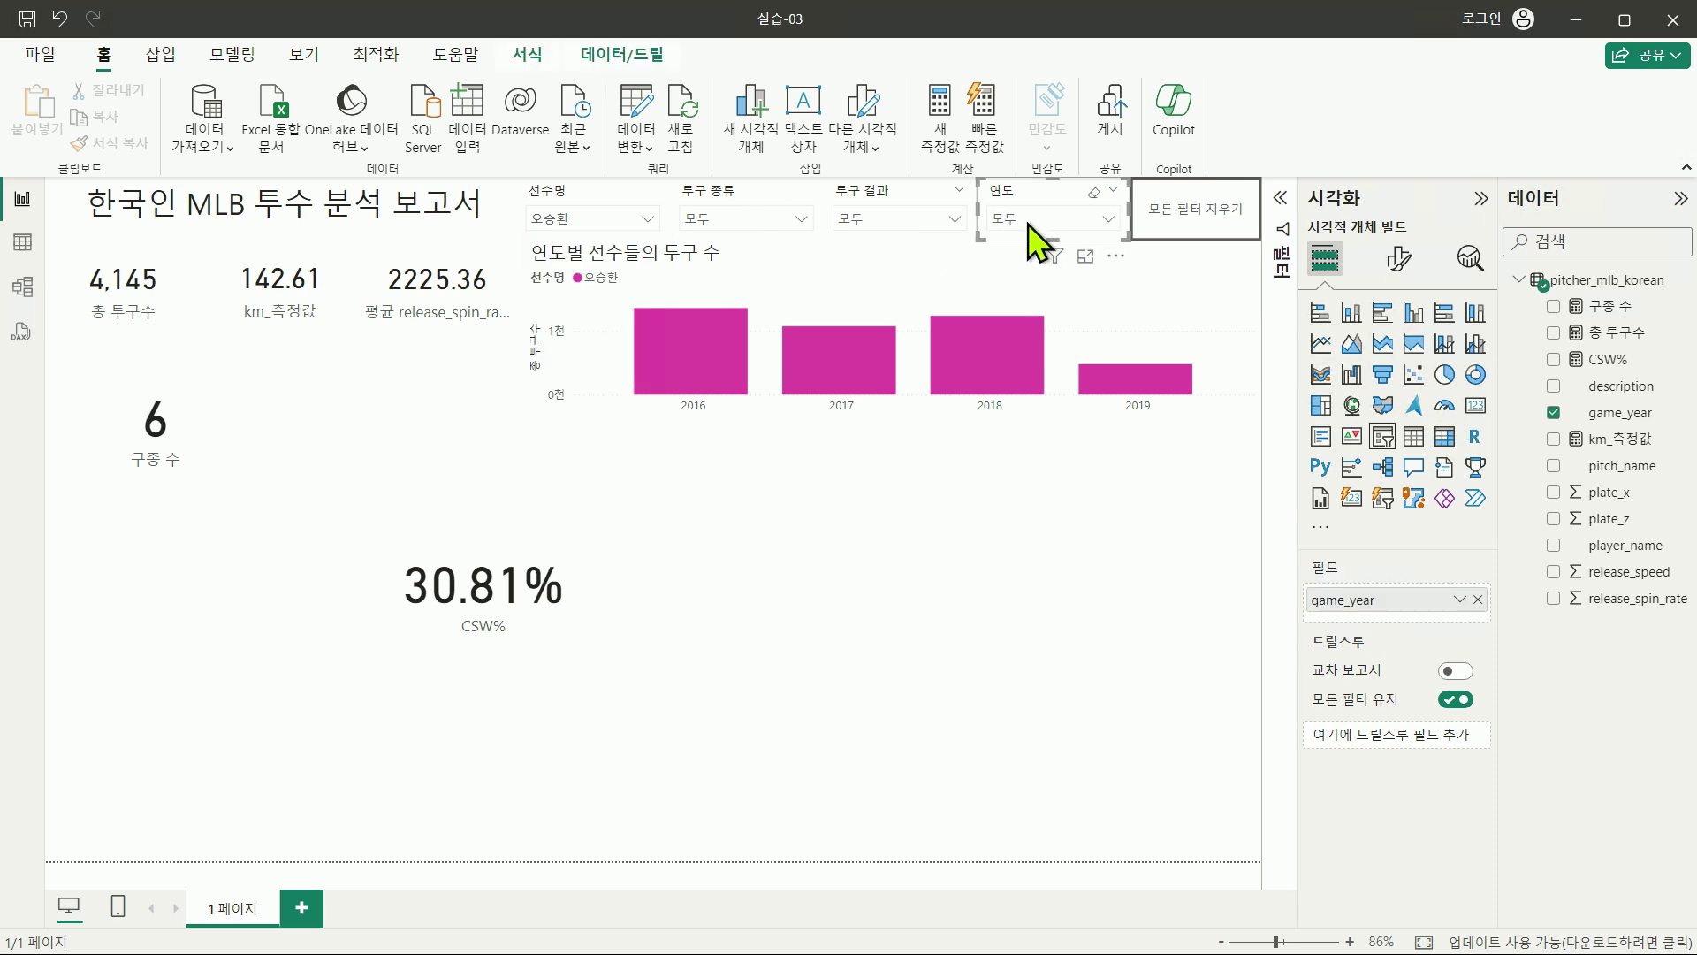
left_click(1028, 225)
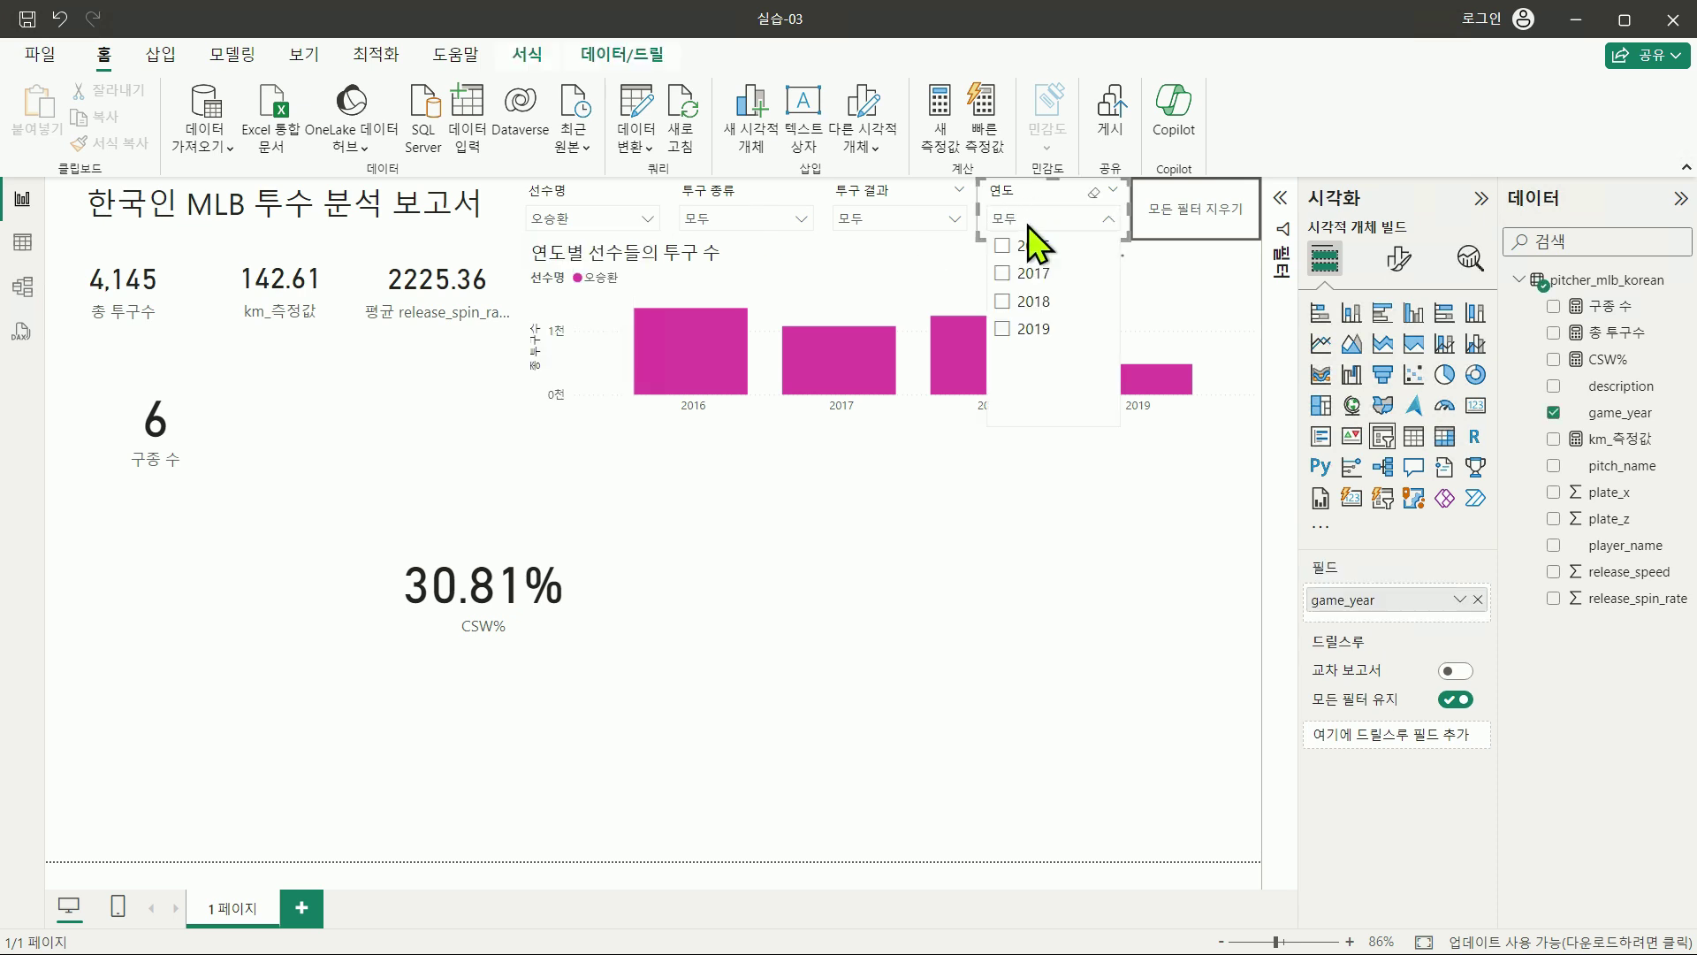
left_click(1026, 275)
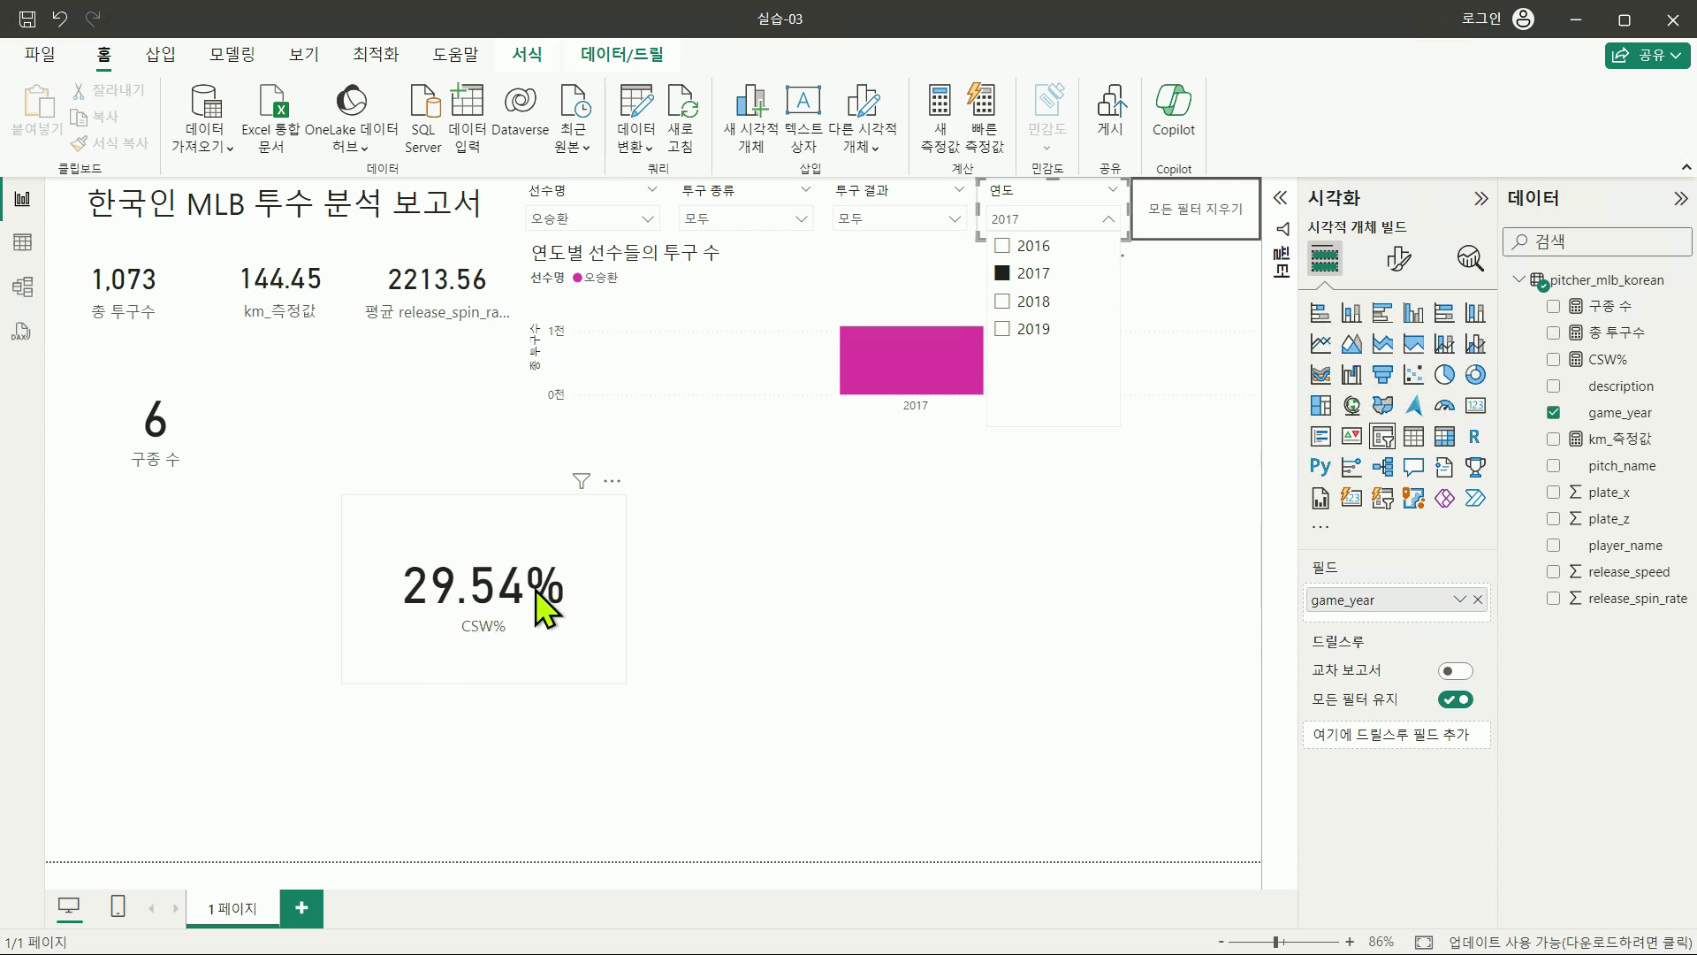
Step: Restrict the 투구 종류 slicer to Changeup and check the CSW% card
left_click(790, 228)
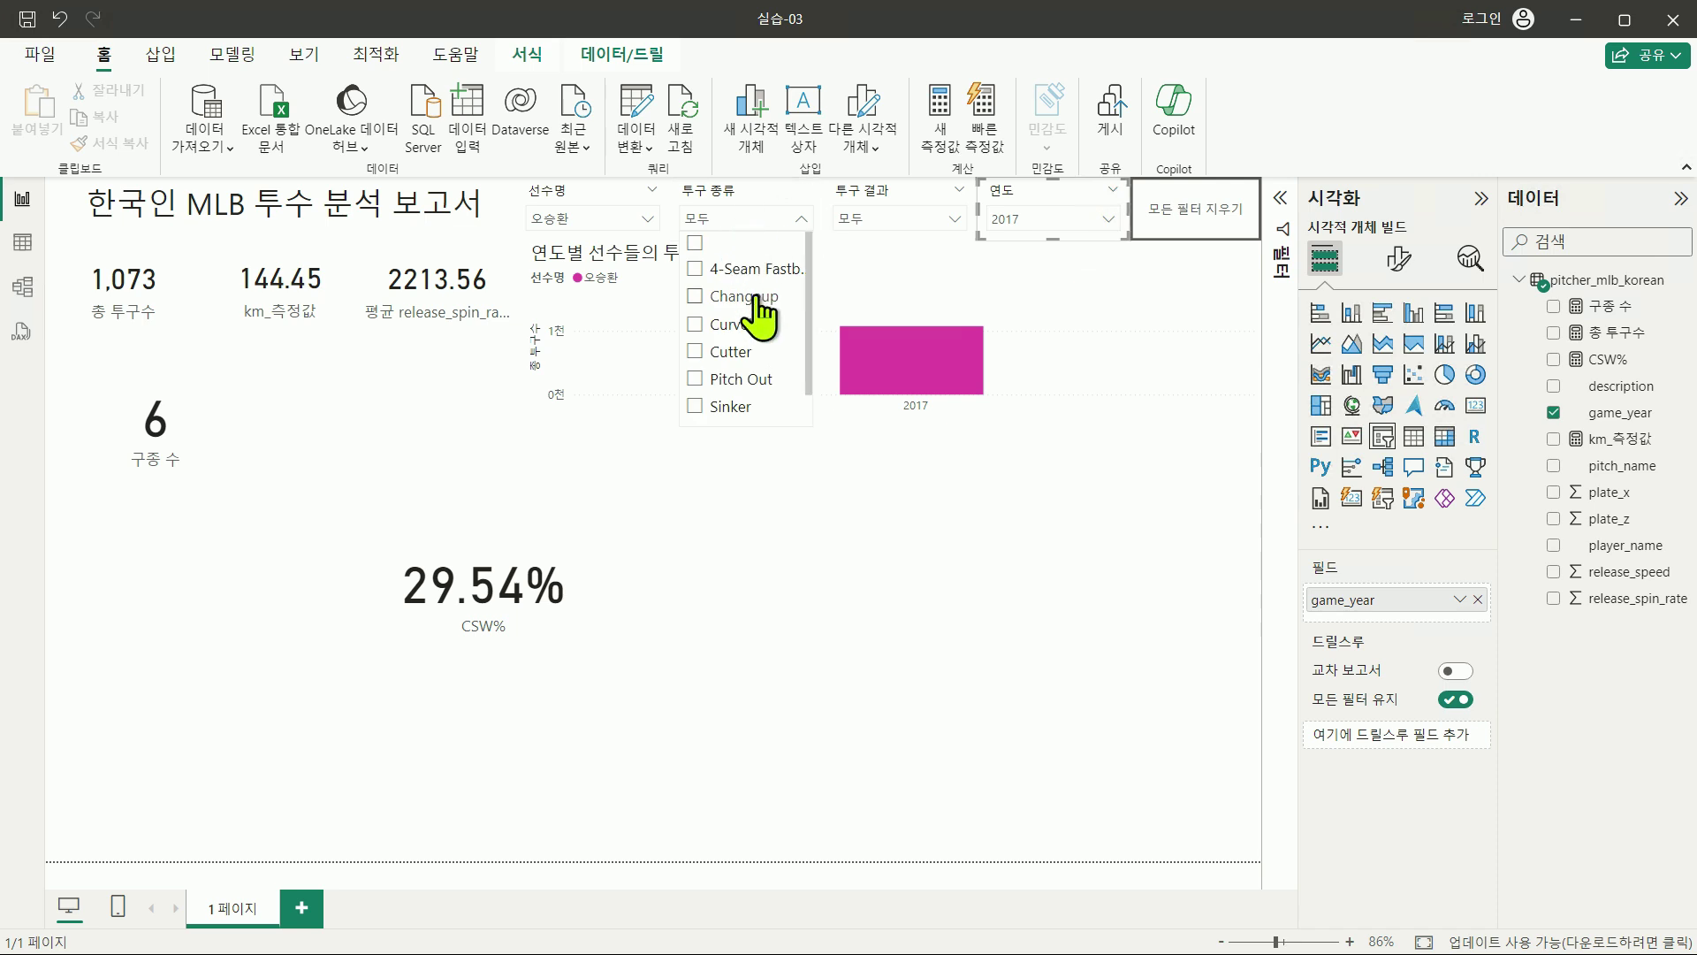
left_click(754, 301)
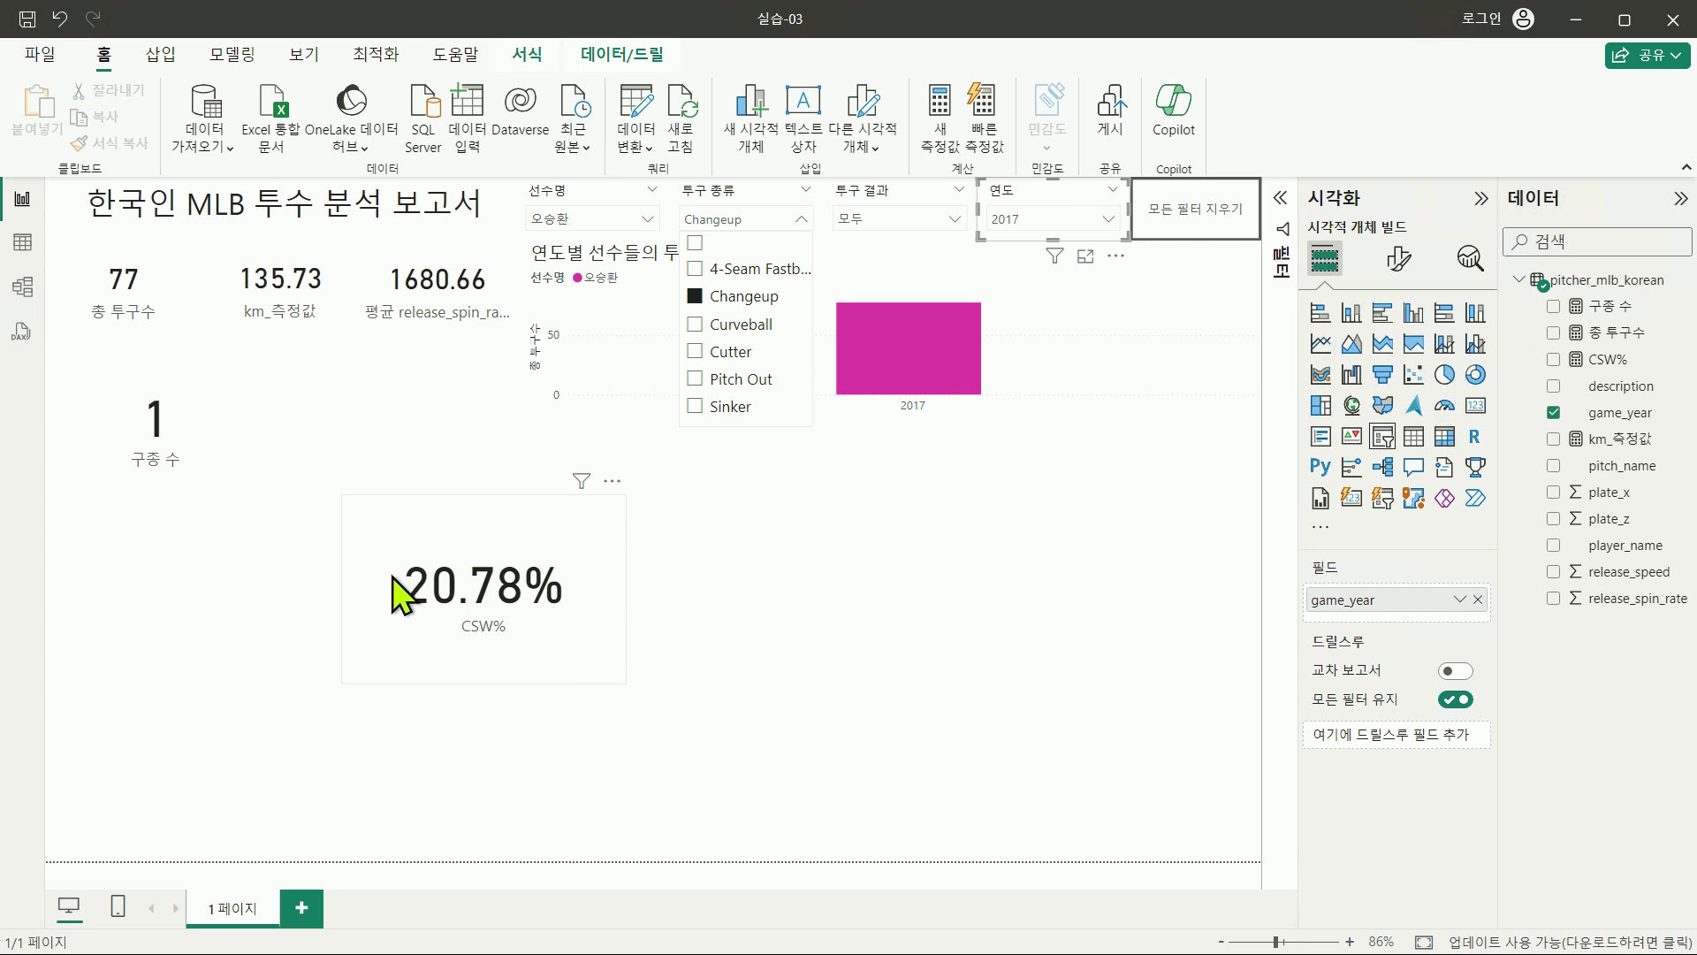
mouse_move(385, 538)
left_mouse_down()
mouse_move(594, 657)
mouse_move(593, 682)
left_mouse_up()
left_click_drag(610, 587, 696, 586)
Step: Select the 투구 결과 slicer, look through its pitch results and filter the report to foul
left_click(888, 196)
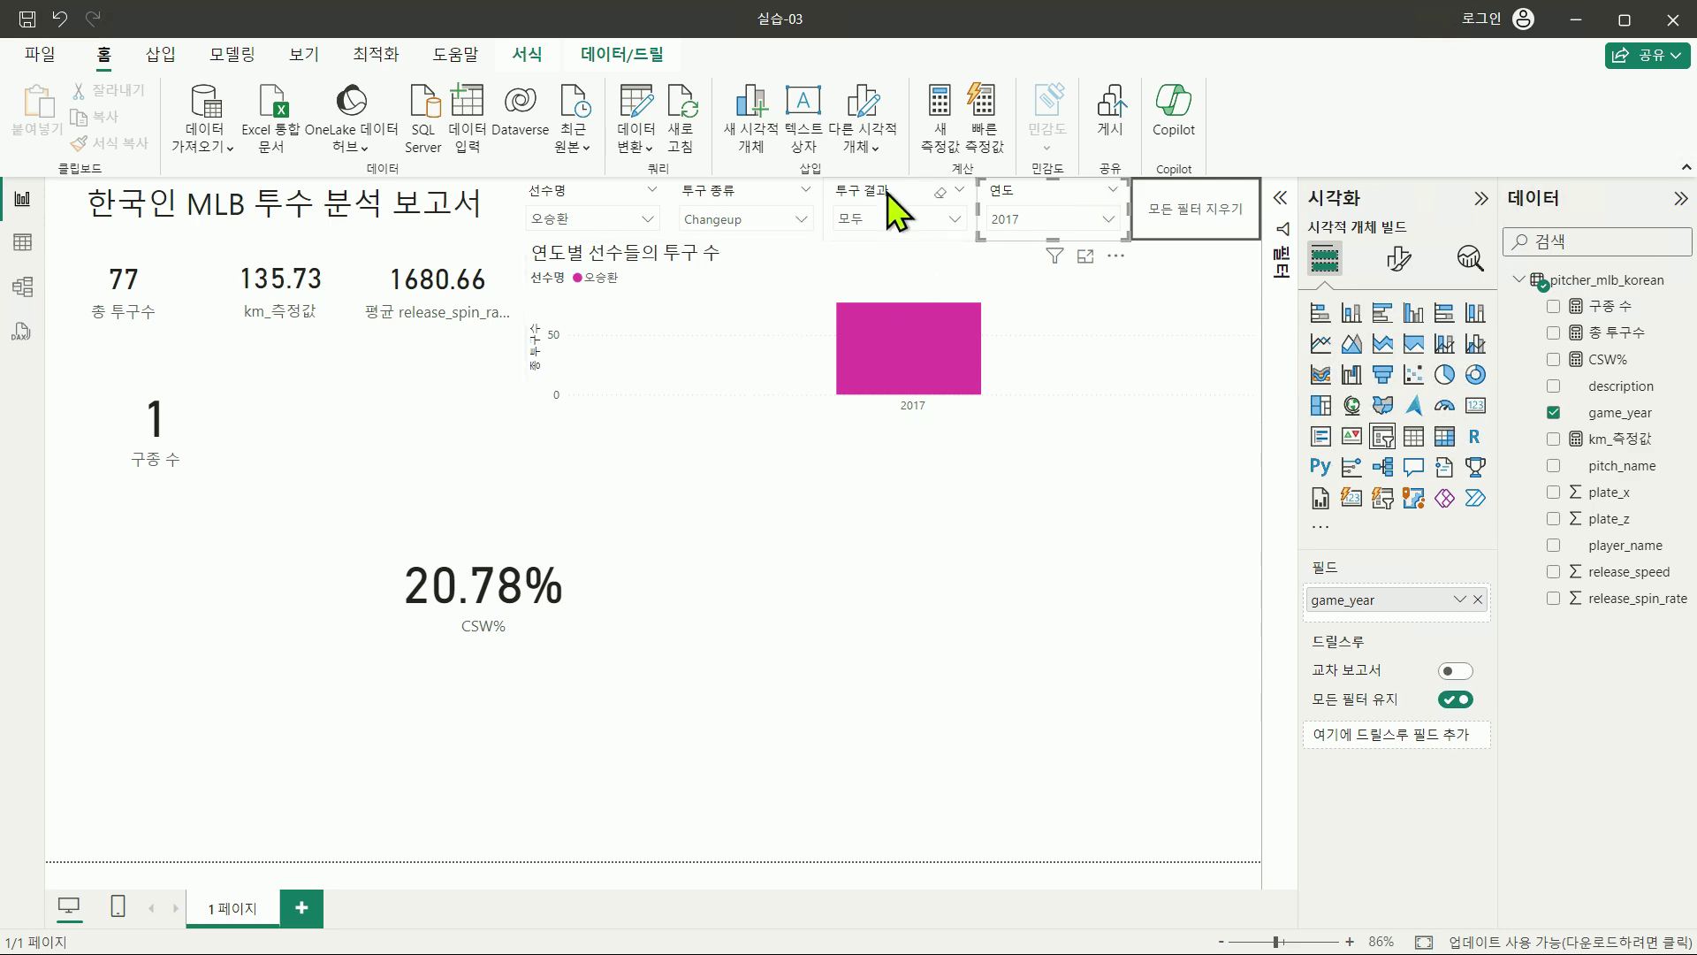
left_click(889, 196)
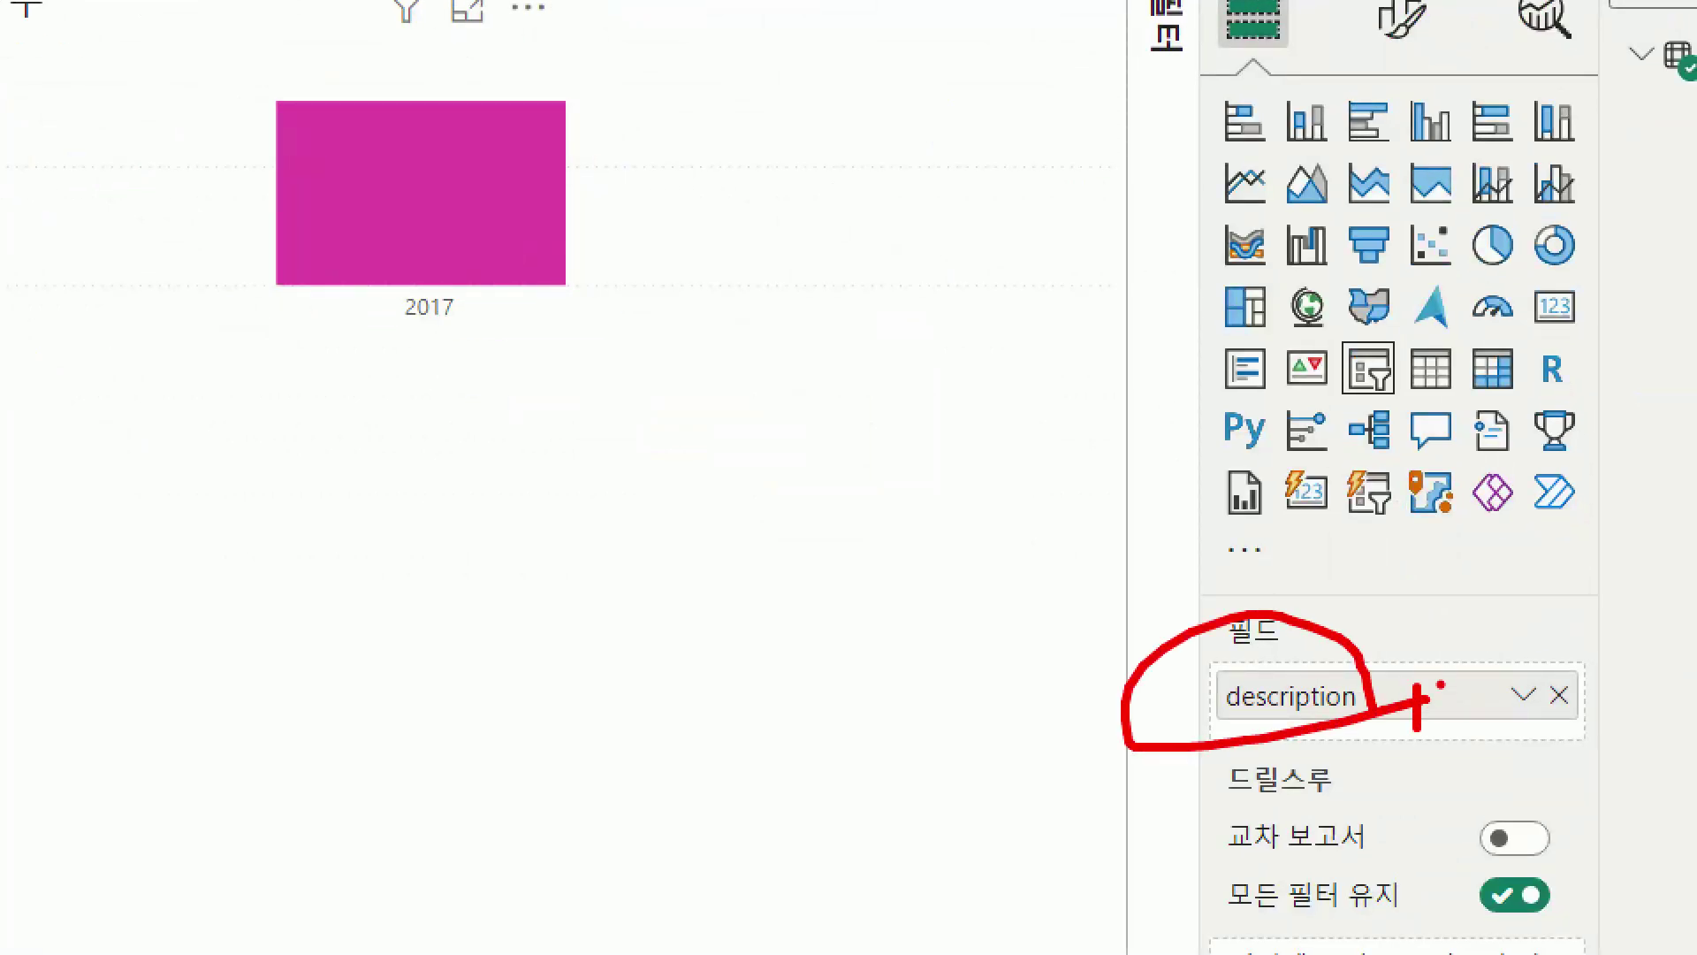
left_click(905, 221)
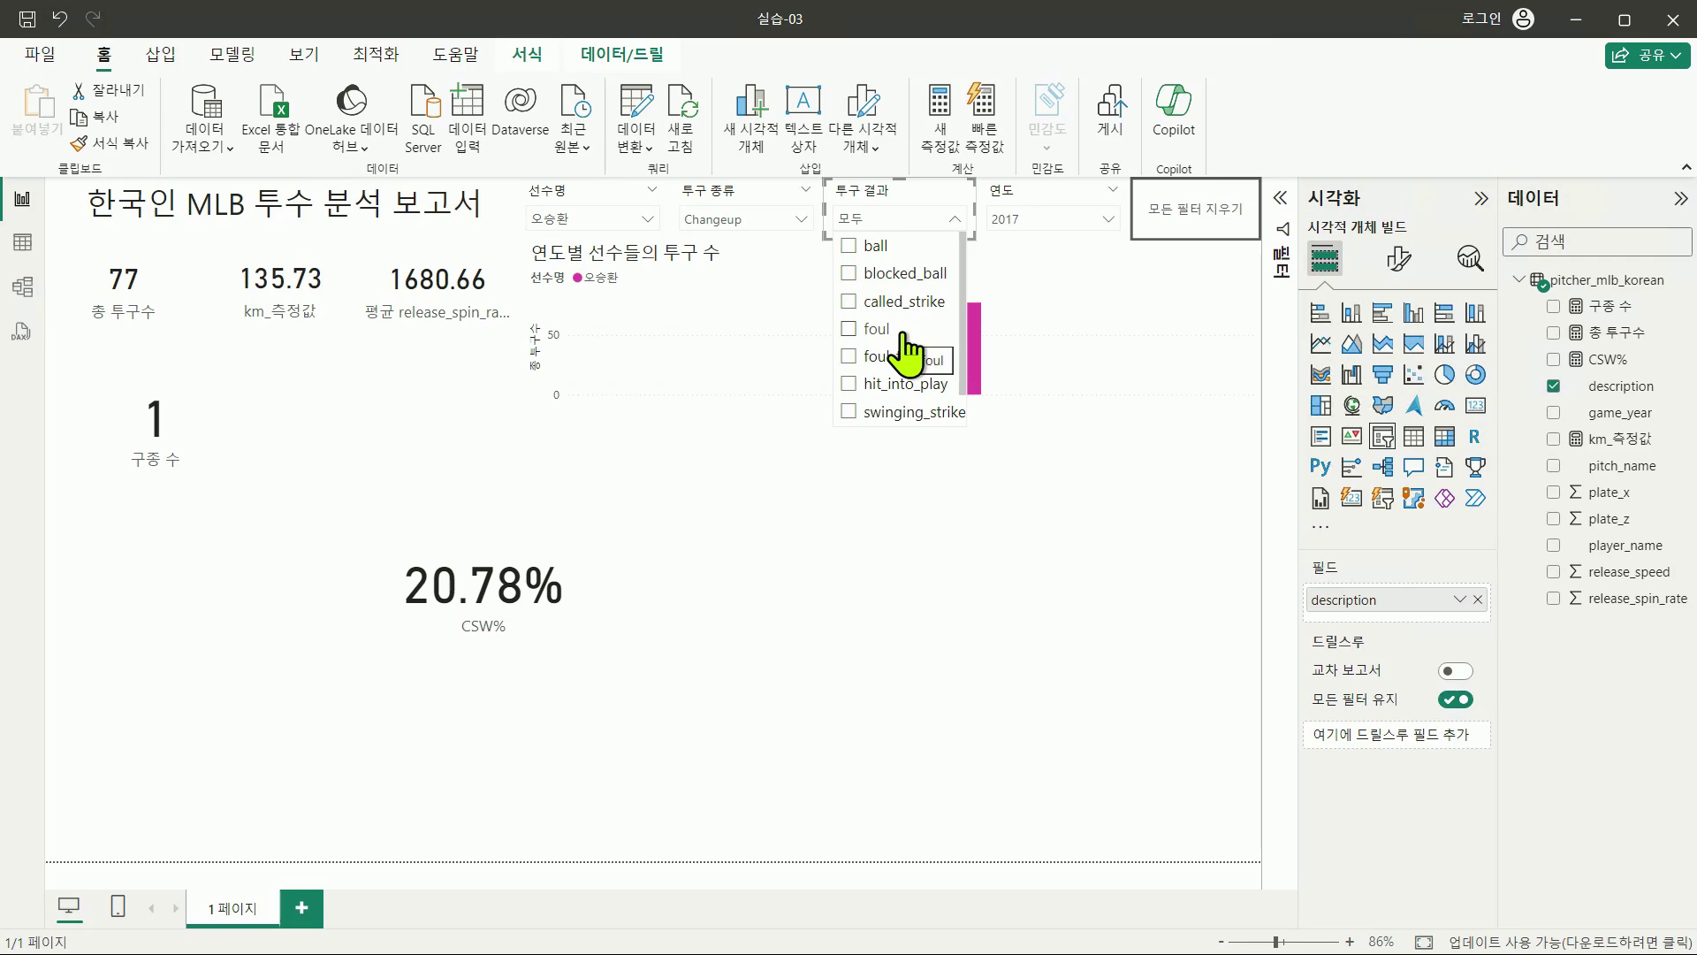
scroll(903, 340, "down", 1)
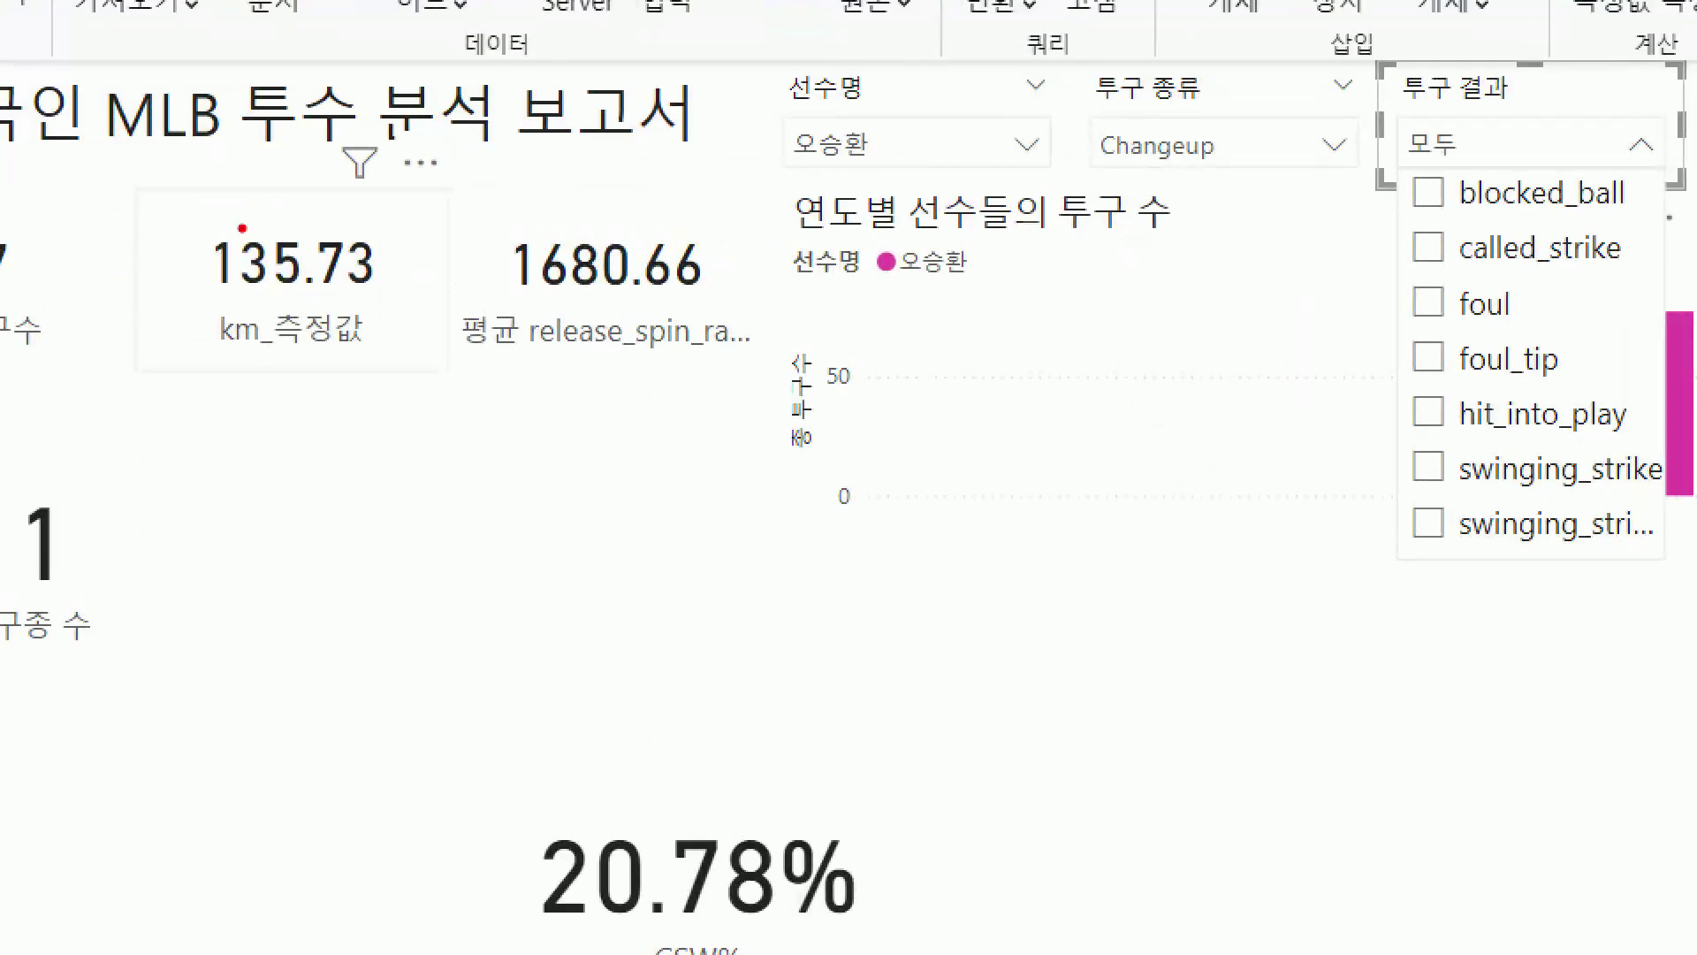
mouse_move(147, 207)
left_mouse_down()
mouse_move(406, 388)
mouse_move(392, 423)
mouse_move(411, 460)
left_mouse_up()
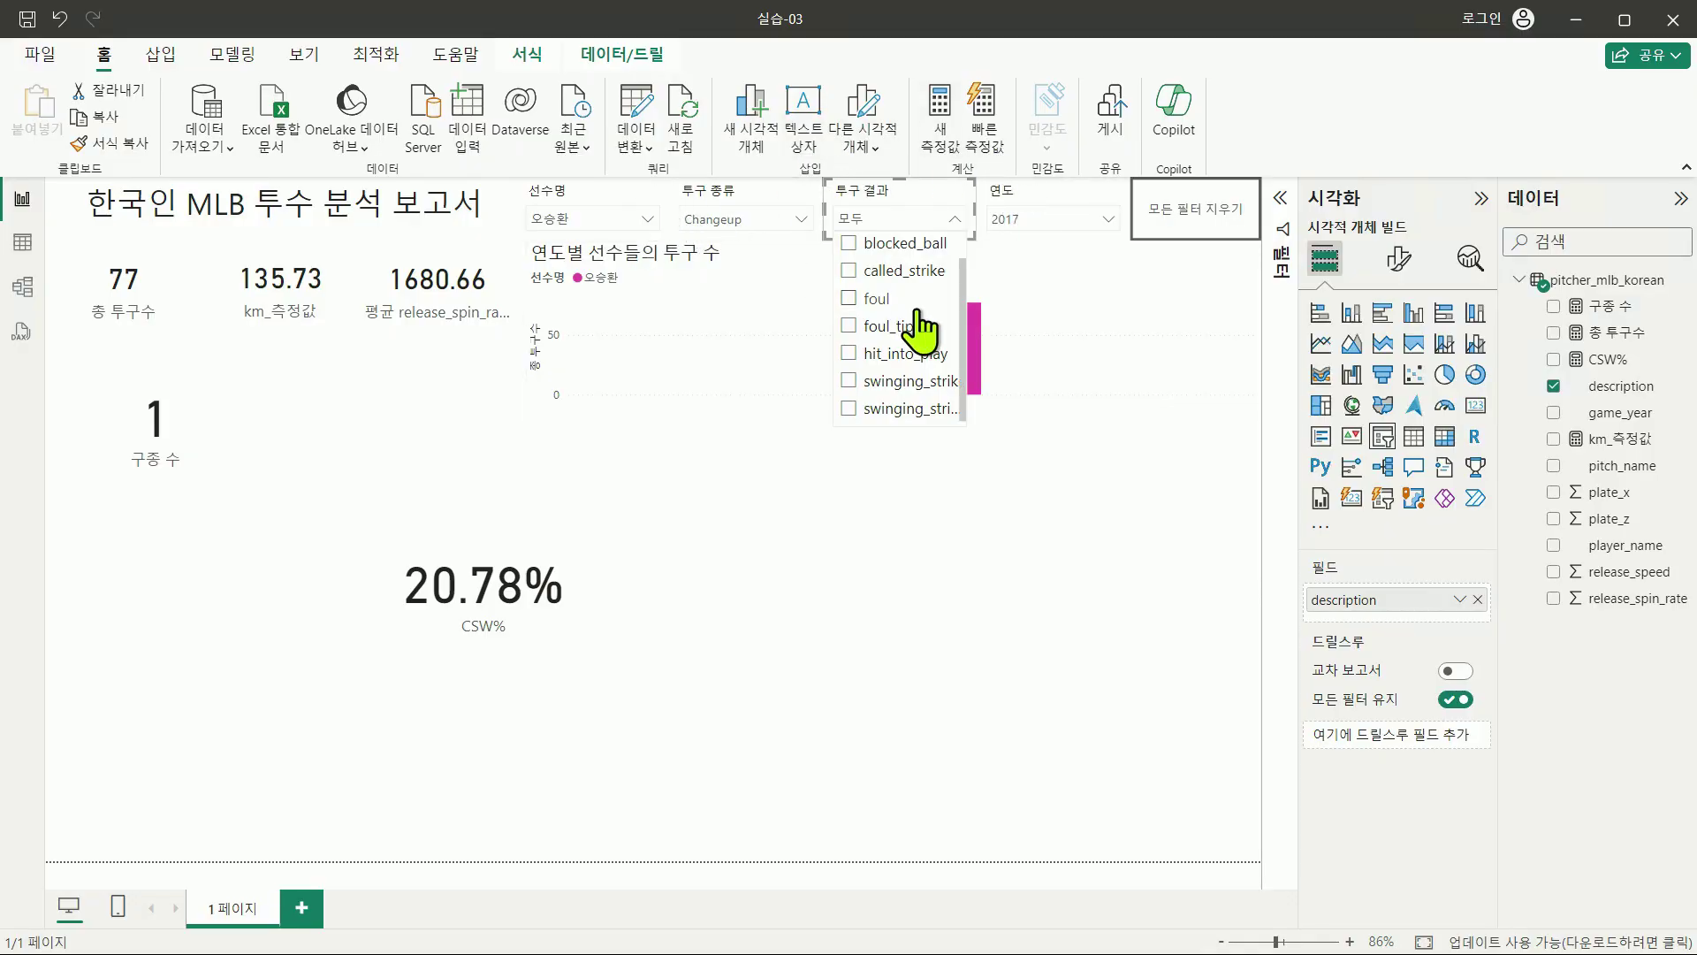
scroll(902, 331, "up", 1)
left_click(868, 328)
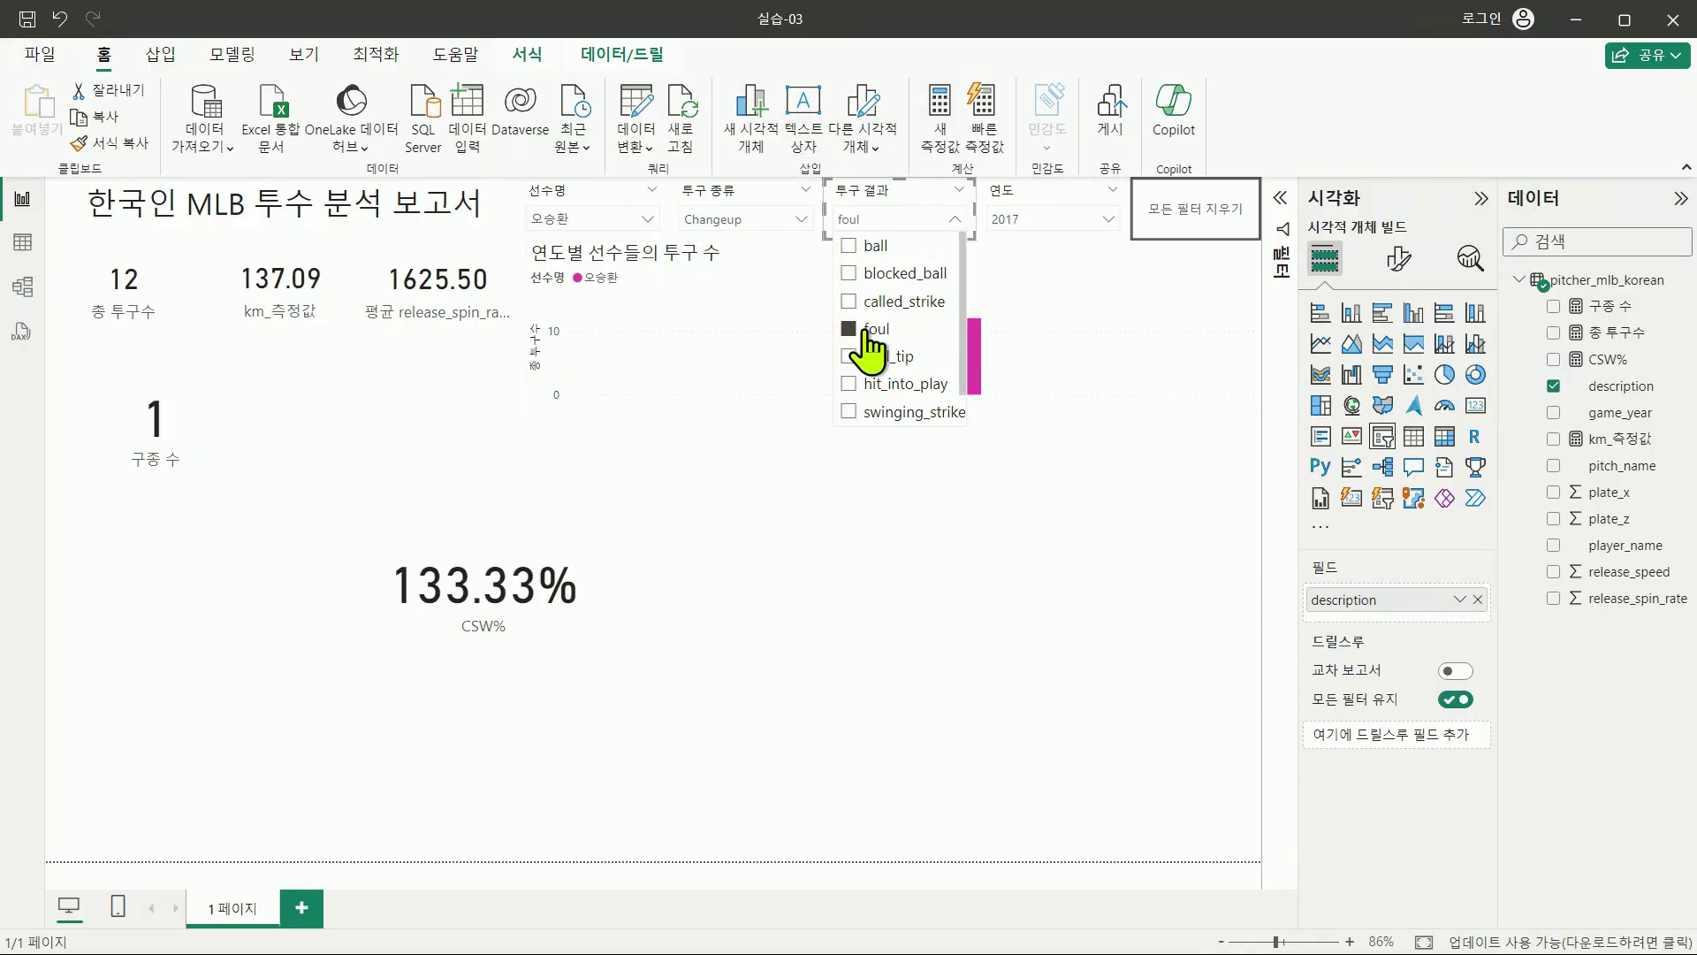
Step: Examine the 총 투구수 and km_측정값 cards under the foul filter and collapse the 투구 결과 slicer list
key("ctrl+1")
left_click_drag(257, 335, 229, 363)
left_click_drag(521, 252, 530, 257)
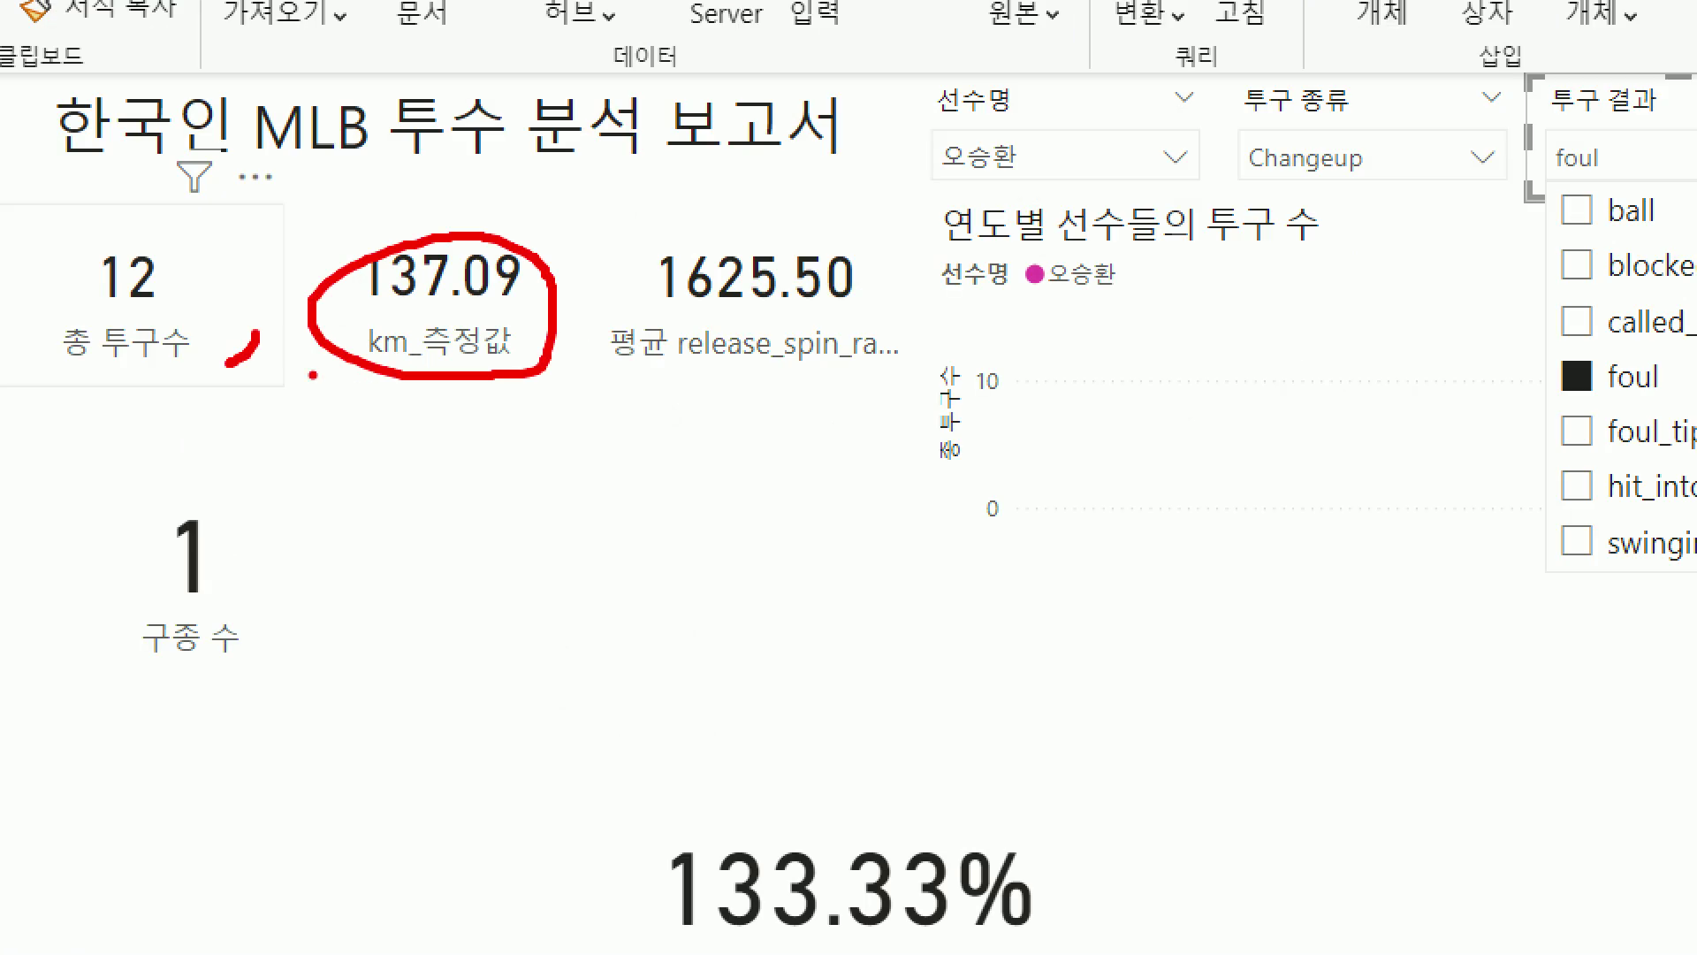
mouse_move(229, 363)
left_mouse_down()
mouse_move(44, 380)
mouse_move(131, 202)
mouse_move(238, 323)
left_mouse_up()
mouse_move(339, 305)
left_mouse_down()
mouse_move(332, 342)
mouse_move(347, 343)
left_mouse_up()
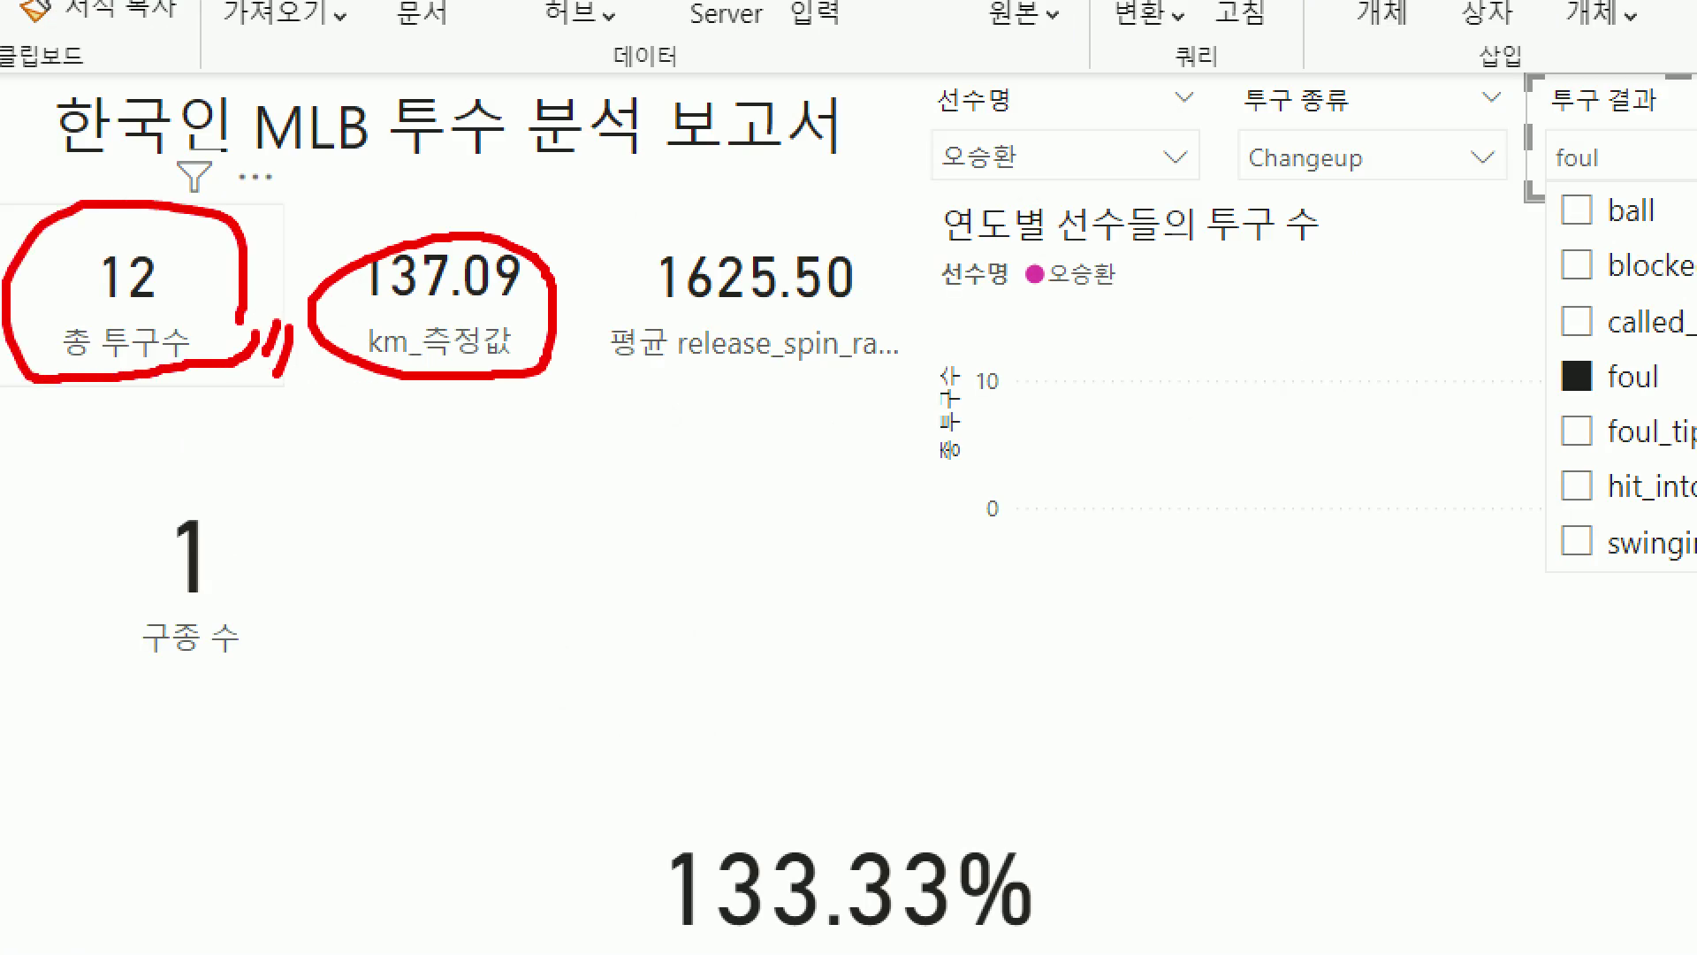
key("Escape")
left_click(894, 223)
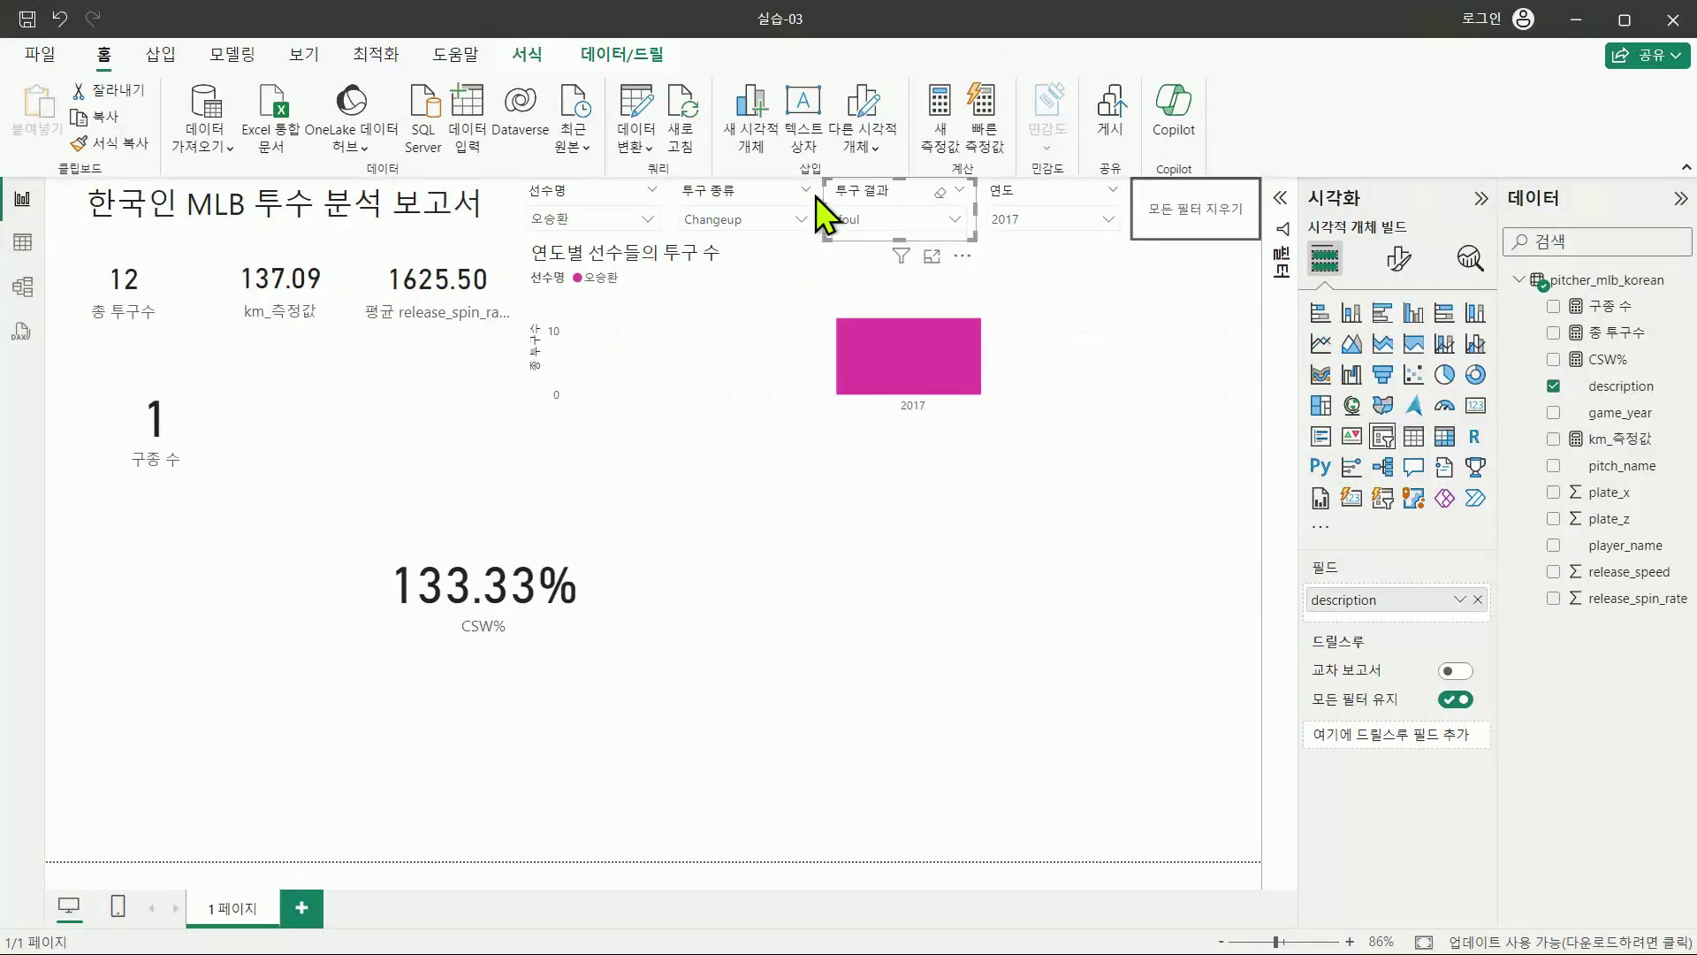
Step: Examine the 총 투구수, km_측정값 and 평균 release_spin_rate cards and the CSW% card under the foul filter
key("ctrl+1")
left_click_drag(168, 131, 1461, 335)
key("Escape")
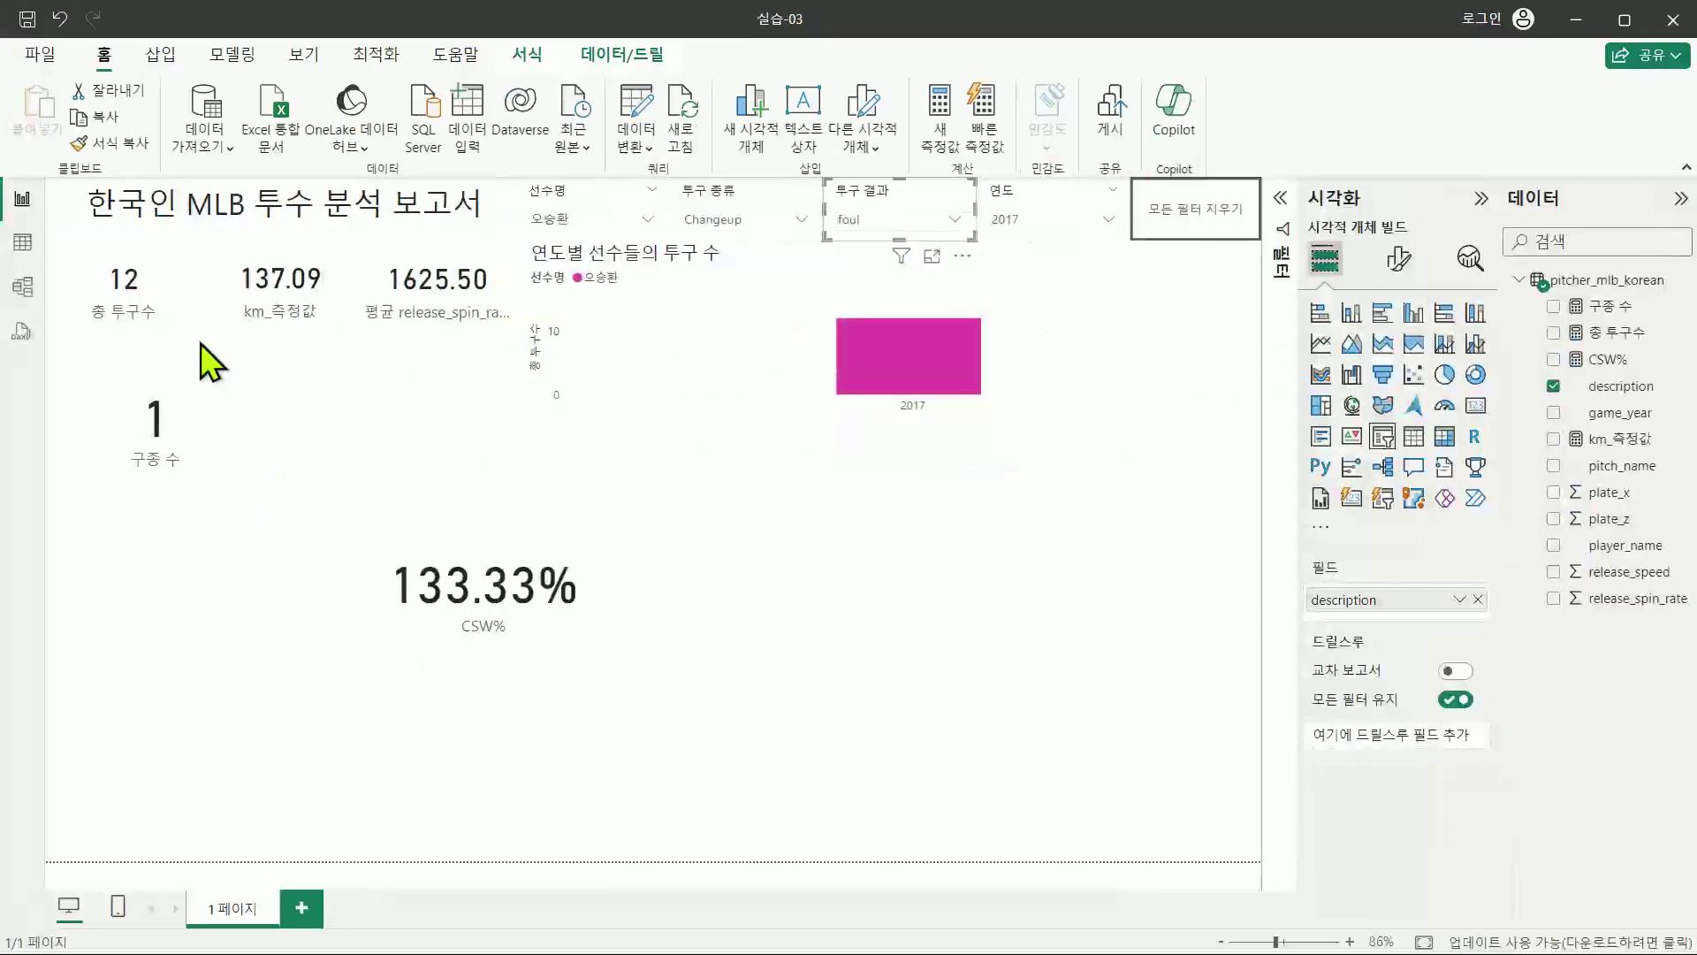
key("ctrl+1")
mouse_move(142, 208)
left_mouse_down()
mouse_move(747, 383)
mouse_move(1013, 395)
left_mouse_up()
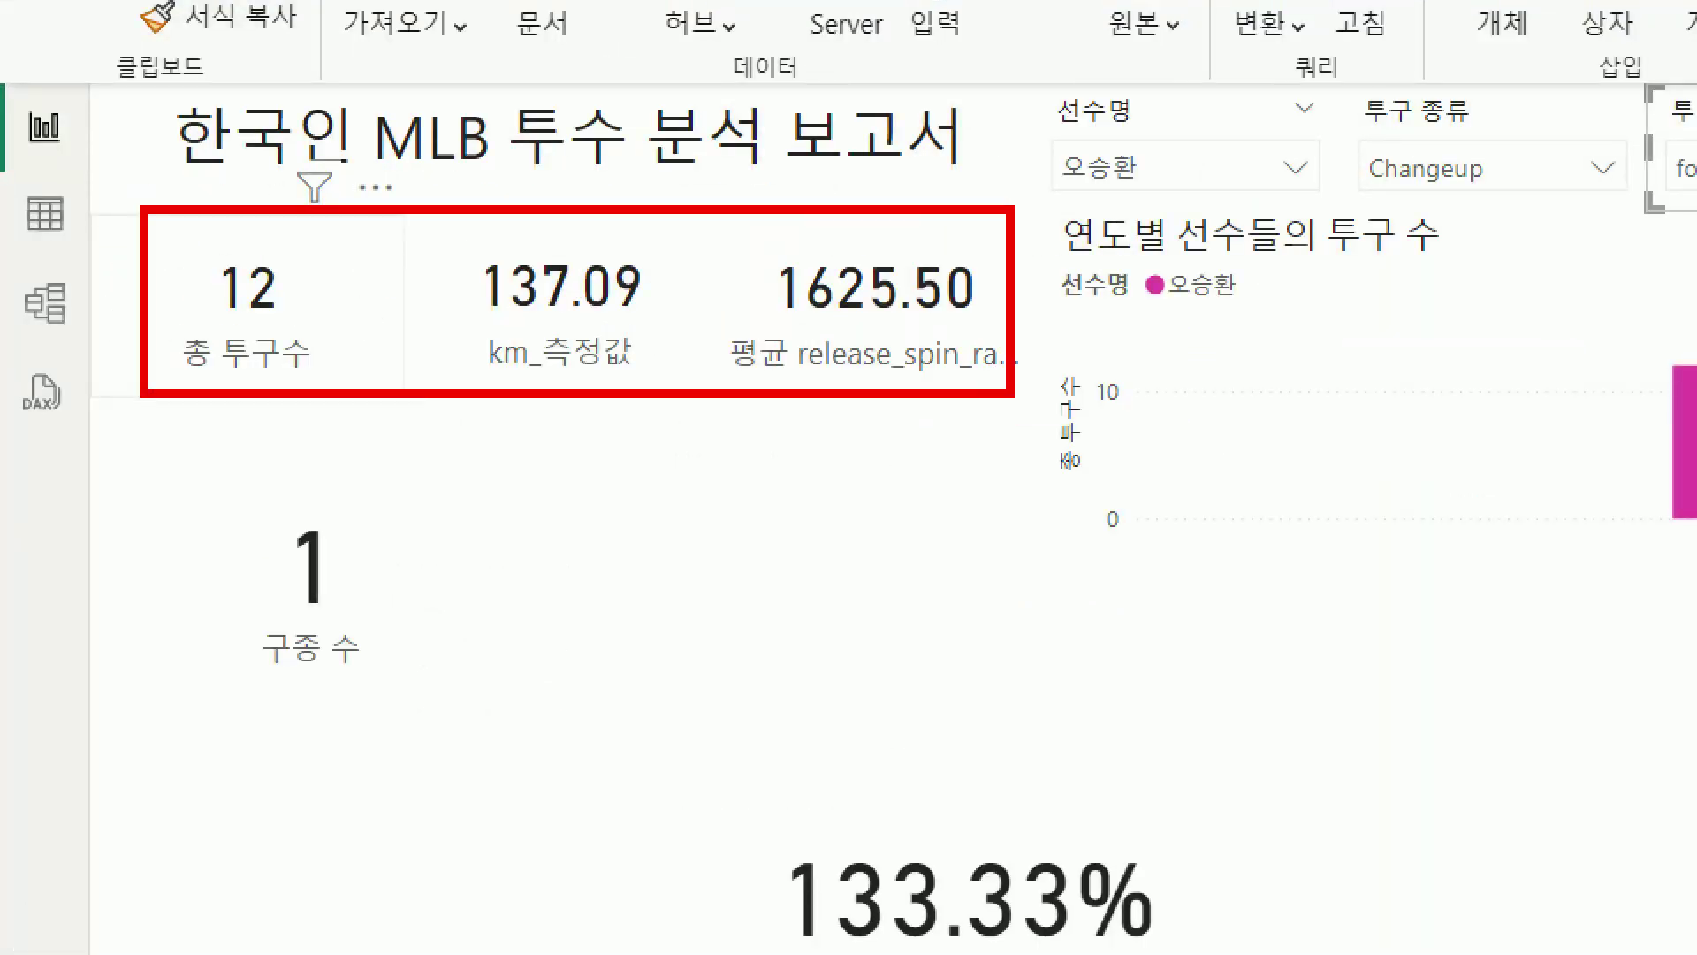
key("Escape")
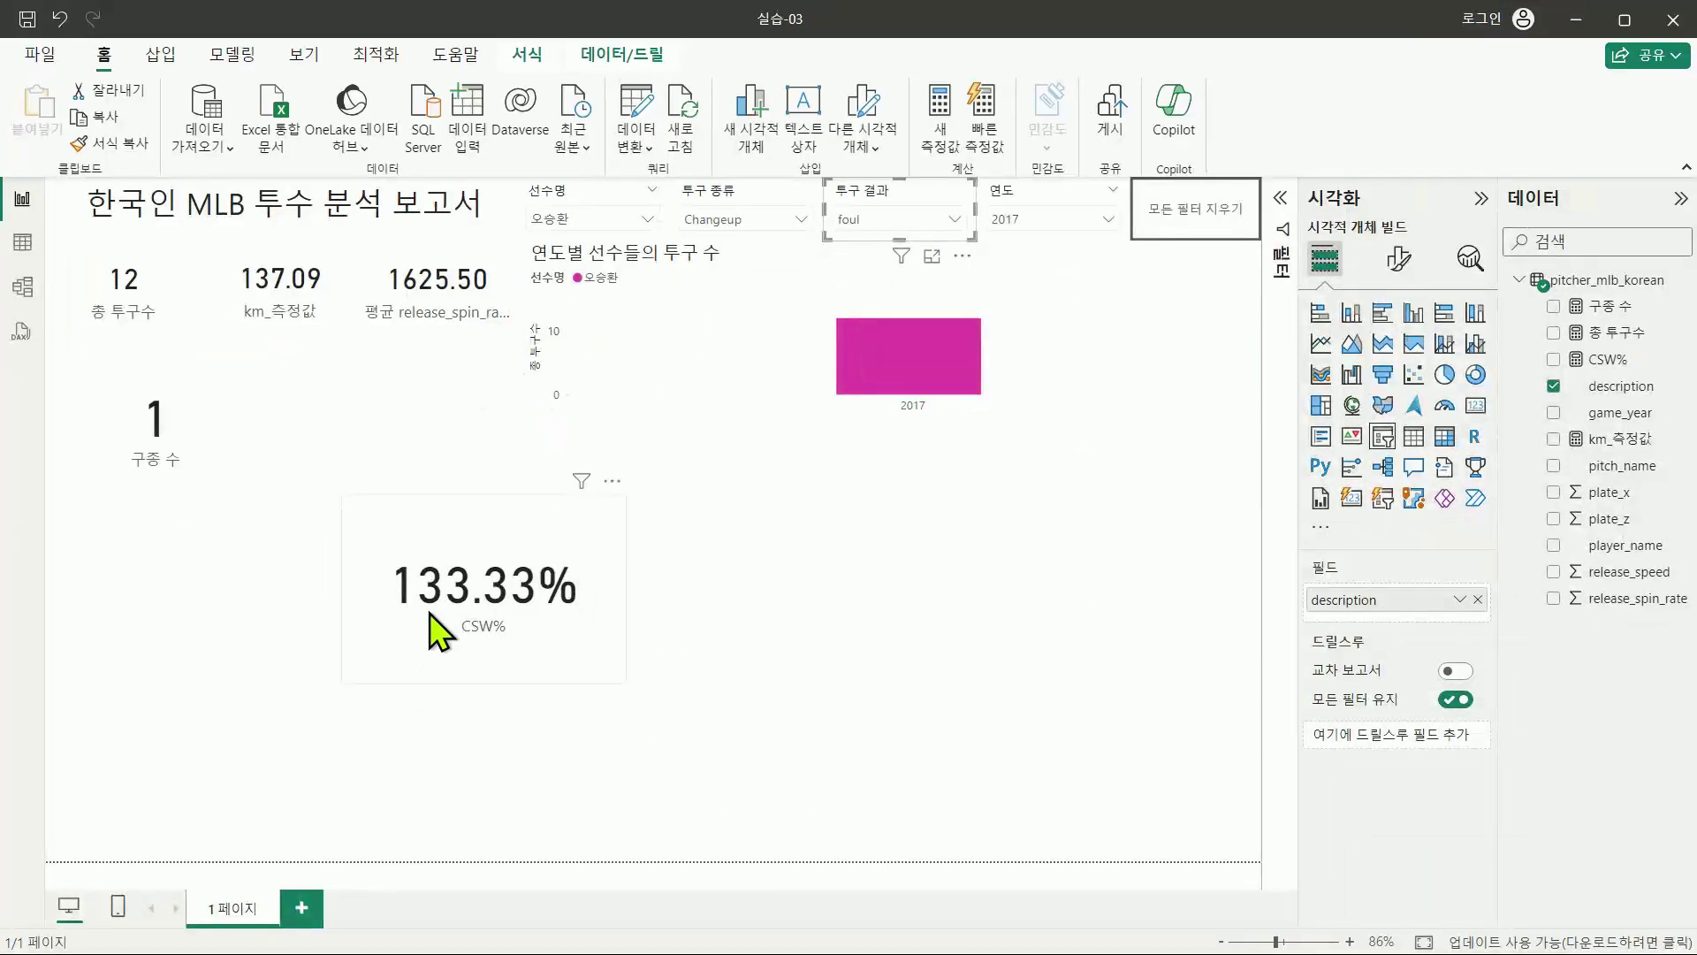
key("ctrl+1")
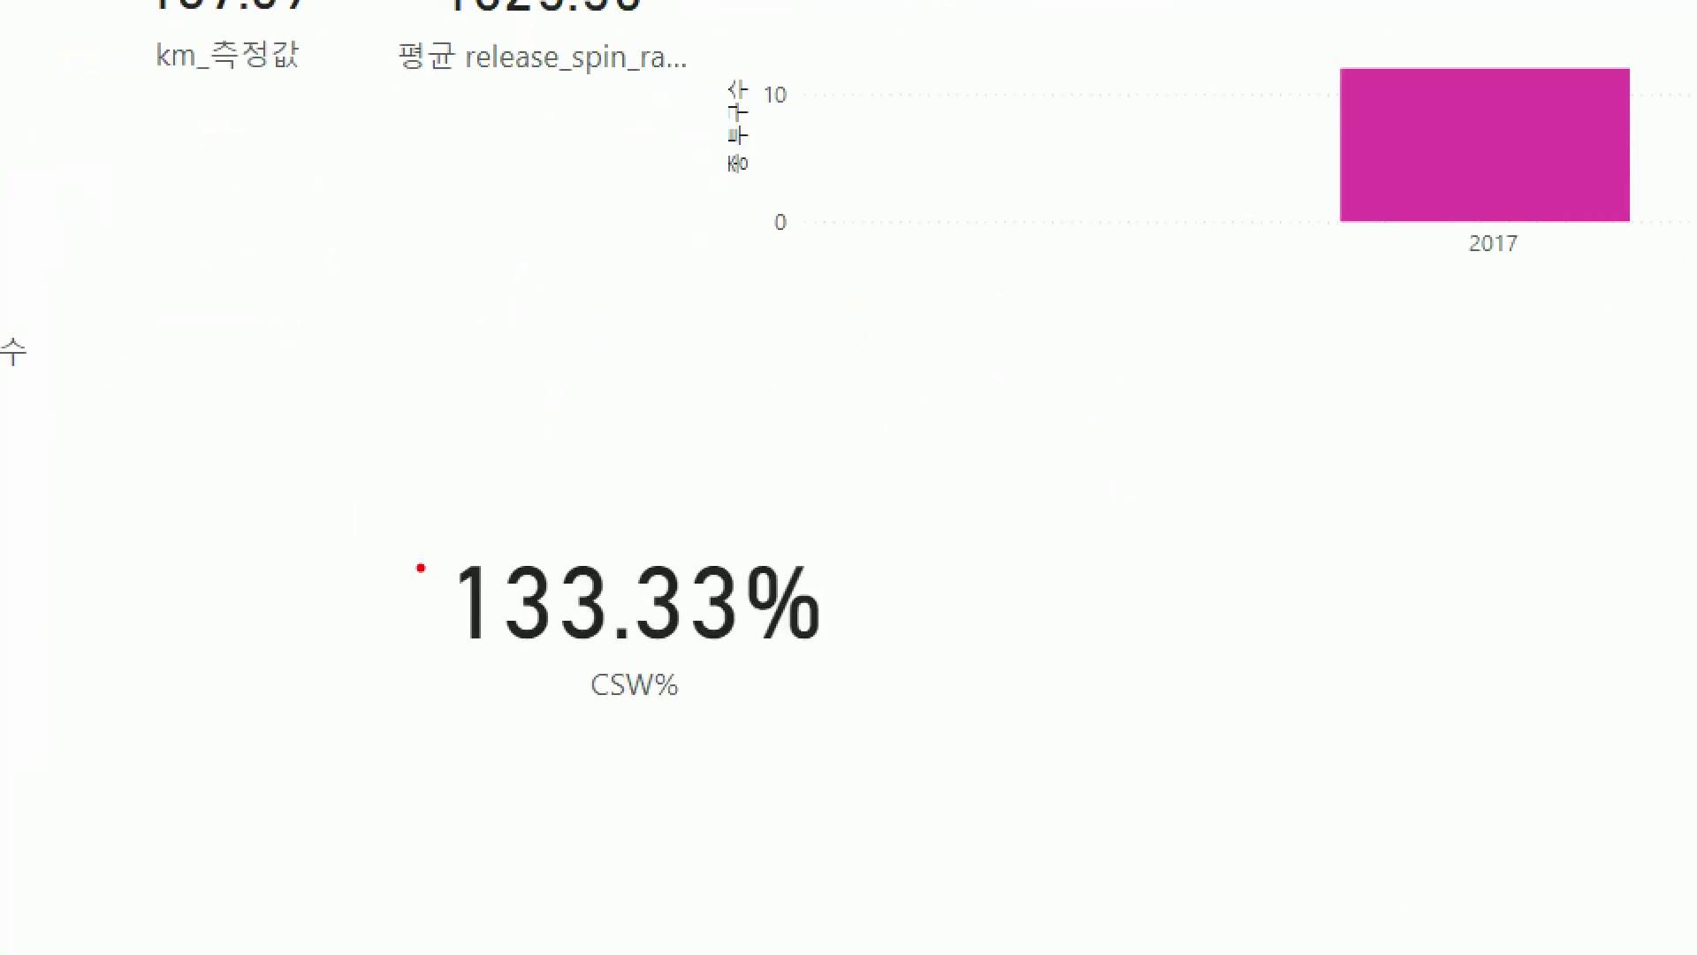
left_click_drag(406, 480, 874, 719)
left_click_drag(712, 511, 862, 254)
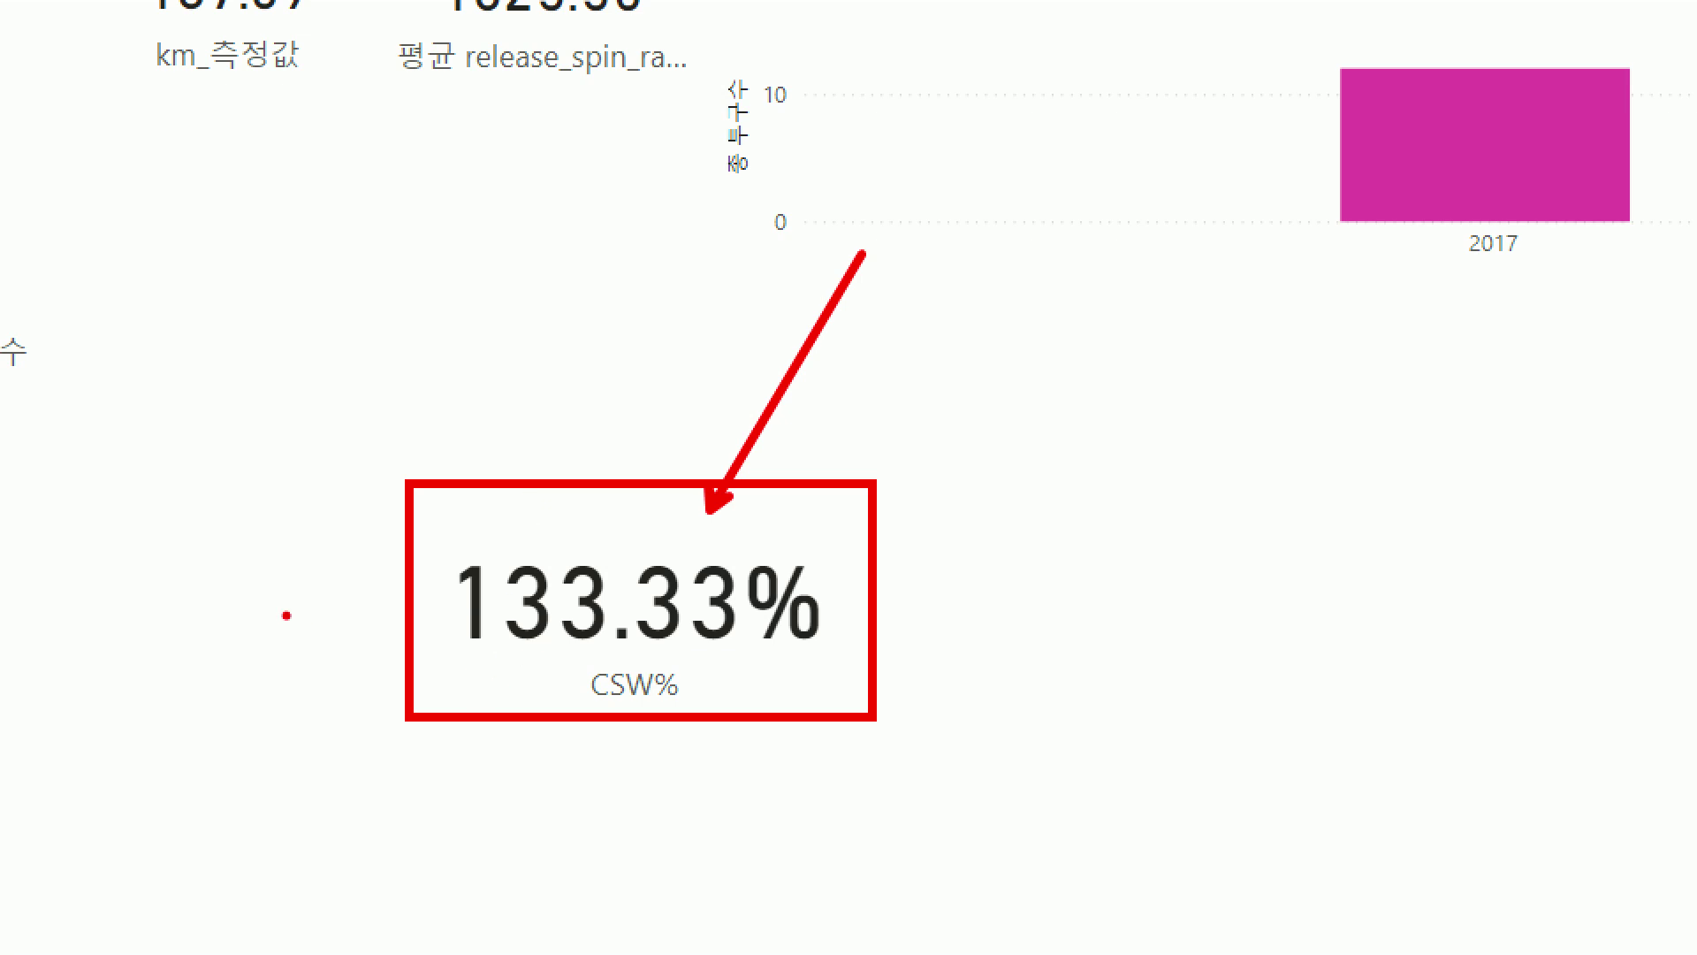
key("Escape")
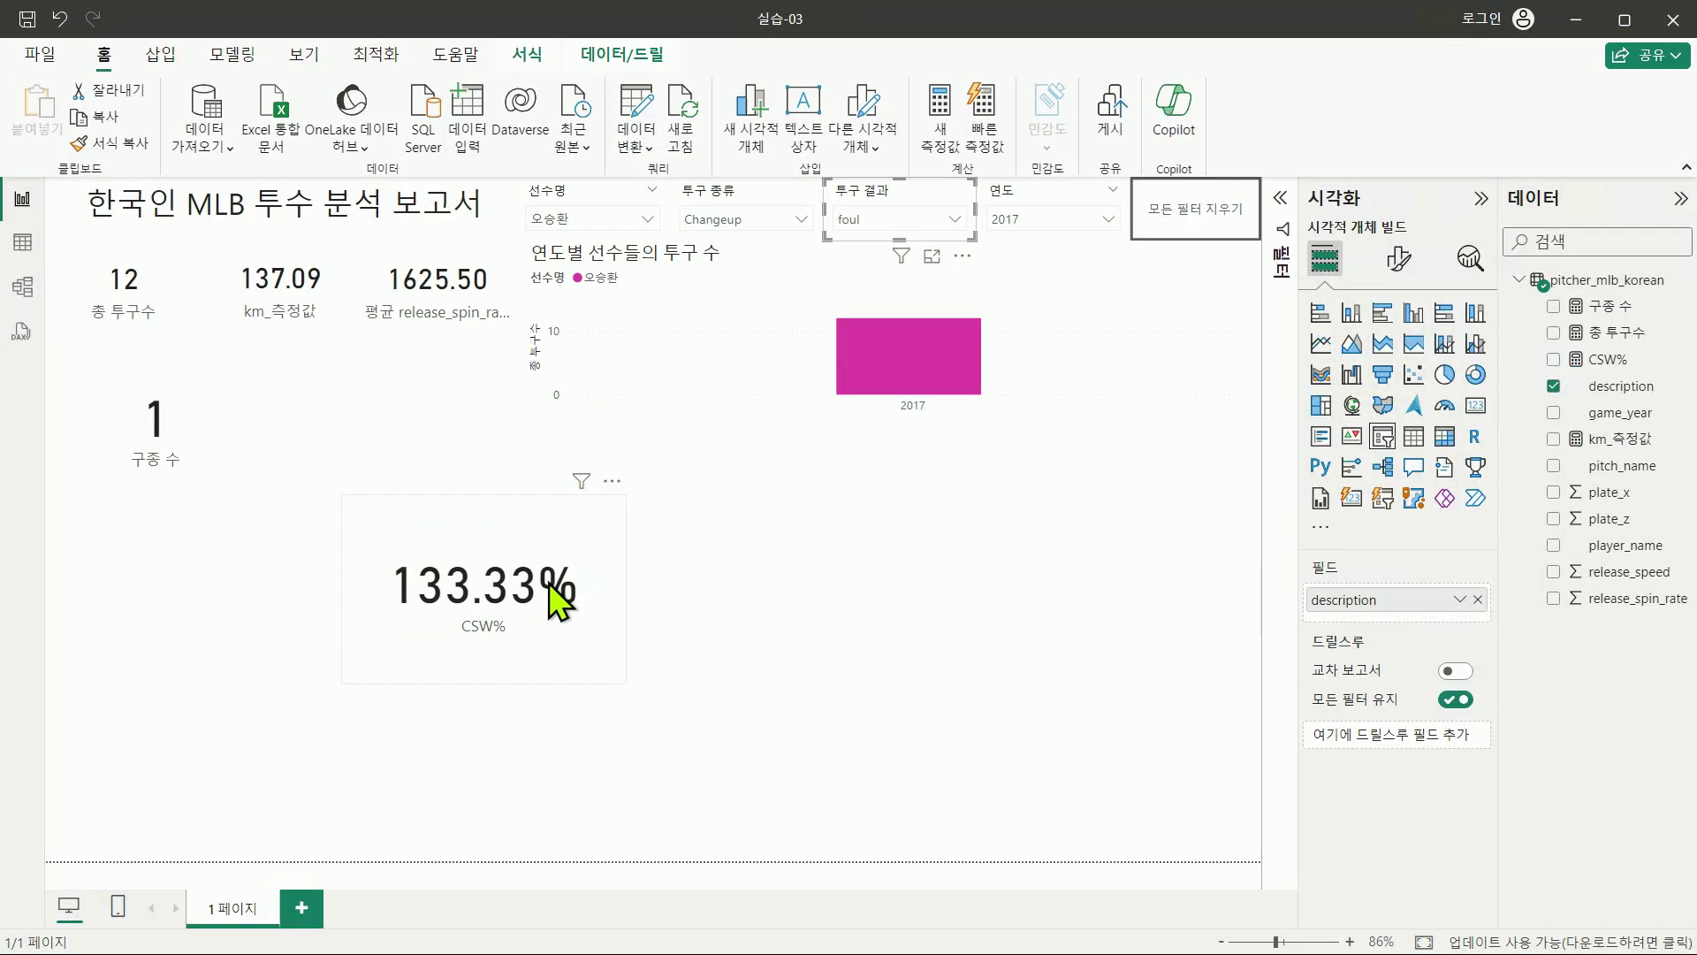
Step: Show the full DAX formula of the CSW% measure and examine its CALCULATE numerator and COUNTROWS denominator
left_click(1613, 363)
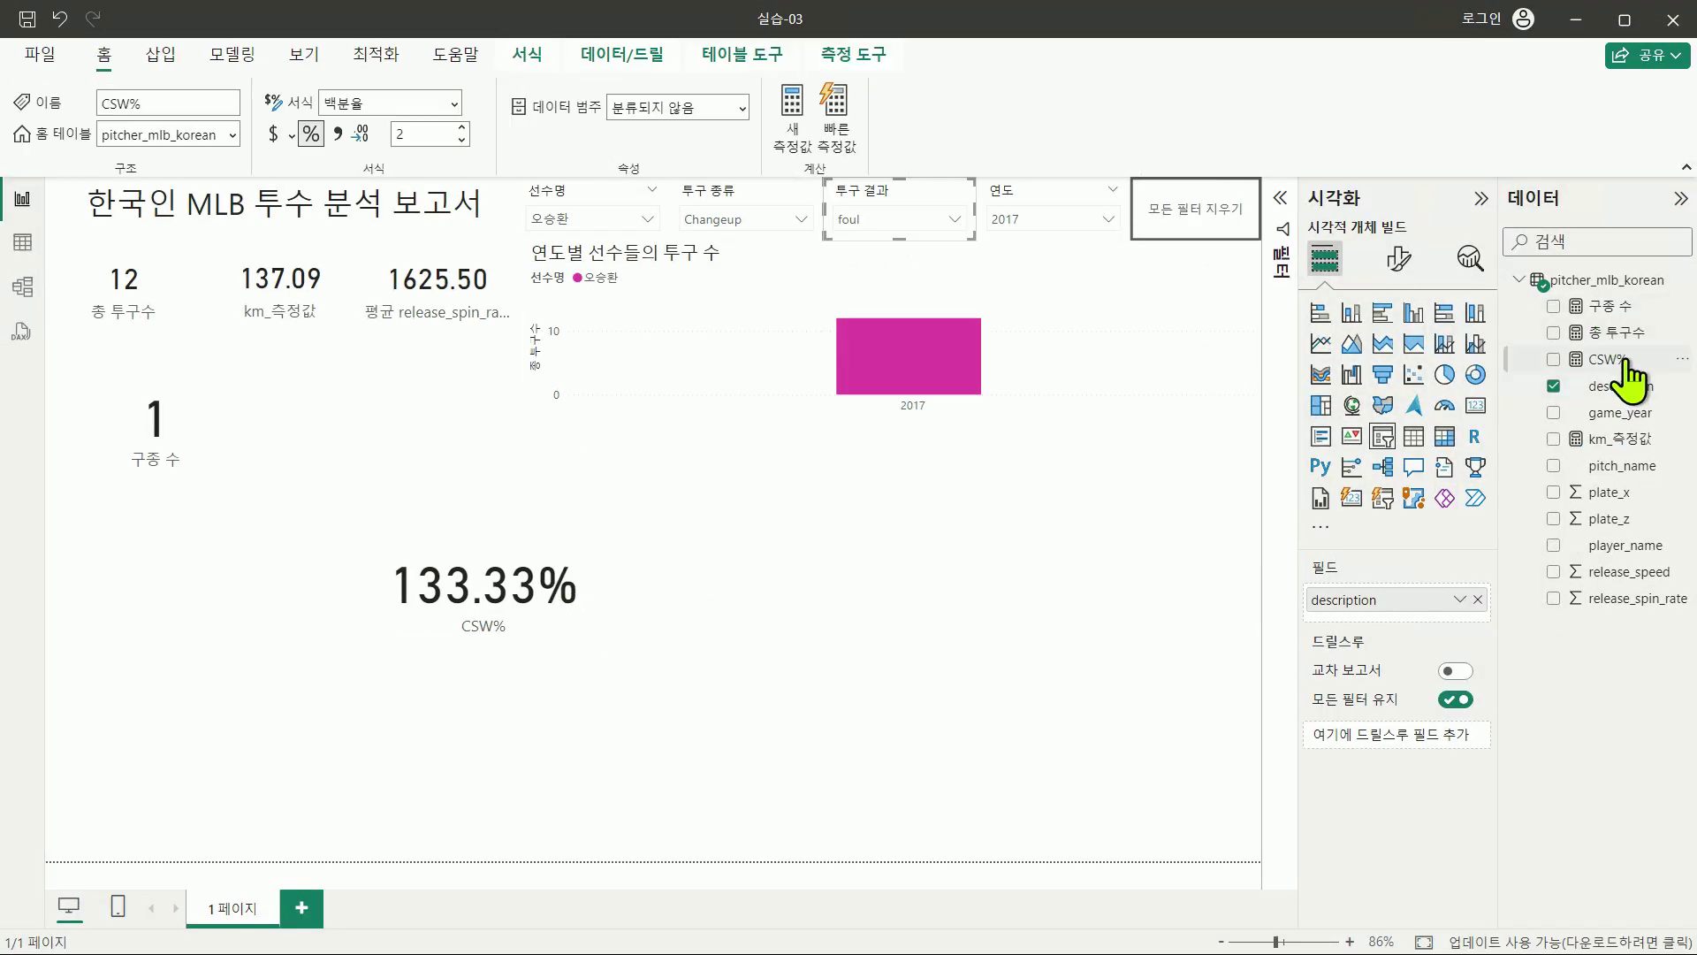
left_click(1279, 212)
key("ctrl+1")
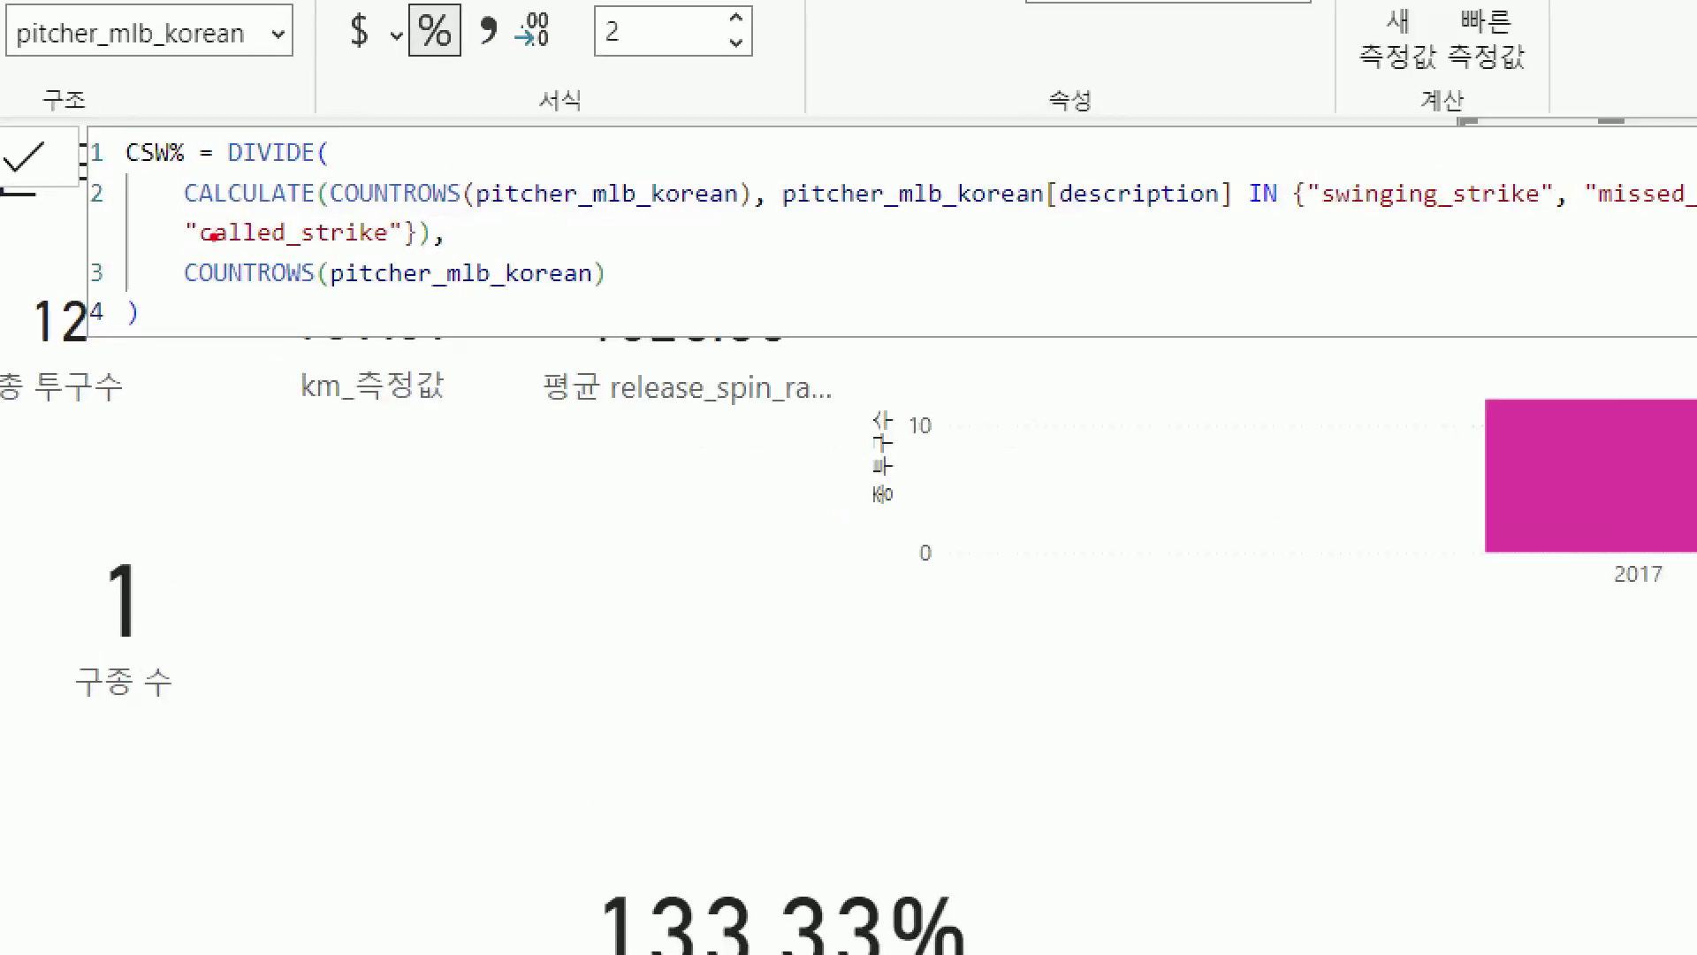
left_click_drag(194, 303, 595, 302)
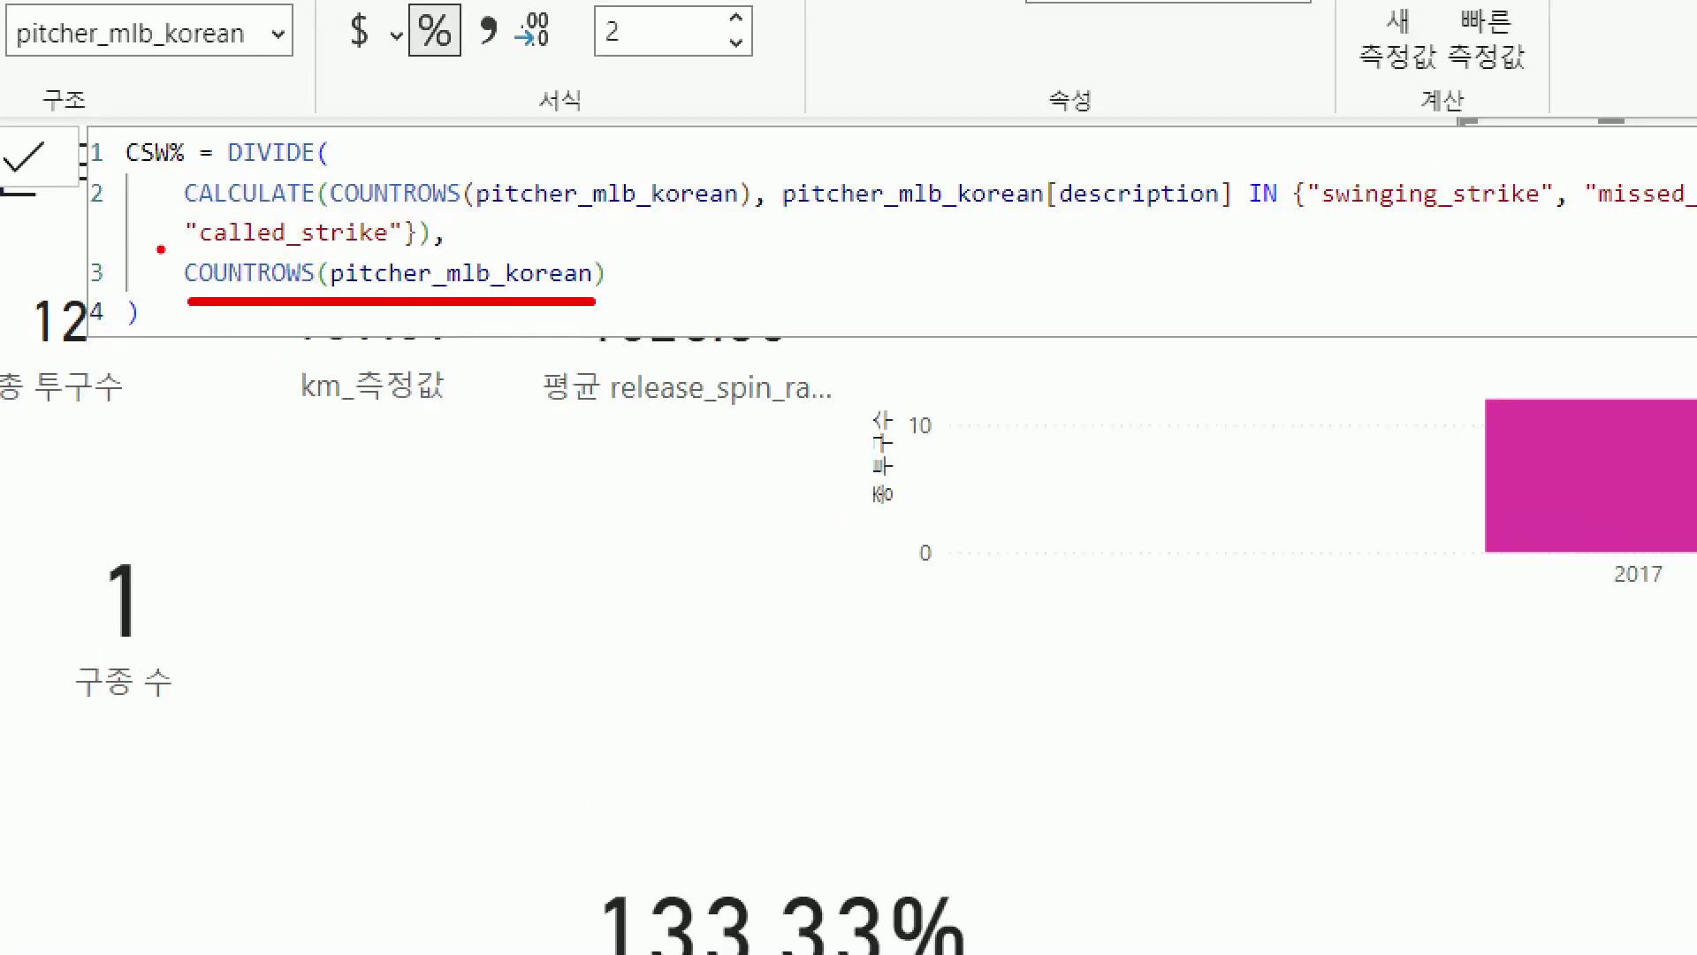
left_click_drag(200, 210, 326, 209)
mouse_move(163, 247)
left_mouse_down()
mouse_move(633, 306)
mouse_move(629, 320)
left_mouse_up()
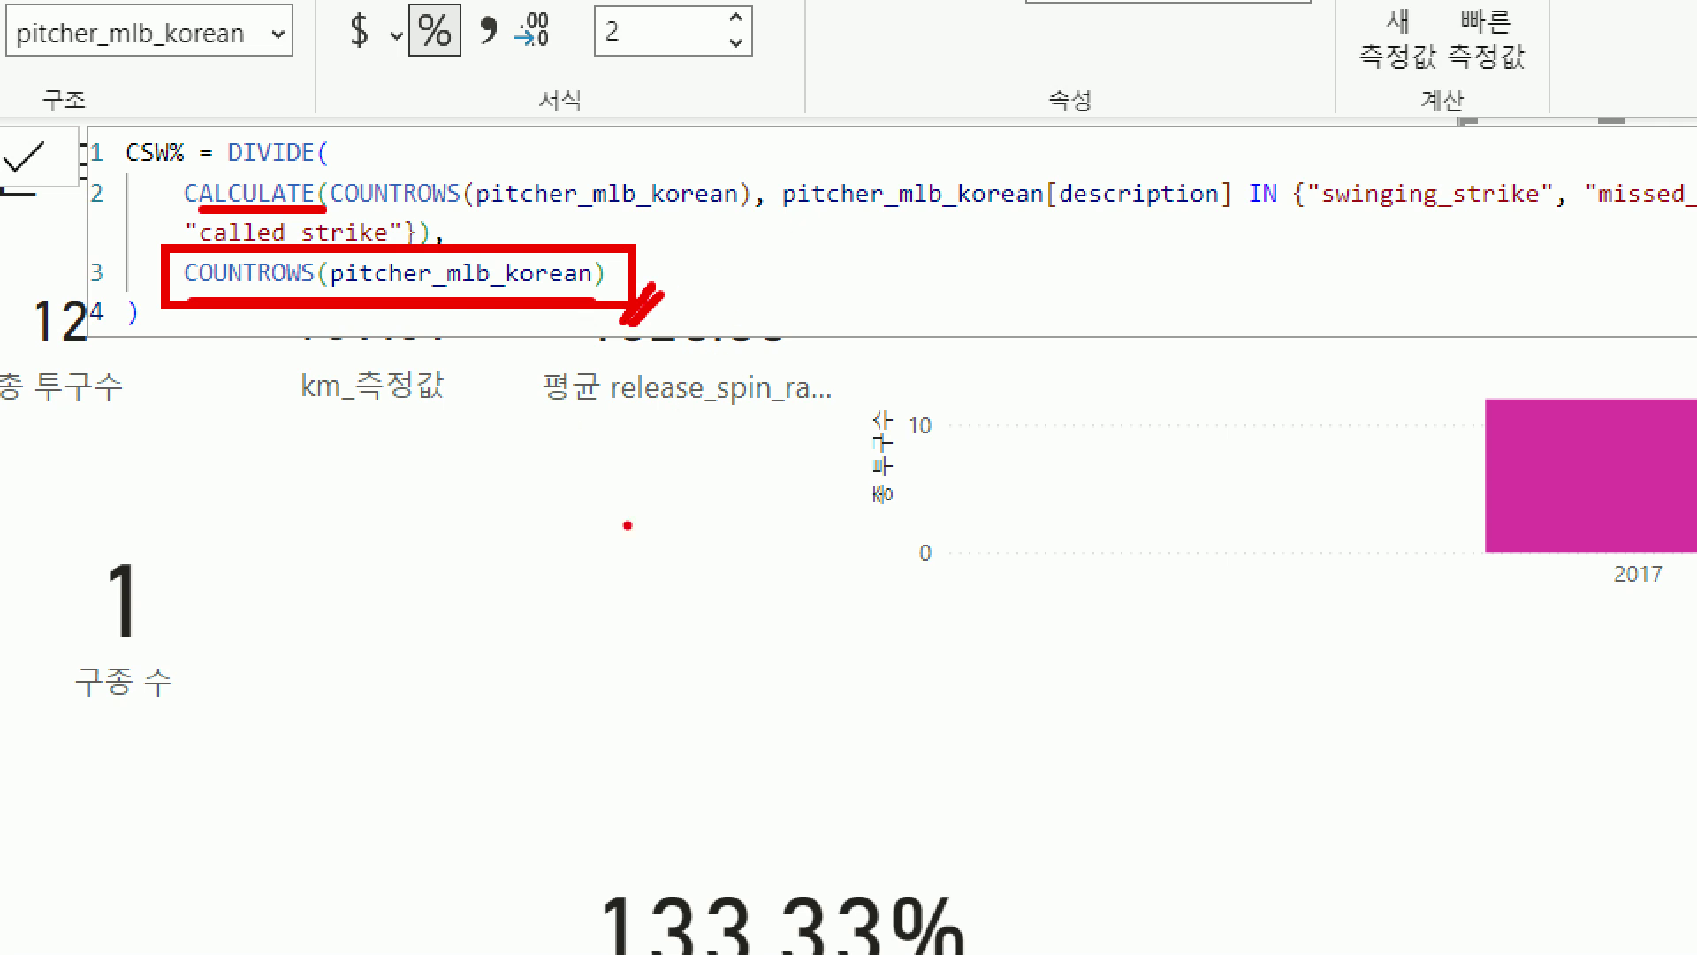
key("Escape")
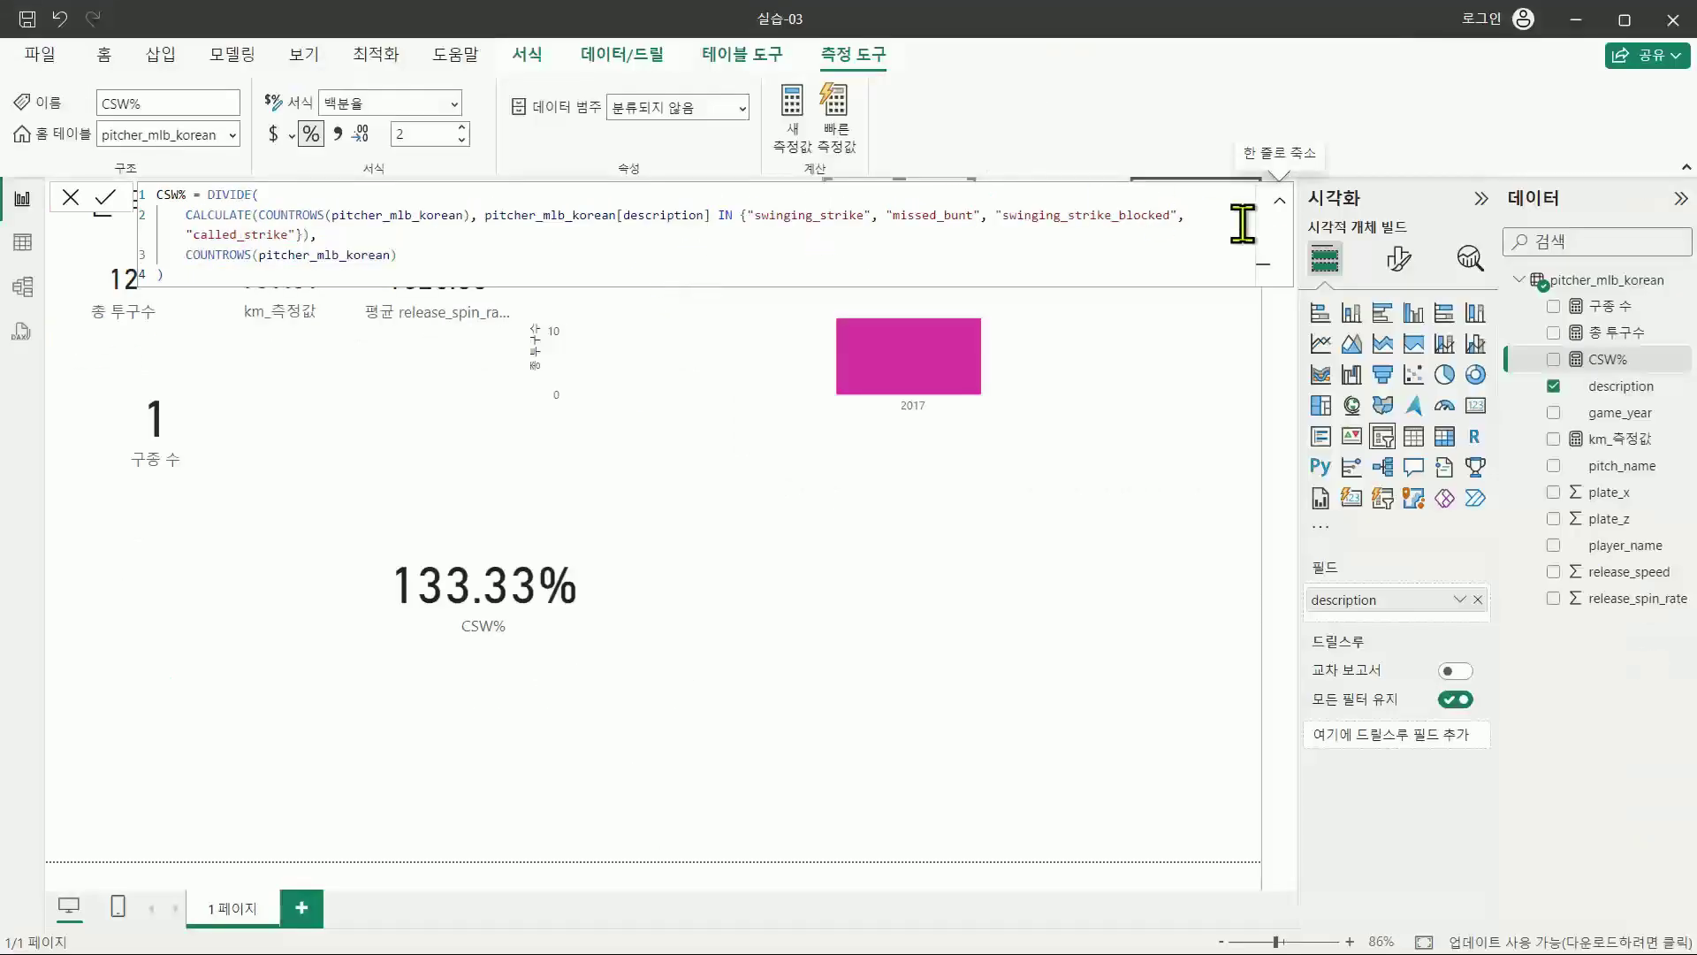
Step: Compare the foul selection in the 투구 결과 slicer with the COUNTROWS(pitcher_mlb_korean) denominator of the CSW% formula
left_click(1279, 199)
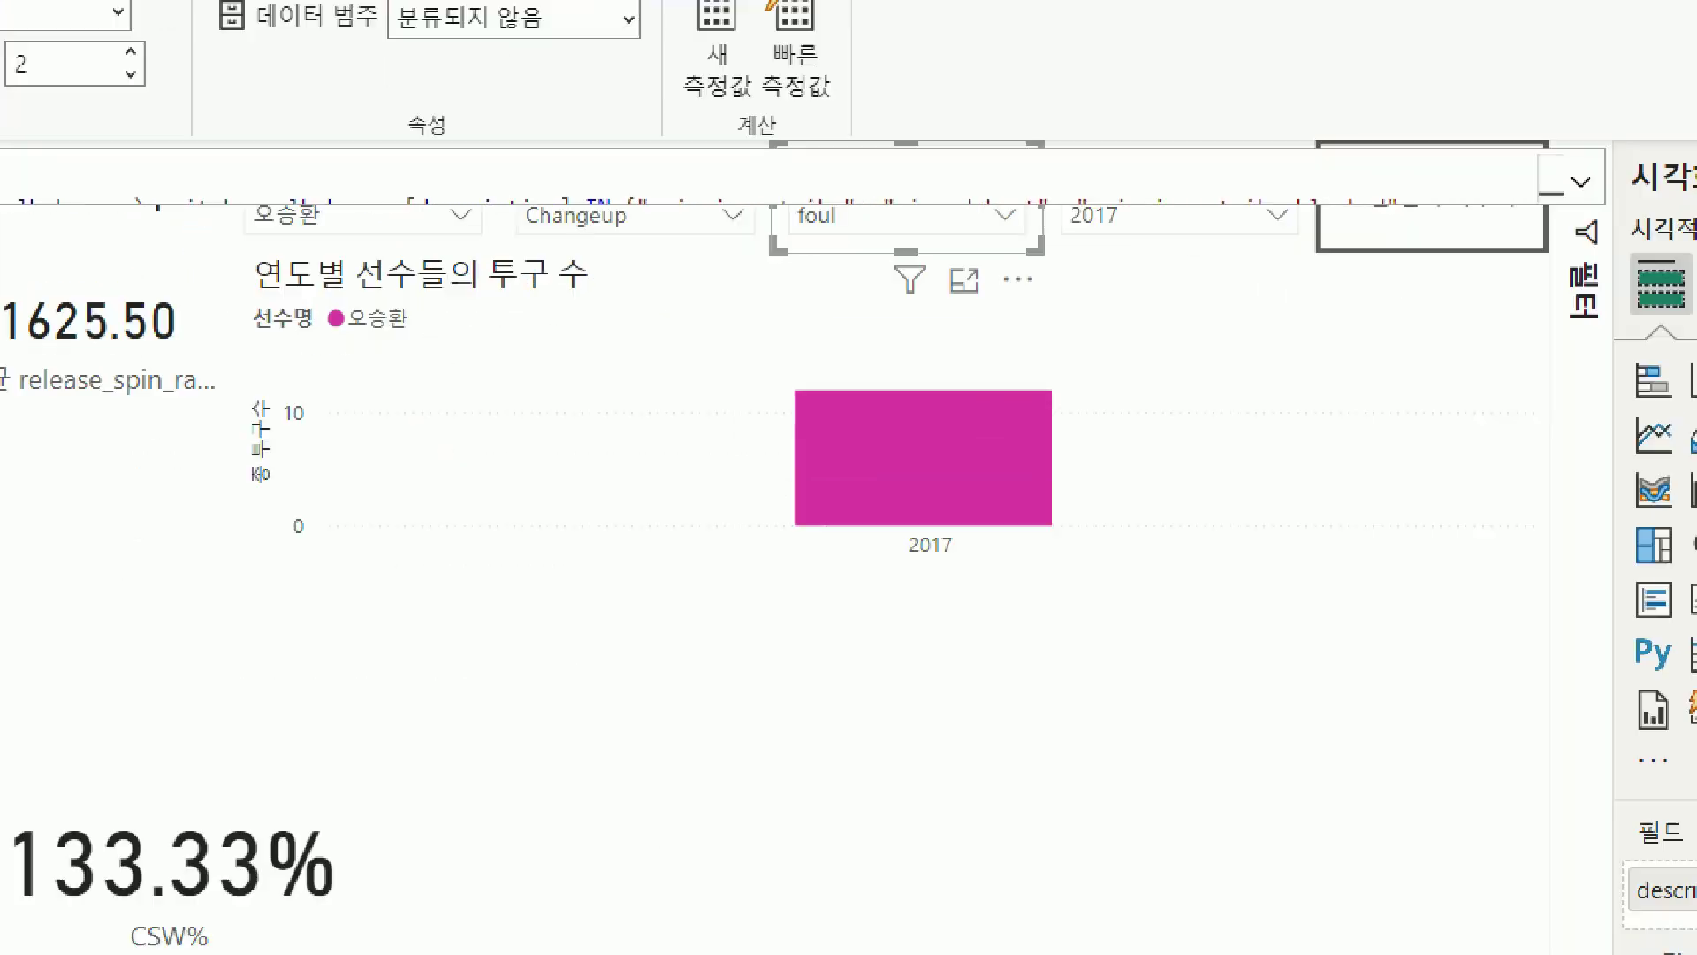
left_click_drag(854, 234, 836, 288)
left_click_drag(783, 355, 780, 362)
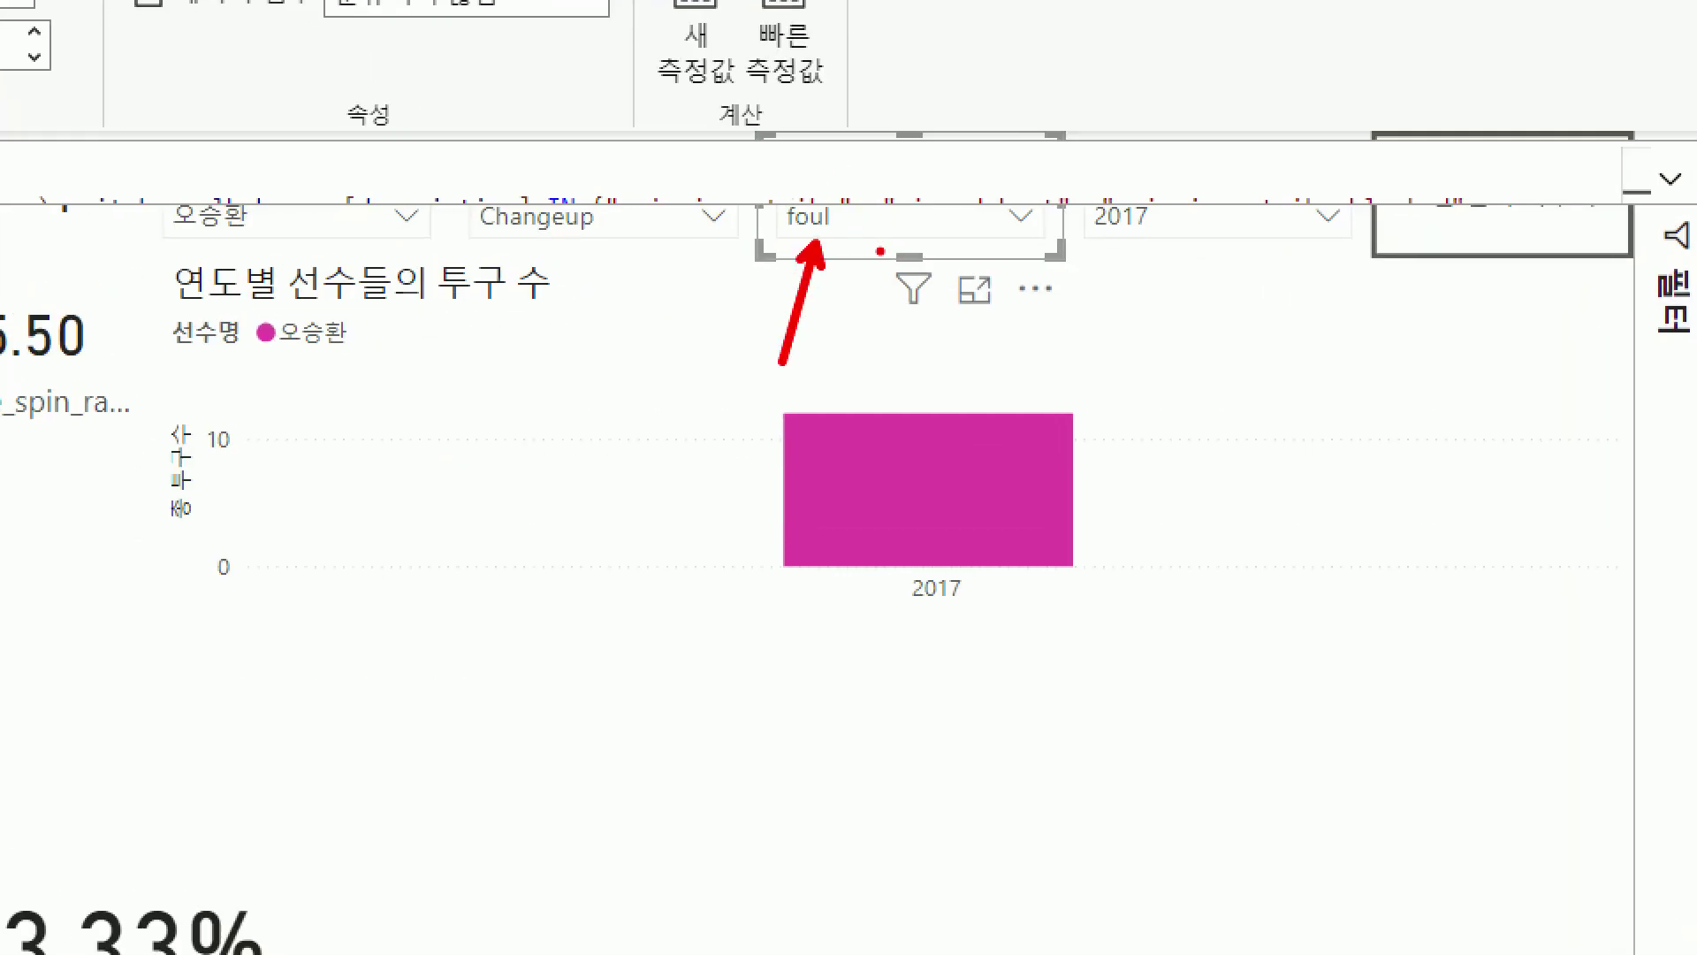
key("Escape")
left_click(1669, 178)
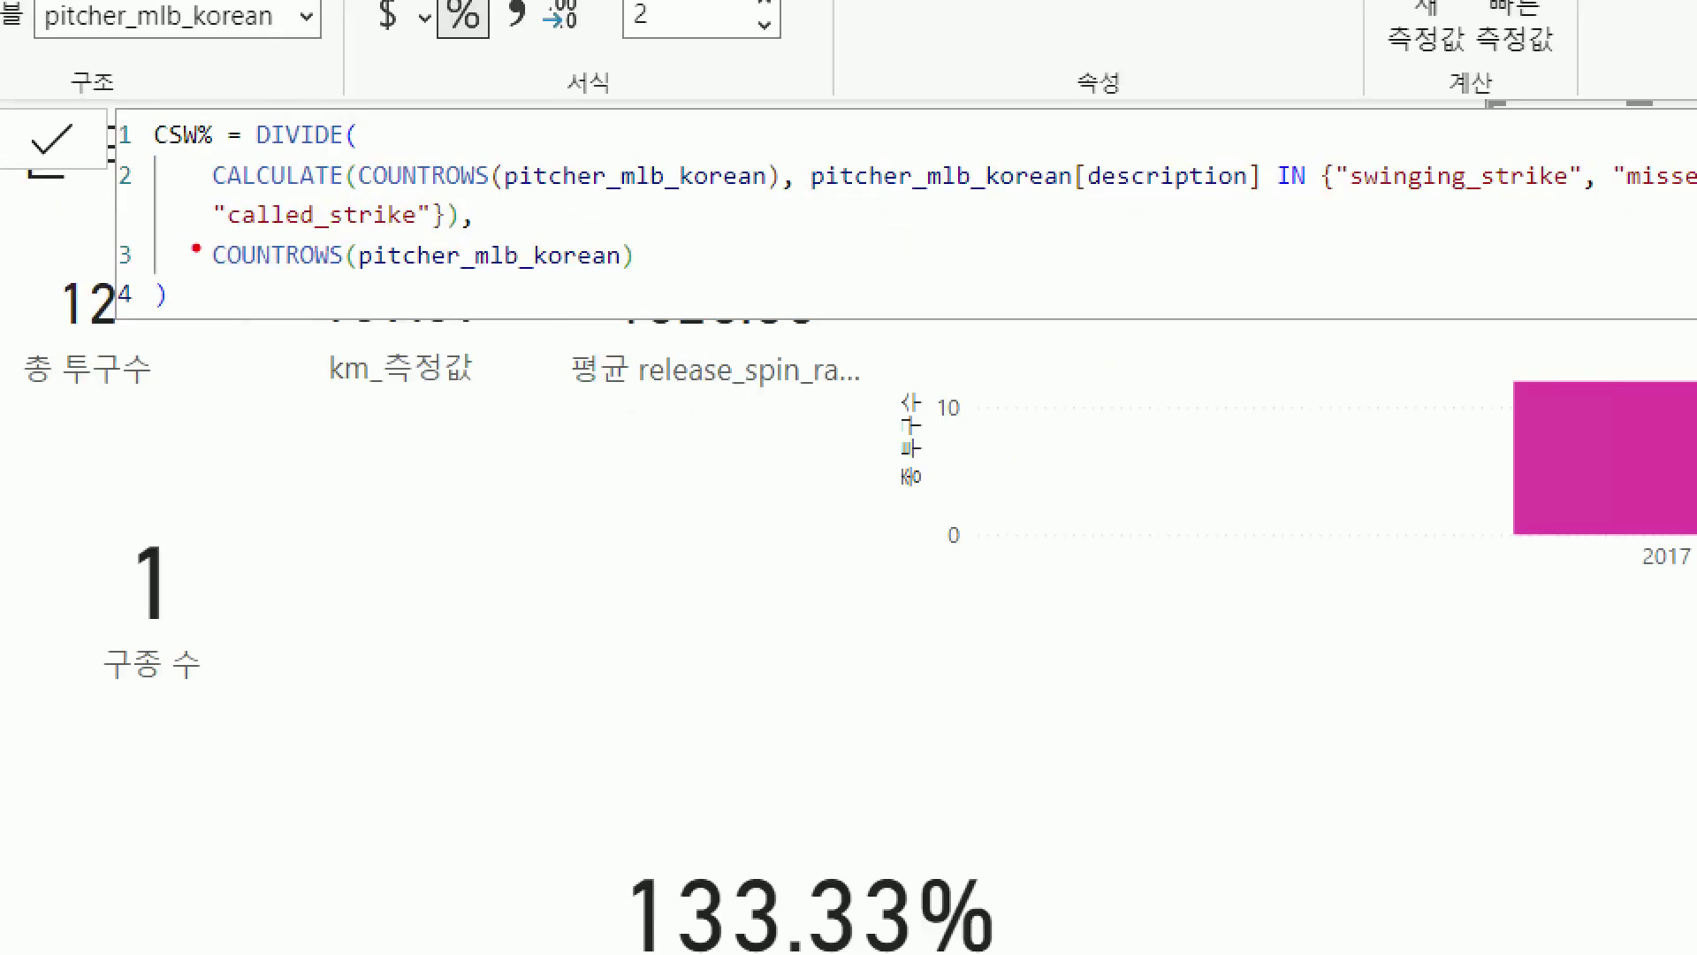
mouse_move(189, 227)
left_mouse_down()
mouse_move(670, 287)
mouse_move(674, 376)
left_mouse_up()
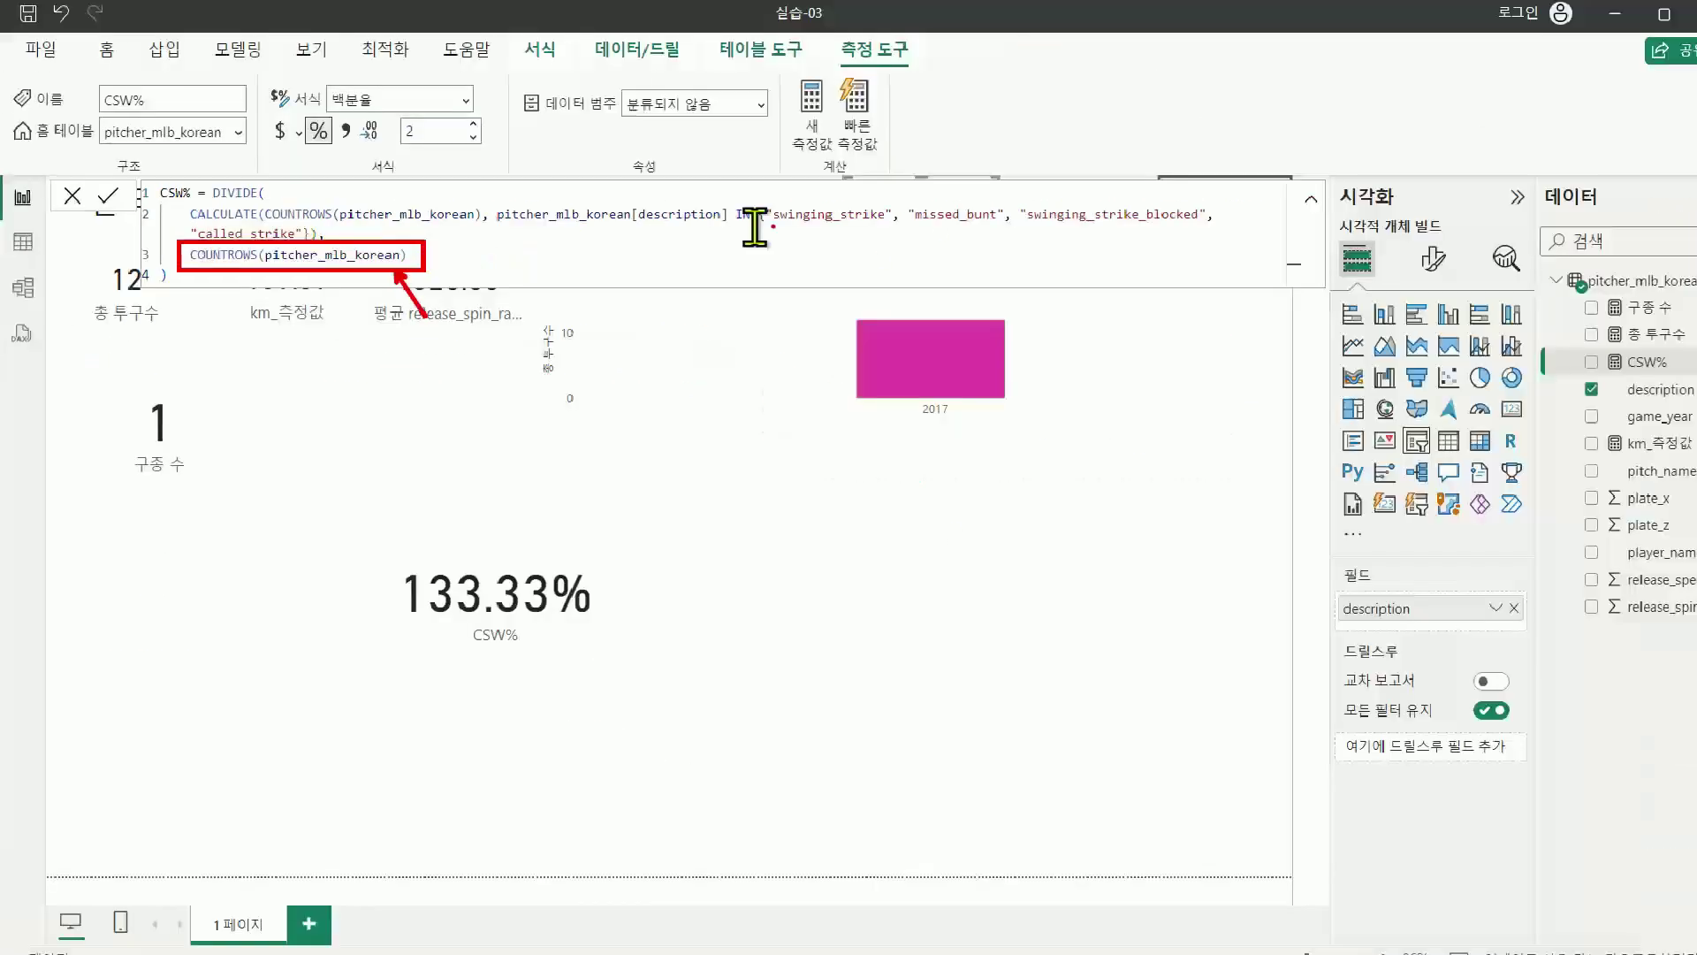
key("Escape")
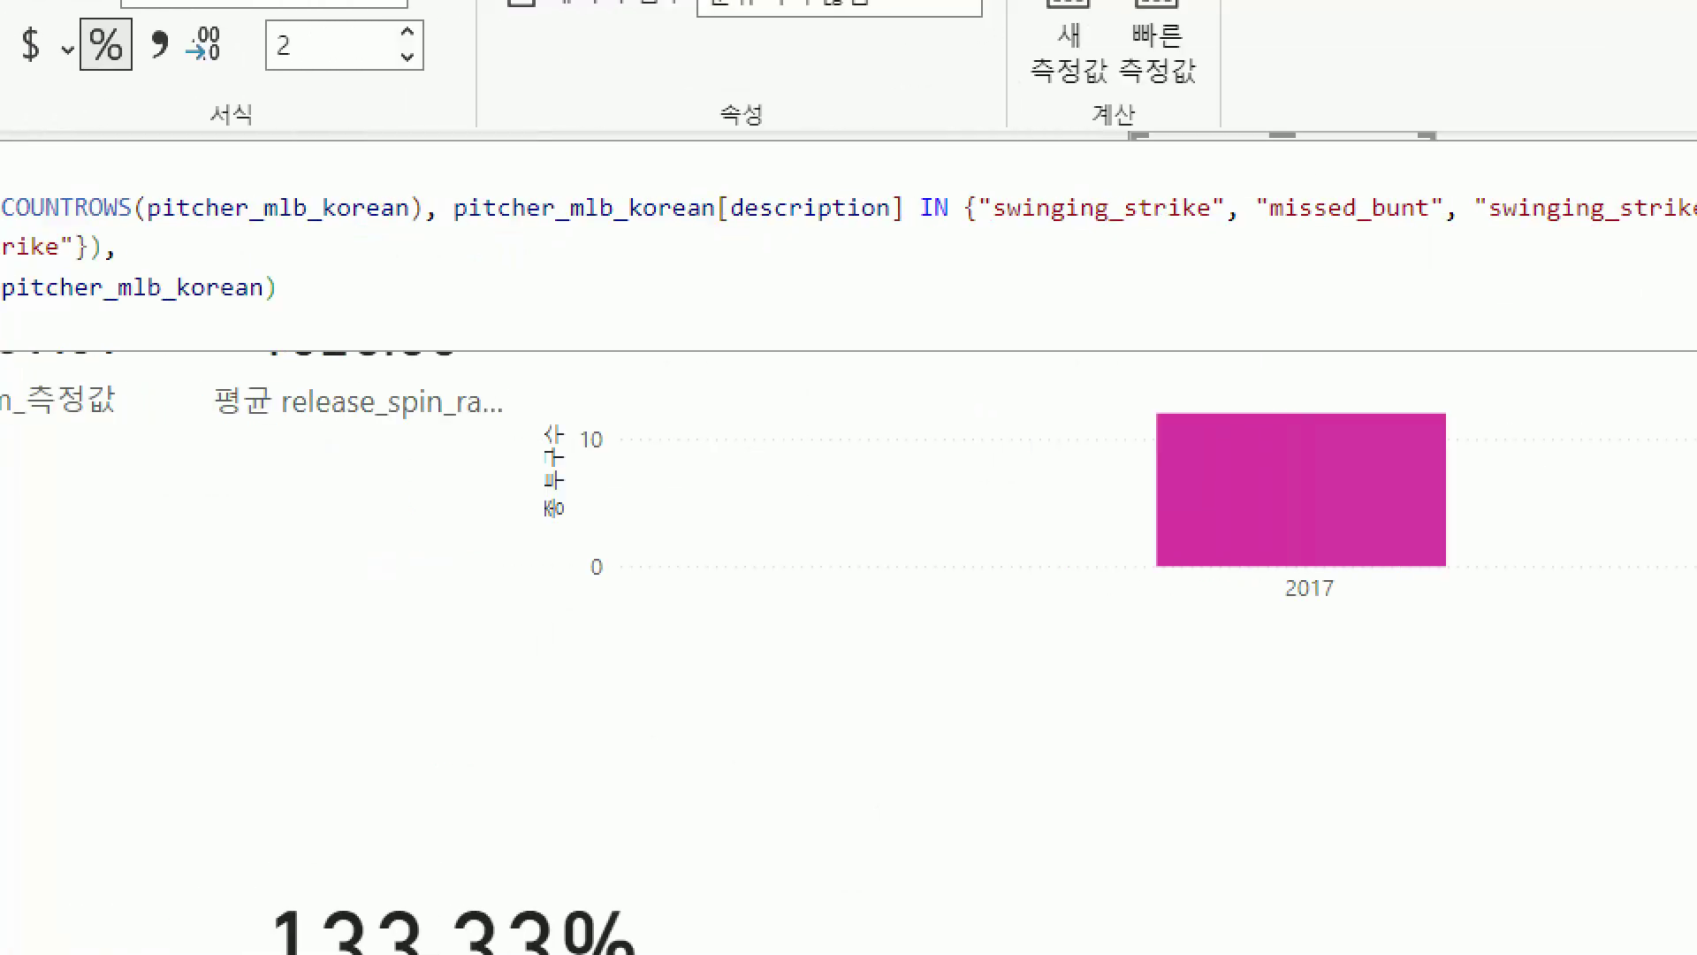
Step: Examine the description values in the CSW% formula's IN list against its COUNTROWS denominator, and collapse the formula
left_click_drag(0, 320, 121, 319)
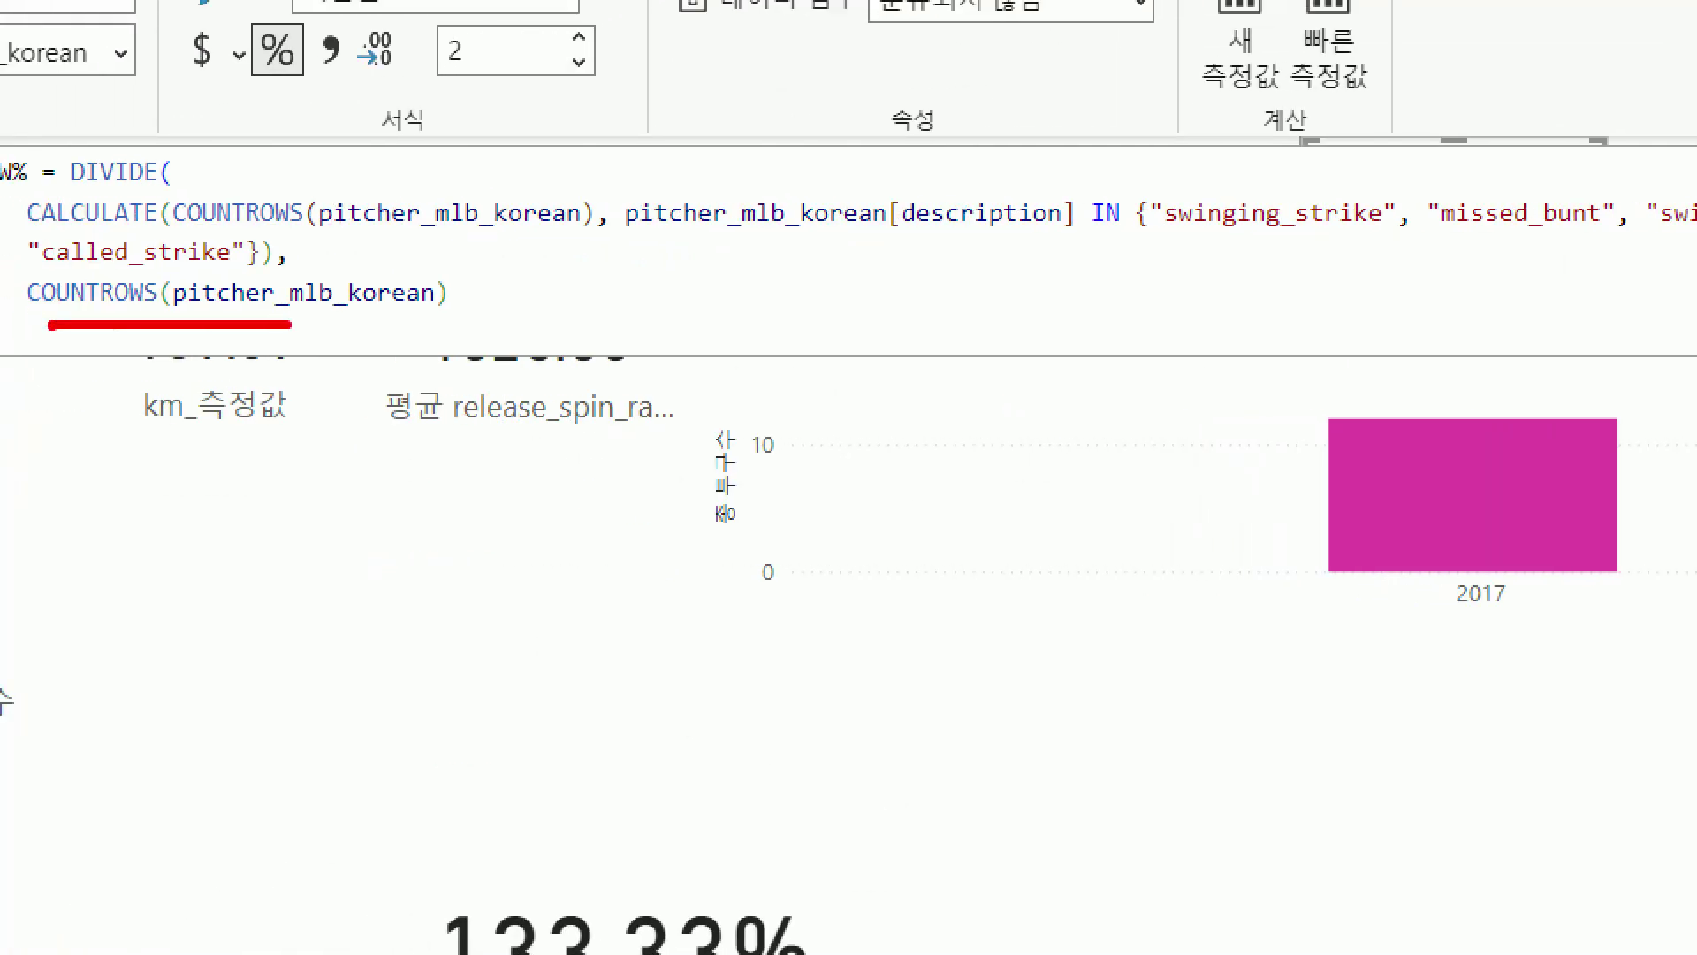
left_click_drag(292, 325, 422, 343)
left_click_drag(481, 302, 458, 349)
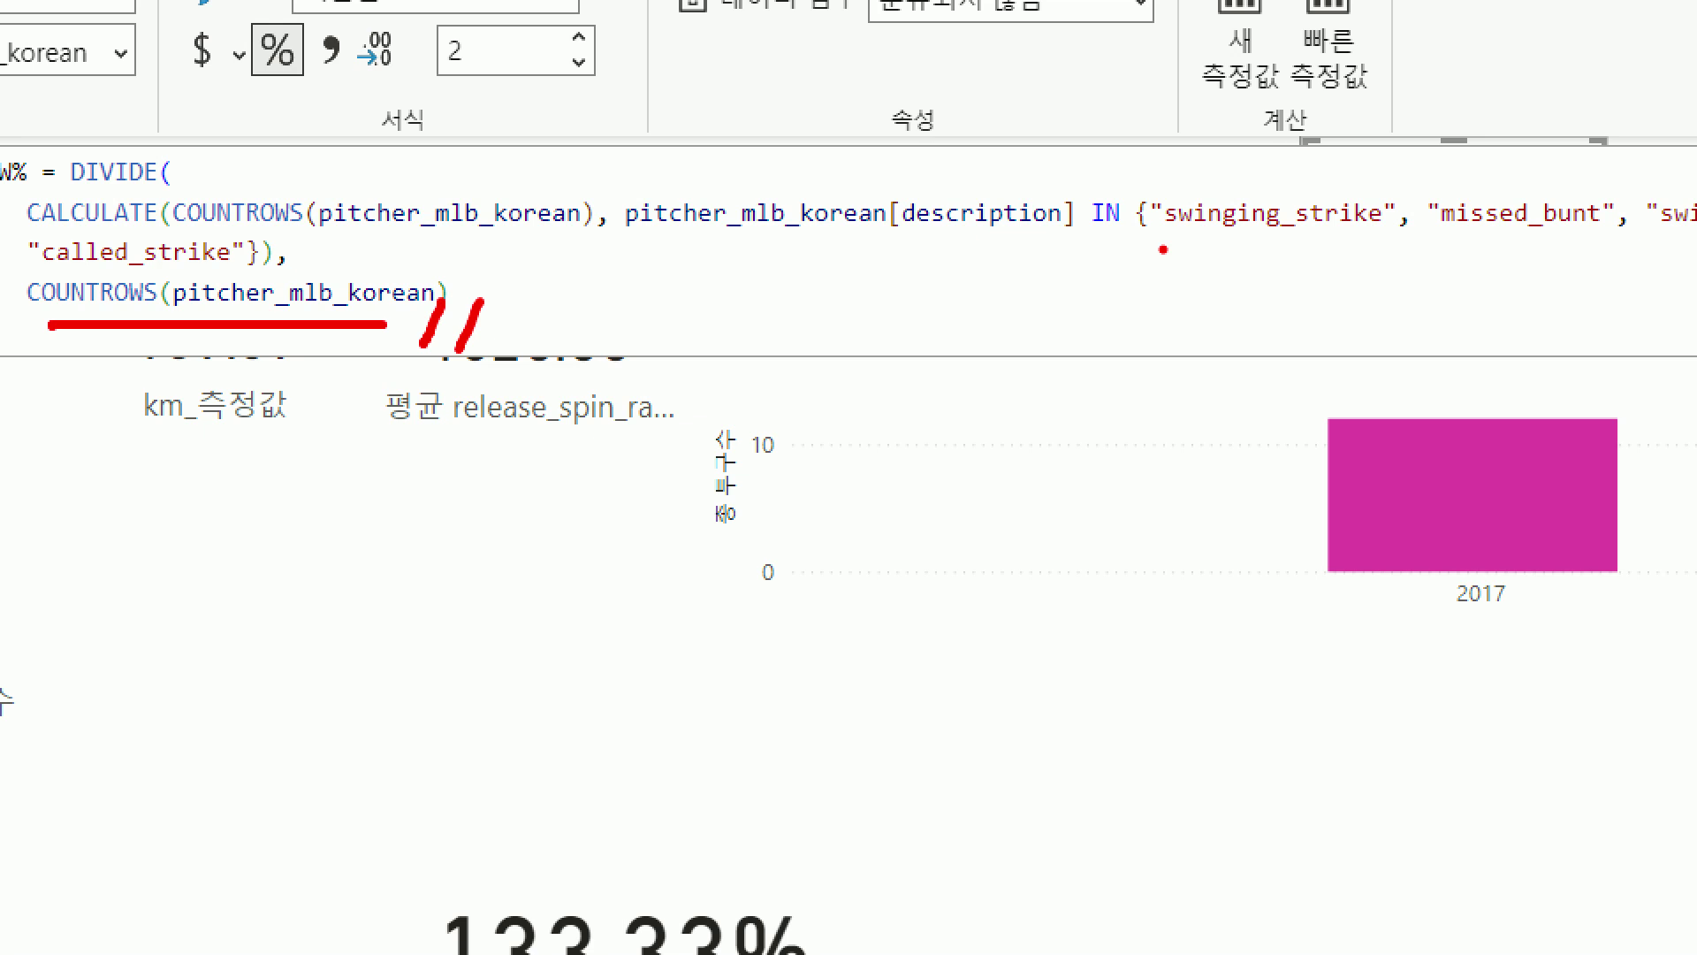
left_click_drag(1163, 250, 1690, 250)
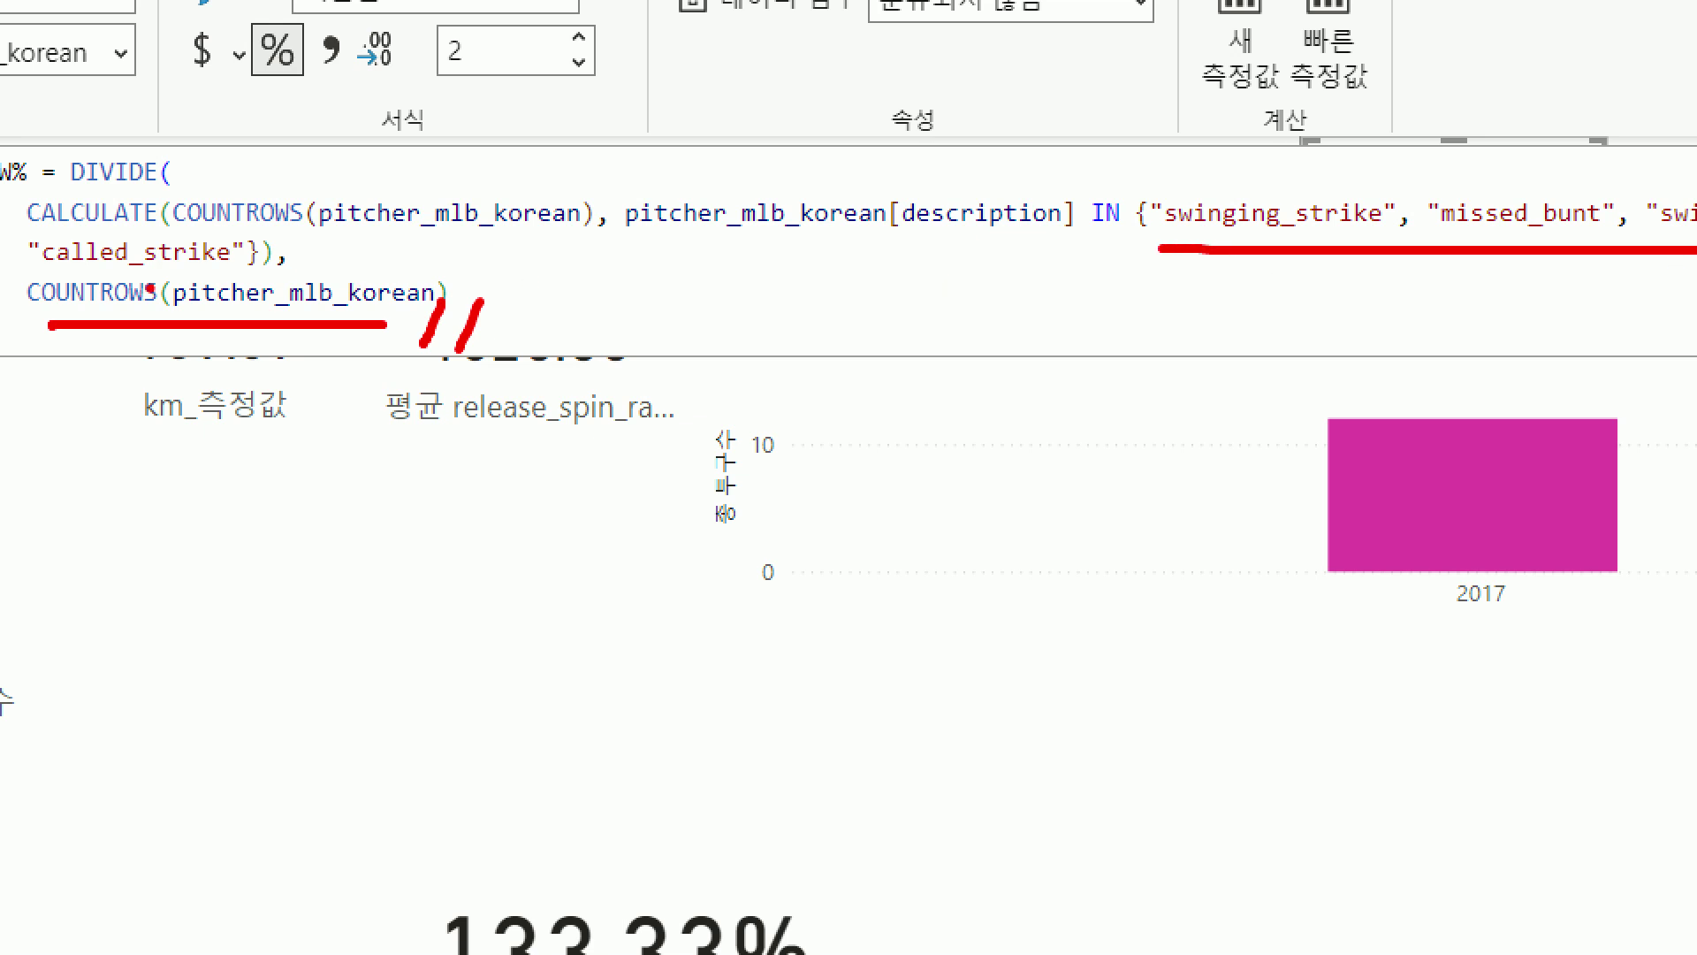
left_click_drag(93, 272, 313, 278)
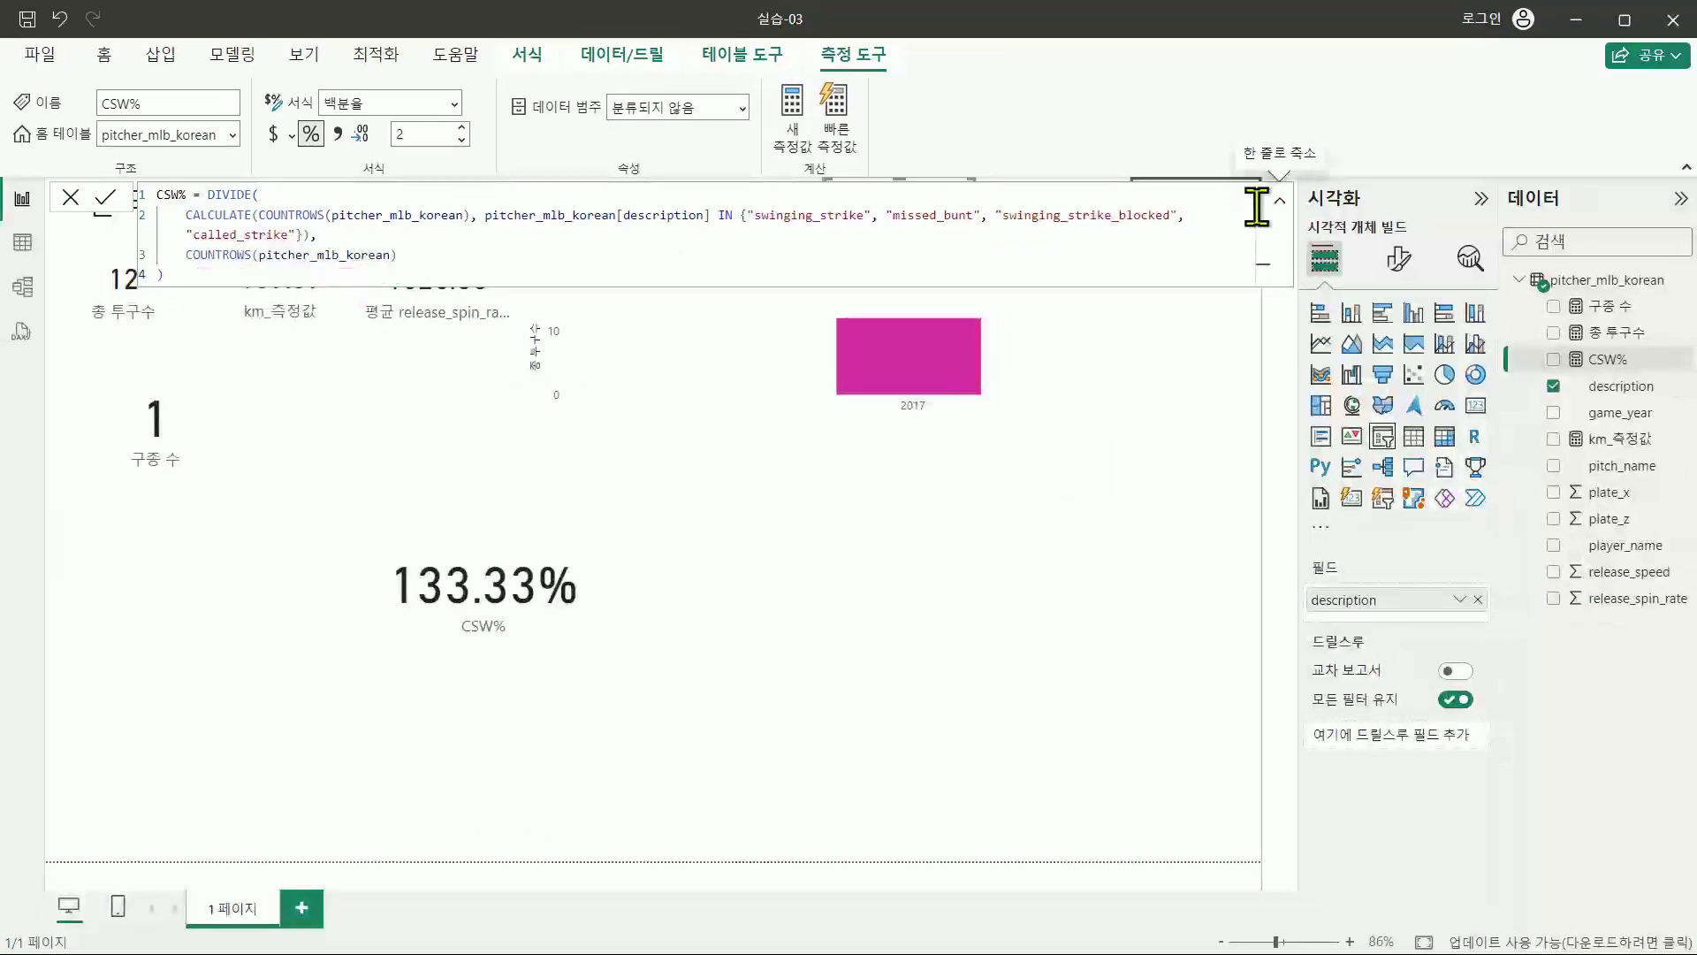
left_click(1279, 216)
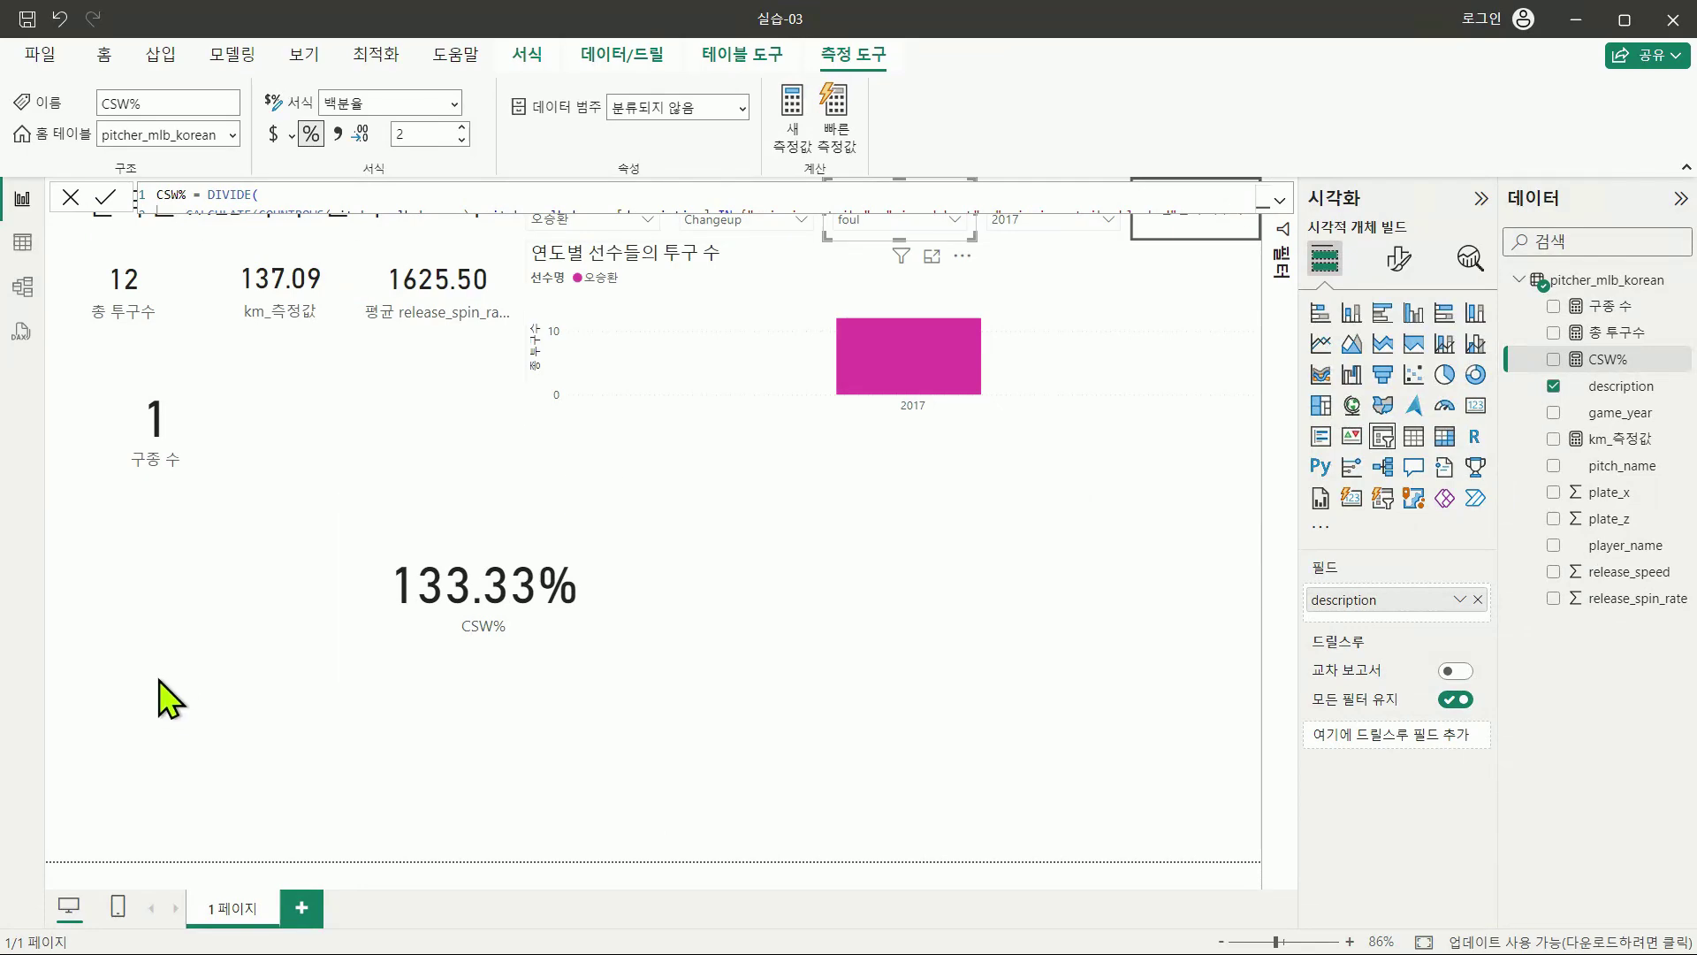
Step: Replace foul in the 투구 결과 slicer with called_strike, swinging_strike and swinging_strike_blocked
left_click(130, 347)
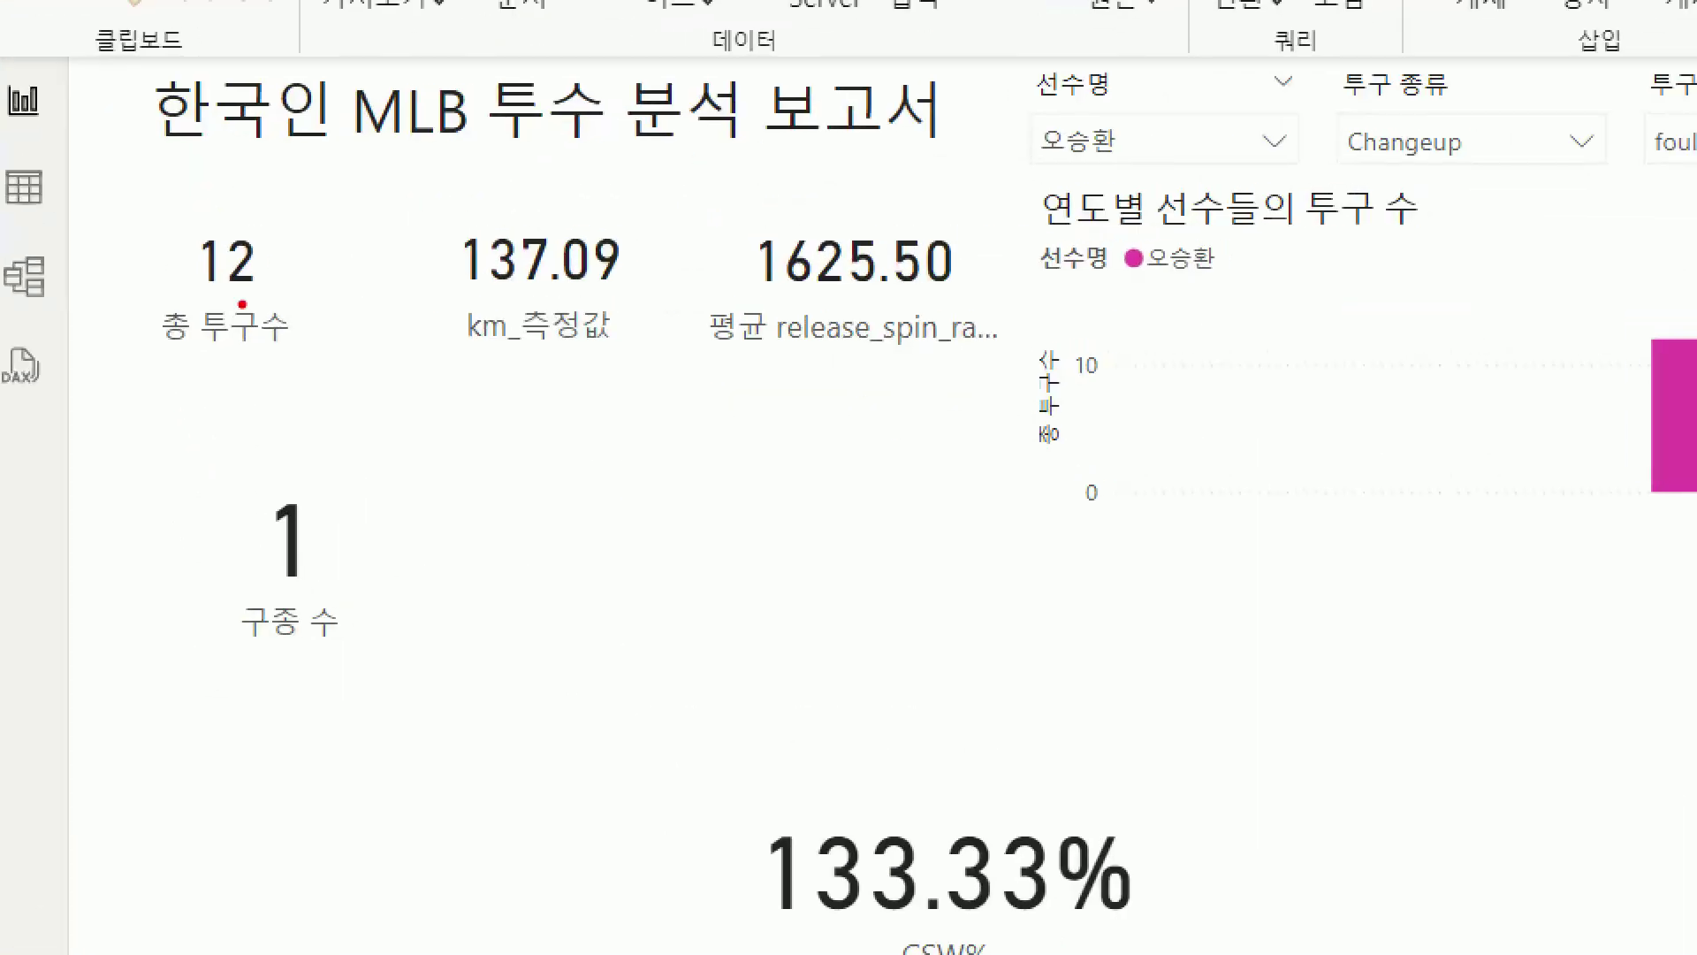
left_click_drag(147, 313, 86, 272)
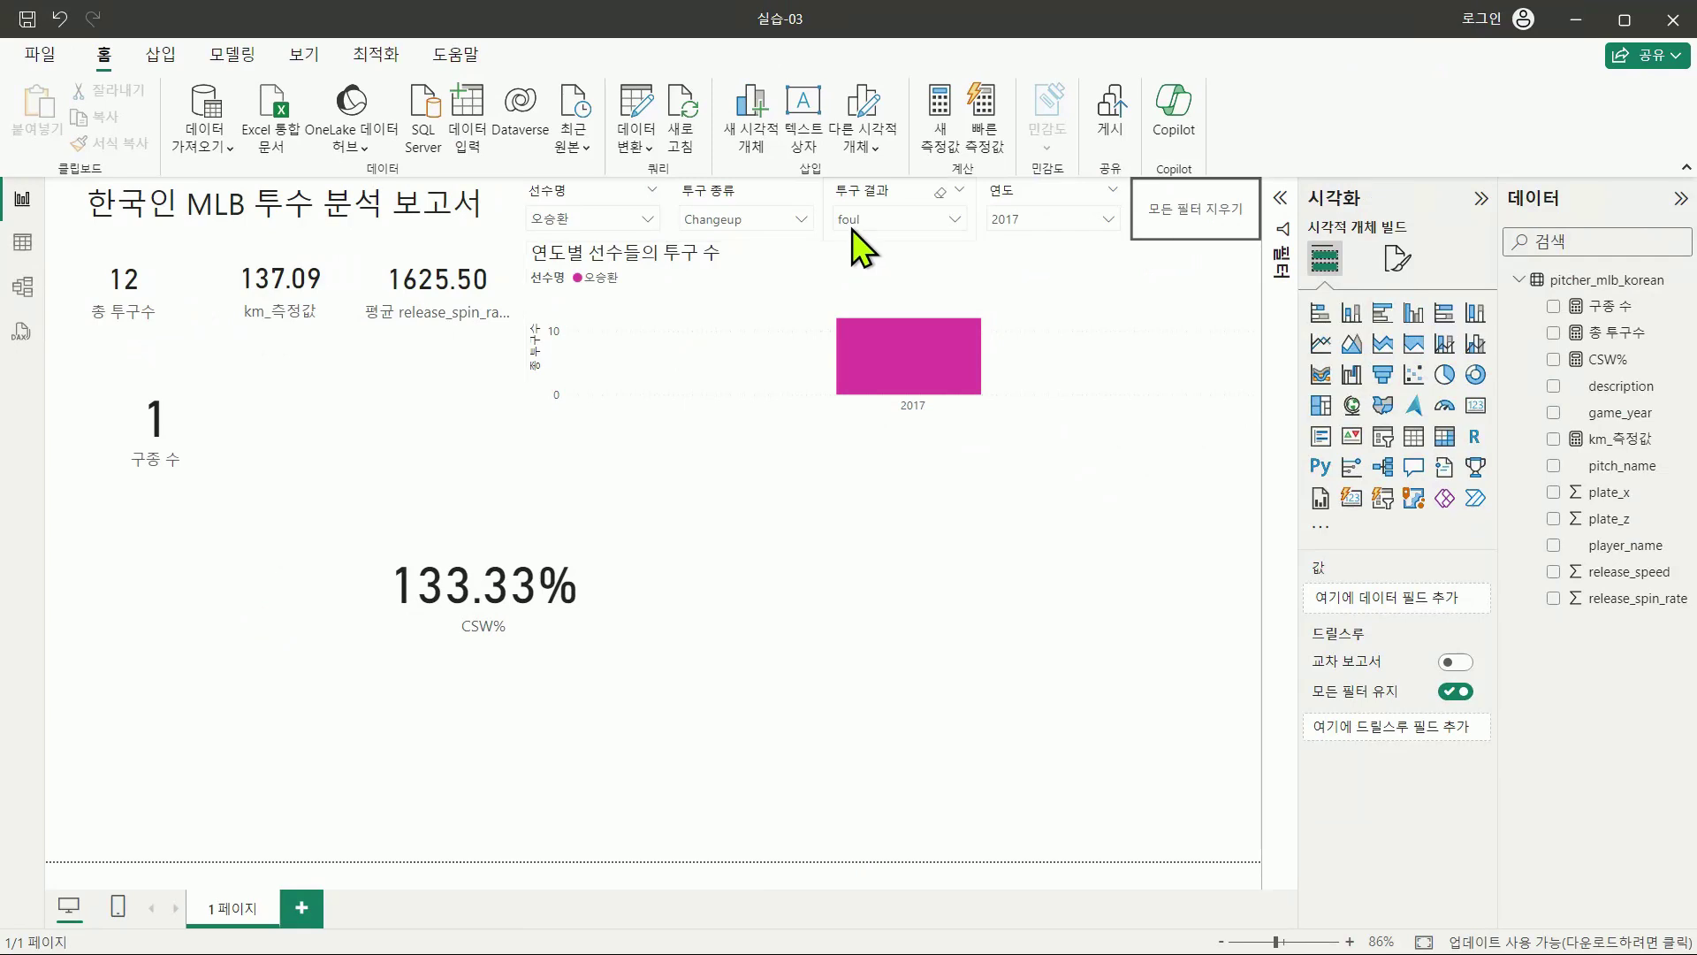
left_click(1684, 140)
left_click(884, 328)
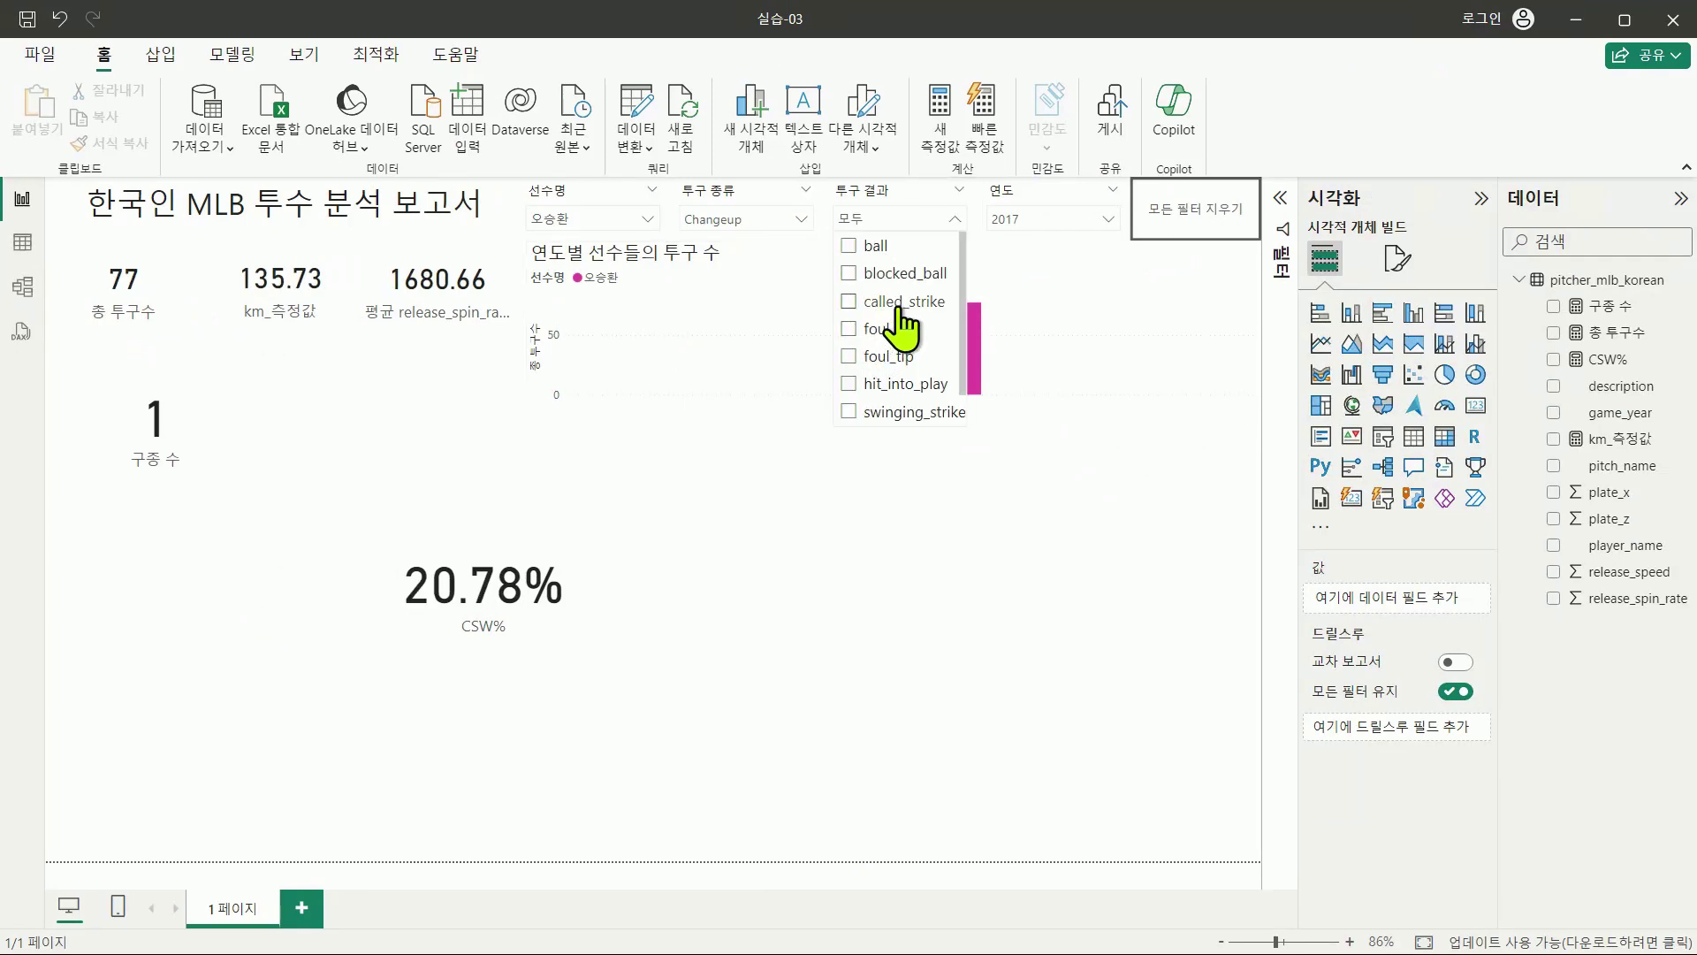
left_click(899, 303)
left_click(888, 412)
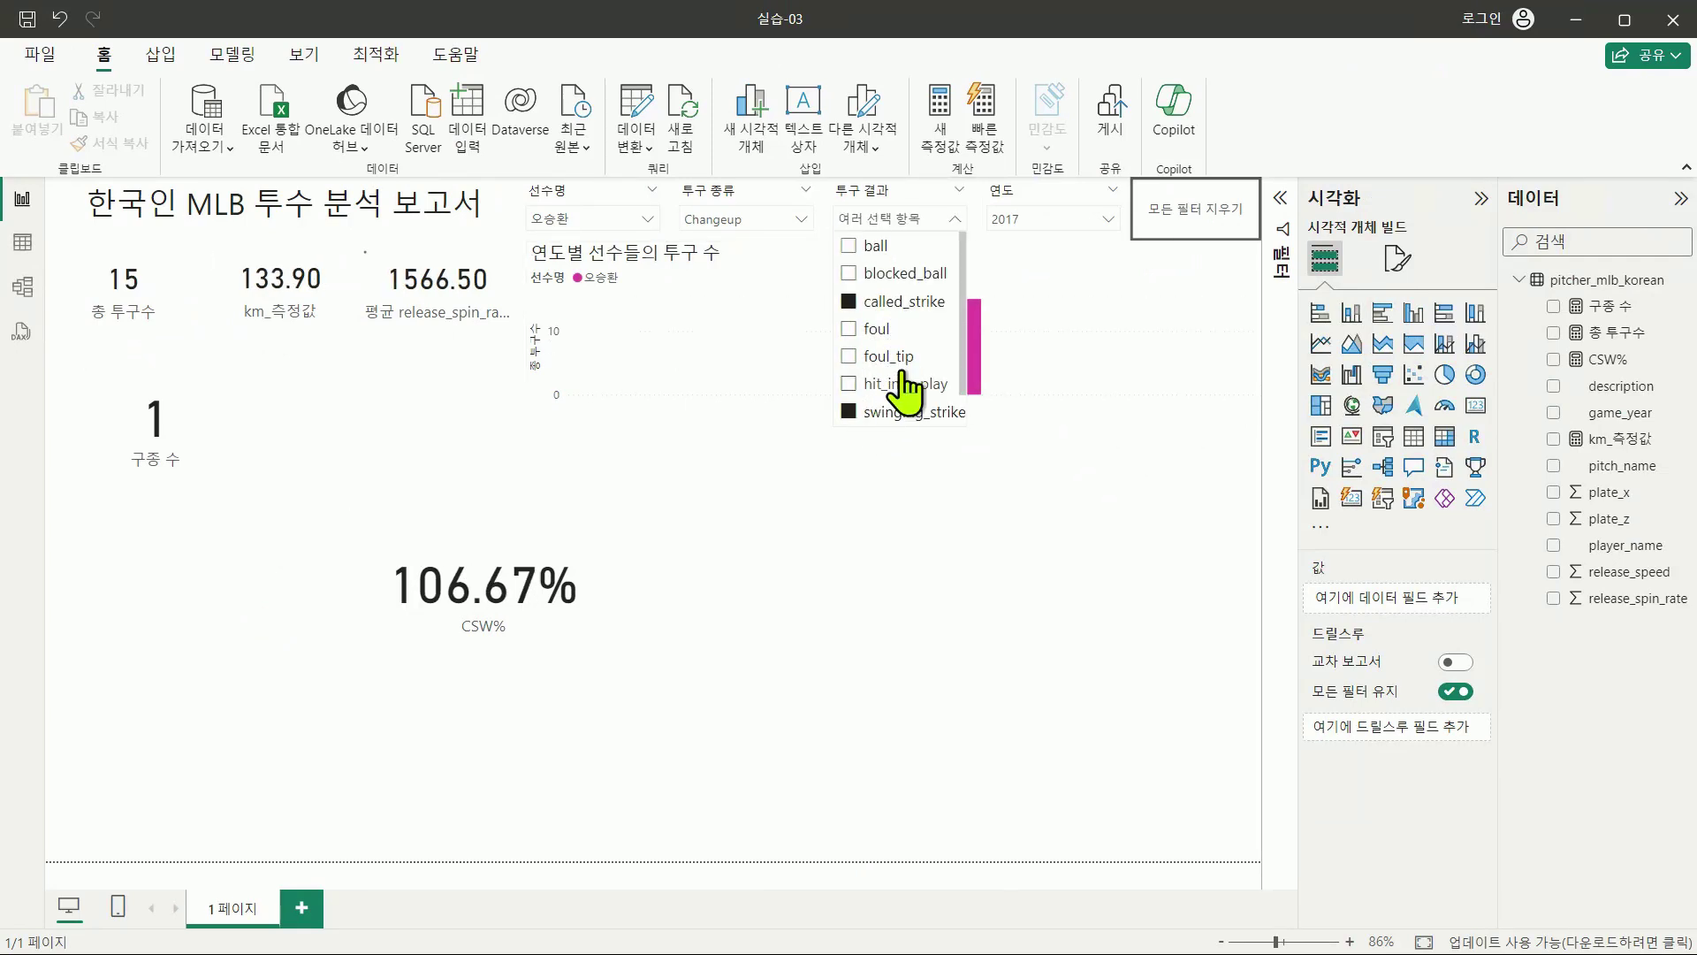
scroll(910, 389, "down", 1)
left_click(891, 408)
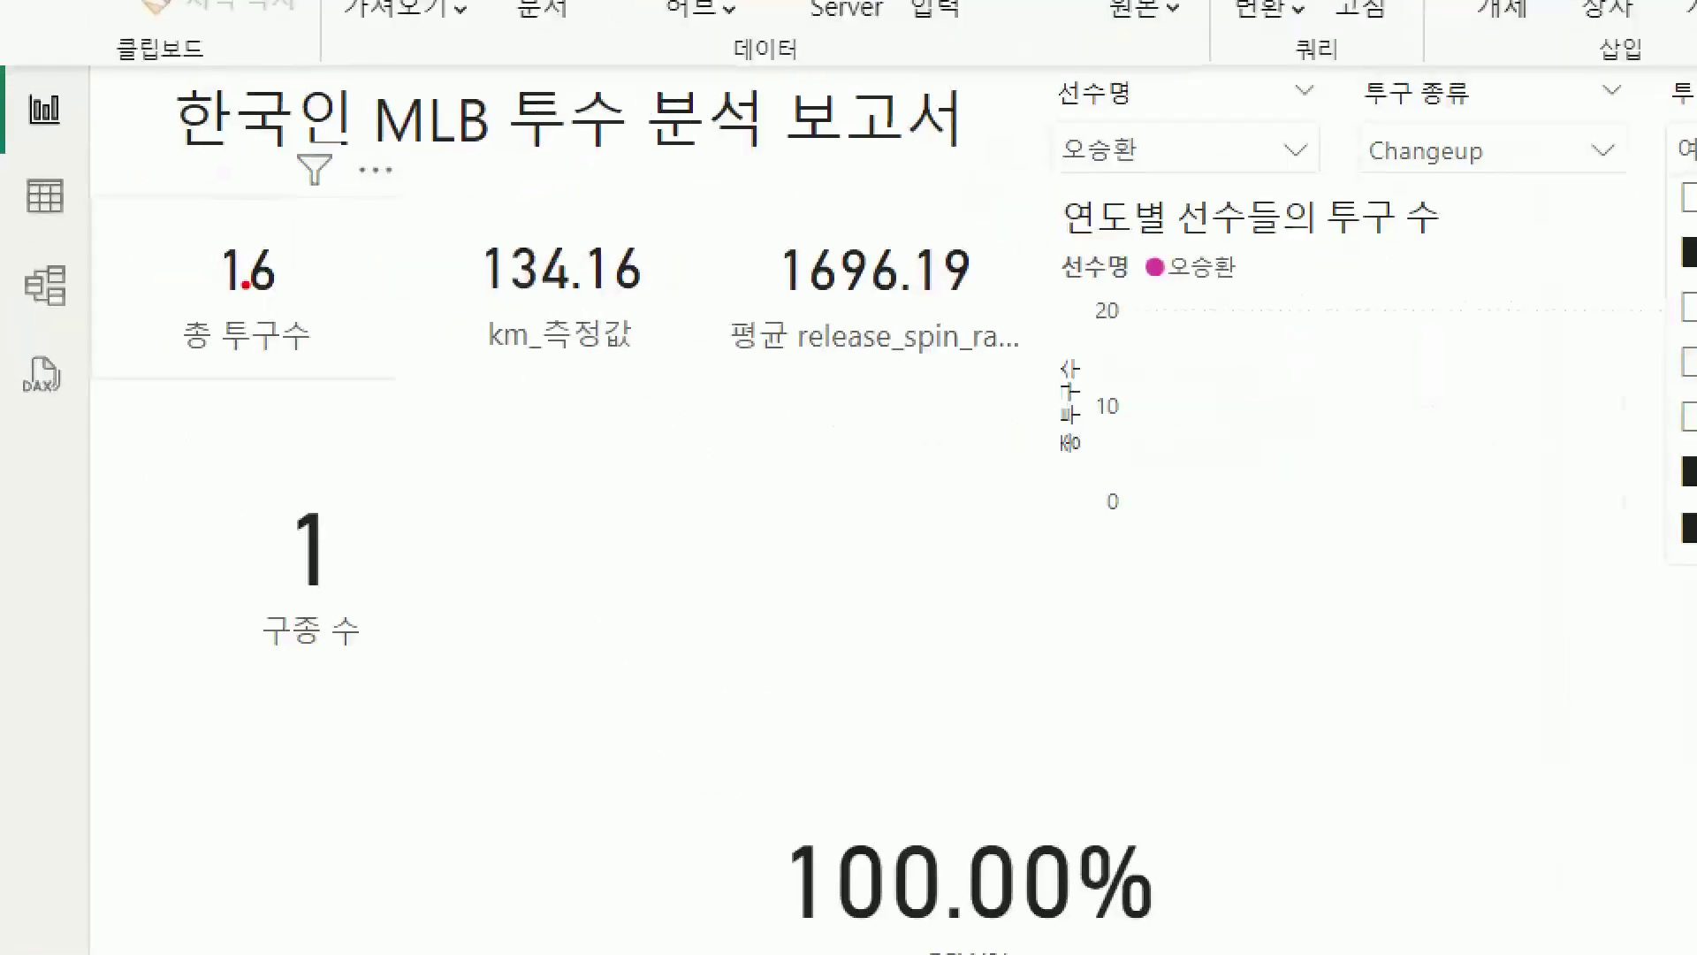
Step: Check the 총 투구수 card, divide 16 by 12 in Calculator and return to the Power BI report
mouse_move(409, 329)
left_mouse_down()
mouse_move(208, 432)
mouse_move(411, 311)
left_mouse_up()
key("Escape")
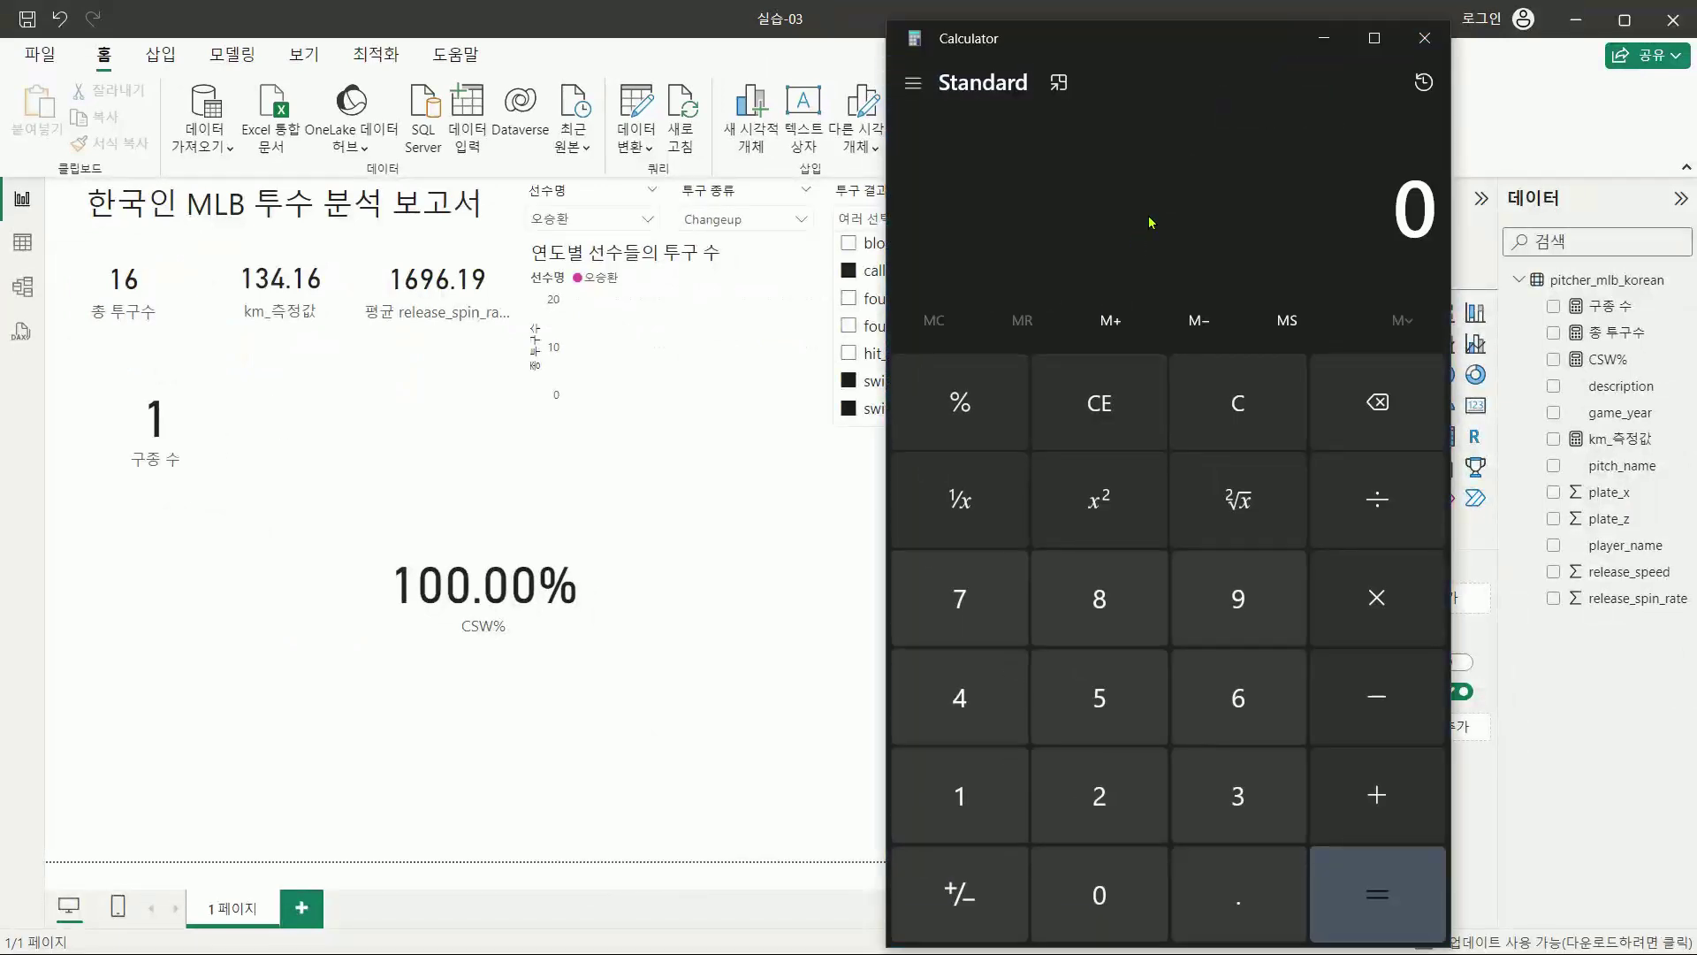
type("16/1")
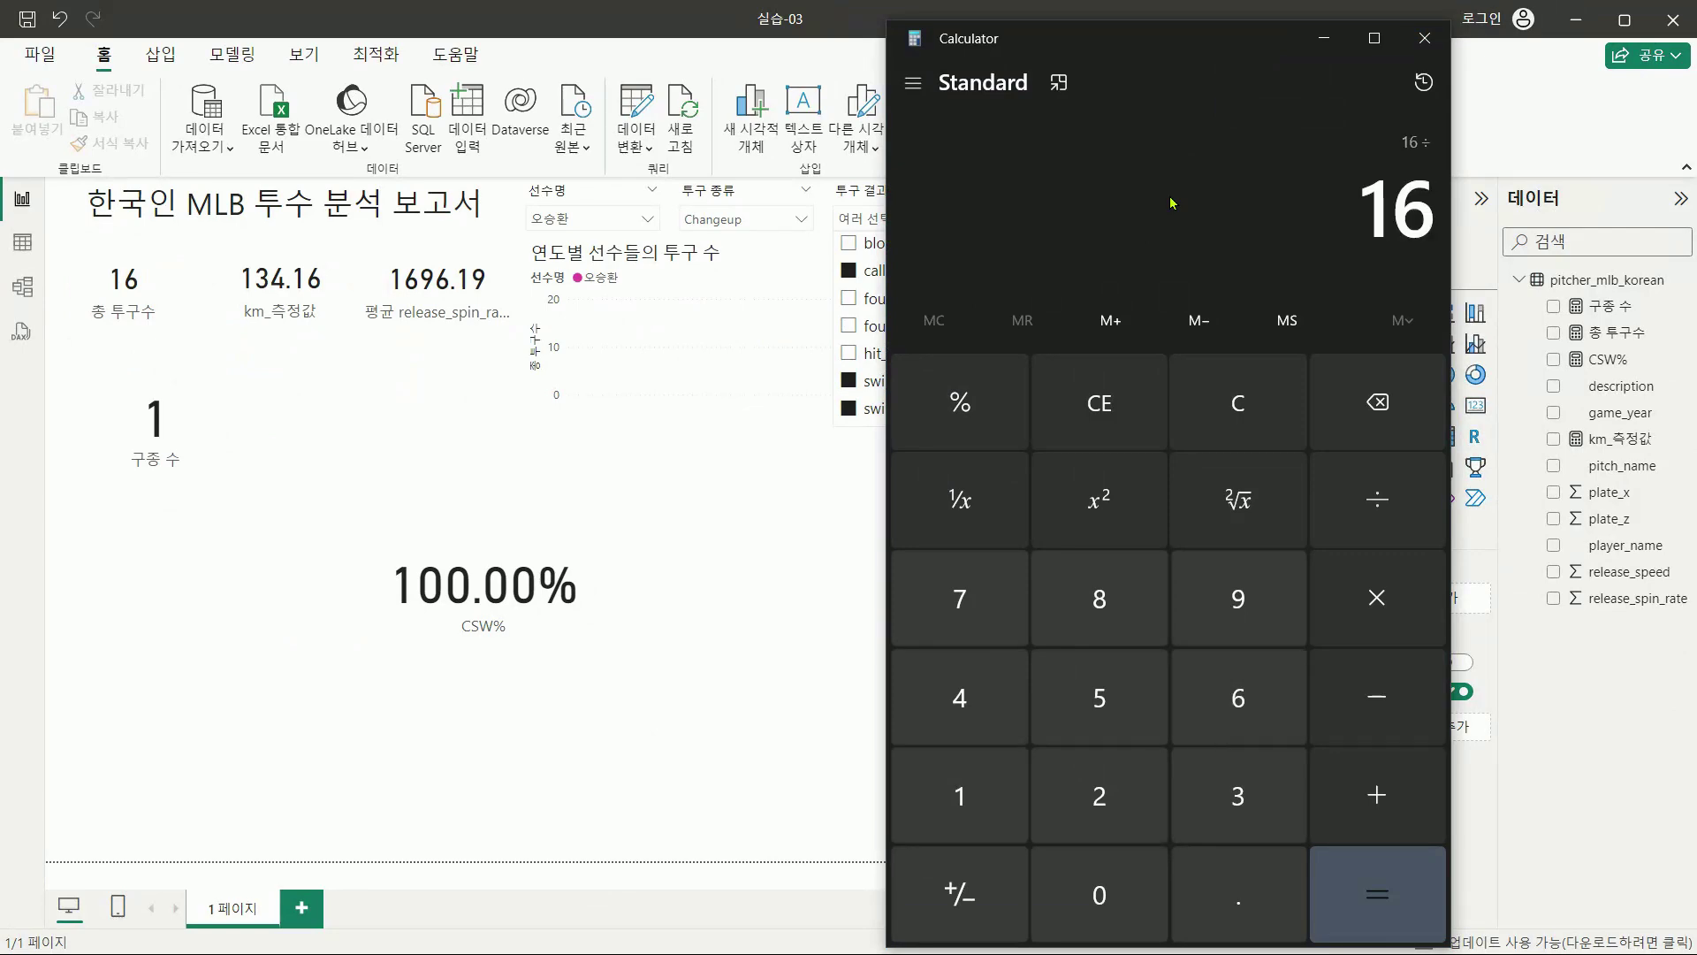
type("2")
key("Return")
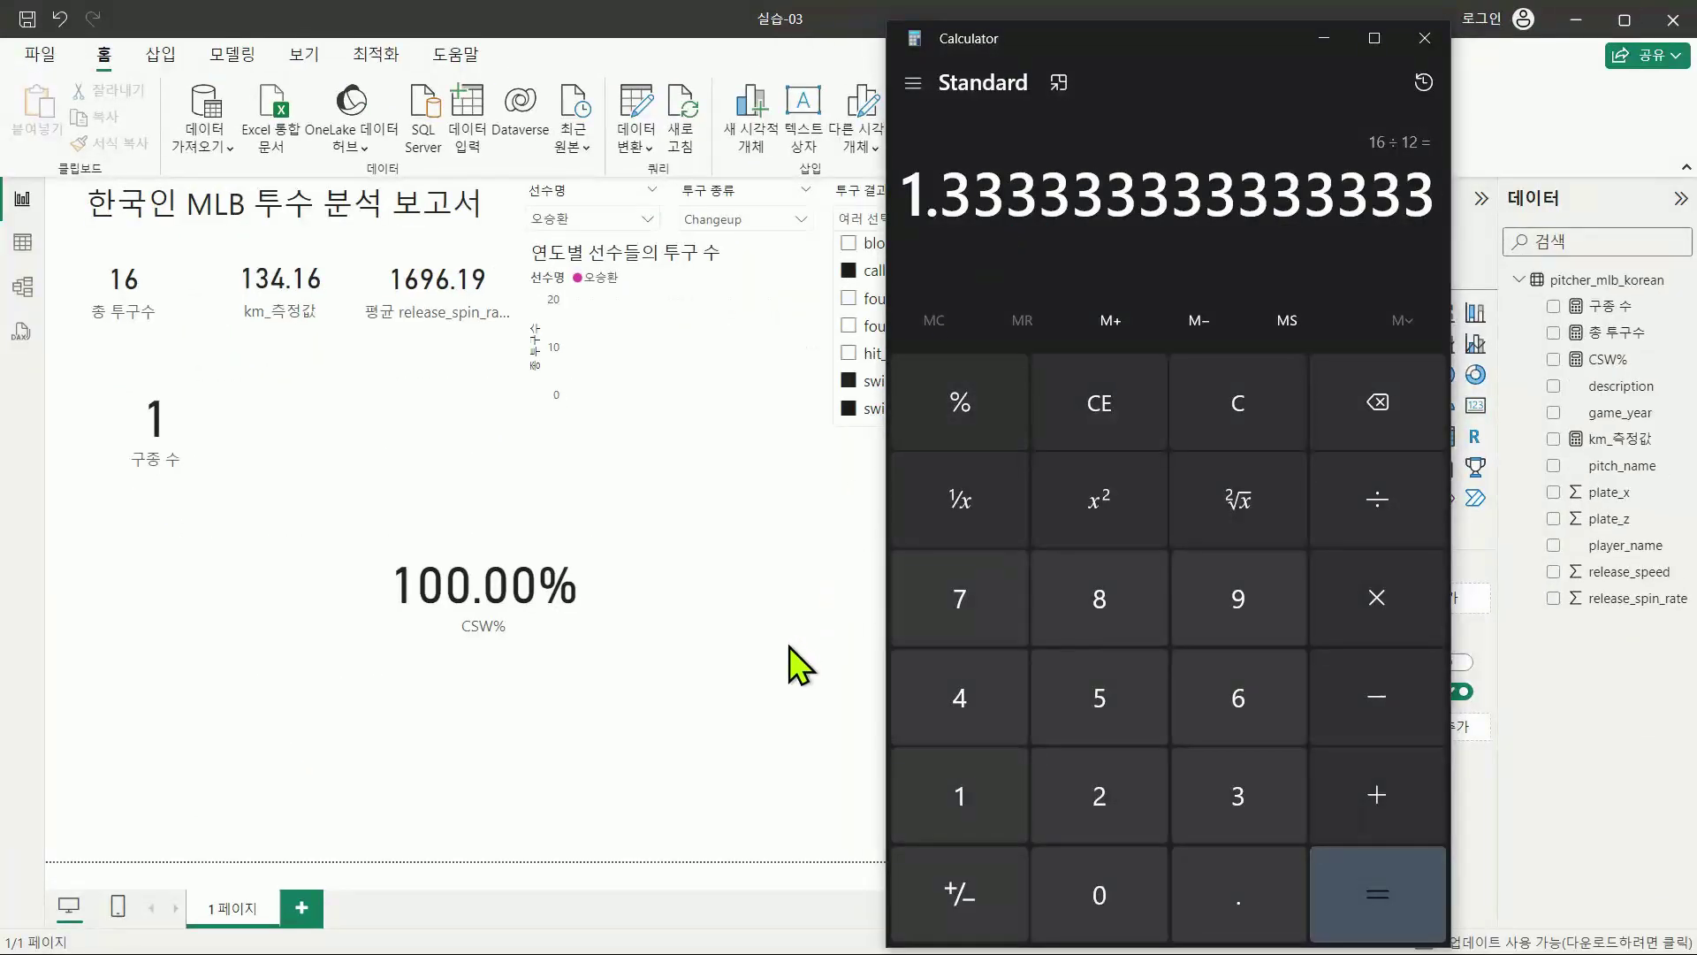
left_click(787, 662)
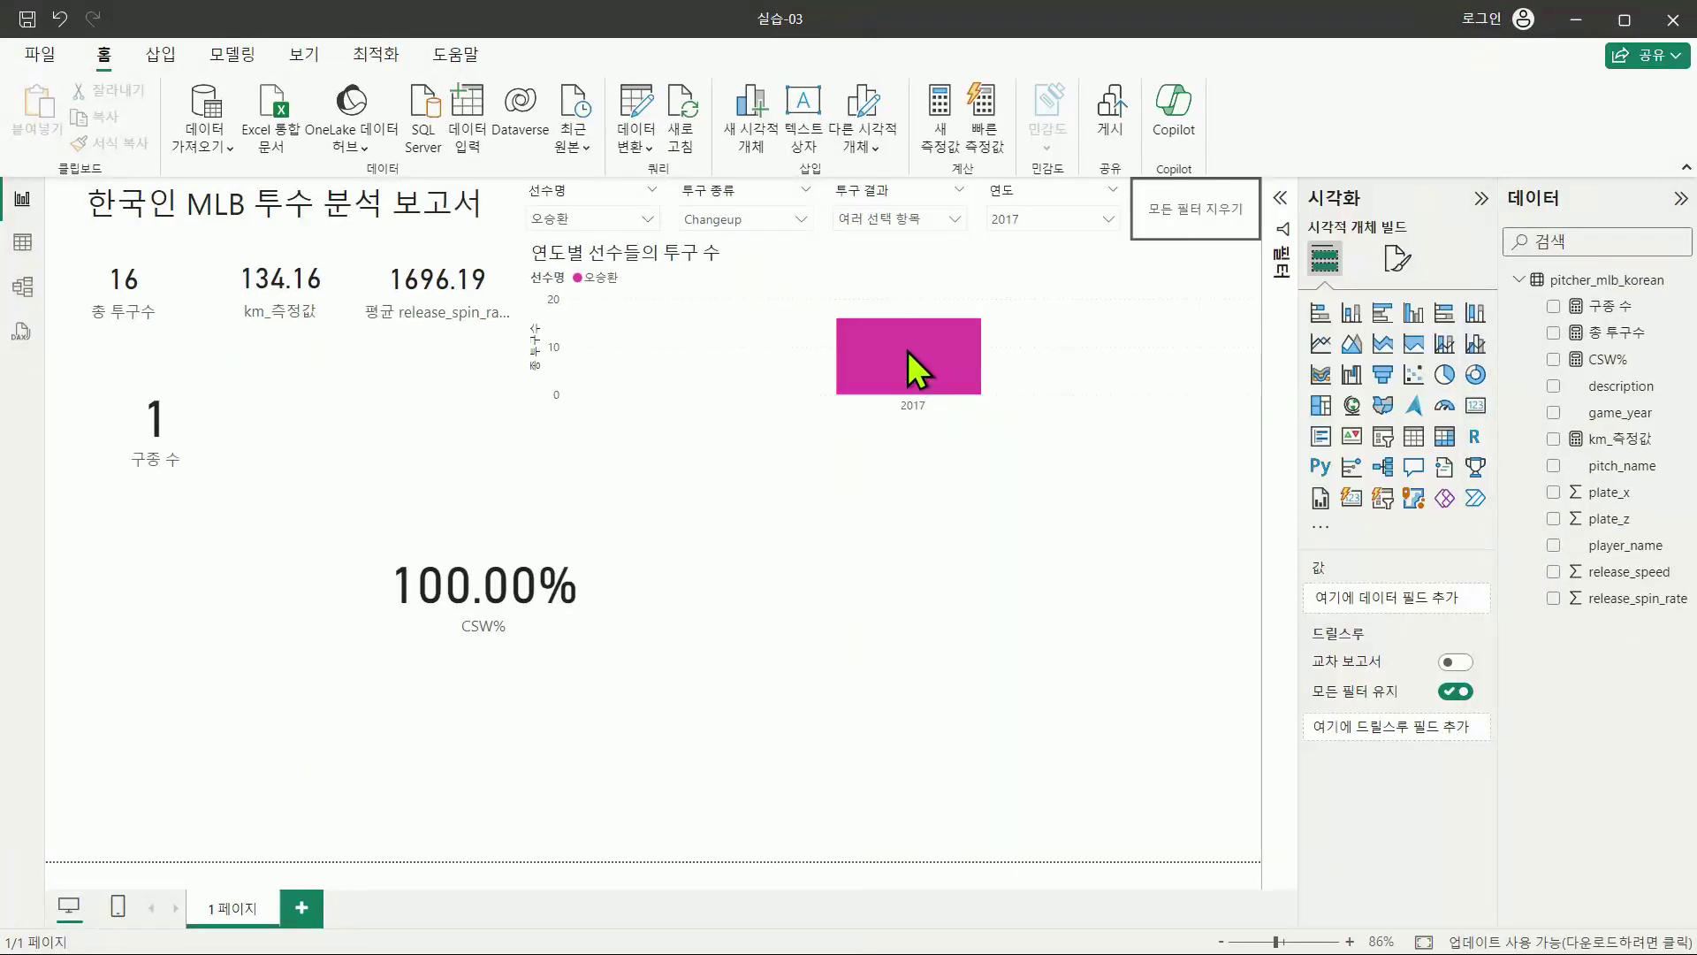
Step: Set the 투구 결과 slicer back to only foul and examine the CSW% card against that selection
left_click(938, 223)
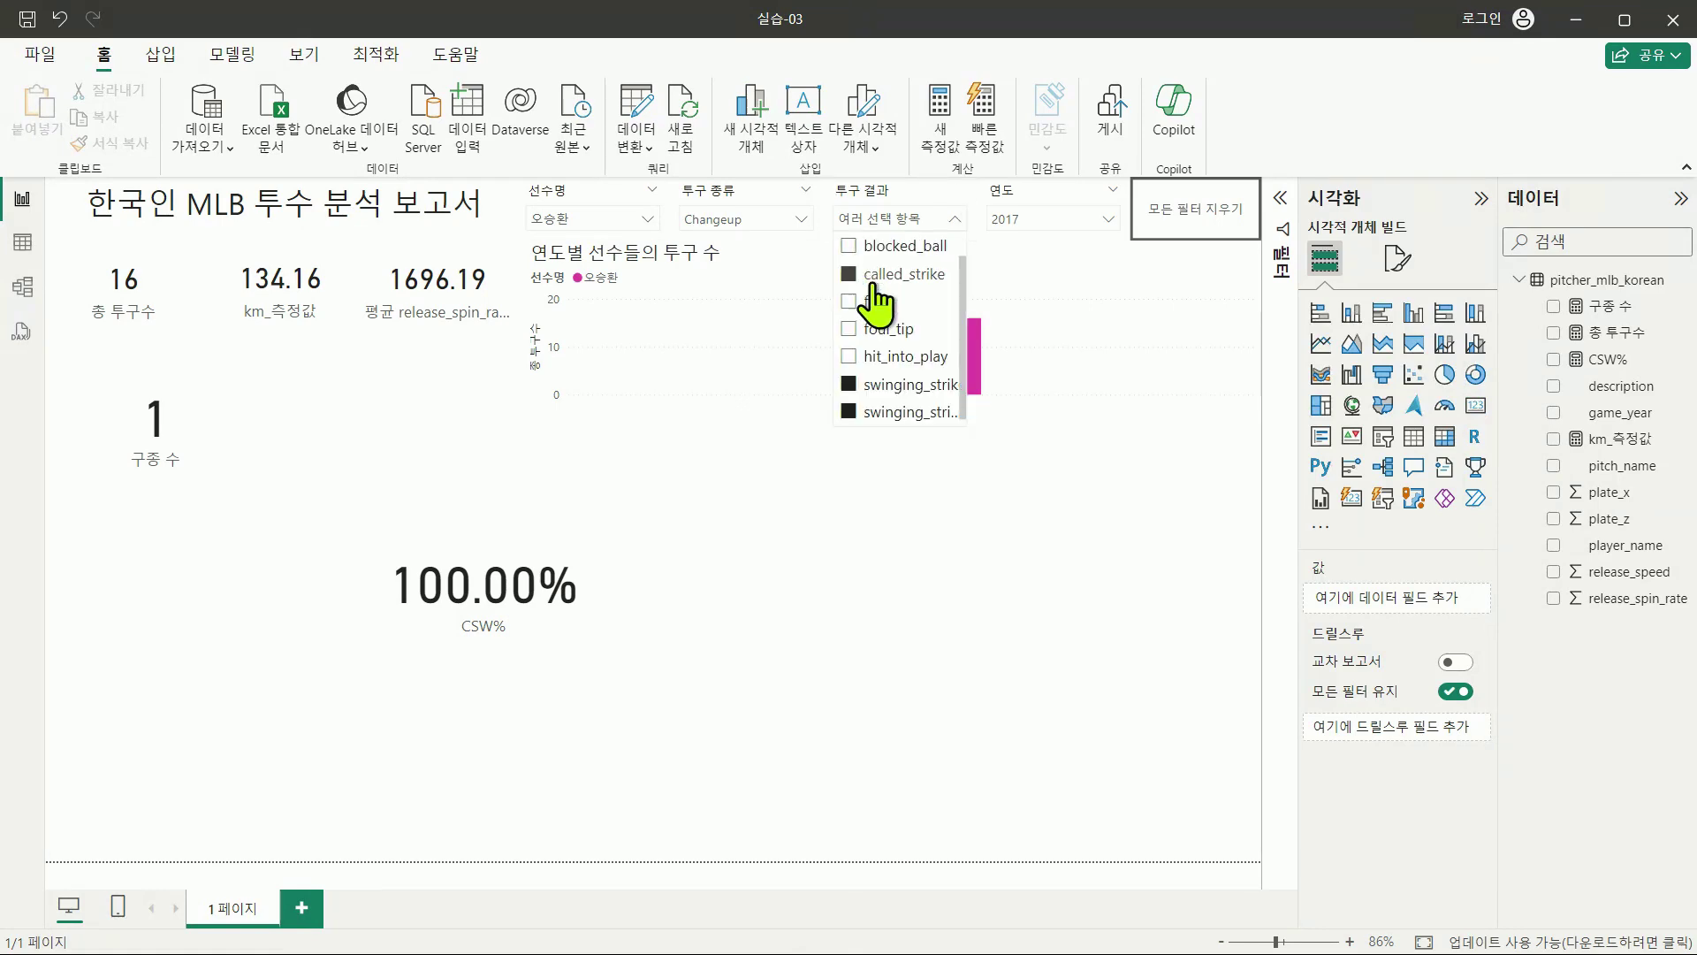
left_click(875, 300)
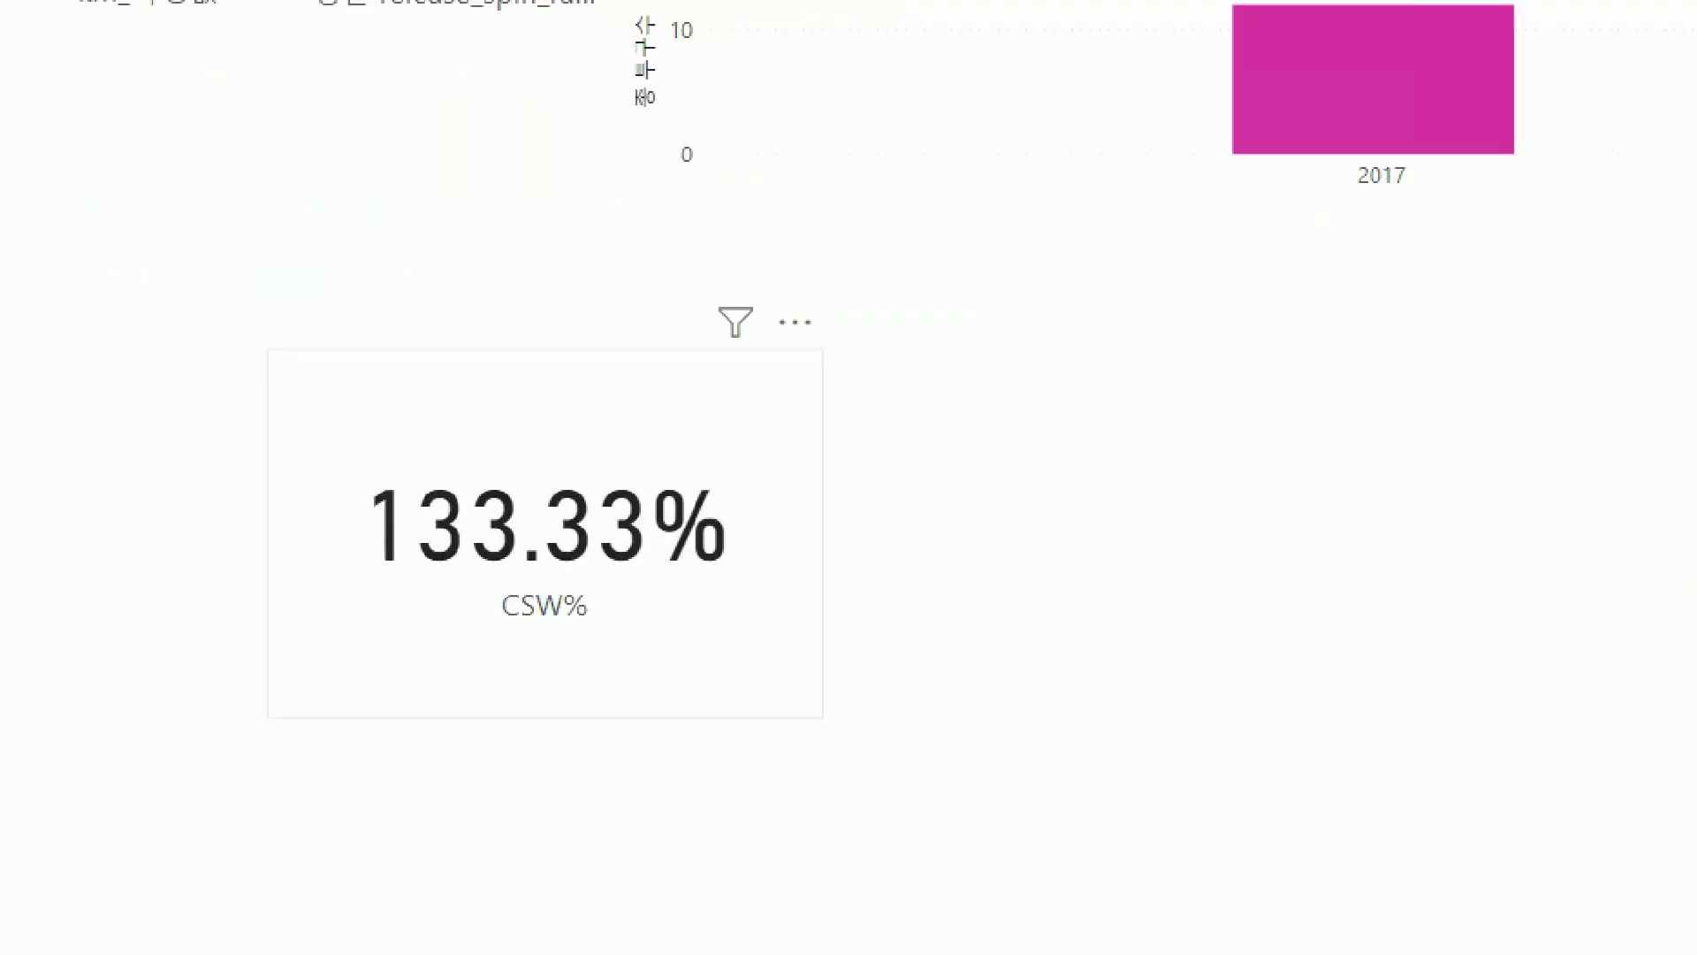
mouse_move(597, 643)
left_mouse_down()
mouse_move(656, 489)
mouse_move(618, 682)
left_mouse_up()
left_click_drag(697, 633, 688, 663)
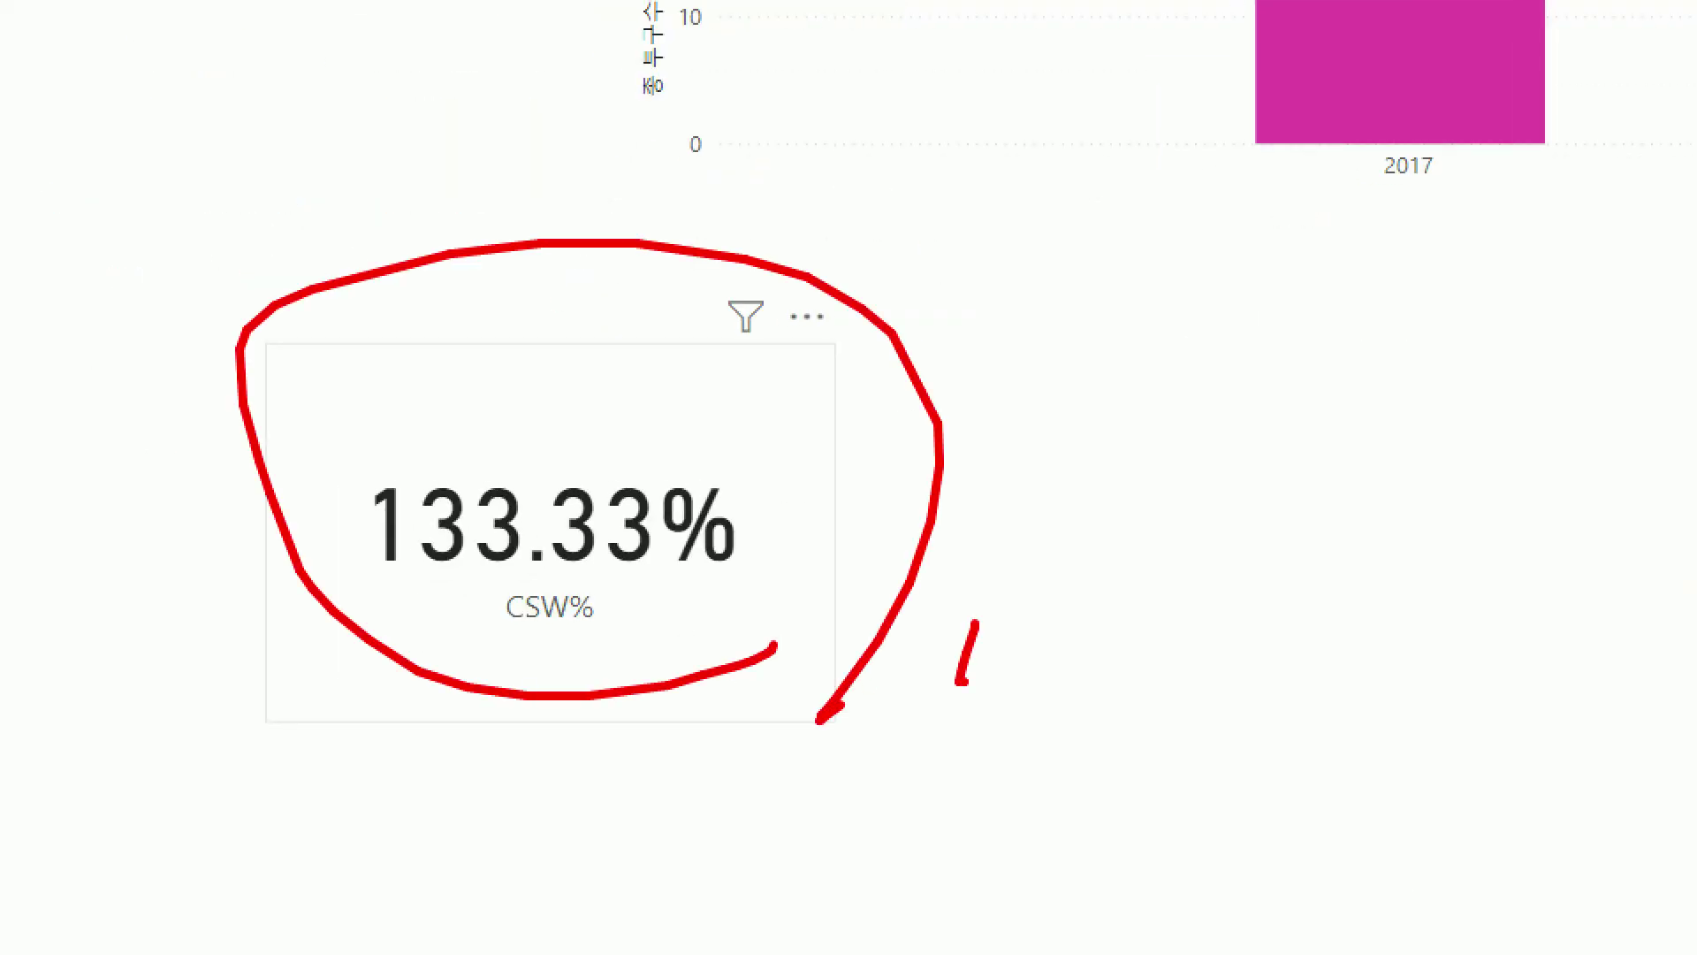
left_click_drag(1033, 625, 1017, 688)
left_click(1047, 689)
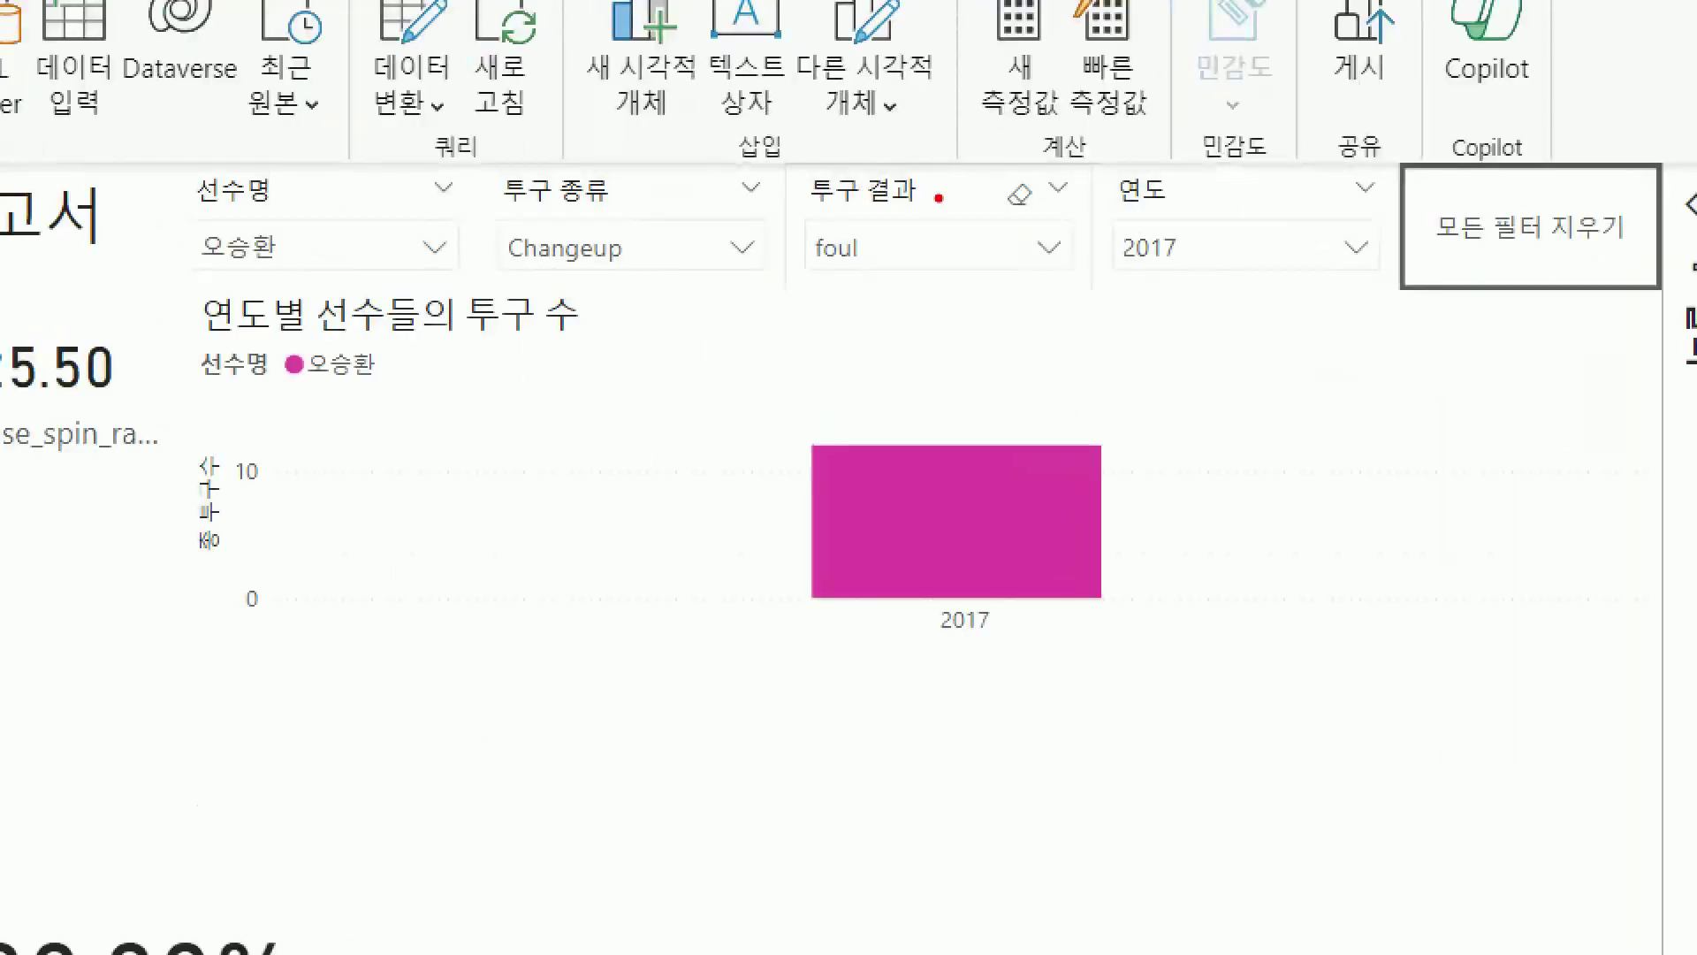
mouse_move(900, 195)
left_mouse_down()
mouse_move(879, 238)
mouse_move(939, 287)
left_mouse_up()
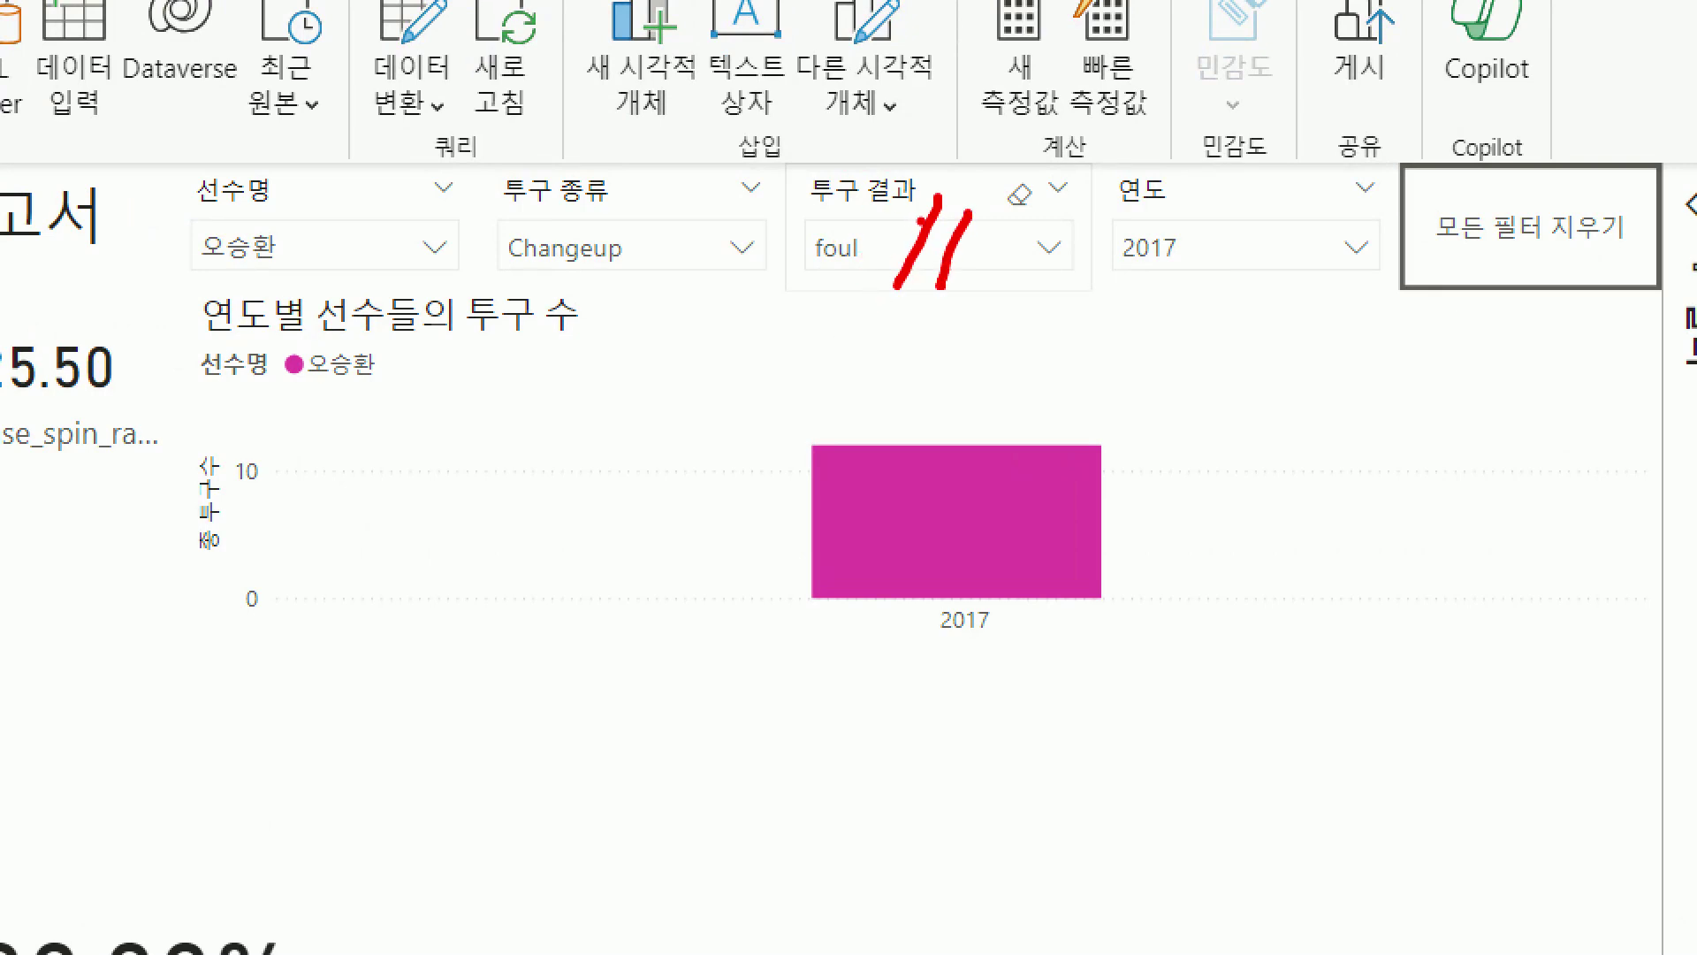
Step: Clear the 투구 결과 slicer and examine the CSW% card with the player, pitch-type and year filters kept
left_click(1019, 194)
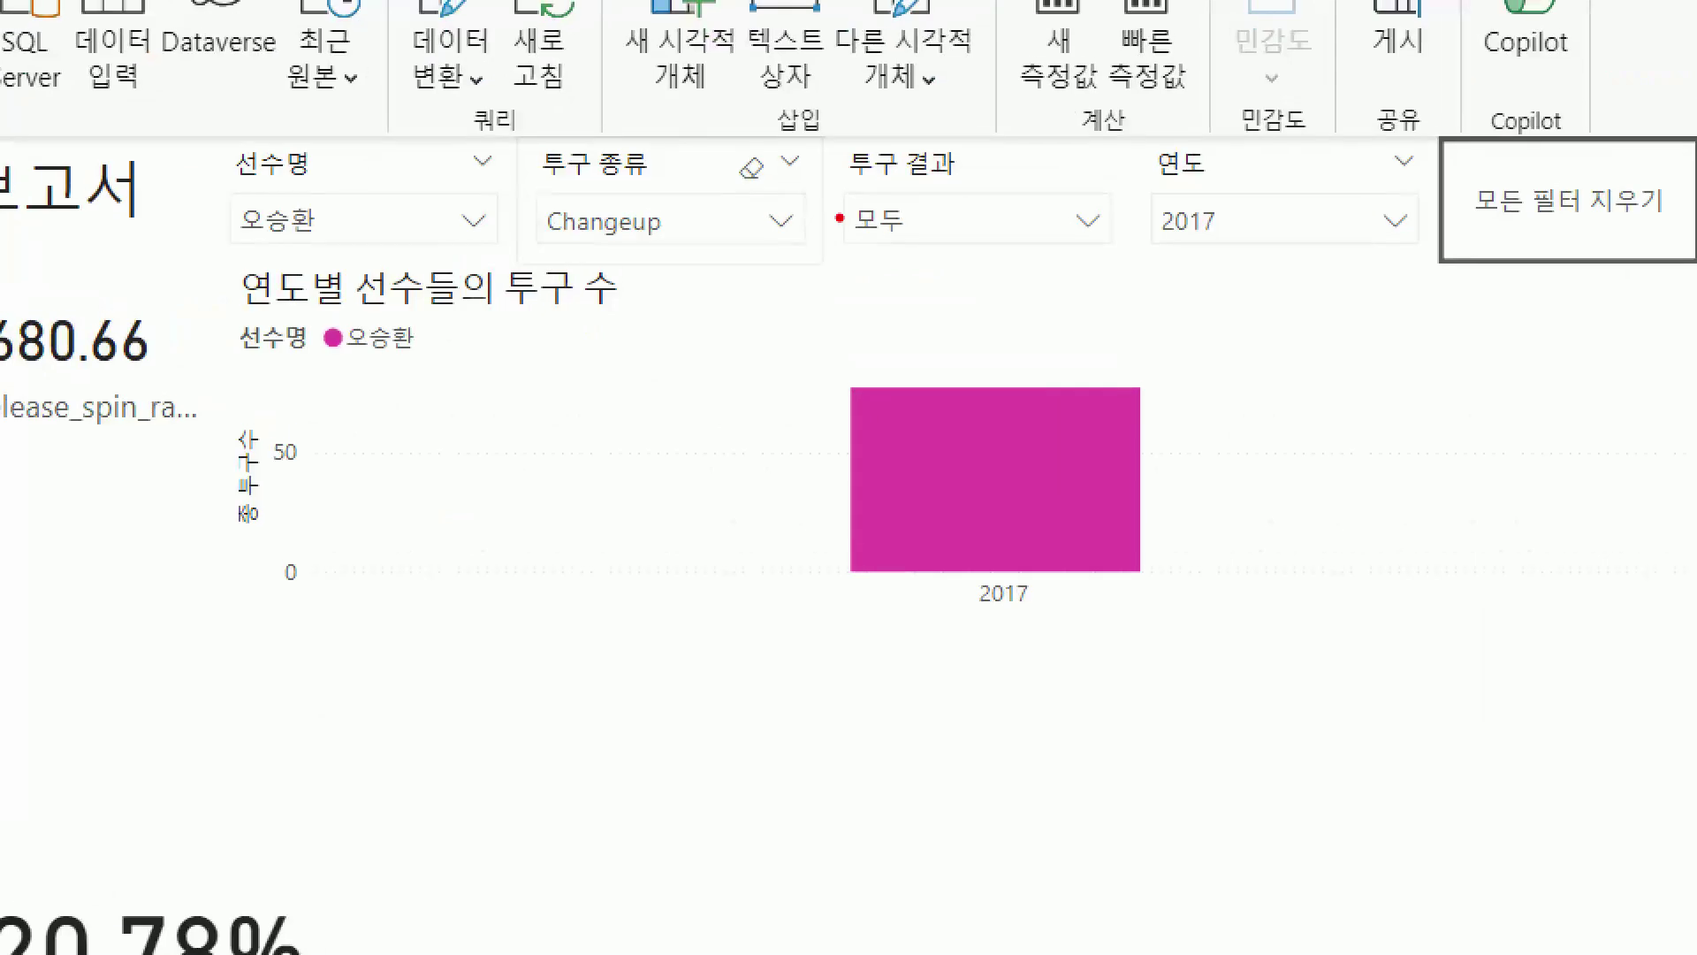
mouse_move(863, 259)
left_mouse_down()
mouse_move(816, 285)
mouse_move(906, 125)
mouse_move(967, 201)
mouse_move(944, 240)
mouse_move(978, 262)
left_mouse_up()
left_click_drag(133, 79, 728, 293)
left_click_drag(1107, 85, 1334, 270)
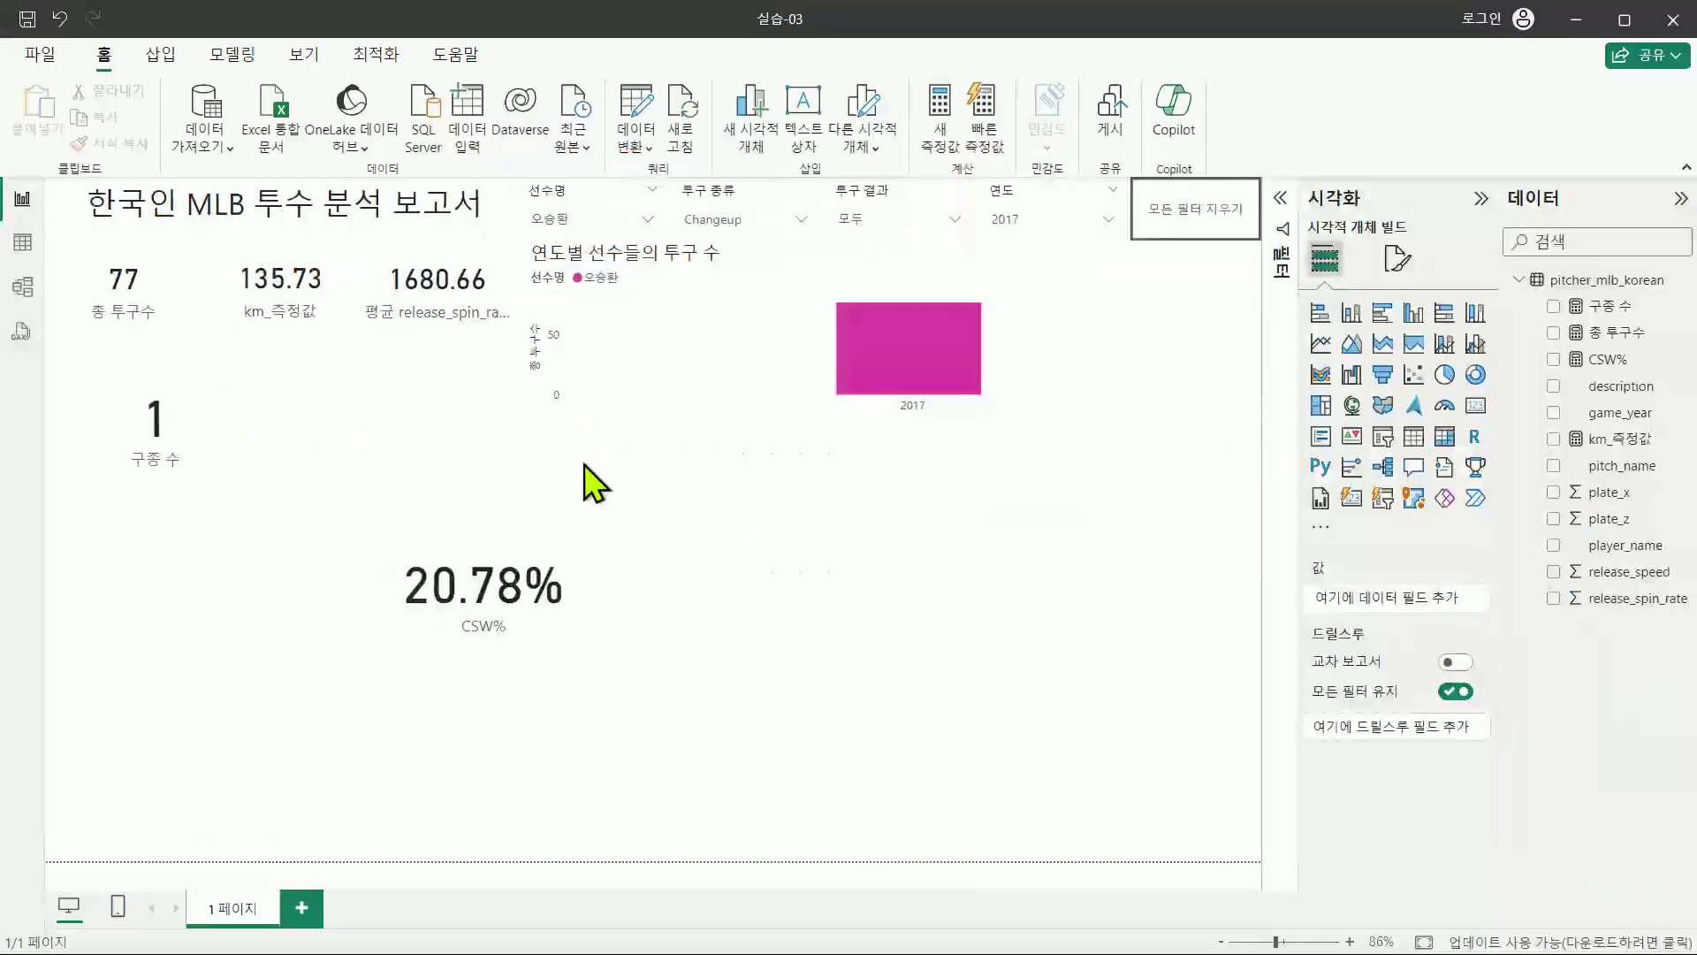
left_click(502, 539)
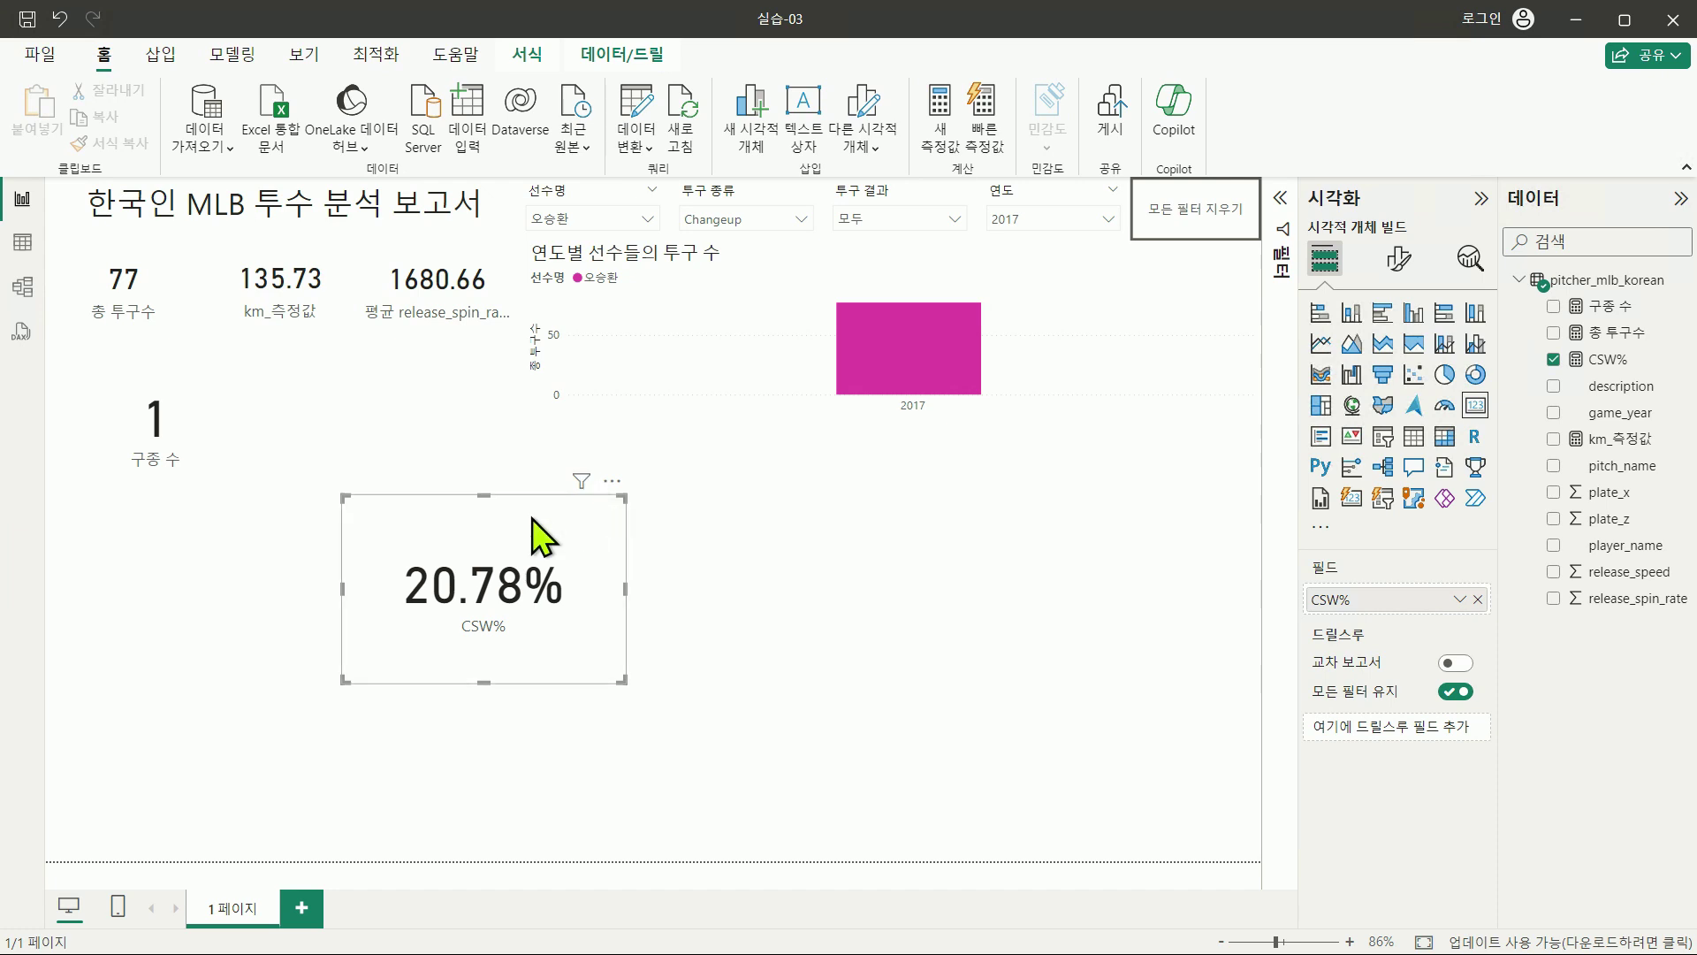
left_click(773, 556)
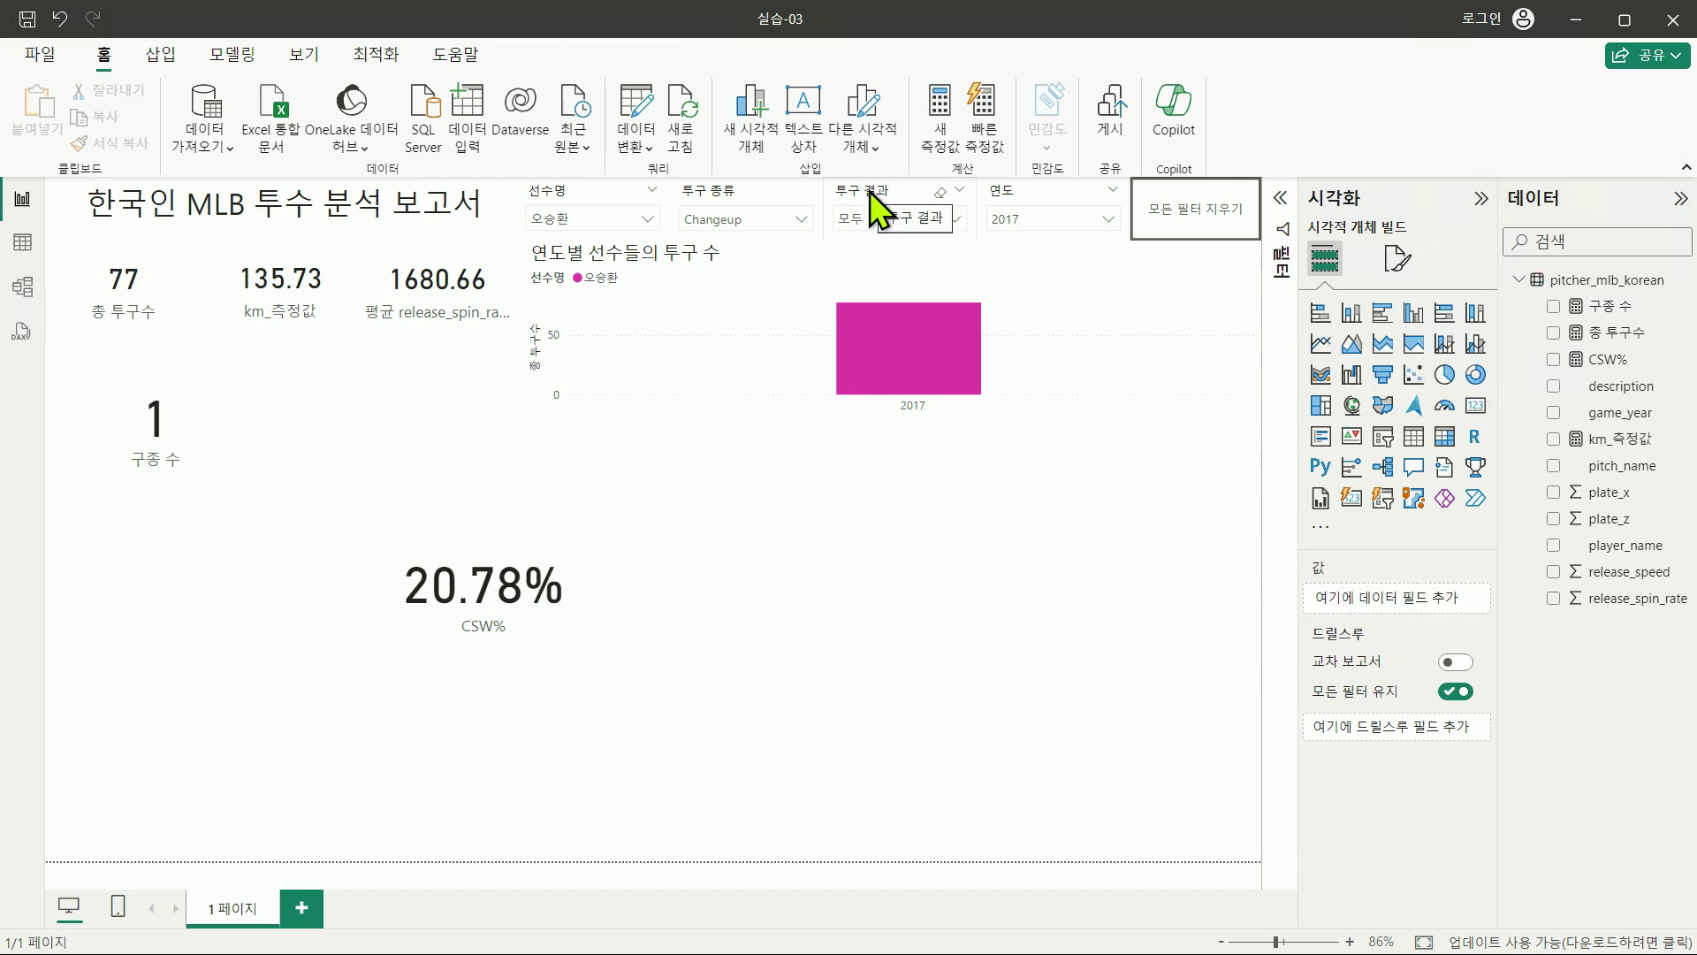
left_click(870, 190)
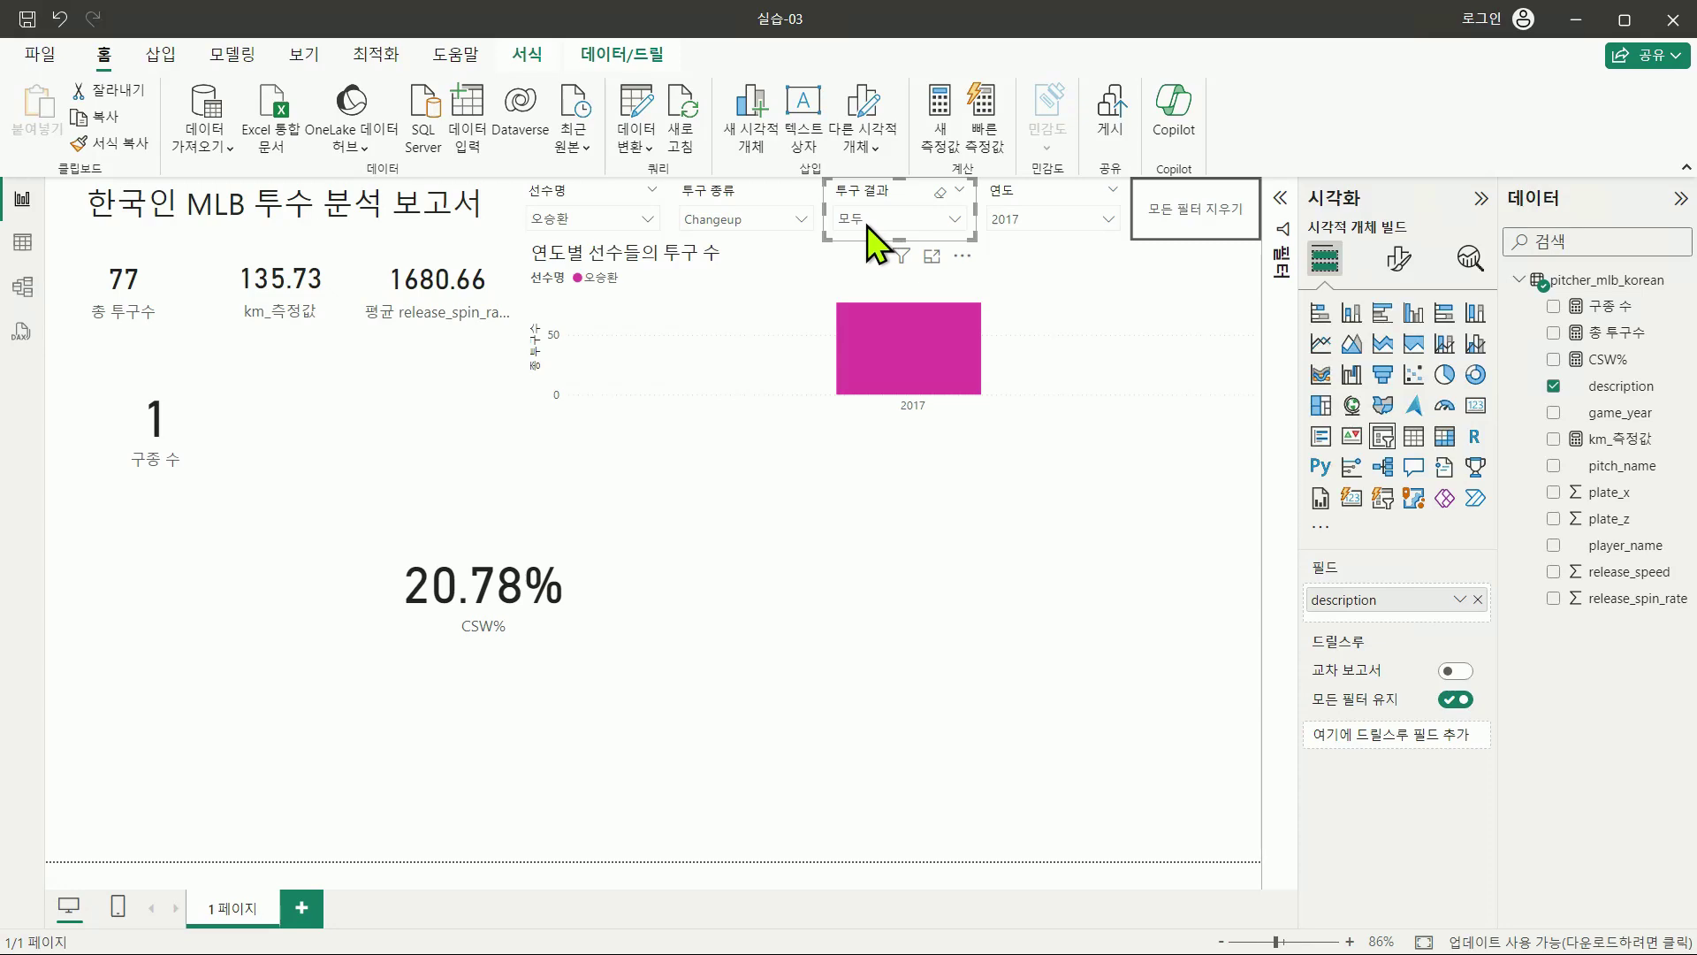
Step: Open the CSW% measure's full formula and wrap the denominator COUNTROWS(pitcher_mlb_korean) in CALCULATE, ready for a filter argument
left_click(1619, 362)
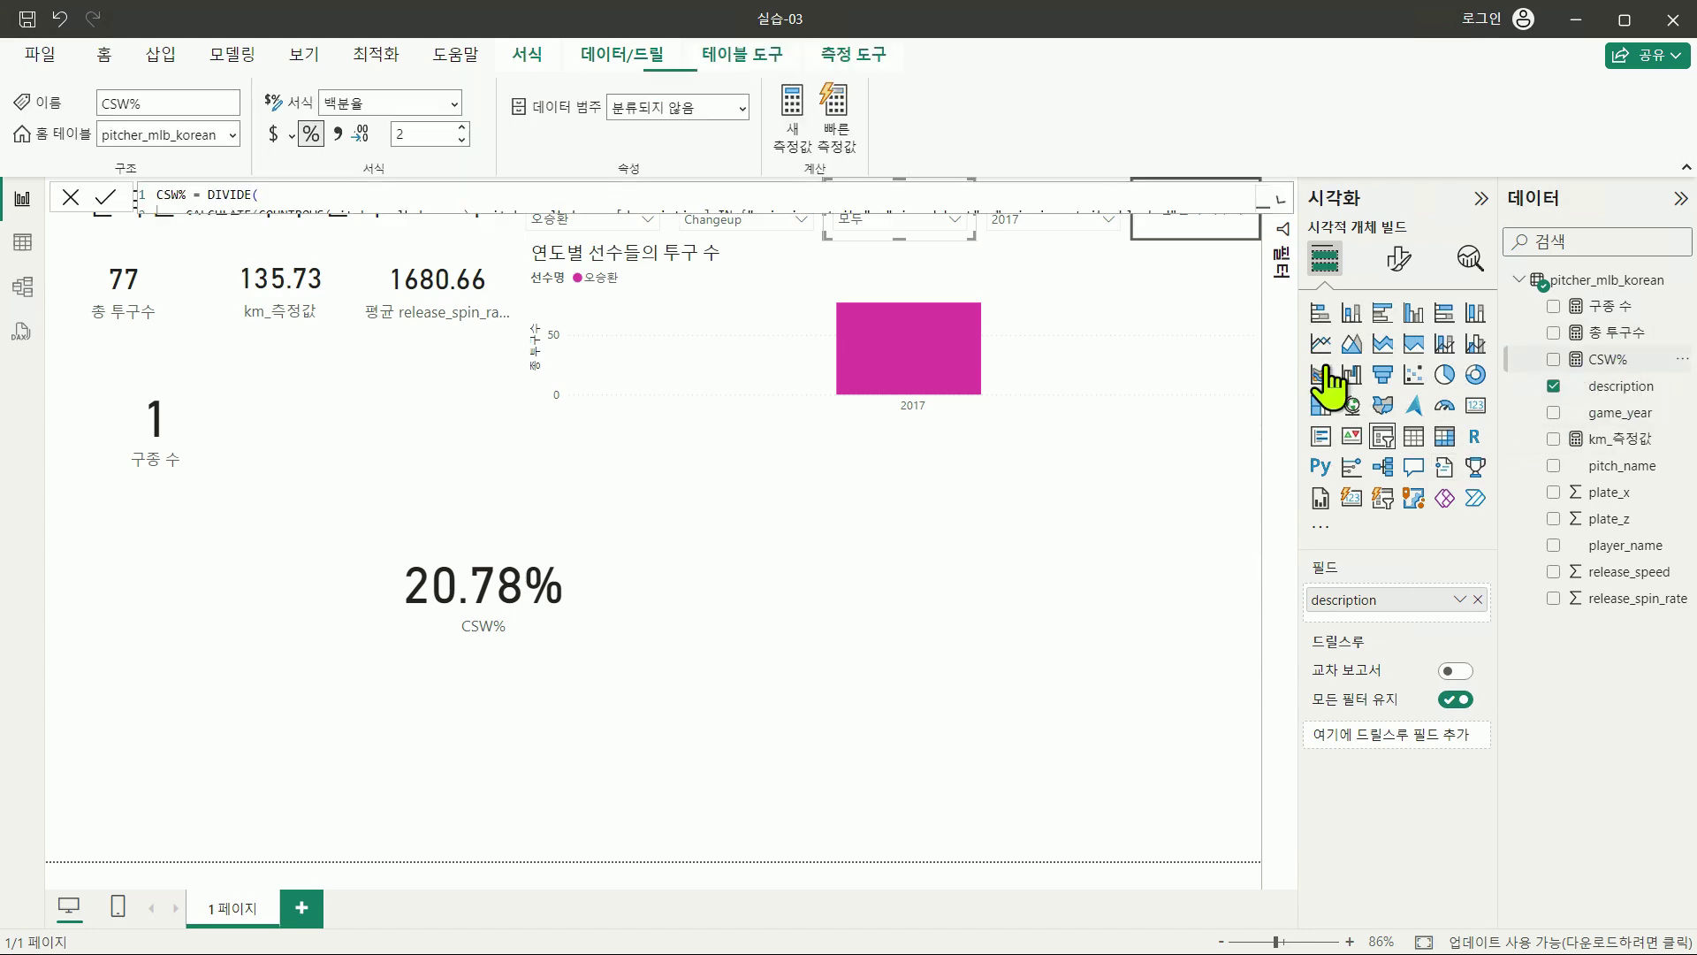
left_click(1278, 202)
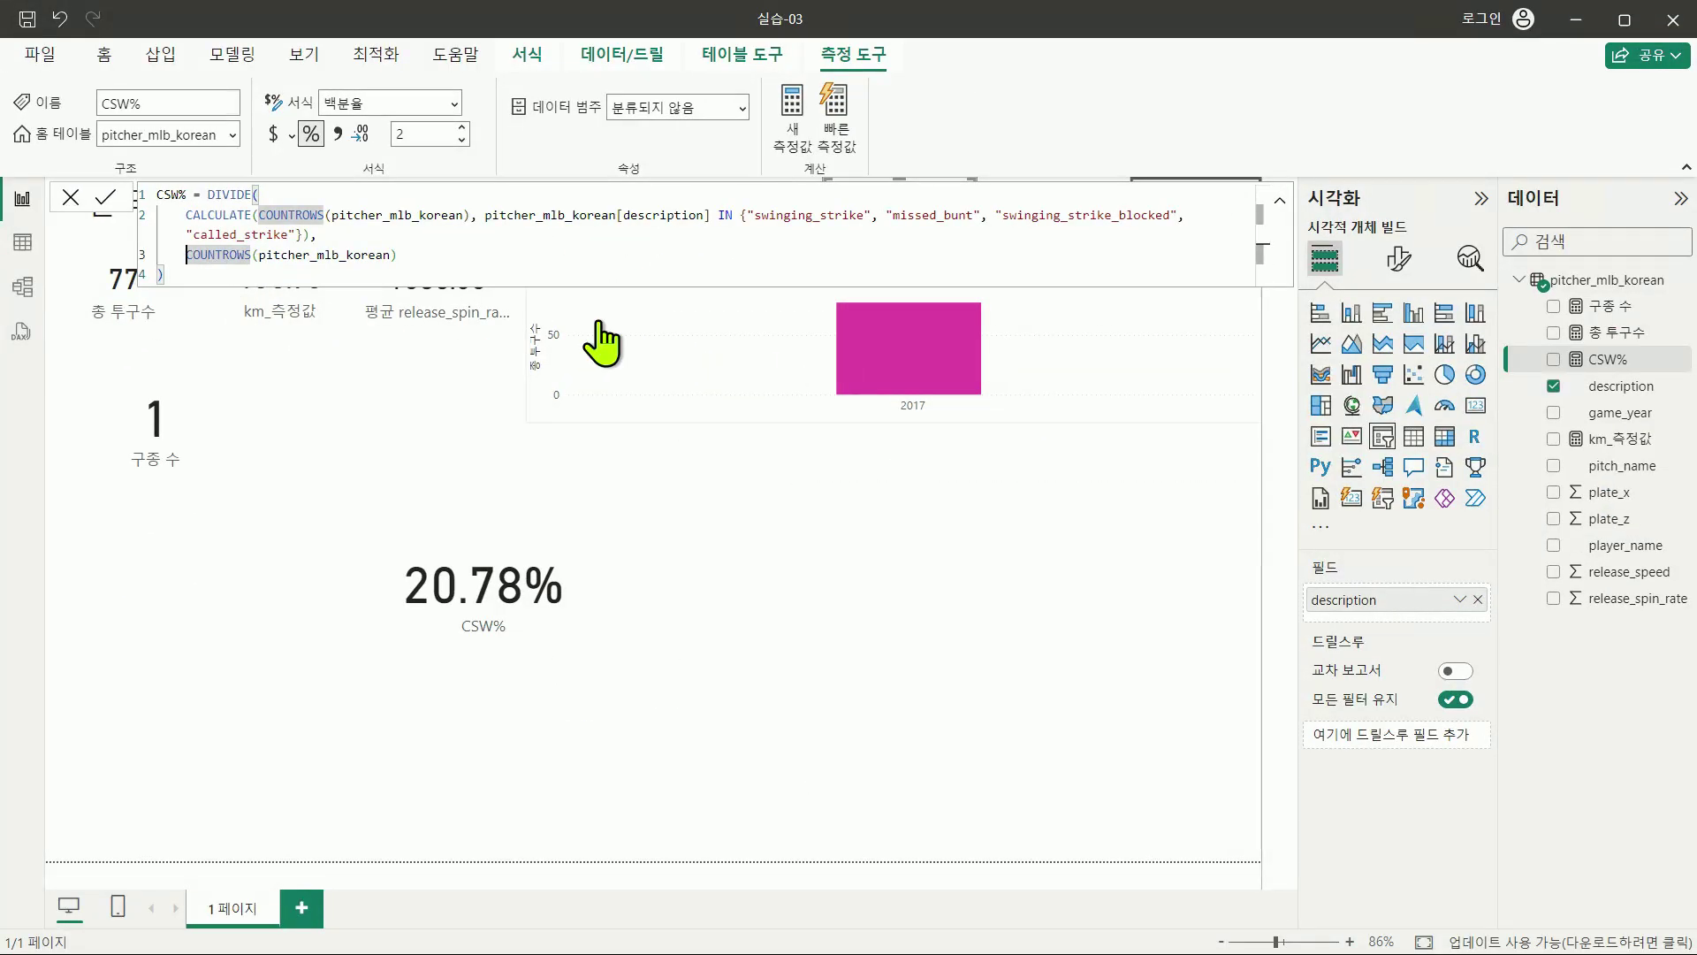
type("CALCULATE(")
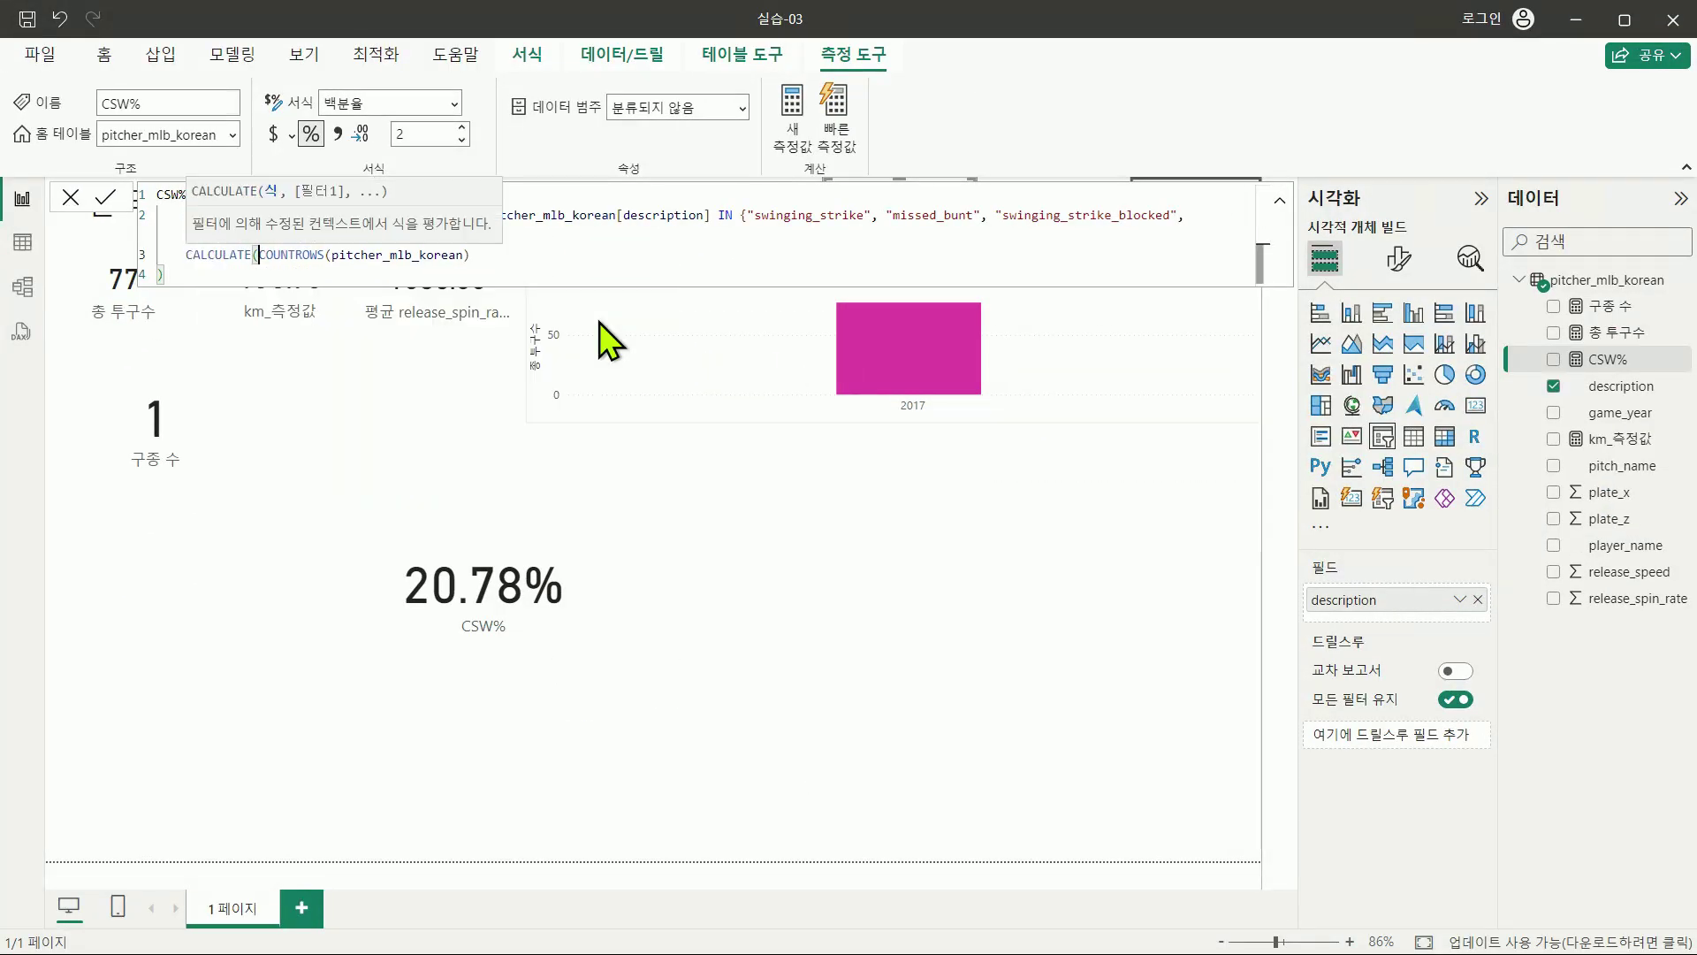
key("End")
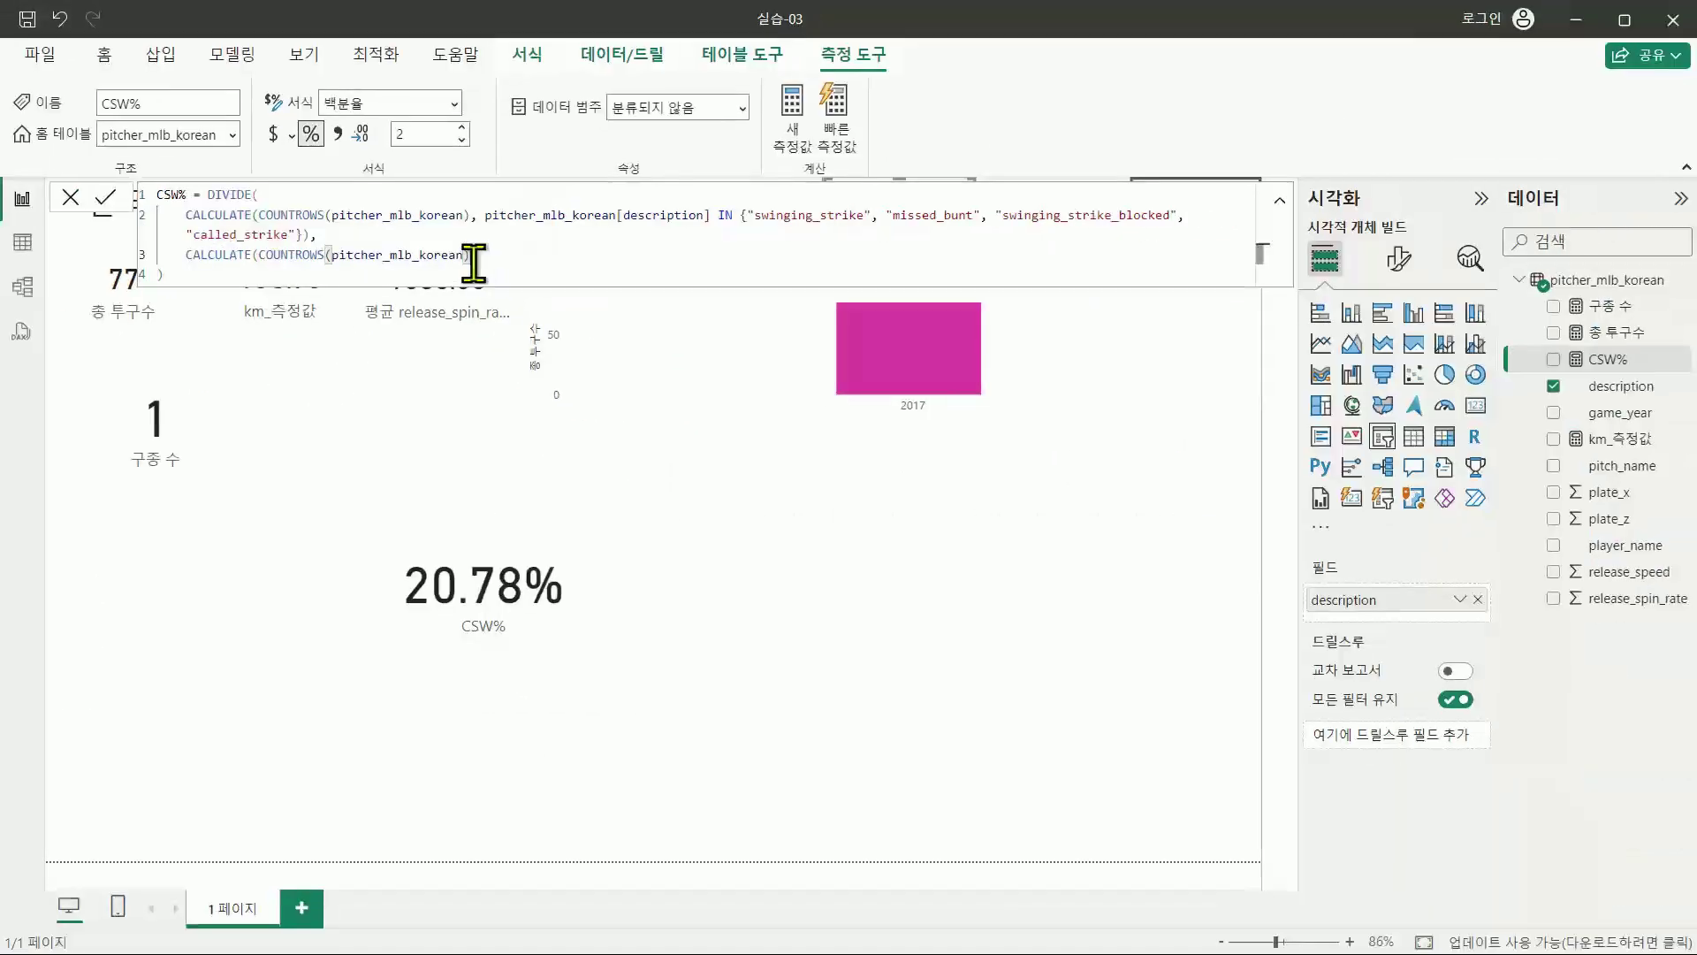
type(", ")
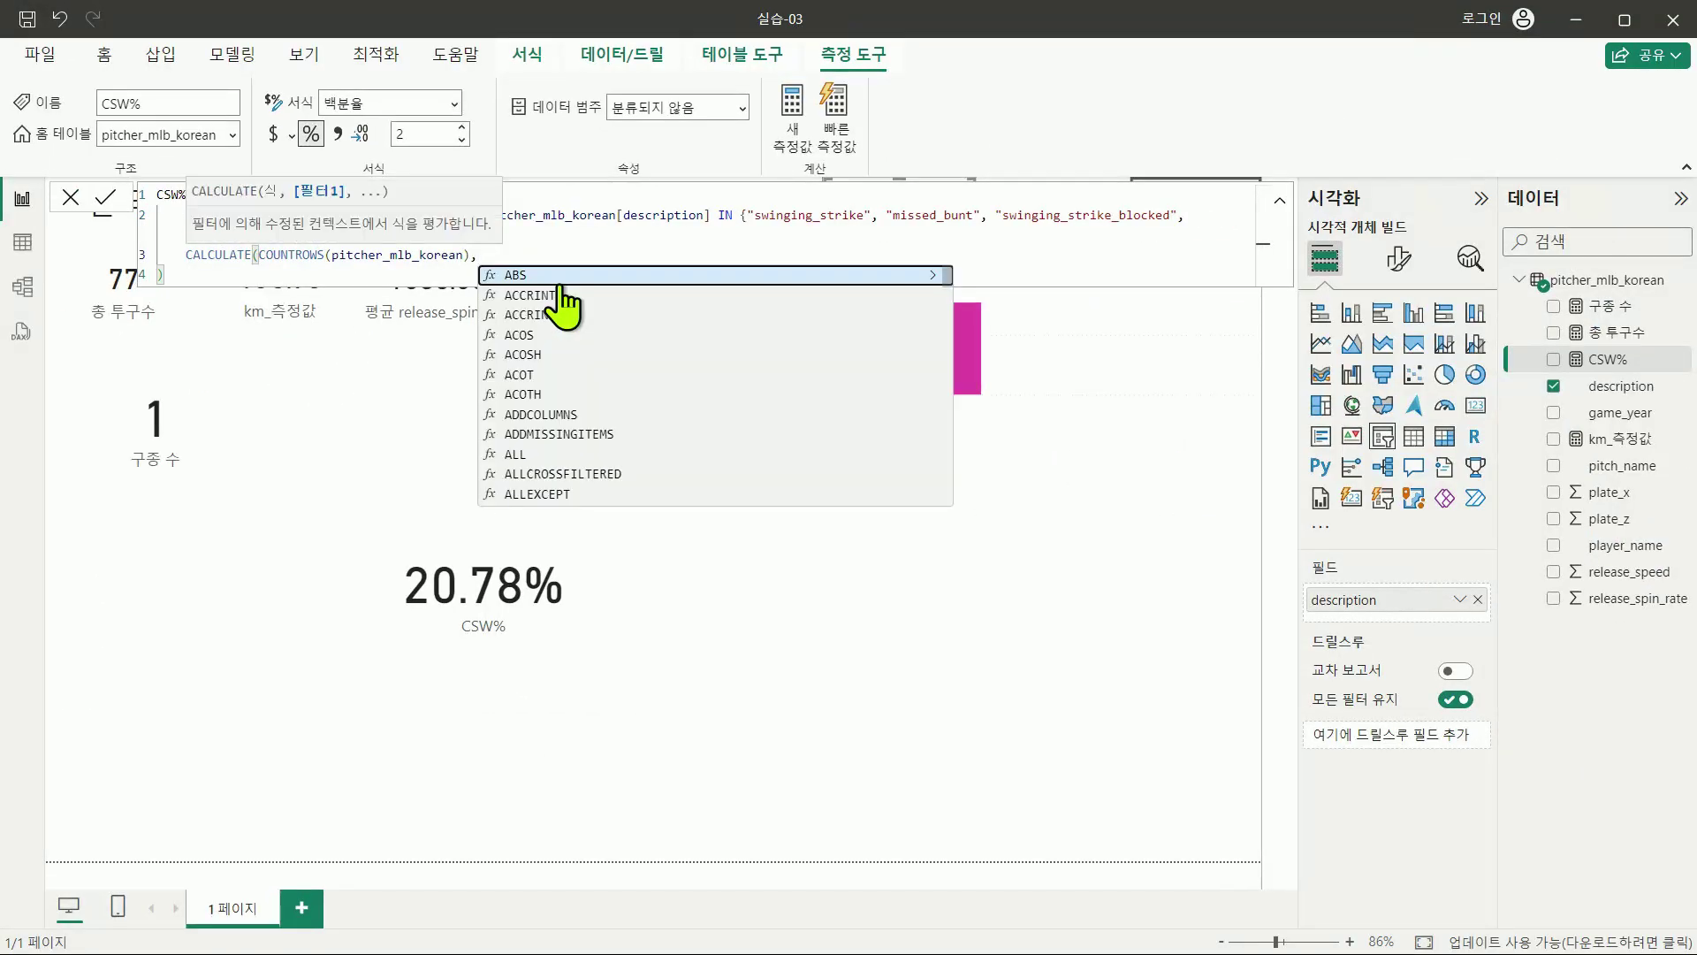
Step: Add REMOVEFILTERS(pitcher_mlb_korean[description]) as the filter argument of the denominator's CALCULATE and close its parentheses
type("Remov")
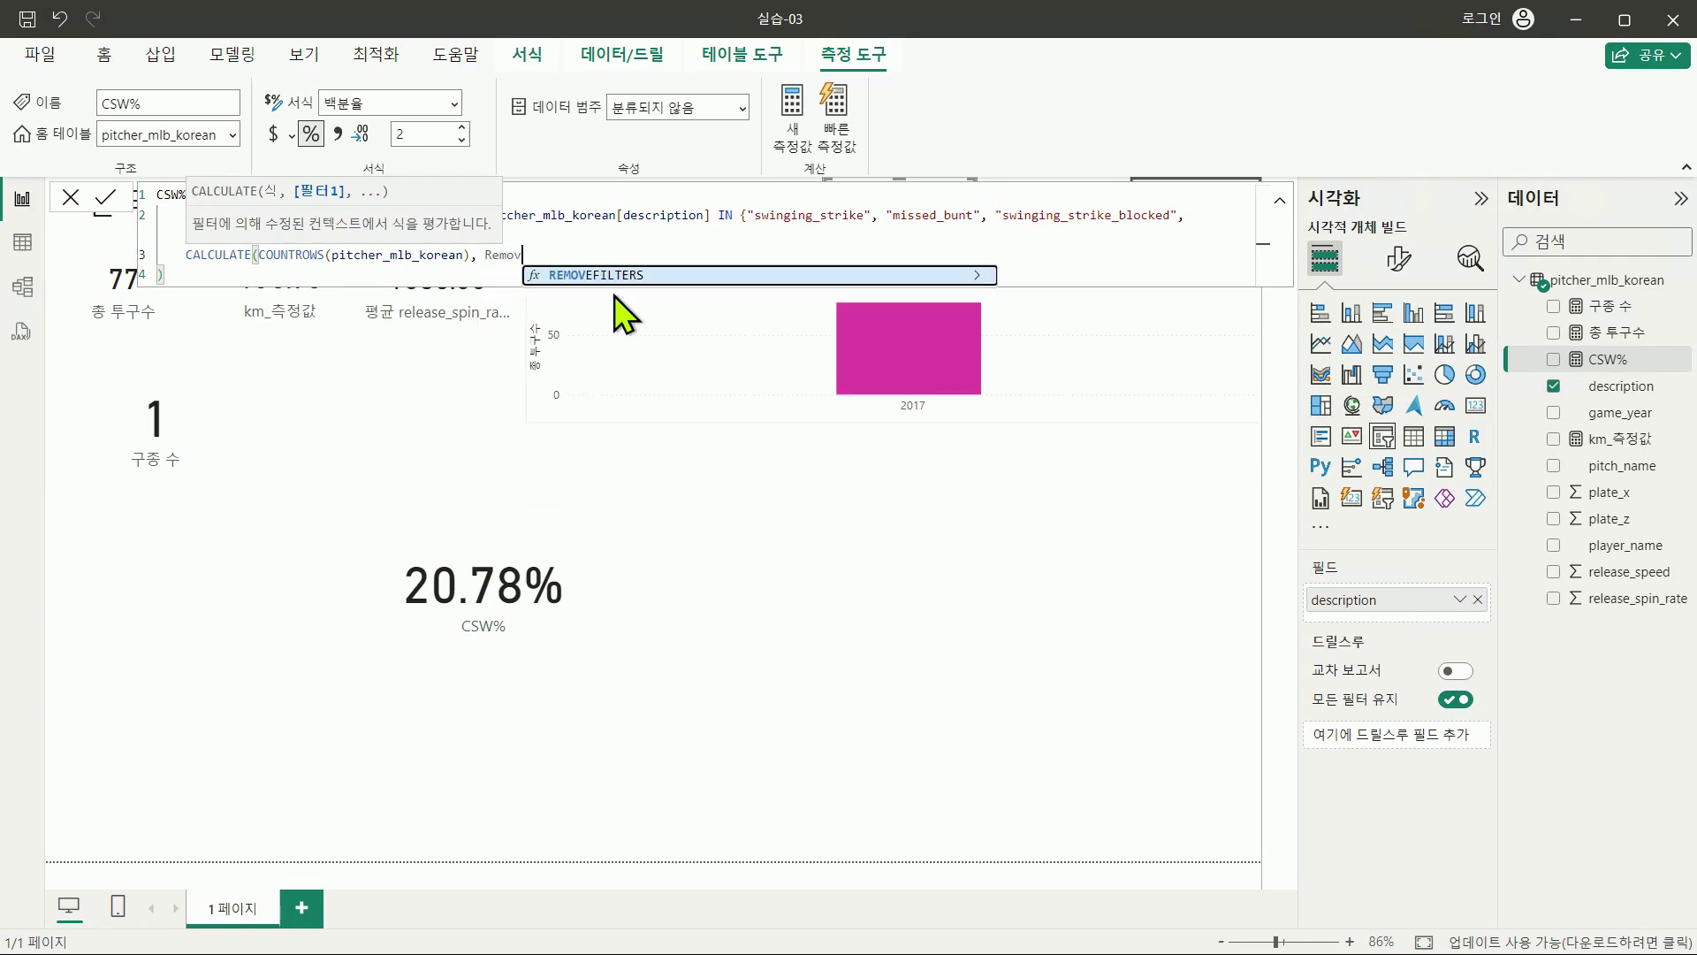
key("Tab")
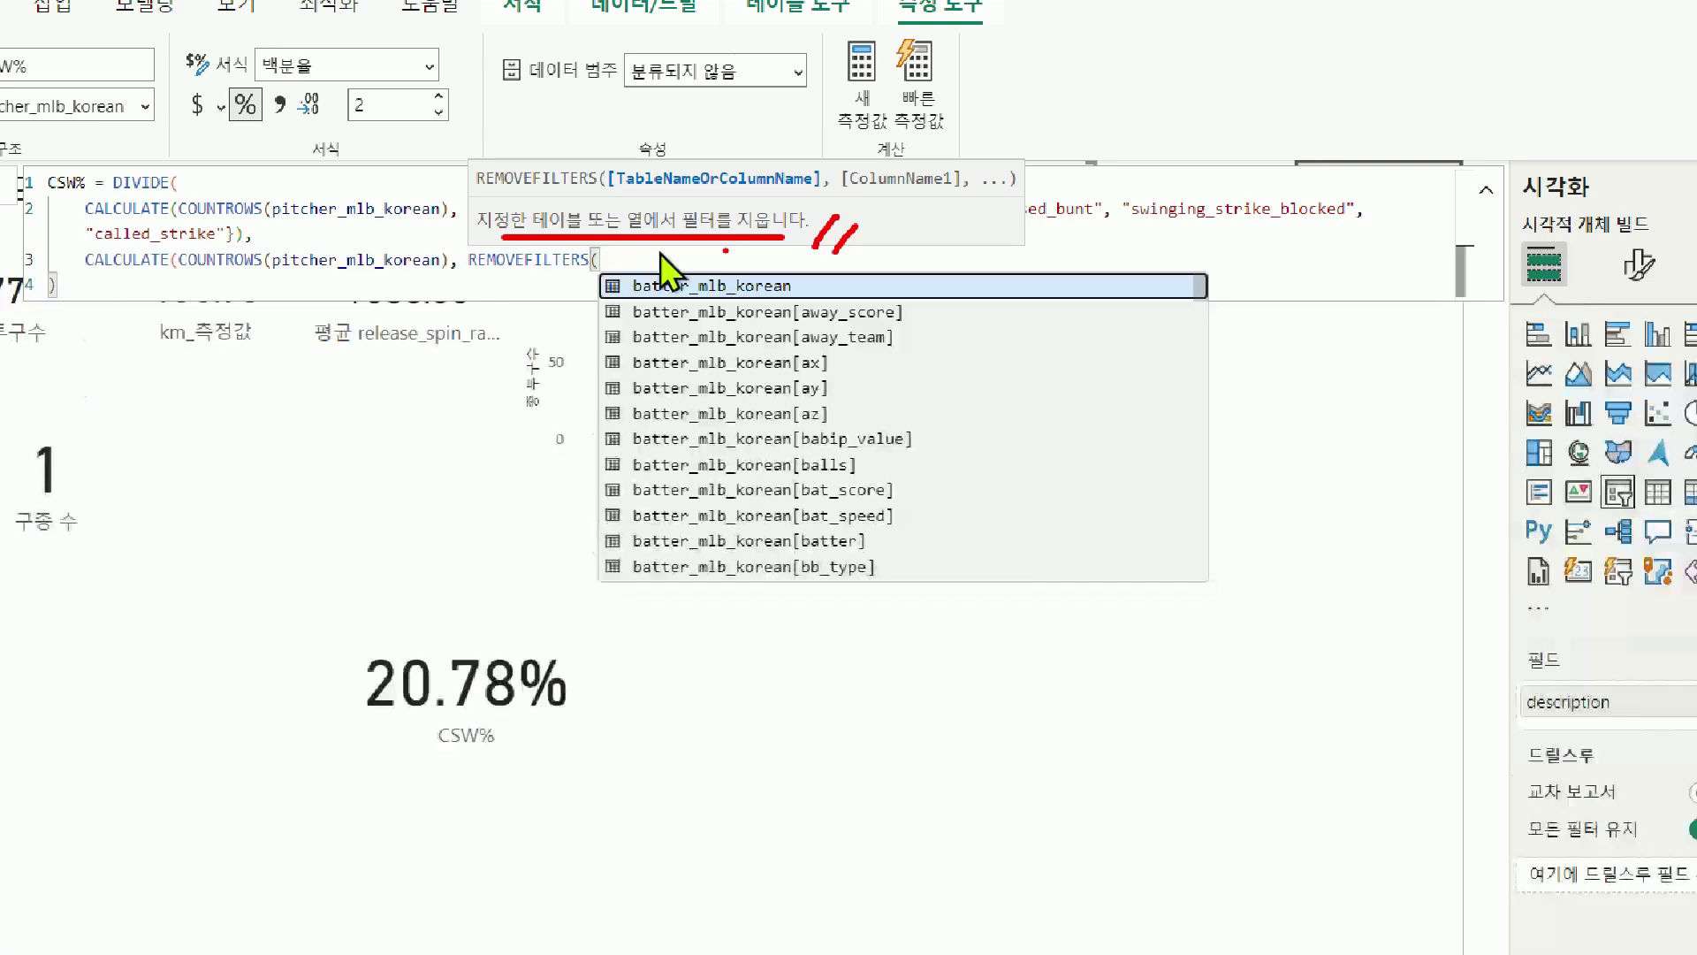
key("Escape")
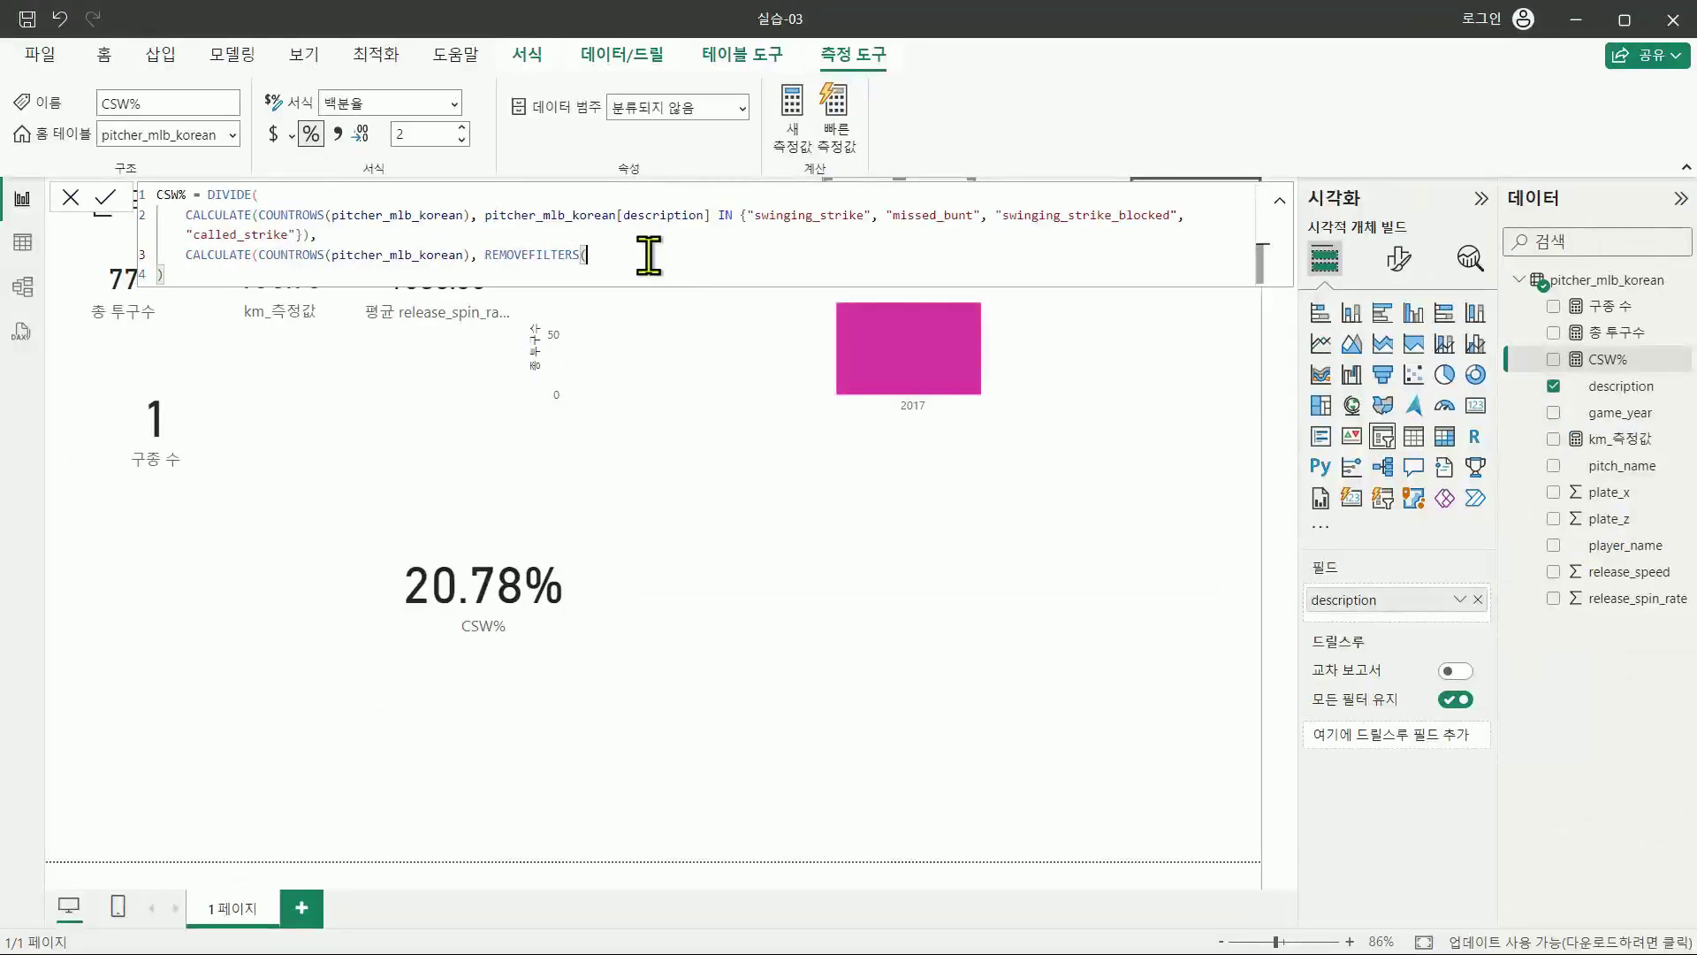
type("pitcher_mlb_korean[d")
key("Down")
key("Down")
key("Down")
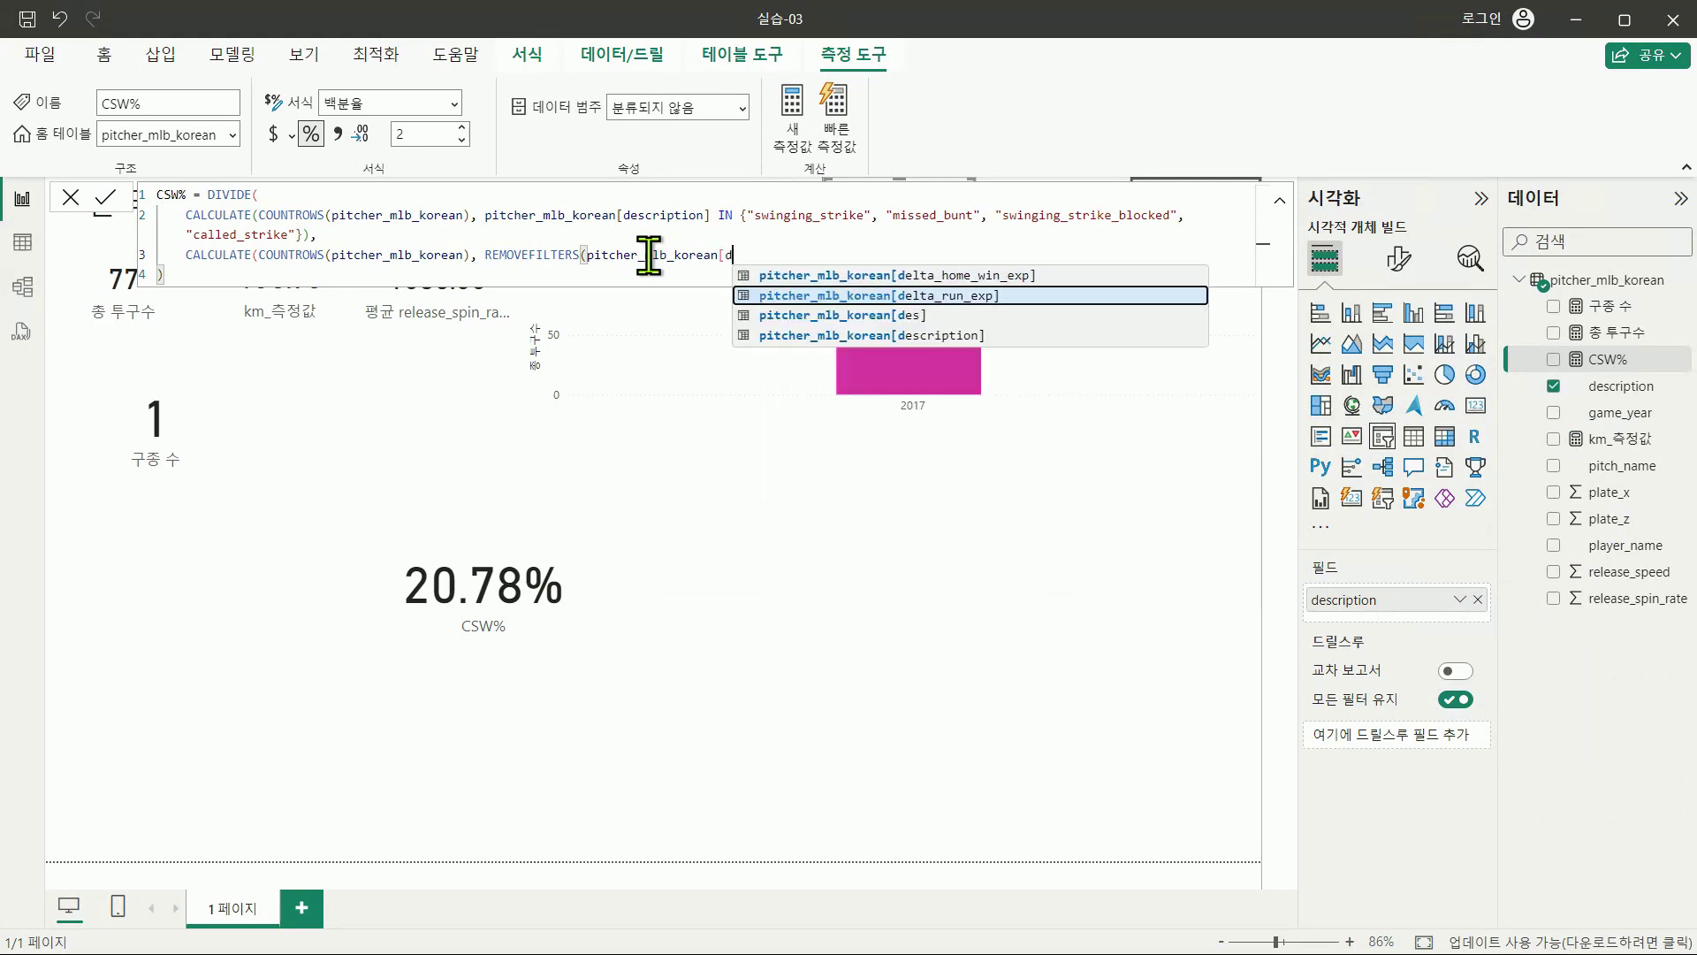
key("Tab")
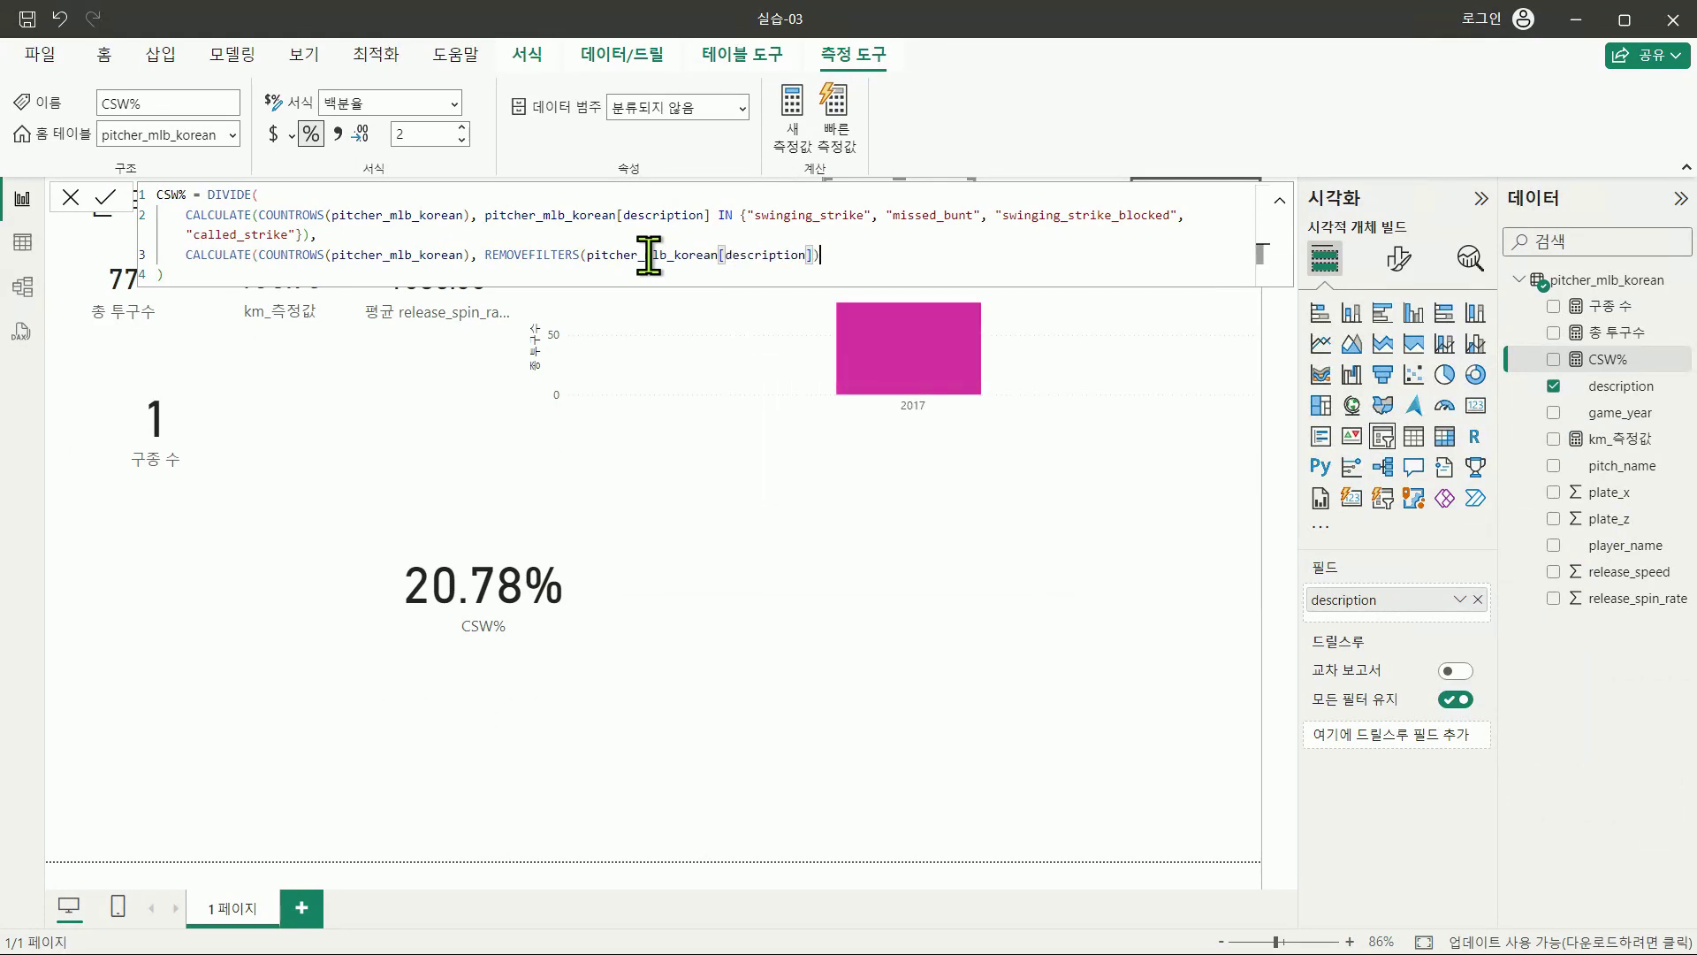
type(")")
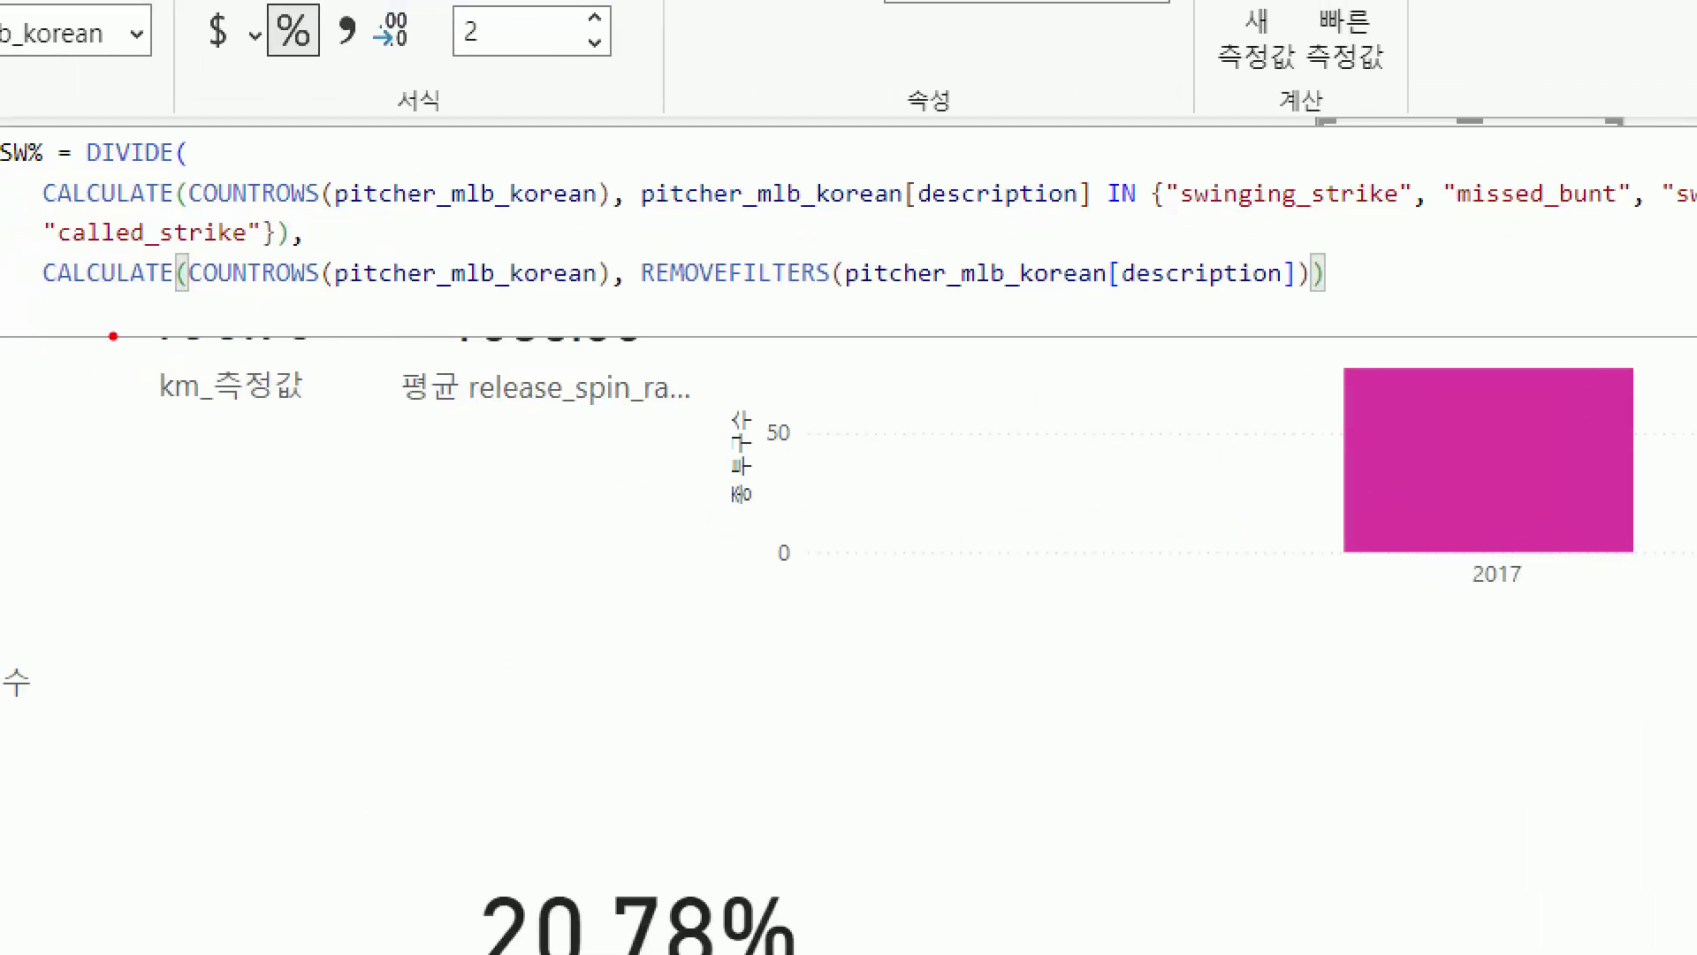
Step: Review the REMOVEFILTERS denominator, commit the CSW% formula and collapse it
left_click_drag(98, 311, 1301, 309)
mouse_move(1396, 272)
left_mouse_down()
mouse_move(1369, 313)
mouse_move(1394, 337)
left_mouse_up()
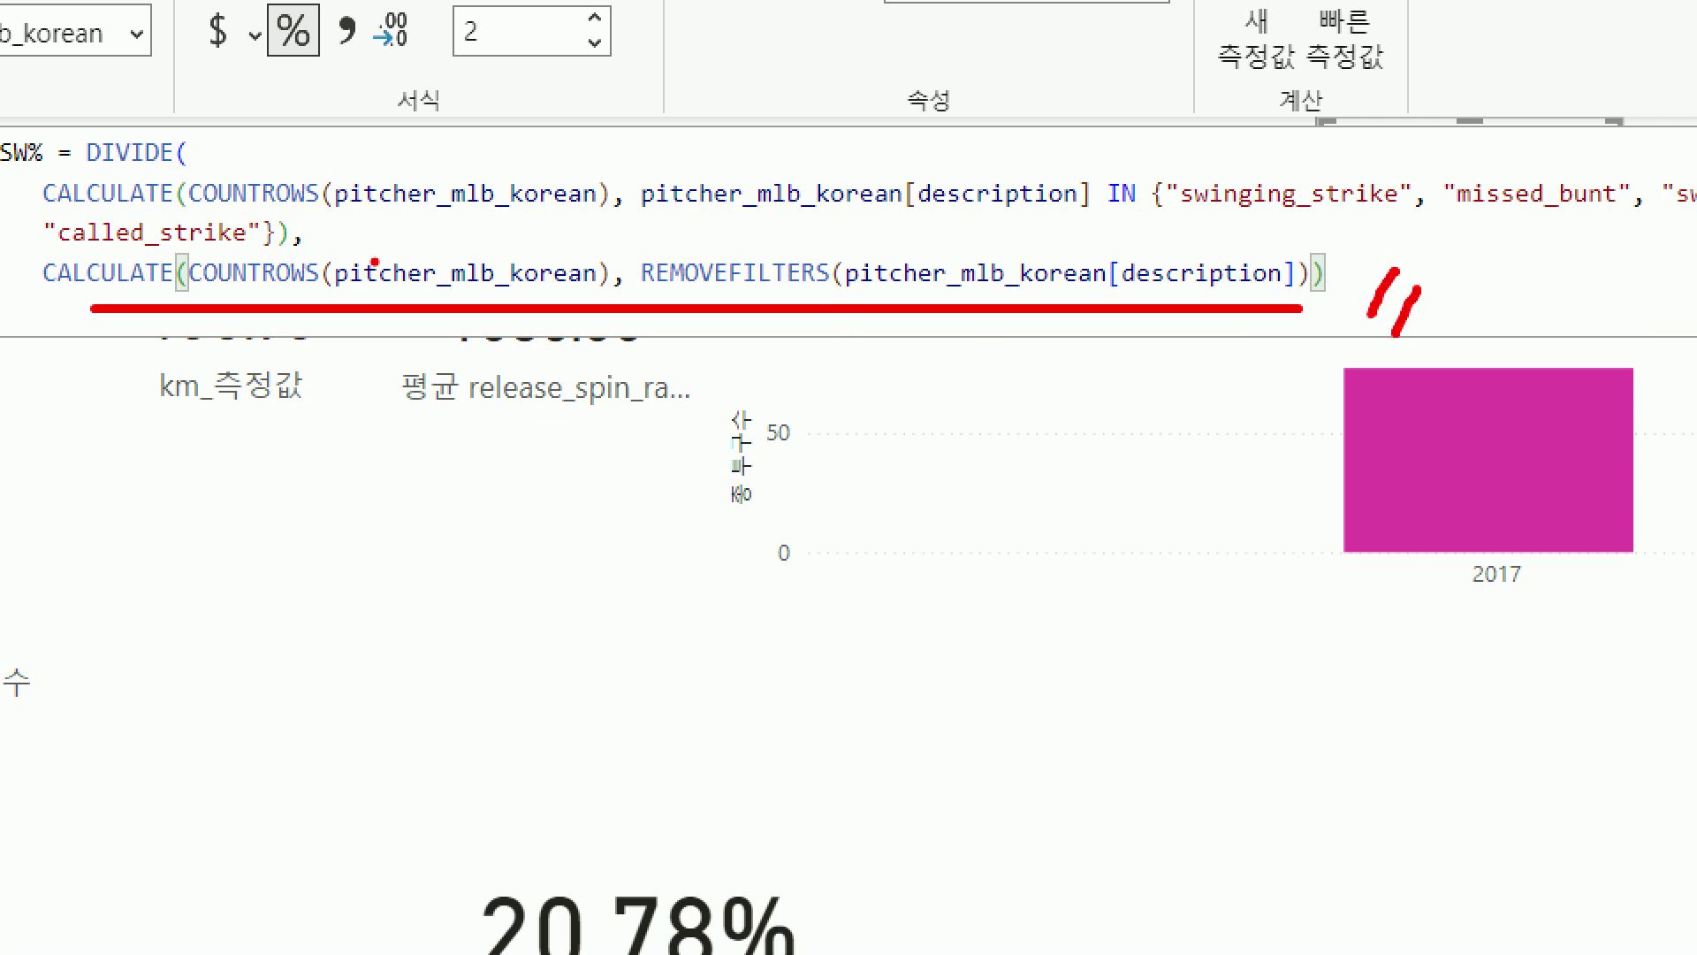
mouse_move(625, 242)
left_mouse_down()
mouse_move(836, 294)
mouse_move(1321, 297)
left_mouse_up()
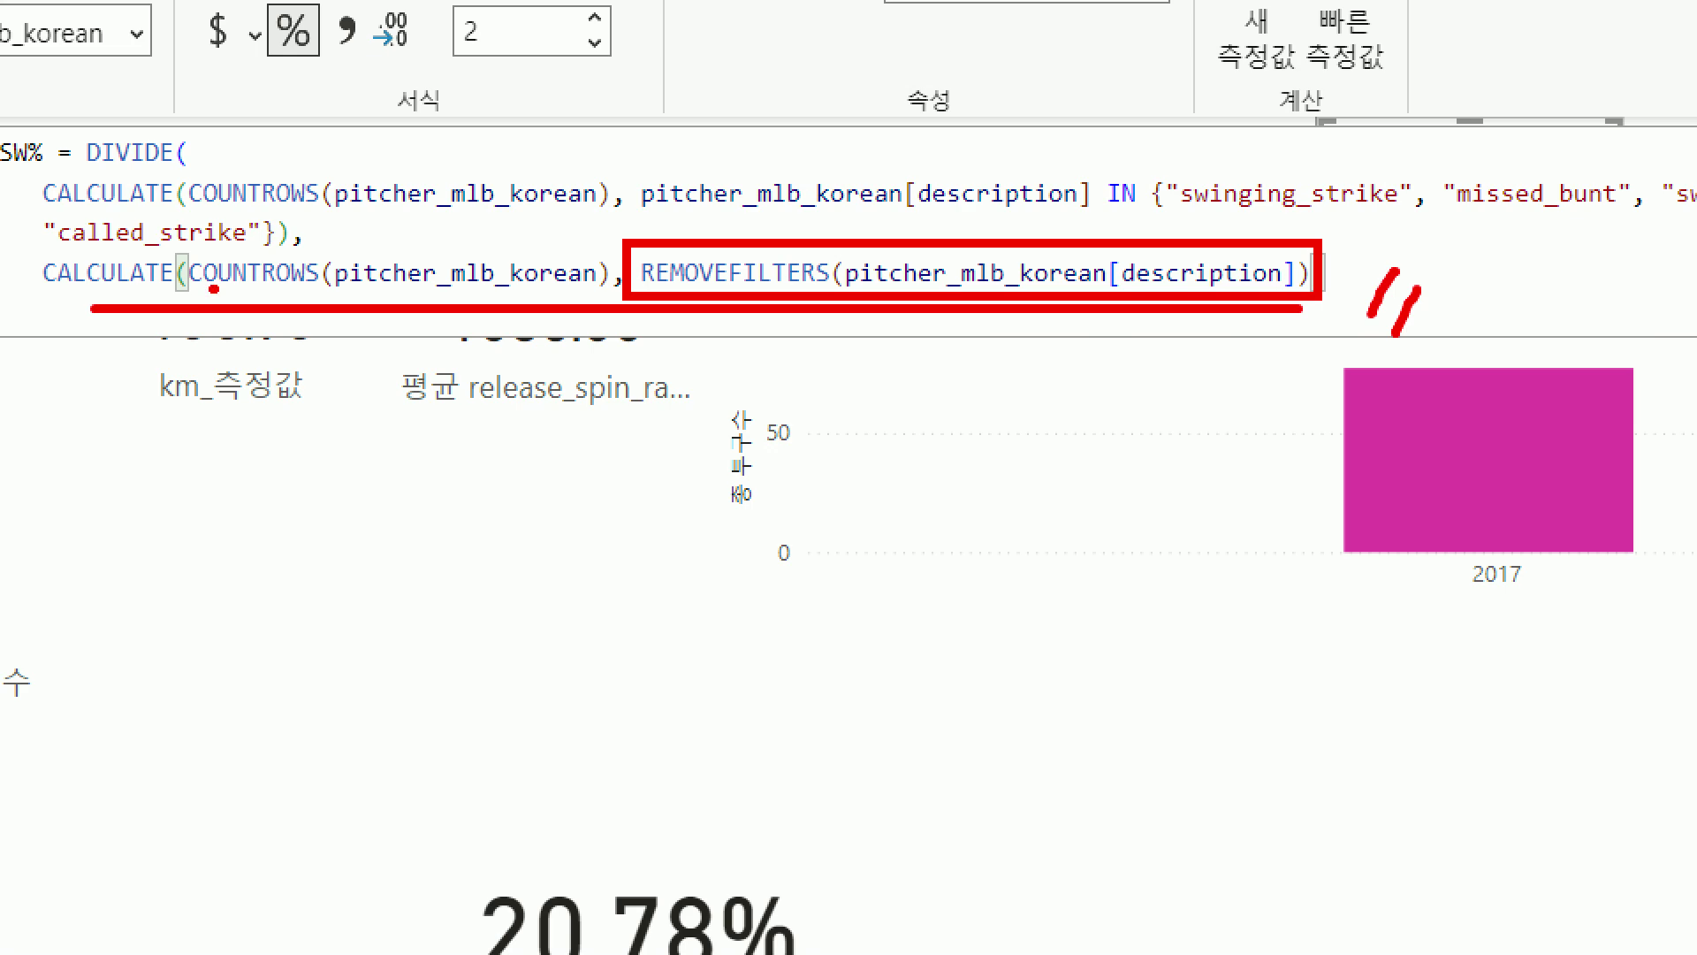
left_click_drag(214, 288, 612, 299)
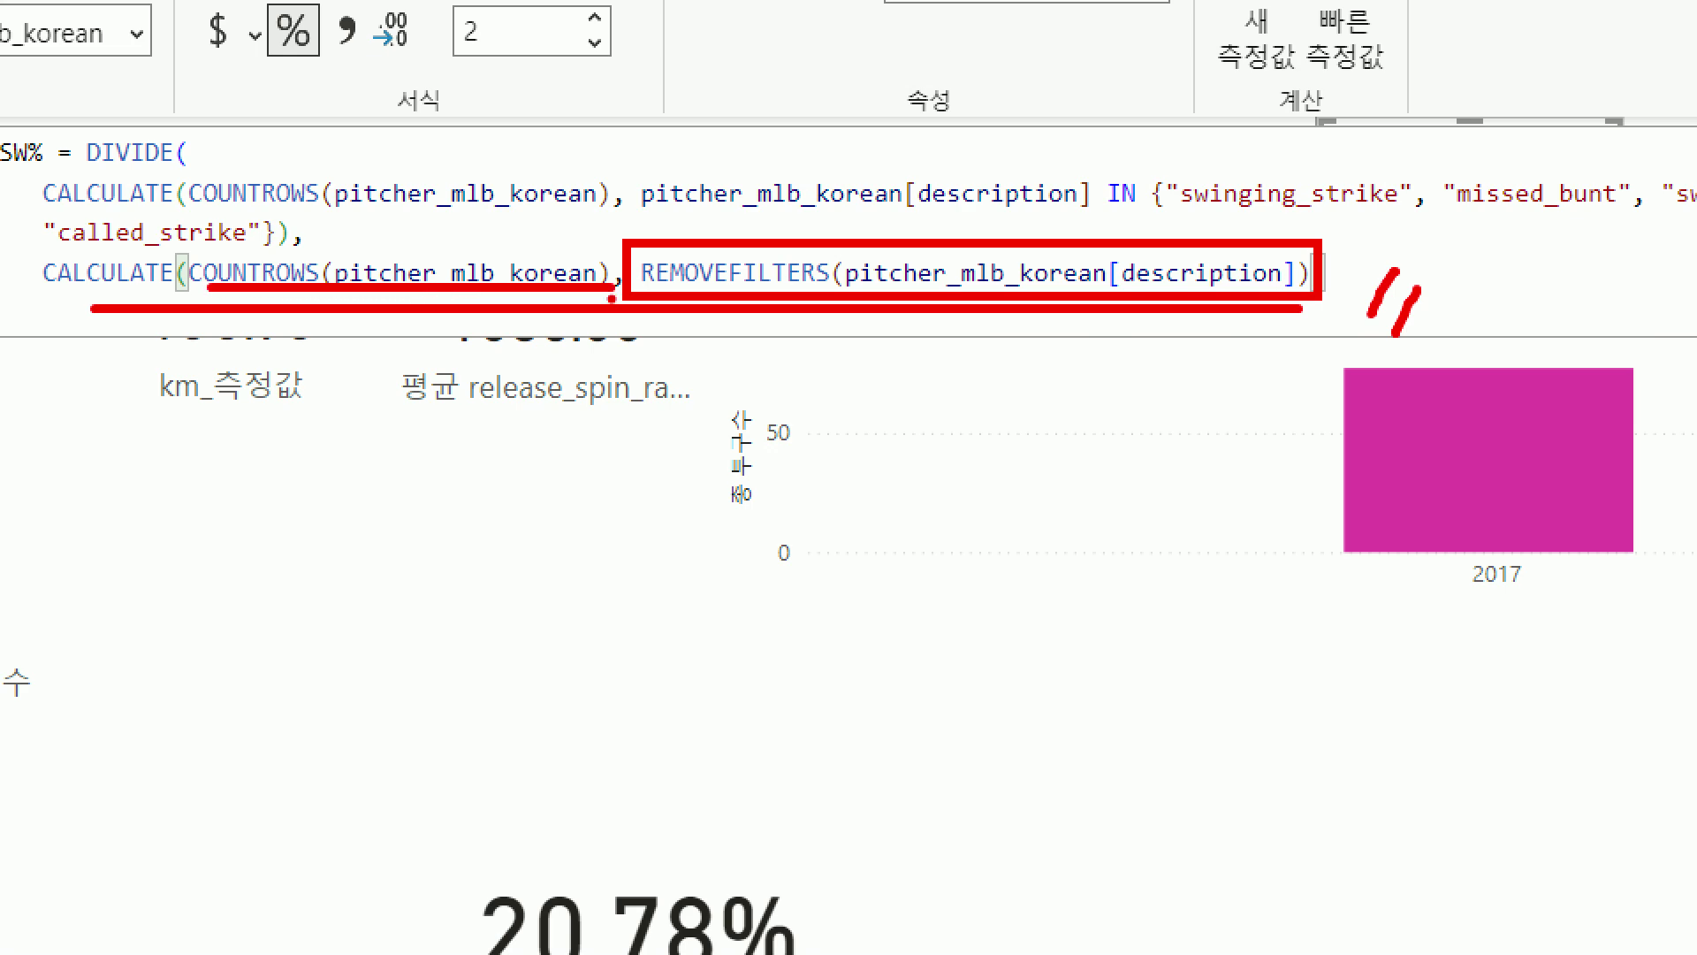
key("Escape")
key("Return")
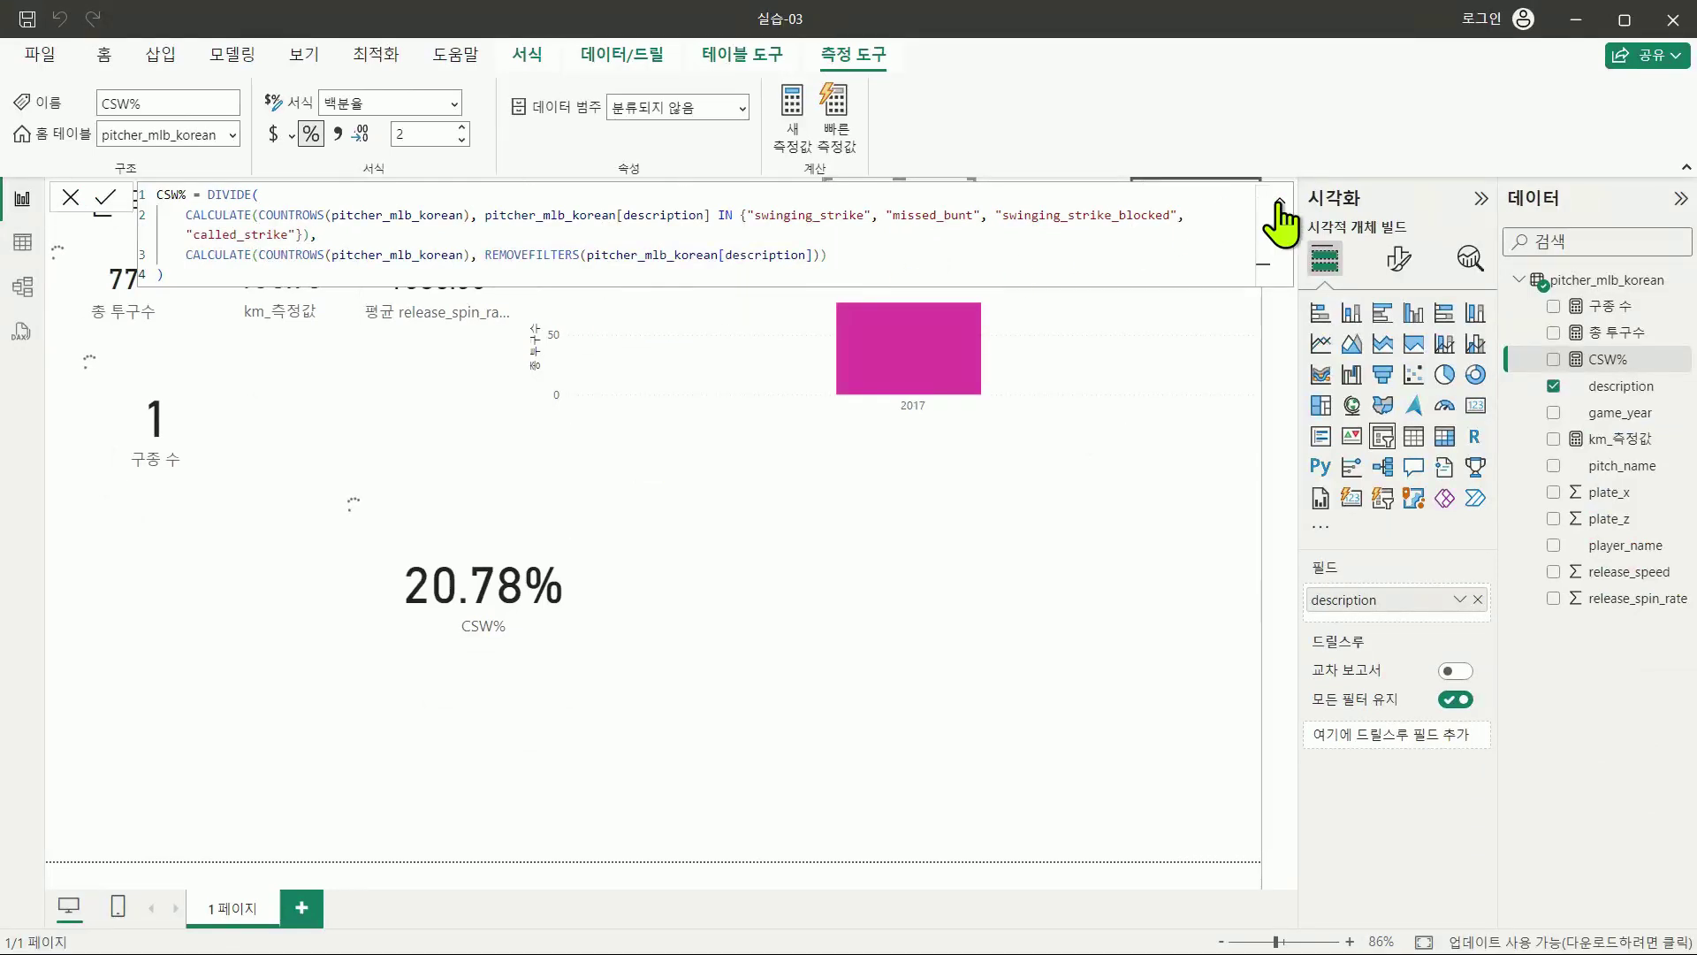
key("ctrl+1")
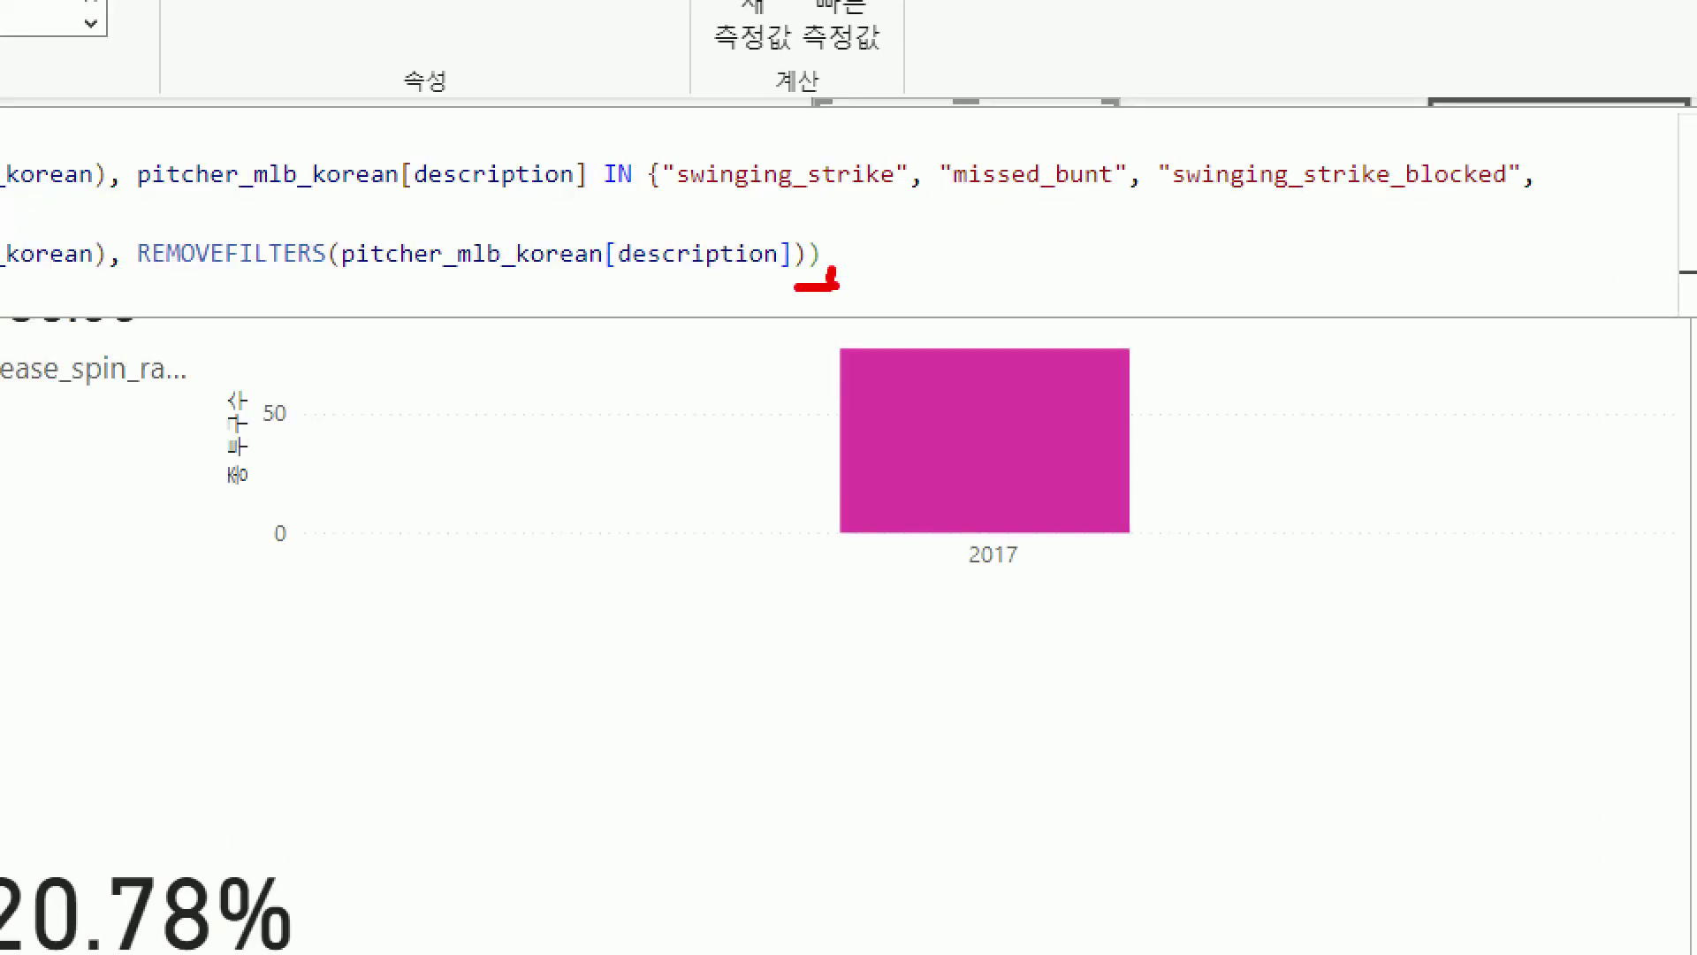
key("Escape")
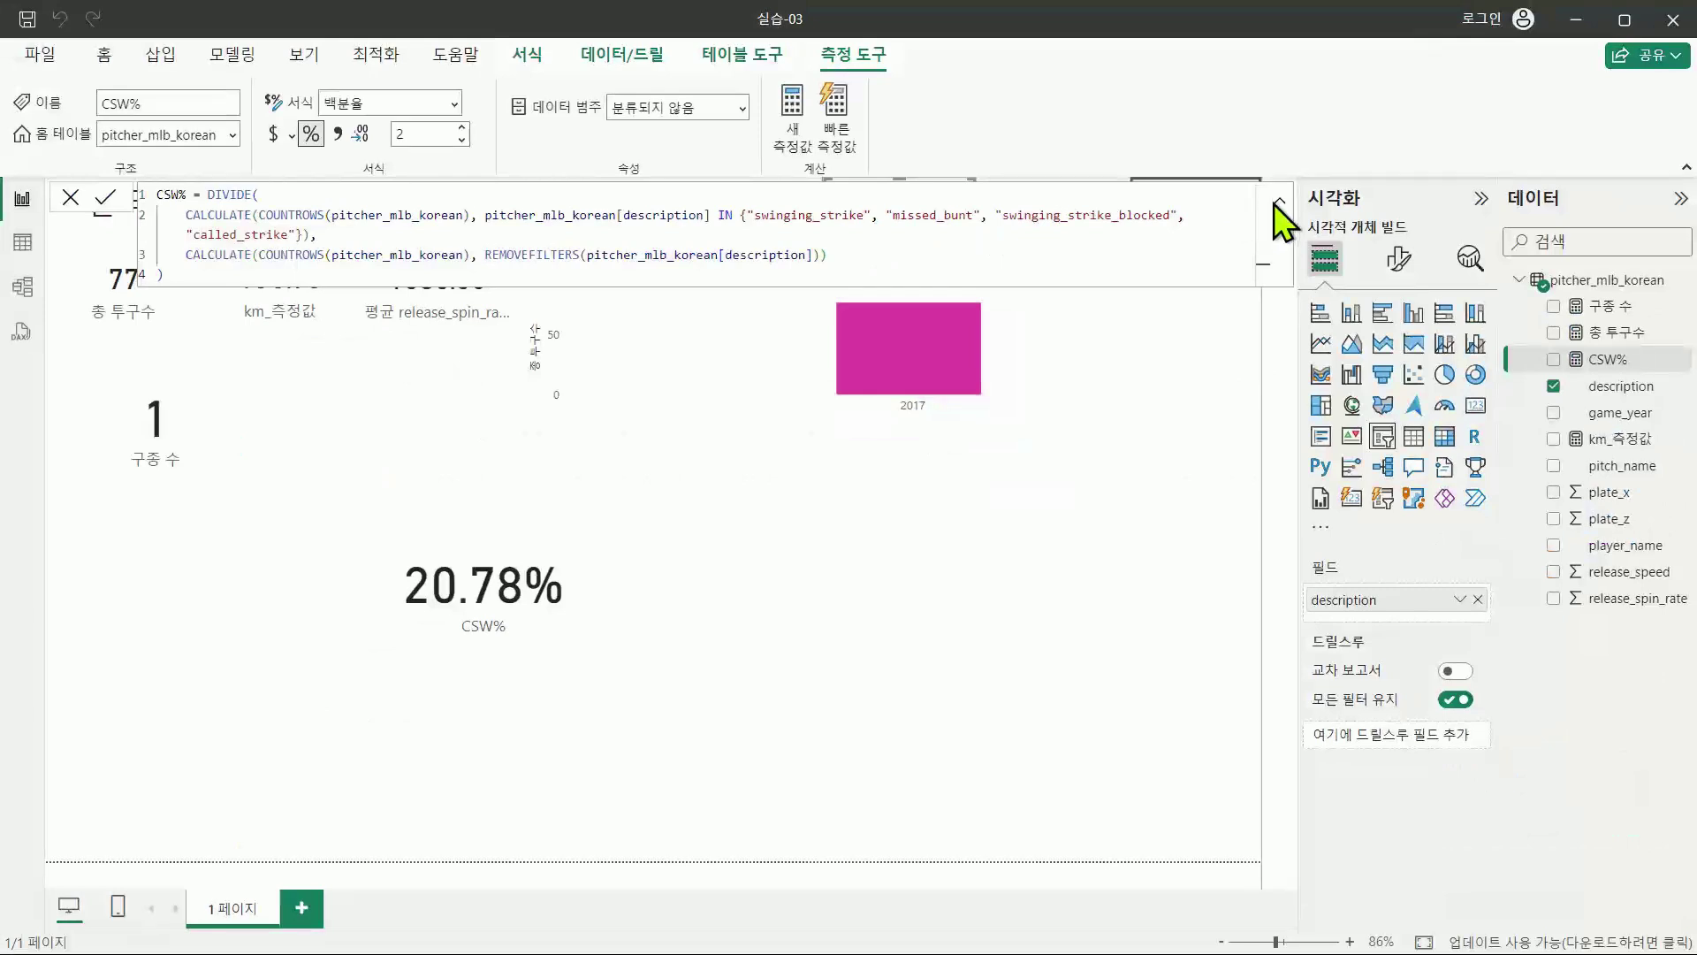
left_click(1276, 203)
left_click(875, 654)
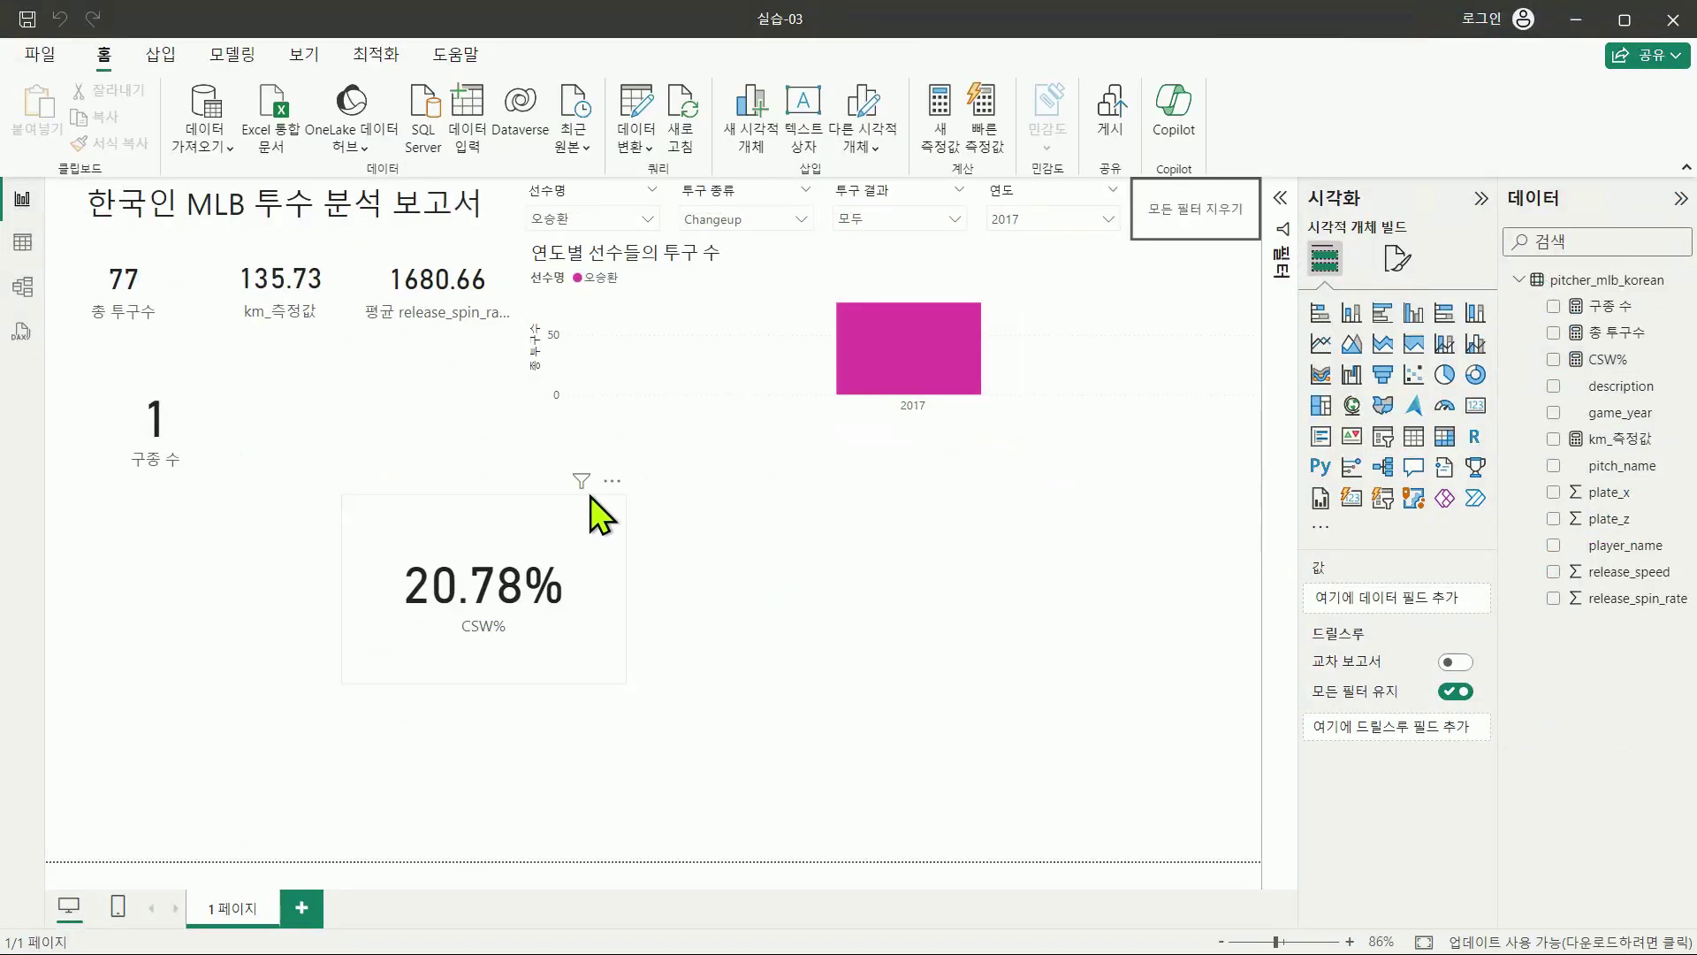
Step: Filter the 투구 결과 slicer to foul and compare the 총 투구수 and CSW% cards
left_click(866, 221)
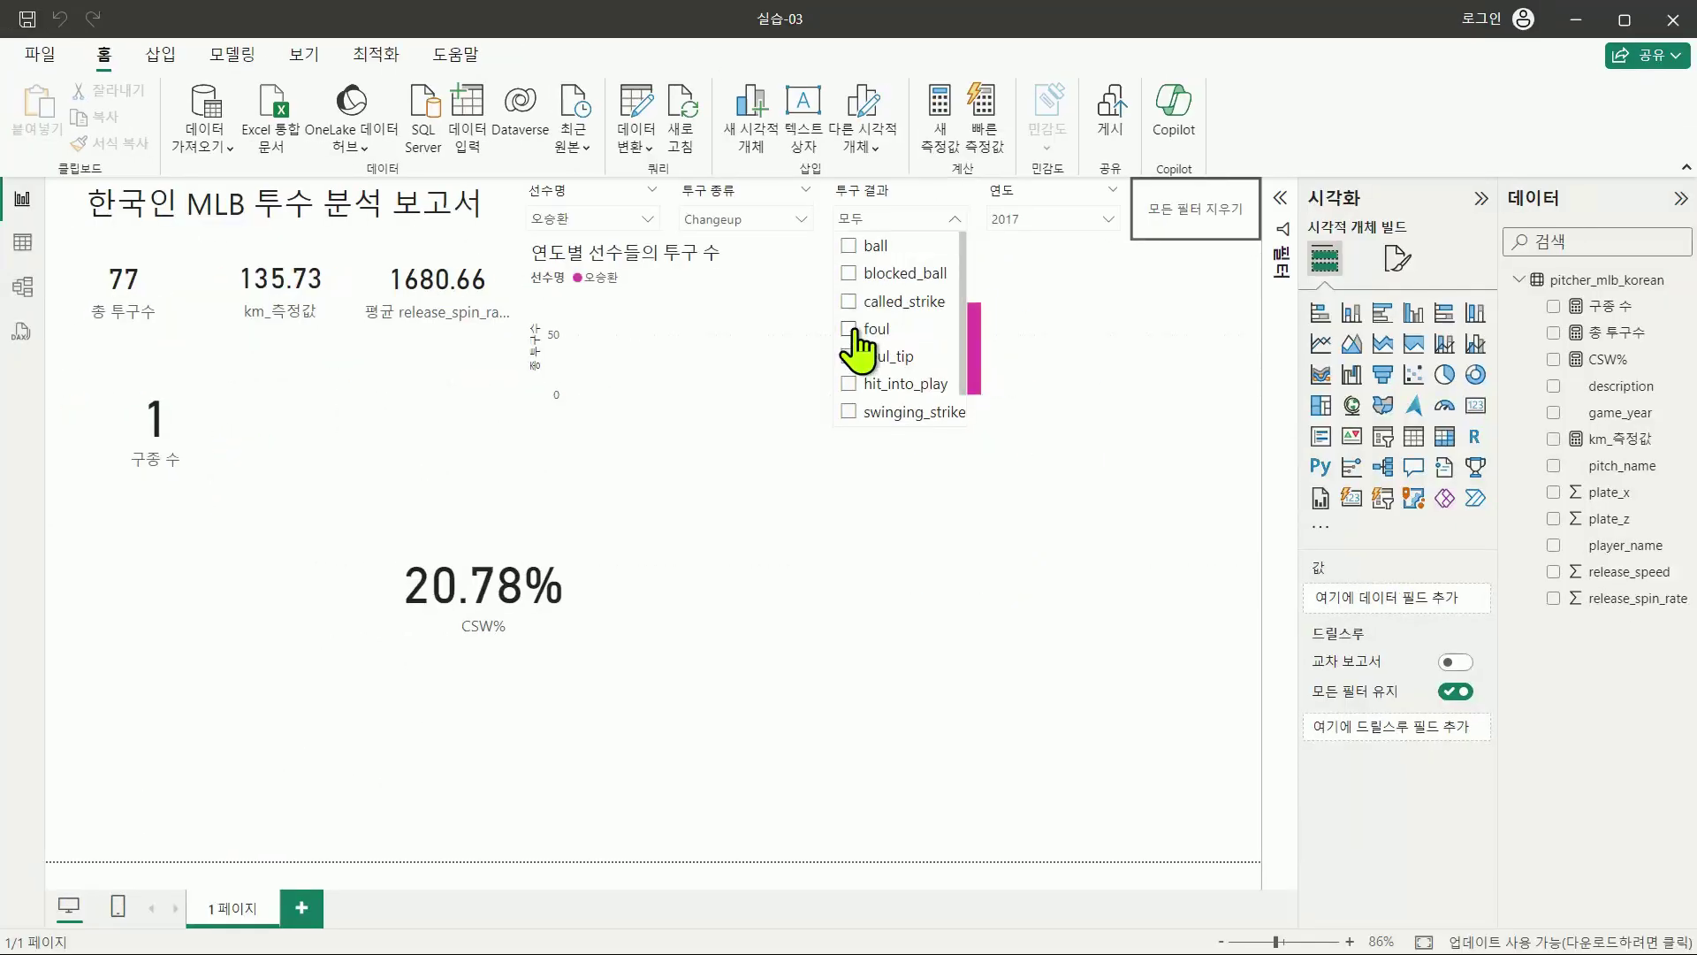
left_click(834, 434)
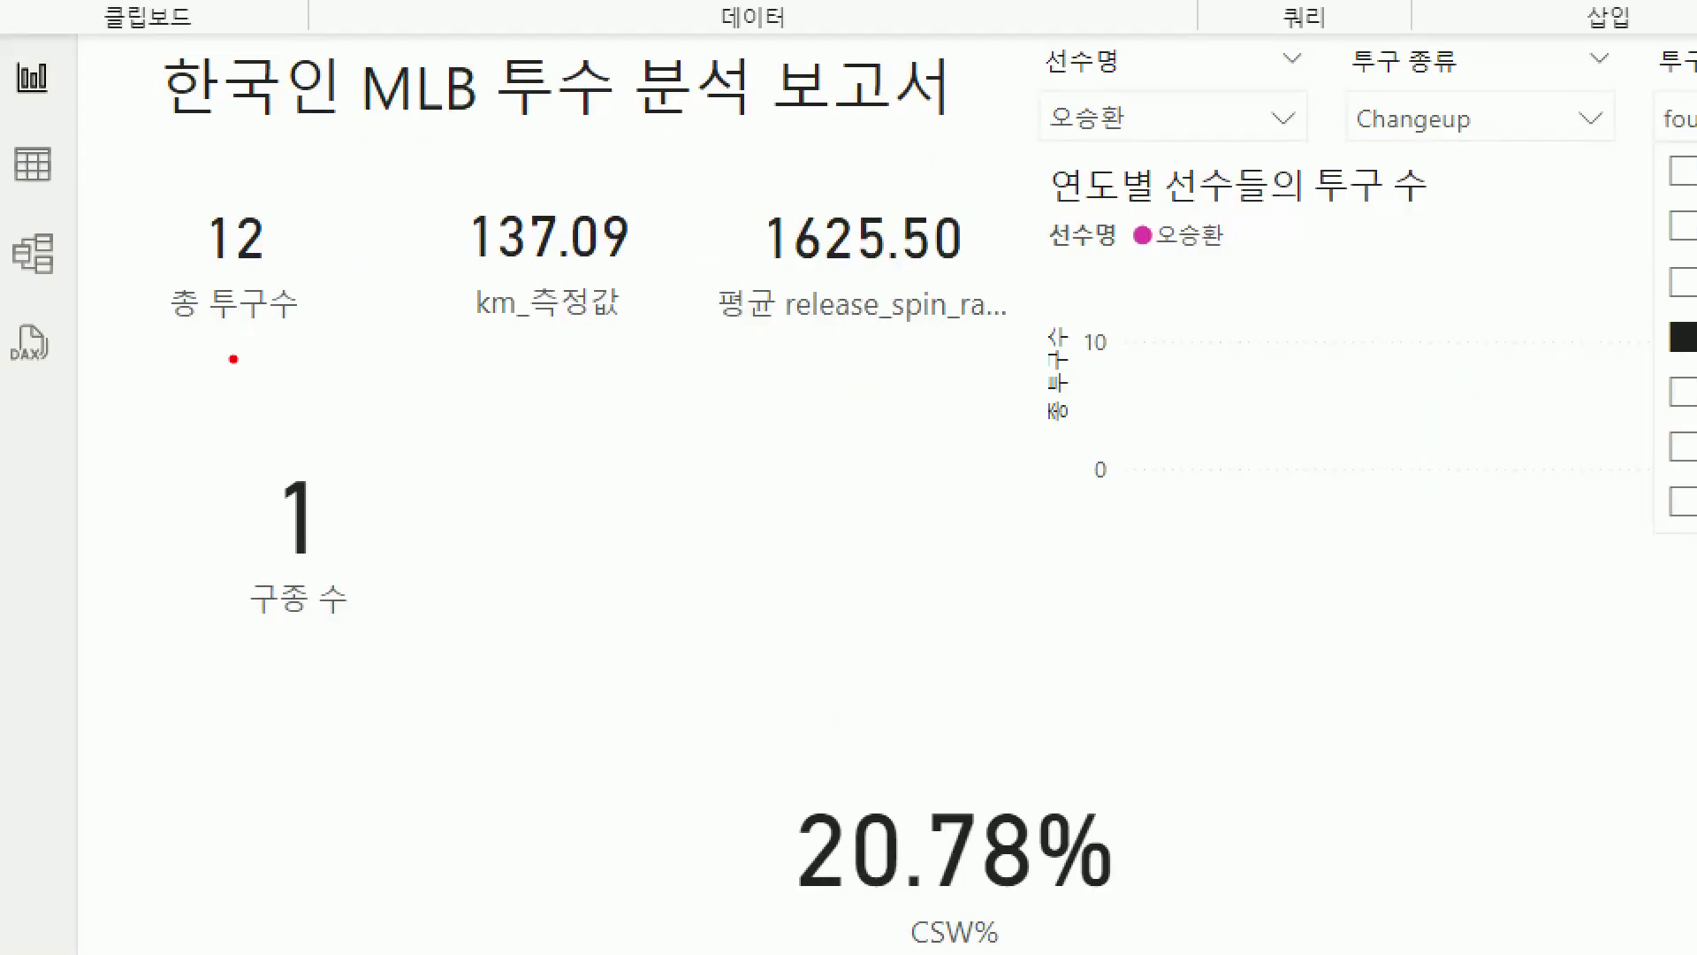
mouse_move(233, 359)
left_mouse_down()
mouse_move(675, 361)
mouse_move(638, 375)
left_mouse_up()
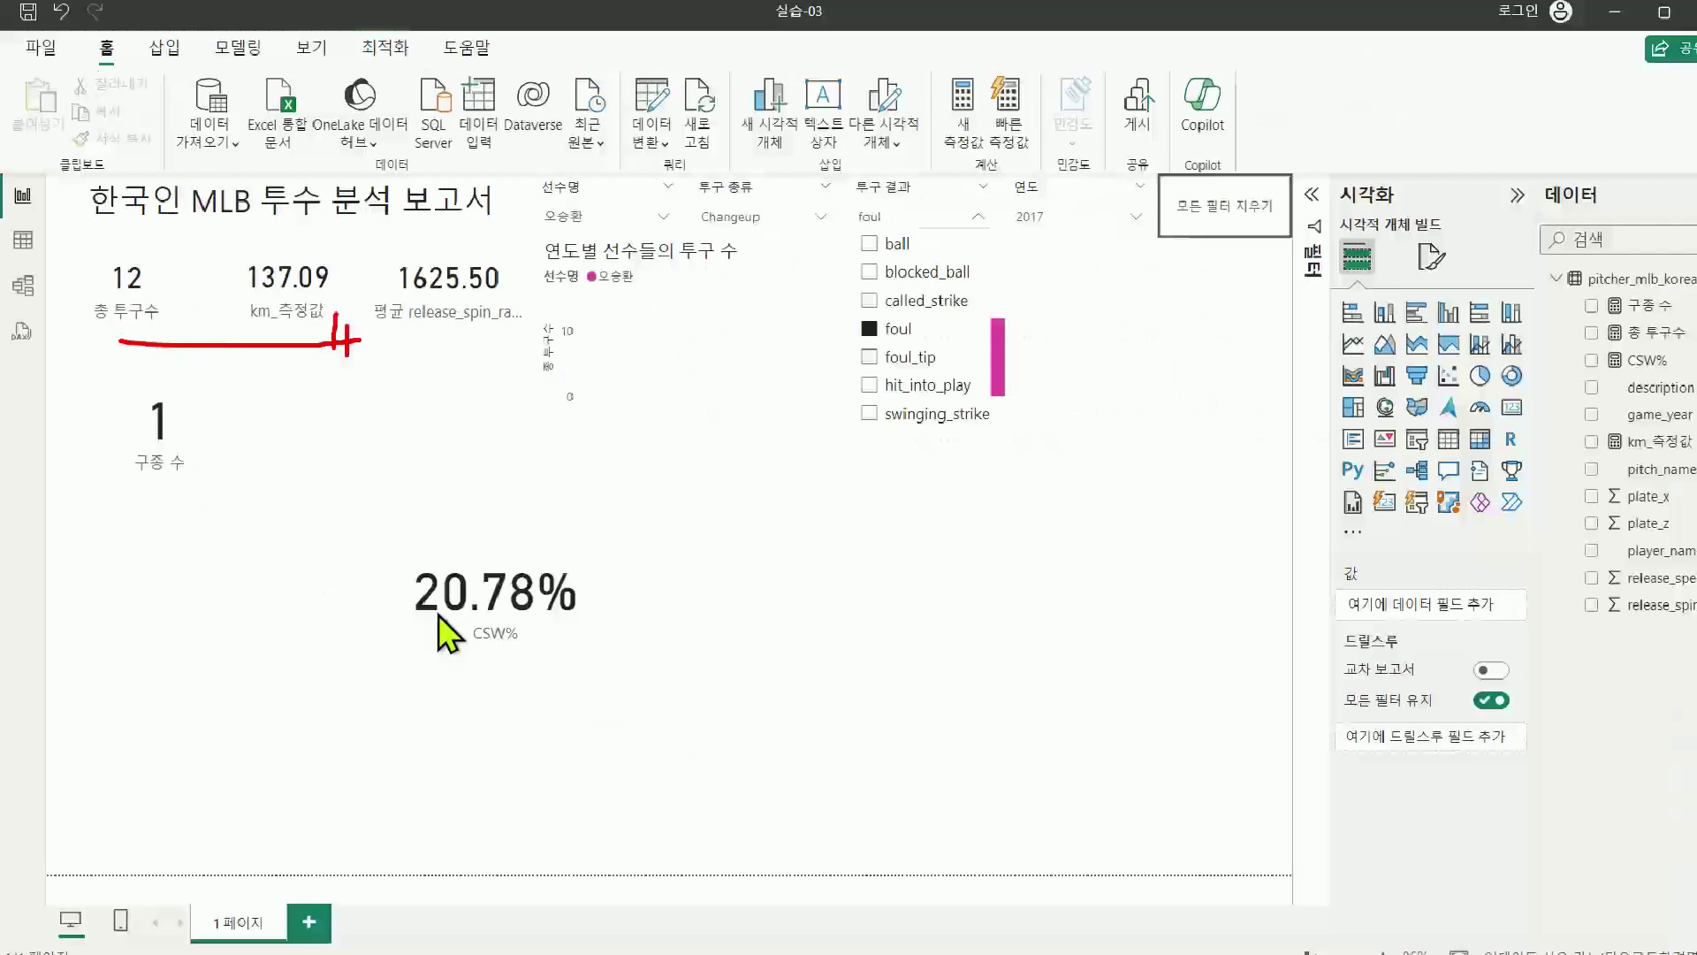
left_click(854, 912)
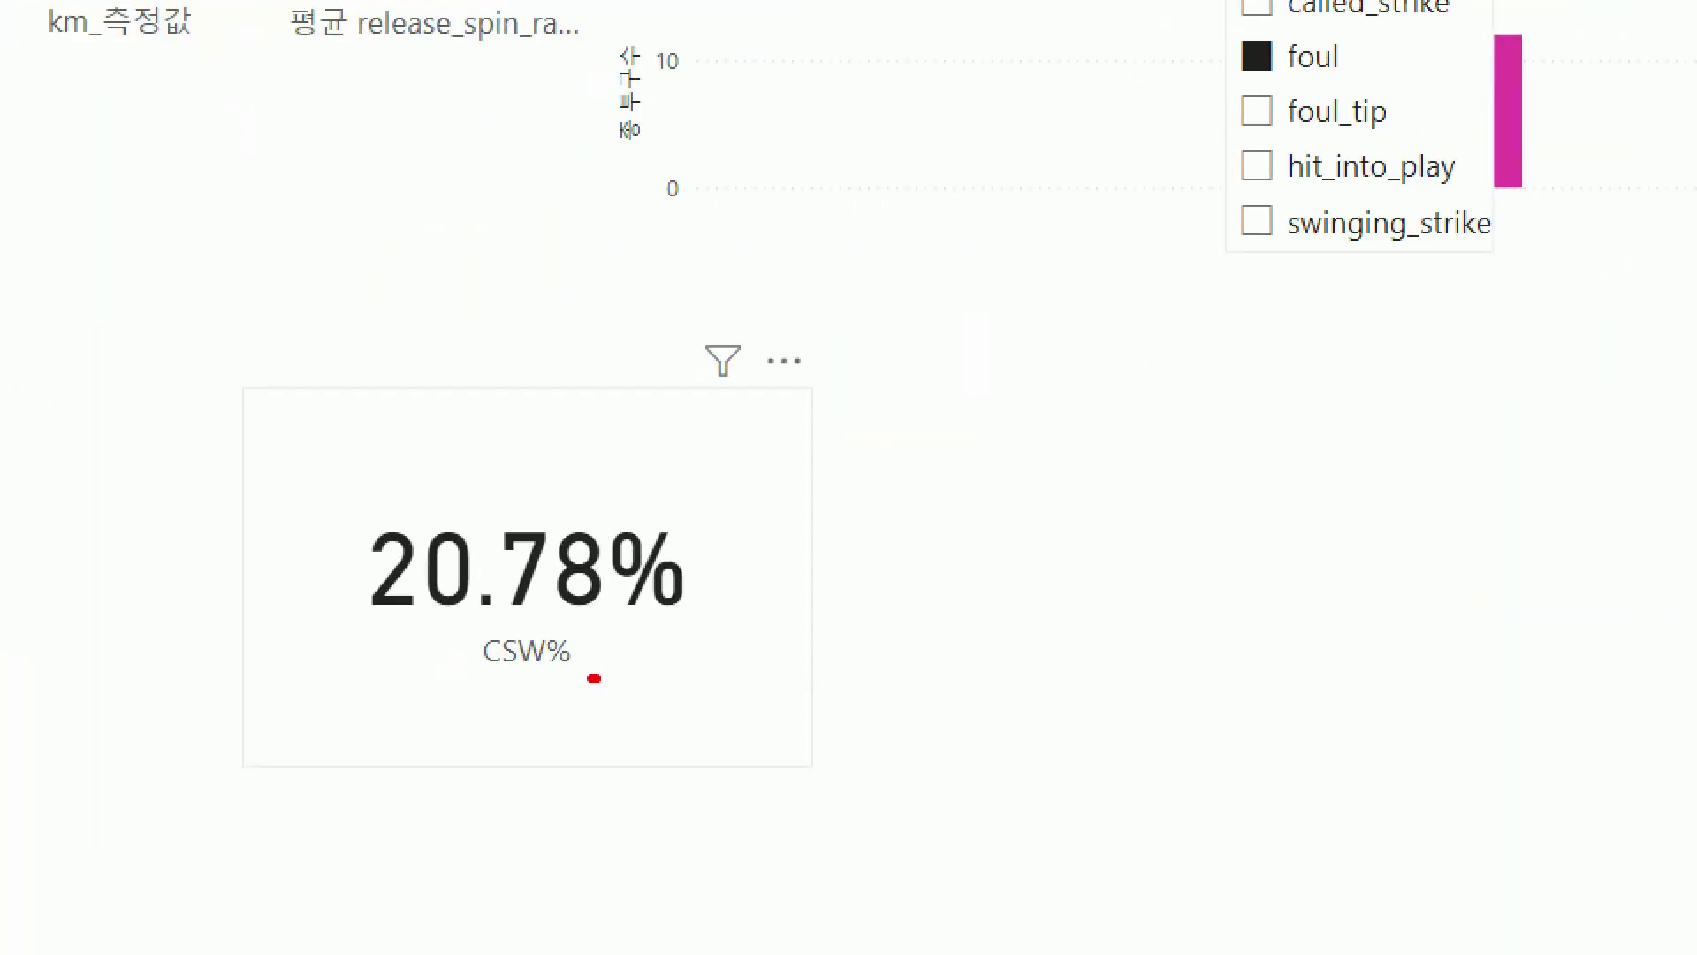
mouse_move(594, 678)
left_mouse_down()
mouse_move(381, 680)
mouse_move(256, 451)
mouse_move(747, 477)
mouse_move(704, 675)
left_mouse_up()
mouse_move(829, 612)
left_mouse_down()
mouse_move(812, 681)
mouse_move(823, 762)
left_mouse_up()
left_click(776, 710)
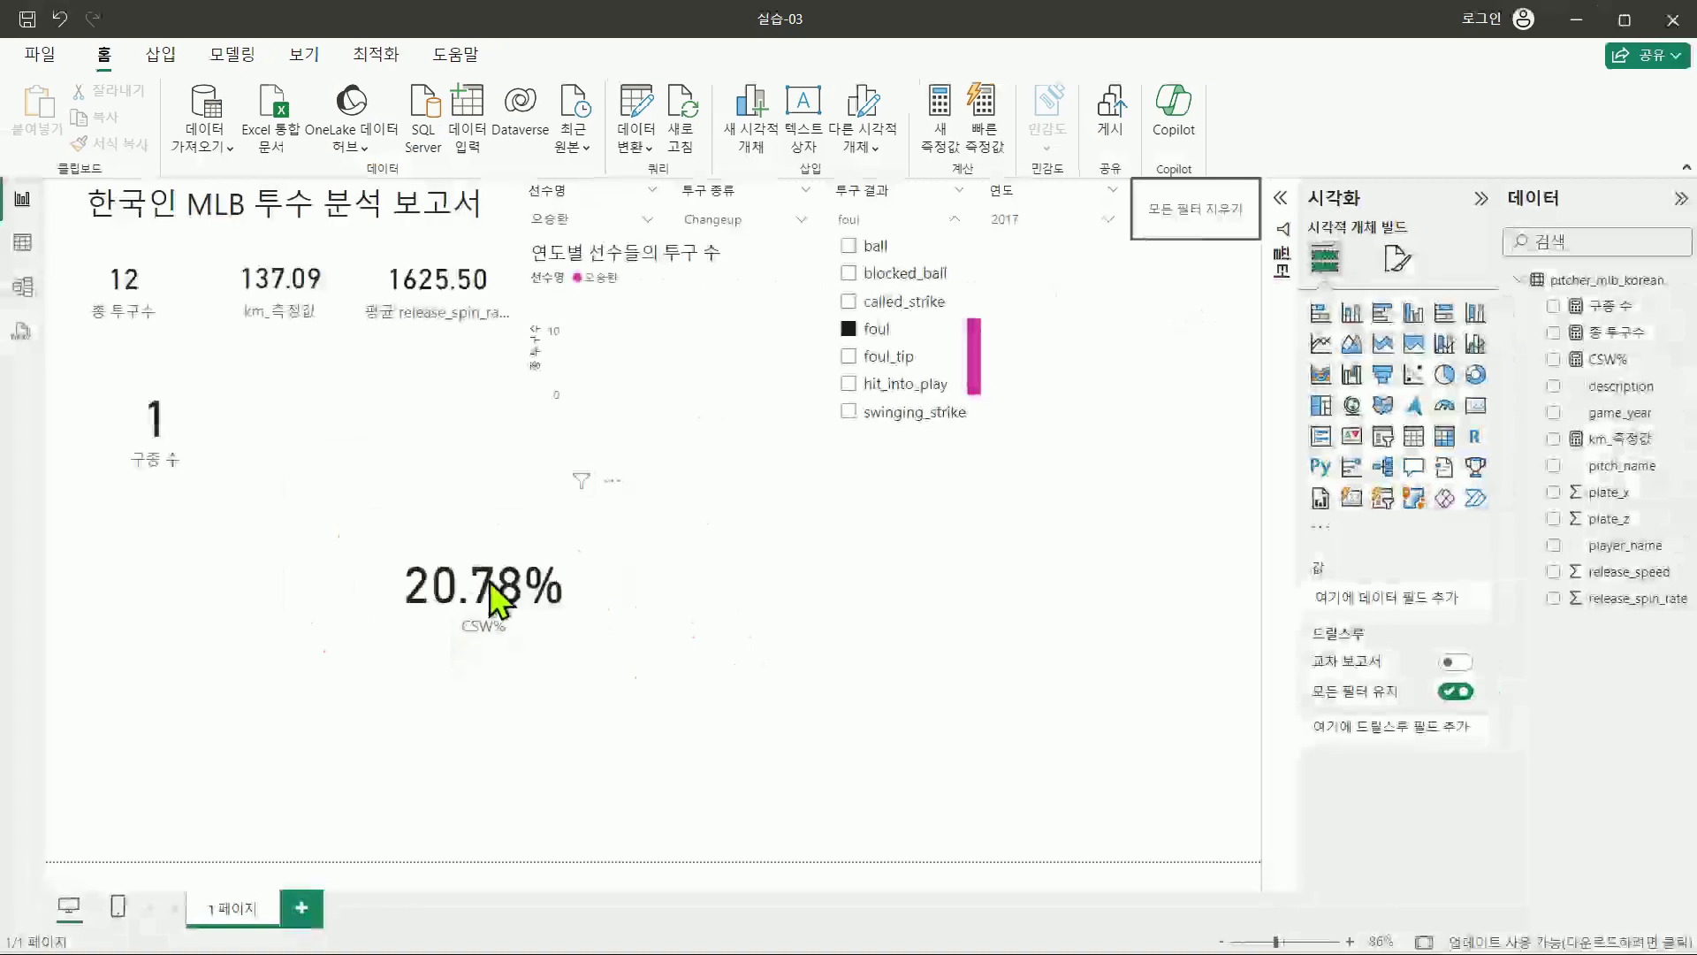
Step: Examine the foul selection in the 투구 결과 slicer alongside the 선수명, 투구 종류 and 연도 slicers
left_click_drag(831, 190, 904, 186)
left_click_drag(912, 188, 908, 212)
left_click_drag(934, 177, 921, 217)
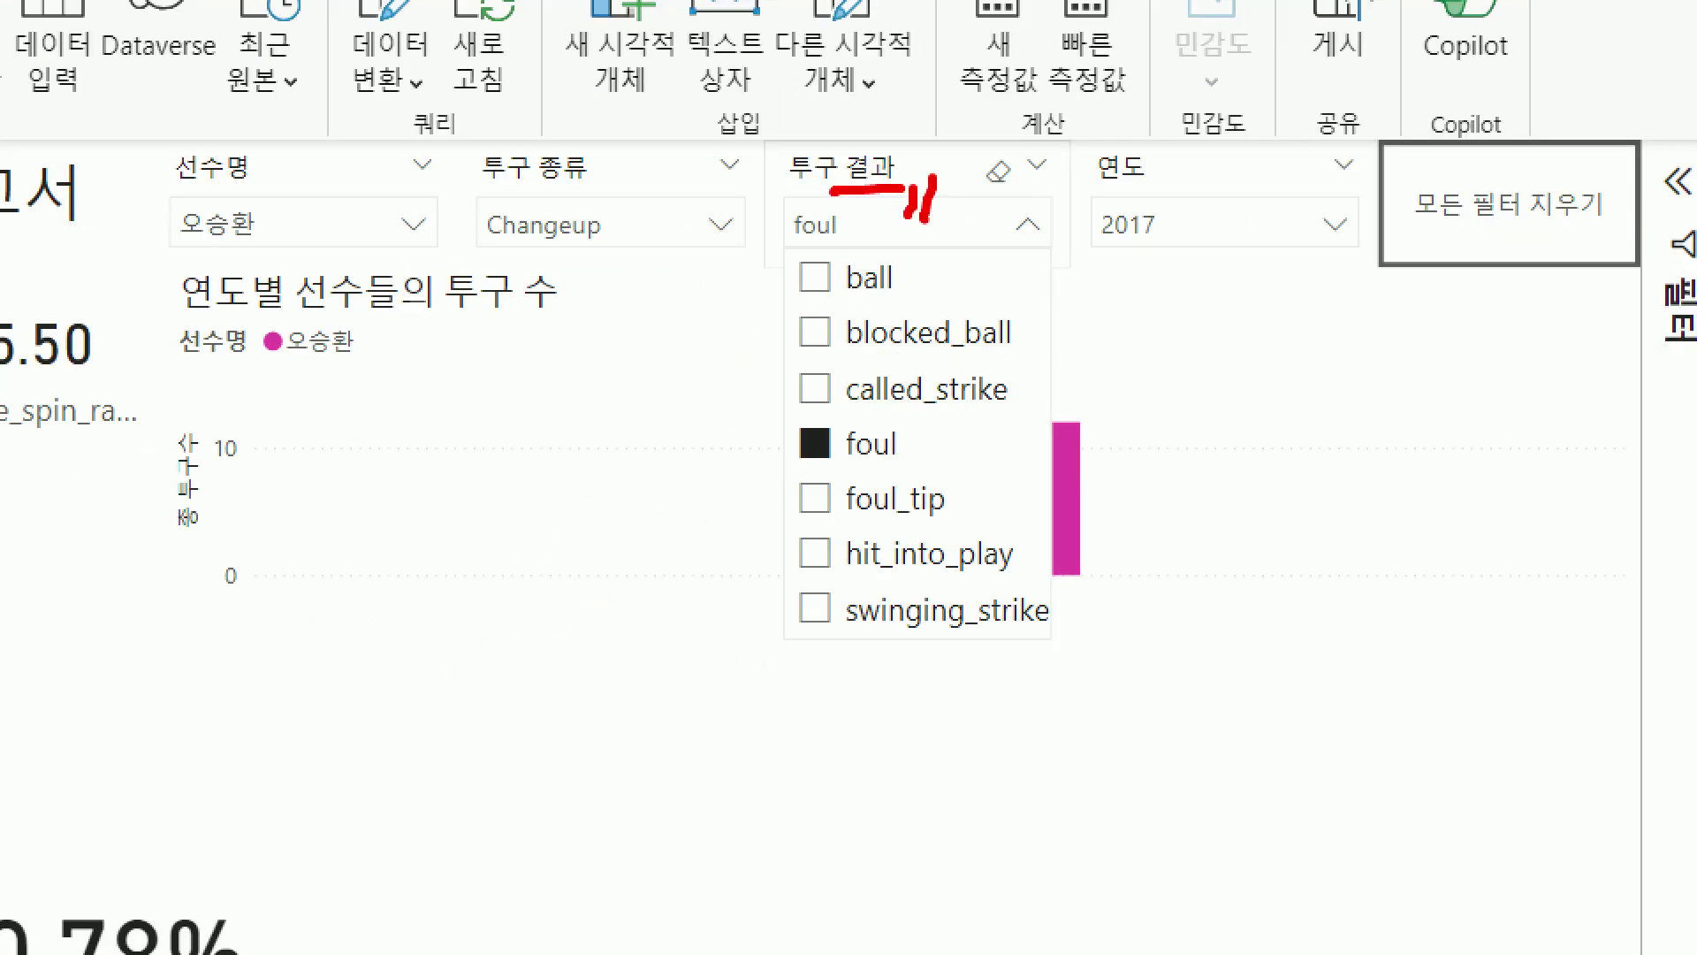
mouse_move(924, 445)
left_mouse_down()
mouse_move(919, 468)
mouse_move(1003, 447)
left_mouse_up()
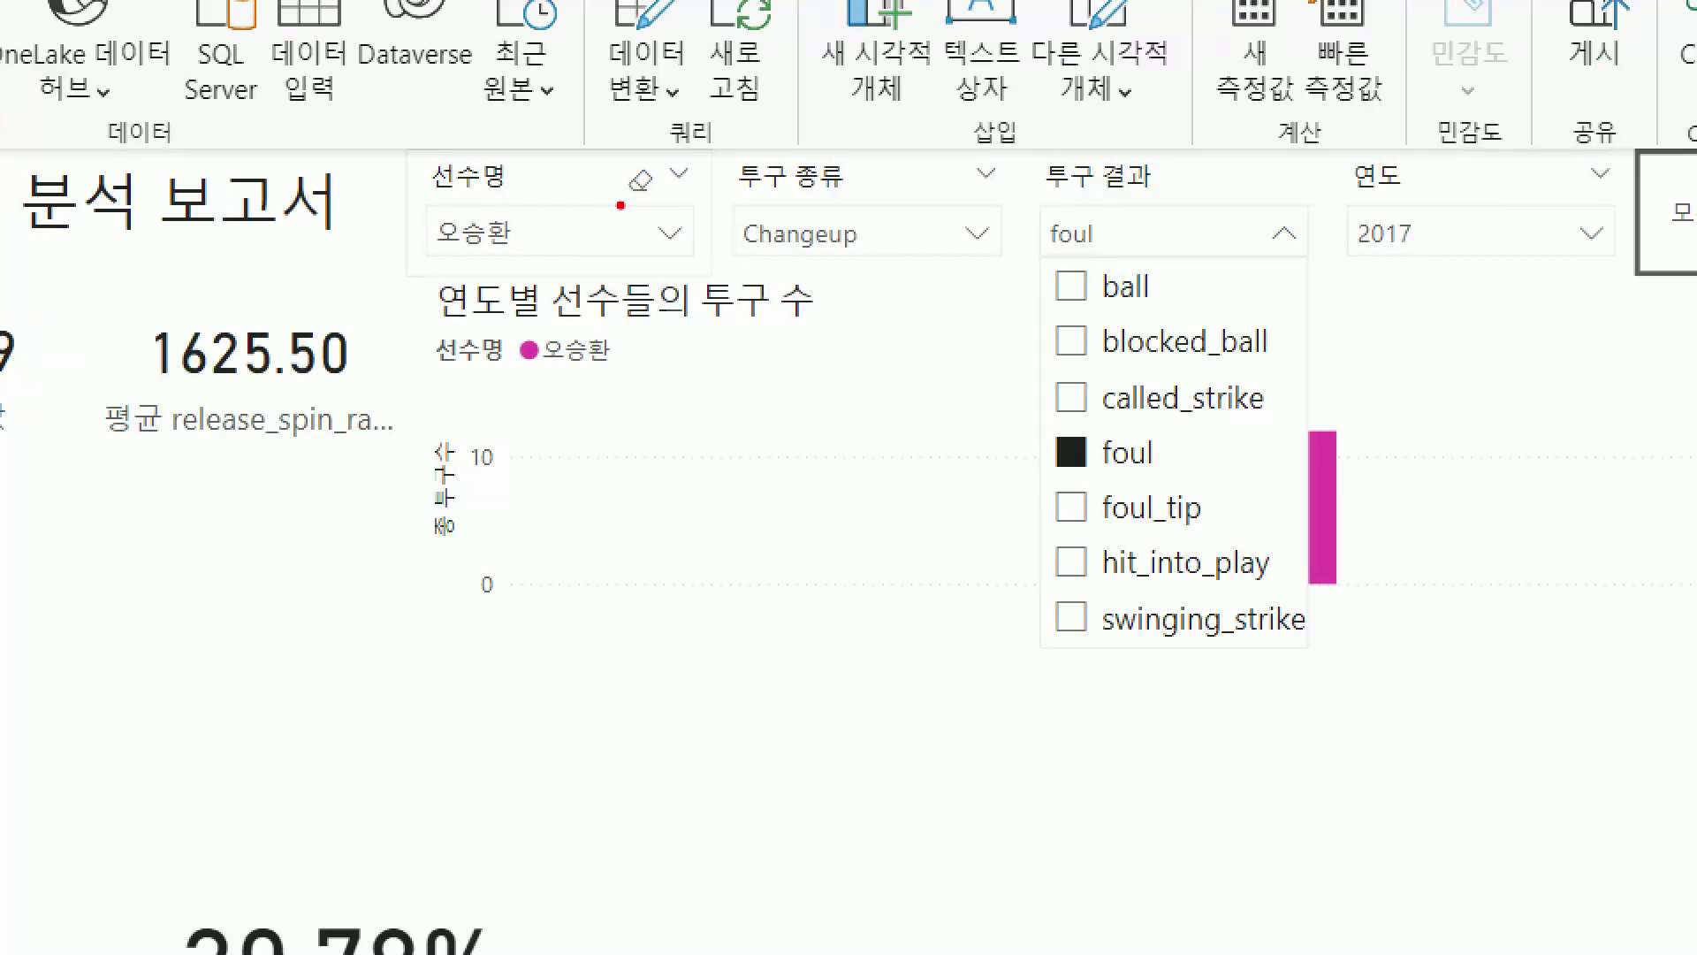
left_click_drag(620, 205, 678, 83)
left_click_drag(1369, 185, 1467, 64)
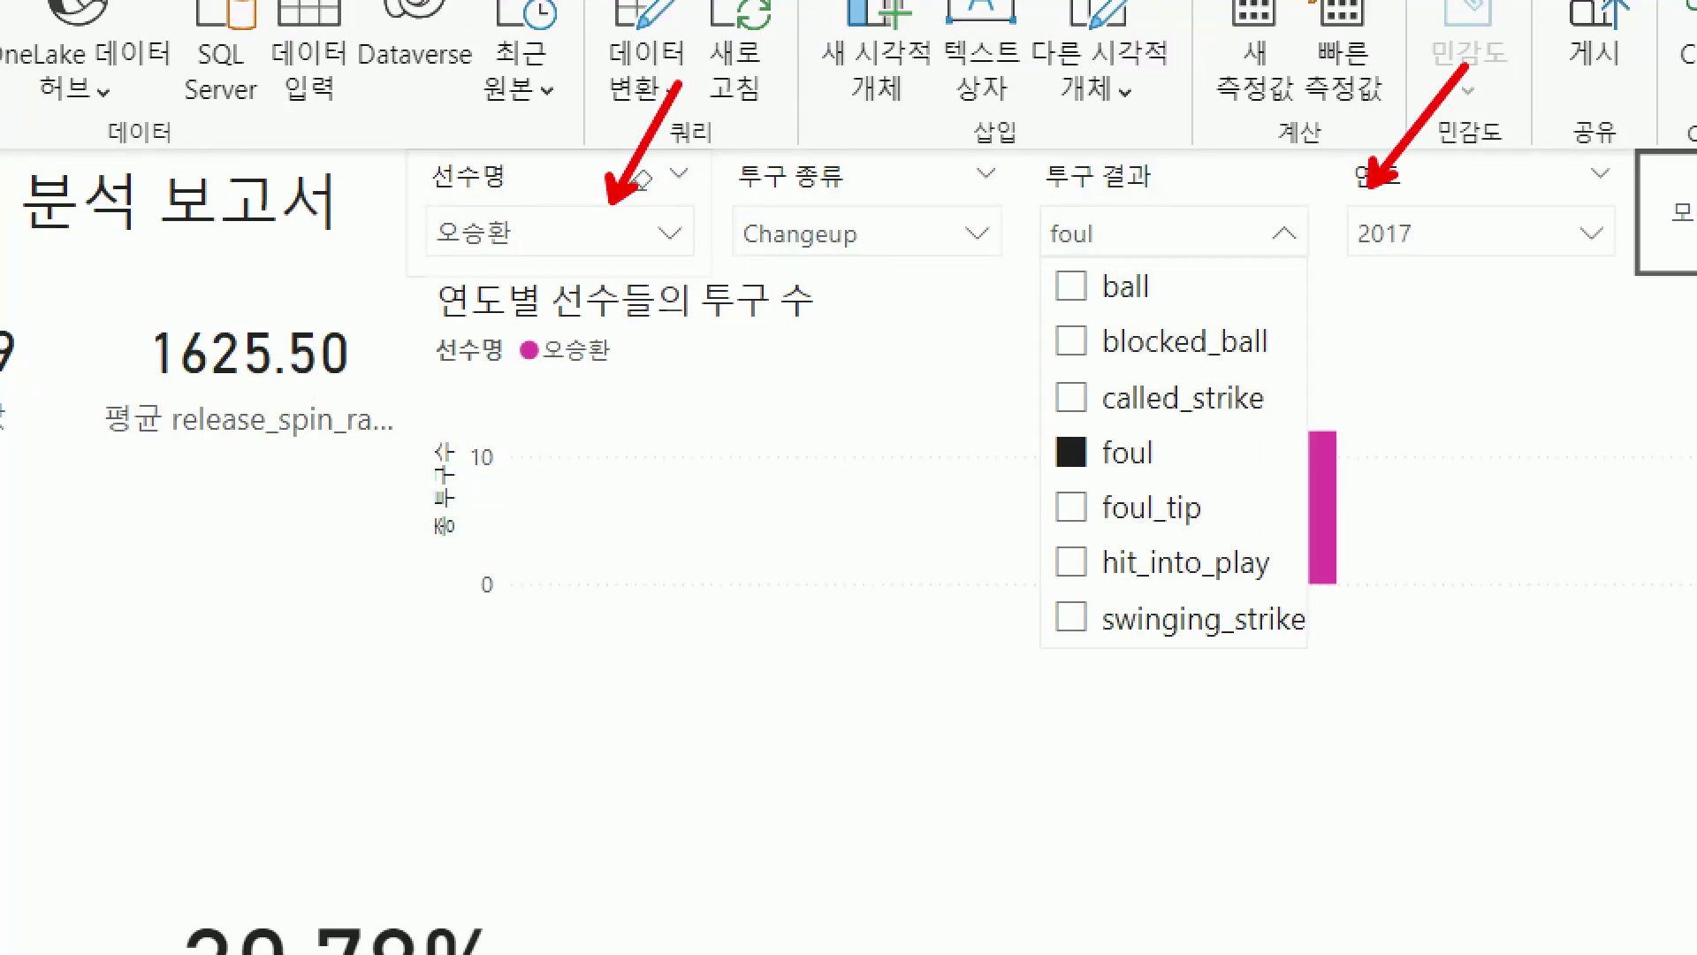
left_click_drag(712, 136, 910, 270)
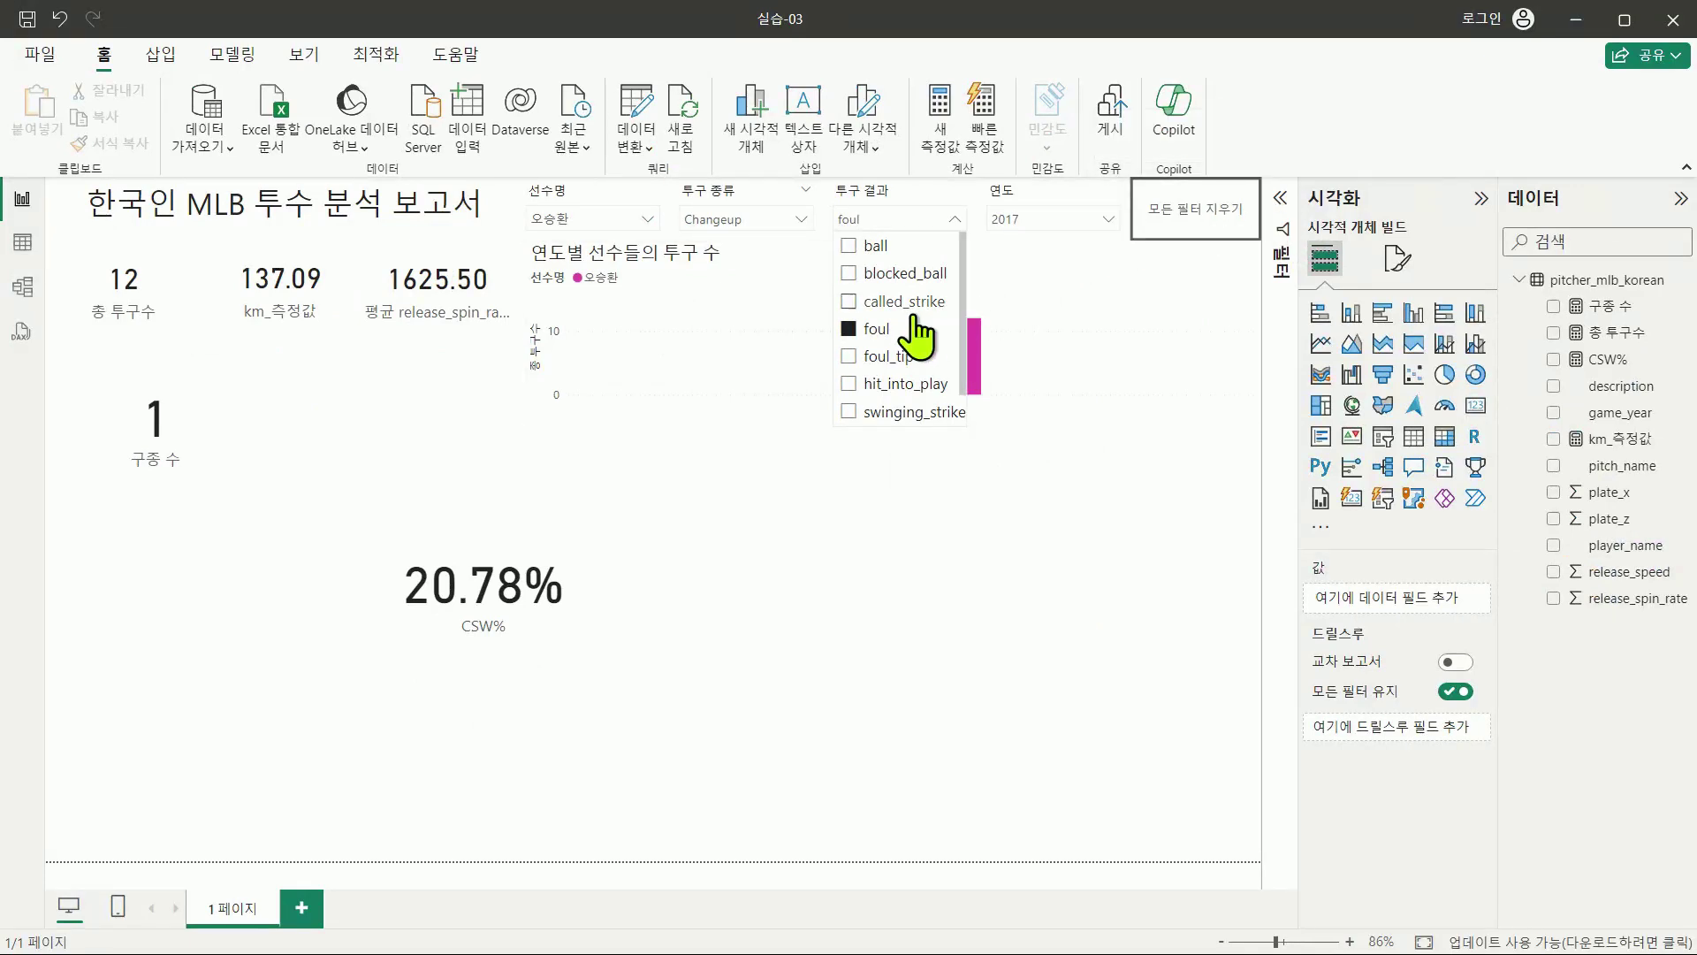
Step: Add foul_tip, hit_into_play and blocked_ball to the 투구 결과 slicer selection to test the CSW% card
left_click(513, 539)
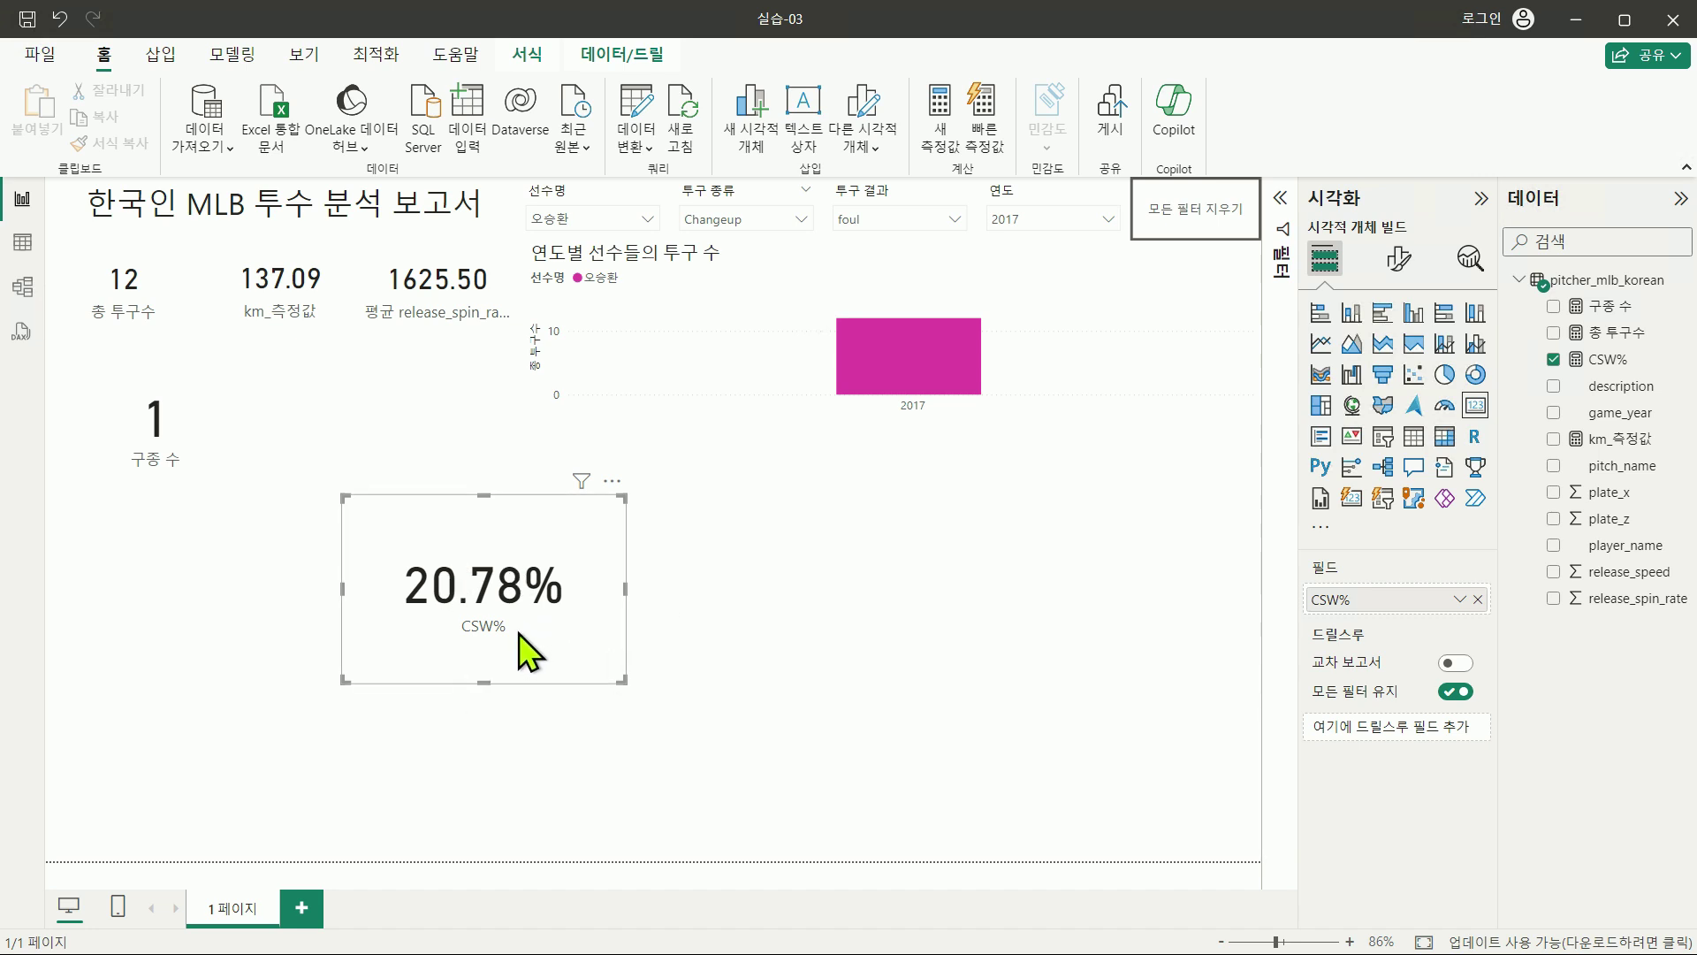
left_click(884, 219)
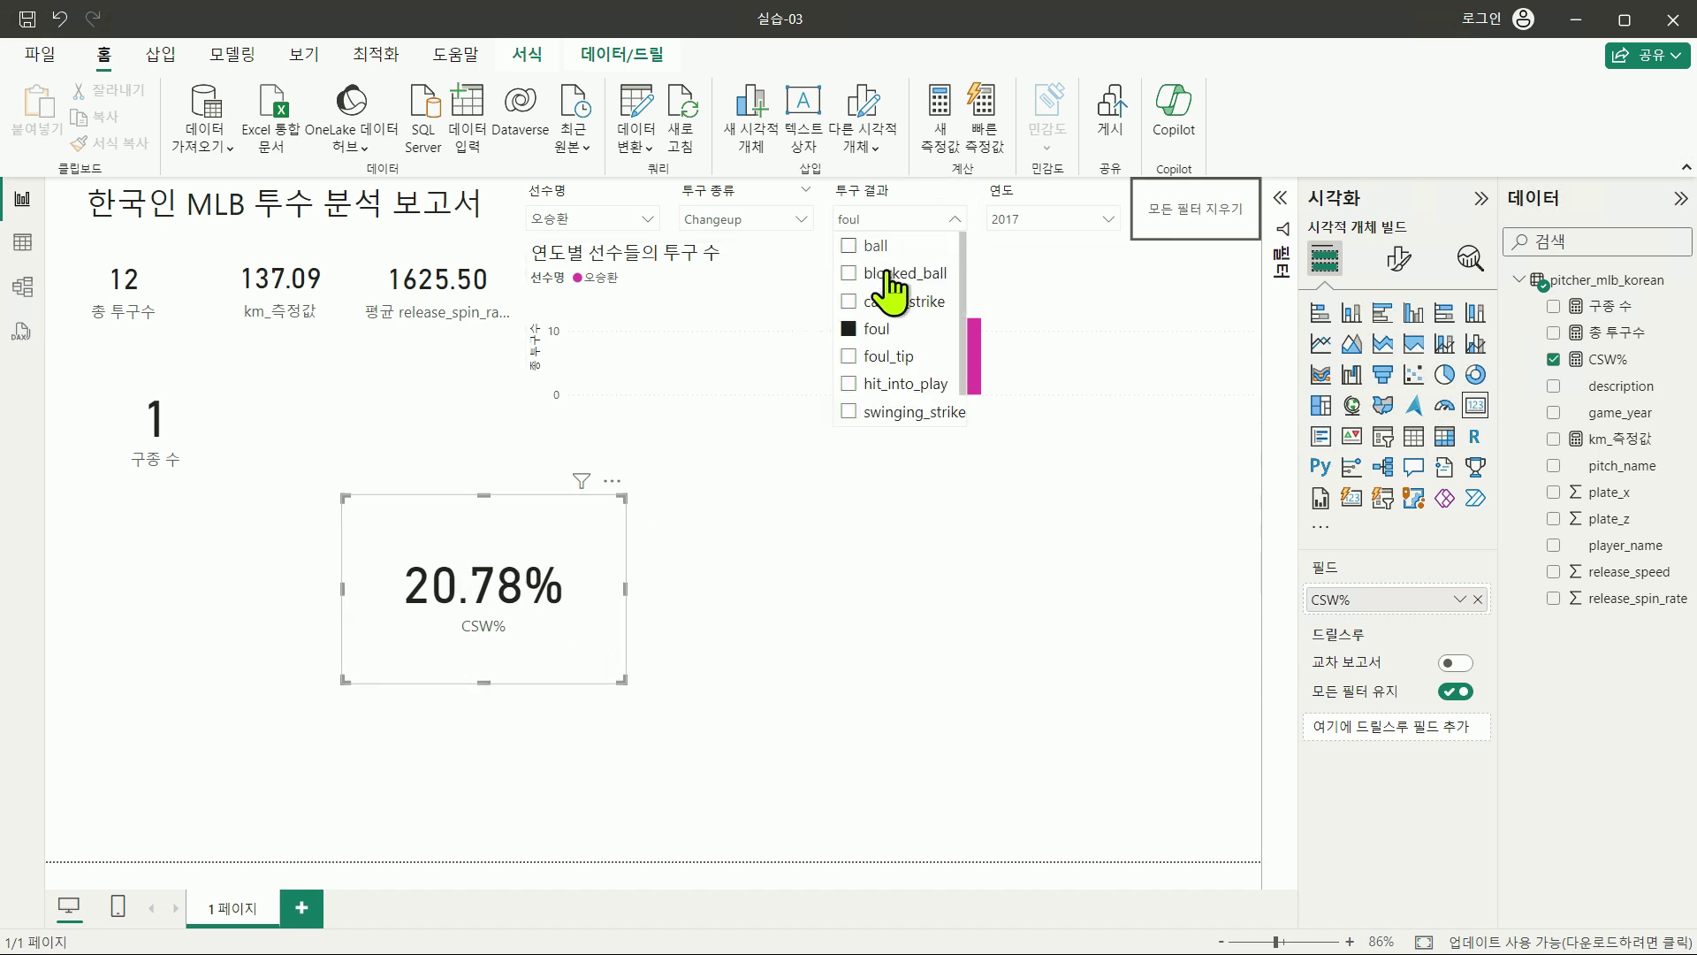
left_click(891, 355)
left_click(893, 384)
left_click(891, 274)
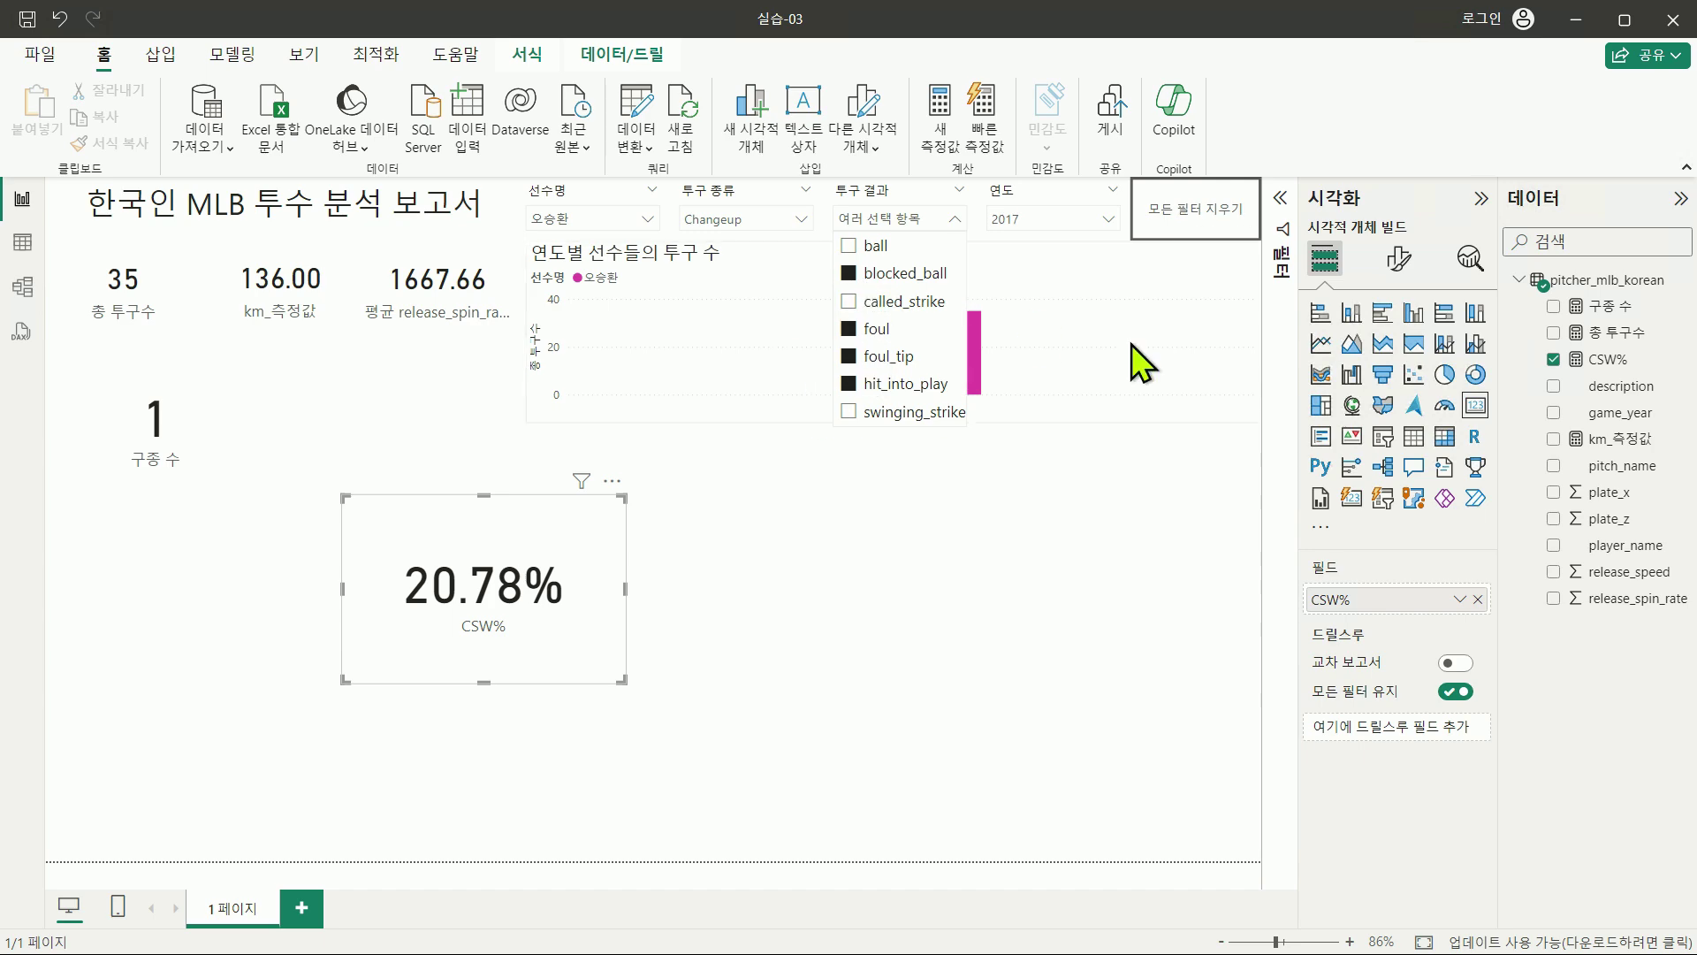
Step: Delete the CSW% card from the report page
left_click(1606, 359)
left_click(1275, 202)
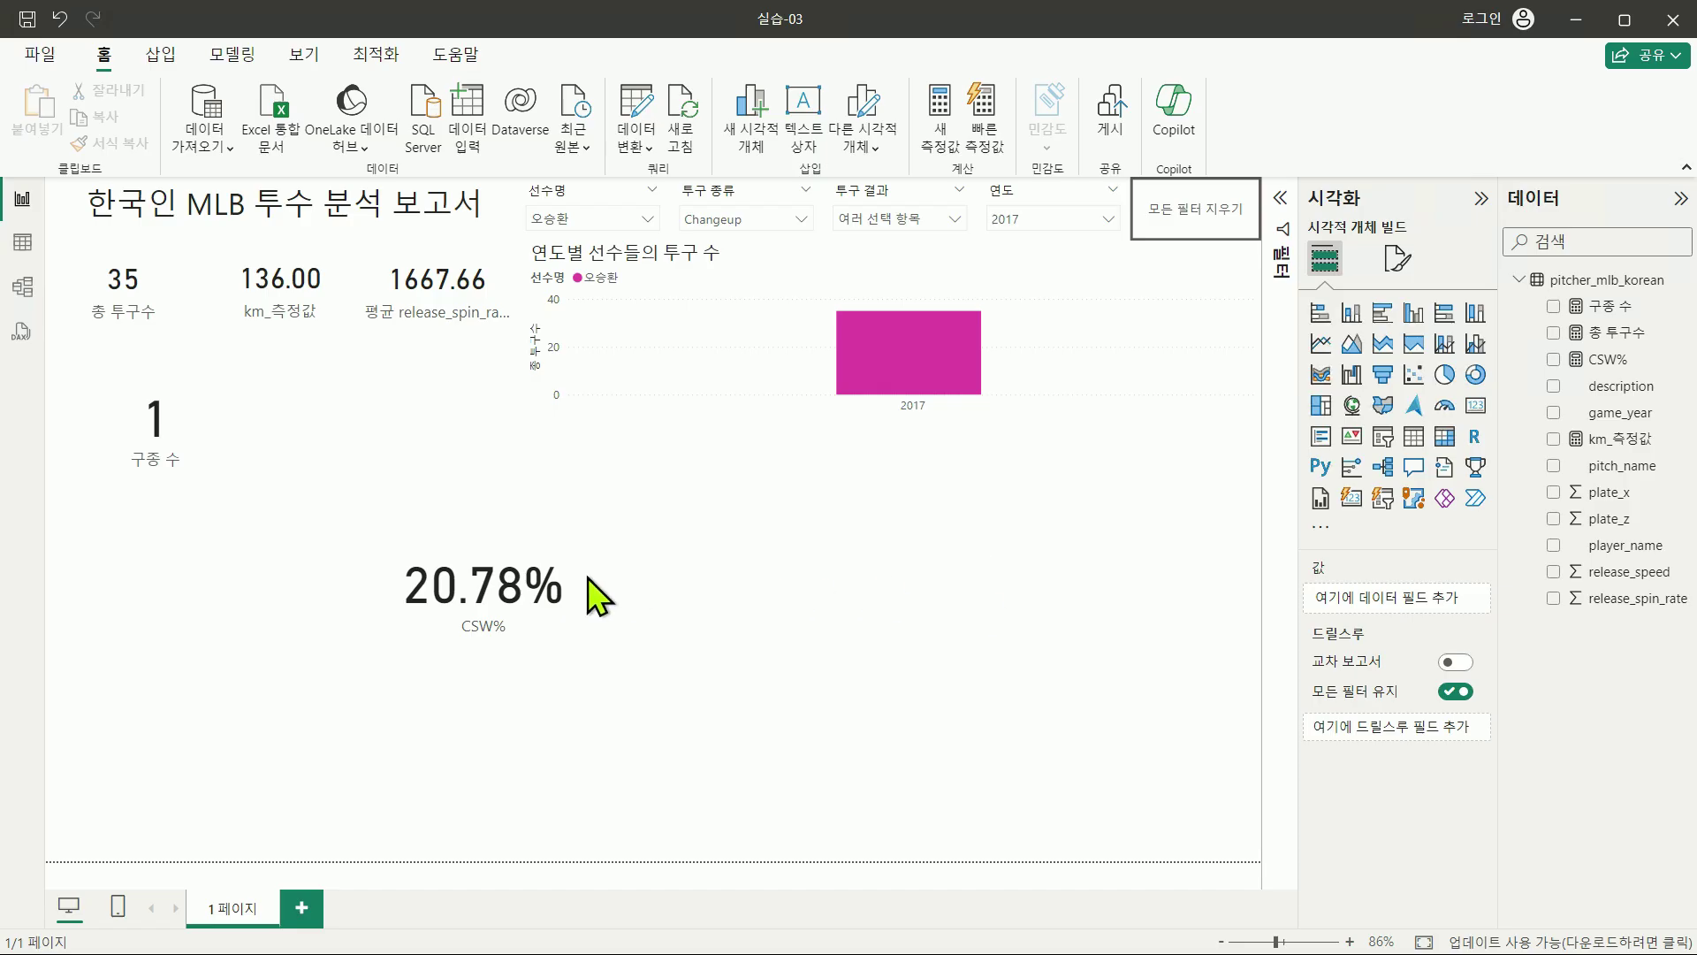
left_click(525, 532)
key("Delete")
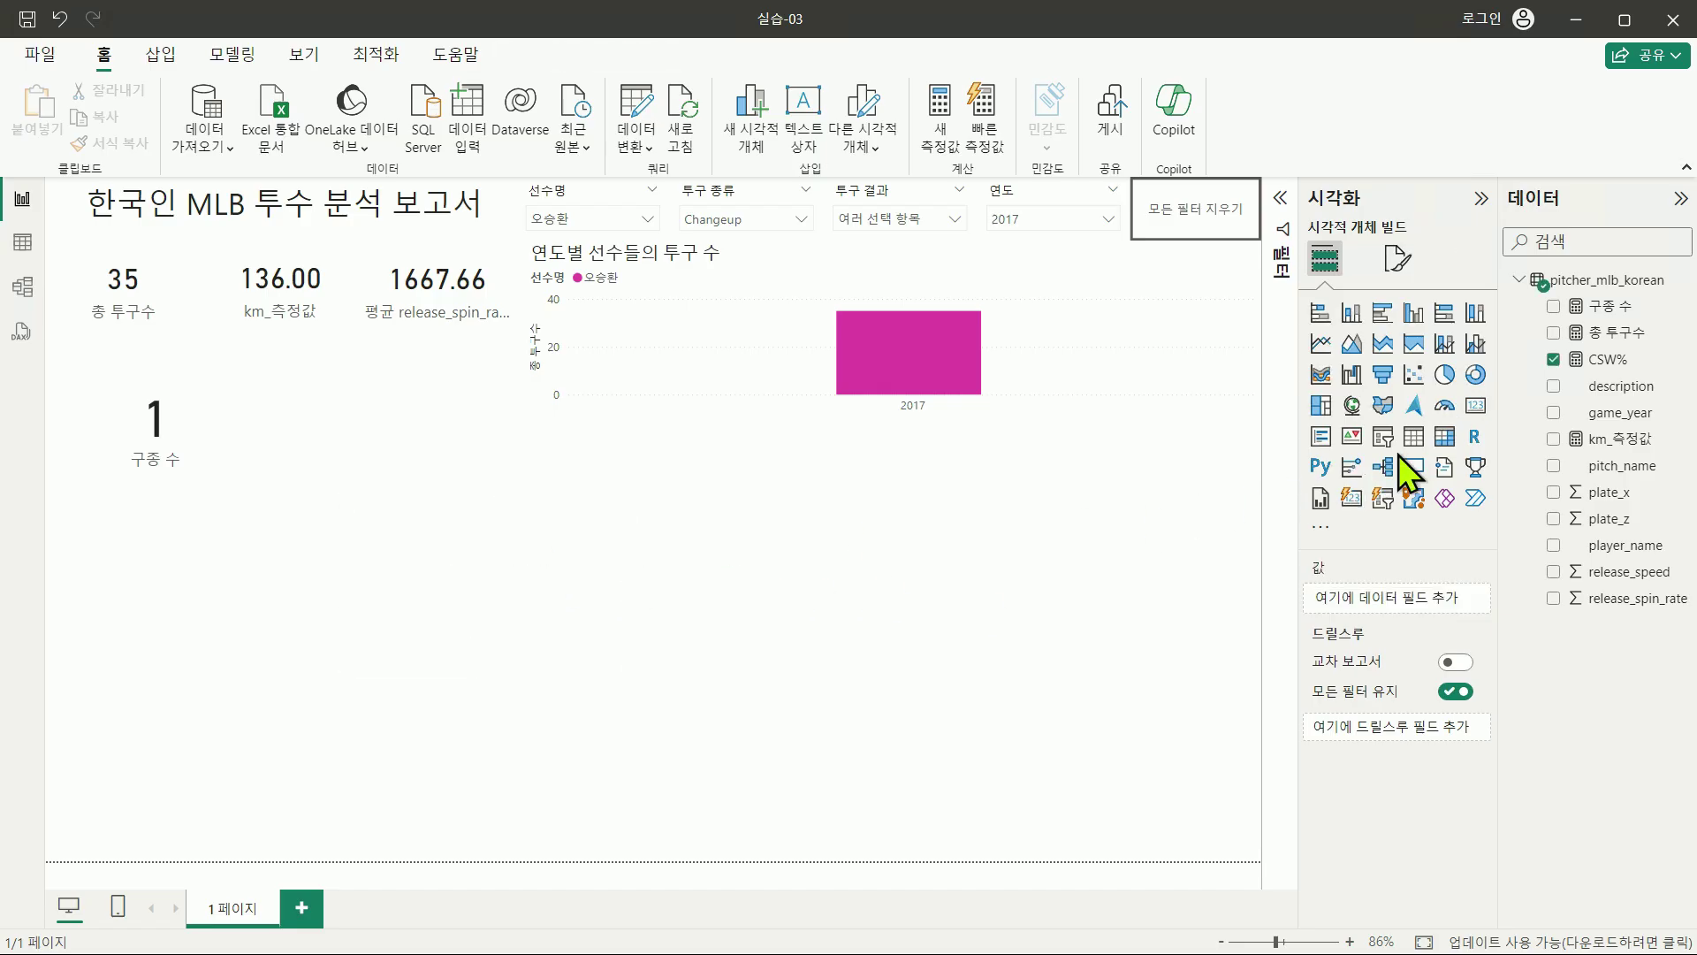
Step: Insert an enlarged table visual in the page's empty lower area and add the description column to it
left_click(1413, 436)
left_click_drag(227, 587, 545, 489)
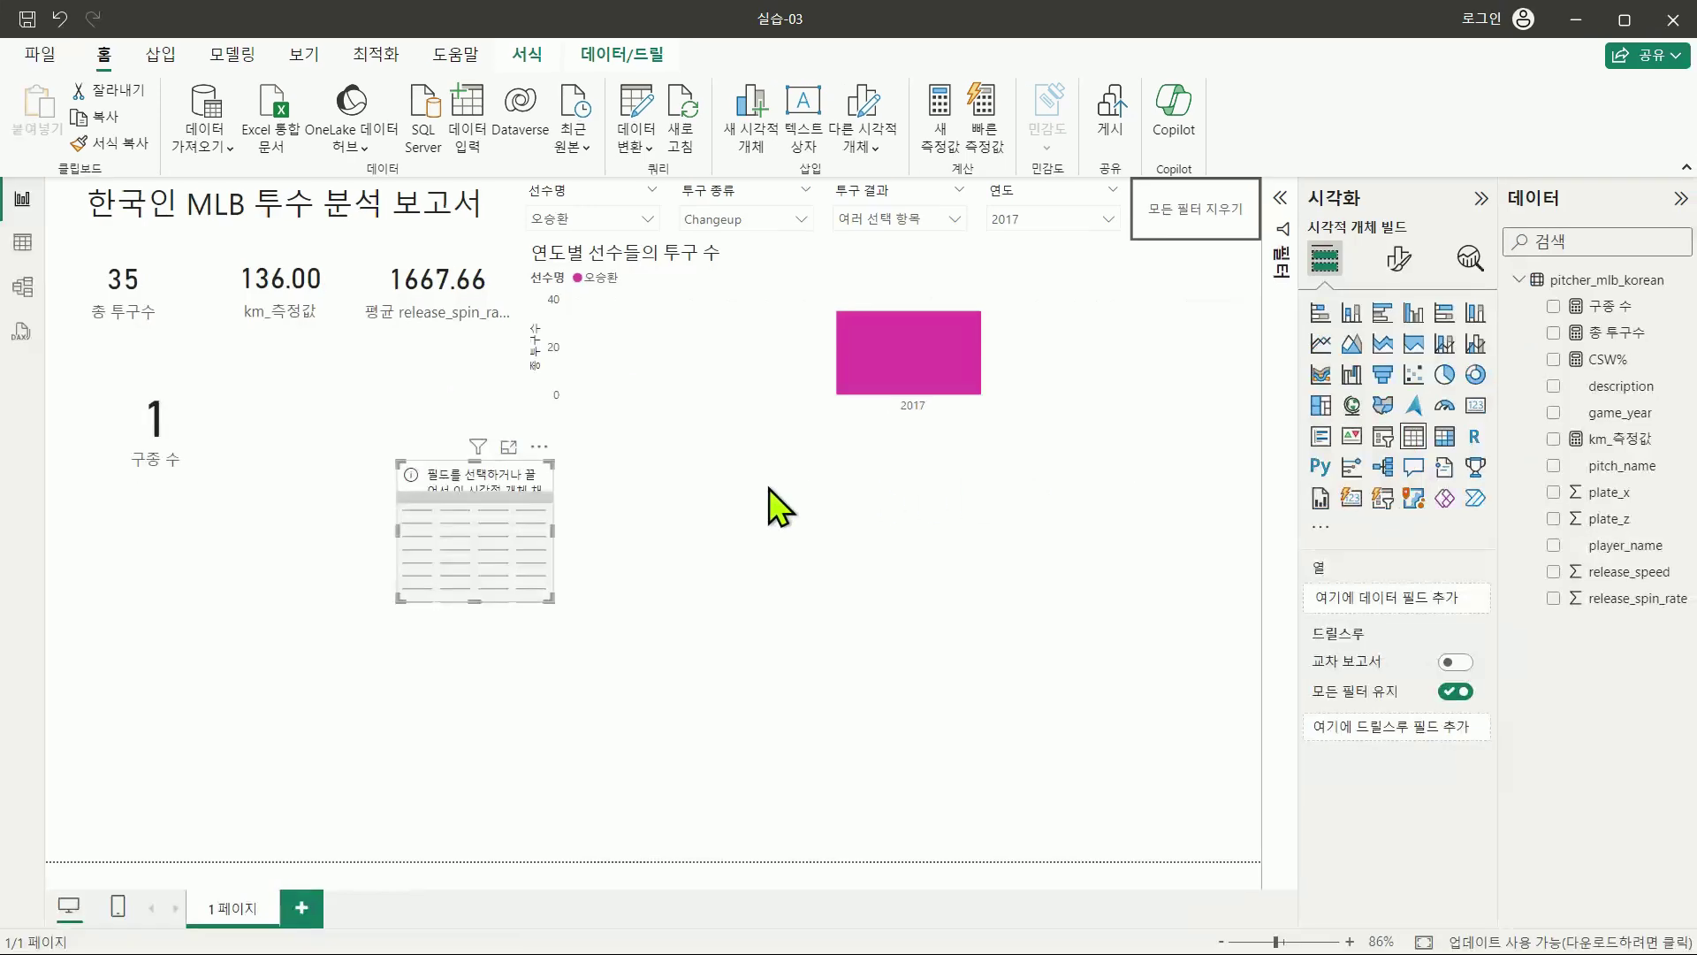
left_click_drag(552, 600, 926, 730)
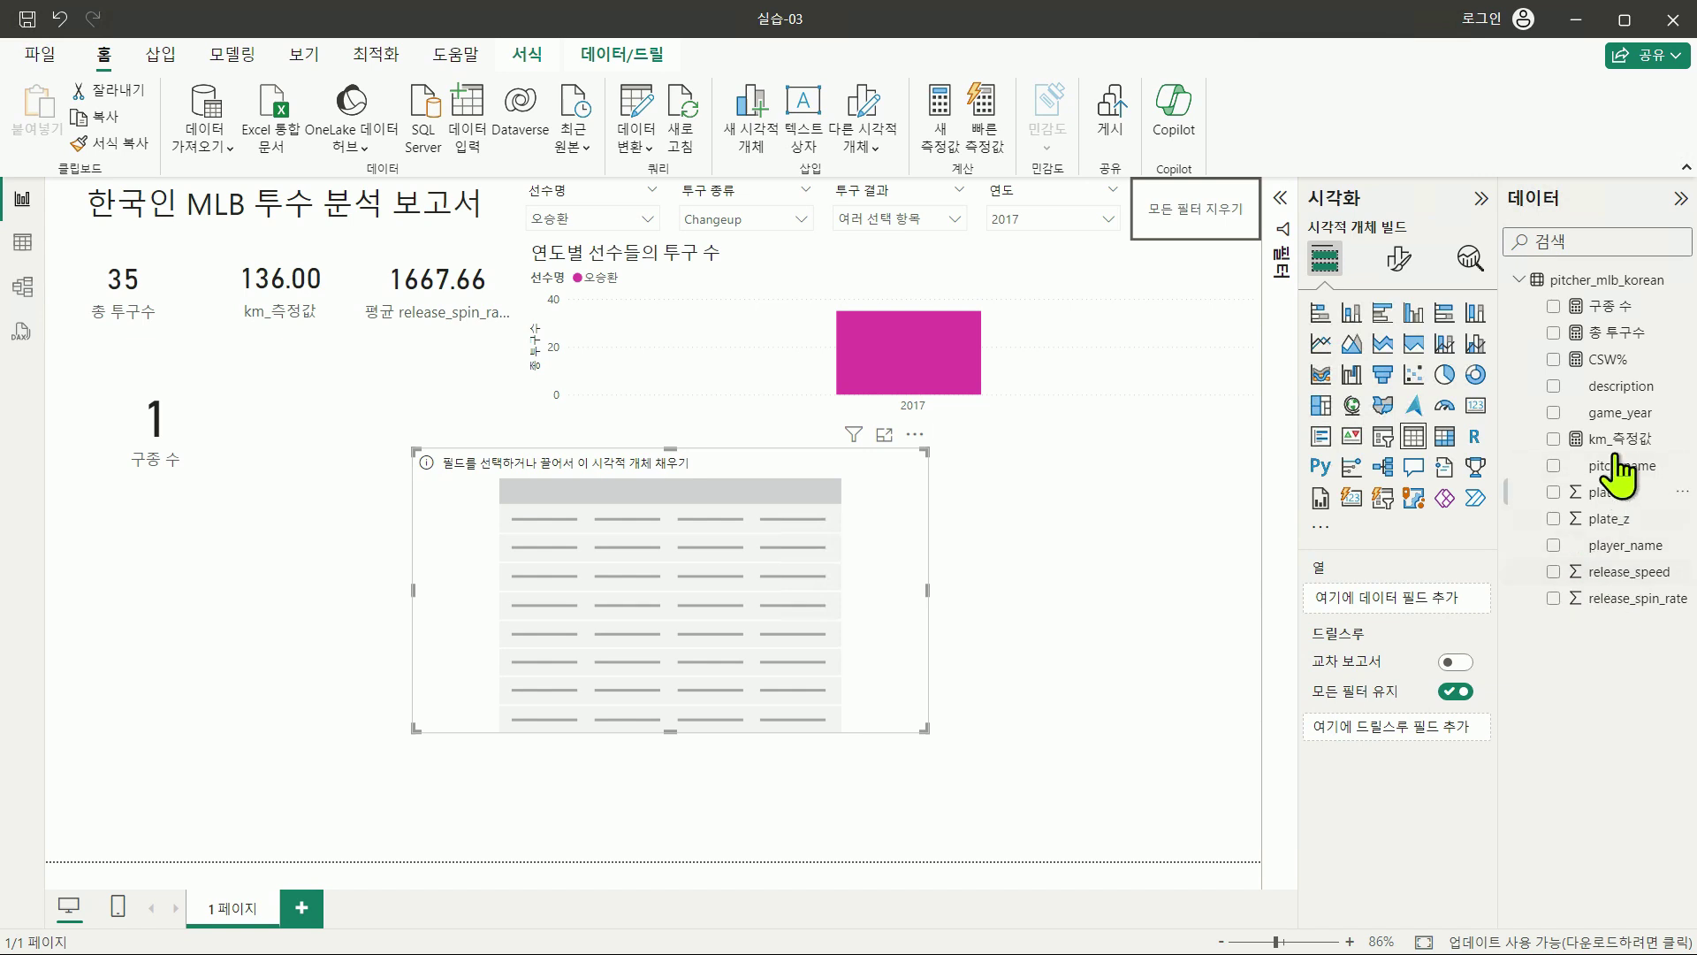
left_click_drag(1626, 386, 1407, 614)
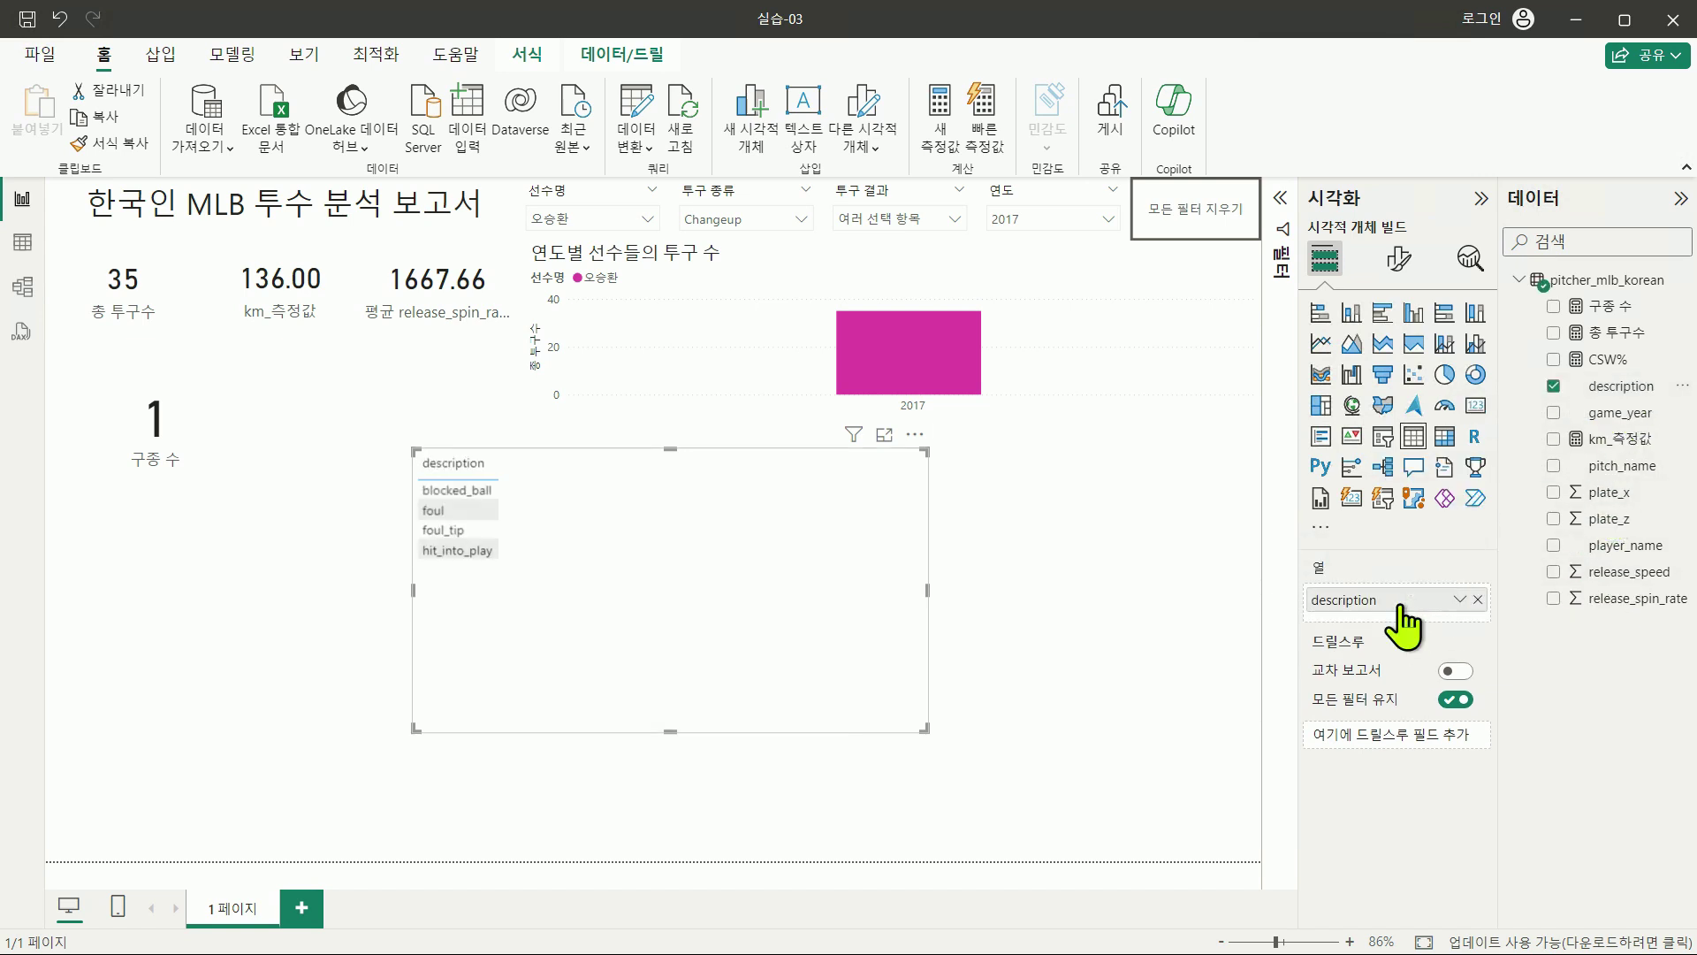
Step: Clear the 투구 결과 slicer selection and move the description table slightly lower on the page
left_click(871, 221)
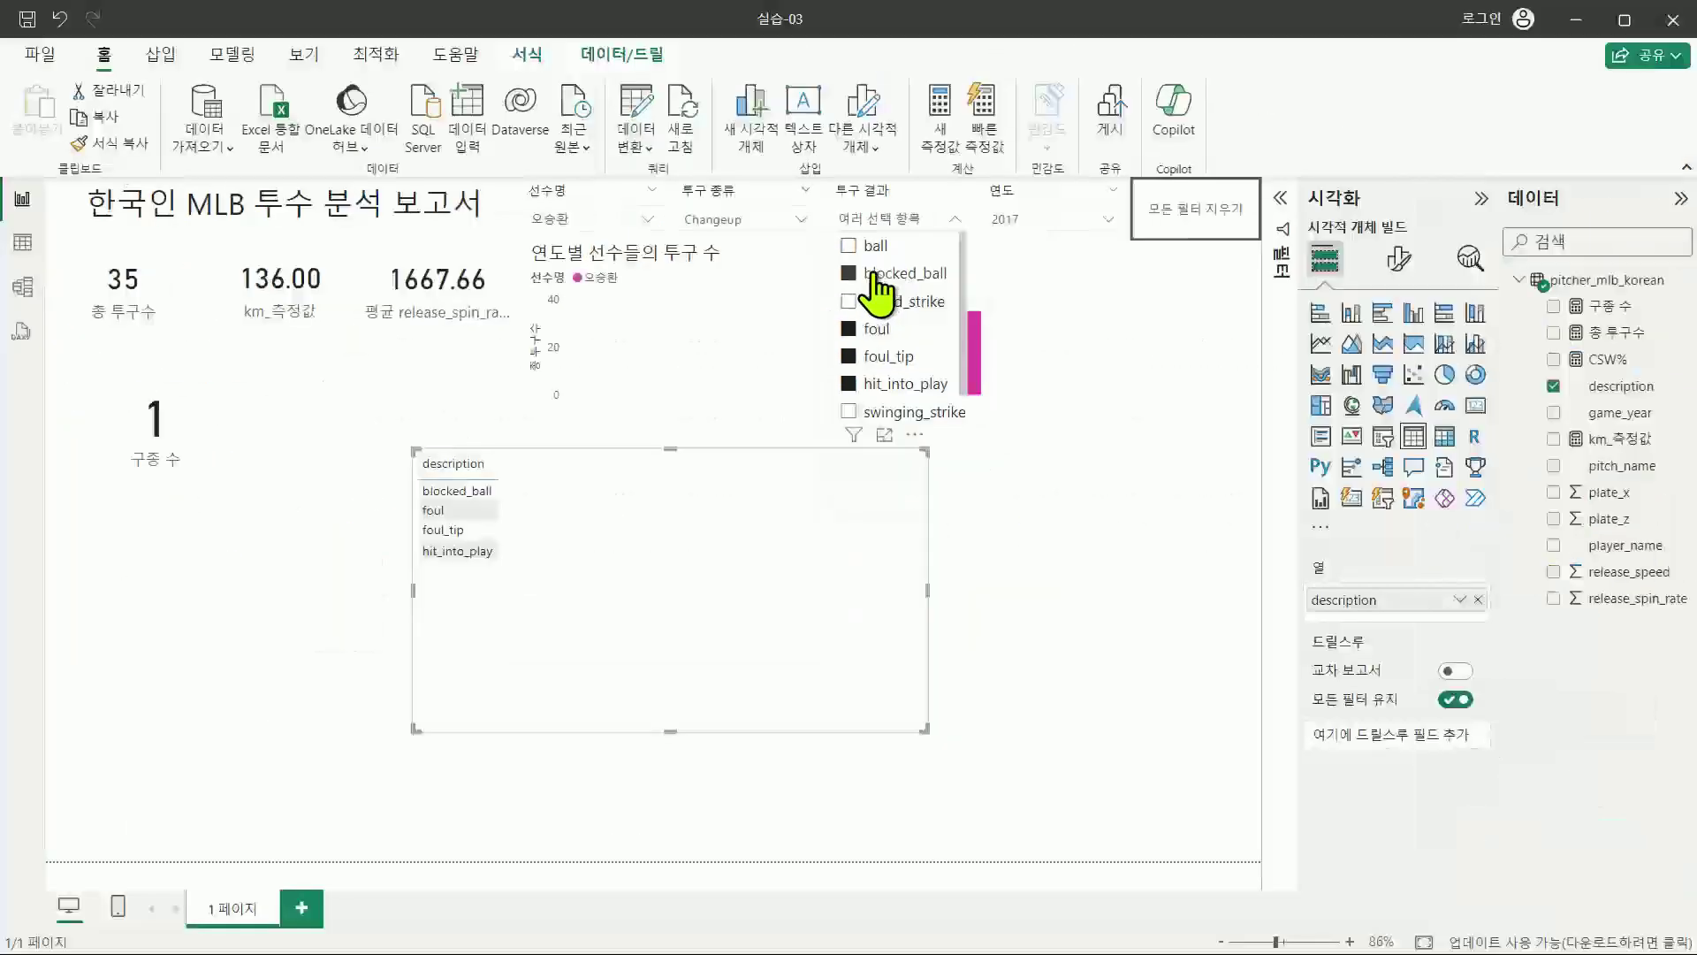
left_click(956, 182)
left_click(939, 218)
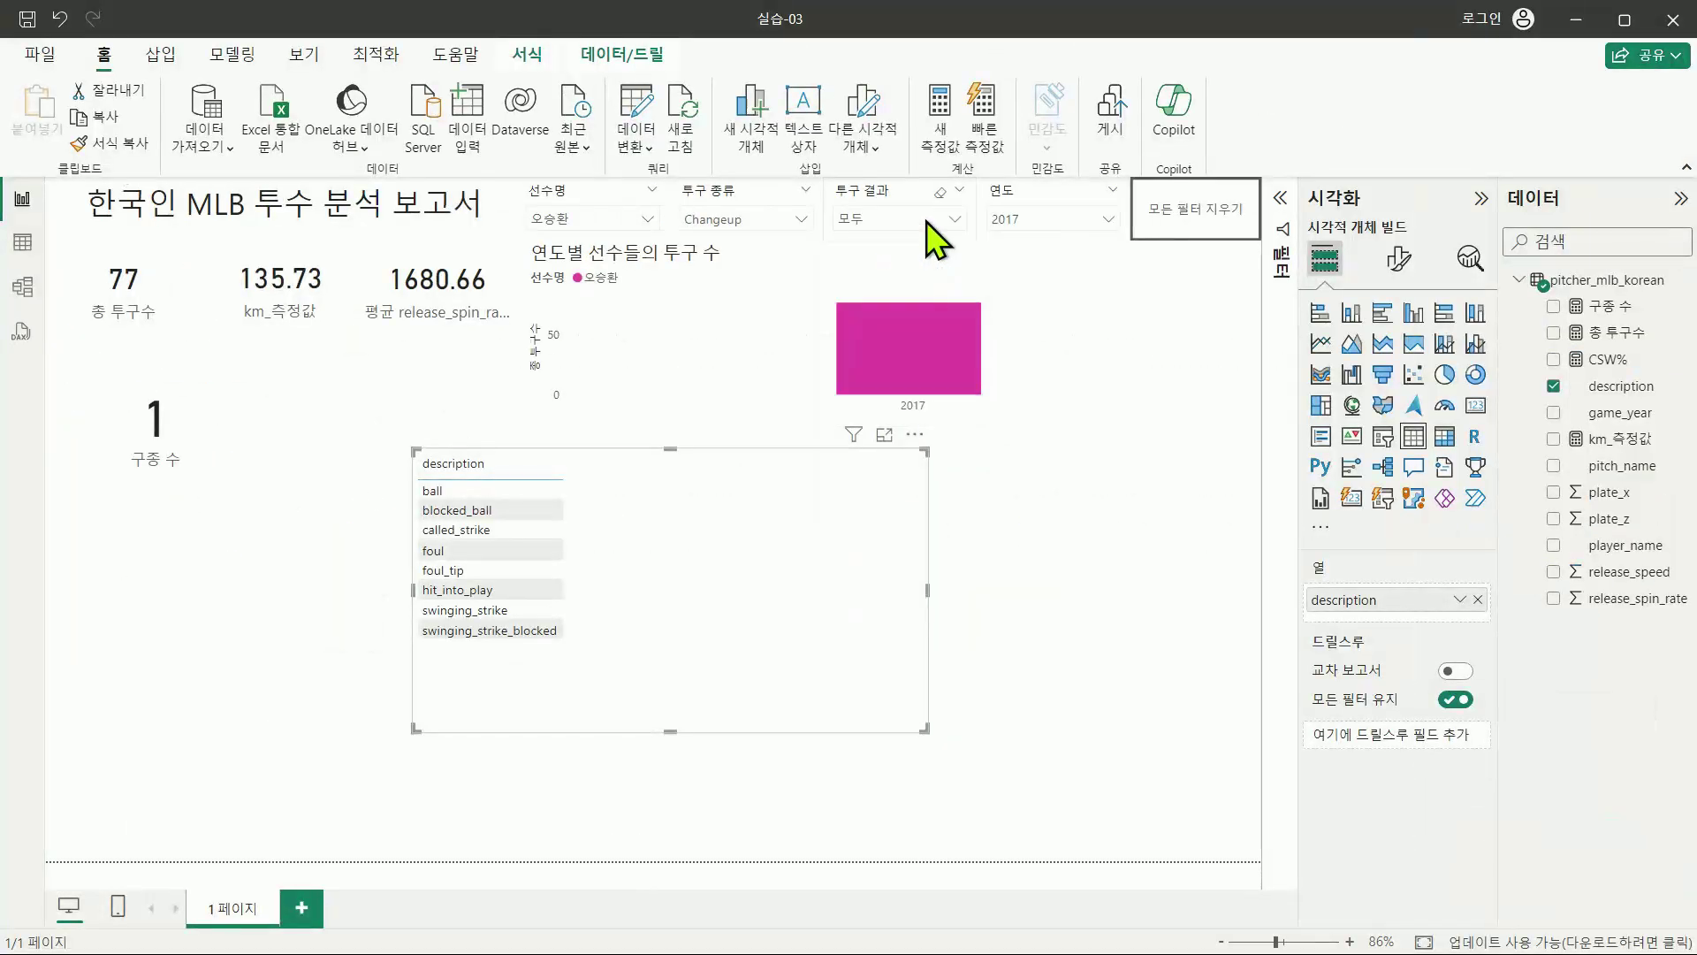
left_click_drag(736, 510, 735, 557)
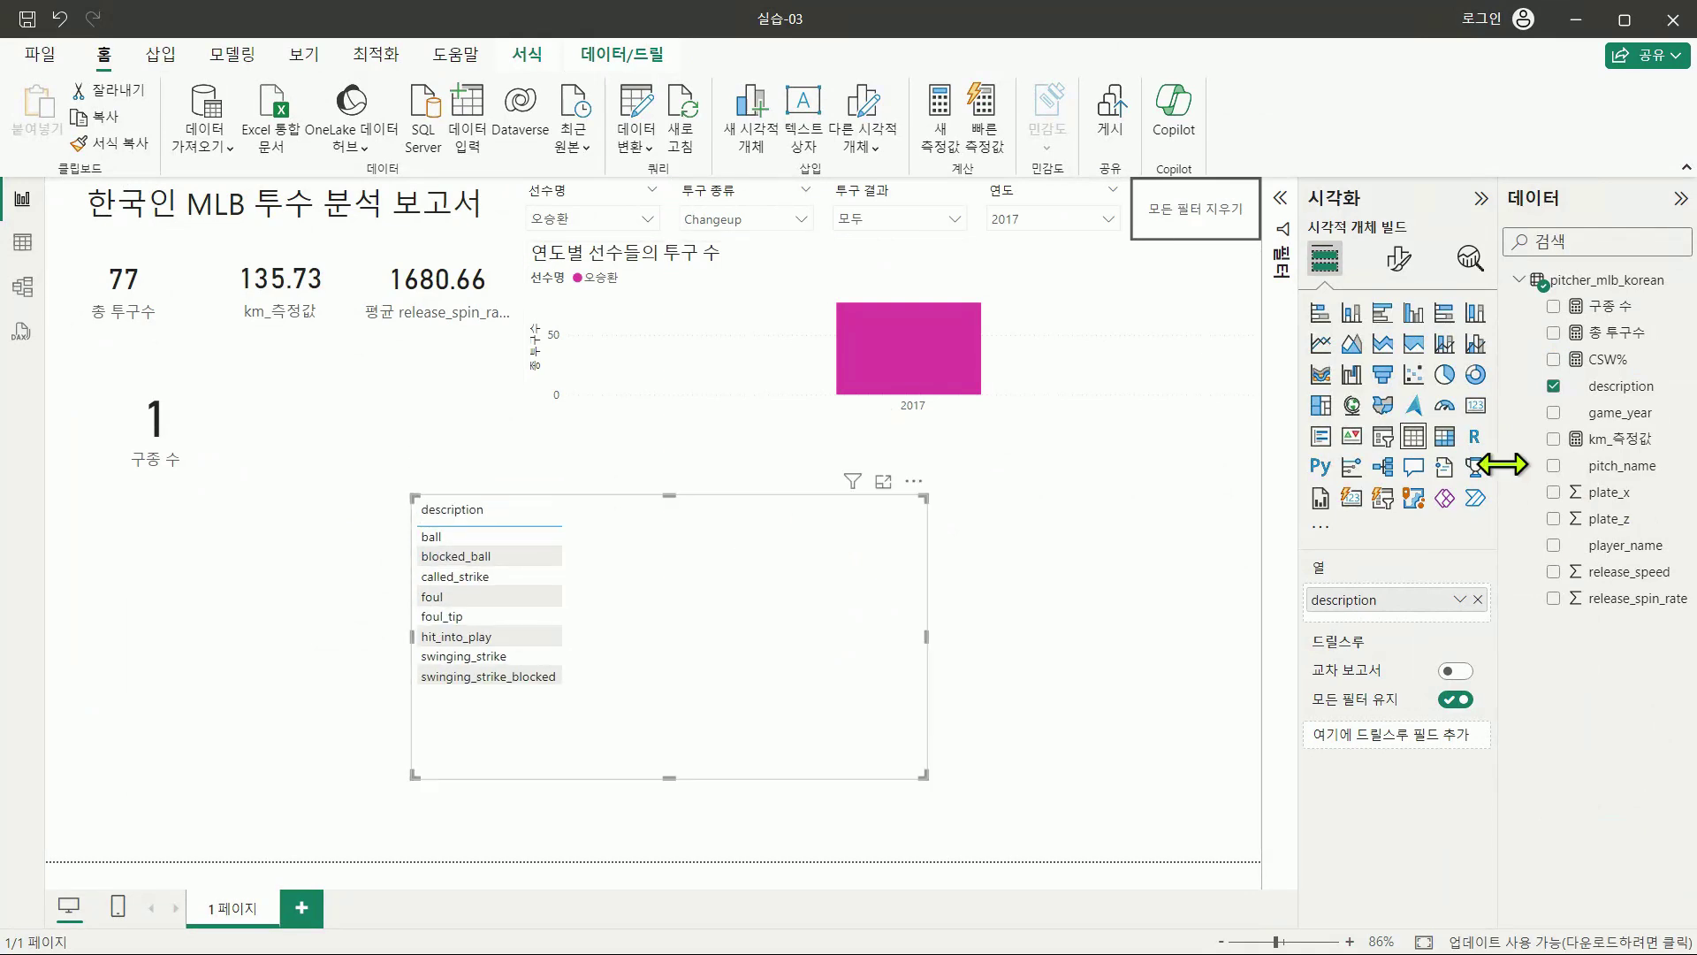
Step: Remove DIVIDE and its numerator CALCULATE expression from the CSW% formula, keeping the REMOVEFILTERS denominator
left_click(1601, 360)
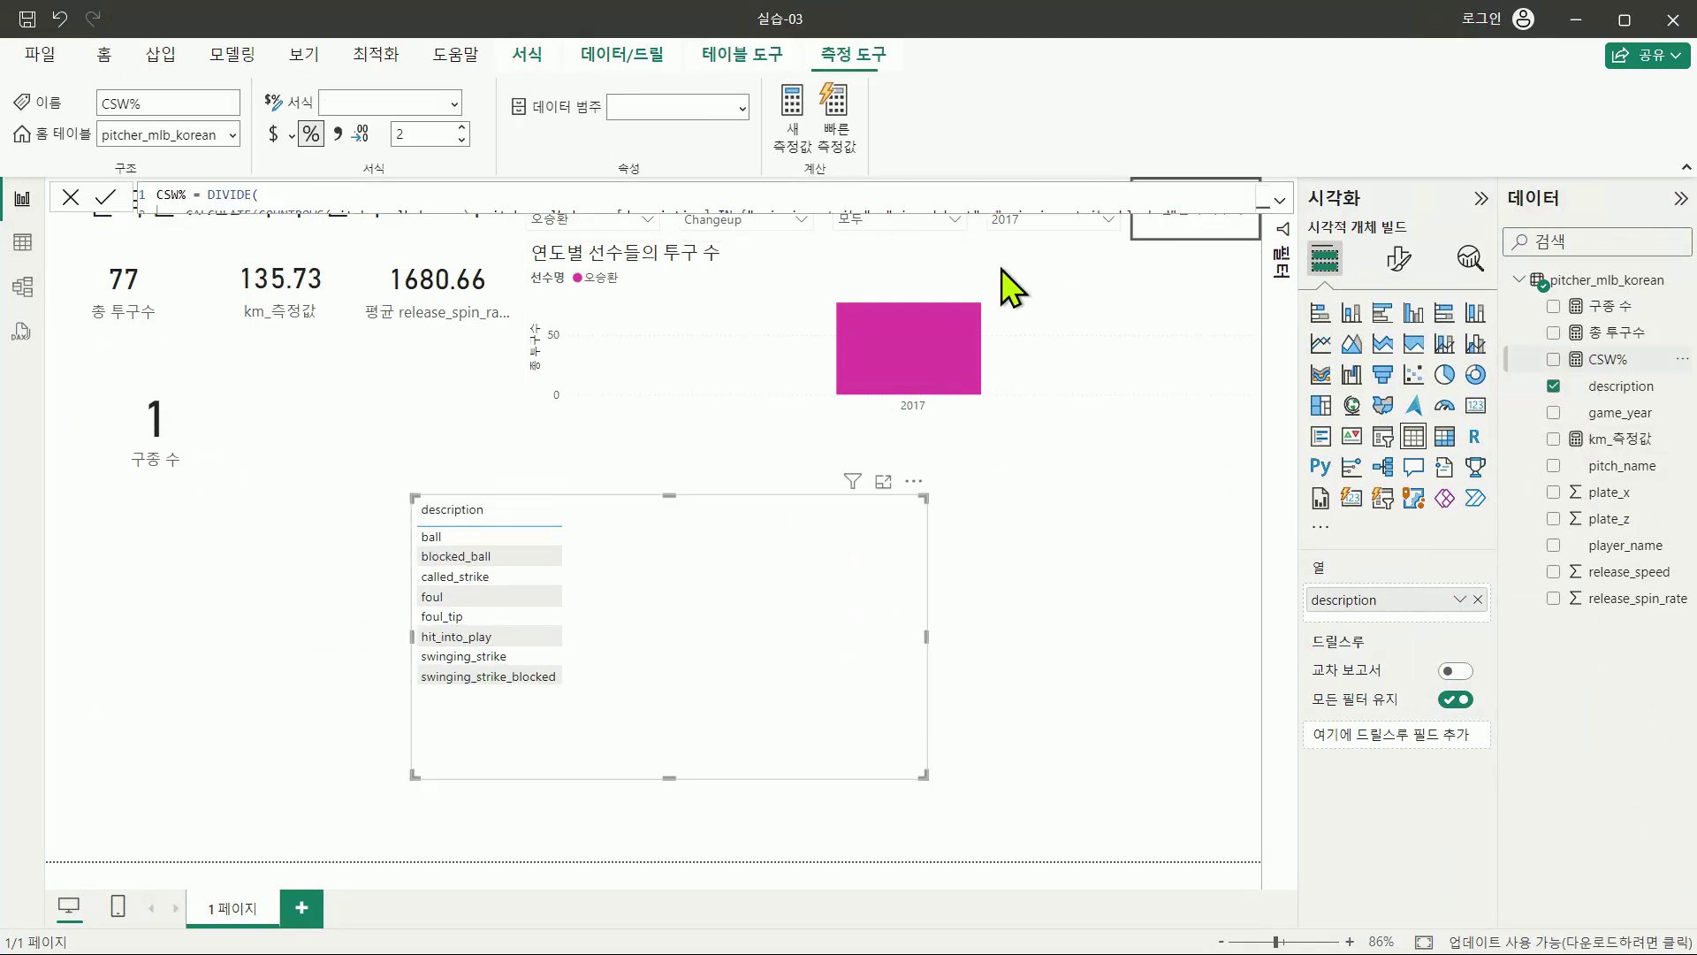
left_click(1275, 196)
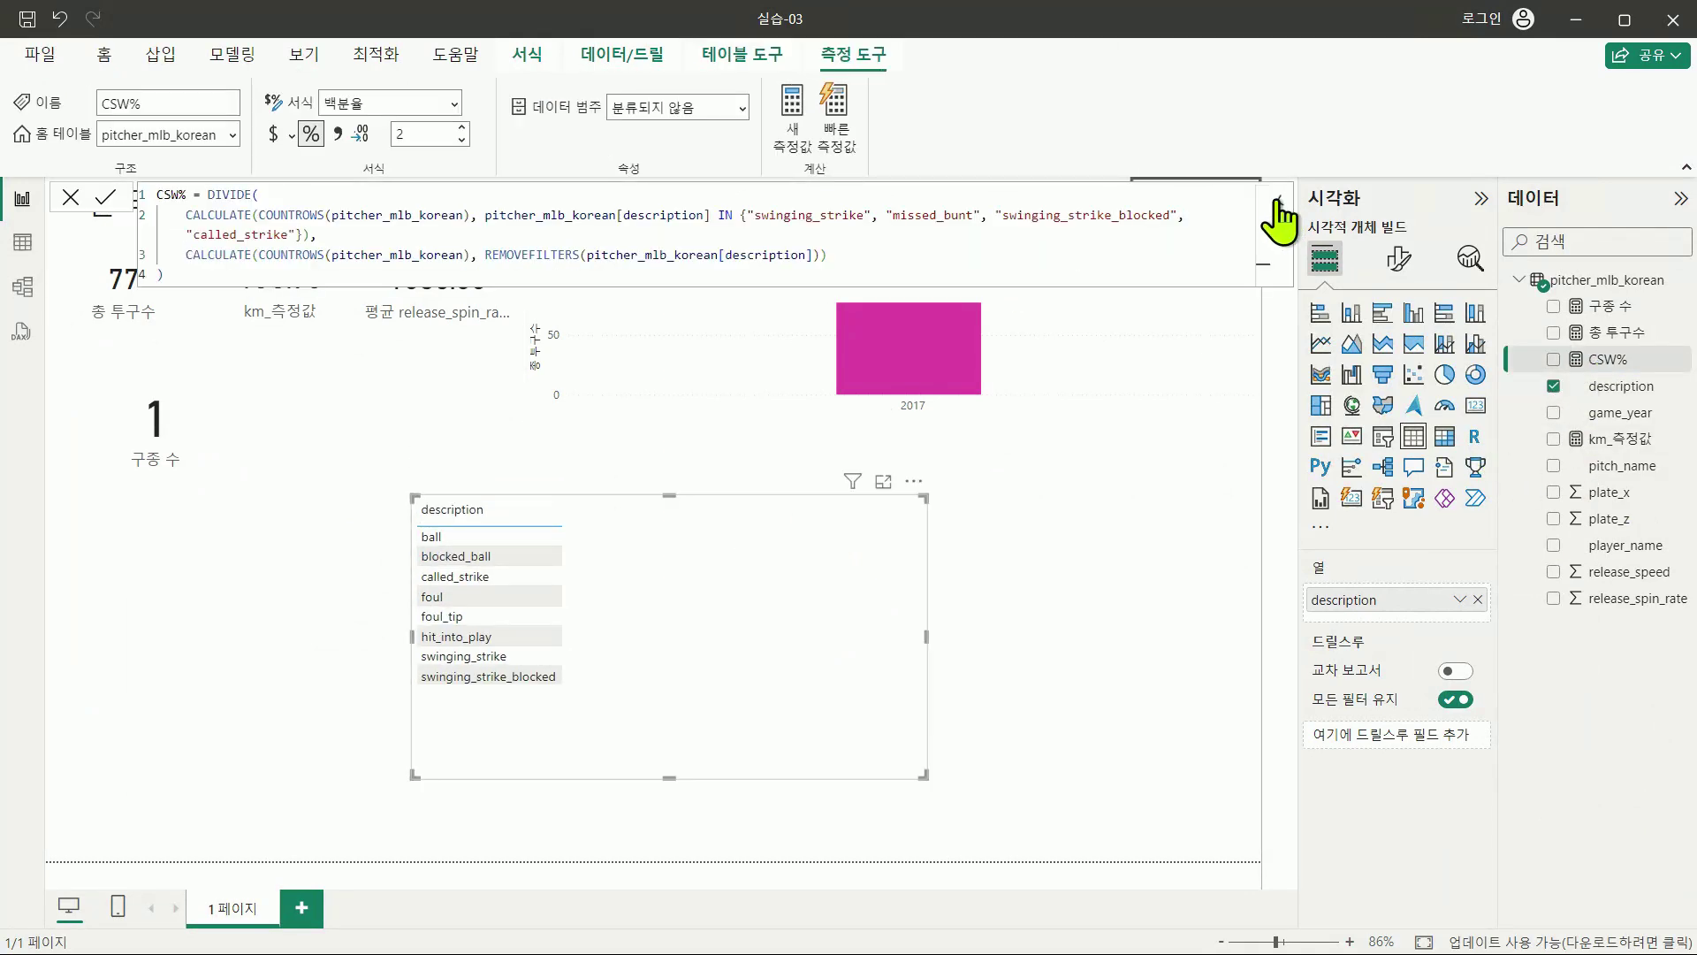
left_click(421, 235)
key("shift+Up")
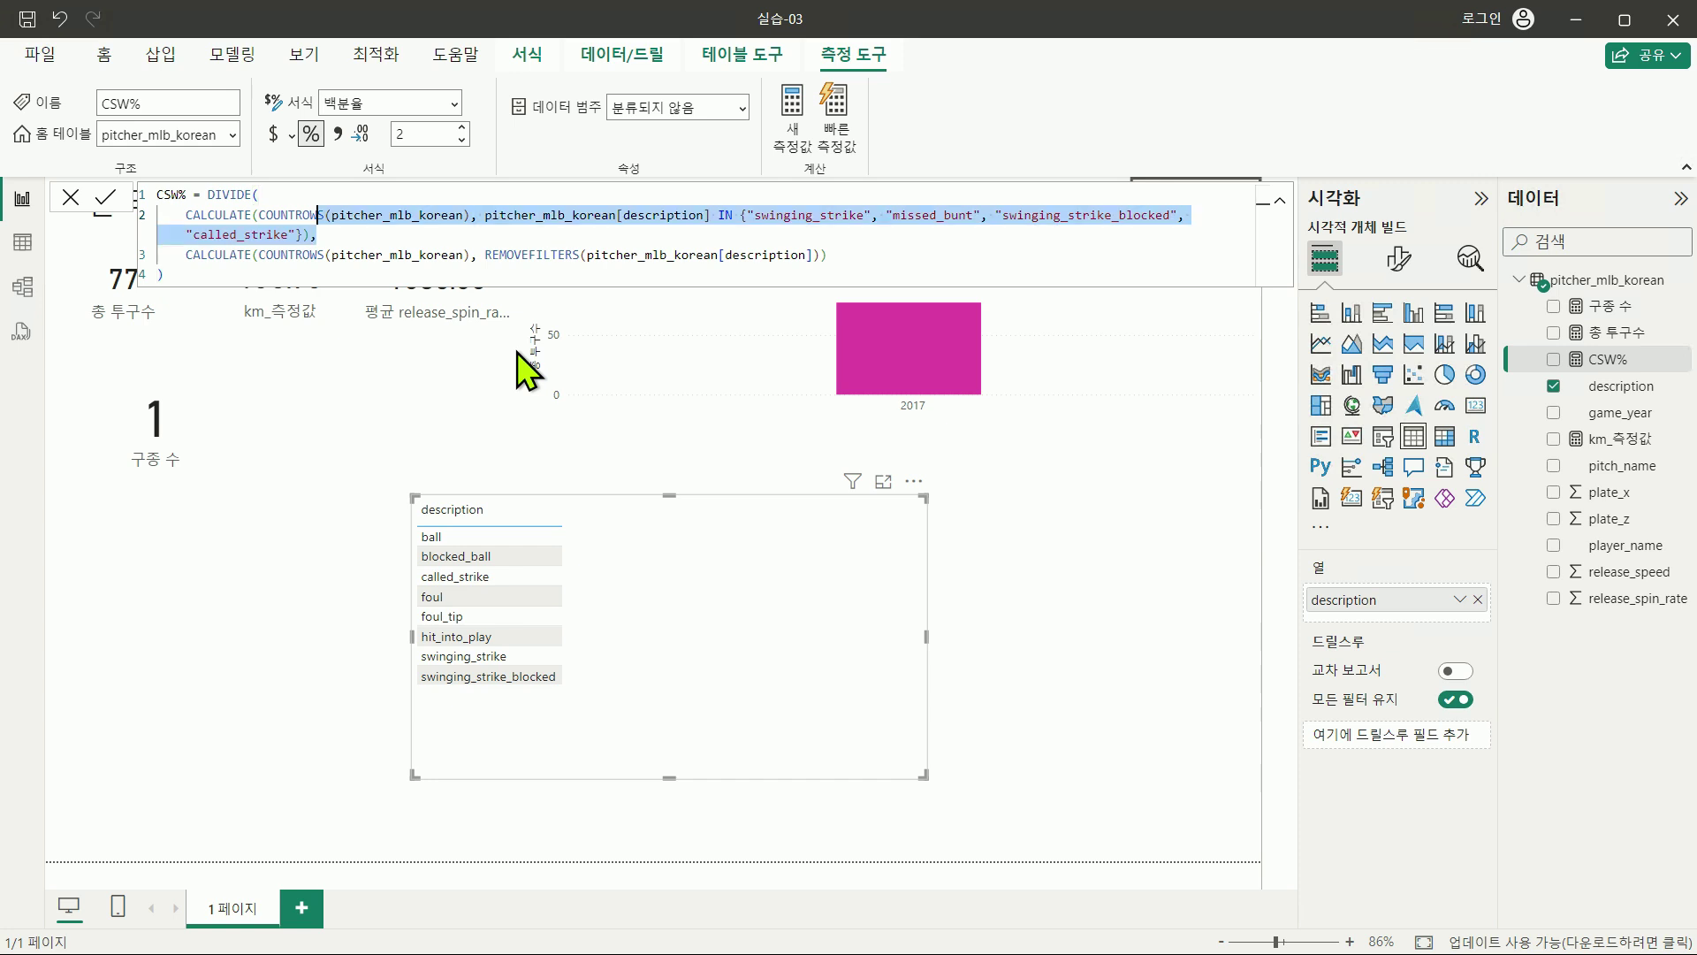
key("ctrl+shift+Left")
key("ctrl+shift+Left")
key("ctrl+shift+Left")
key("BackSpace")
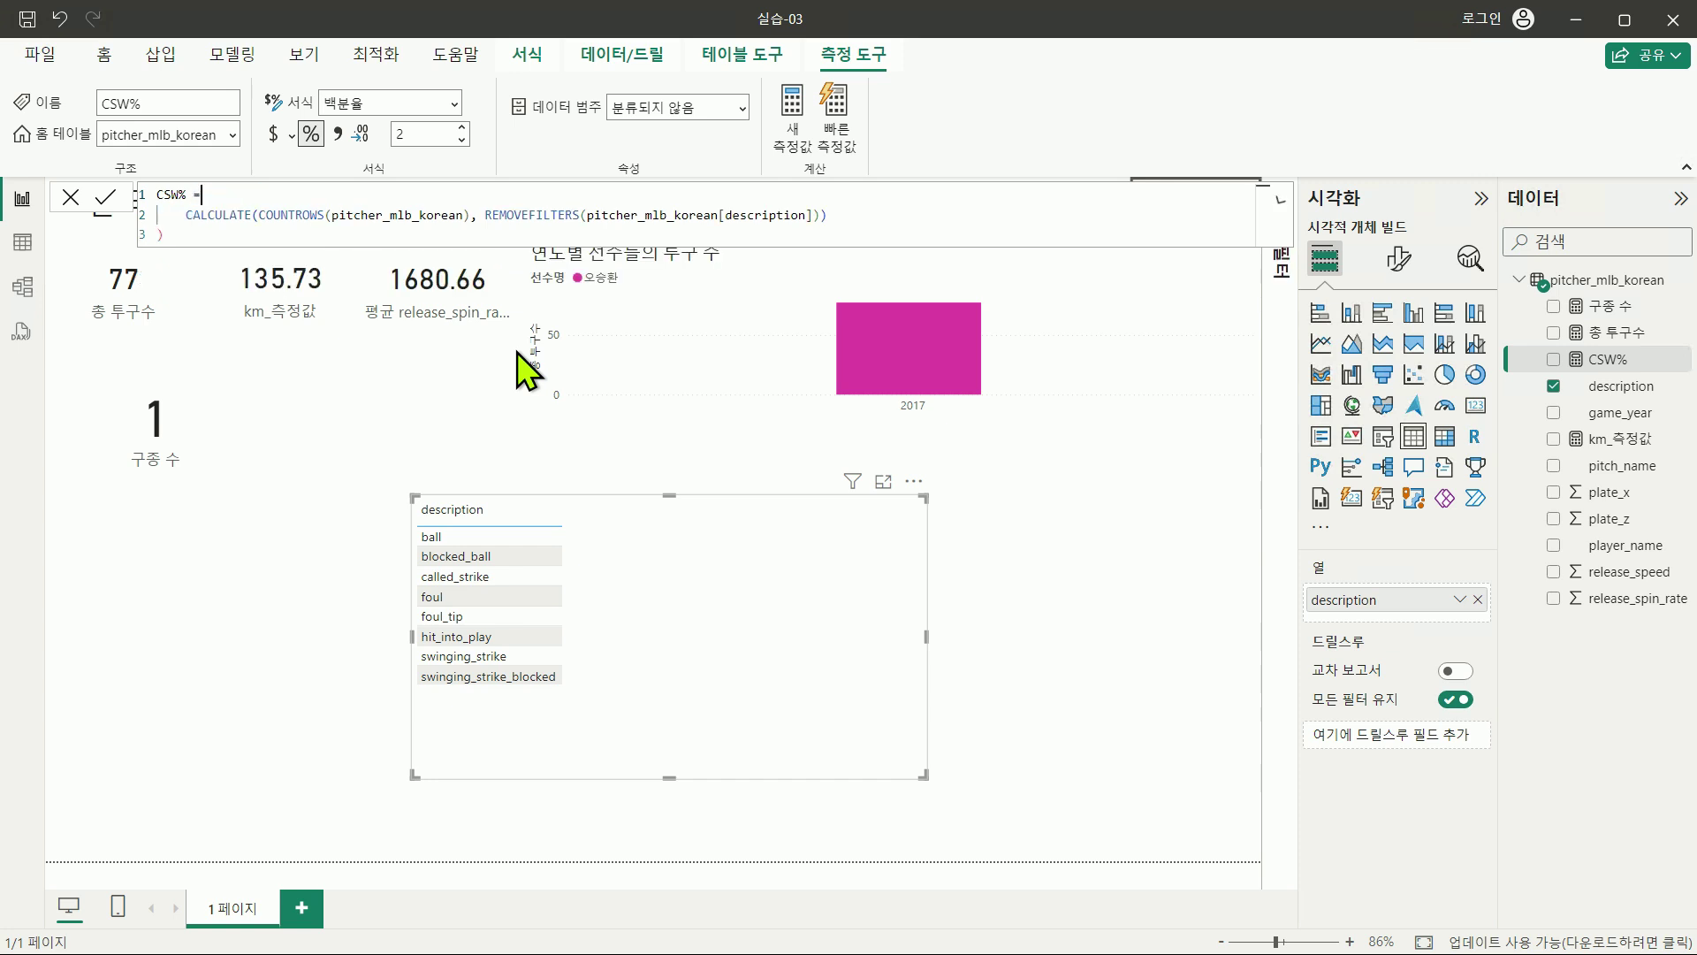
Step: Tidy and commit the measure as CSW% = CALCULATE(COUNTROWS(pitcher_mlb_korean), REMOVEFILTERS(pitcher_mlb_korean[description])), without the leftover closing parenthesis
key("Delete")
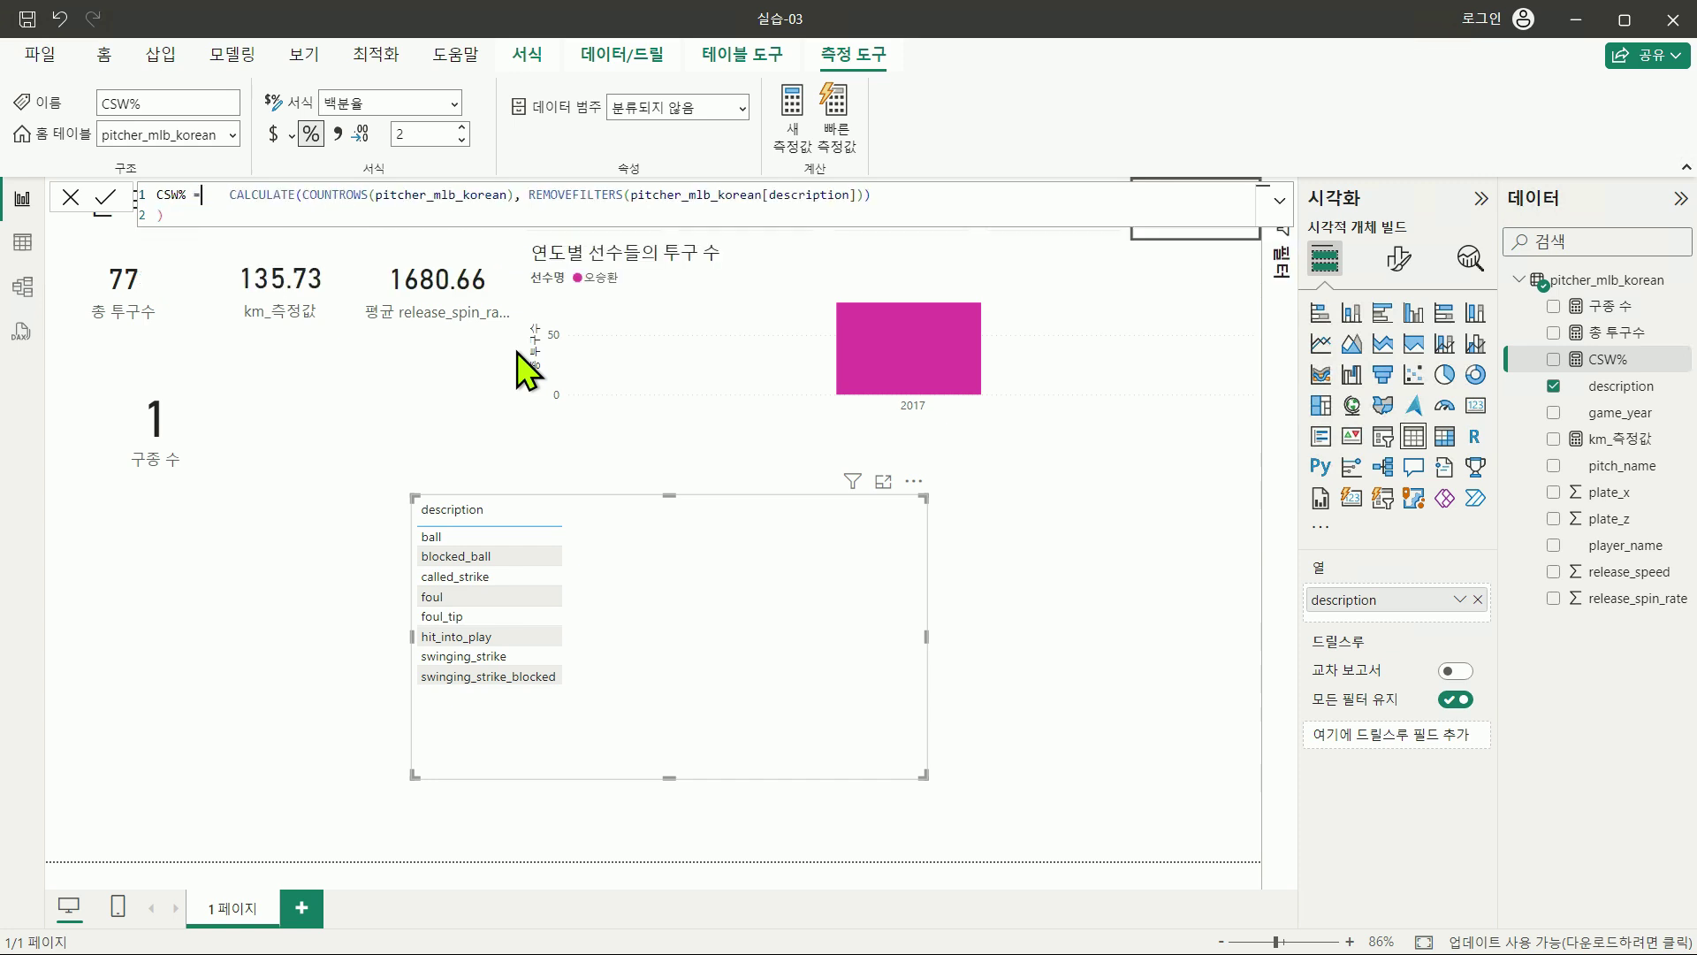
key("Return")
key("Delete")
key("Delete")
key("Delete")
key("Delete")
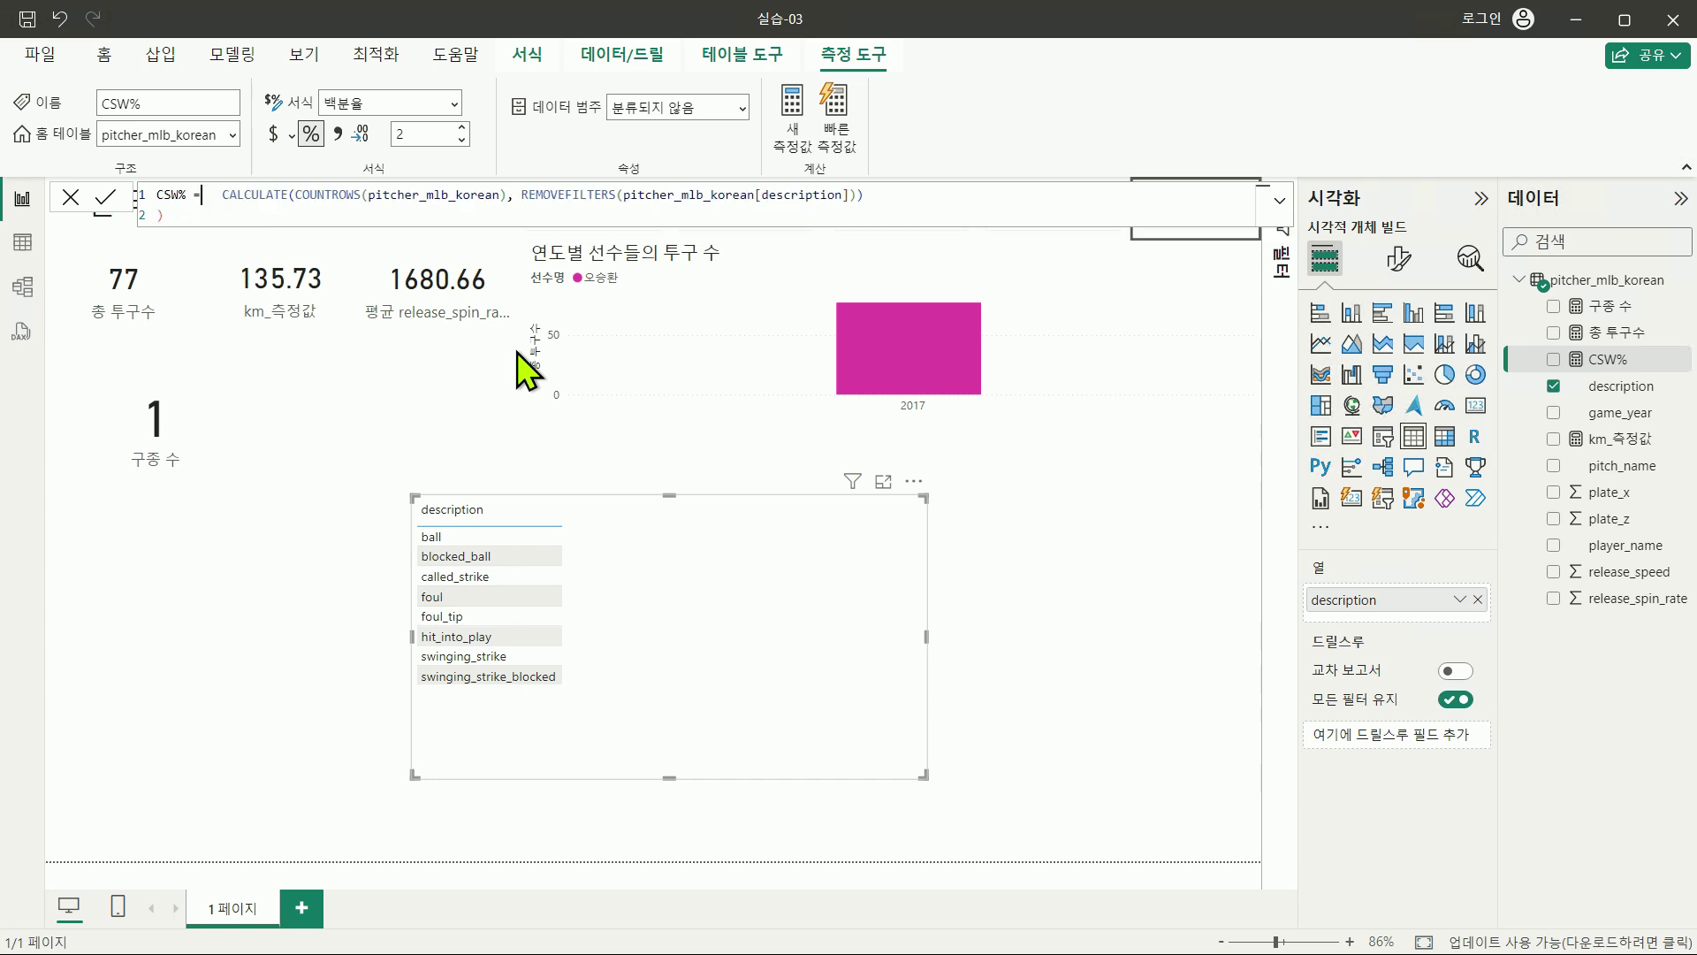
key("End")
key("BackSpace")
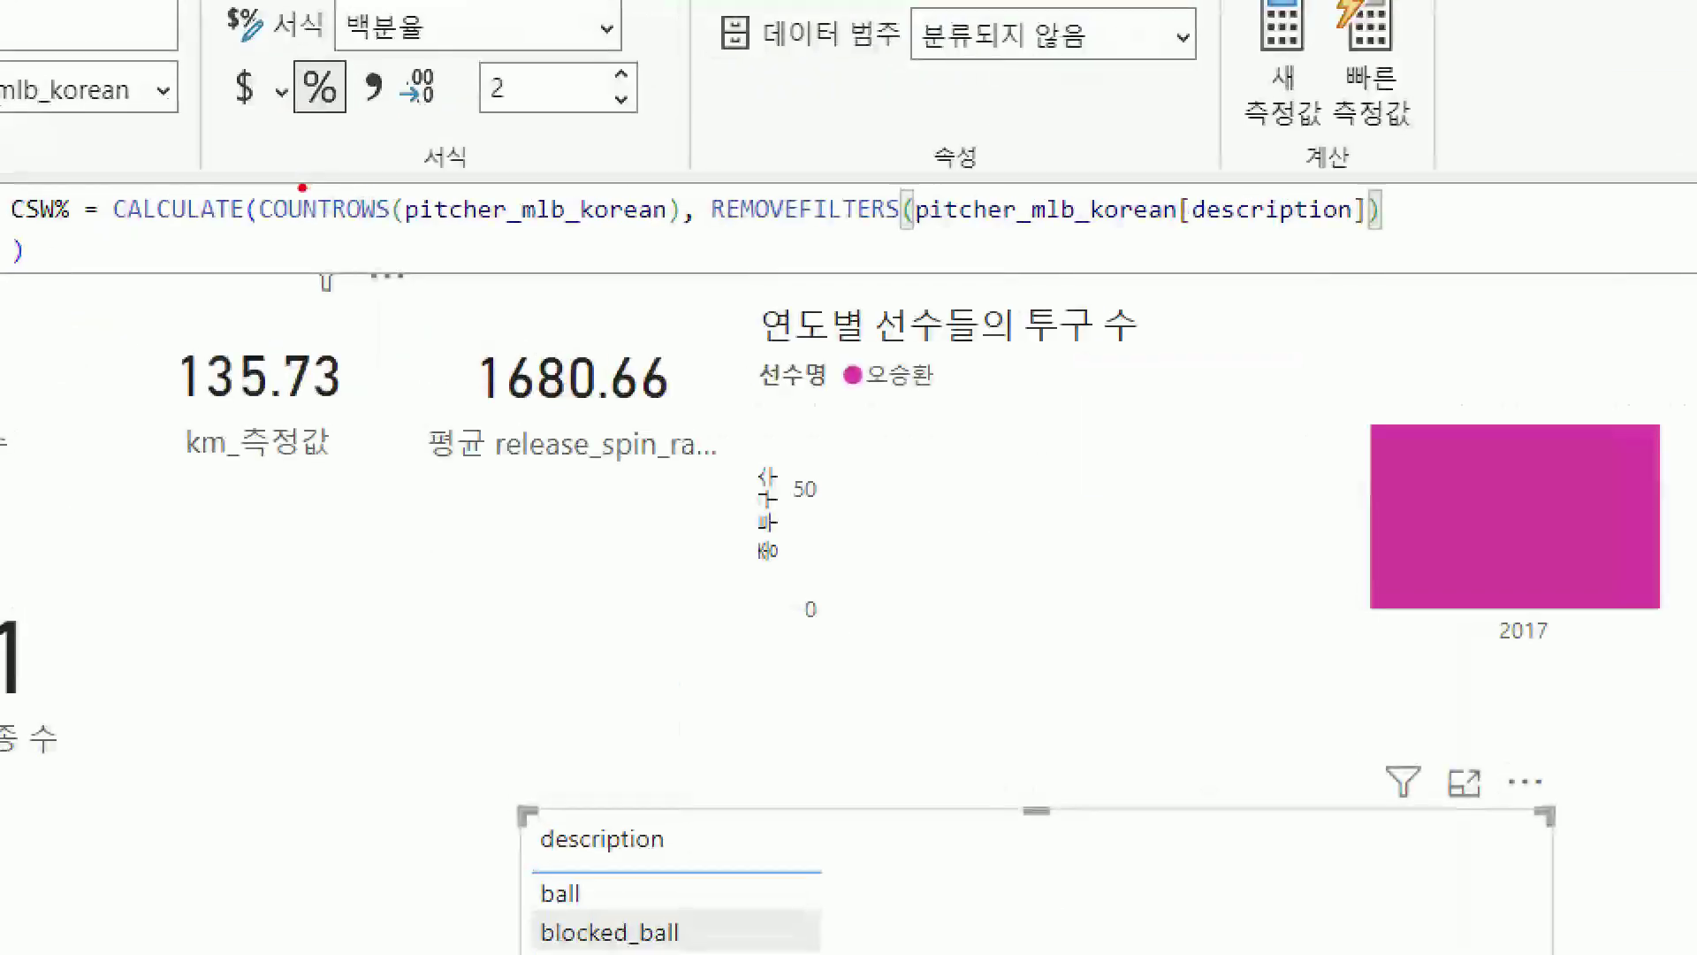
left_click_drag(106, 239, 1076, 243)
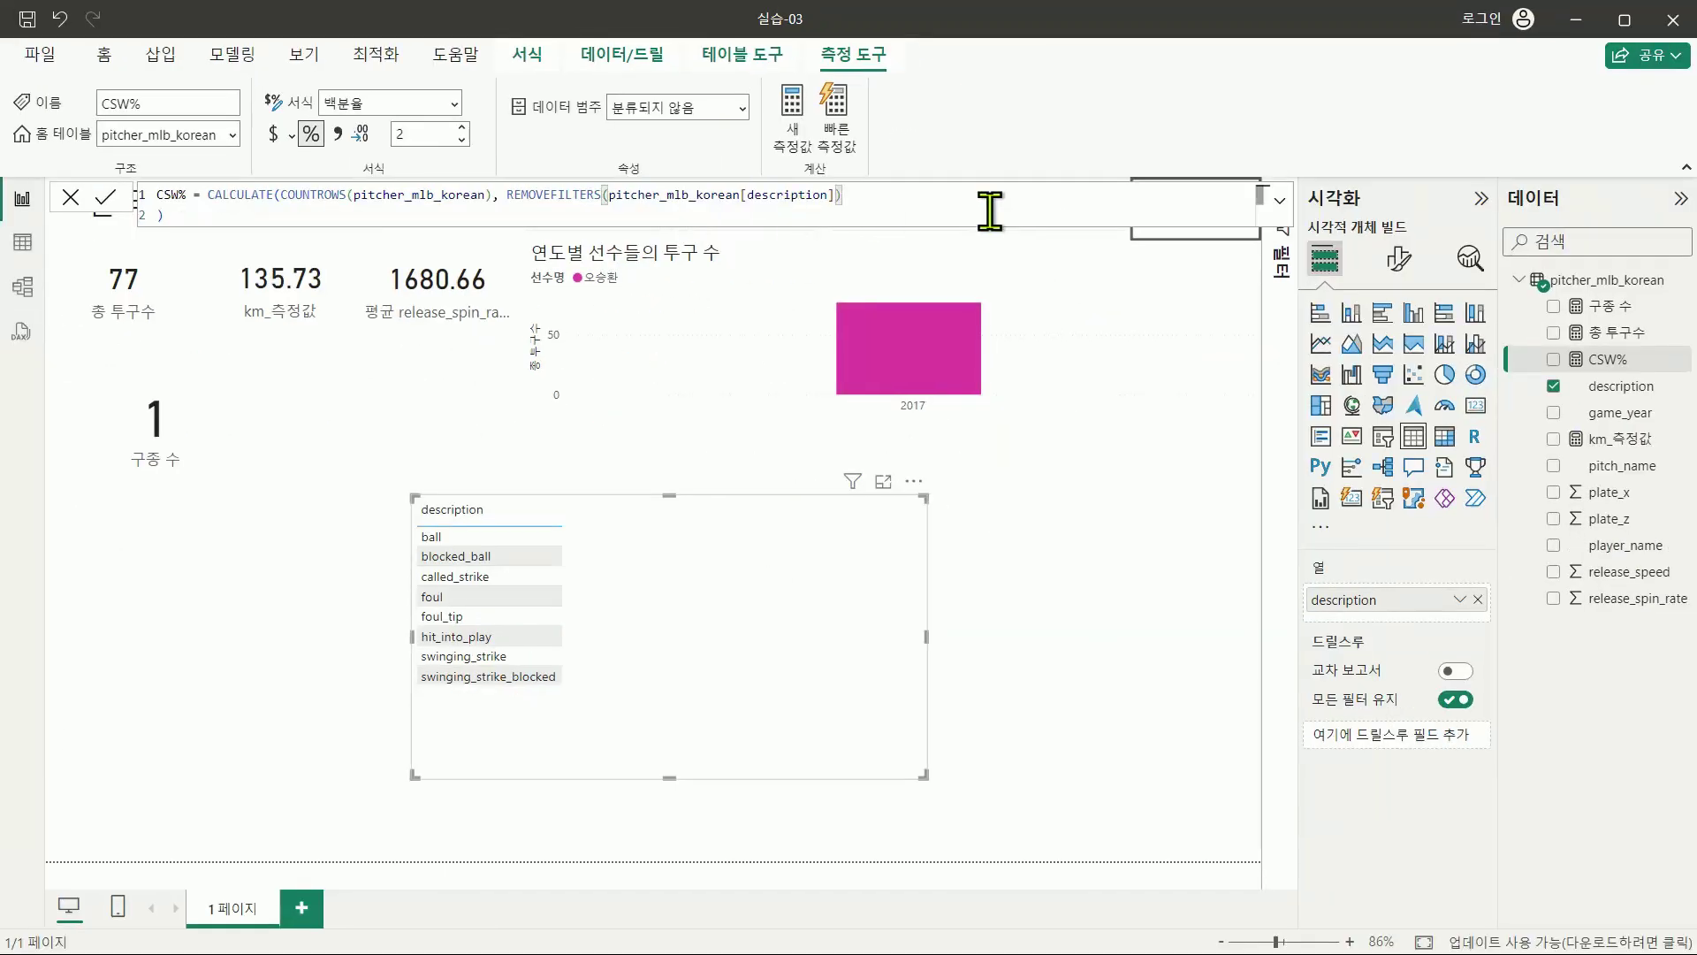
key("Return")
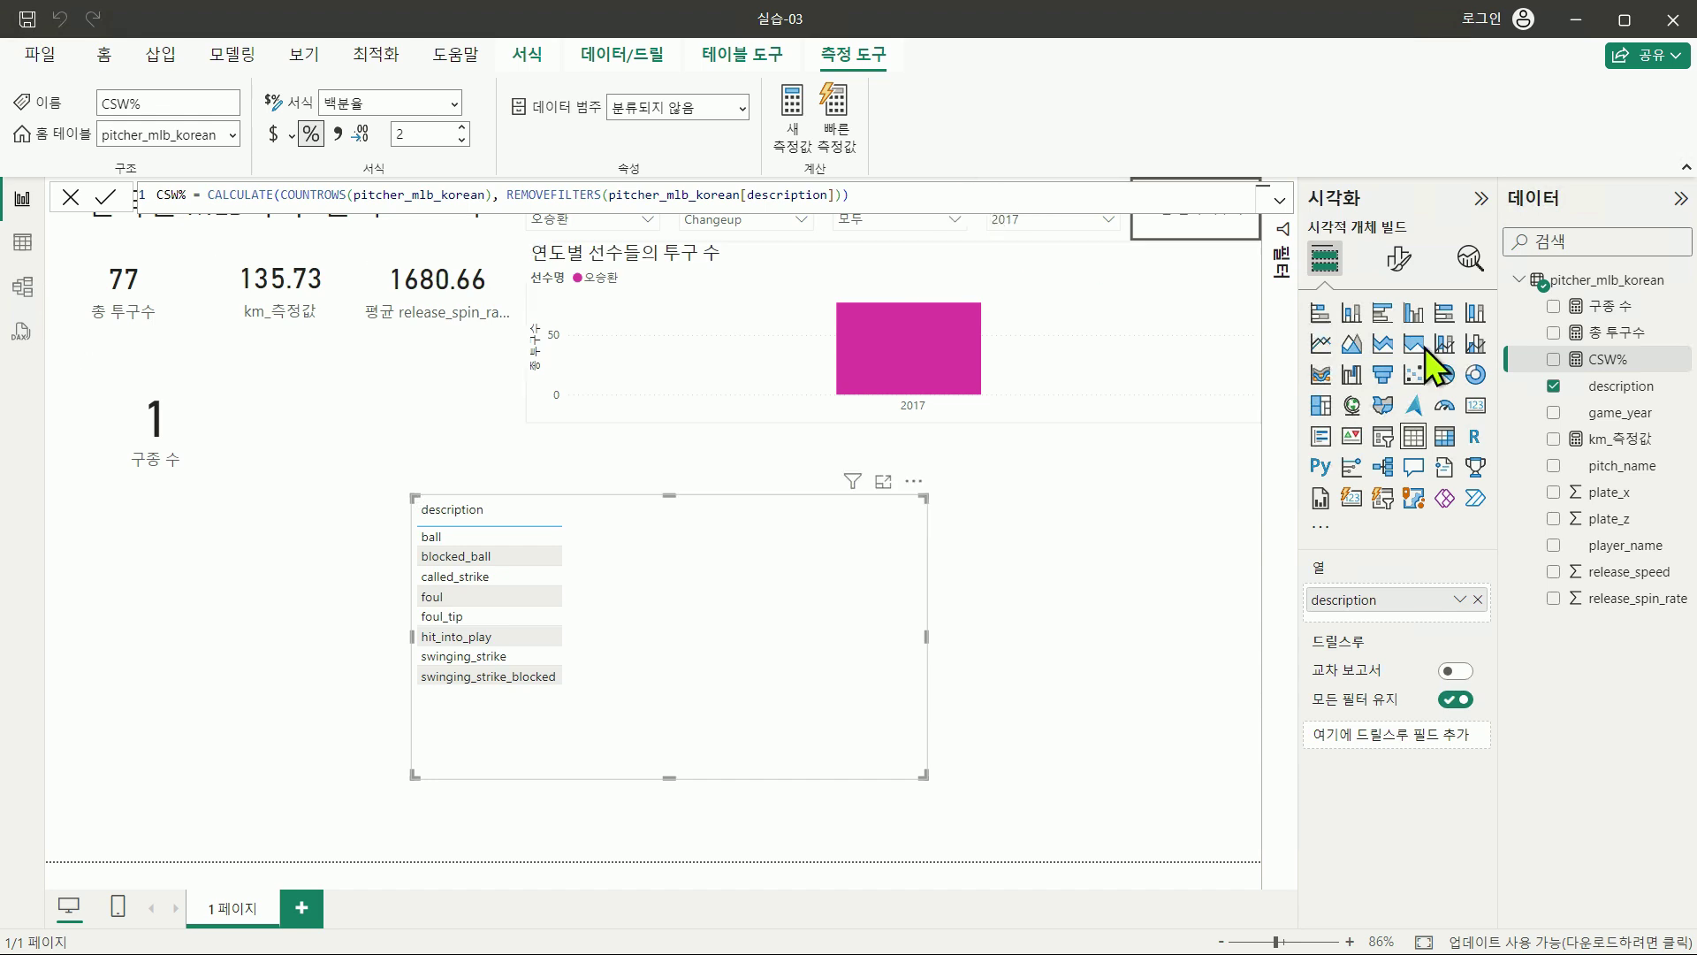
Step: Add the CSW% measure to the description table and set its format to whole number (정수)
left_click_drag(1620, 371, 1424, 619)
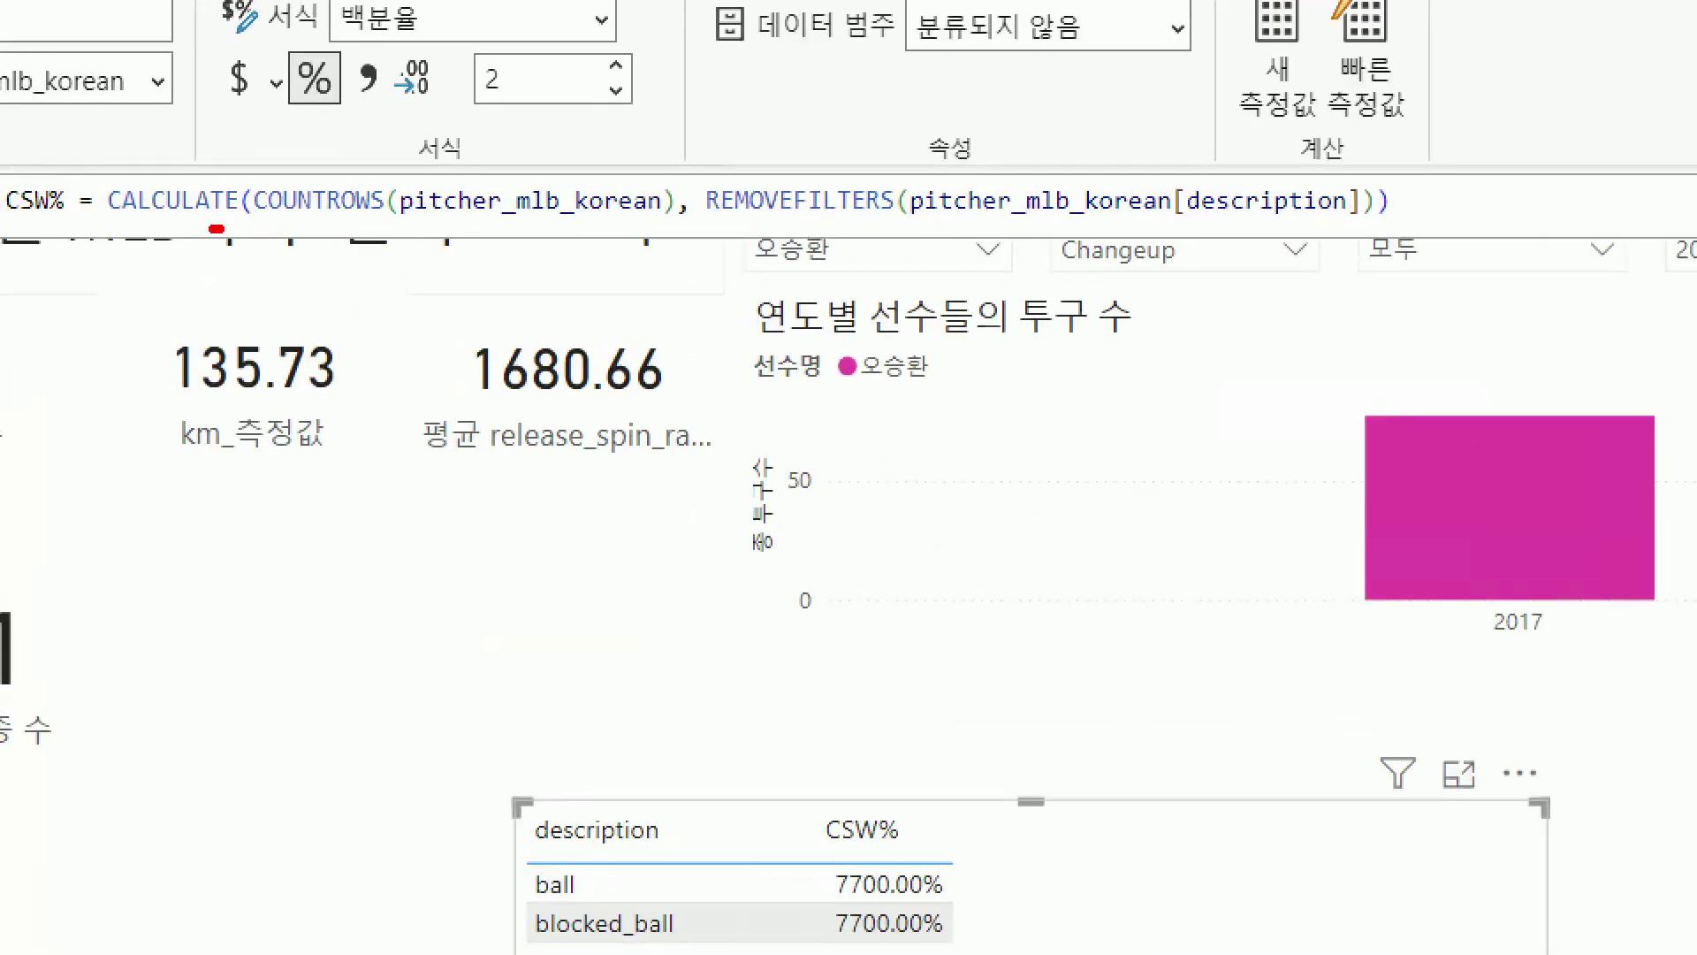
mouse_move(216, 229)
left_mouse_down()
mouse_move(1368, 227)
mouse_move(1420, 247)
left_mouse_up()
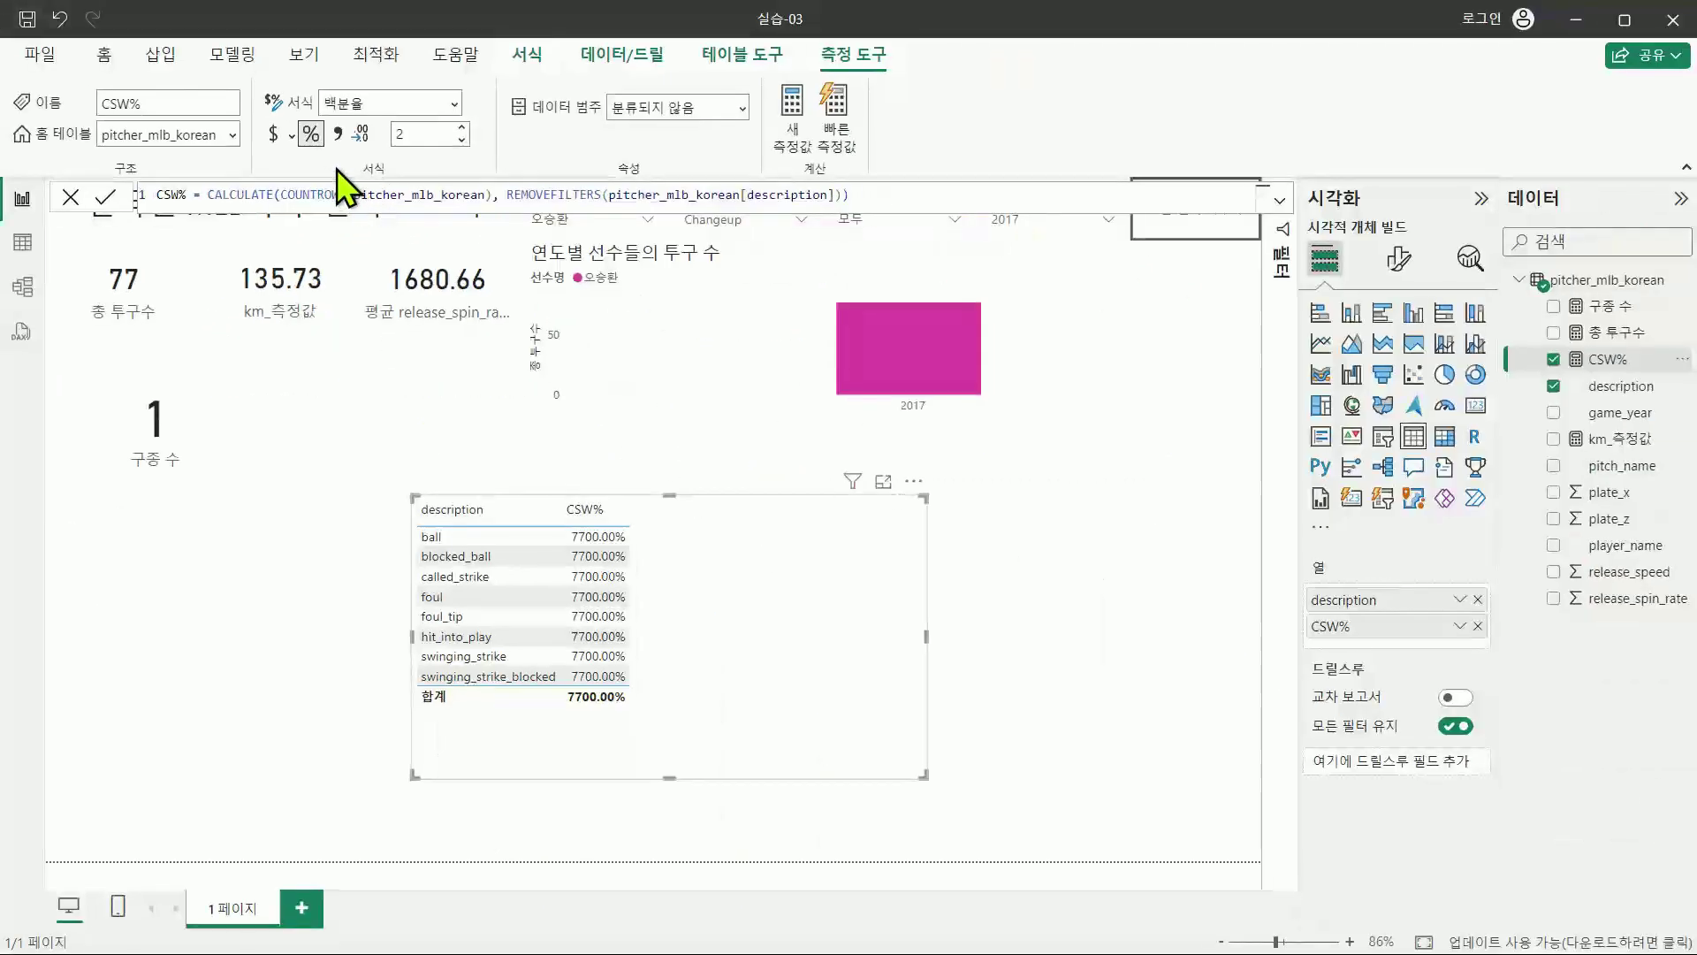
left_click(601, 20)
left_click(446, 126)
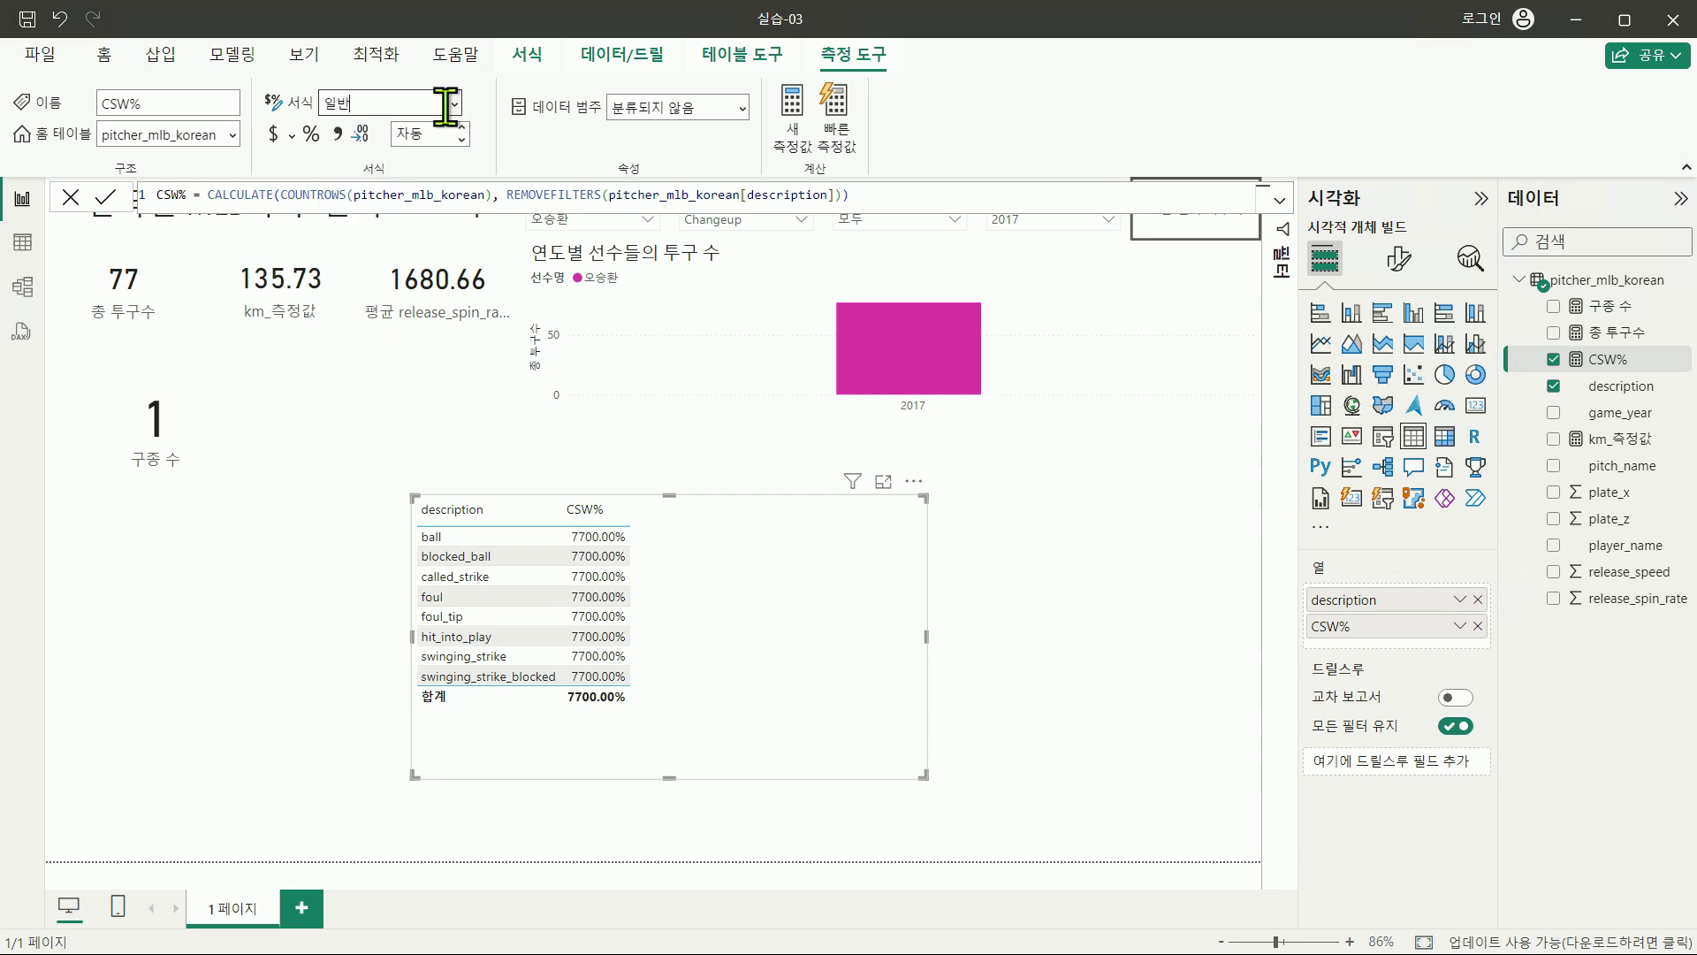
left_click(458, 106)
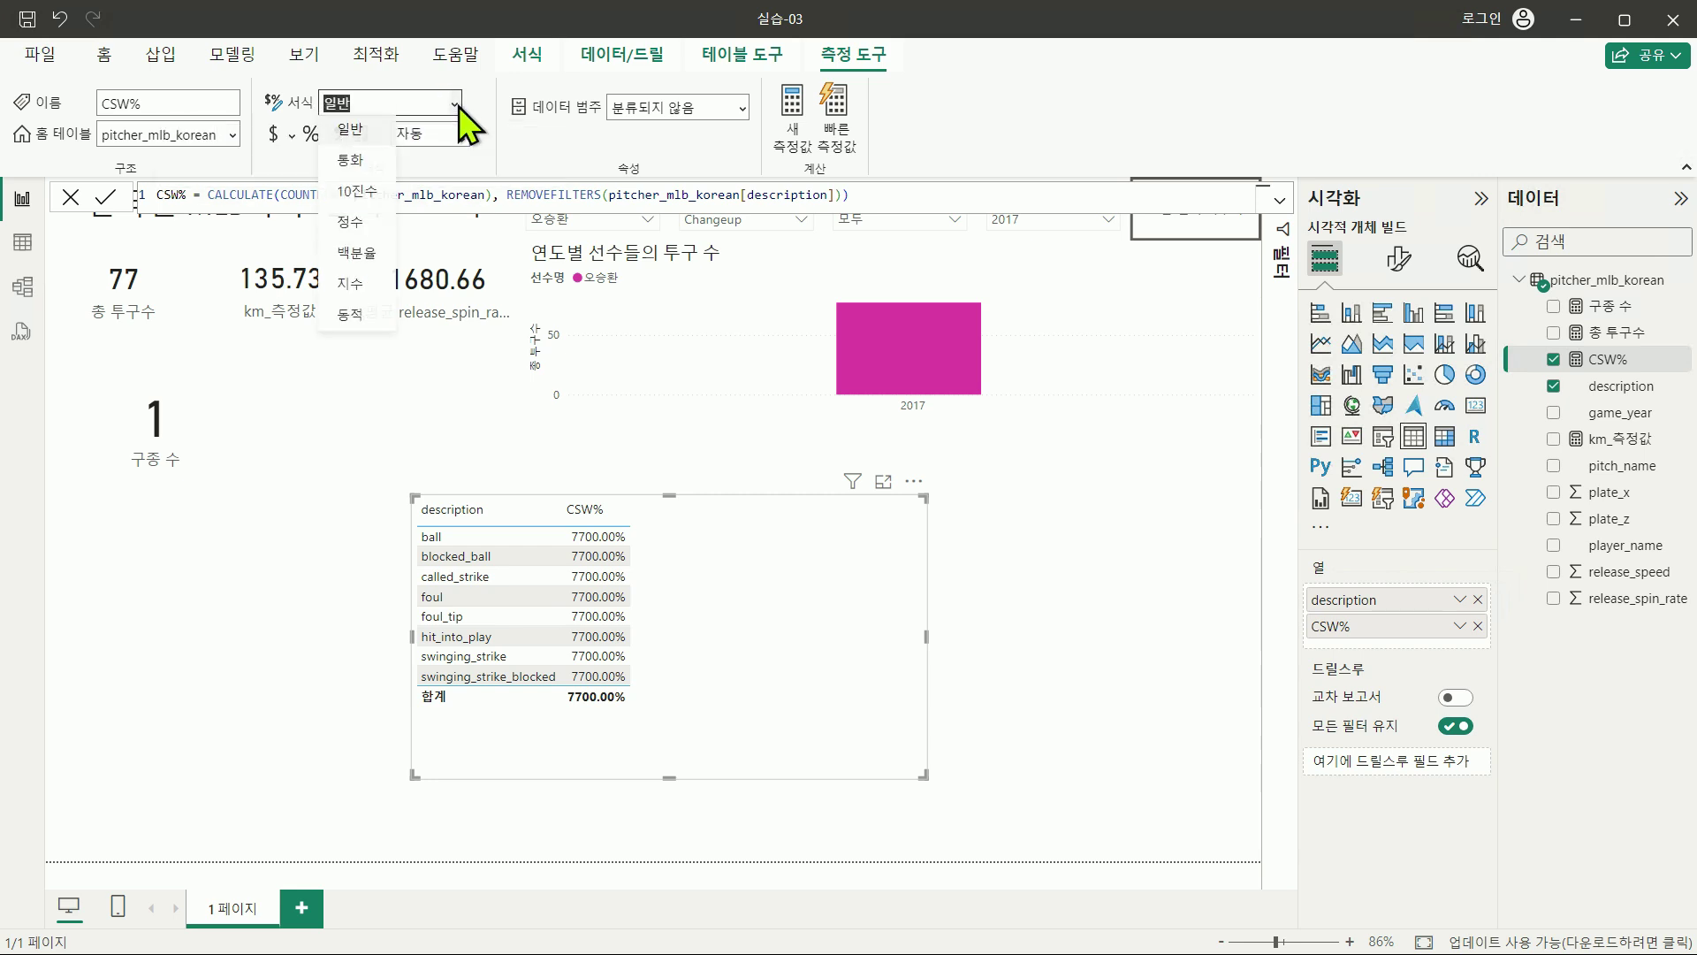
left_click(378, 220)
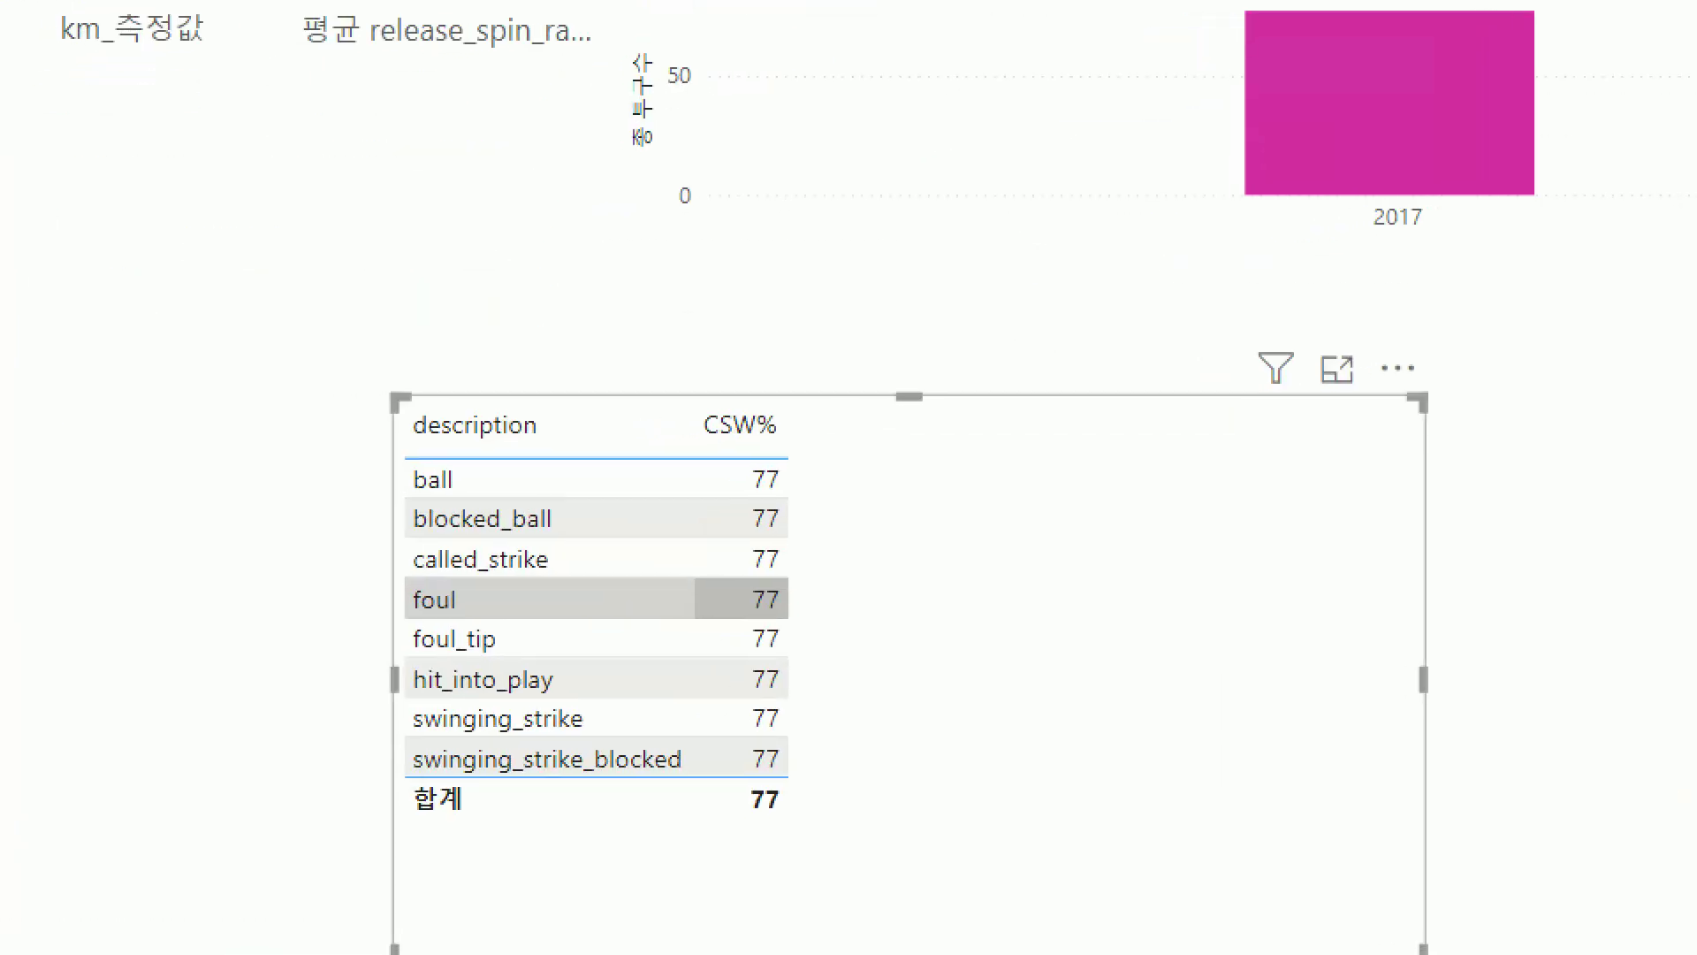
Step: Examine the CSW% value on each description row of the table, starting with ball and blocked_ball
left_click_drag(400, 458, 821, 782)
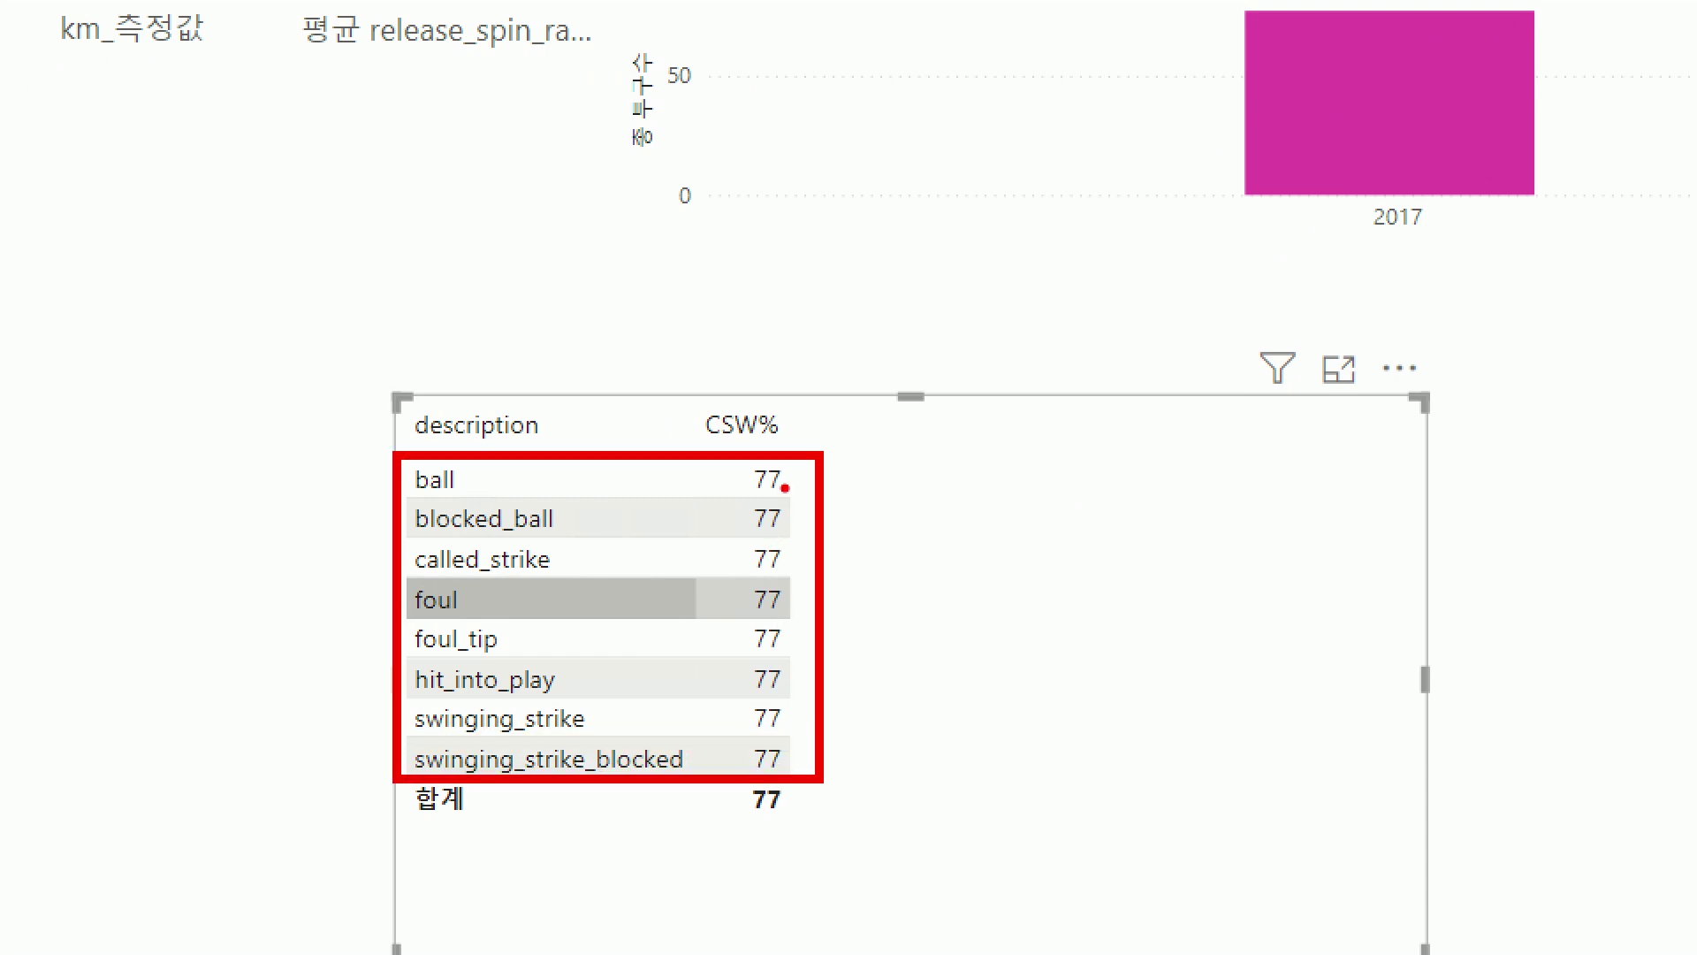
mouse_move(799, 484)
left_mouse_down()
mouse_move(832, 492)
mouse_move(871, 545)
mouse_move(872, 644)
mouse_move(922, 707)
left_mouse_up()
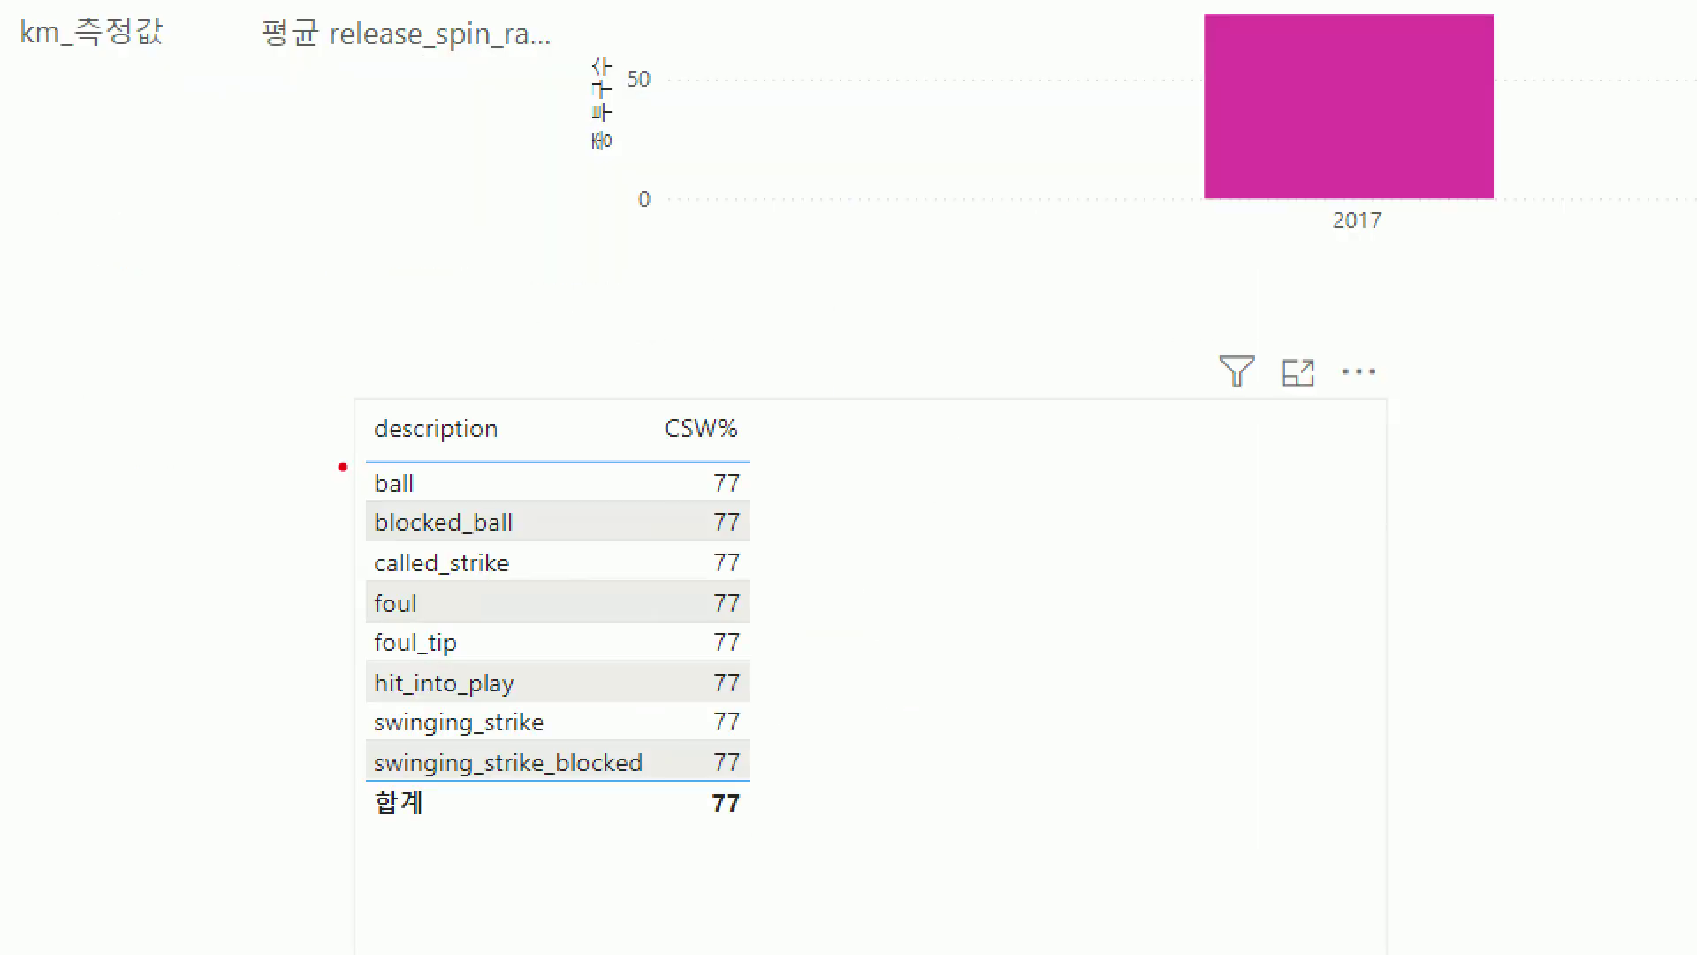
mouse_move(384, 460)
left_mouse_down()
mouse_move(539, 499)
mouse_move(504, 502)
left_mouse_up()
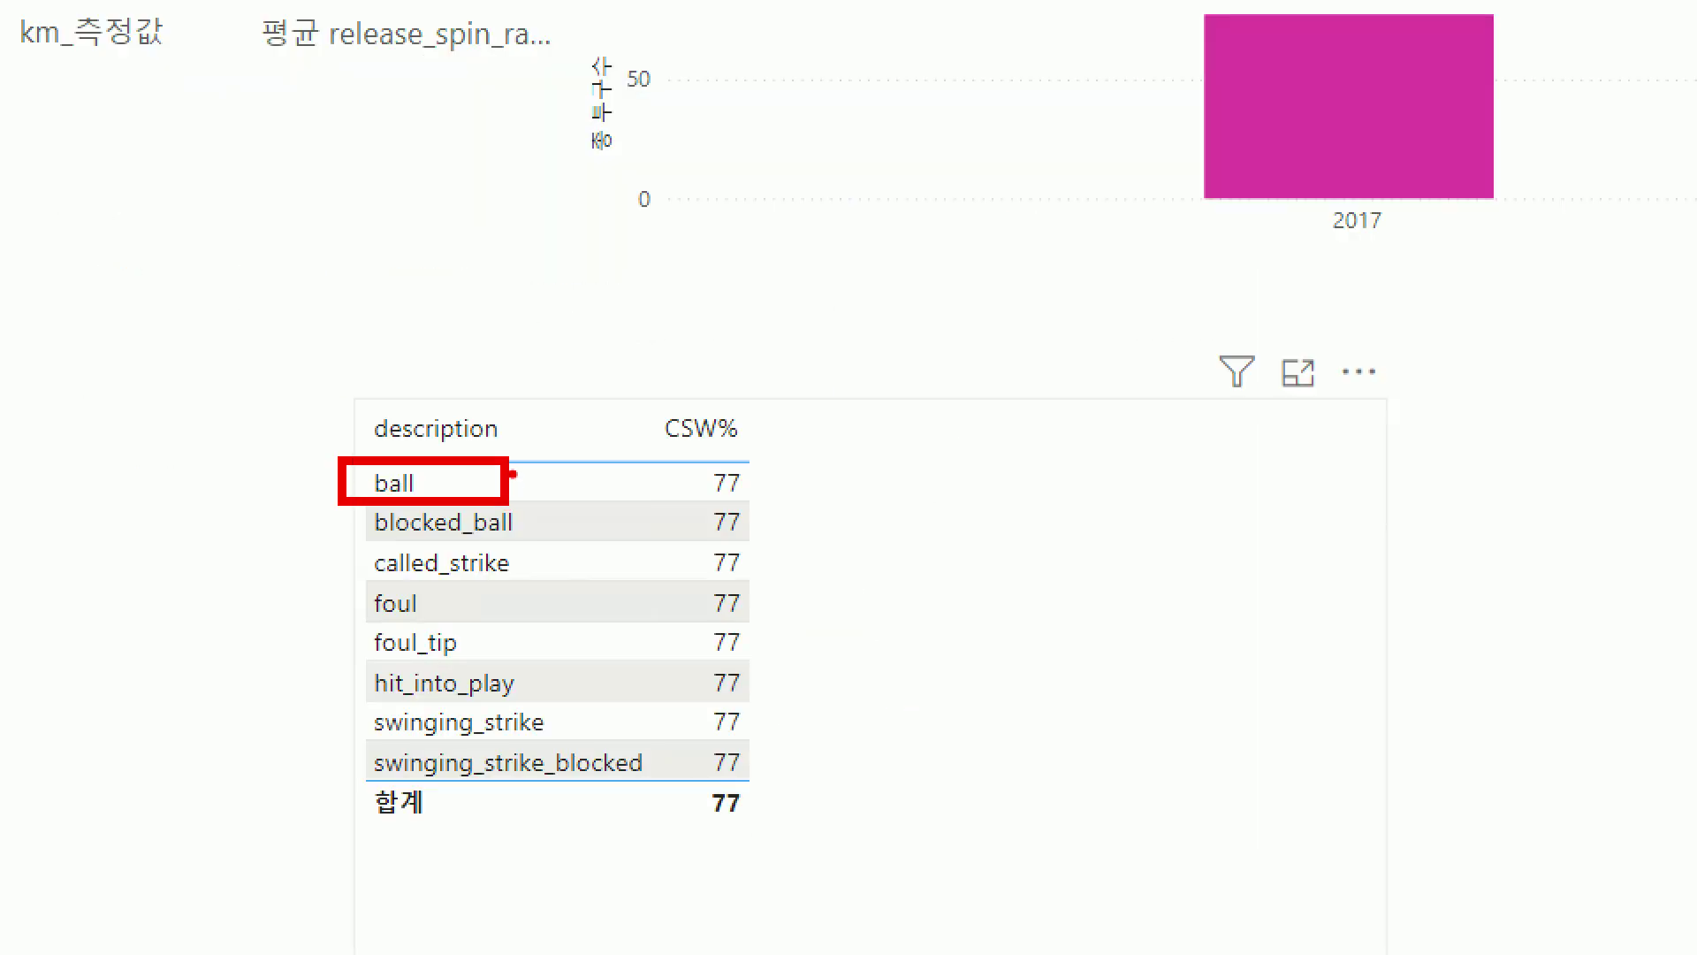
left_click_drag(513, 433, 578, 394)
mouse_move(357, 541)
left_mouse_down()
mouse_move(401, 566)
mouse_move(545, 581)
left_mouse_up()
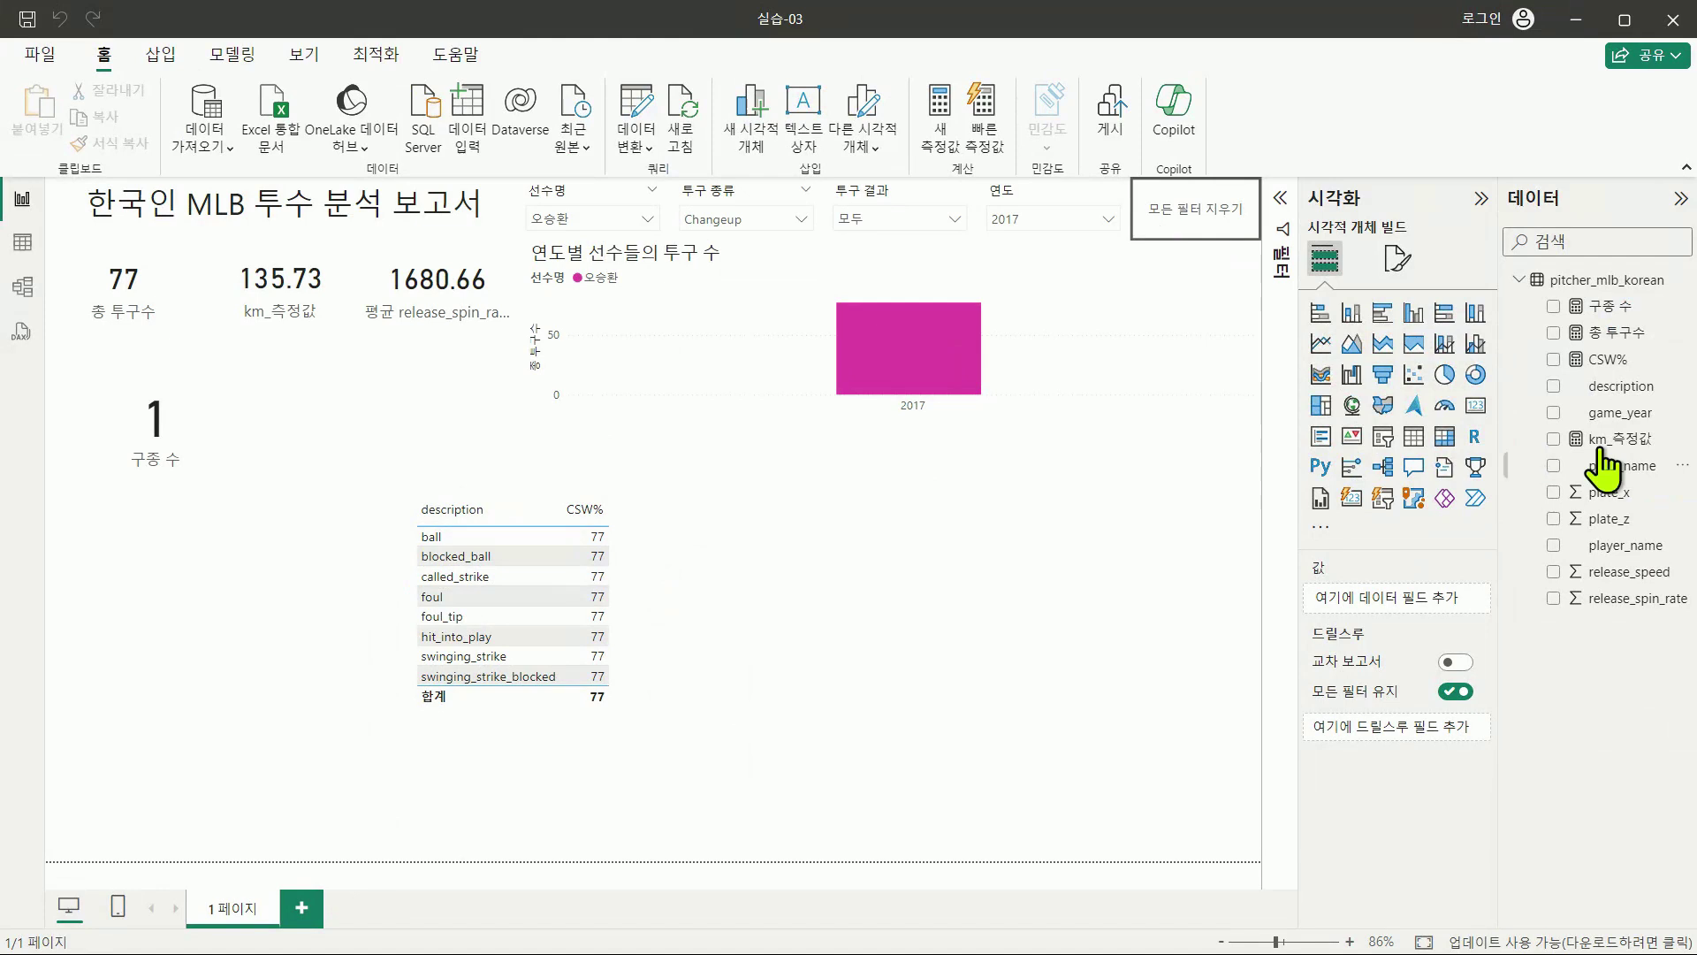
Step: Review the COUNTROWS and REMOVEFILTERS arguments in the expanded CSW% formula
left_click(1607, 362)
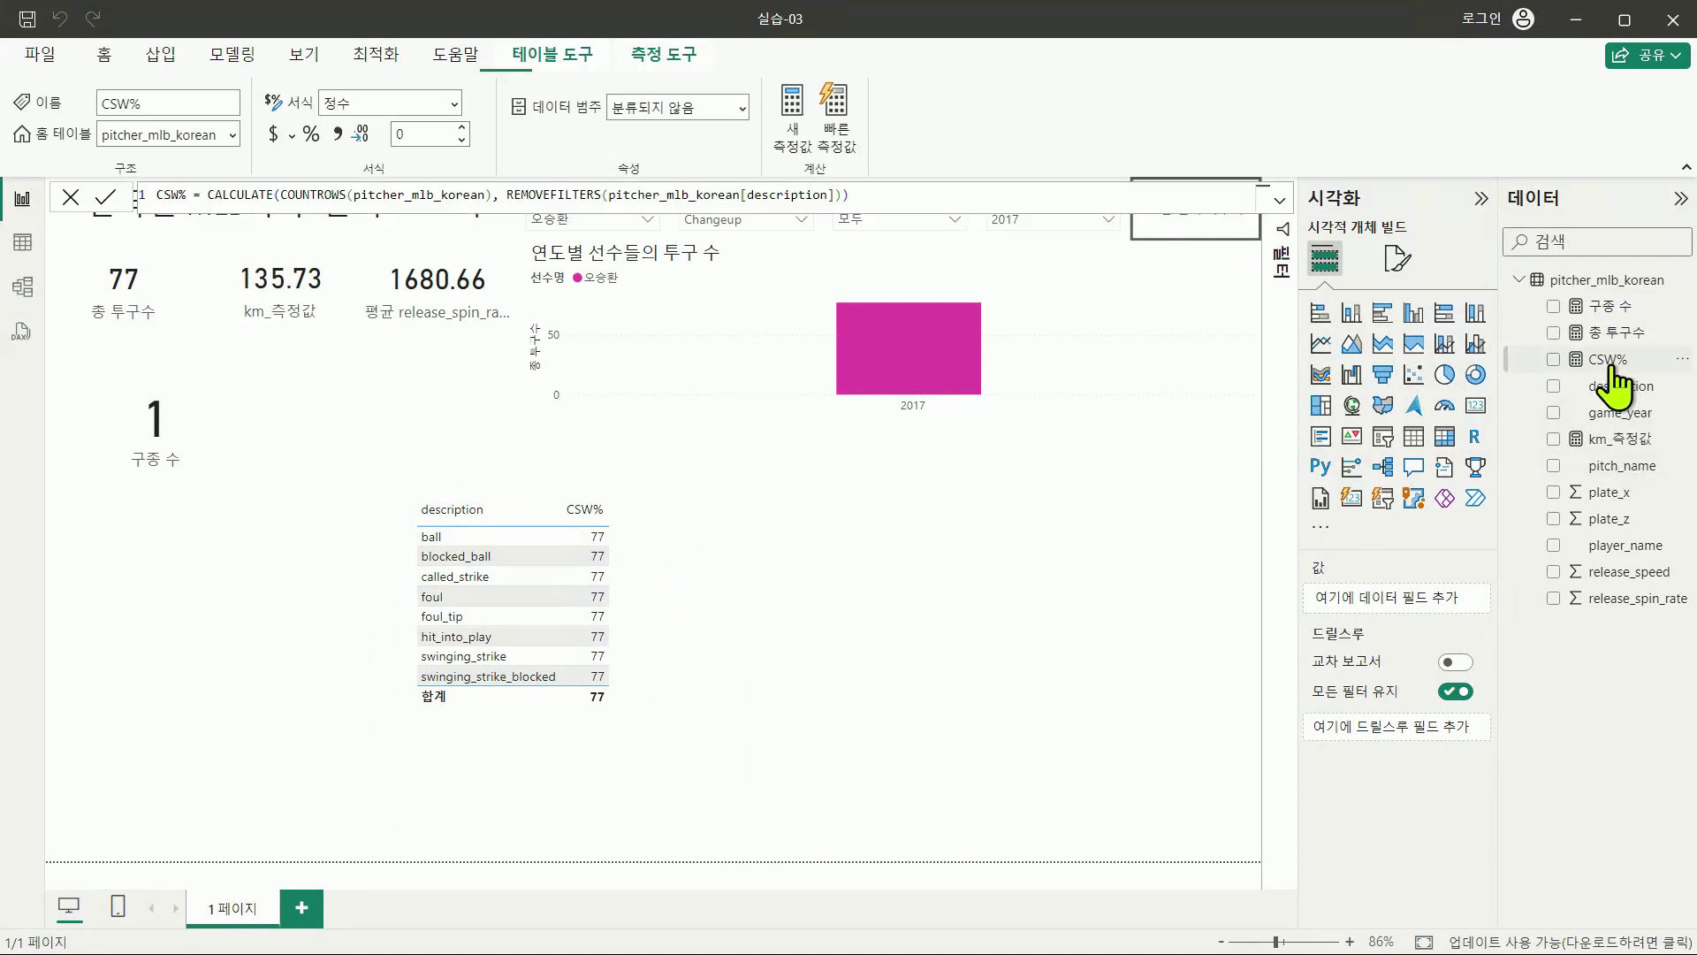
left_click(1279, 201)
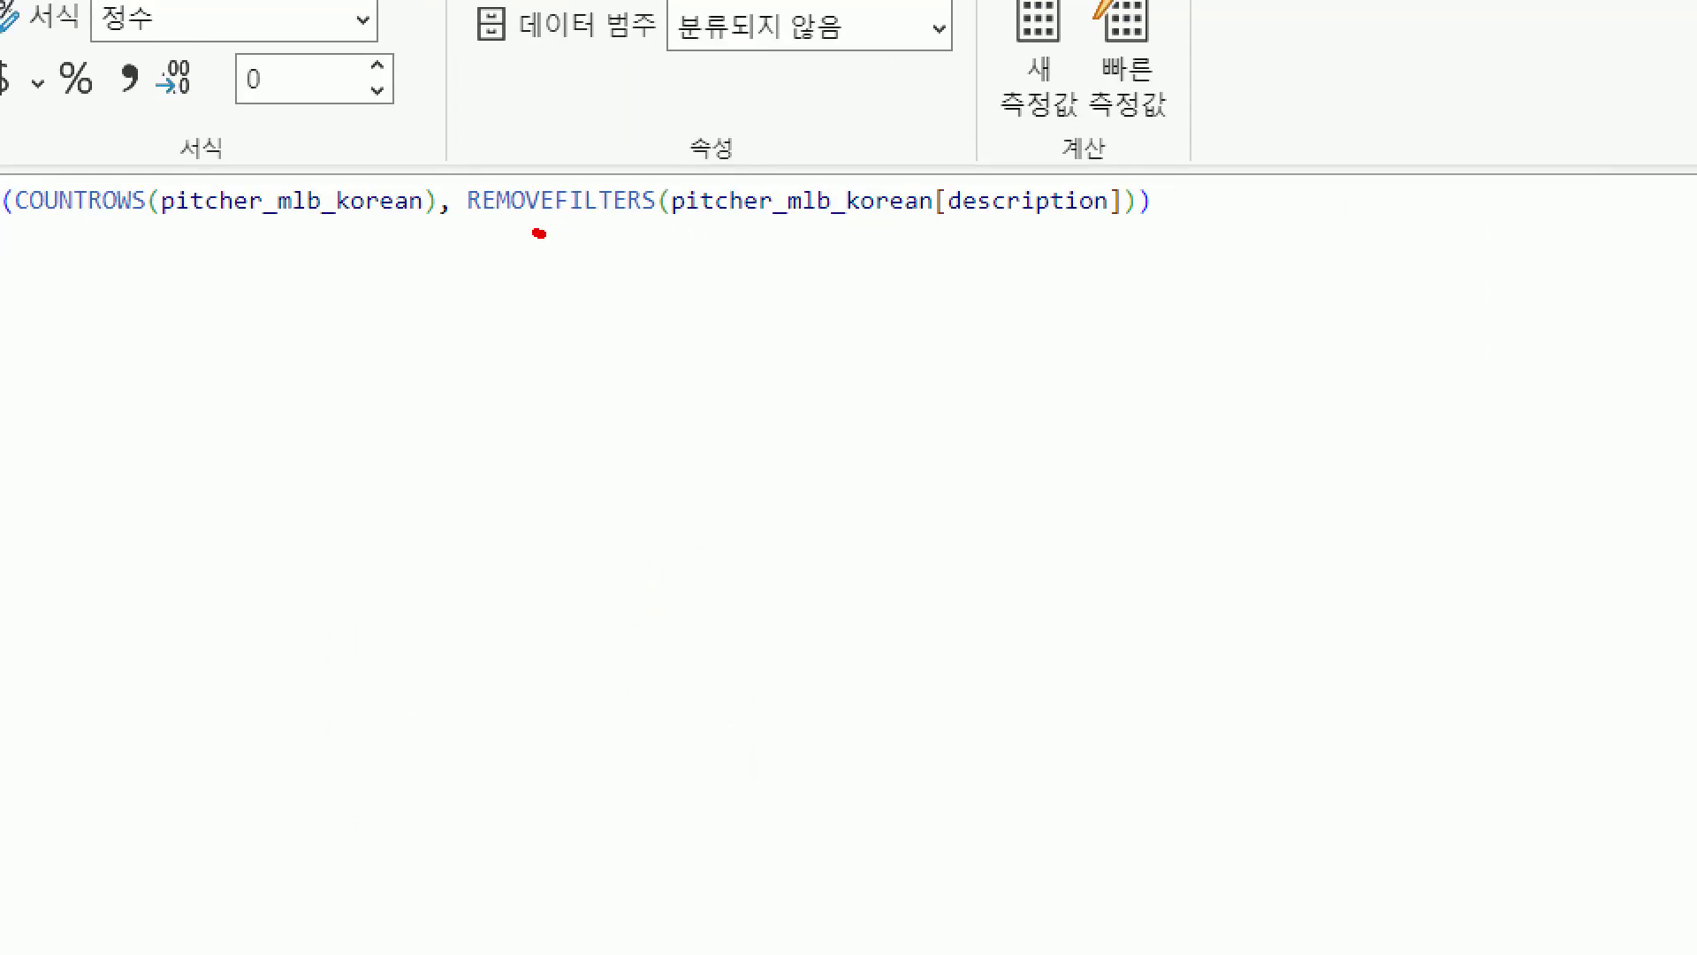
left_click_drag(535, 234, 1140, 229)
mouse_move(1139, 231)
left_mouse_down()
mouse_move(1123, 246)
mouse_move(1146, 271)
left_mouse_up()
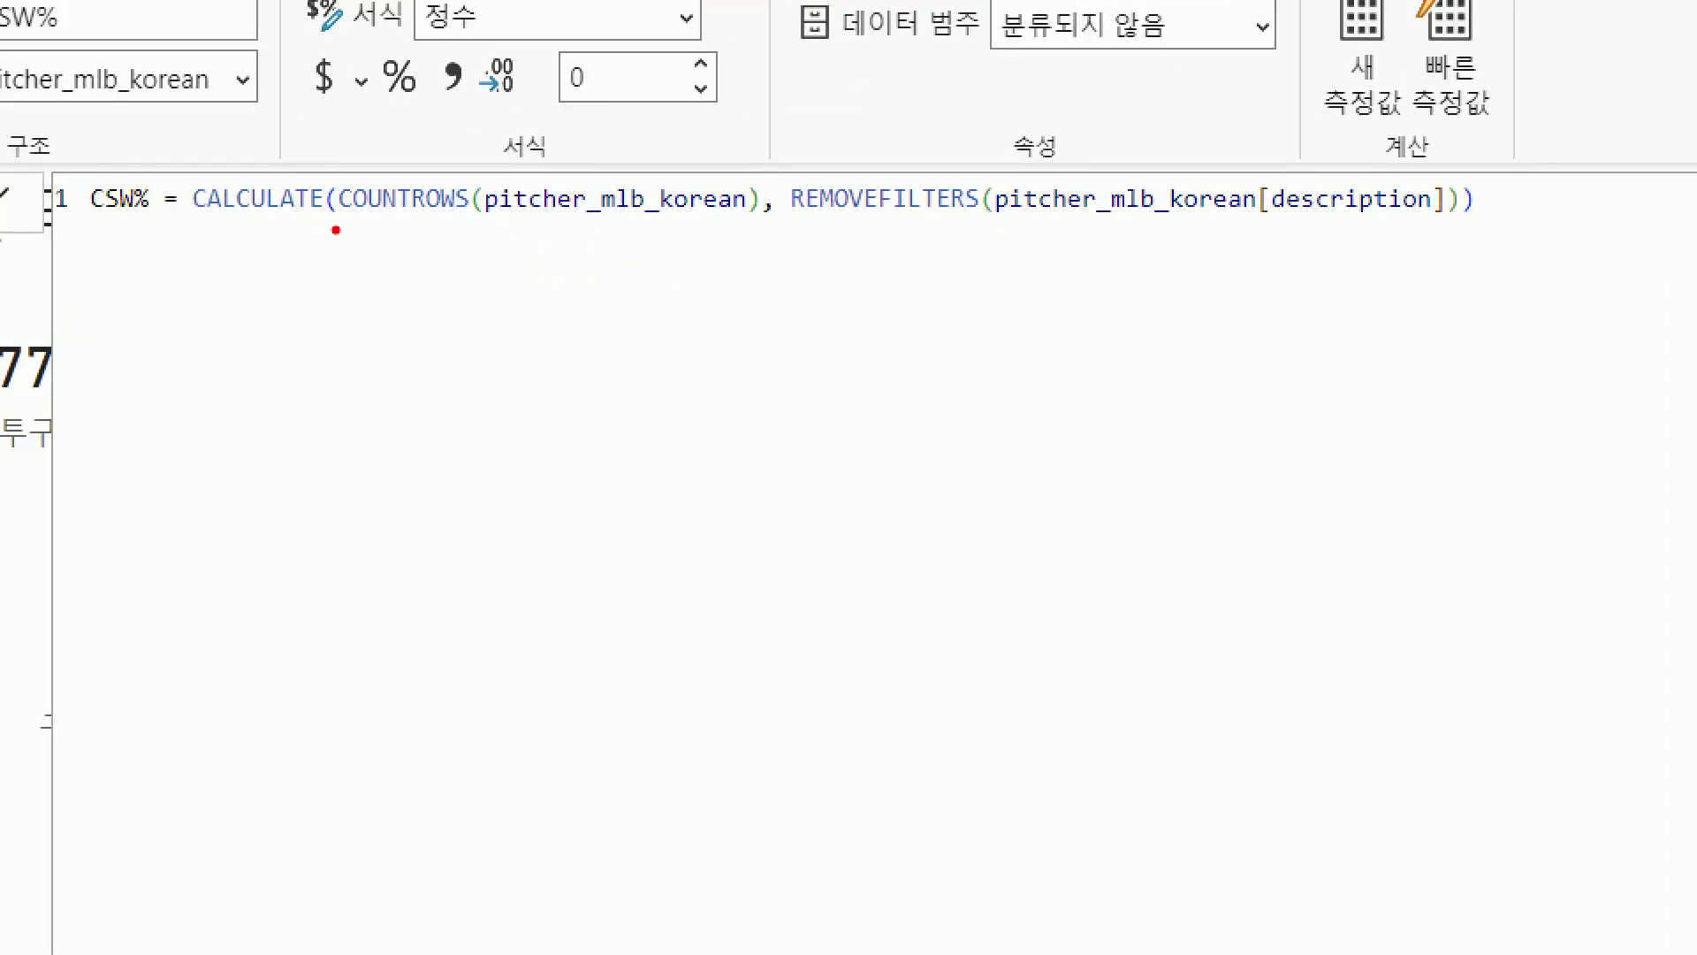
left_click_drag(335, 230, 661, 238)
left_click_drag(690, 232, 668, 263)
left_click_drag(705, 229, 680, 286)
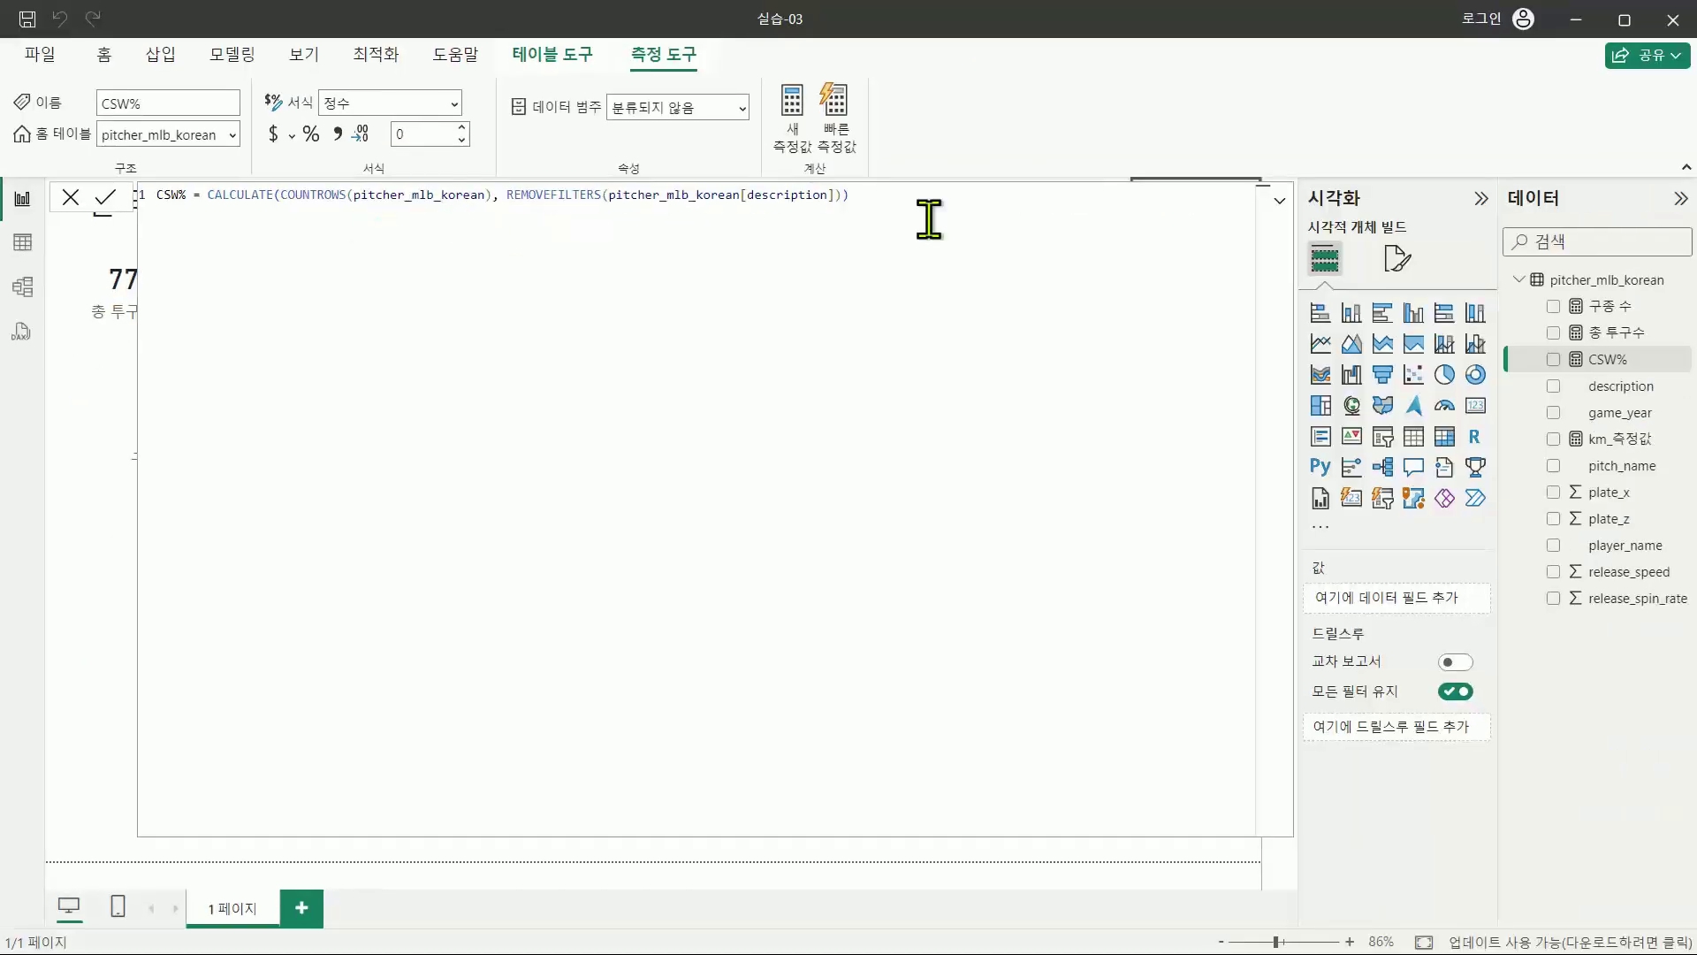
Step: Collapse the CSW% formula and compare the 총 투구수 card with the table's CSW% column
left_click(1278, 201)
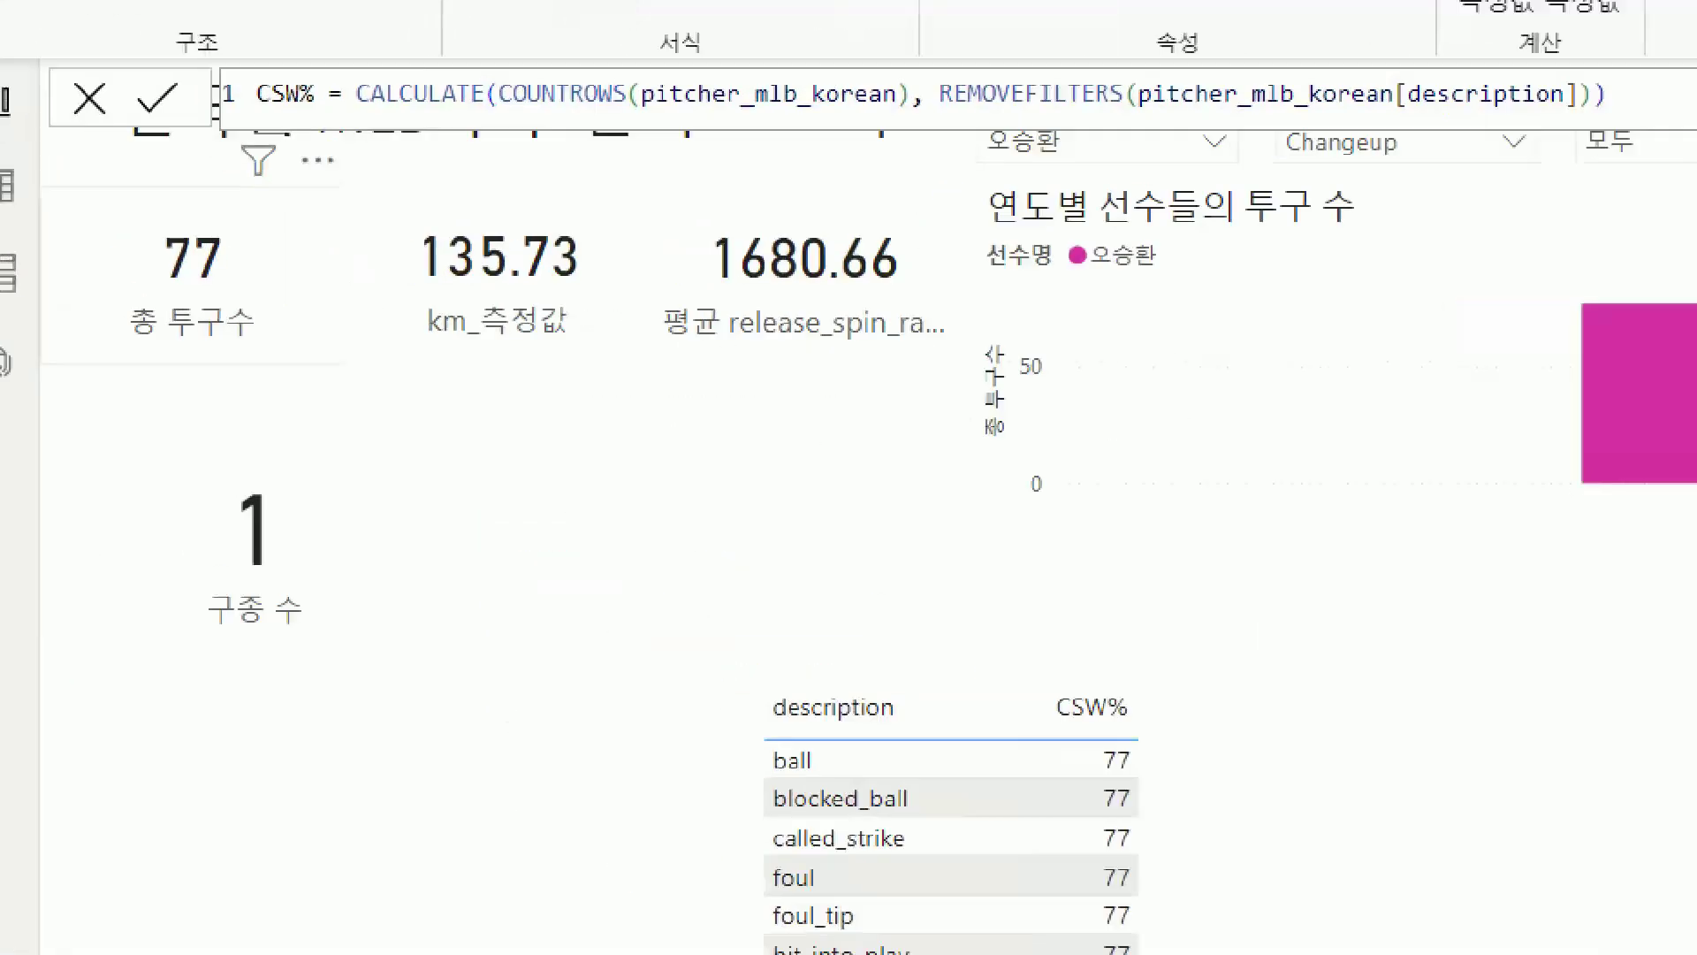
mouse_move(160, 312)
left_mouse_down()
mouse_move(155, 284)
mouse_move(174, 316)
left_mouse_up()
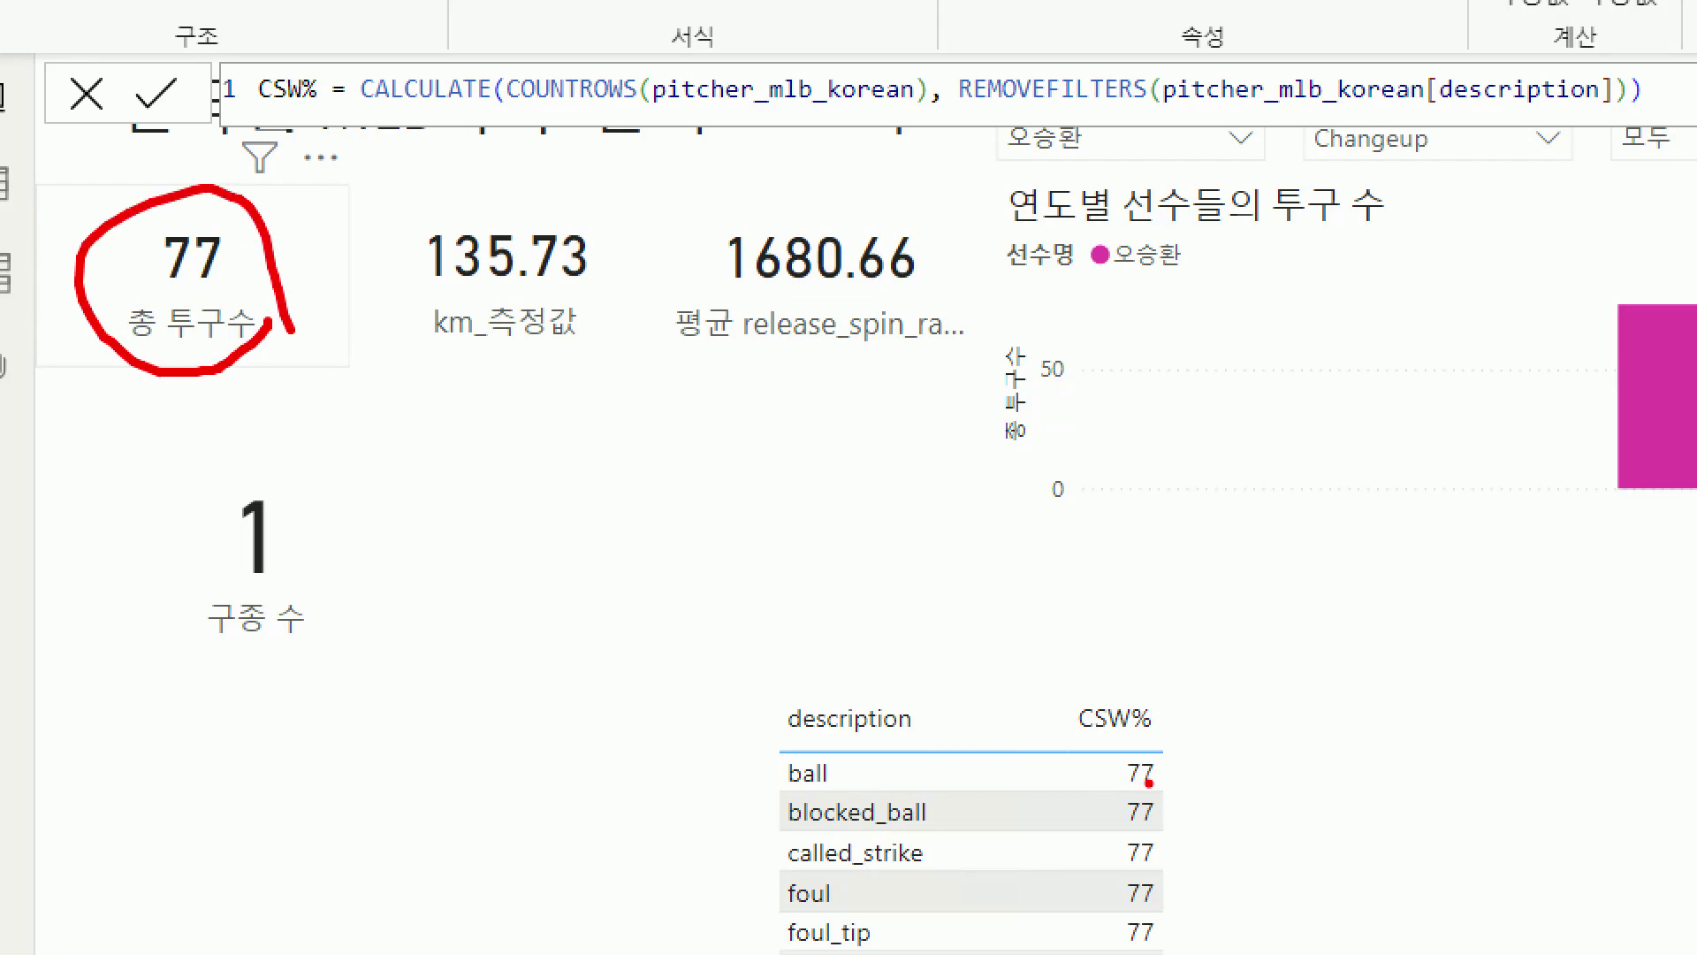
left_click_drag(1115, 742, 1206, 941)
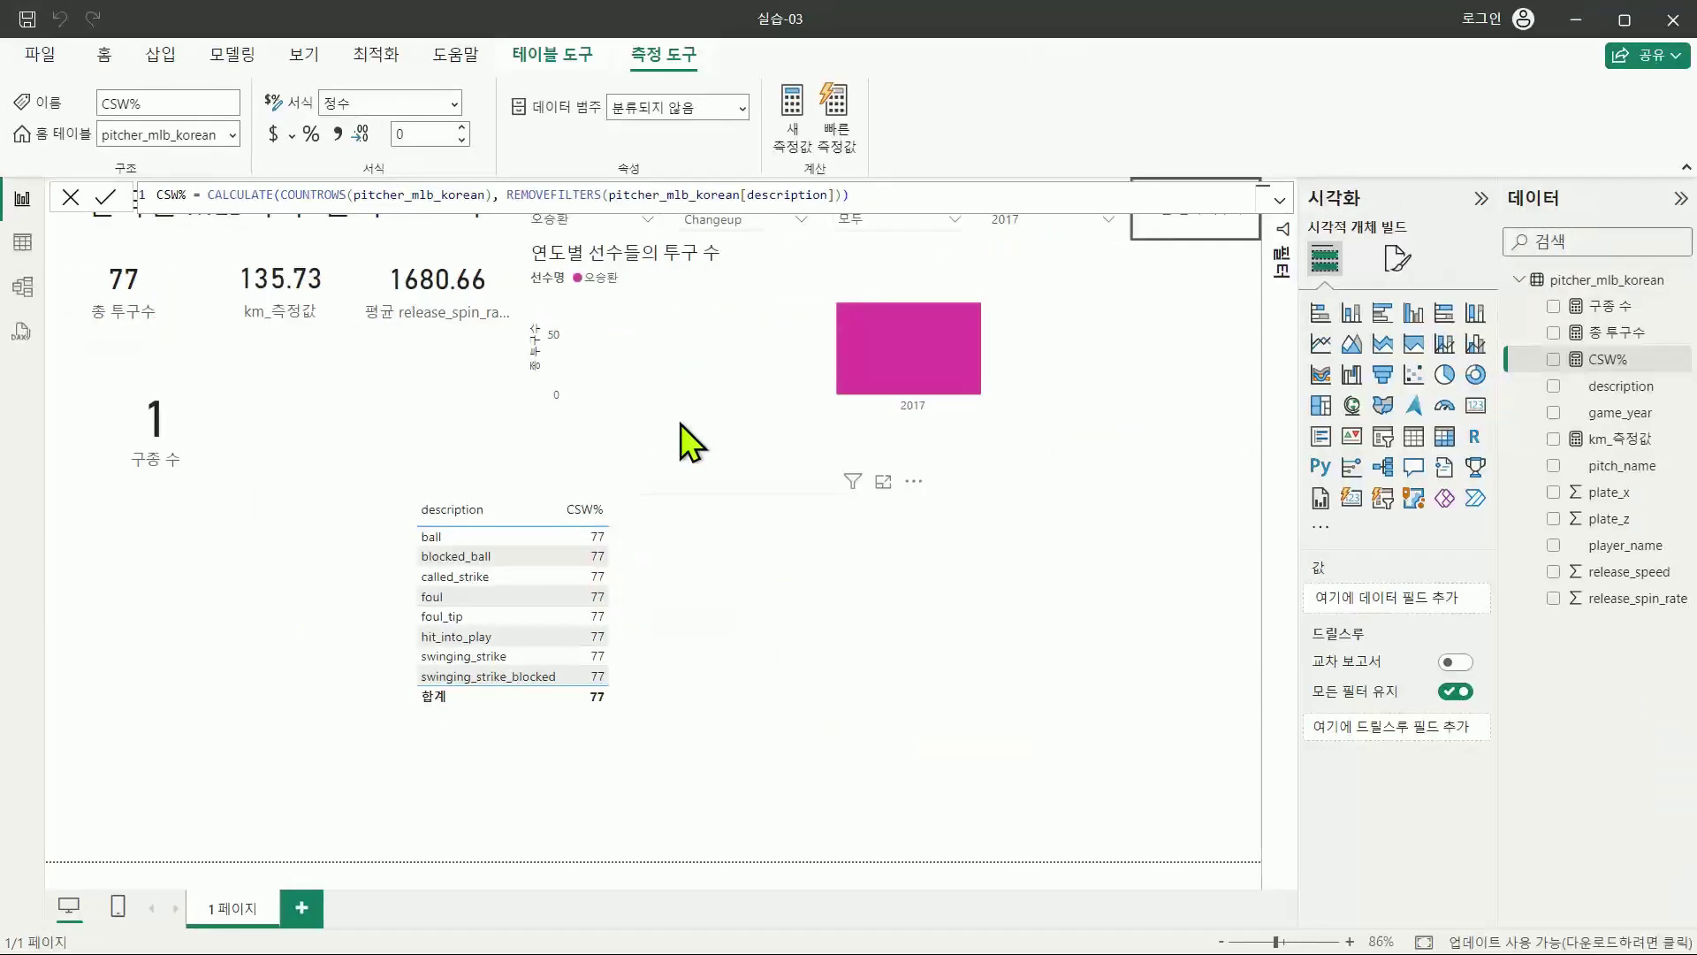
Step: Strip CALCULATE and the REMOVEFILTERS argument from CSW%, leaving COUNTROWS(pitcher_mlb_korean), apply it and examine the value on each description row
left_click(263, 196)
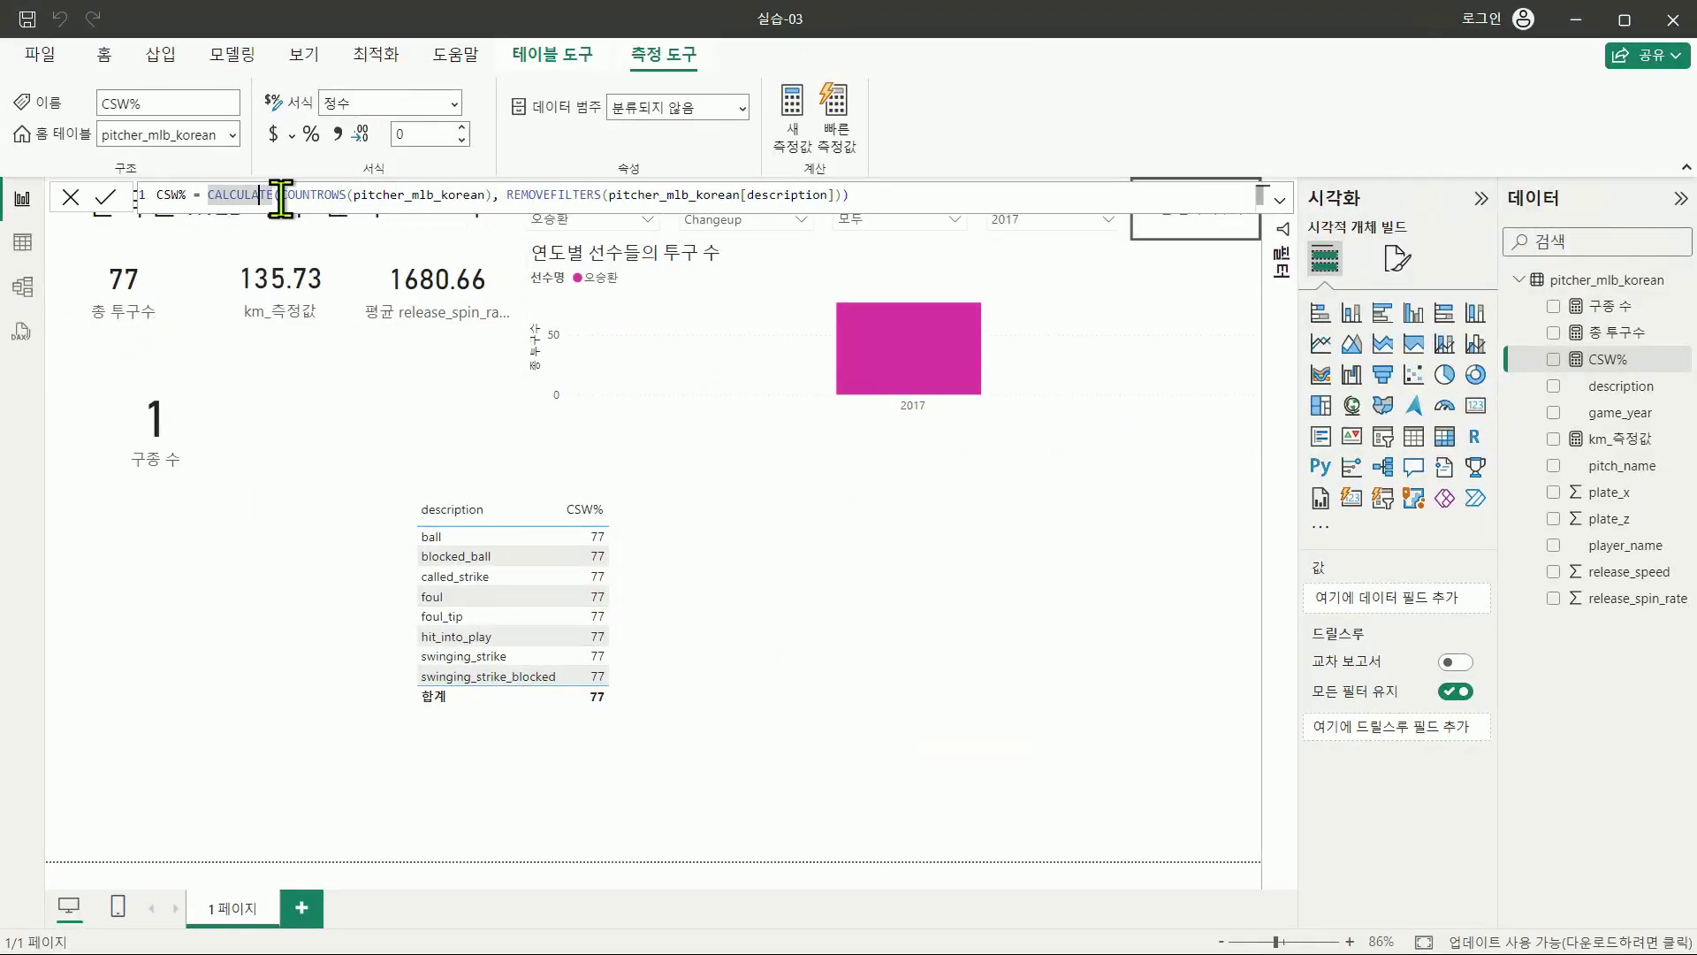
left_click(328, 197)
key("ctrl+shift+Left")
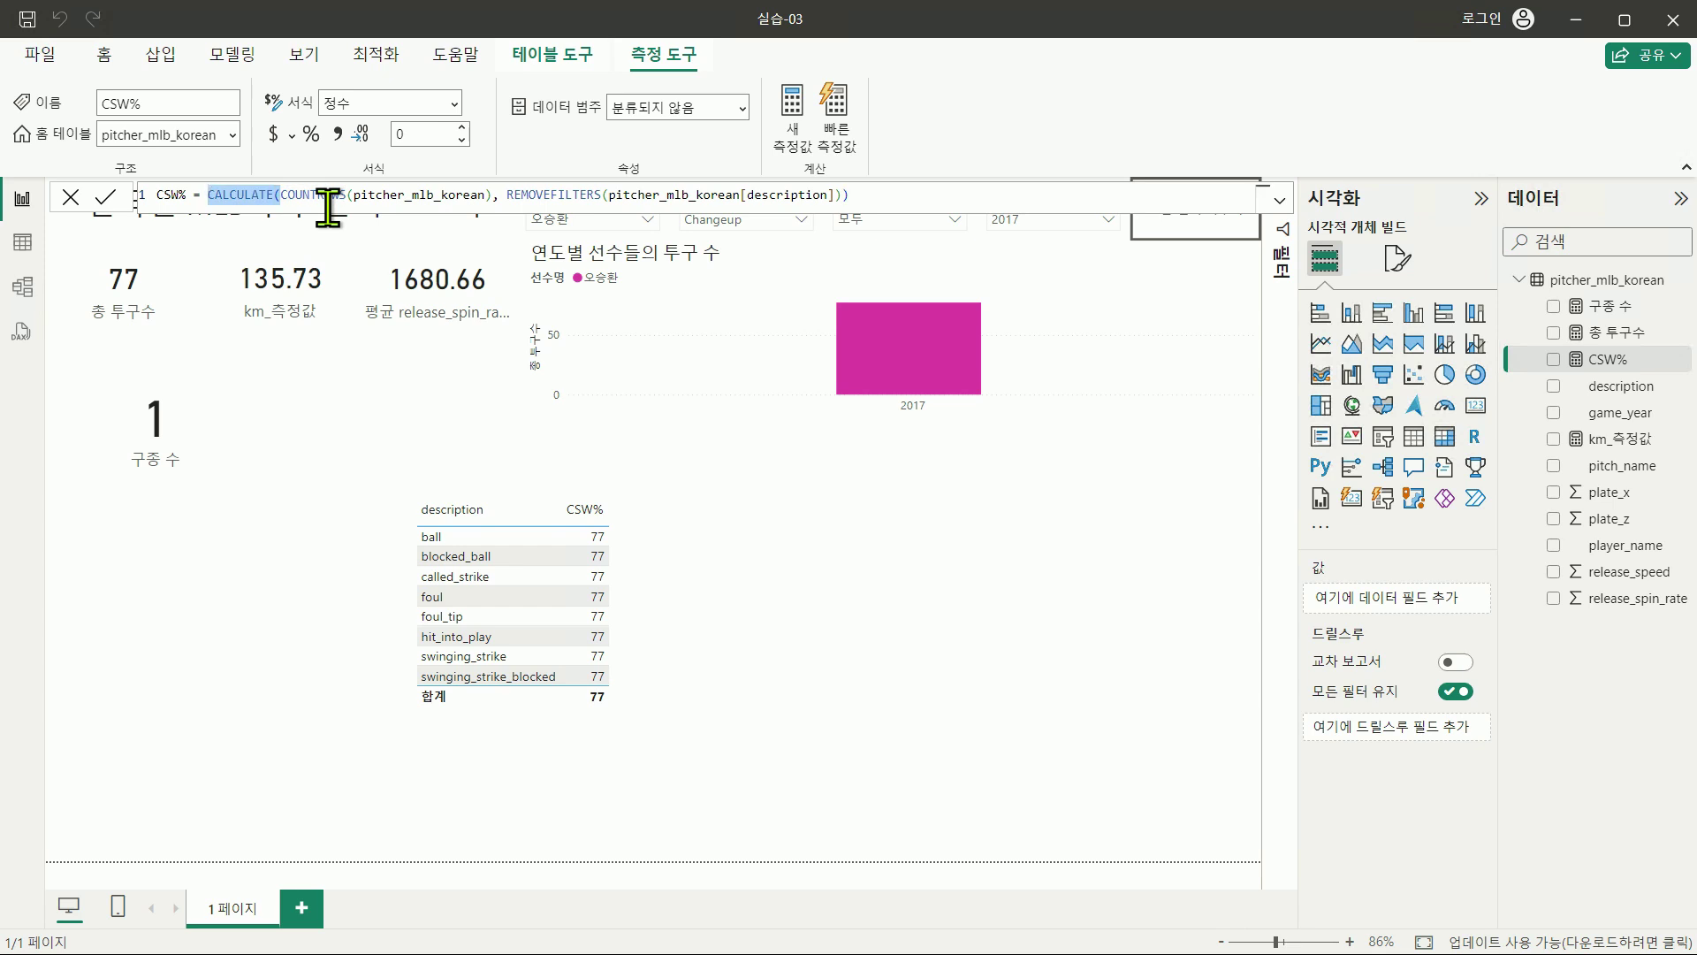
key("Delete")
key("ctrl+Right")
key("ctrl+Right")
key("ctrl+Right")
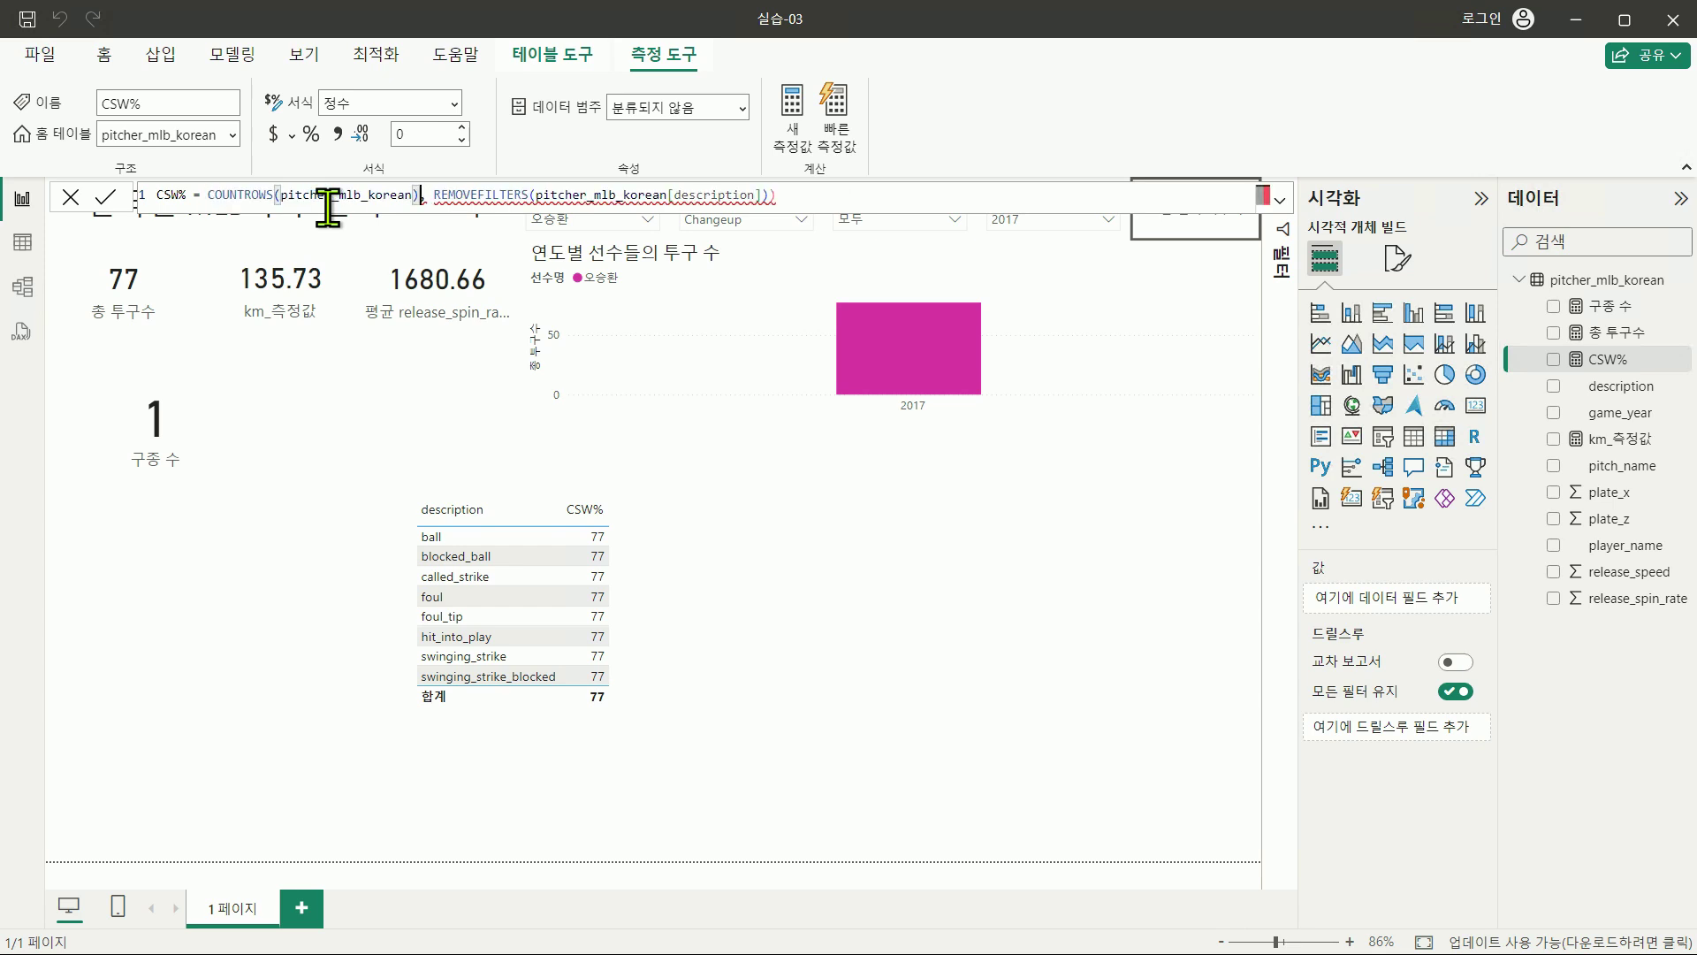
key("shift+End")
key("ctrl+c")
key("Delete")
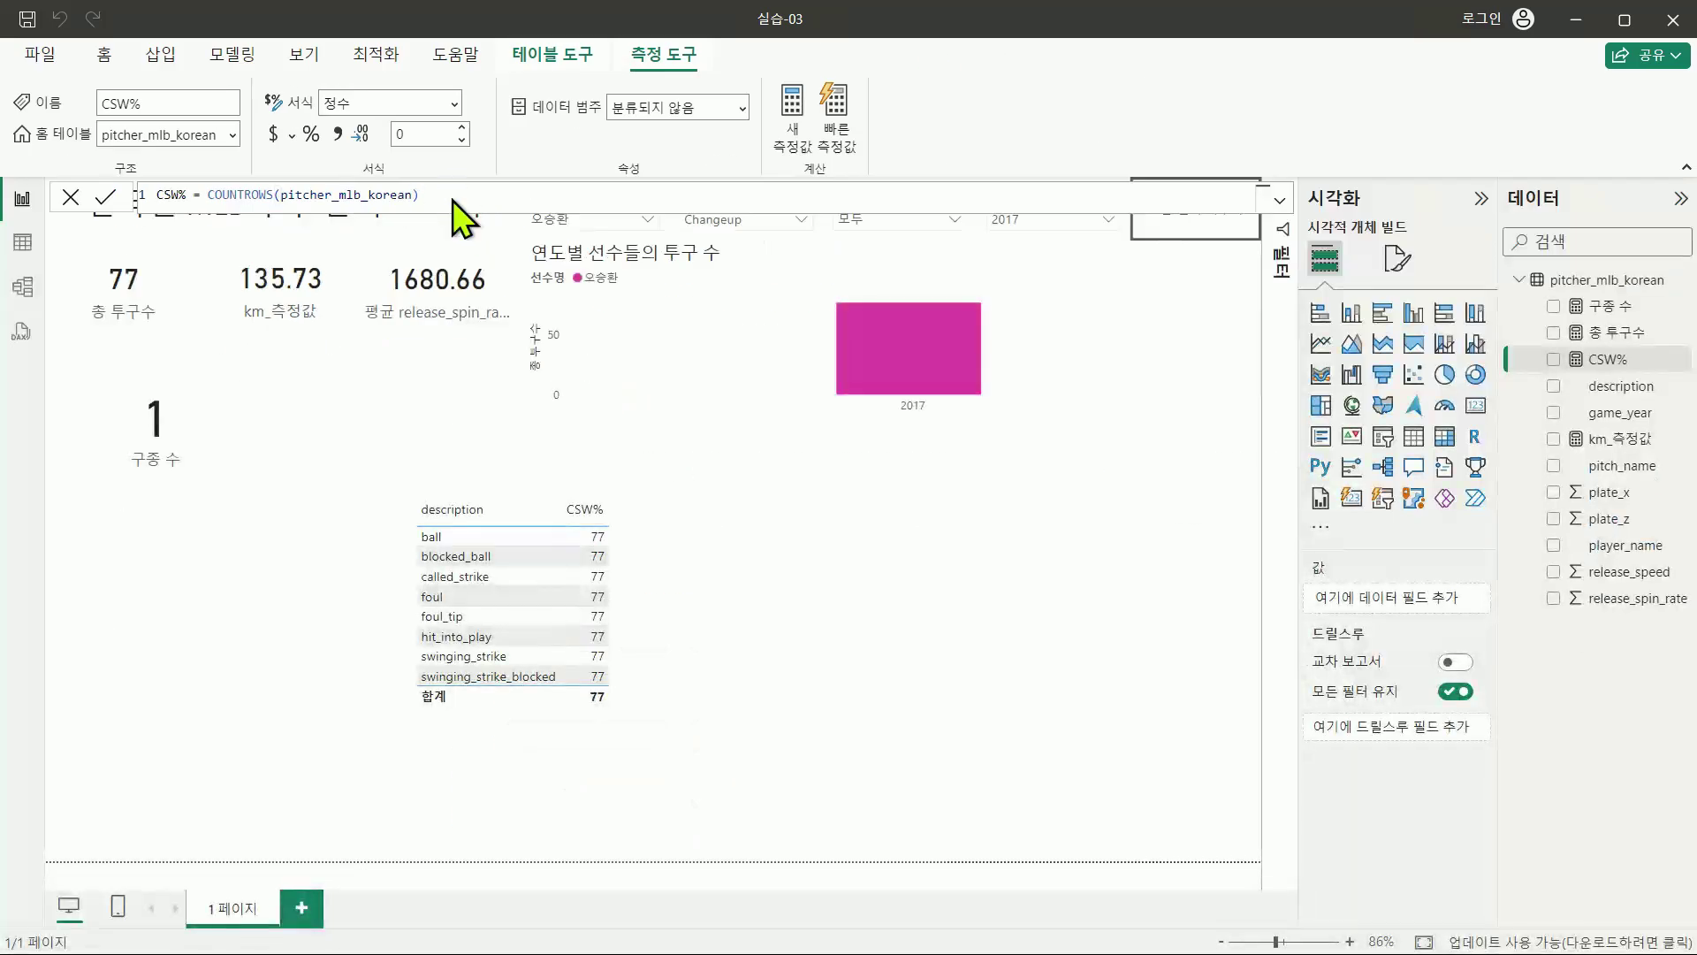
key("Return")
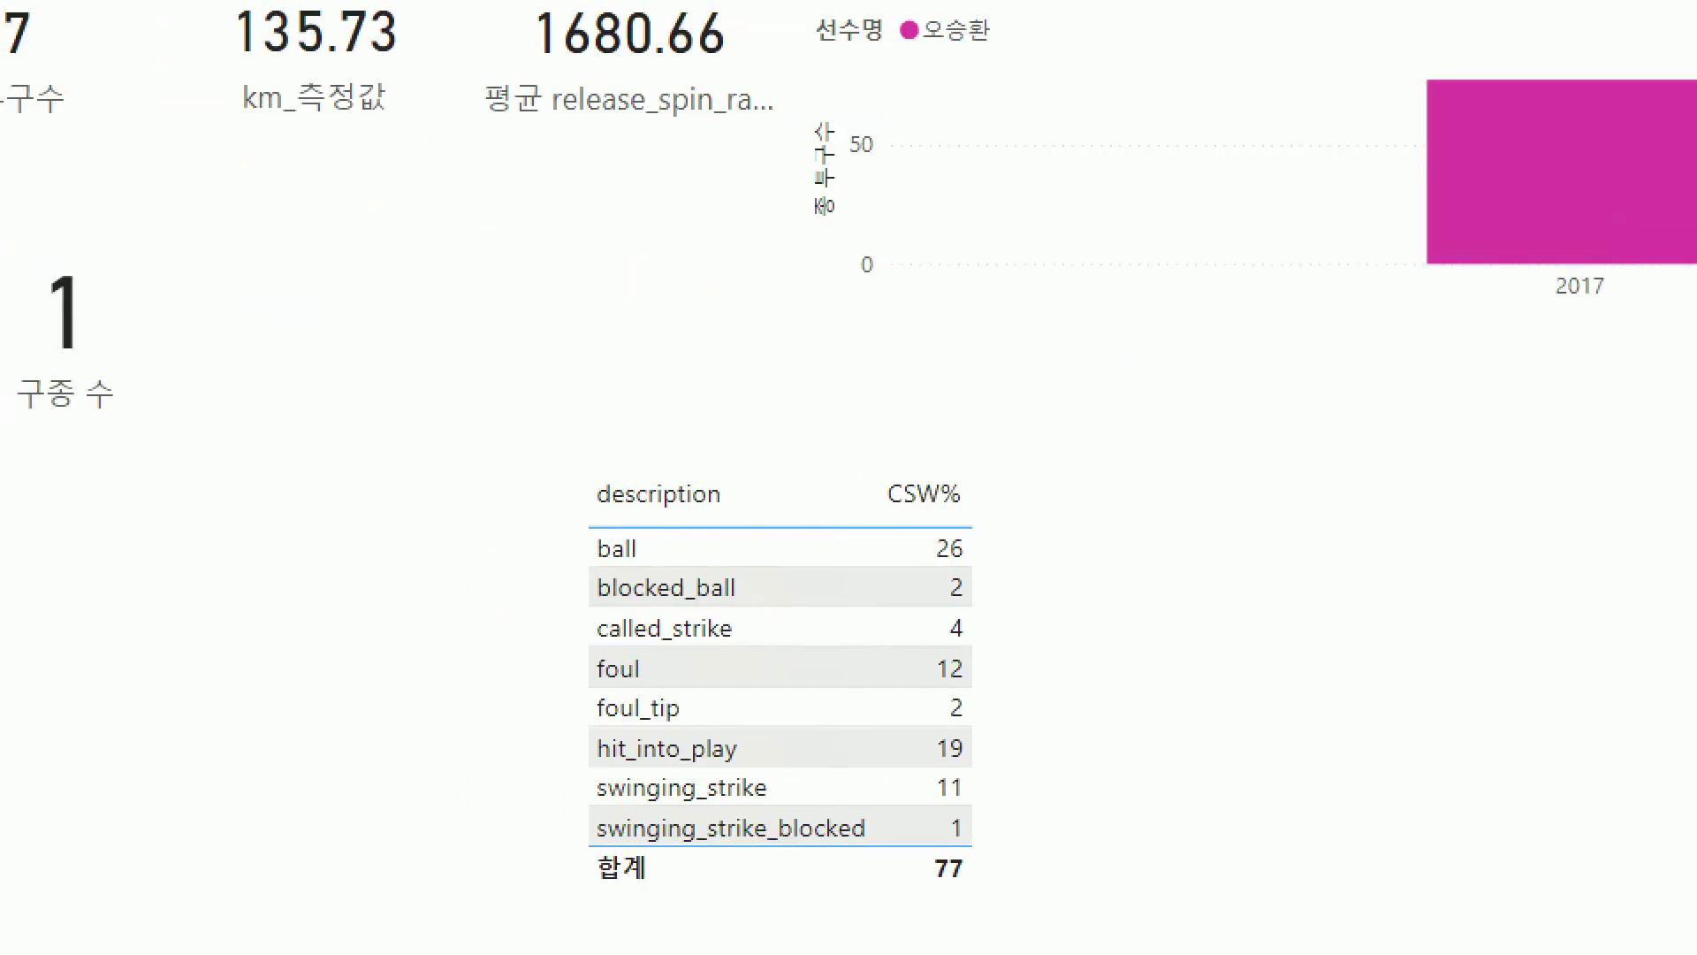
left_click_drag(556, 522, 1020, 850)
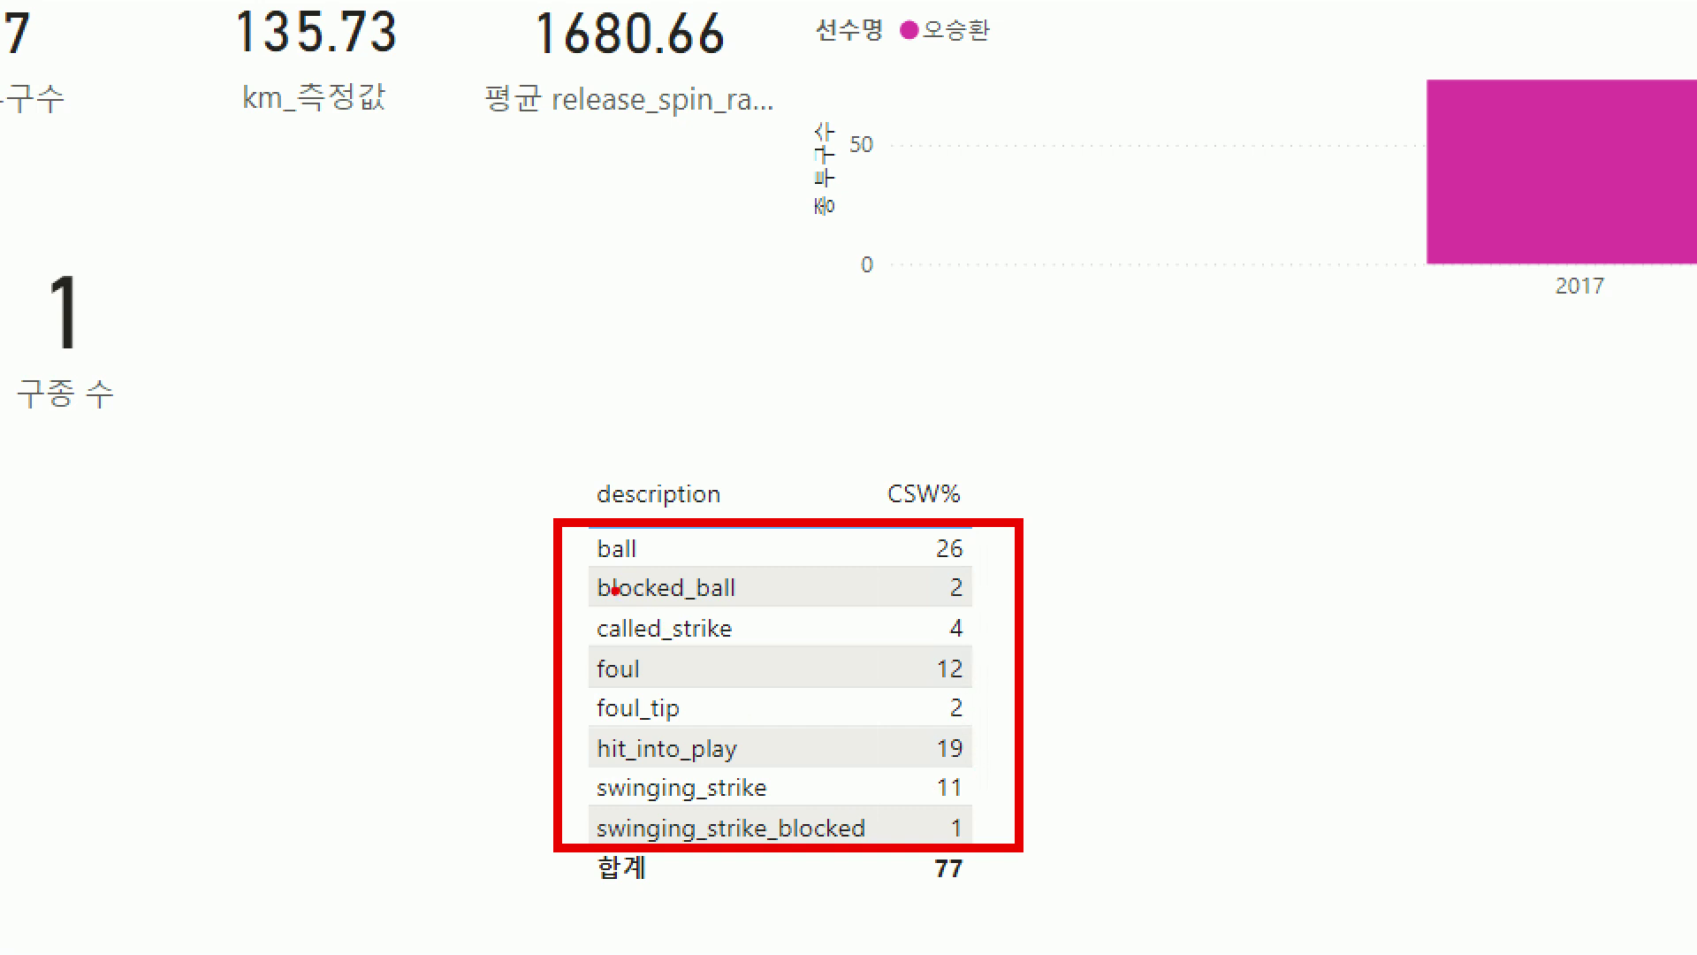
mouse_move(588, 532)
left_mouse_down()
mouse_move(740, 693)
mouse_move(831, 826)
mouse_move(886, 829)
left_mouse_up()
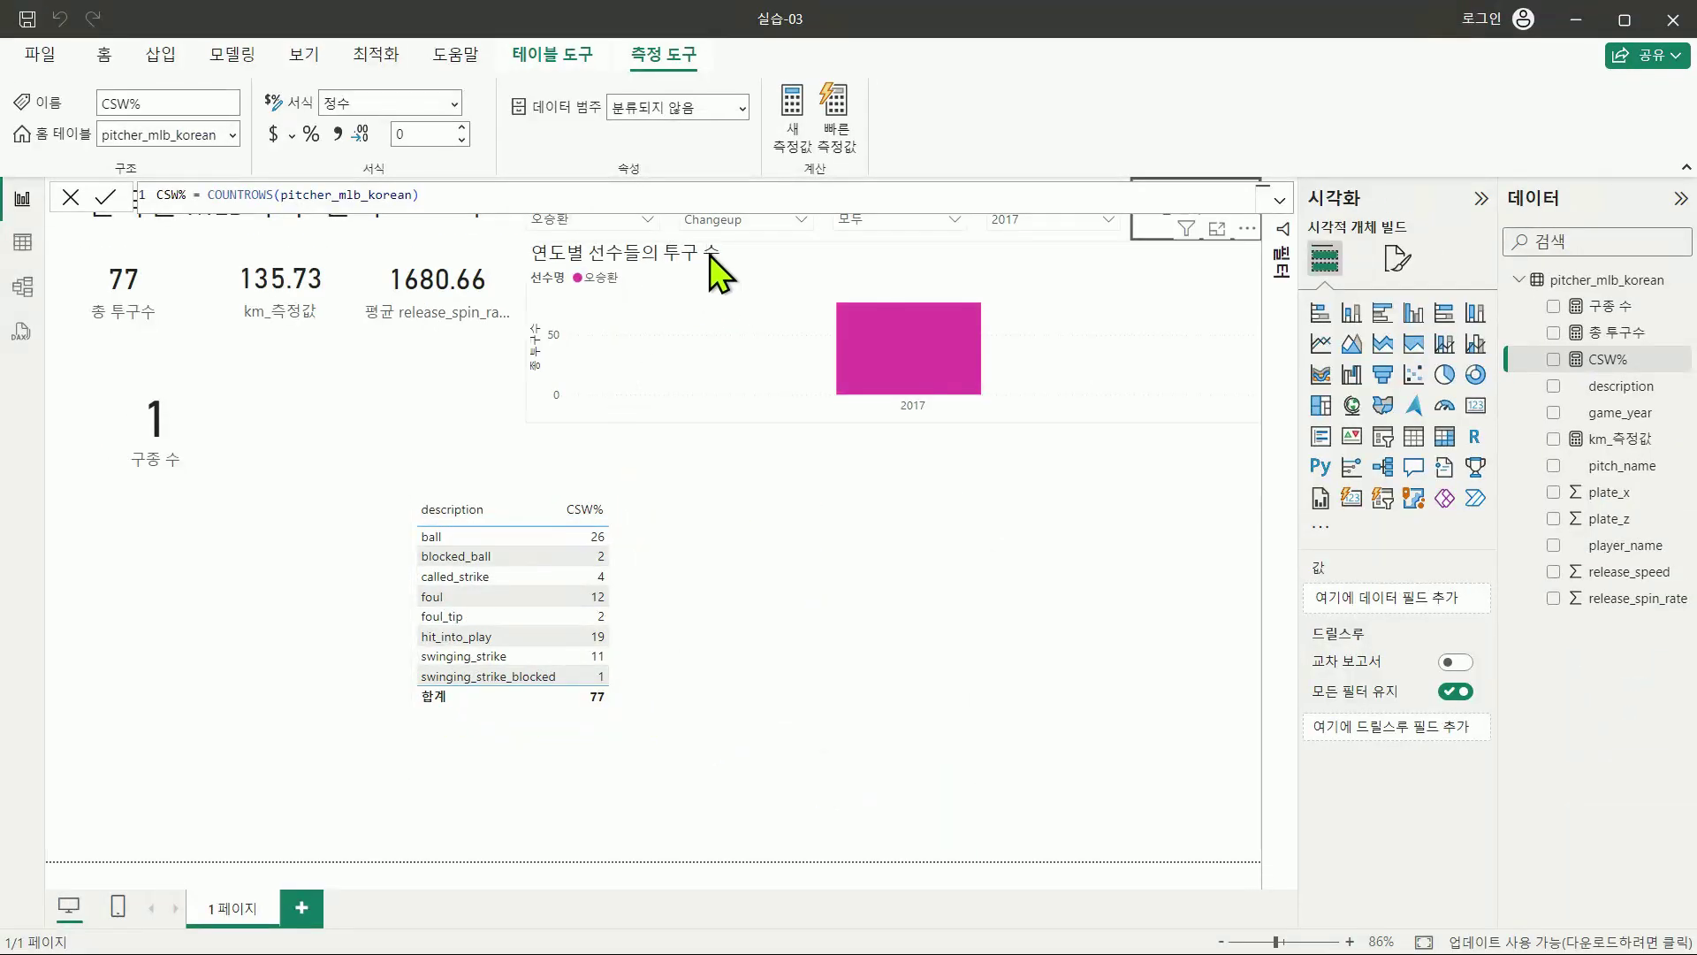
Step: Undo the CSW% formula edits back to the full DIVIDE version with both CALCULATE arguments, and apply it to the measure
left_click(769, 202)
key("ctrl+v")
type("CALCULATE(")
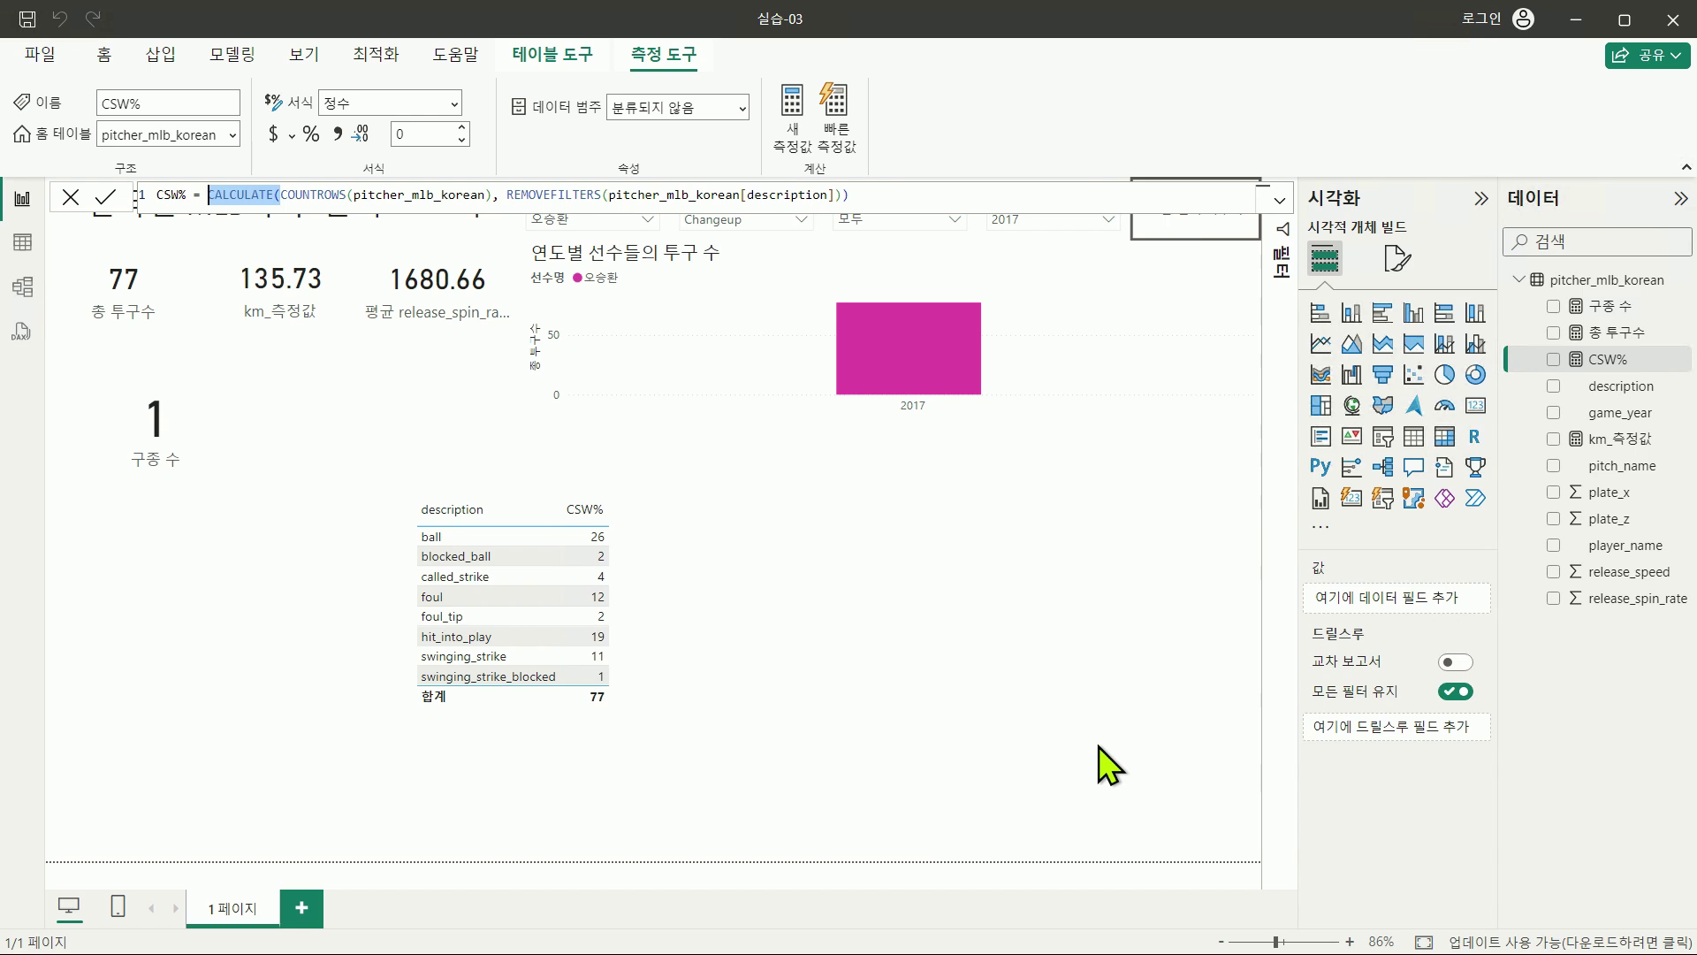
key("ctrl+z")
key("ctrl+z")
key("ctrl+z")
key("ctrl+z")
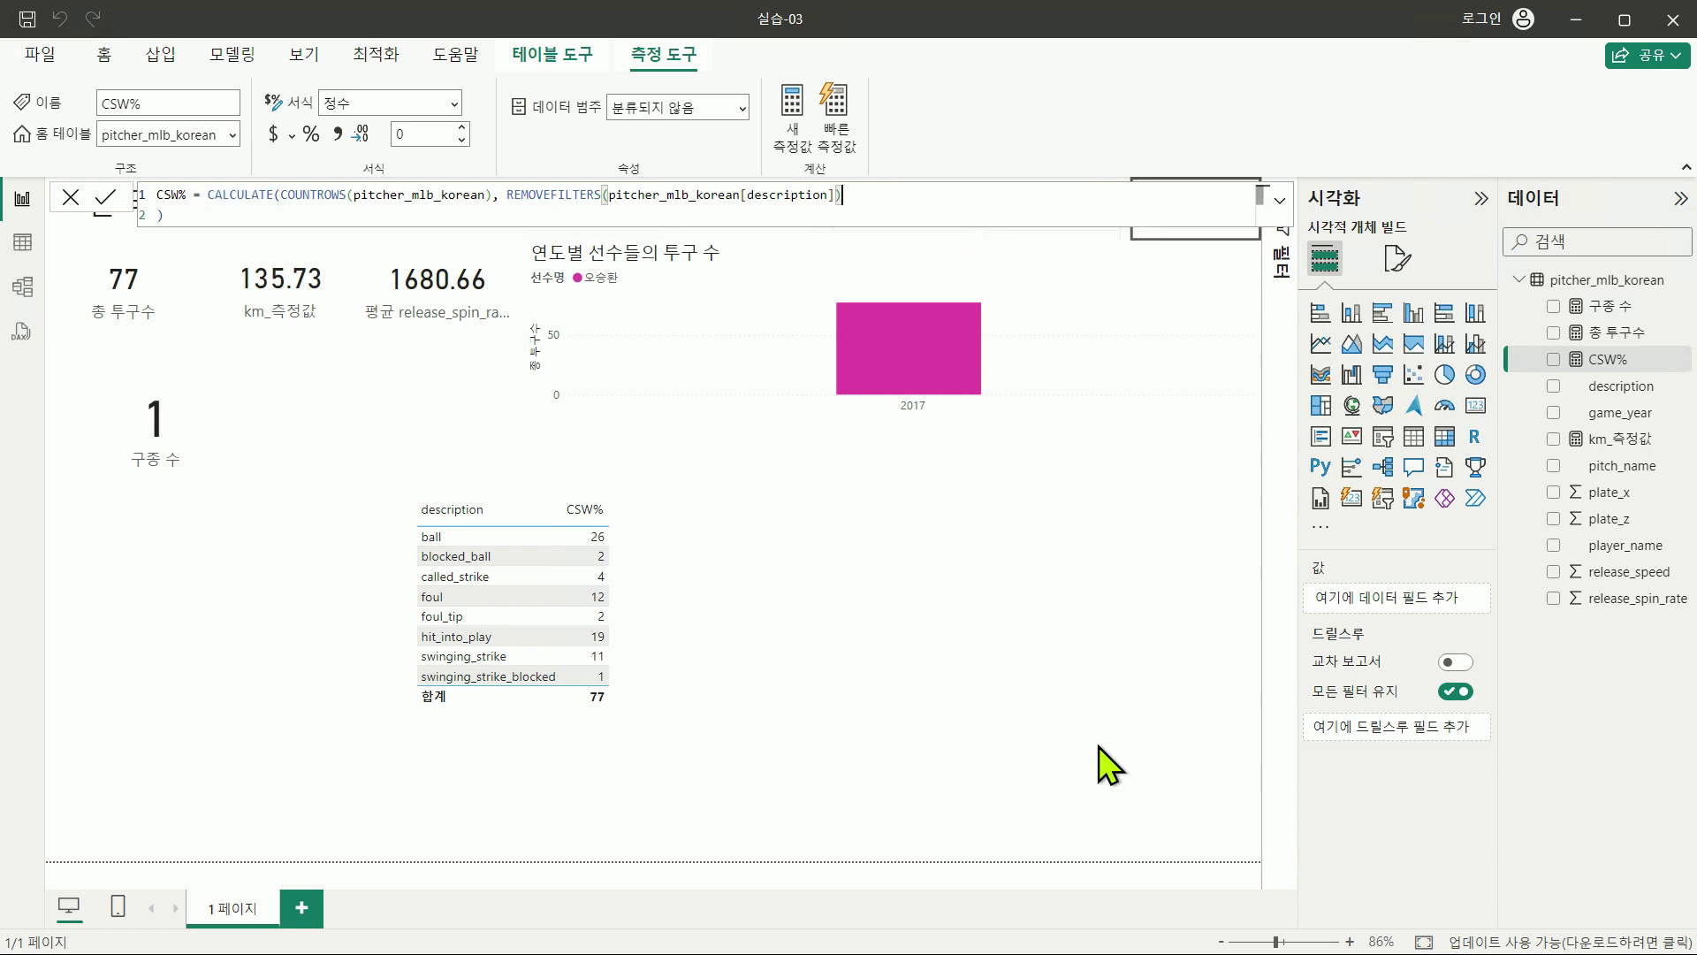
key("ctrl+z")
key("ctrl+z")
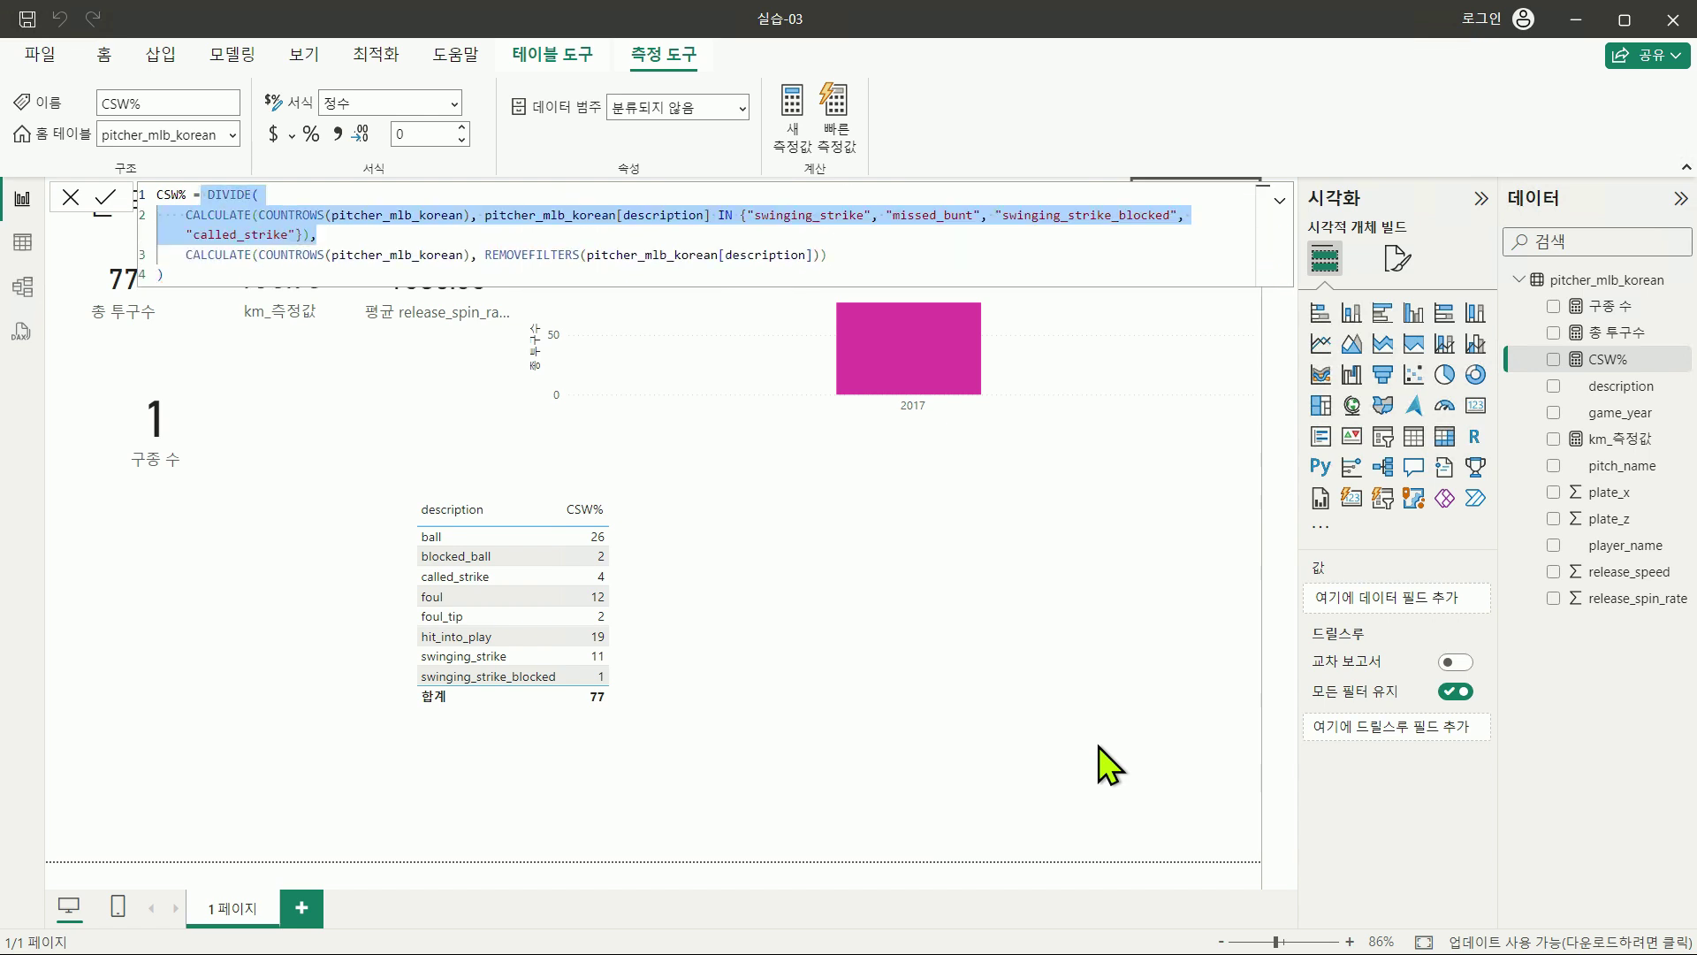
left_click(355, 240)
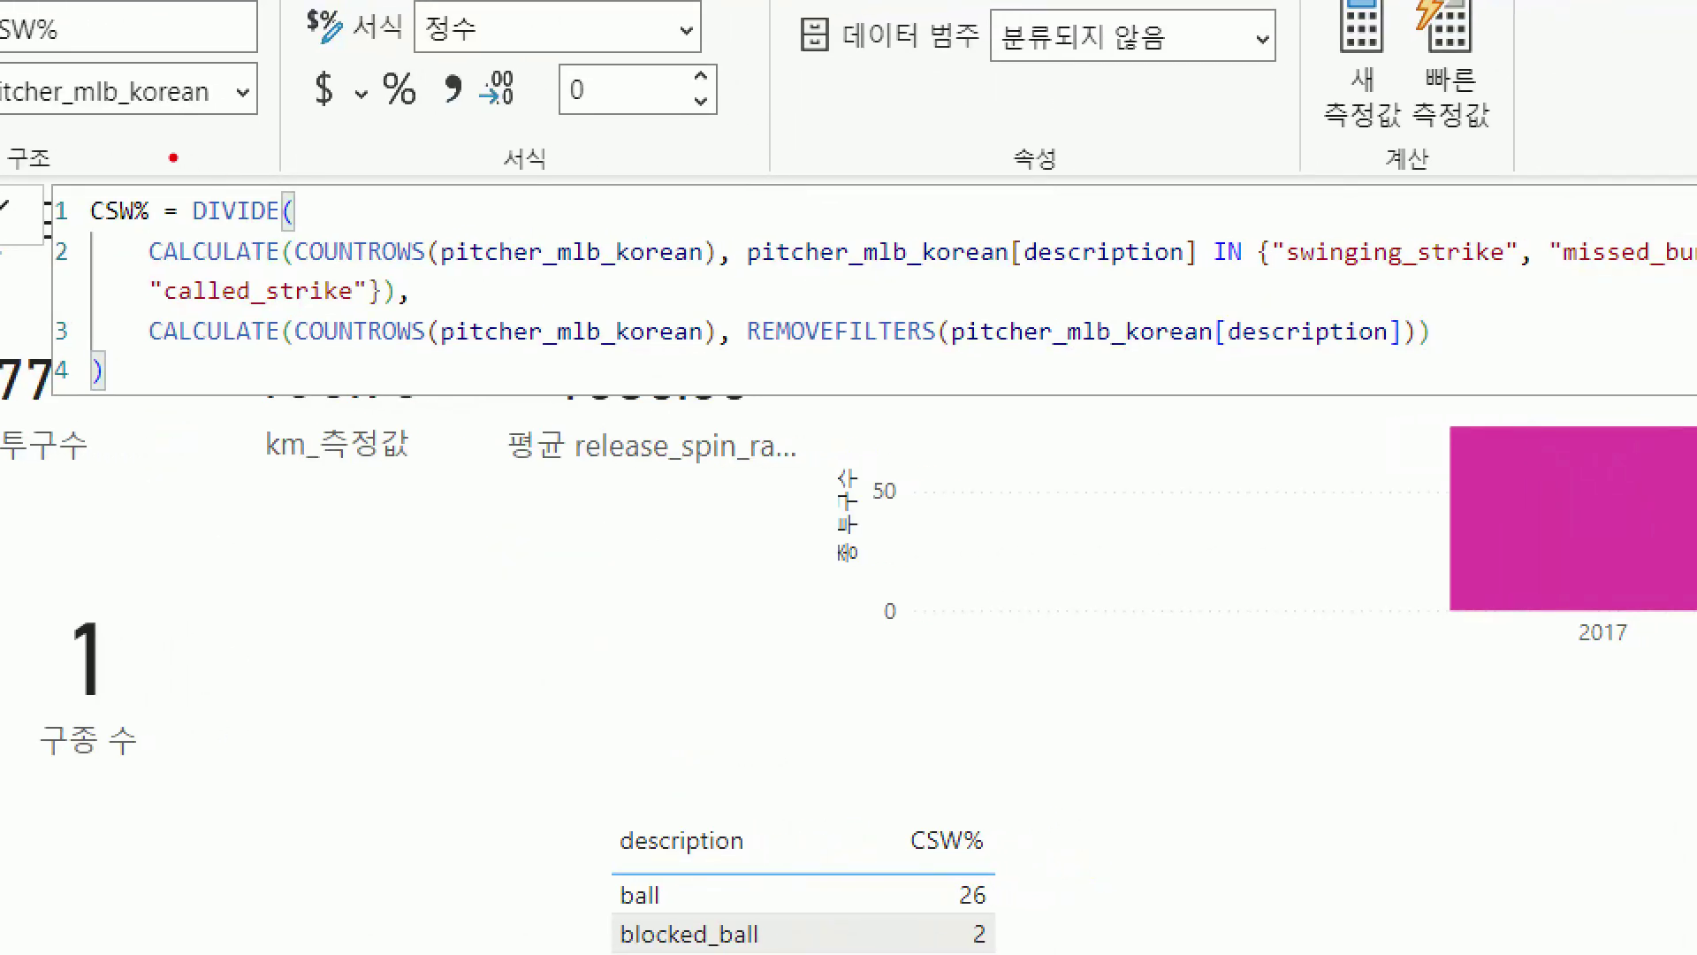
left_click_drag(98, 186, 1613, 402)
left_click_drag(1488, 320, 1459, 394)
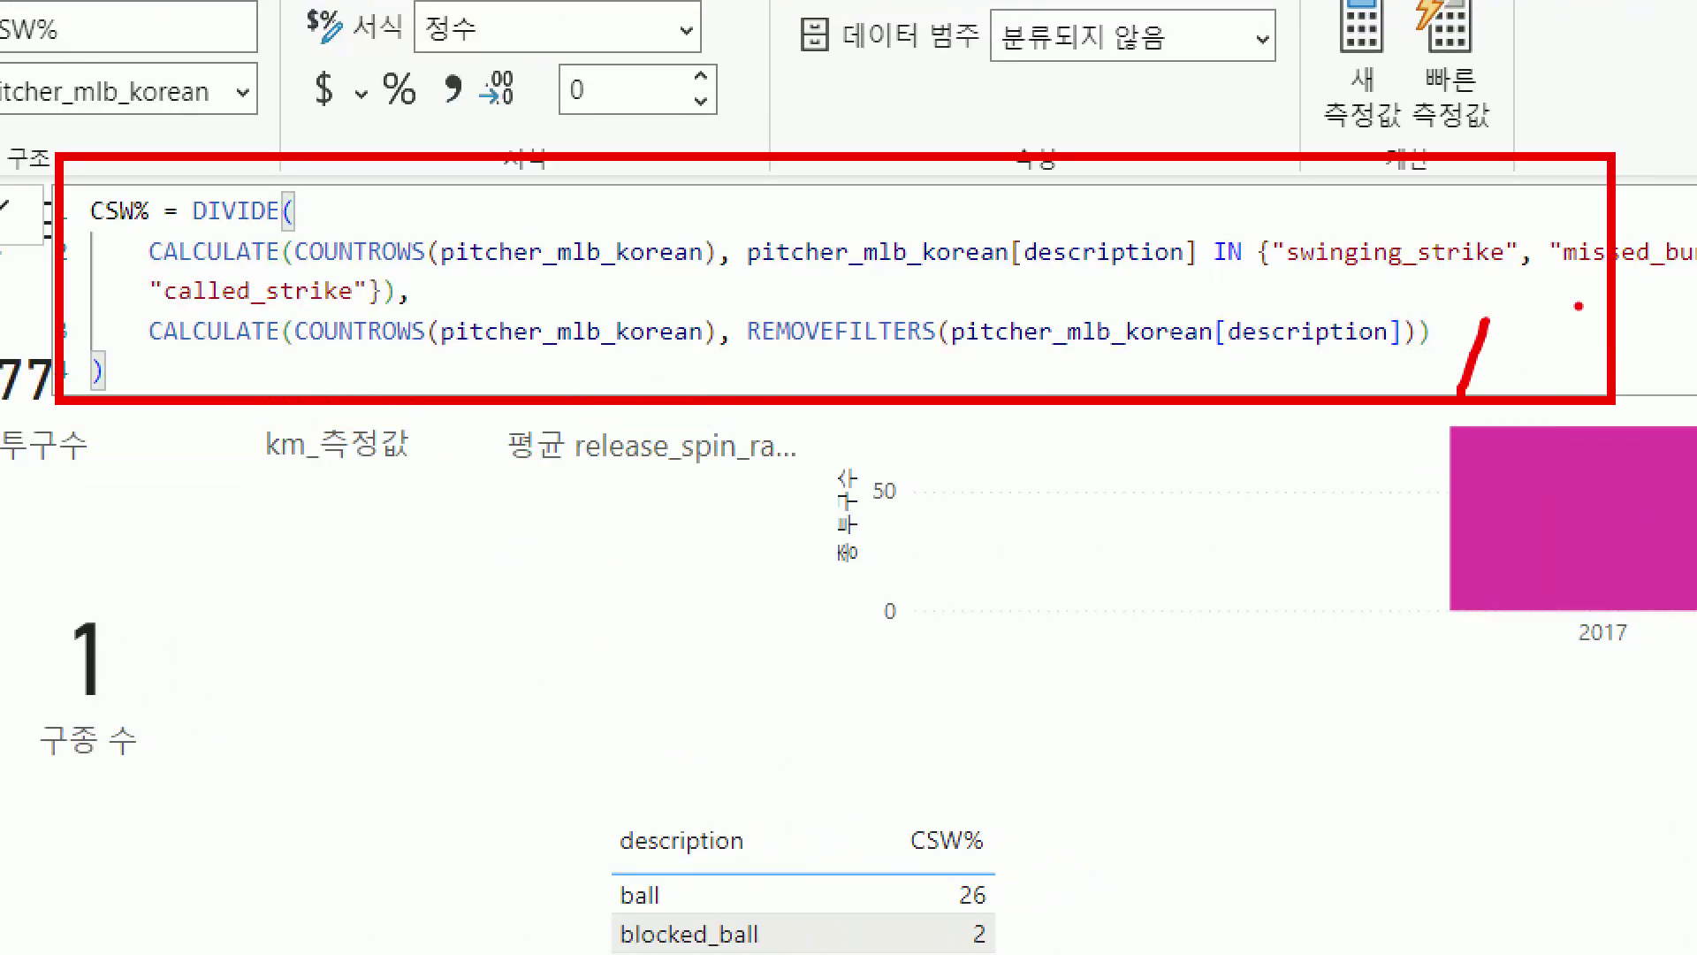
left_click_drag(1578, 305, 1556, 410)
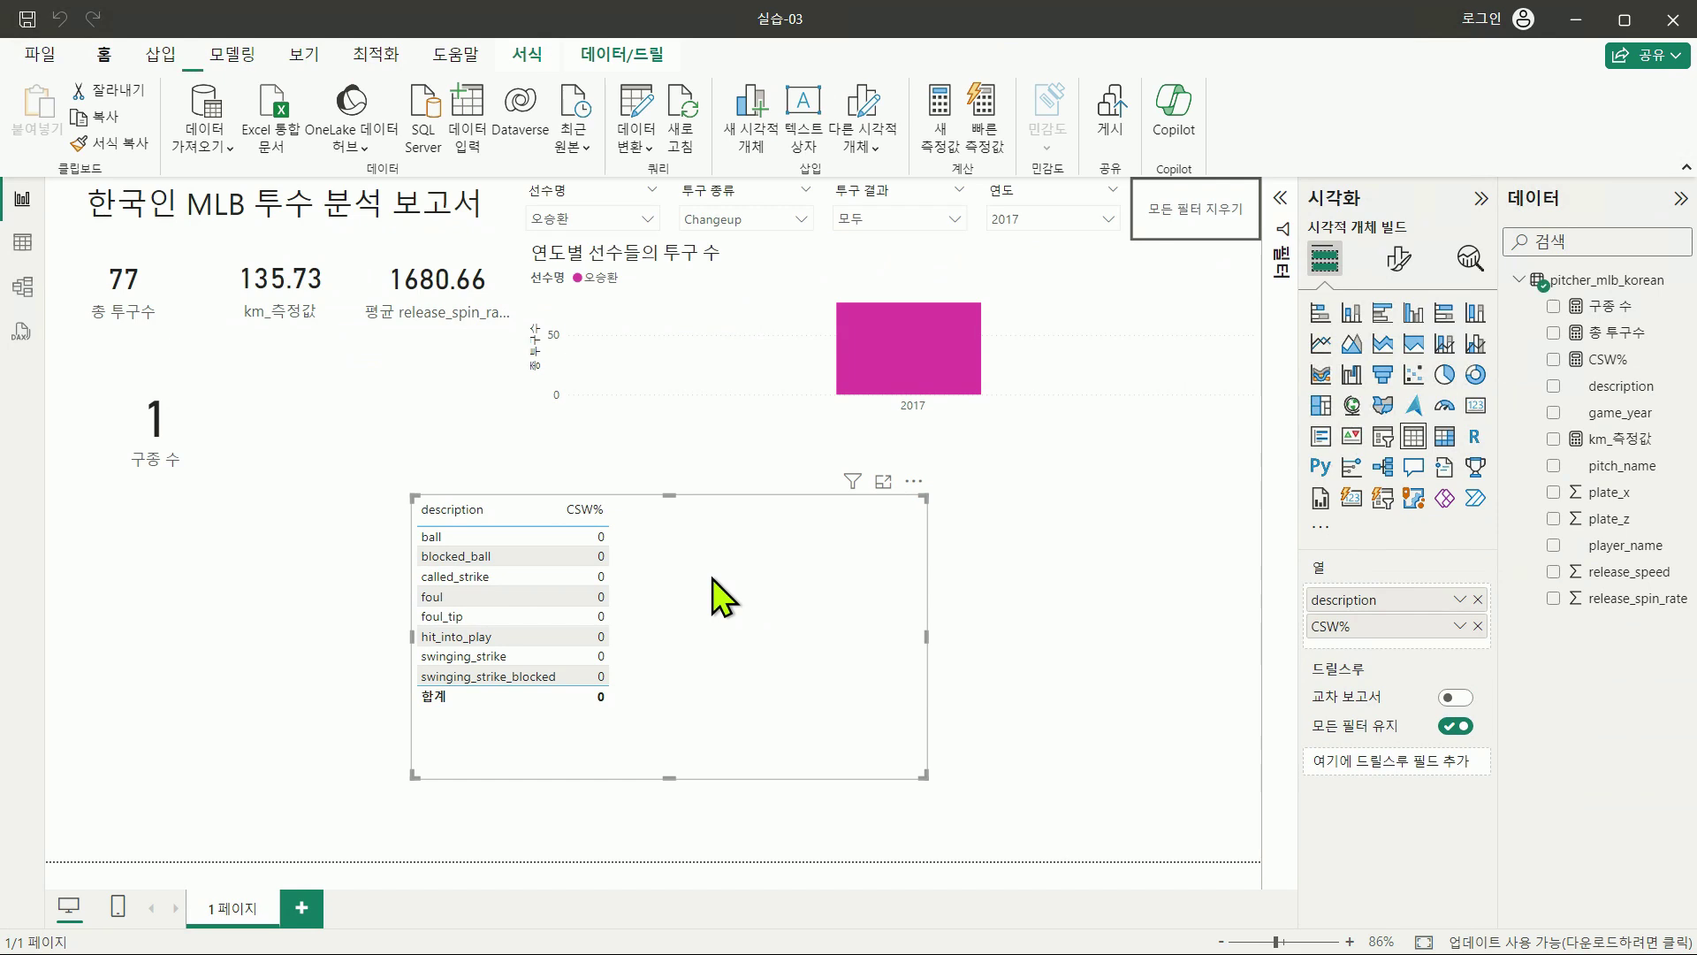
Step: Replace the description table with a card visual showing the CSW% measure, placed below the existing cards
left_click(723, 601)
key("Delete")
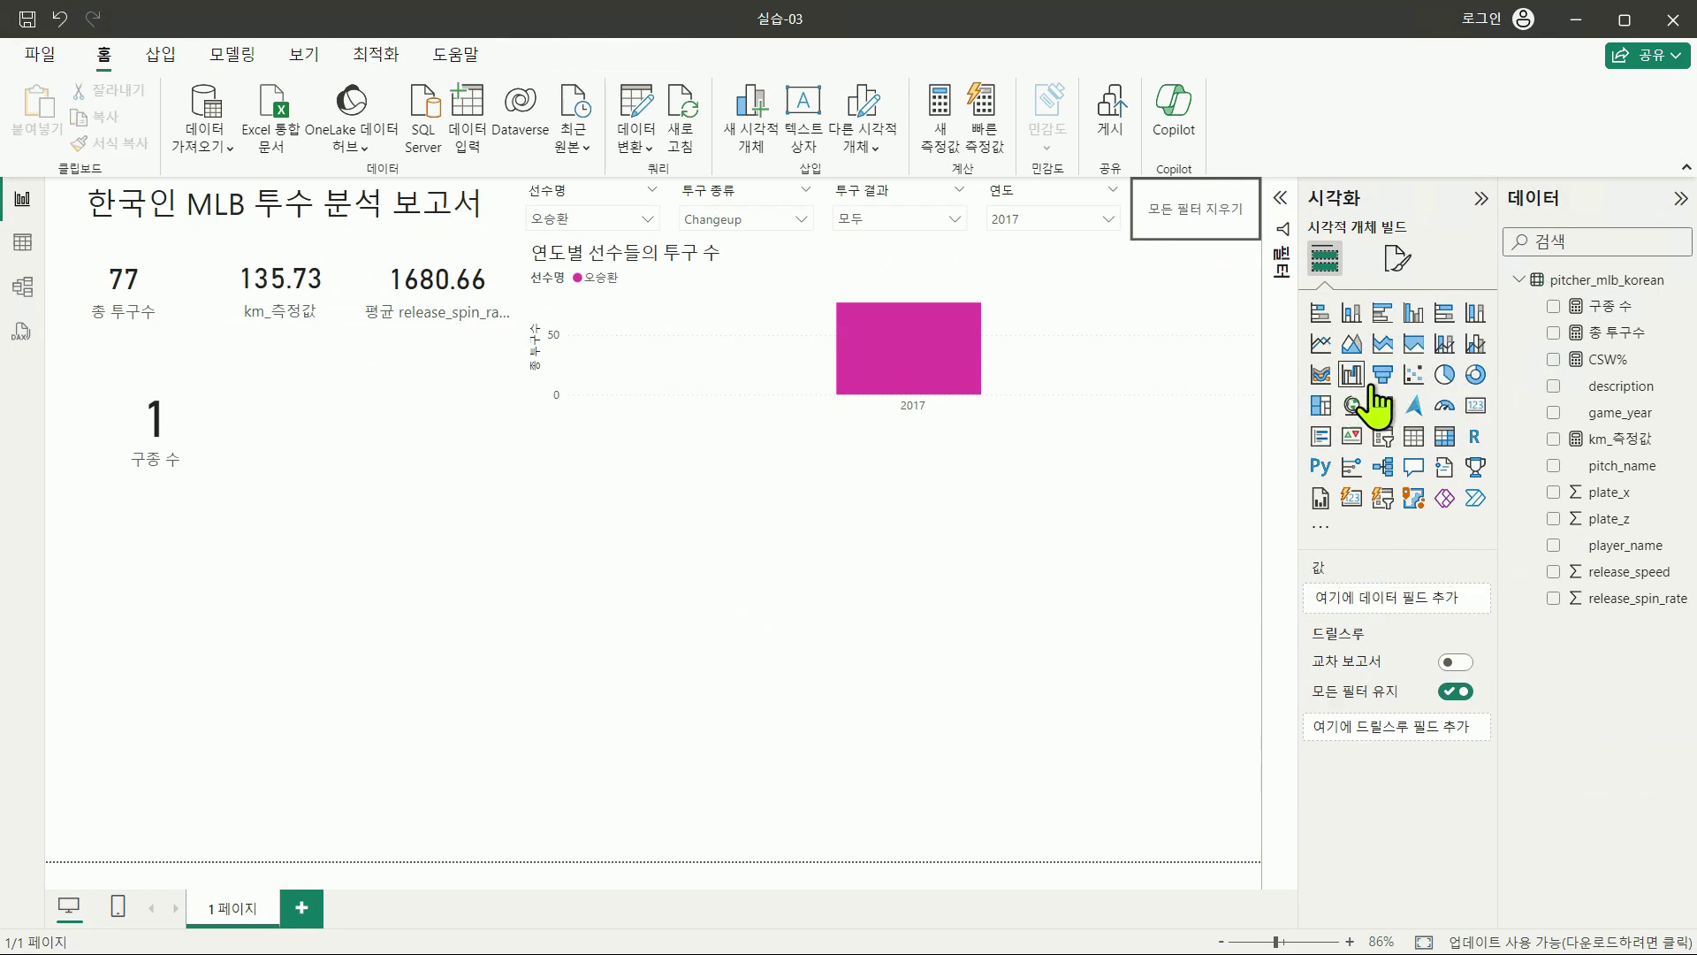
left_click(1475, 406)
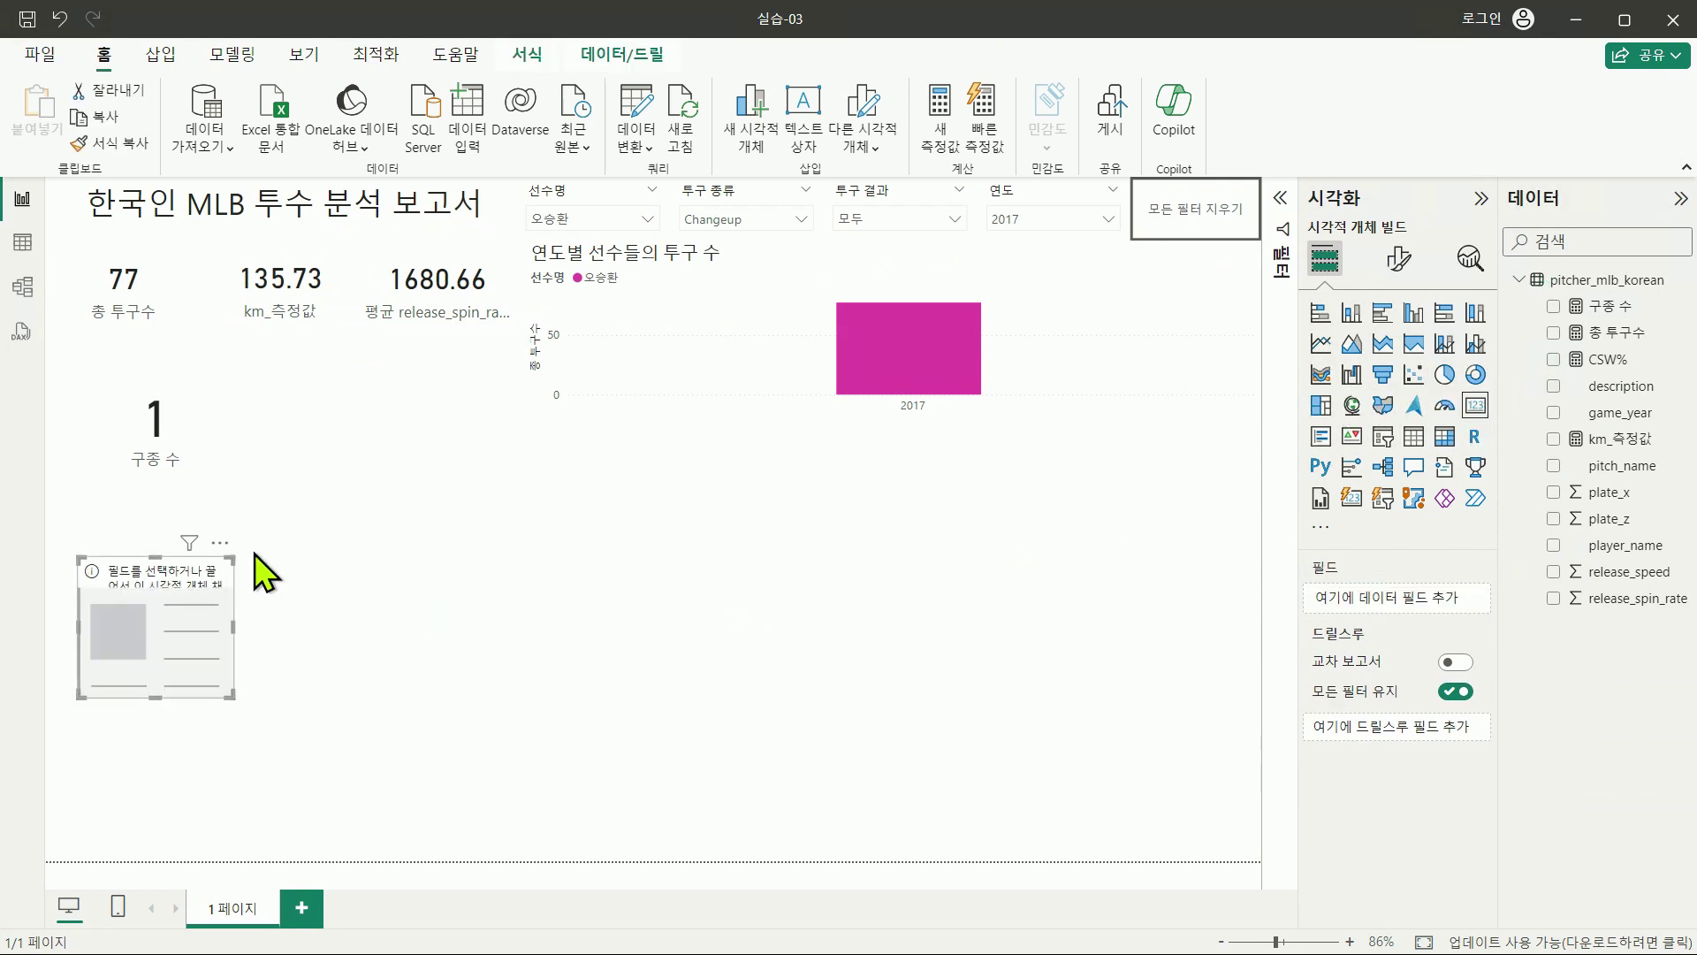
left_click_drag(237, 565, 460, 495)
left_click_drag(1596, 359, 1411, 600)
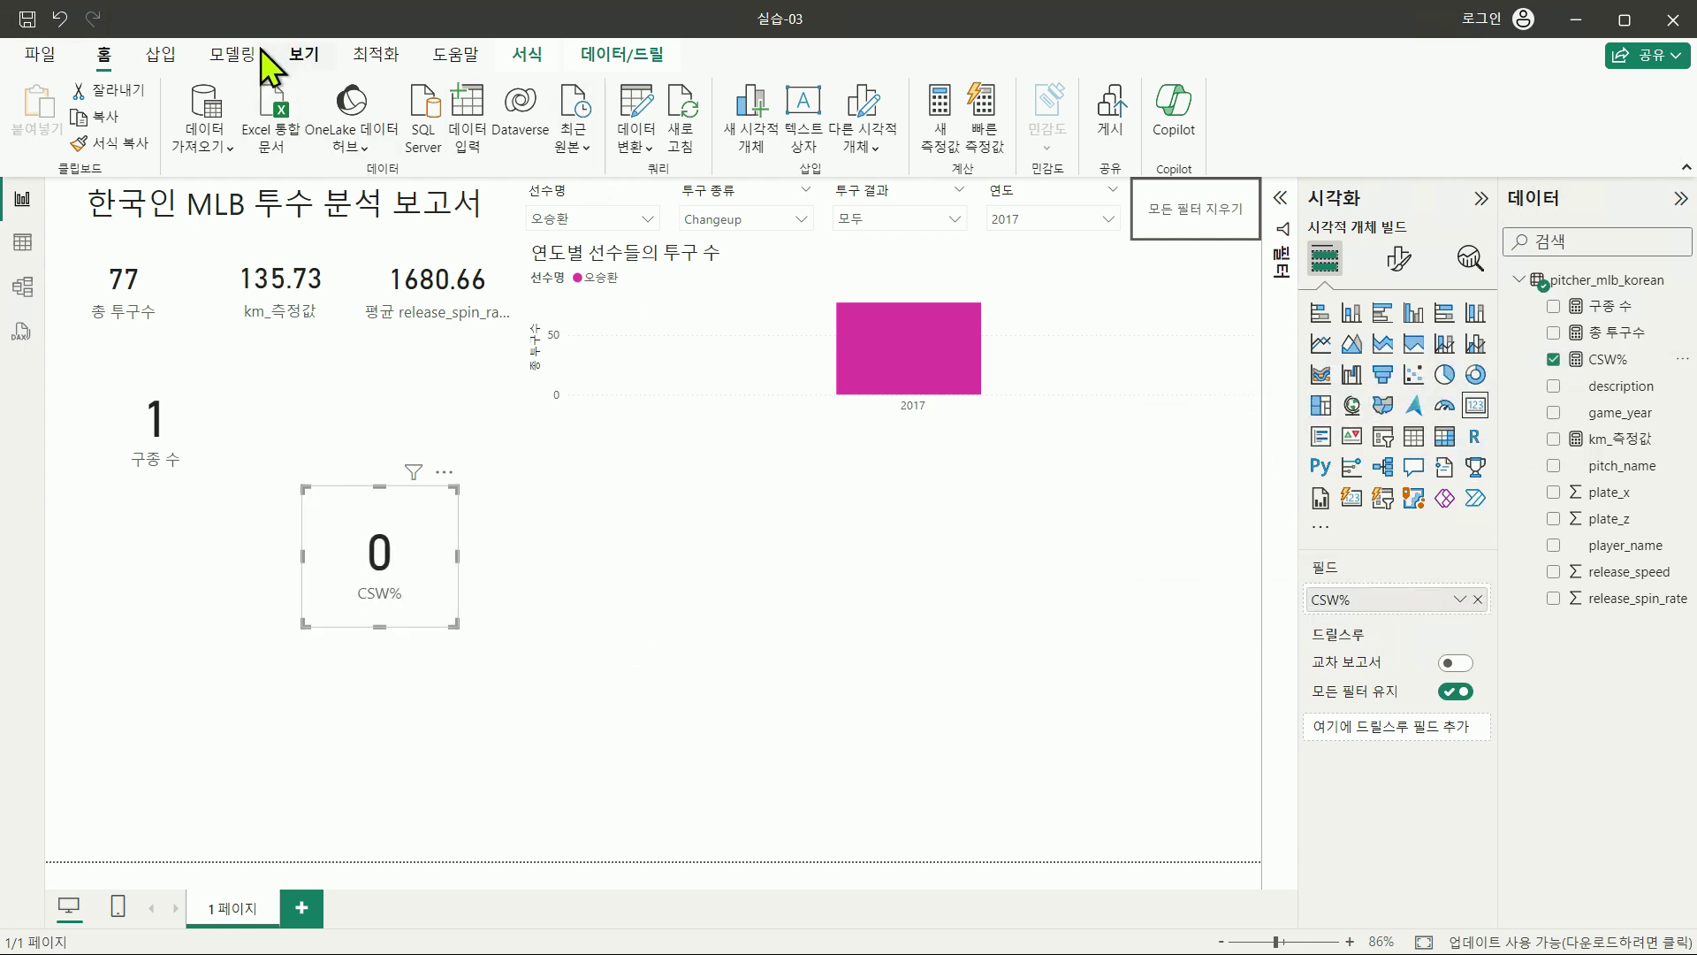
Step: Format the CSW% measure as a percentage (백분율) with 2 decimal places
left_click(180, 53)
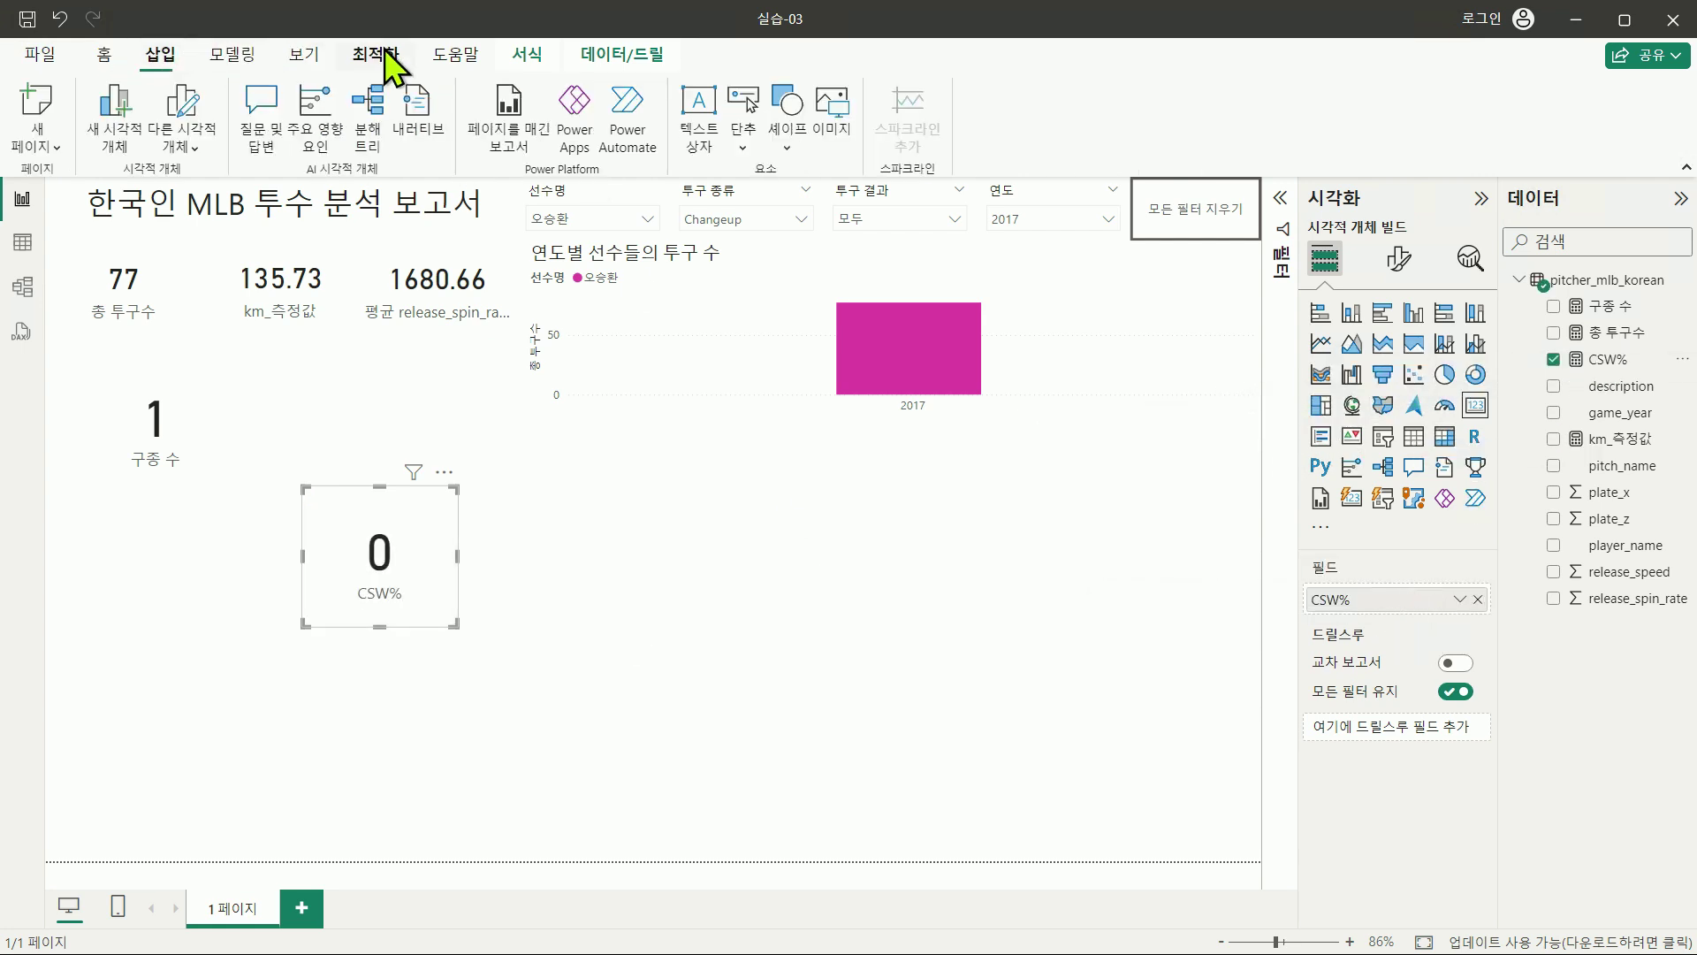
left_click(1633, 359)
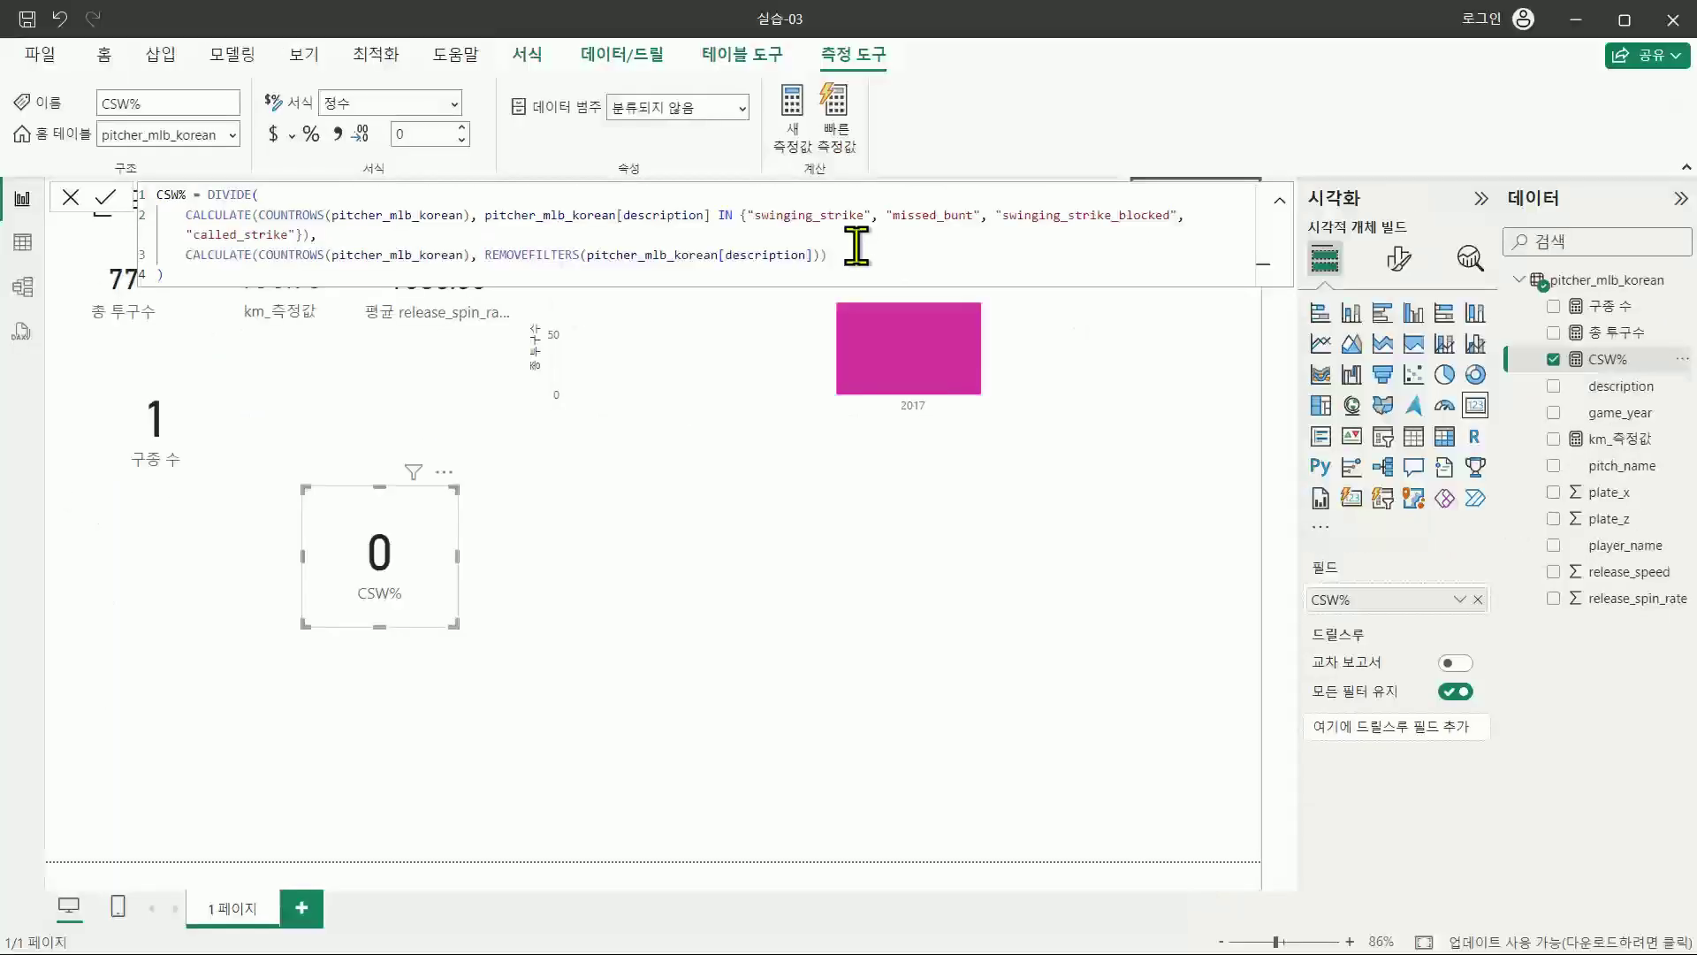
left_click(354, 104)
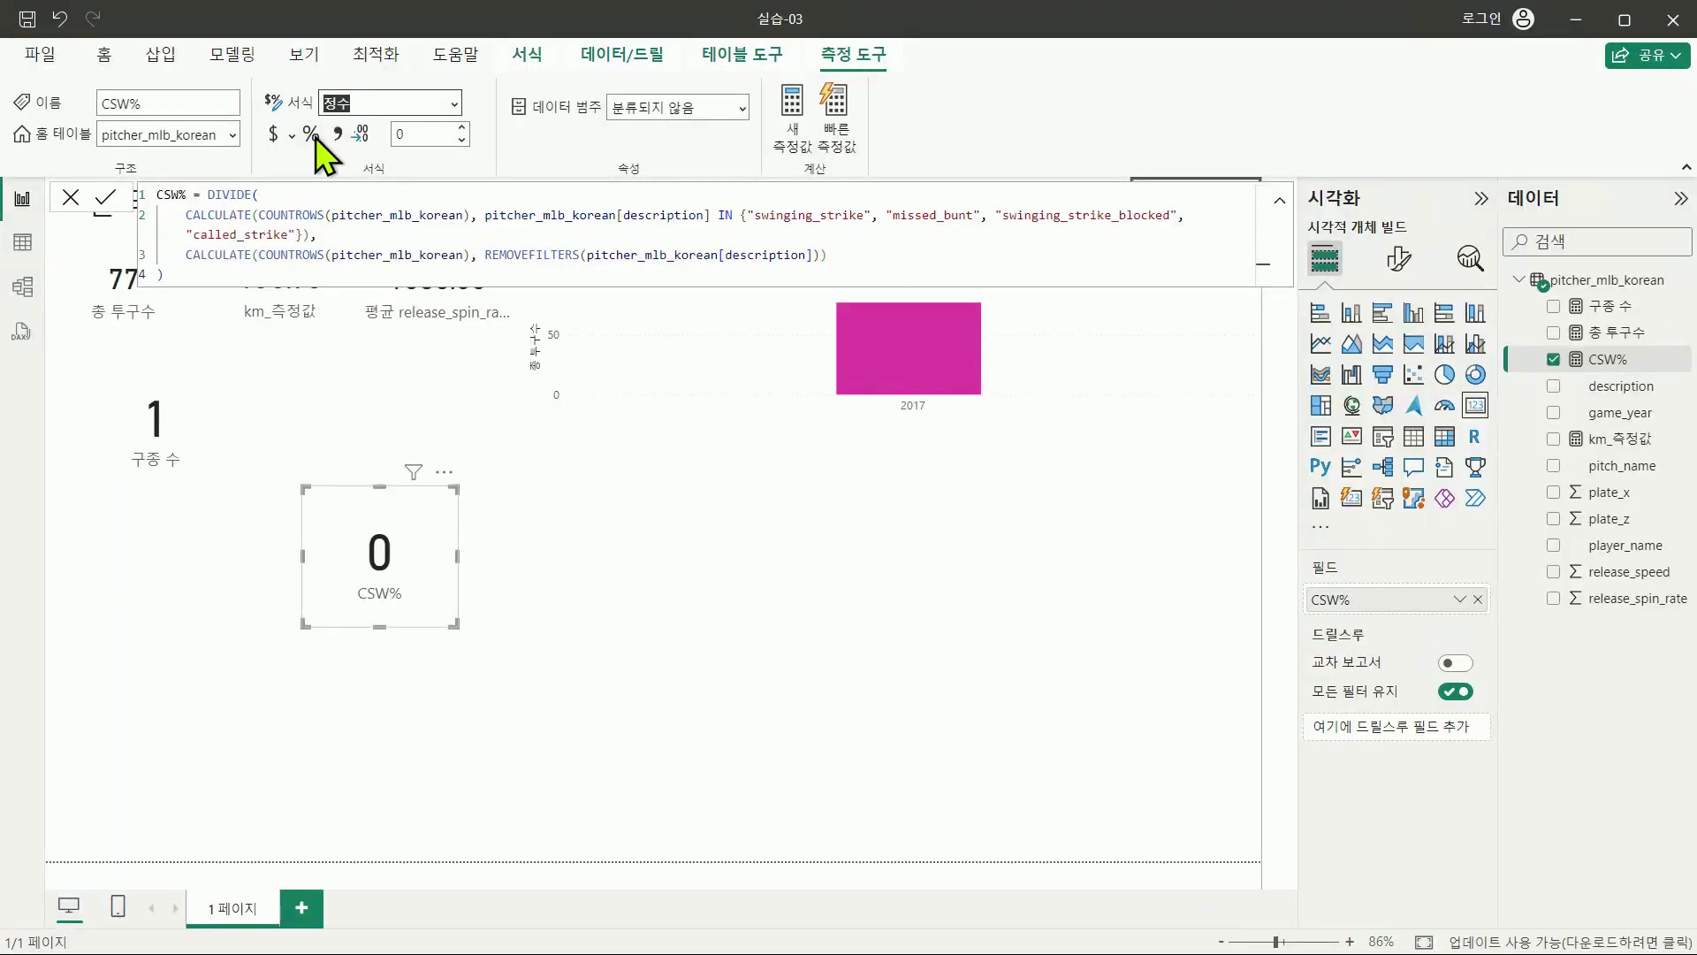
double_click(412, 135)
type("20")
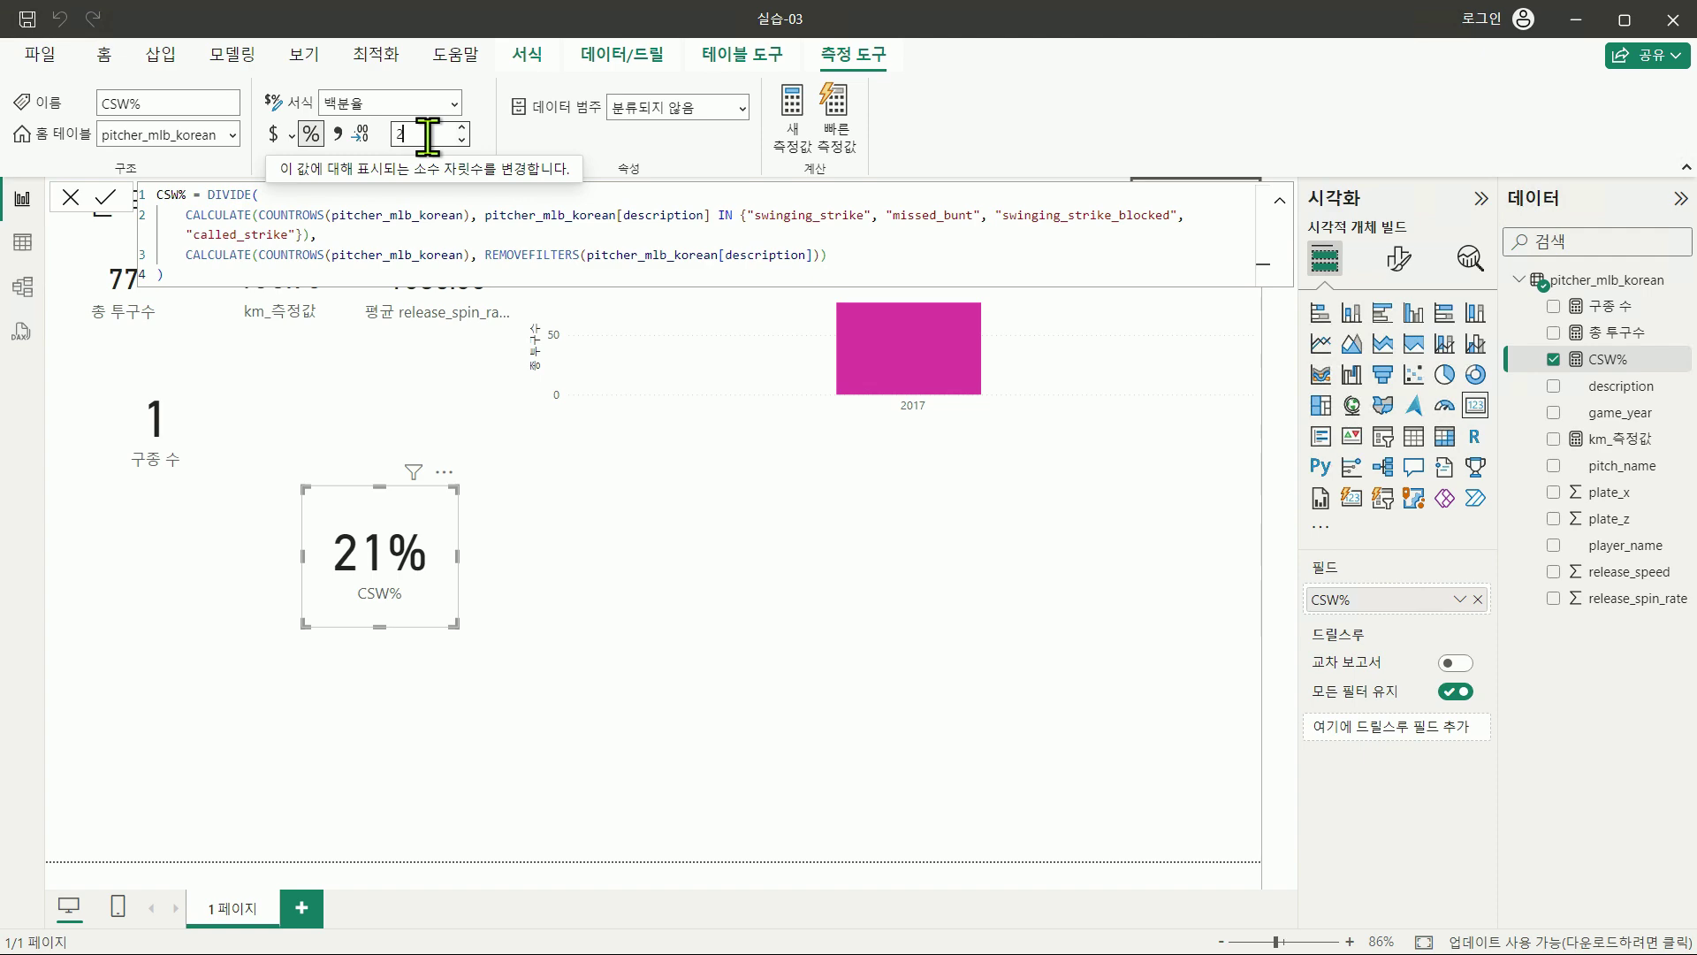
key("Return")
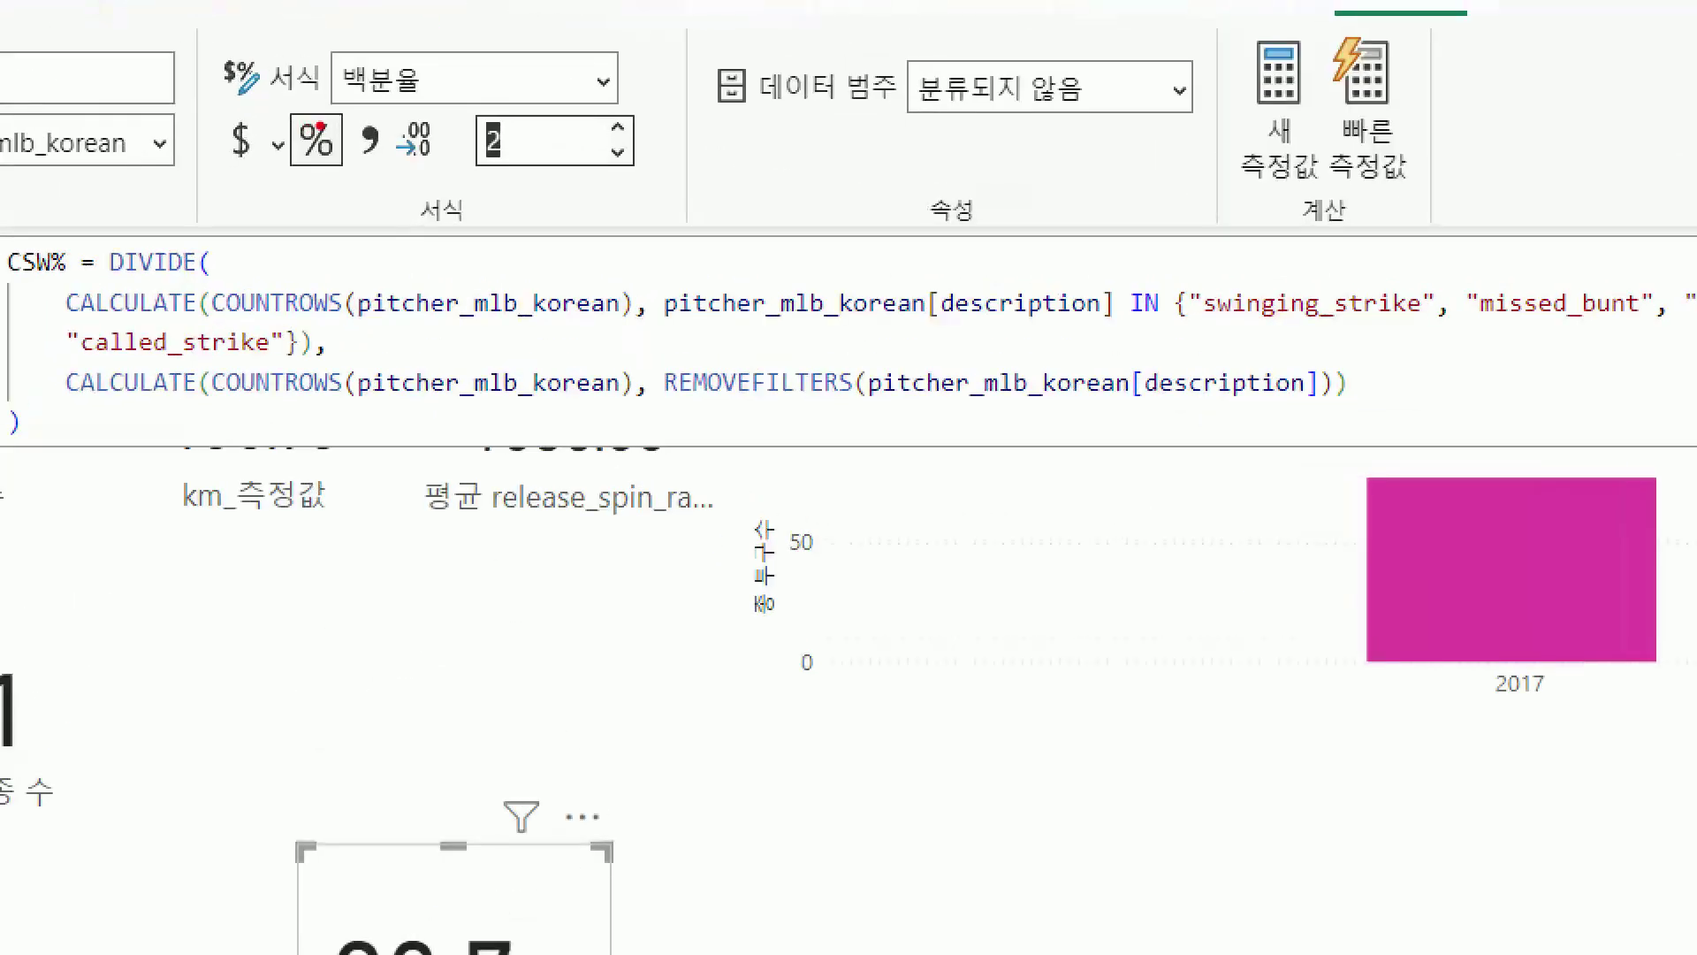
mouse_move(475, 187)
left_mouse_down()
mouse_move(237, 76)
mouse_move(550, 174)
left_mouse_up()
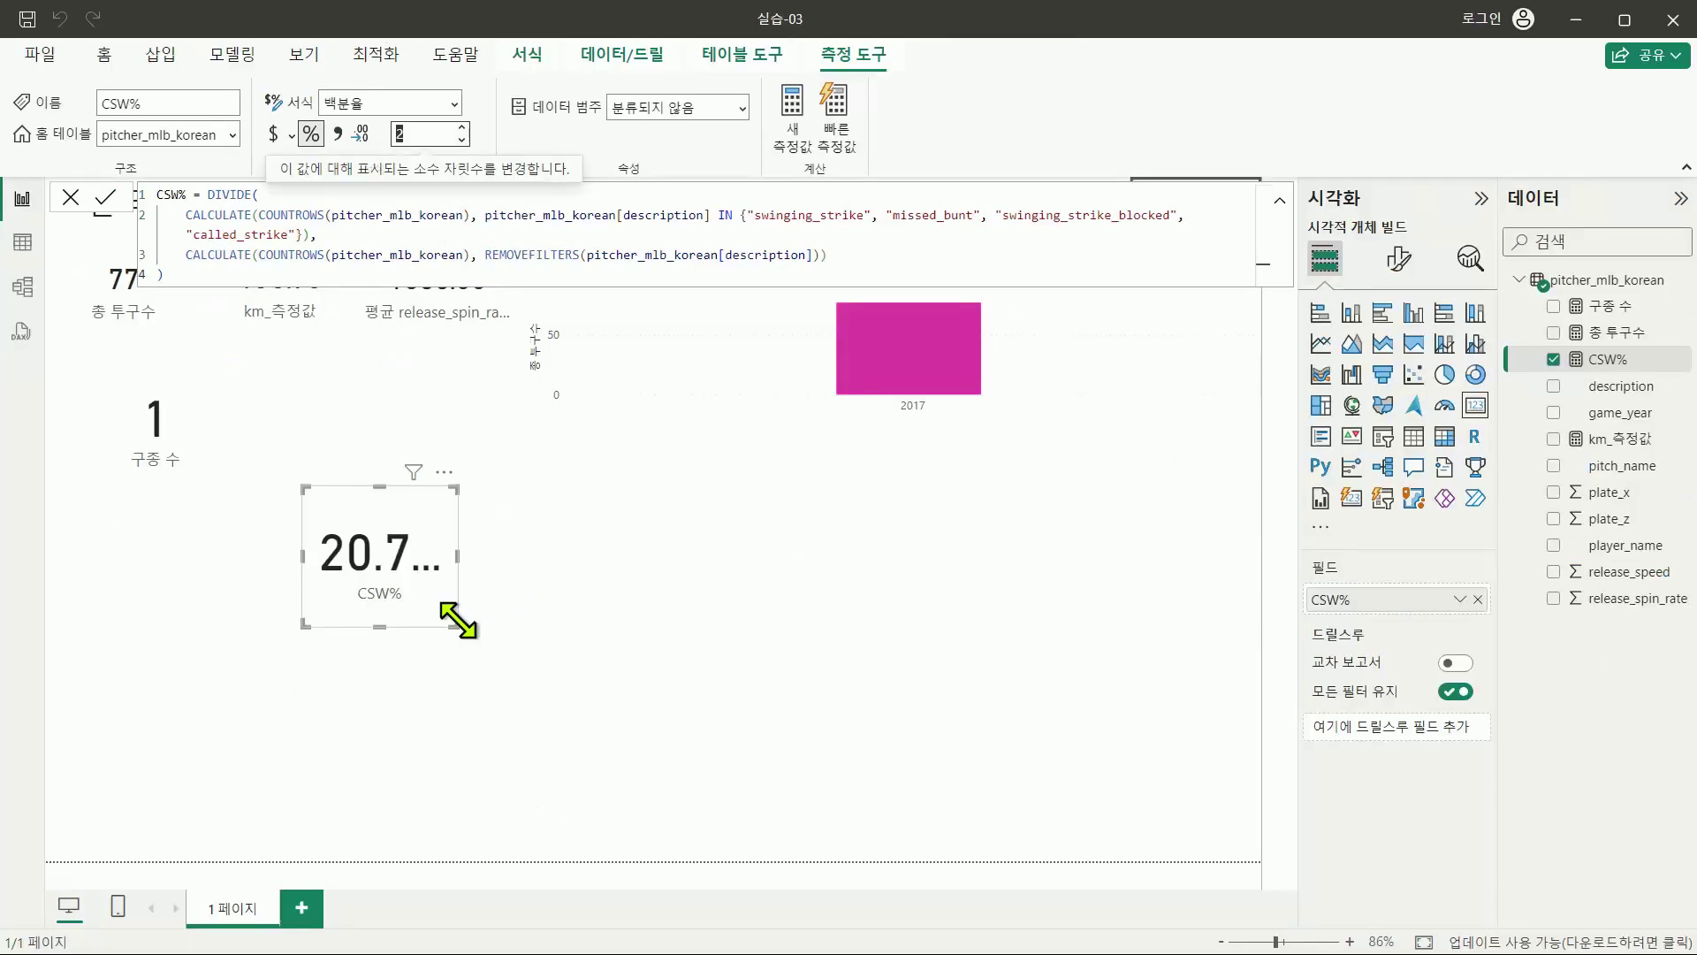
Step: Widen the CSW% card until its full value fits, and move it up beside the 구종 수 card
left_click_drag(460, 629, 537, 644)
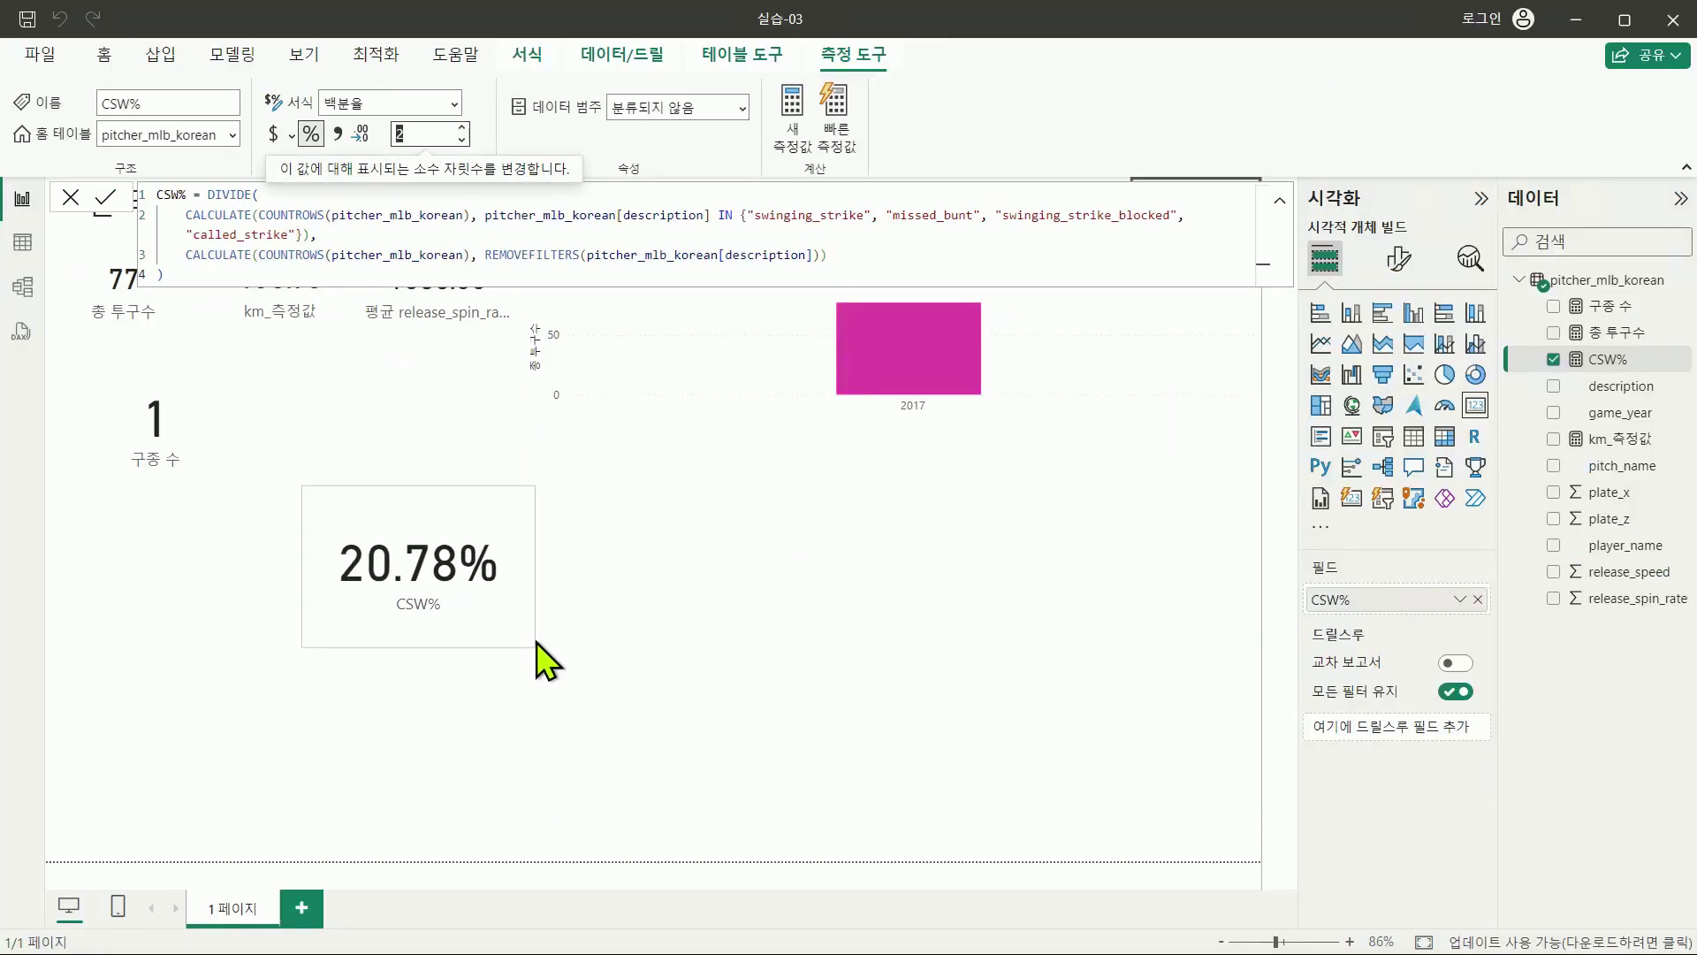
left_click(480, 560)
left_click_drag(481, 560, 419, 478)
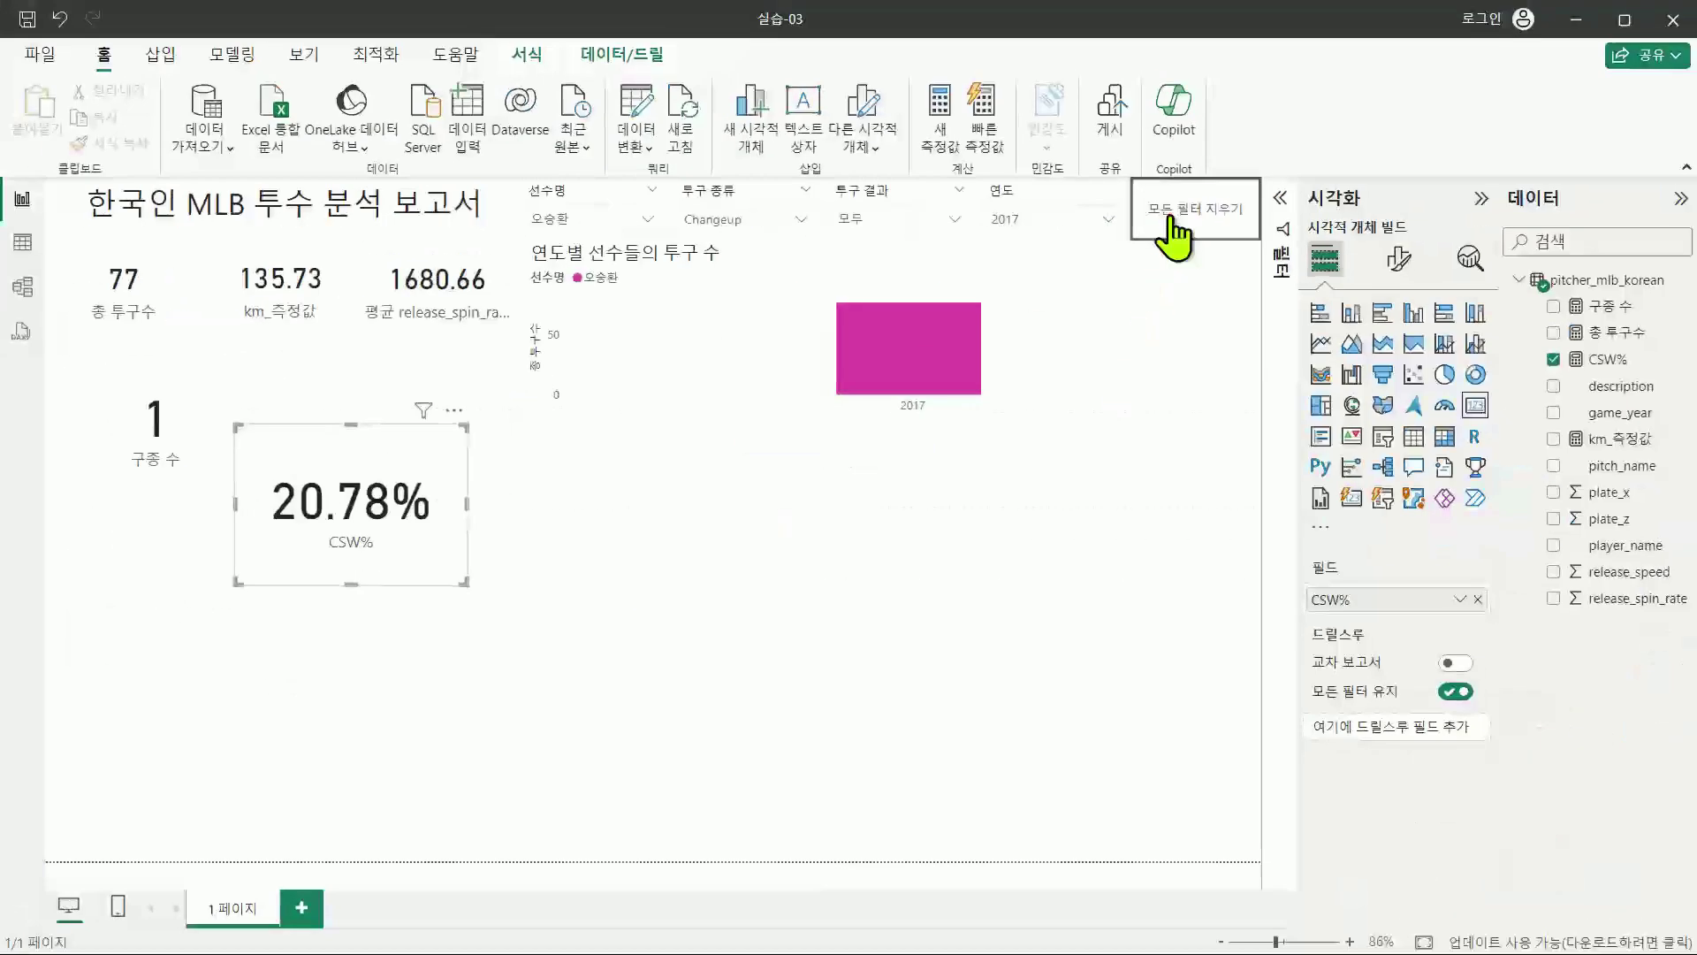
Step: Clear all report filters and open the CSW% formula to review the numerator and denominator of its DIVIDE function
left_click(1175, 212, "ctrl")
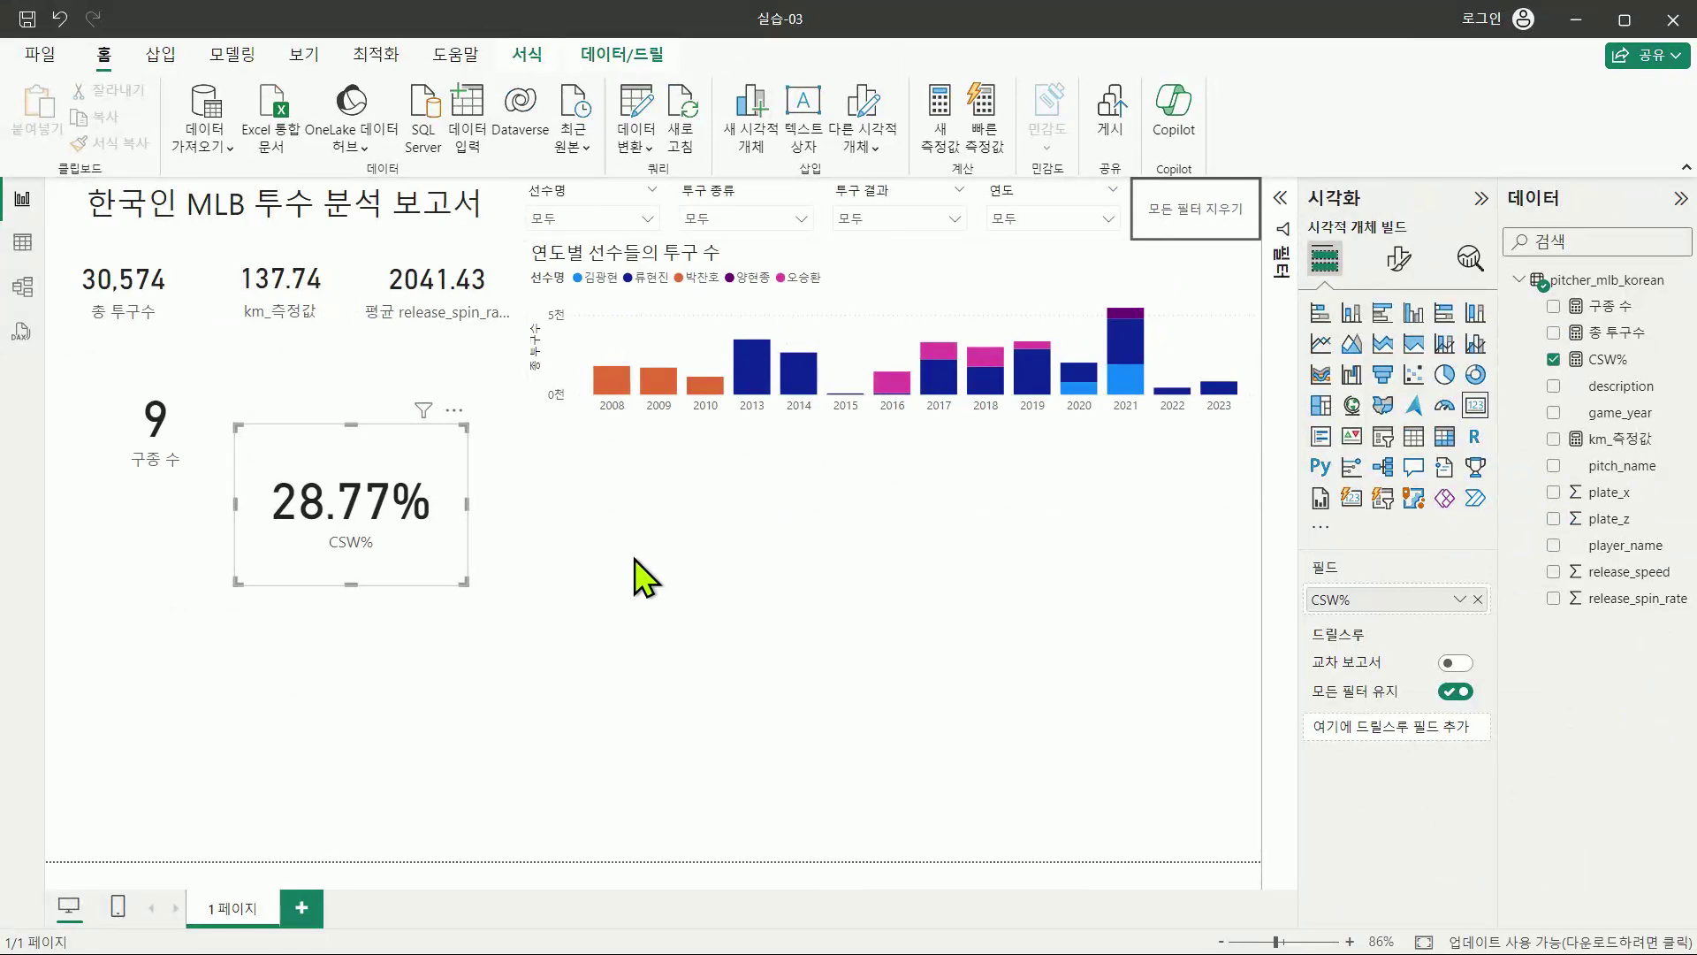
left_click(1626, 363)
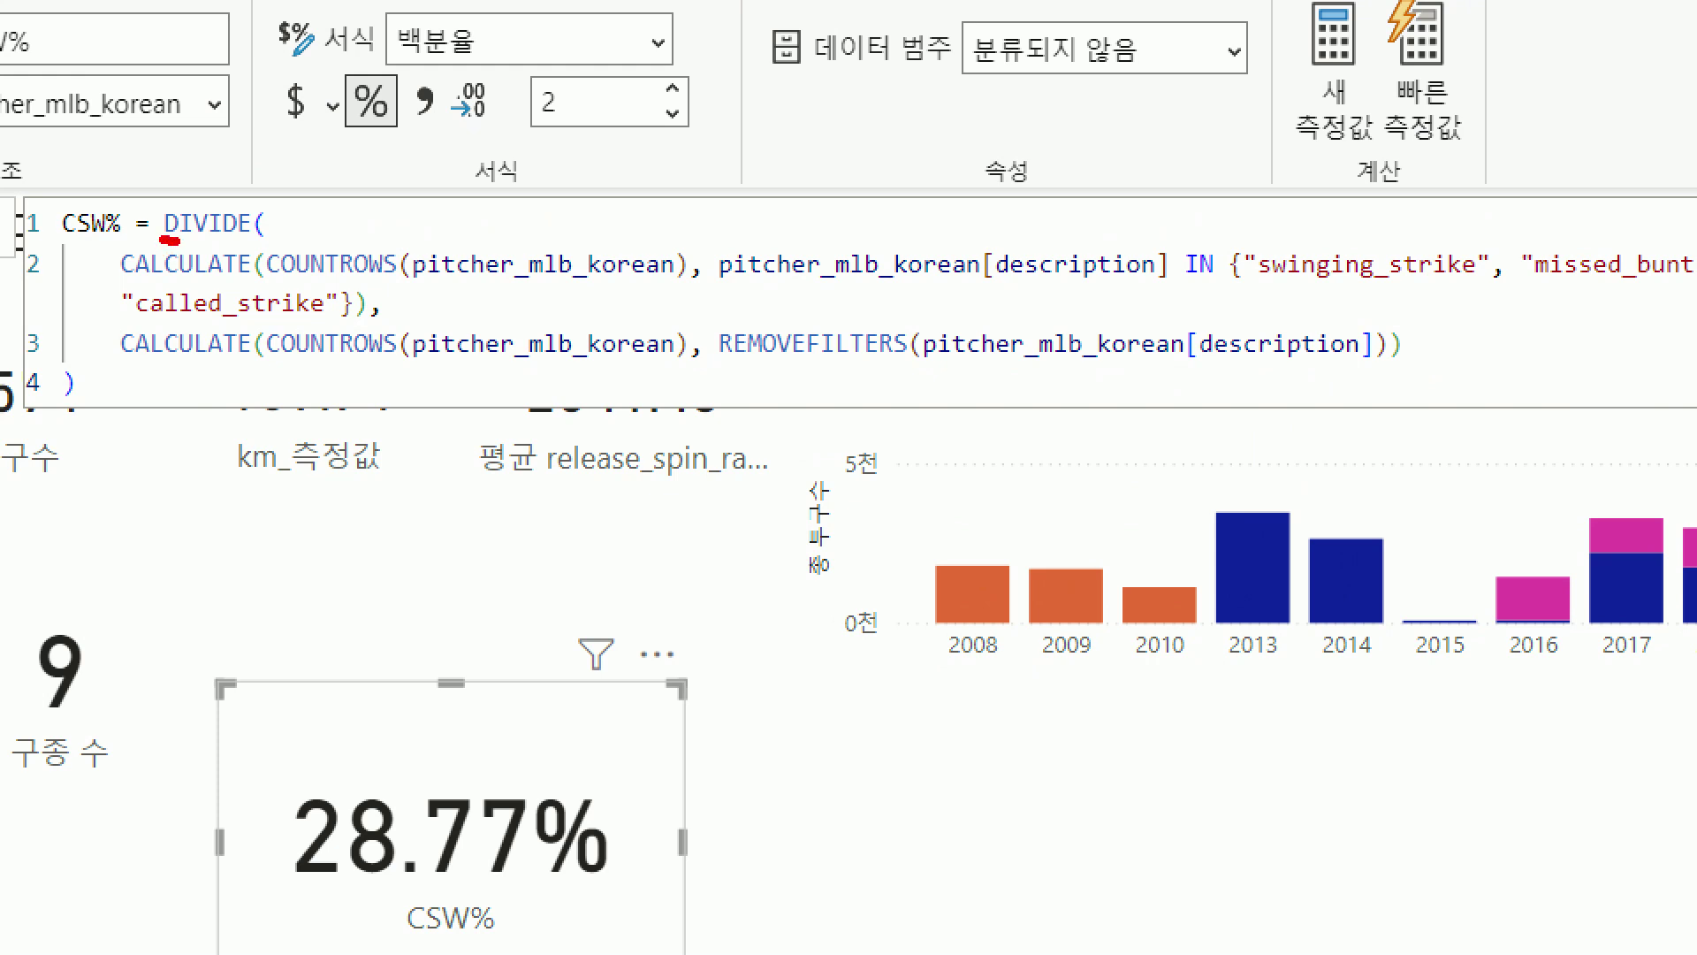
left_click_drag(177, 240, 251, 240)
mouse_move(115, 251)
left_mouse_down()
mouse_move(495, 307)
mouse_move(730, 317)
left_mouse_up()
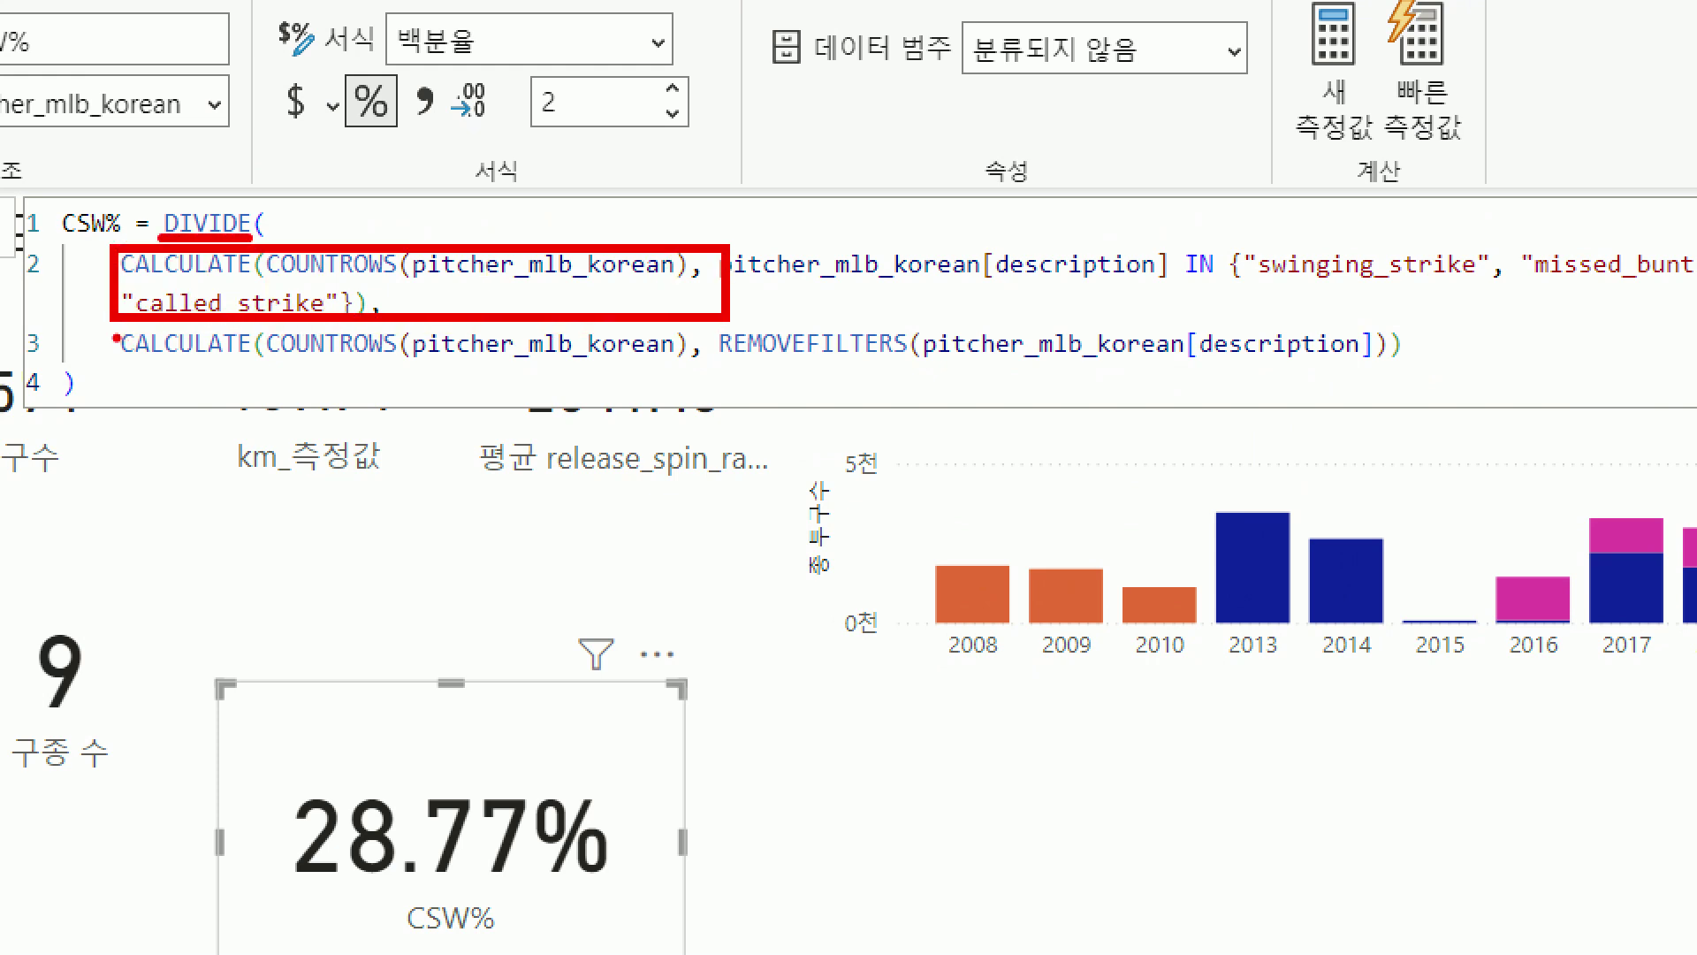
mouse_move(107, 322)
left_mouse_down()
mouse_move(992, 382)
mouse_move(1423, 382)
left_mouse_up()
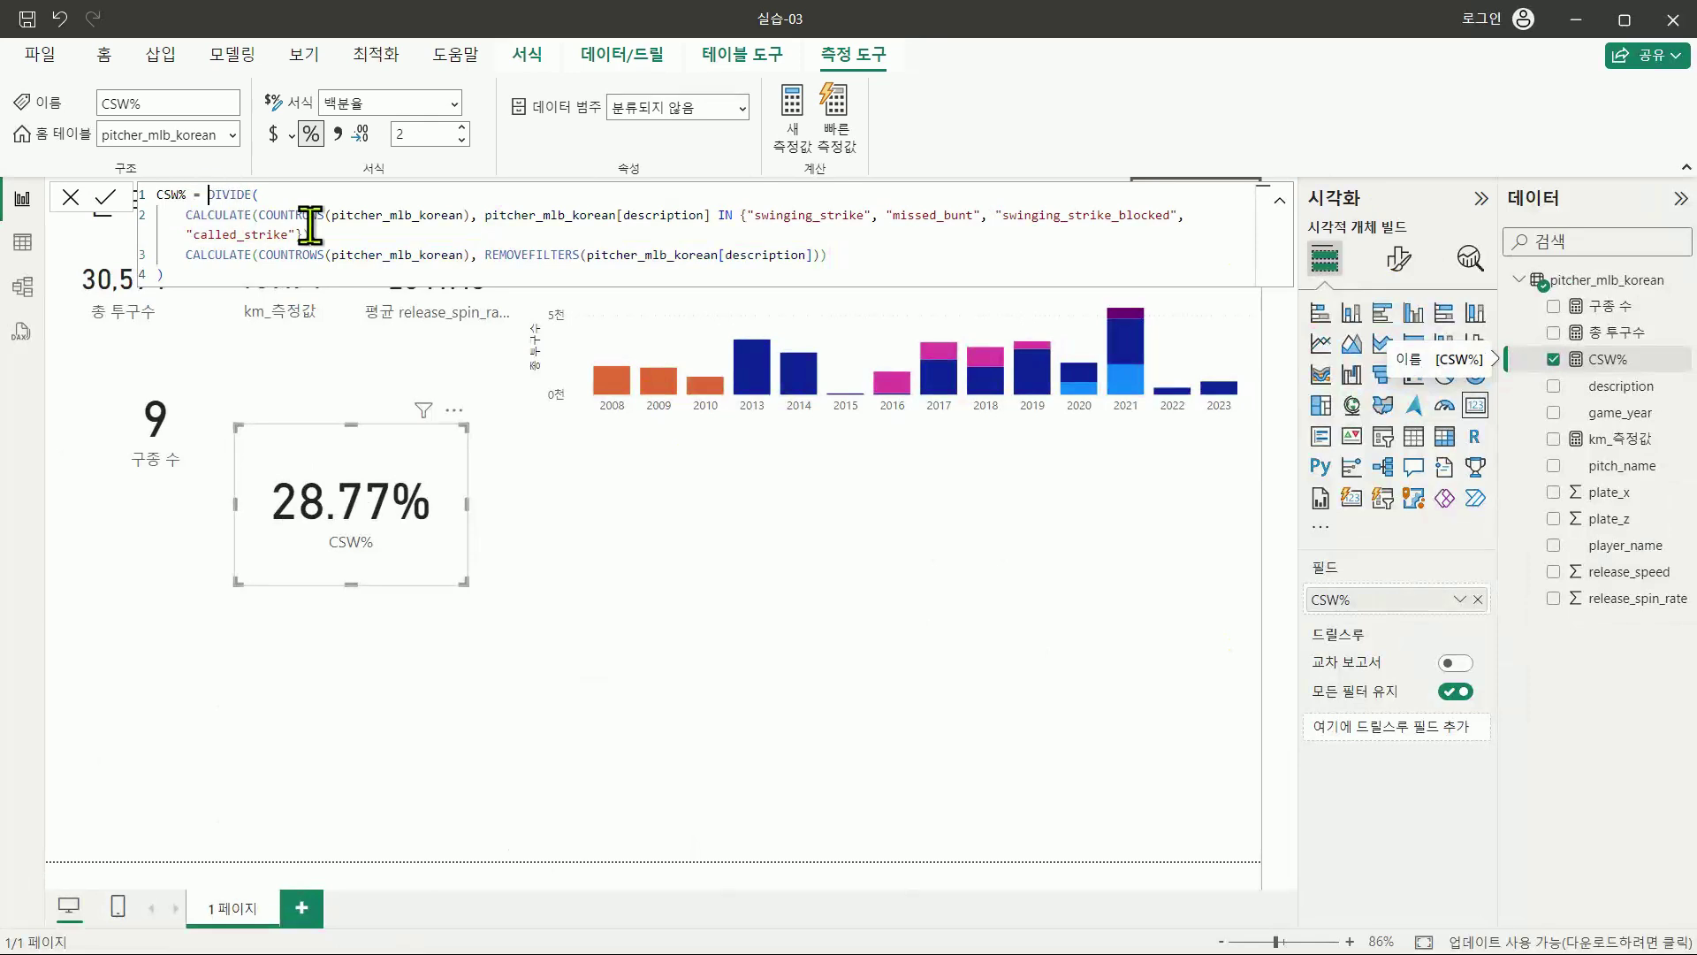
Step: Insert lines above DIVIDE in the CSW% formula and declare the variable VAR called_strike_plus_whiffs =
key("shift+Return")
key("shift+Return")
key("shift+Return")
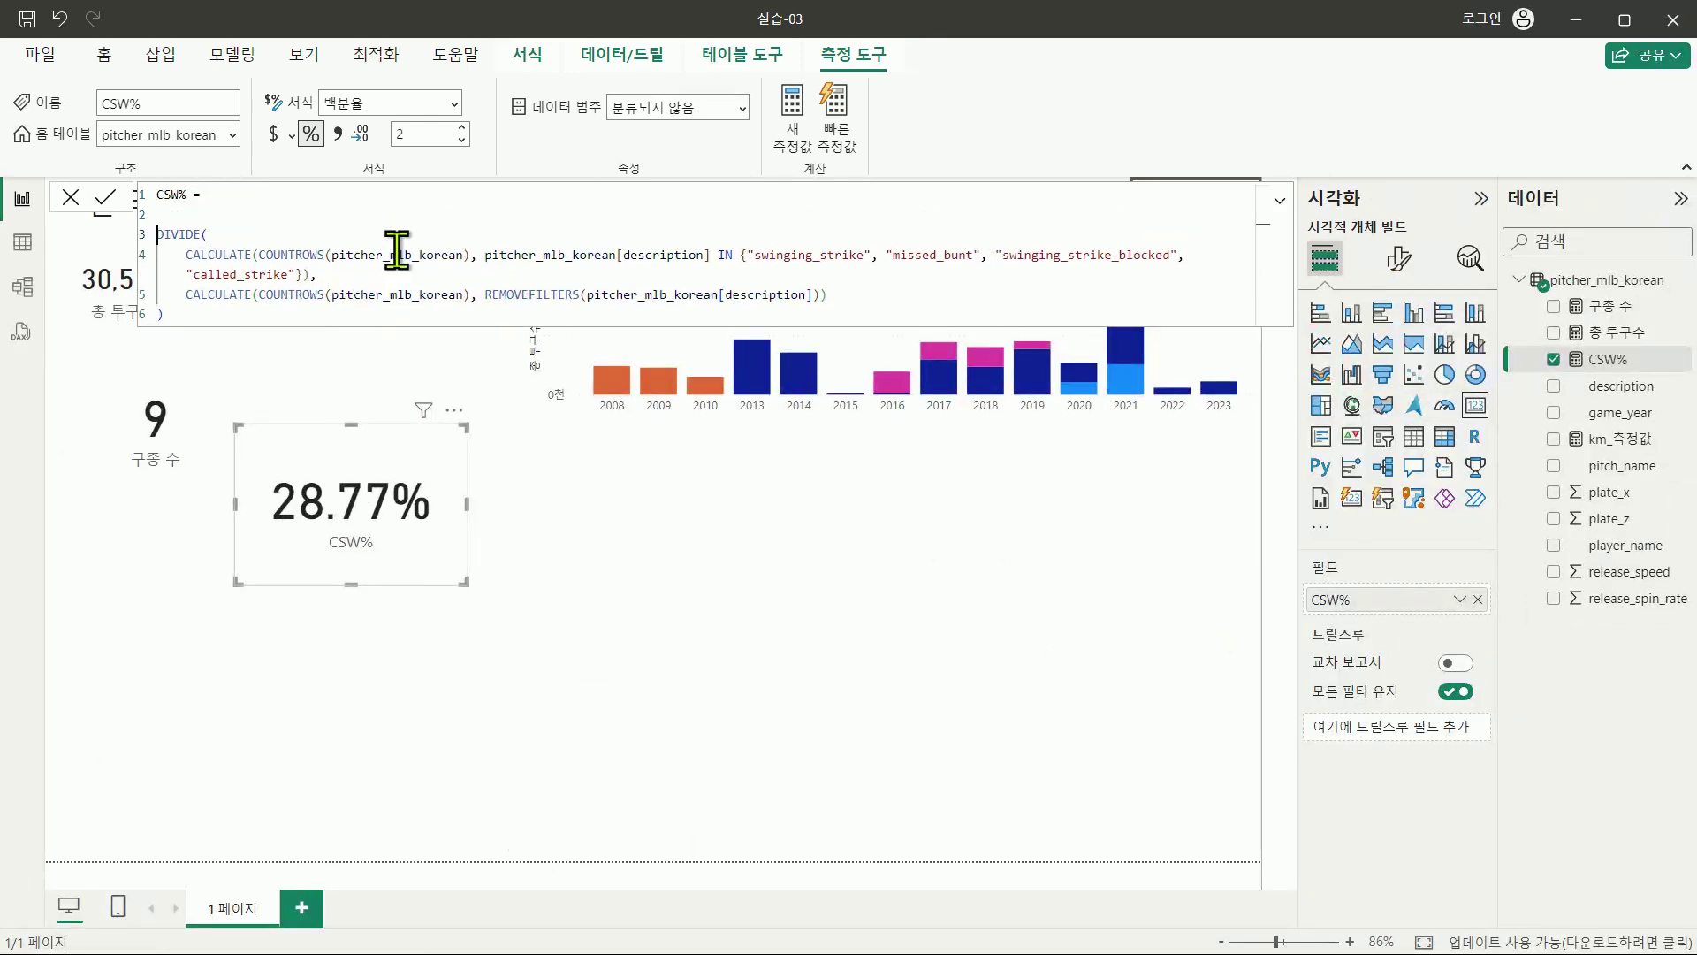
key("Up")
key("Up")
type("VAR")
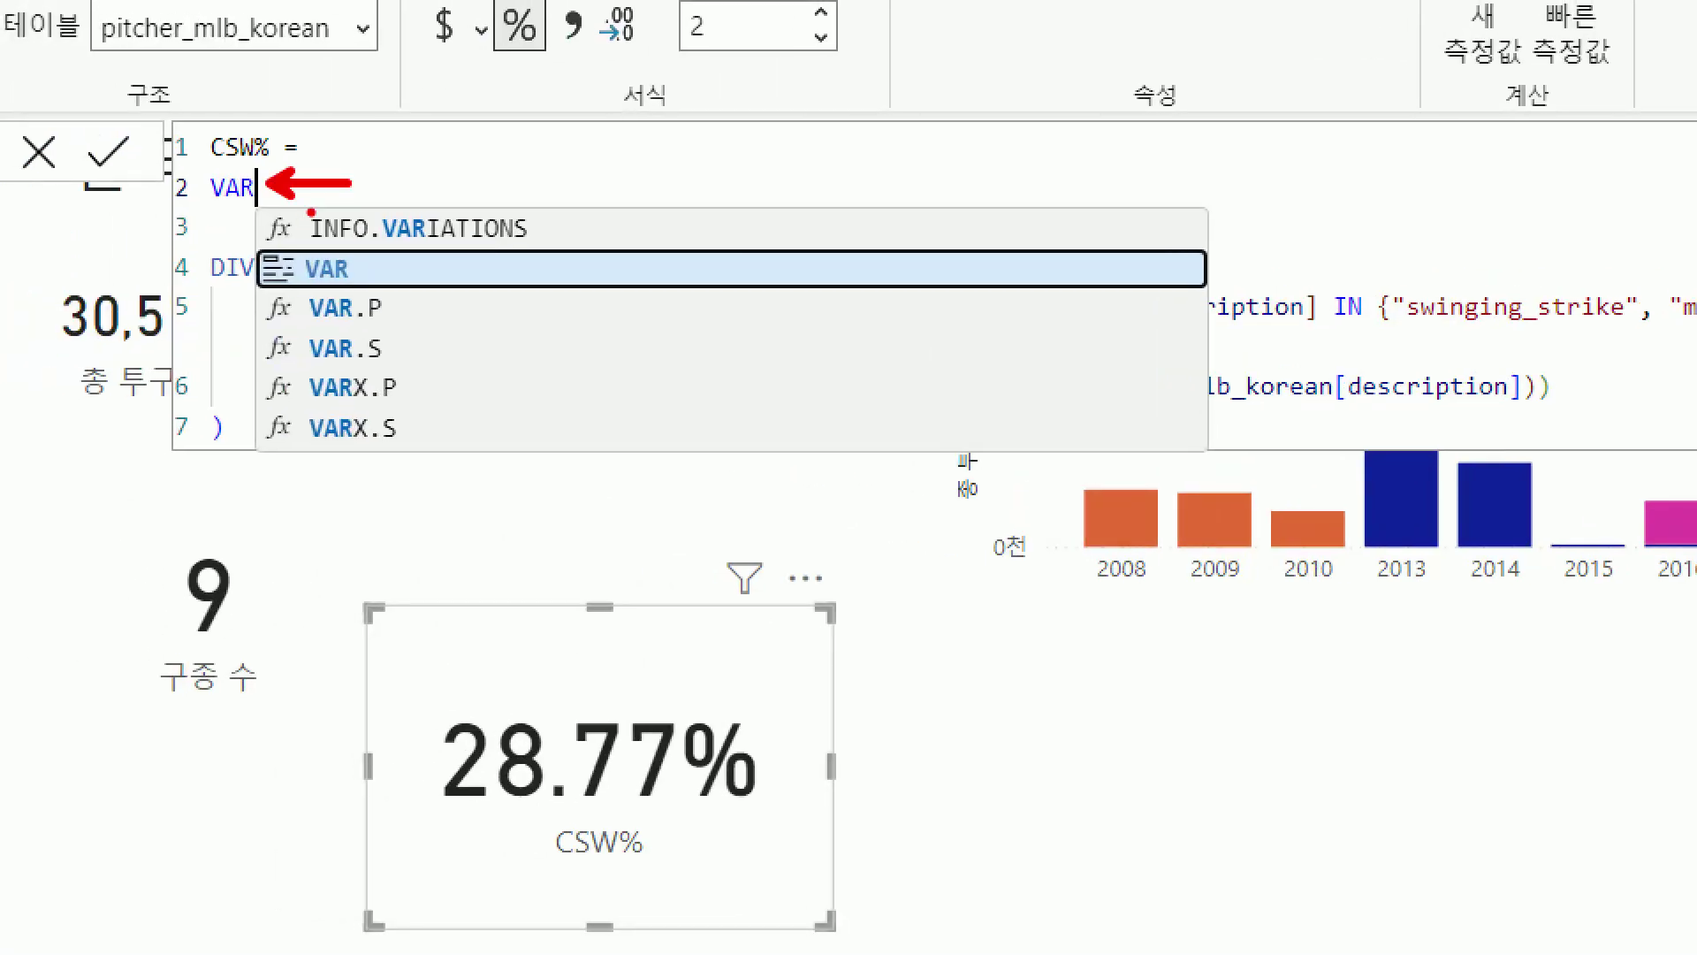
key("Escape")
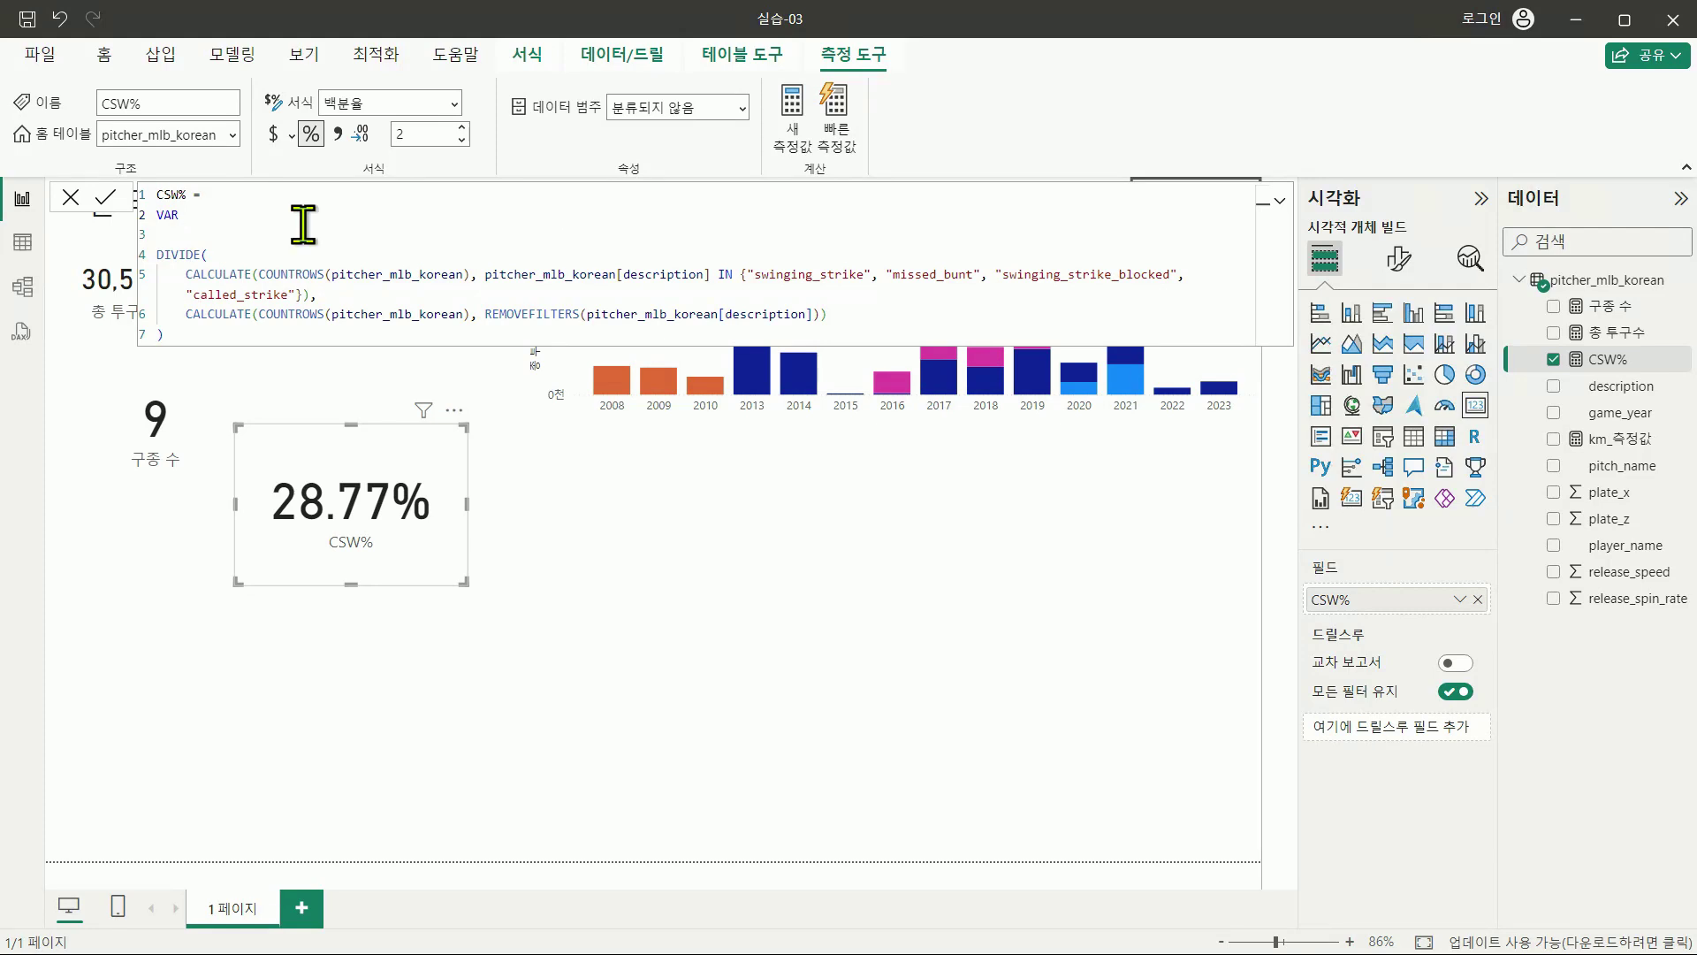
type("called_strike_plus_whiffs")
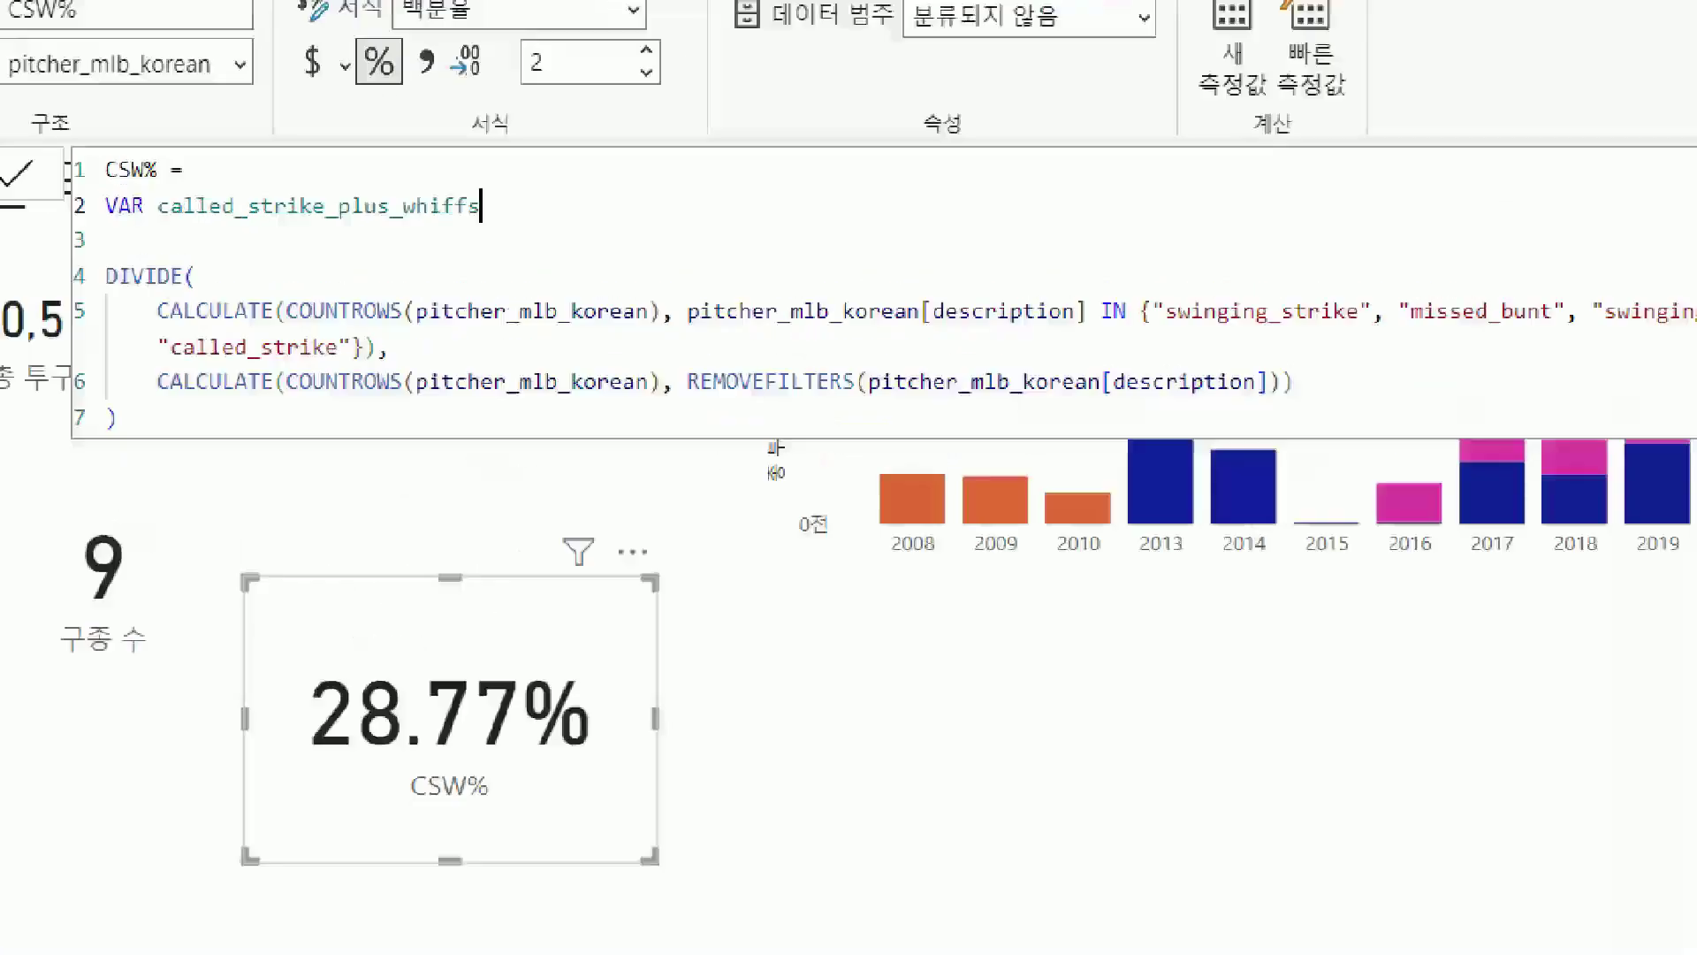
left_click_drag(150, 227, 468, 227)
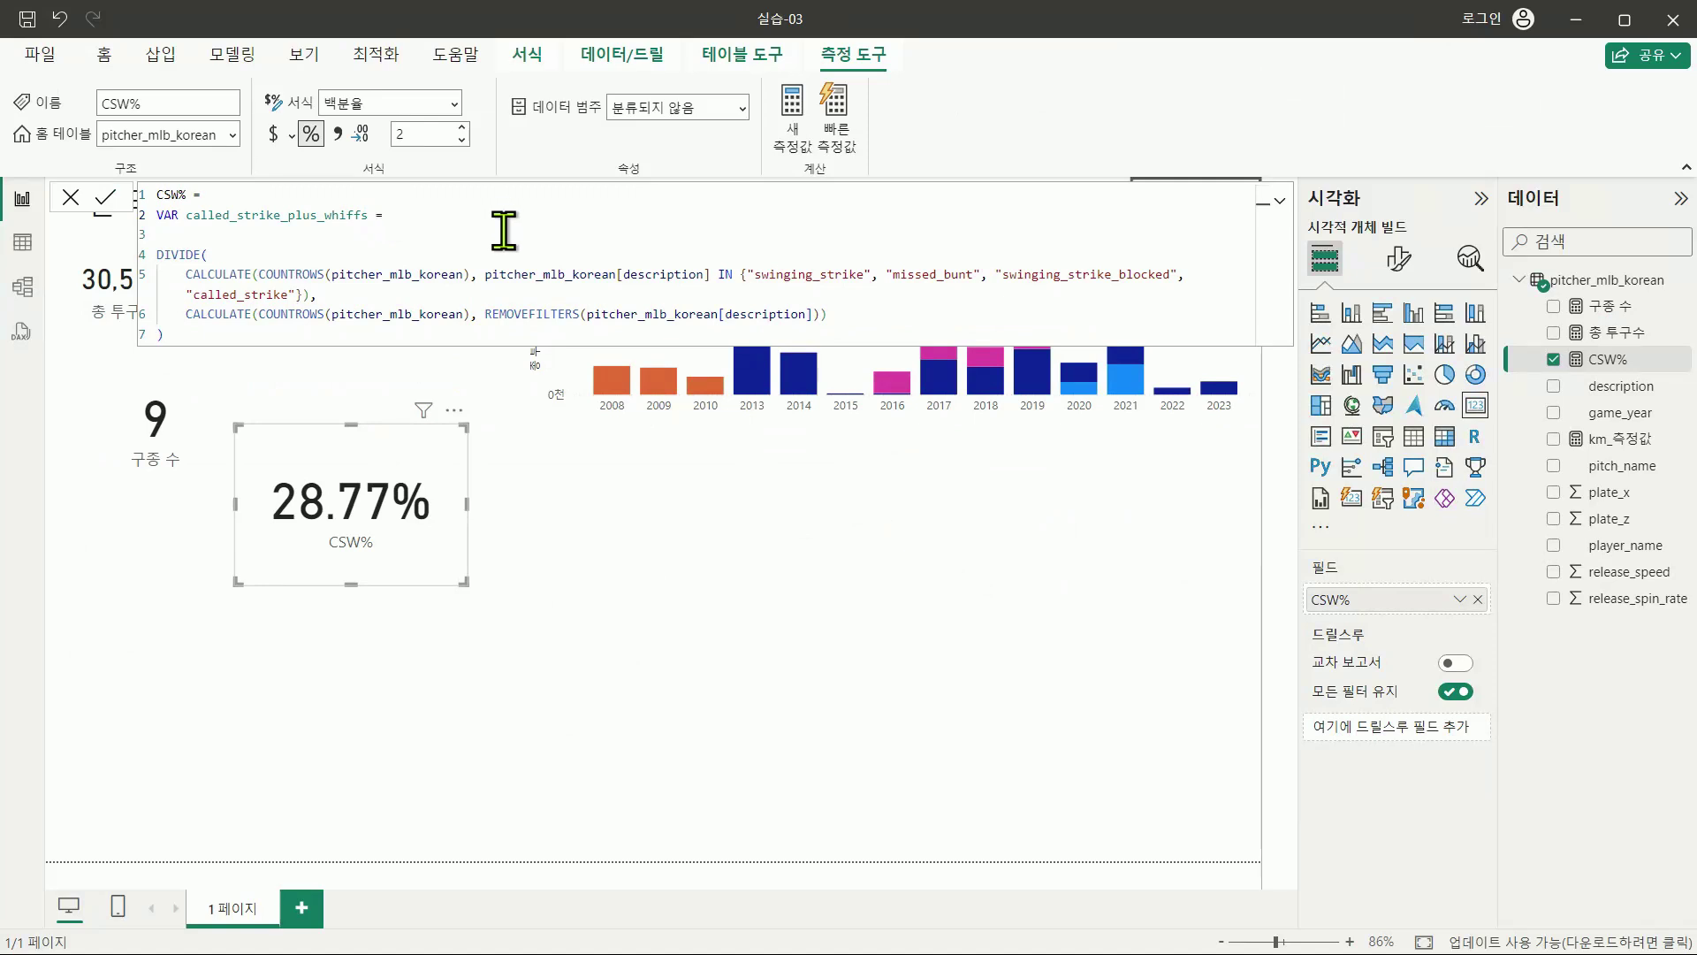
Step: Move the numerator CALCULATE expression with the description IN list out of DIVIDE and assign it to the variable called_strike_plus_whiffs
left_click(395, 297)
key("shift+Home")
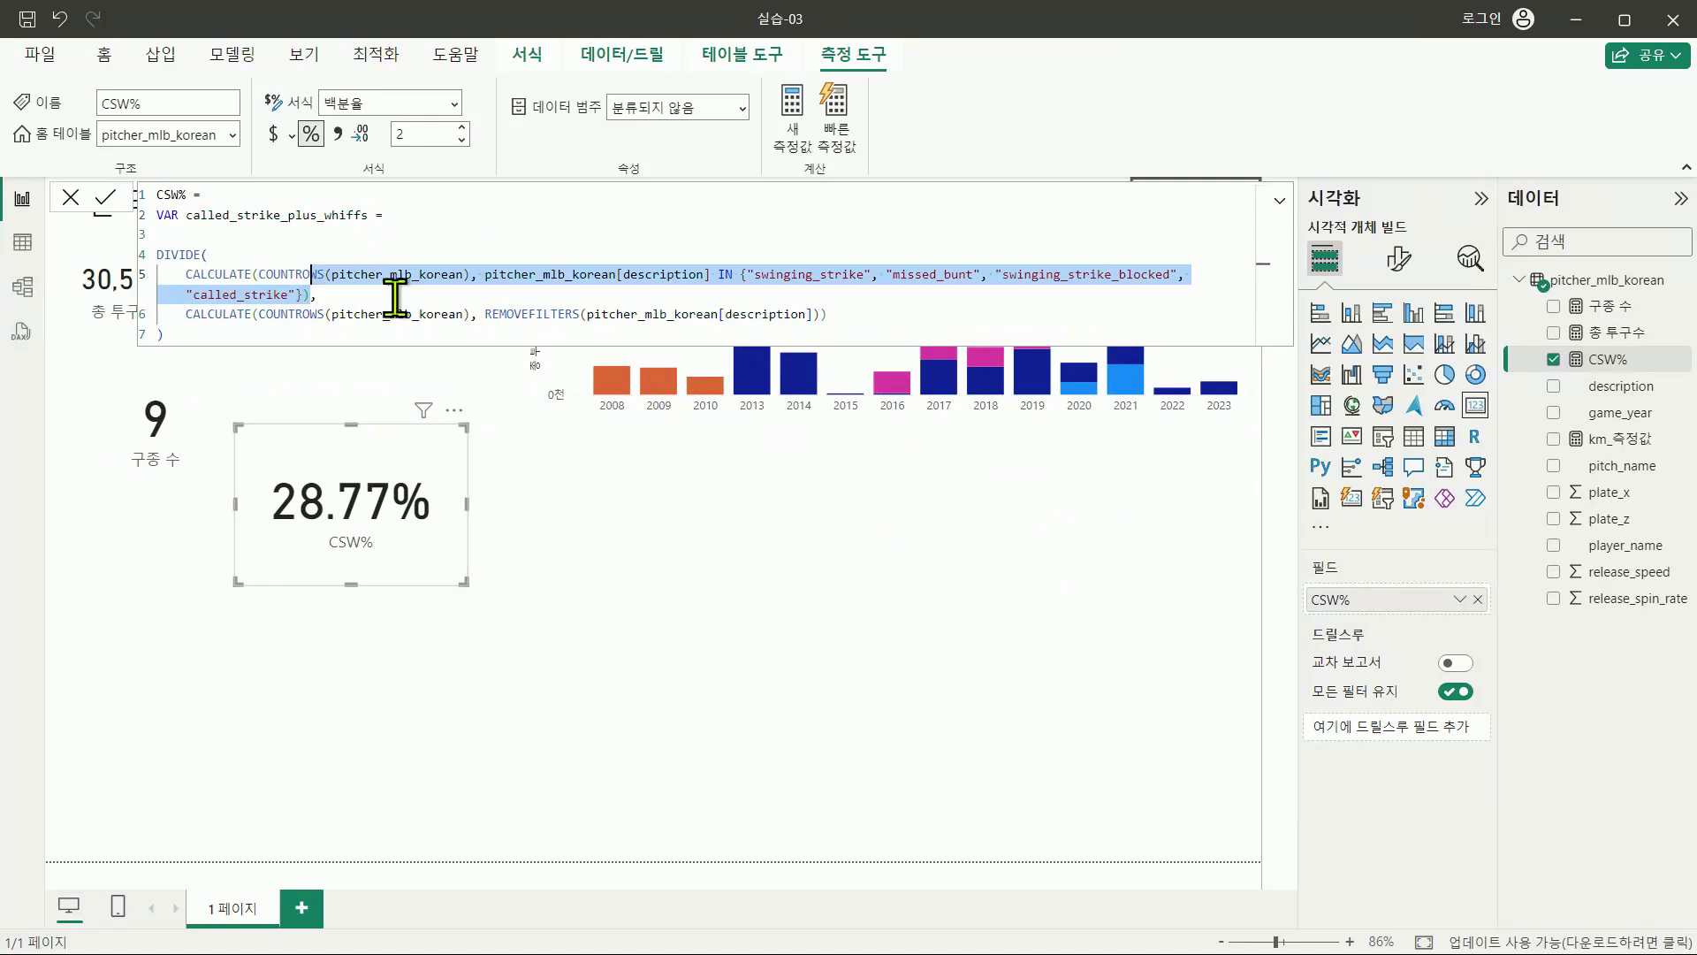
key("ctrl+x")
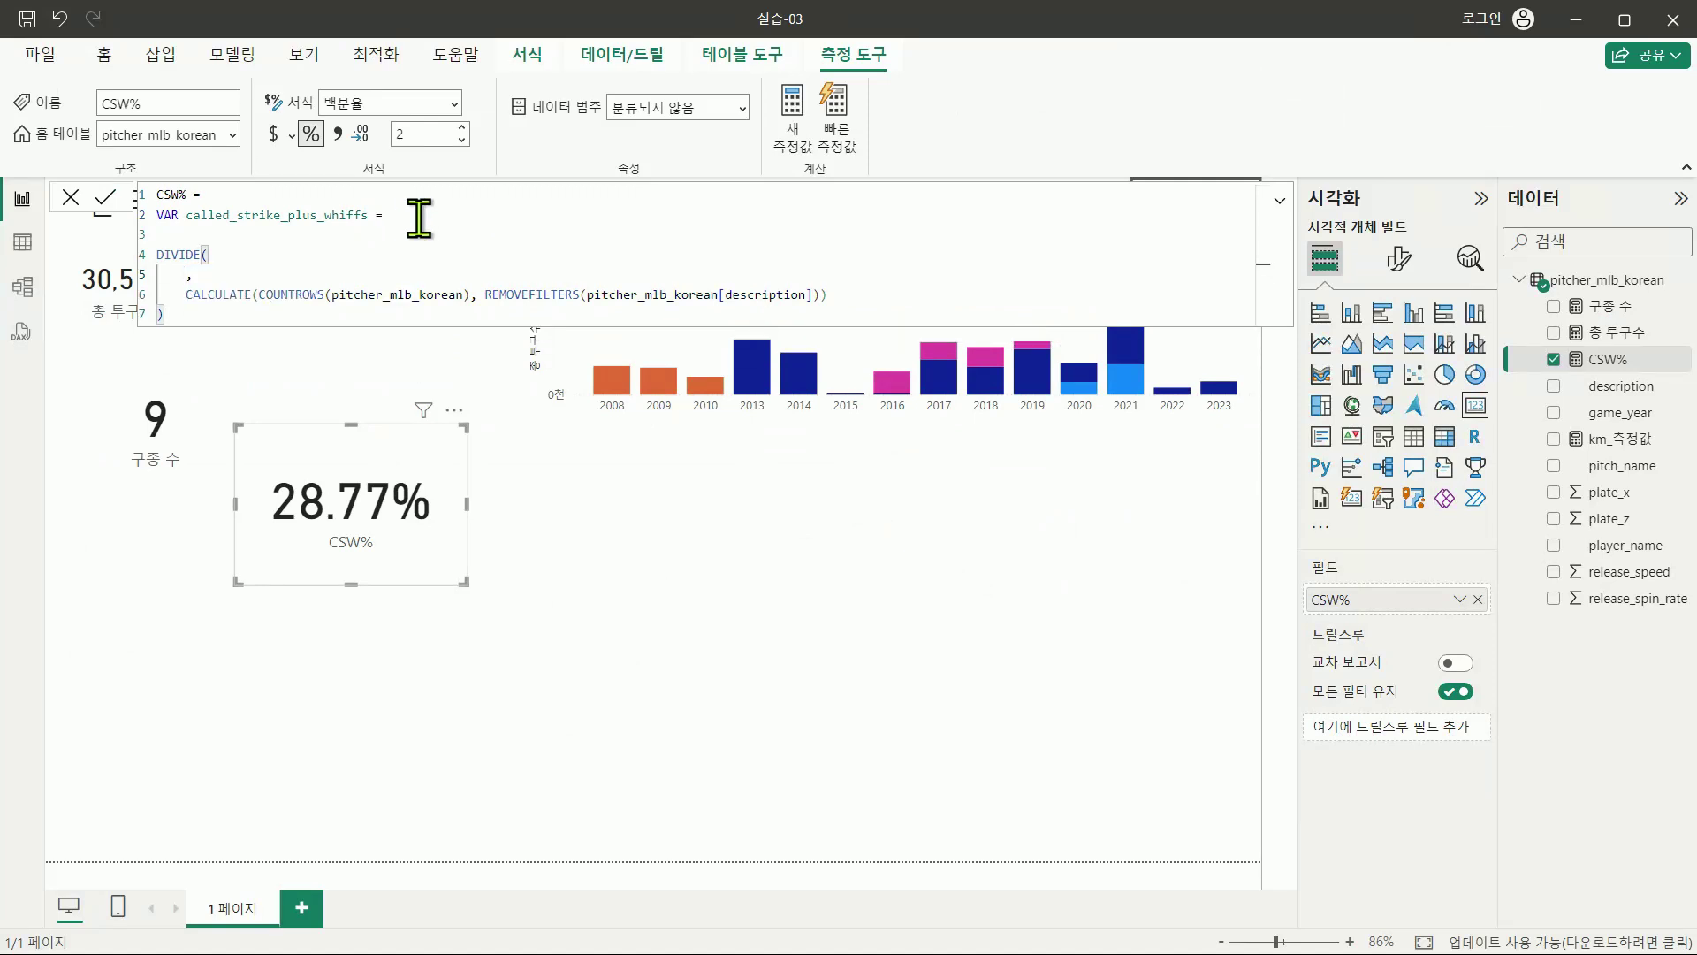
left_click(419, 218)
key("ctrl+v")
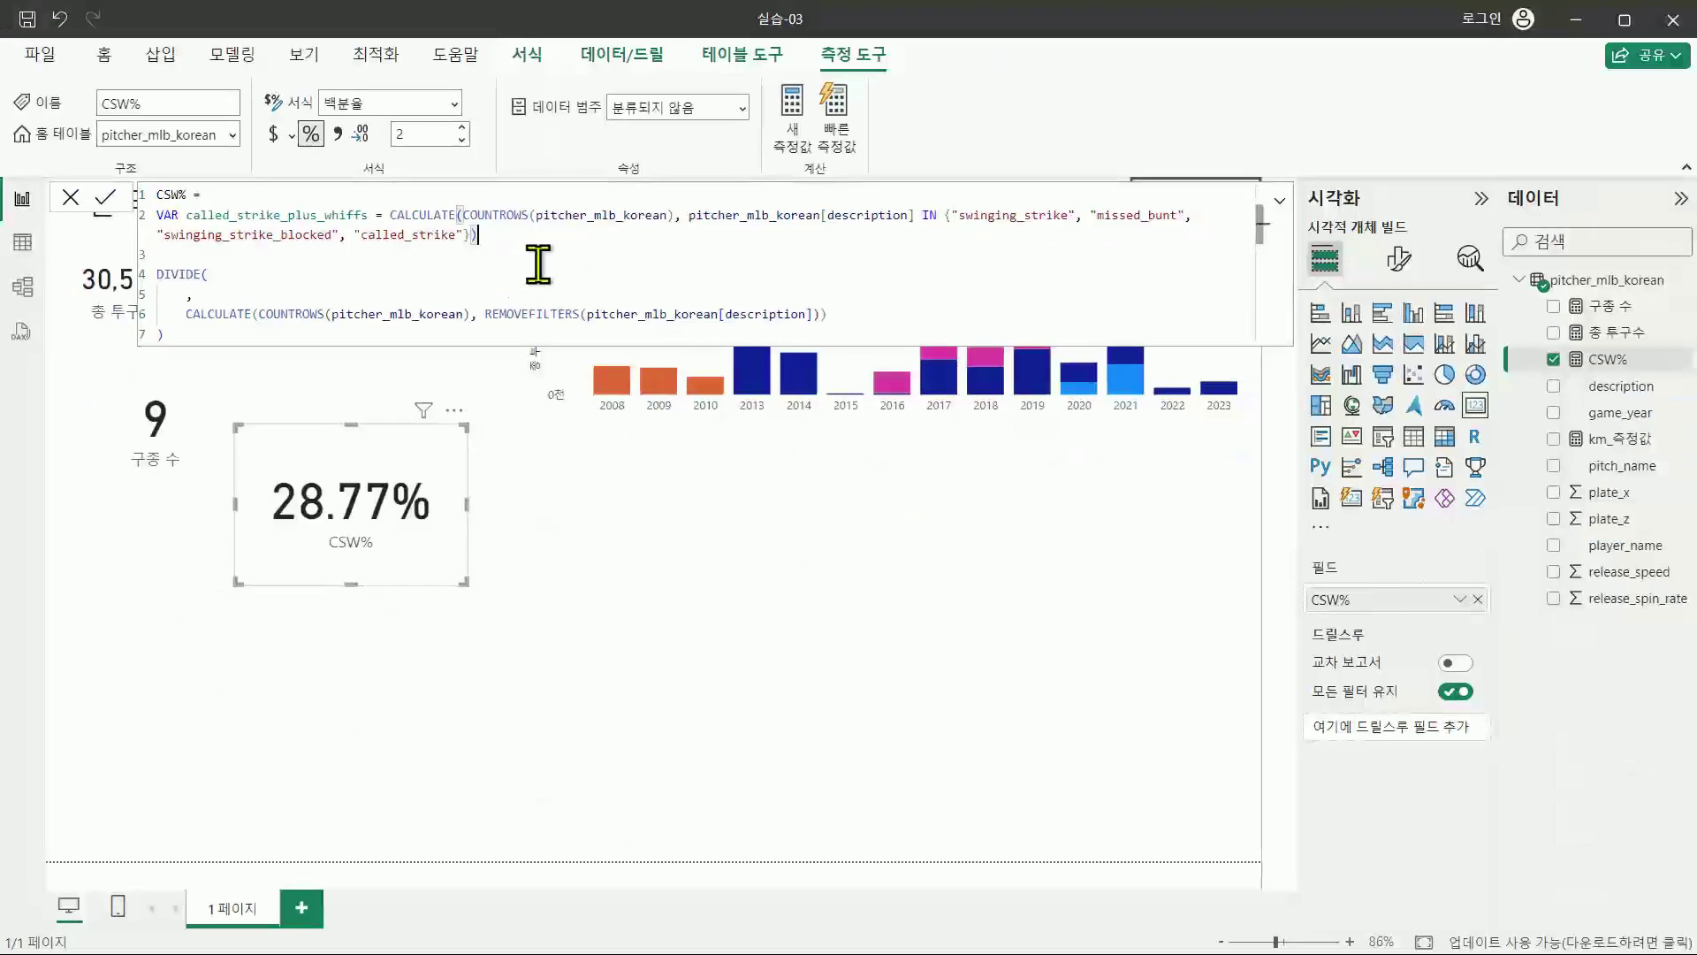
Step: Declare VAR total_pitches = on a new line and move the REMOVEFILTERS CALCULATE denominator from DIVIDE into it
key("Return")
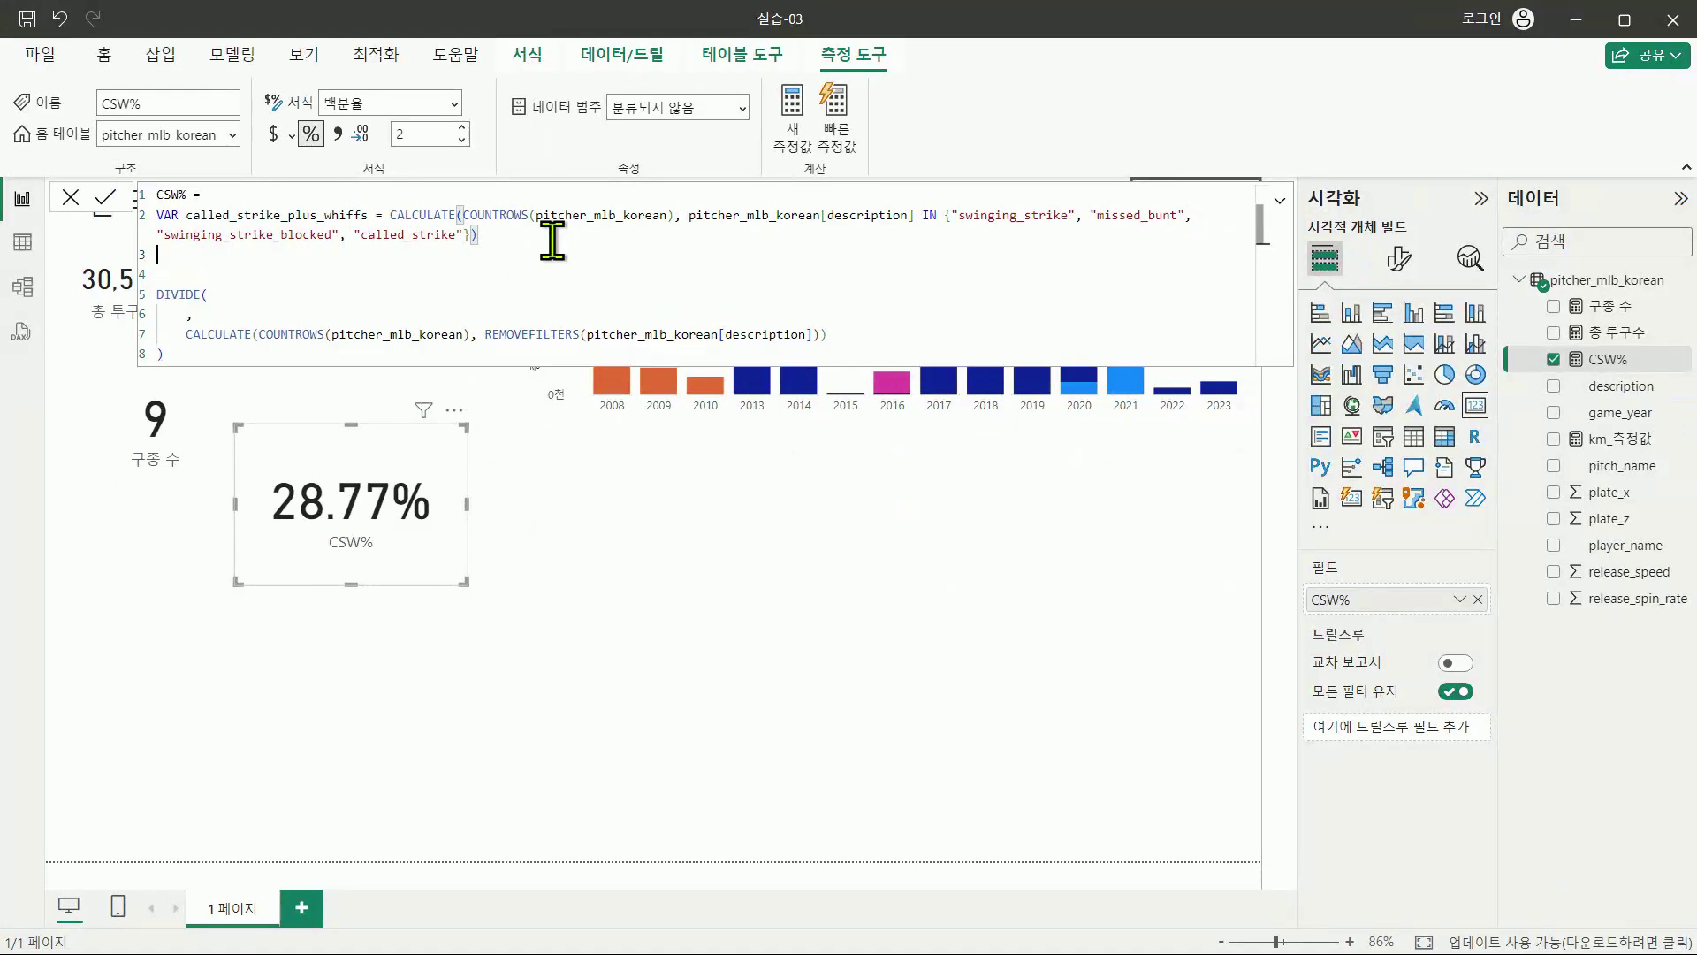
type("VAR ")
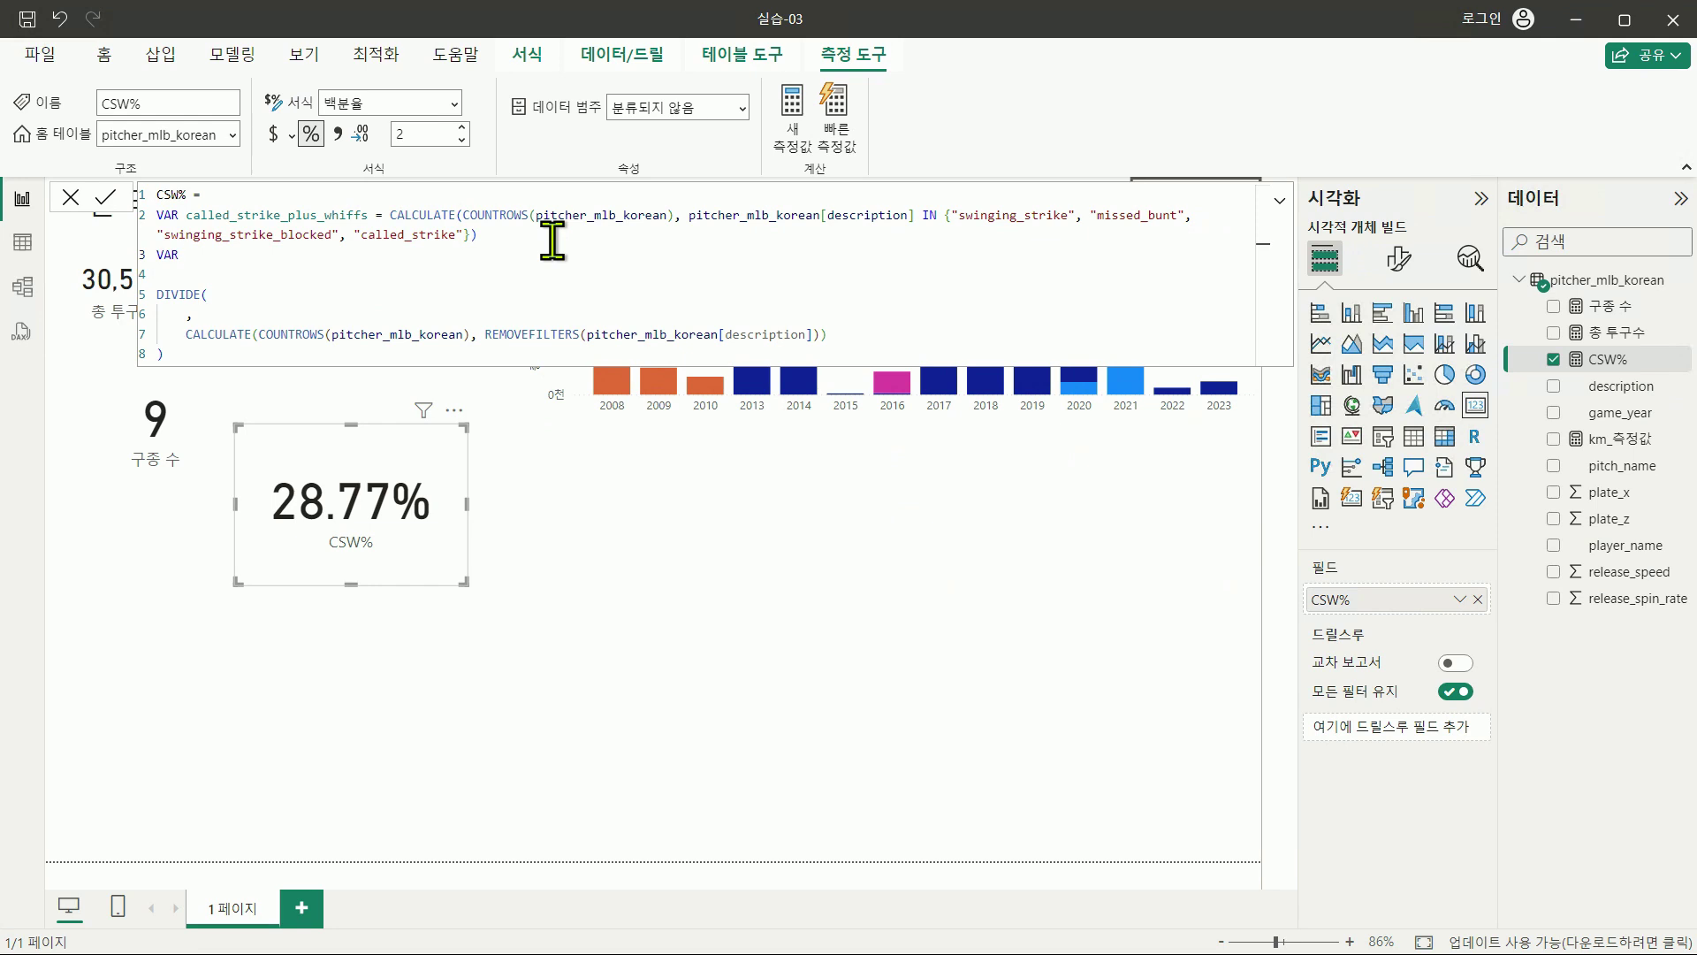
type("total_pitches =")
left_click(186, 334)
key("shift+End")
key("ctrl+x")
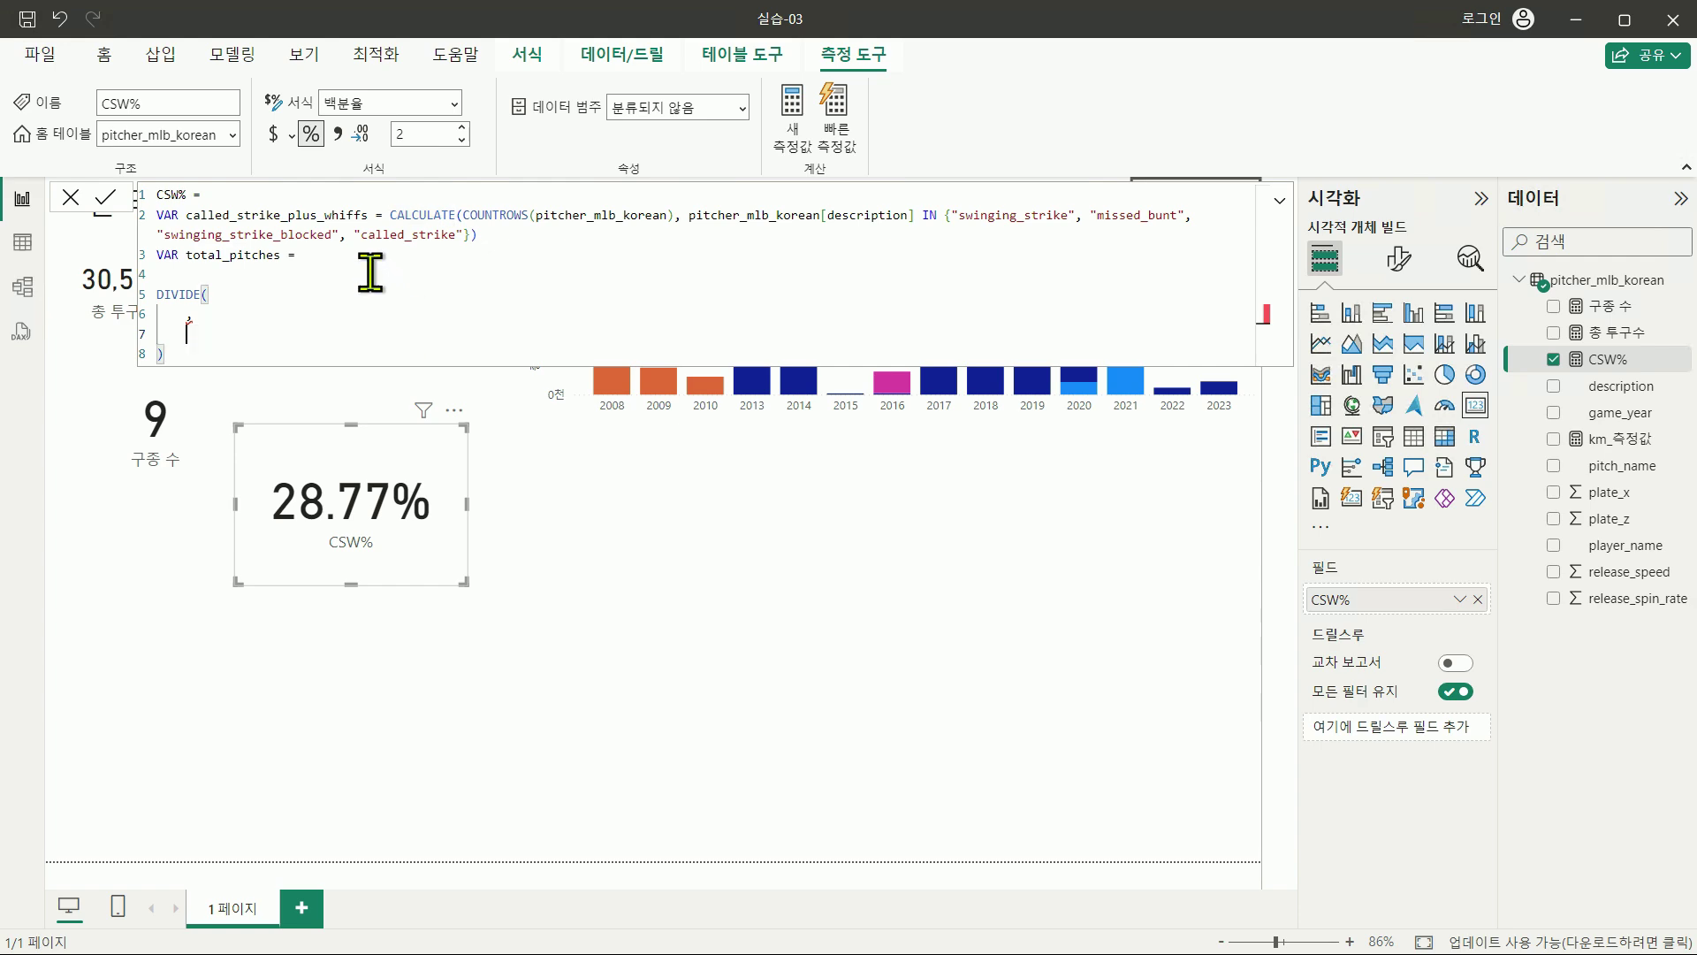
left_click(369, 261)
key("ctrl+v")
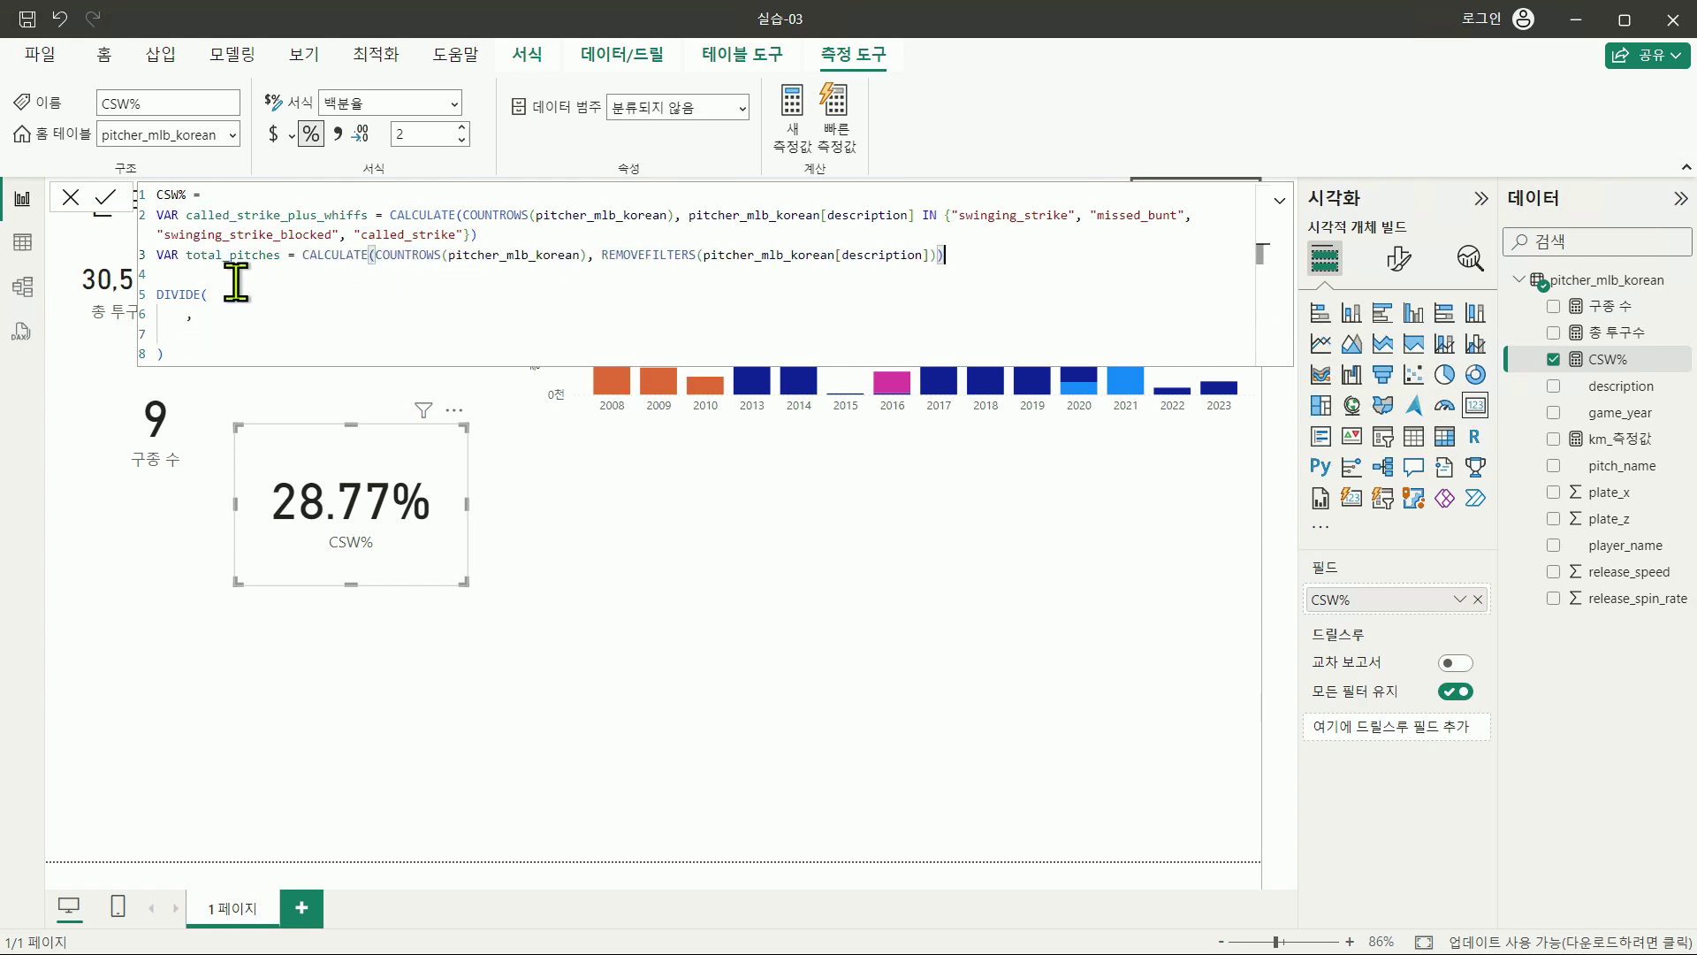
Step: Rewrite the division as DIVIDE(called_strike_plus_whiffs, total_pitches) and delete the leftover comma and closing parenthesis below it
left_click_drag(150, 283, 1577, 301)
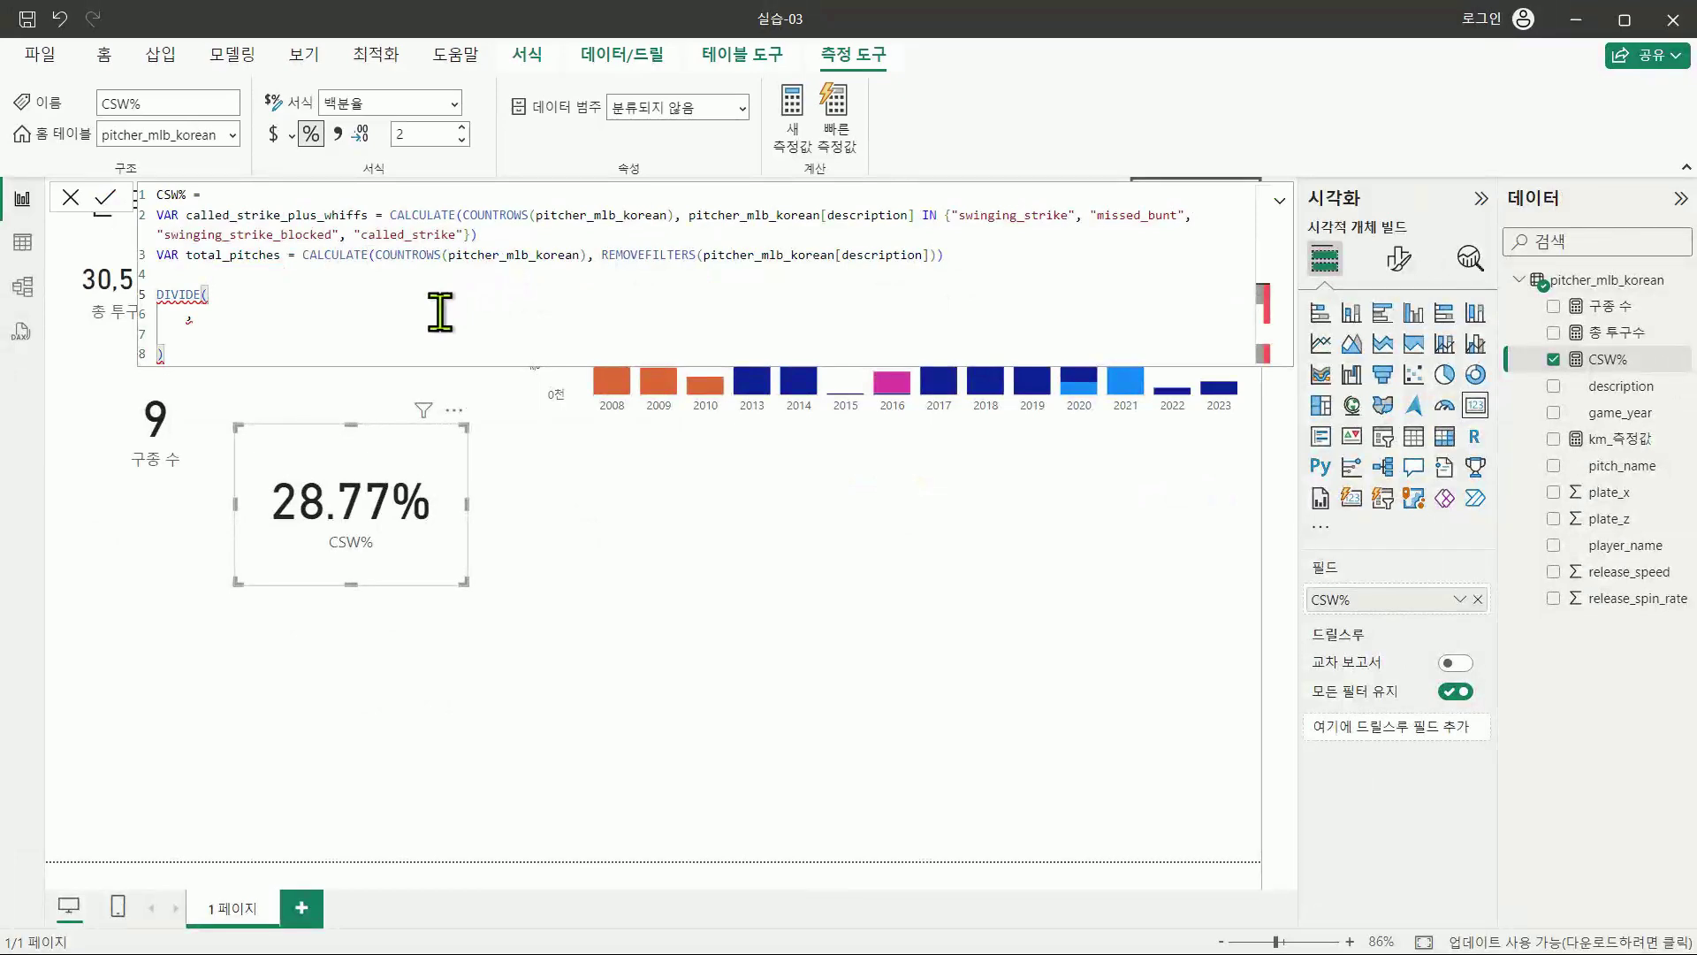
type("called_")
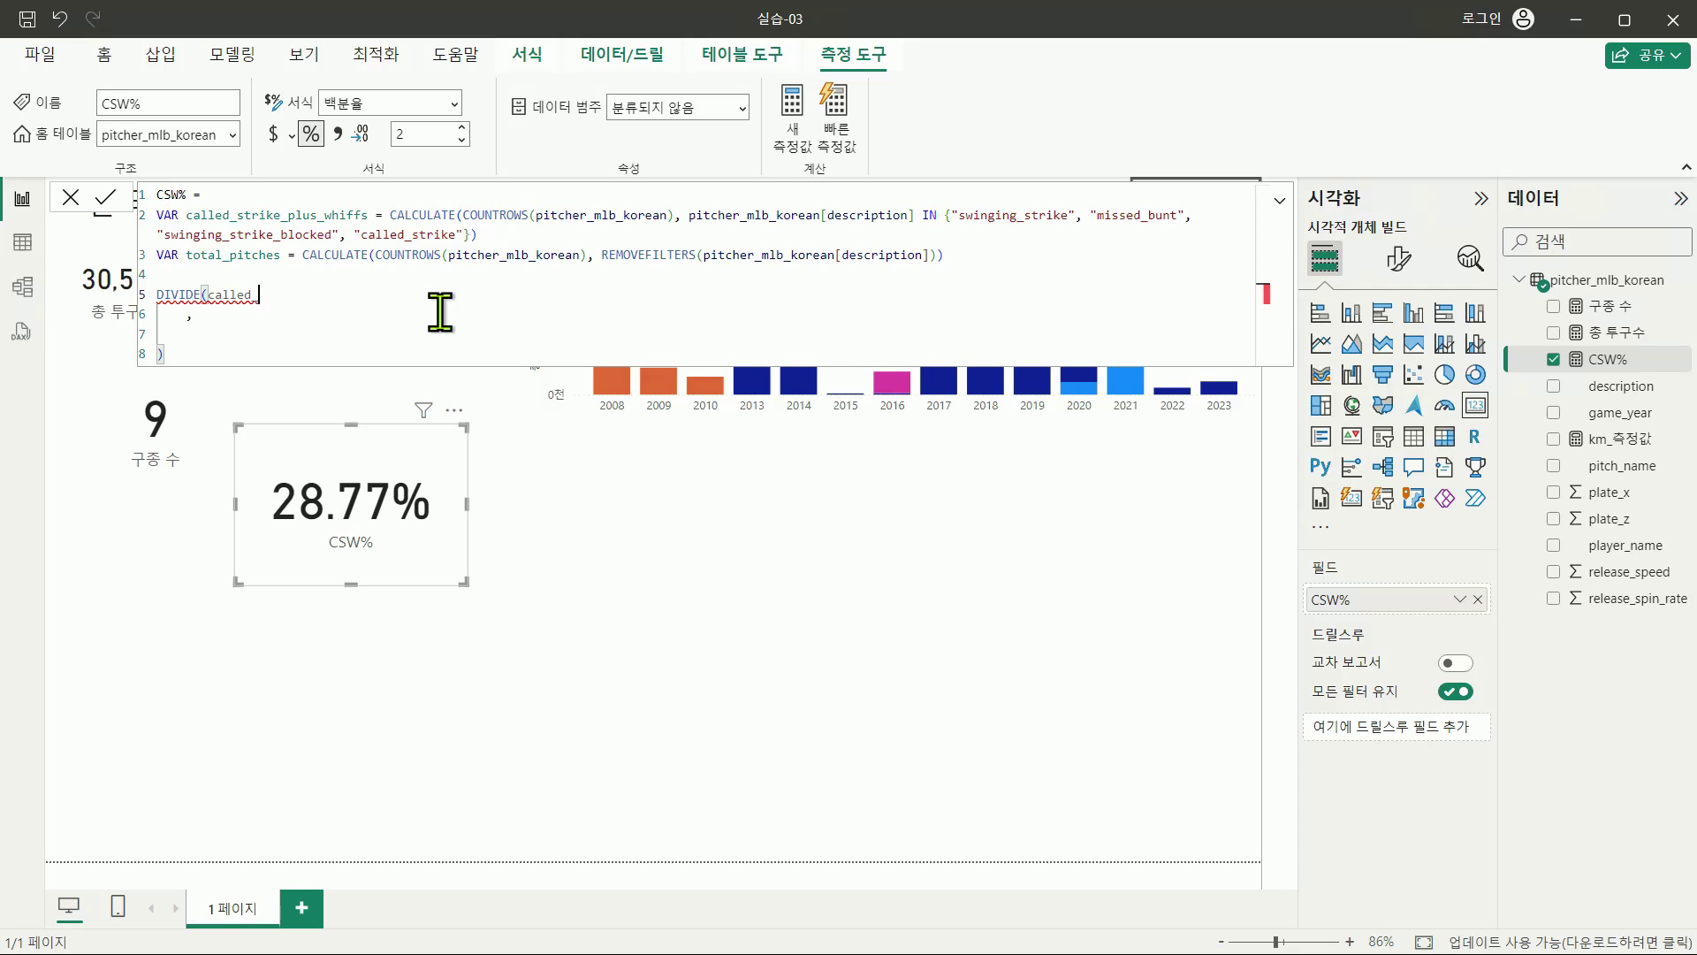
type("strike_plu")
type("s_wi")
type("hiffs")
type(", ")
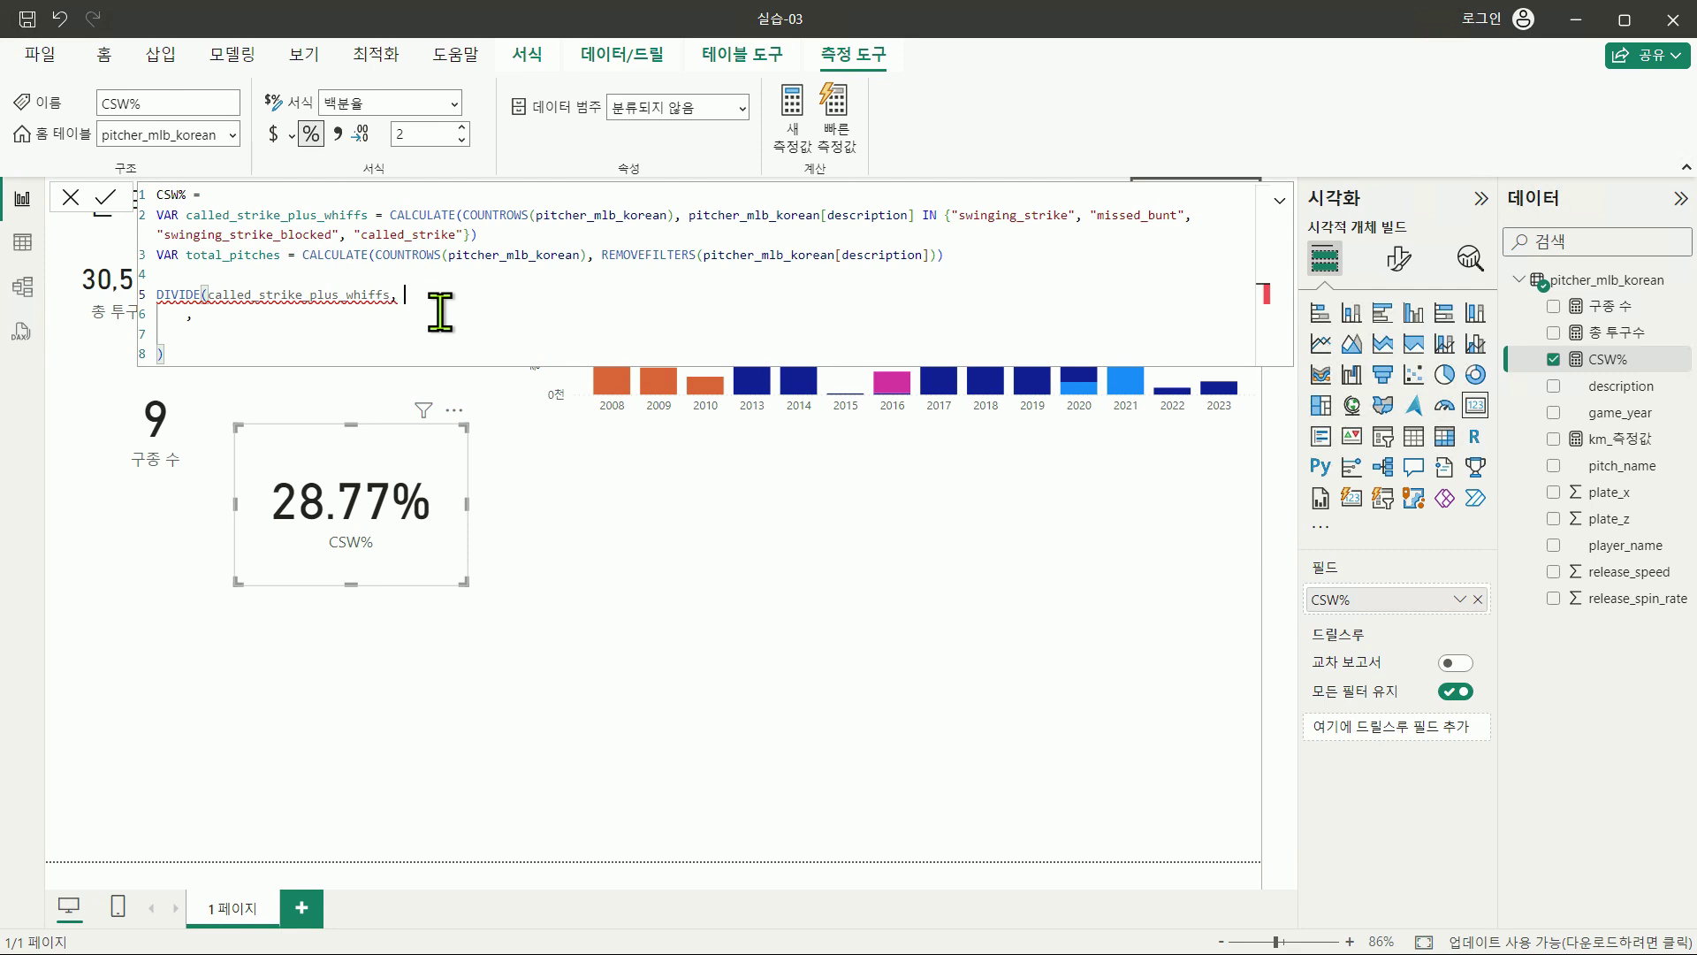
type("total_pitches)")
key("Down")
key("Delete")
key("Delete")
key("Delete")
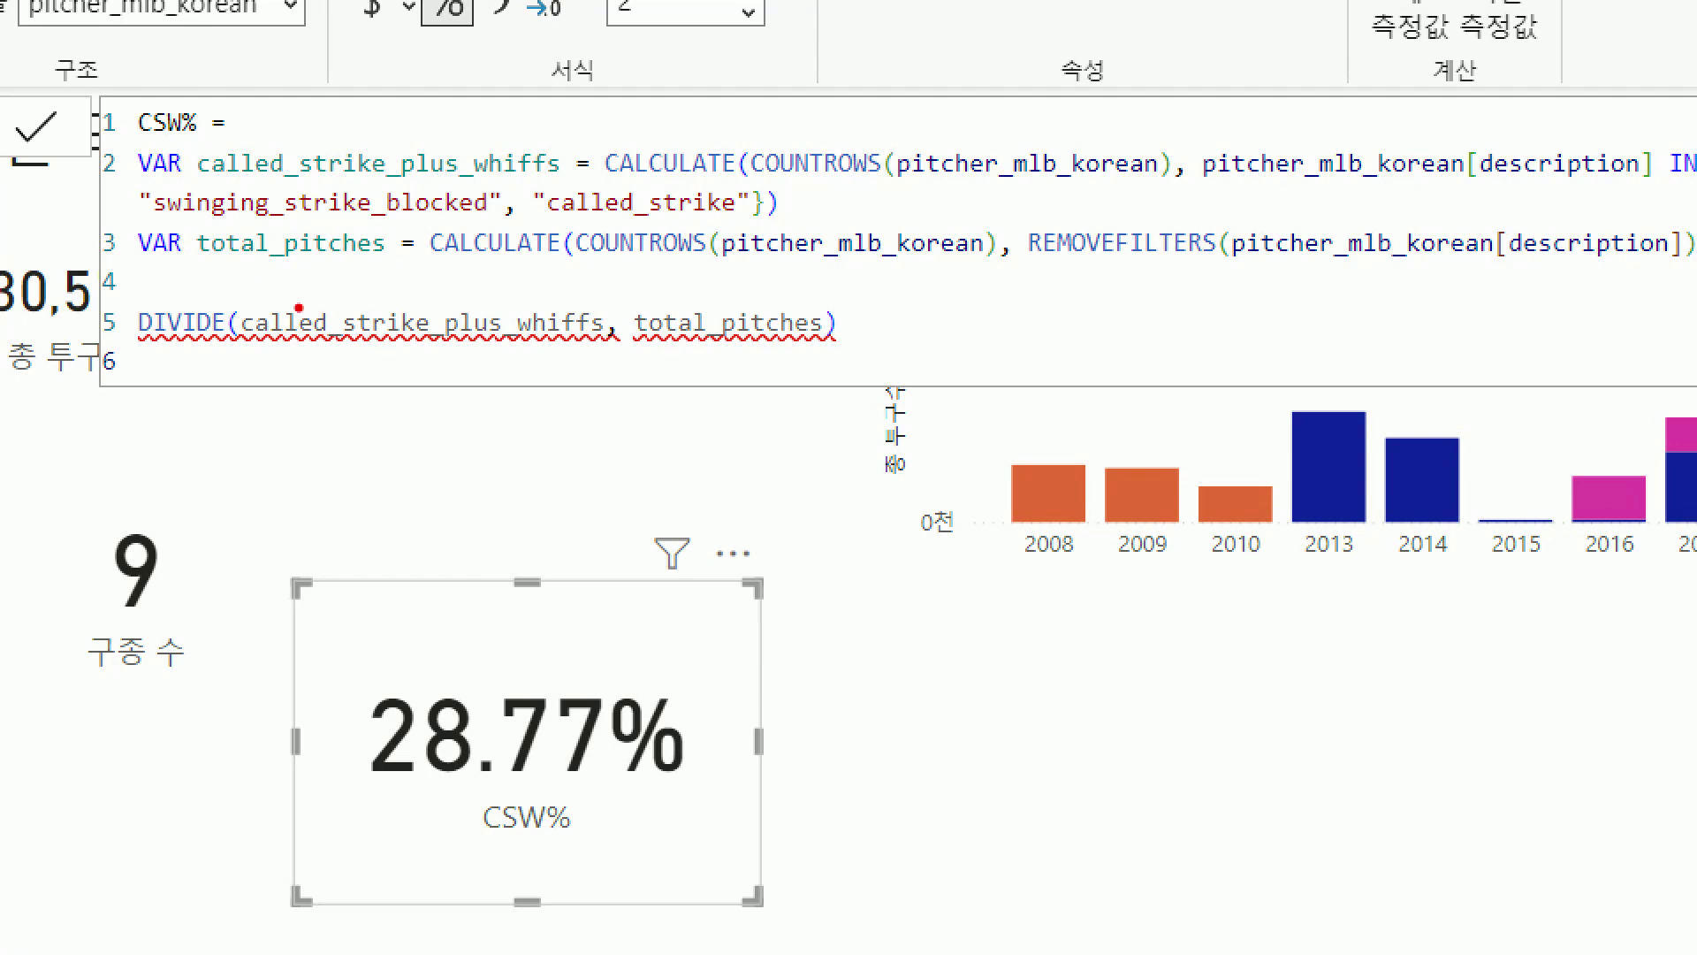
mouse_move(97, 286)
left_mouse_down()
mouse_move(861, 361)
mouse_move(895, 382)
left_mouse_up()
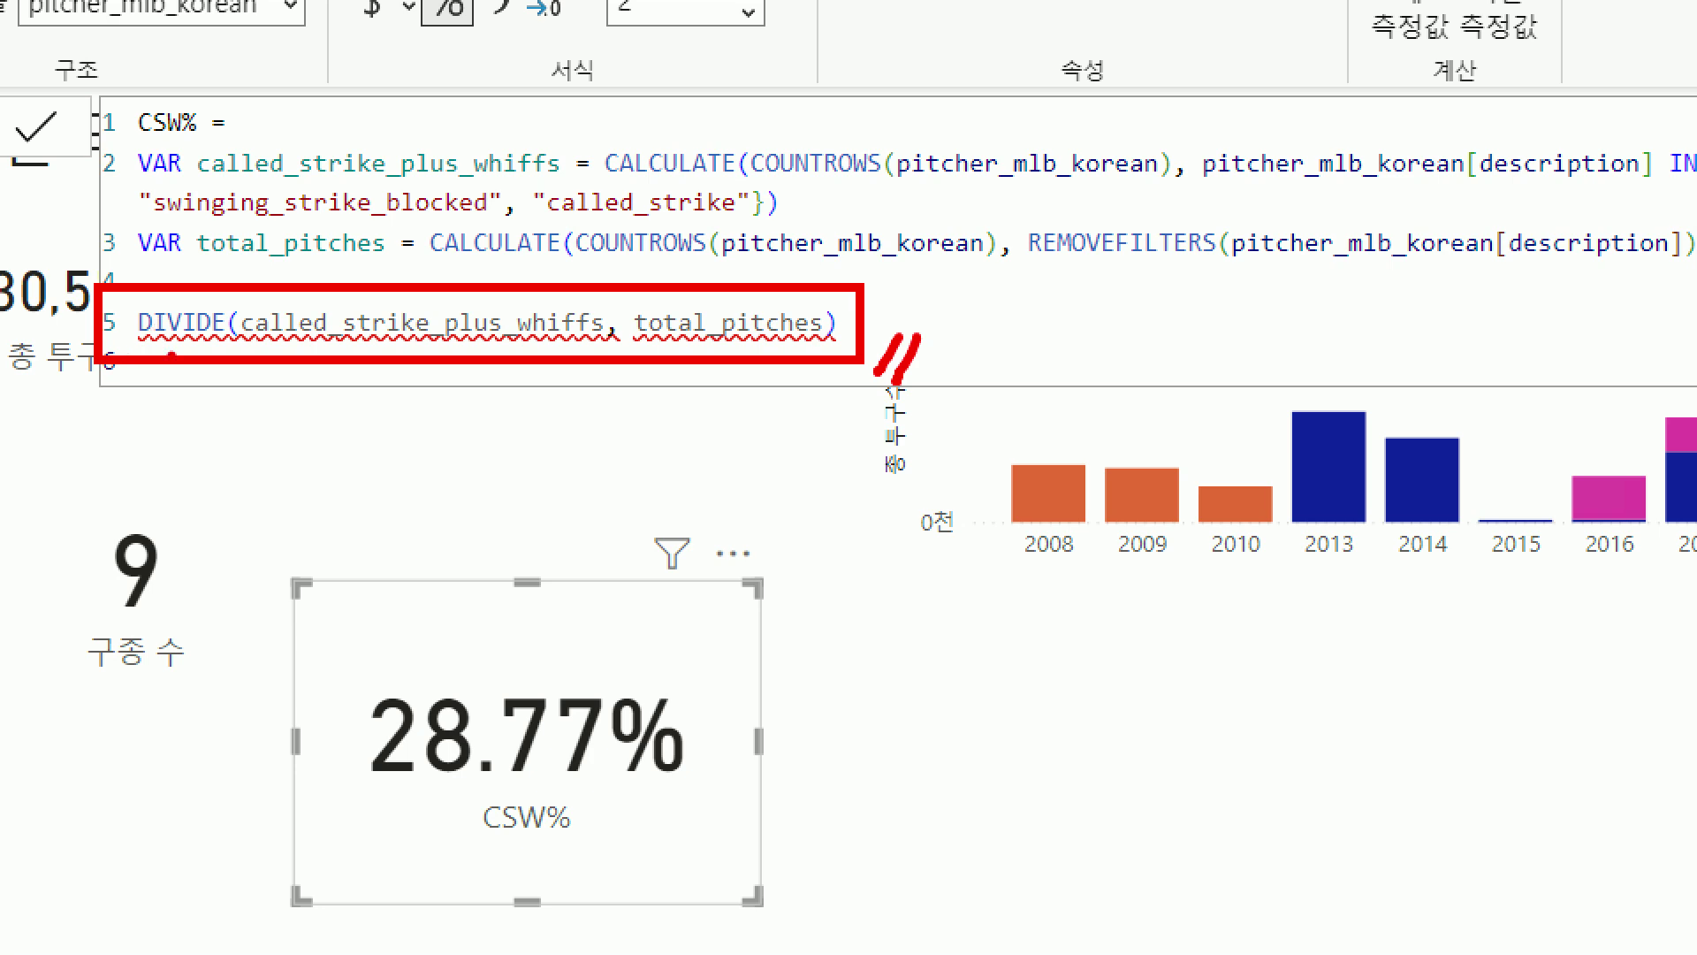
left_click_drag(108, 85, 198, 141)
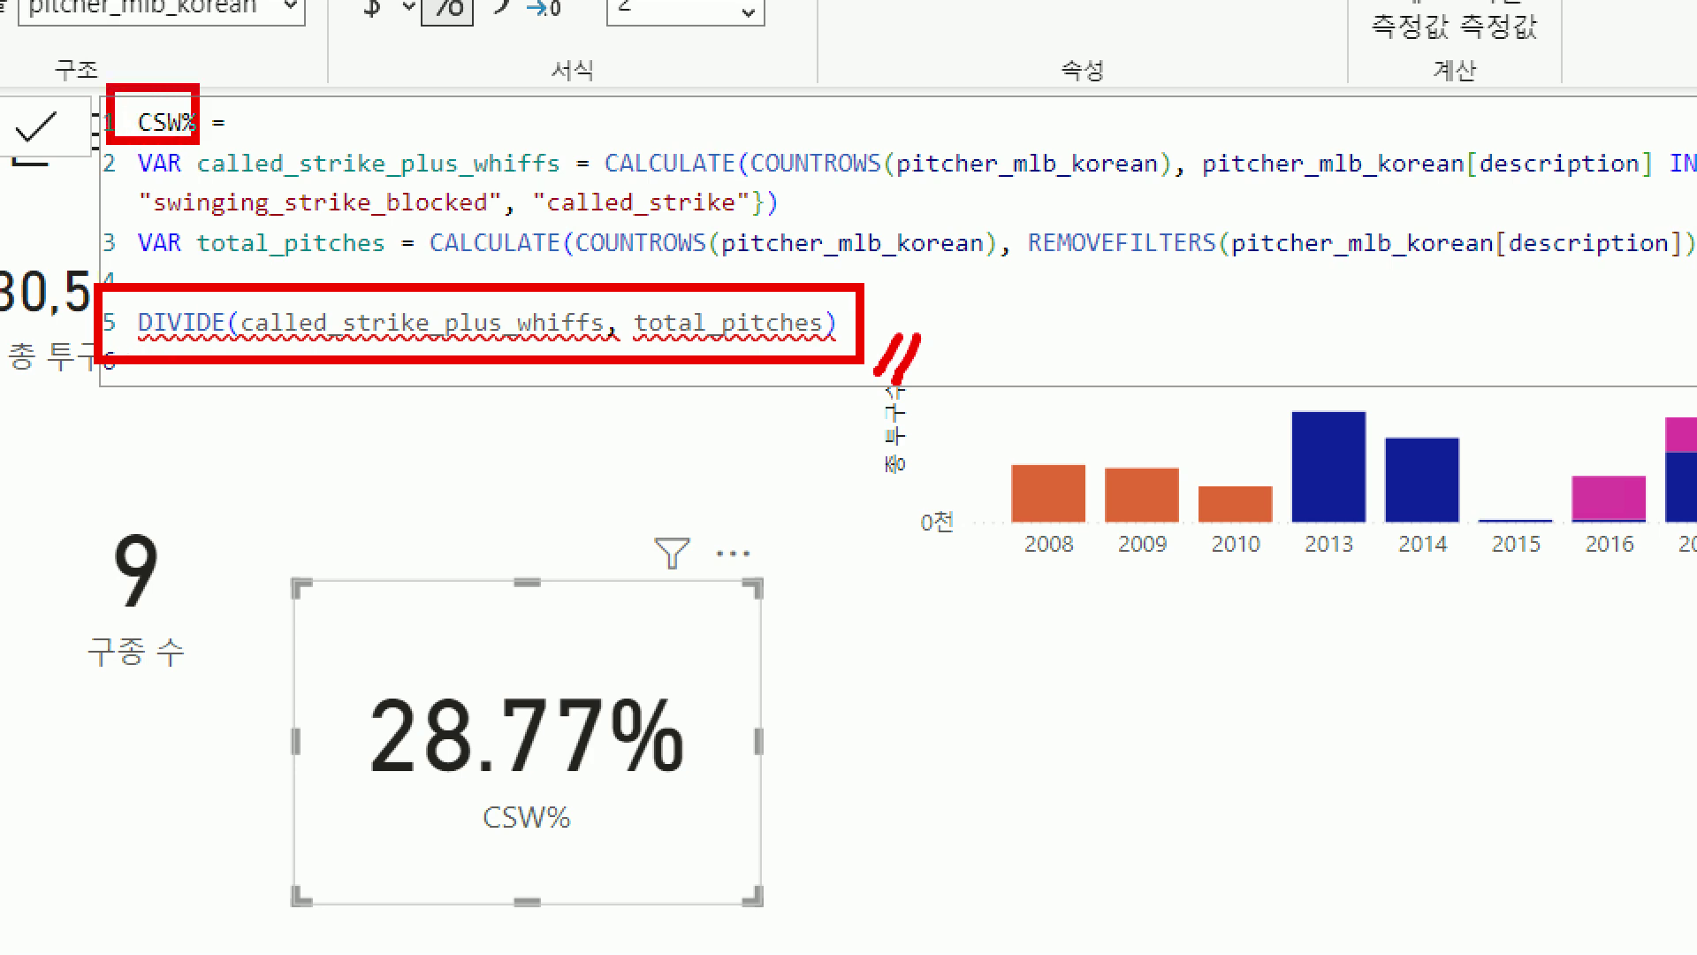
left_click_drag(106, 84, 207, 140)
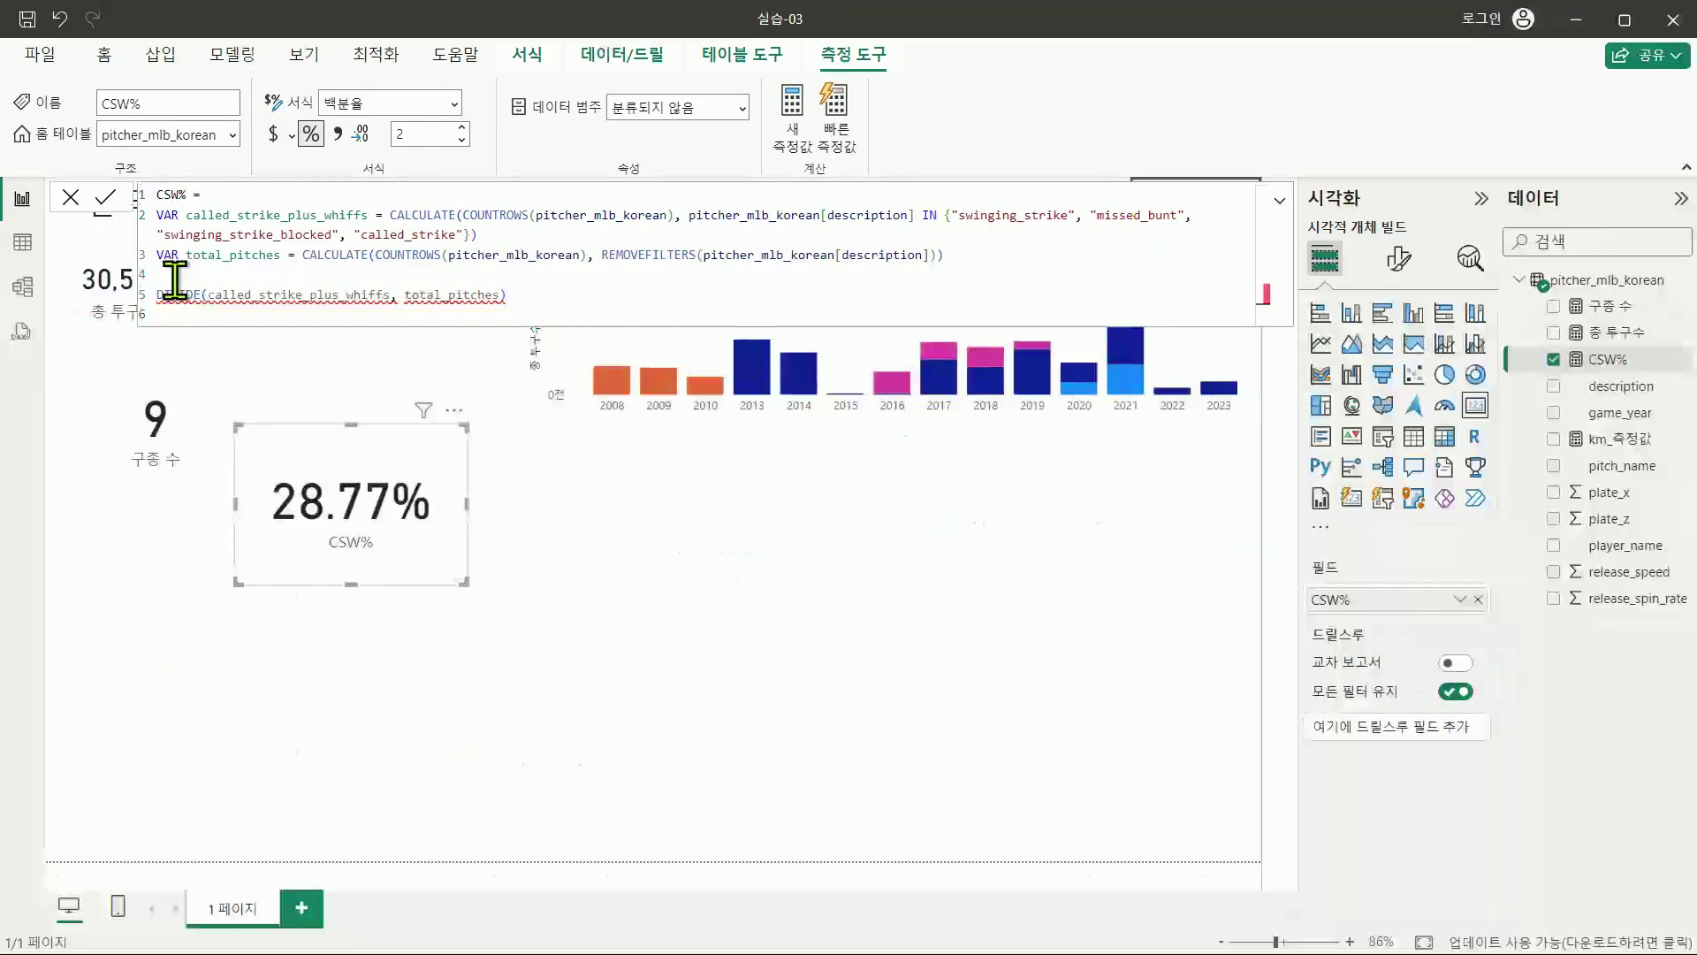
Step: Add RETURN on its own line above DIVIDE and indent the DIVIDE line beneath it
key("Return")
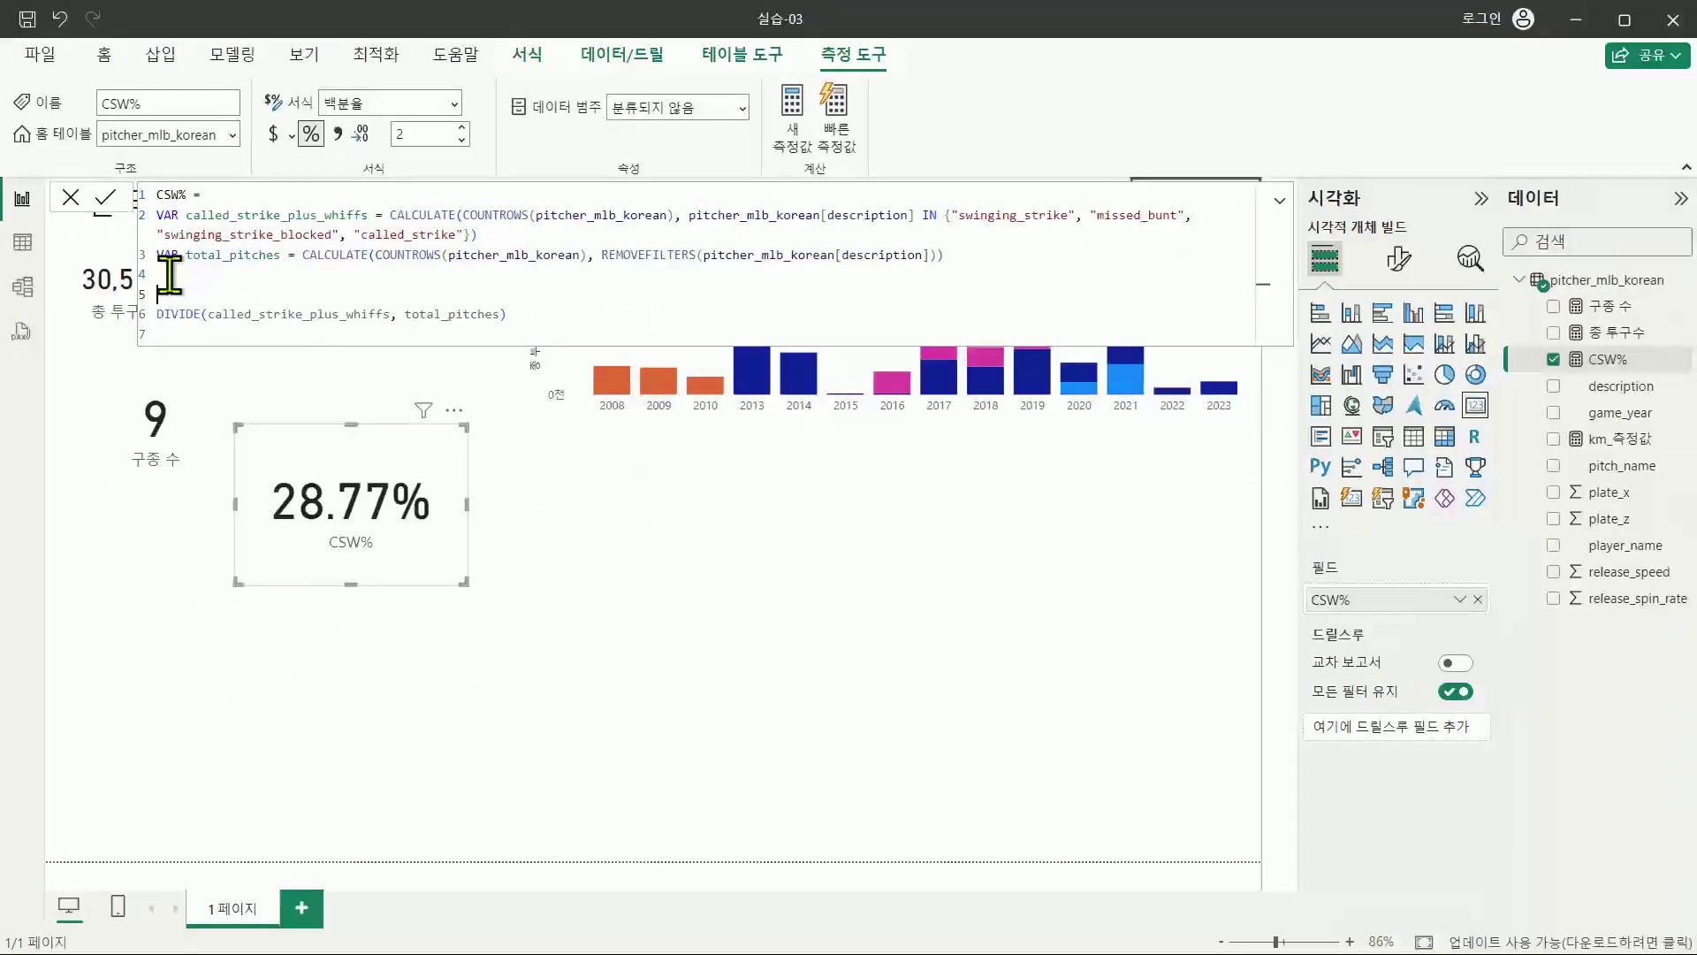
type("RETURN")
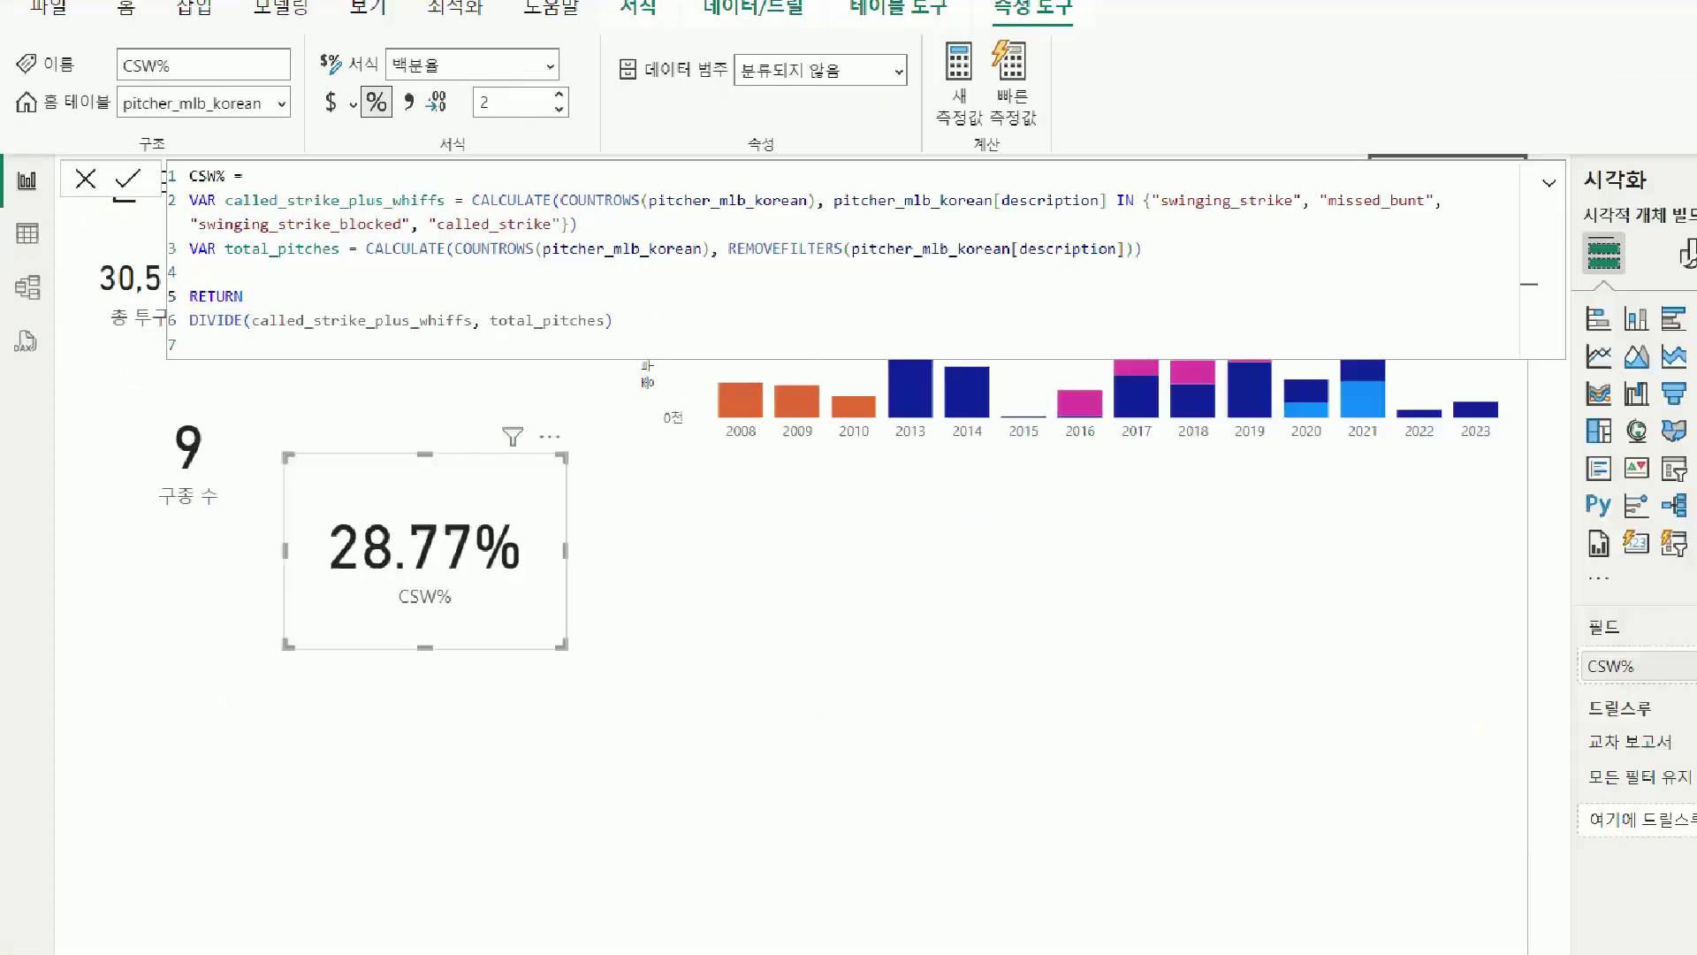
left_click_drag(248, 292, 304, 281)
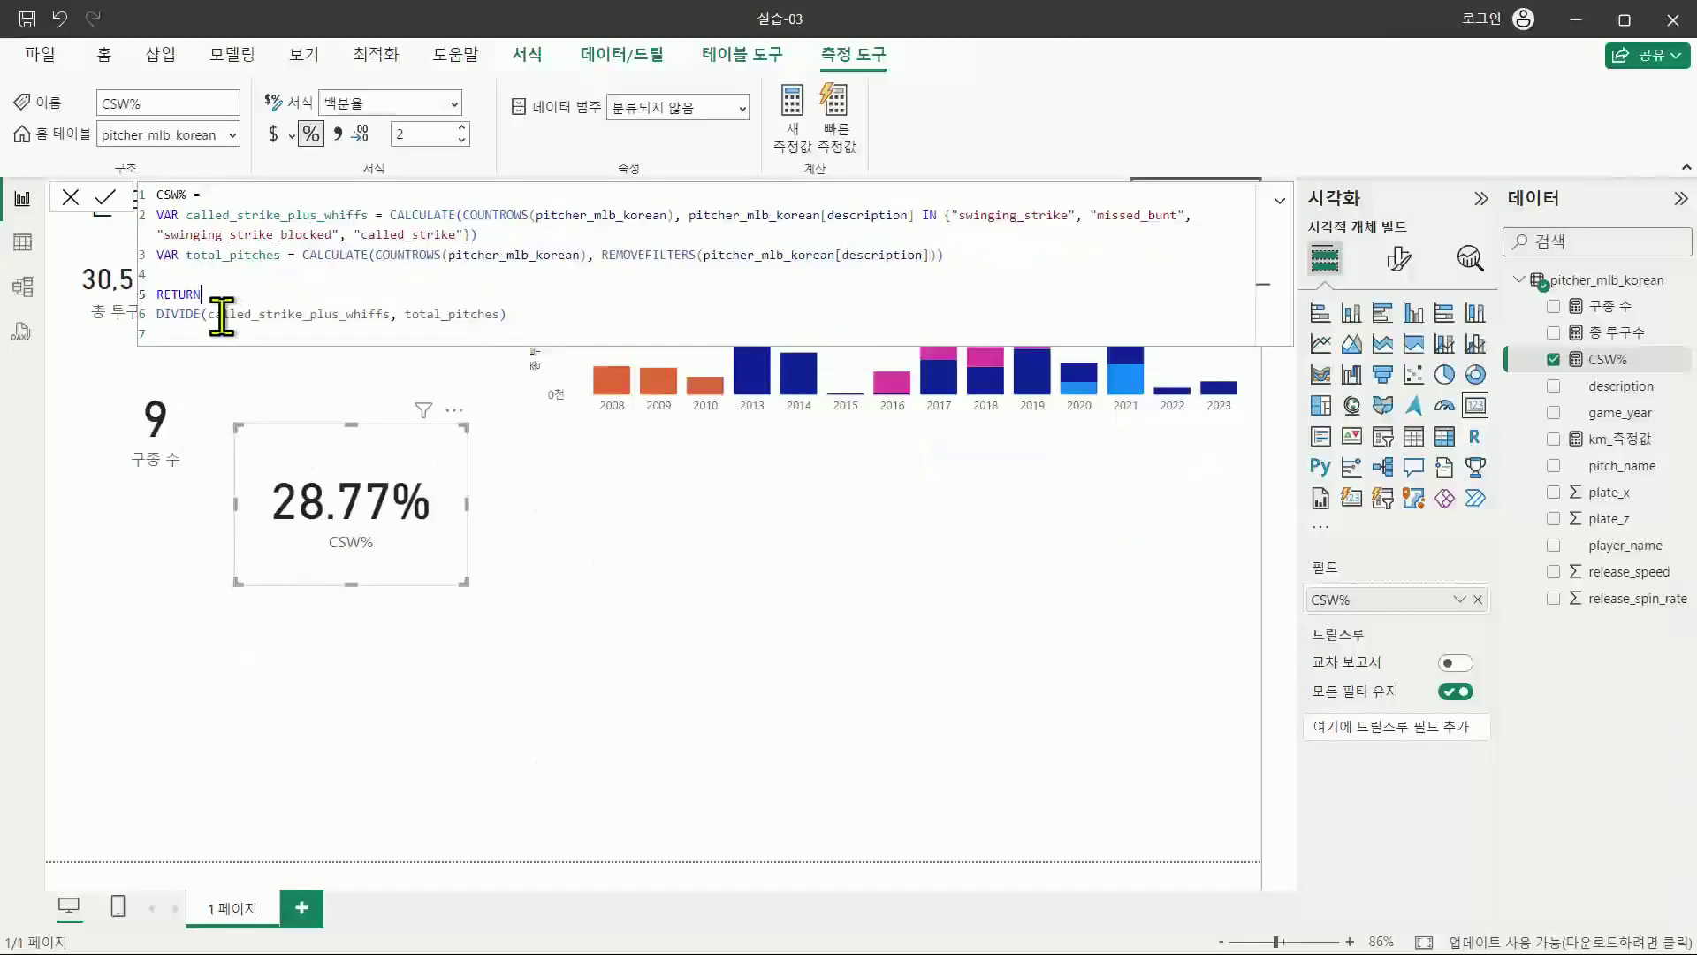
left_click(380, 347)
key("Home")
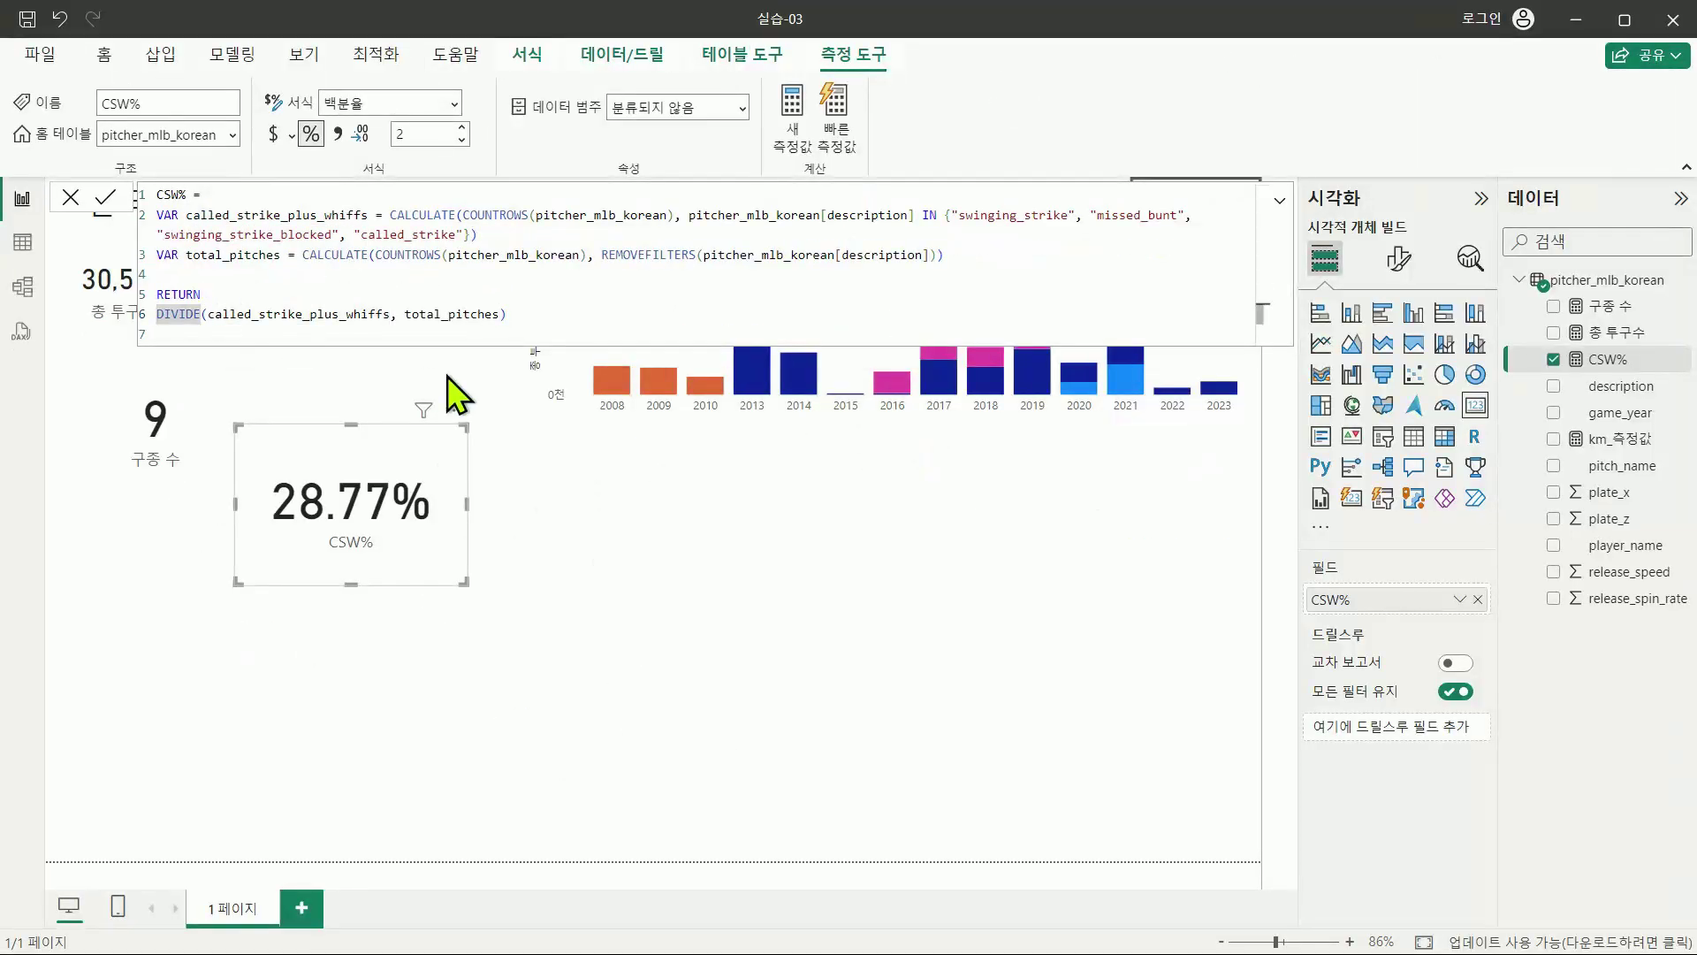
key("Tab")
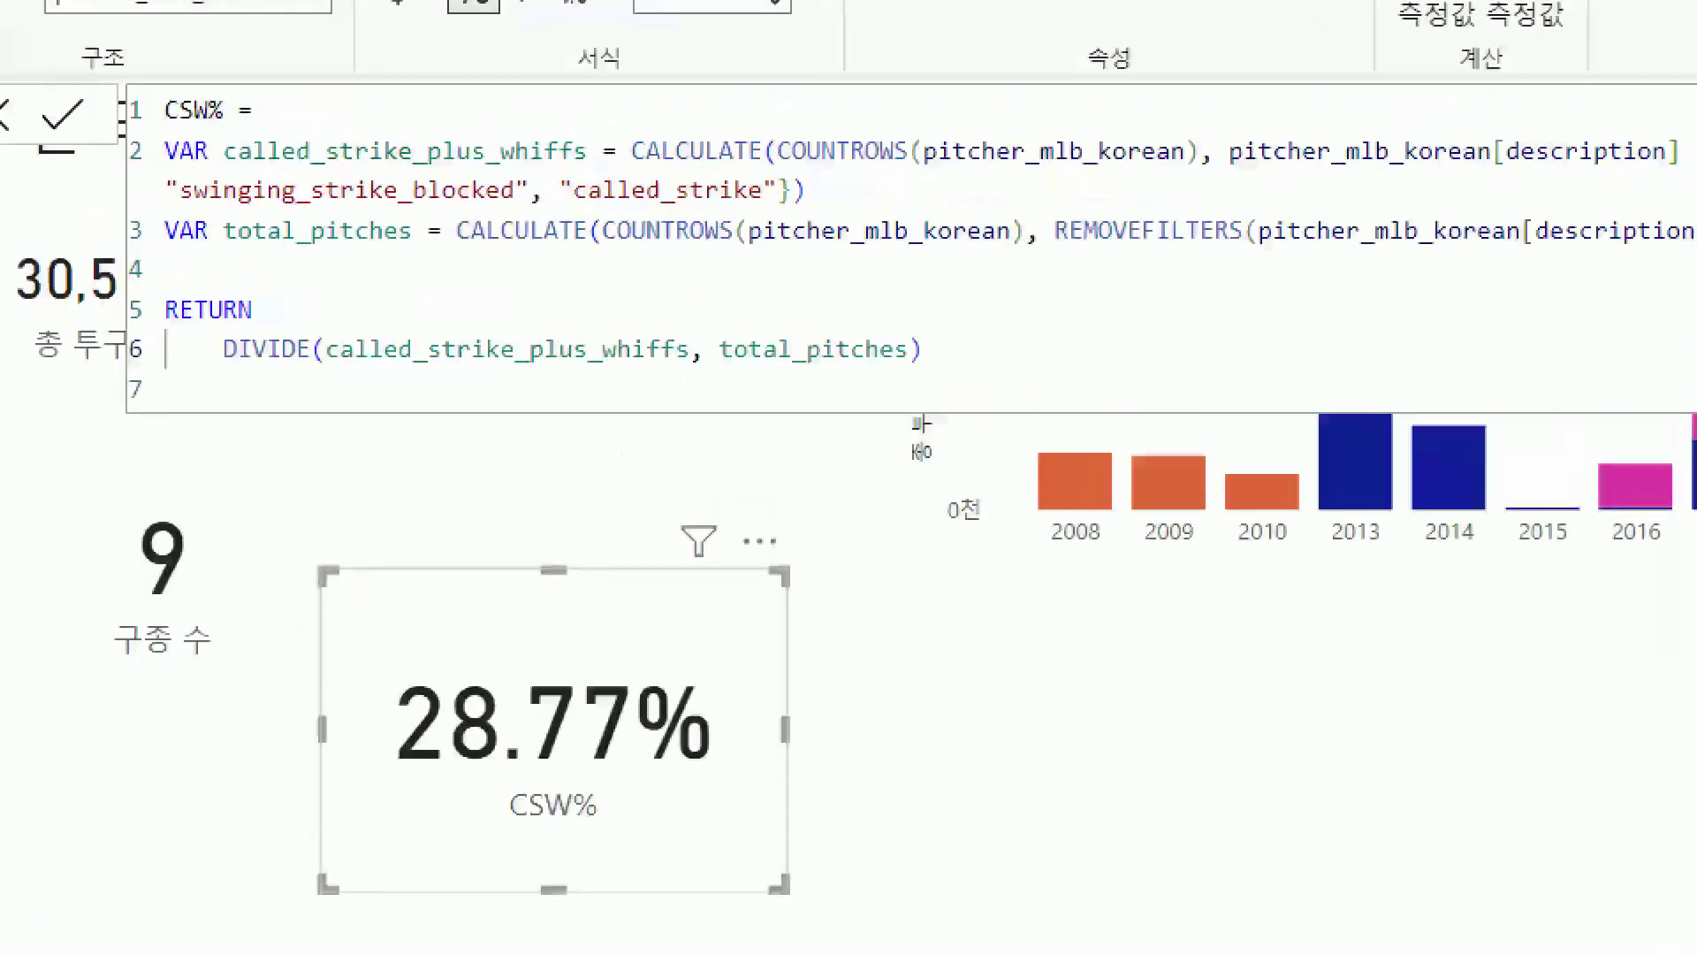
mouse_move(168, 366)
left_mouse_down()
mouse_move(216, 377)
mouse_move(190, 350)
mouse_move(252, 389)
mouse_move(394, 398)
left_mouse_up()
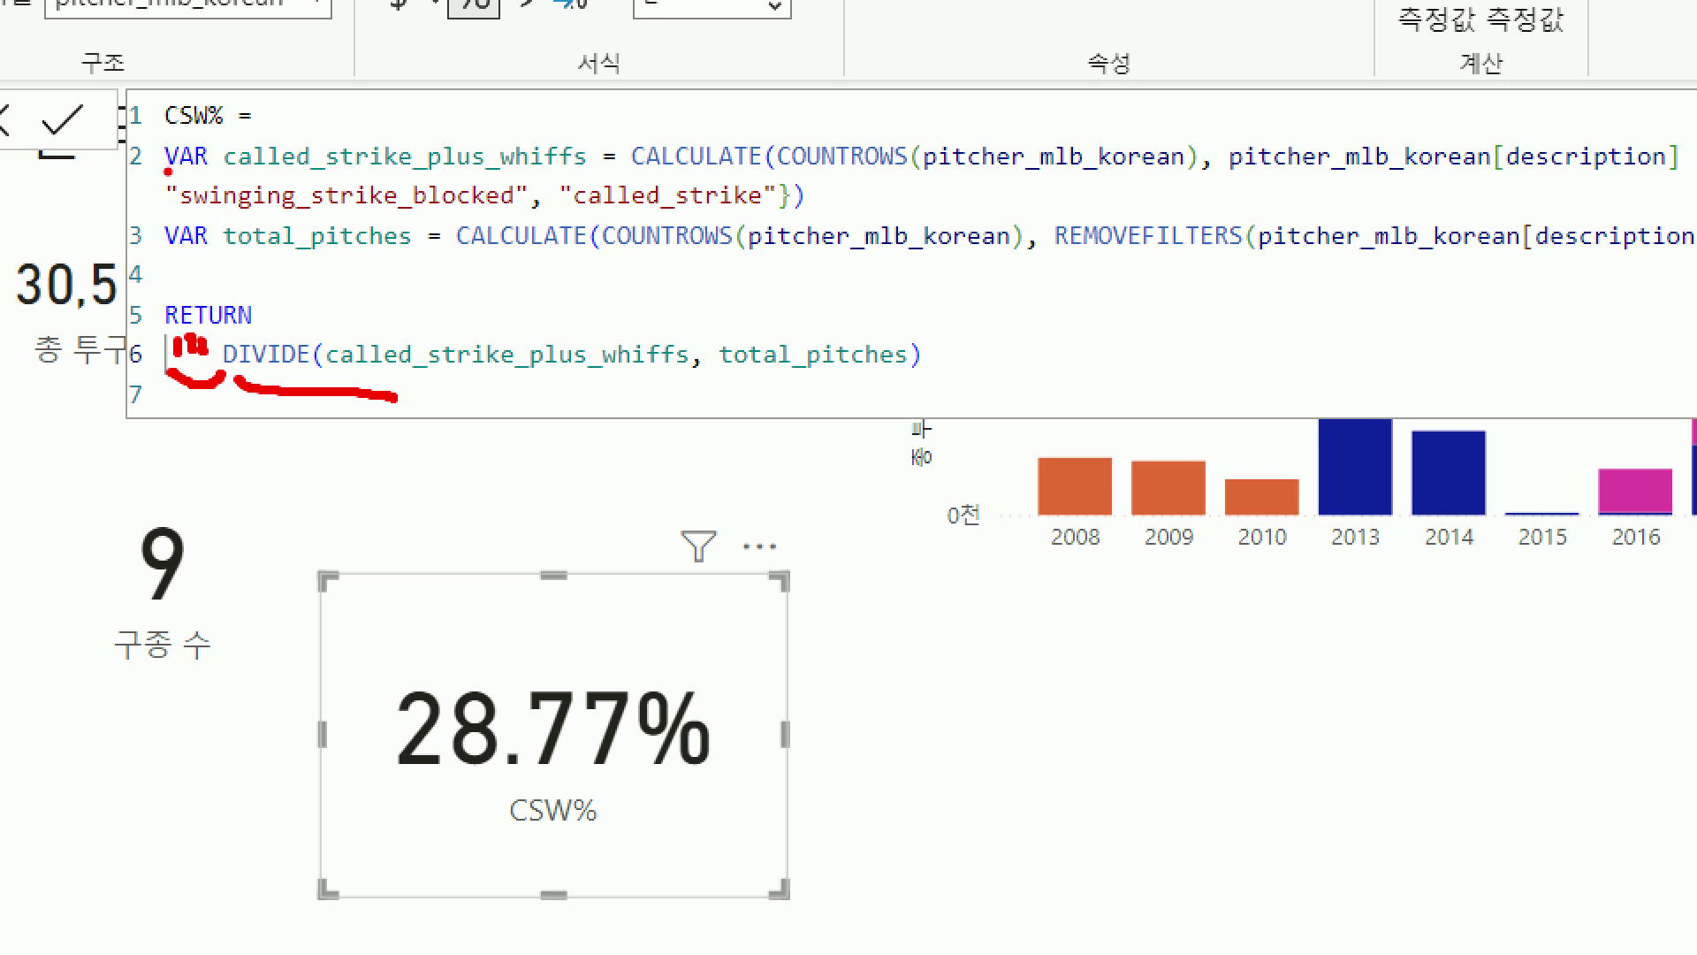
left_click_drag(190, 174, 205, 167)
left_click_drag(170, 260, 211, 242)
left_click_drag(143, 80, 261, 138)
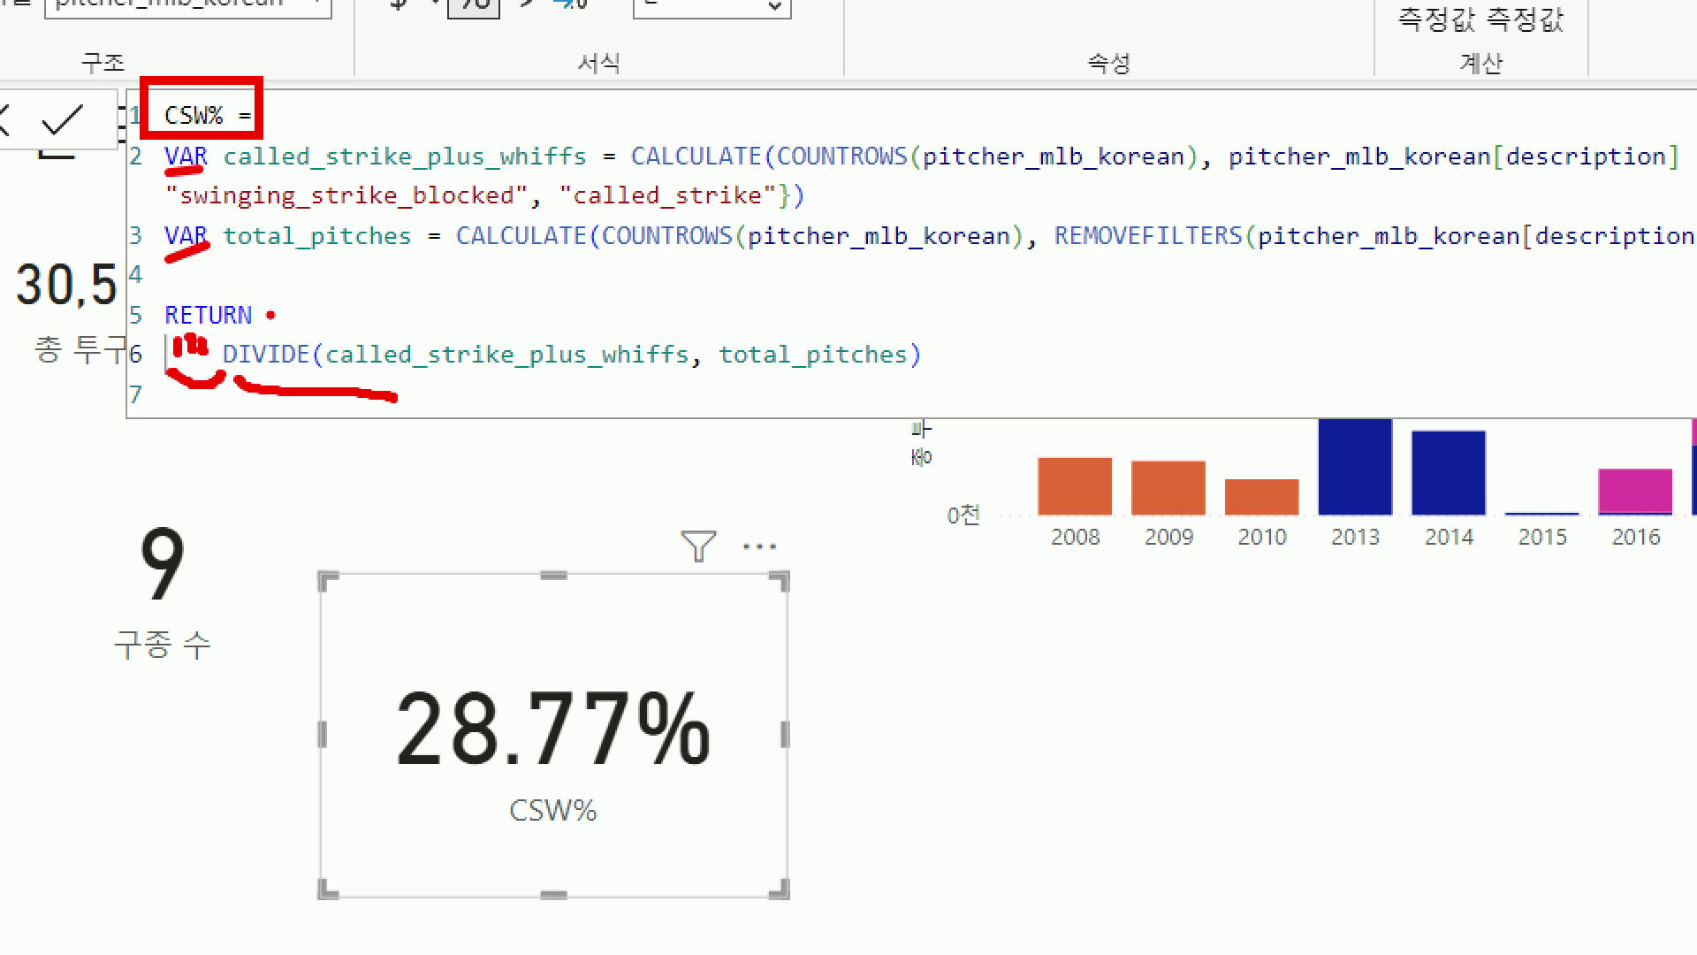
mouse_move(332, 309)
left_mouse_down()
mouse_move(267, 313)
mouse_move(327, 353)
mouse_move(924, 393)
left_mouse_up()
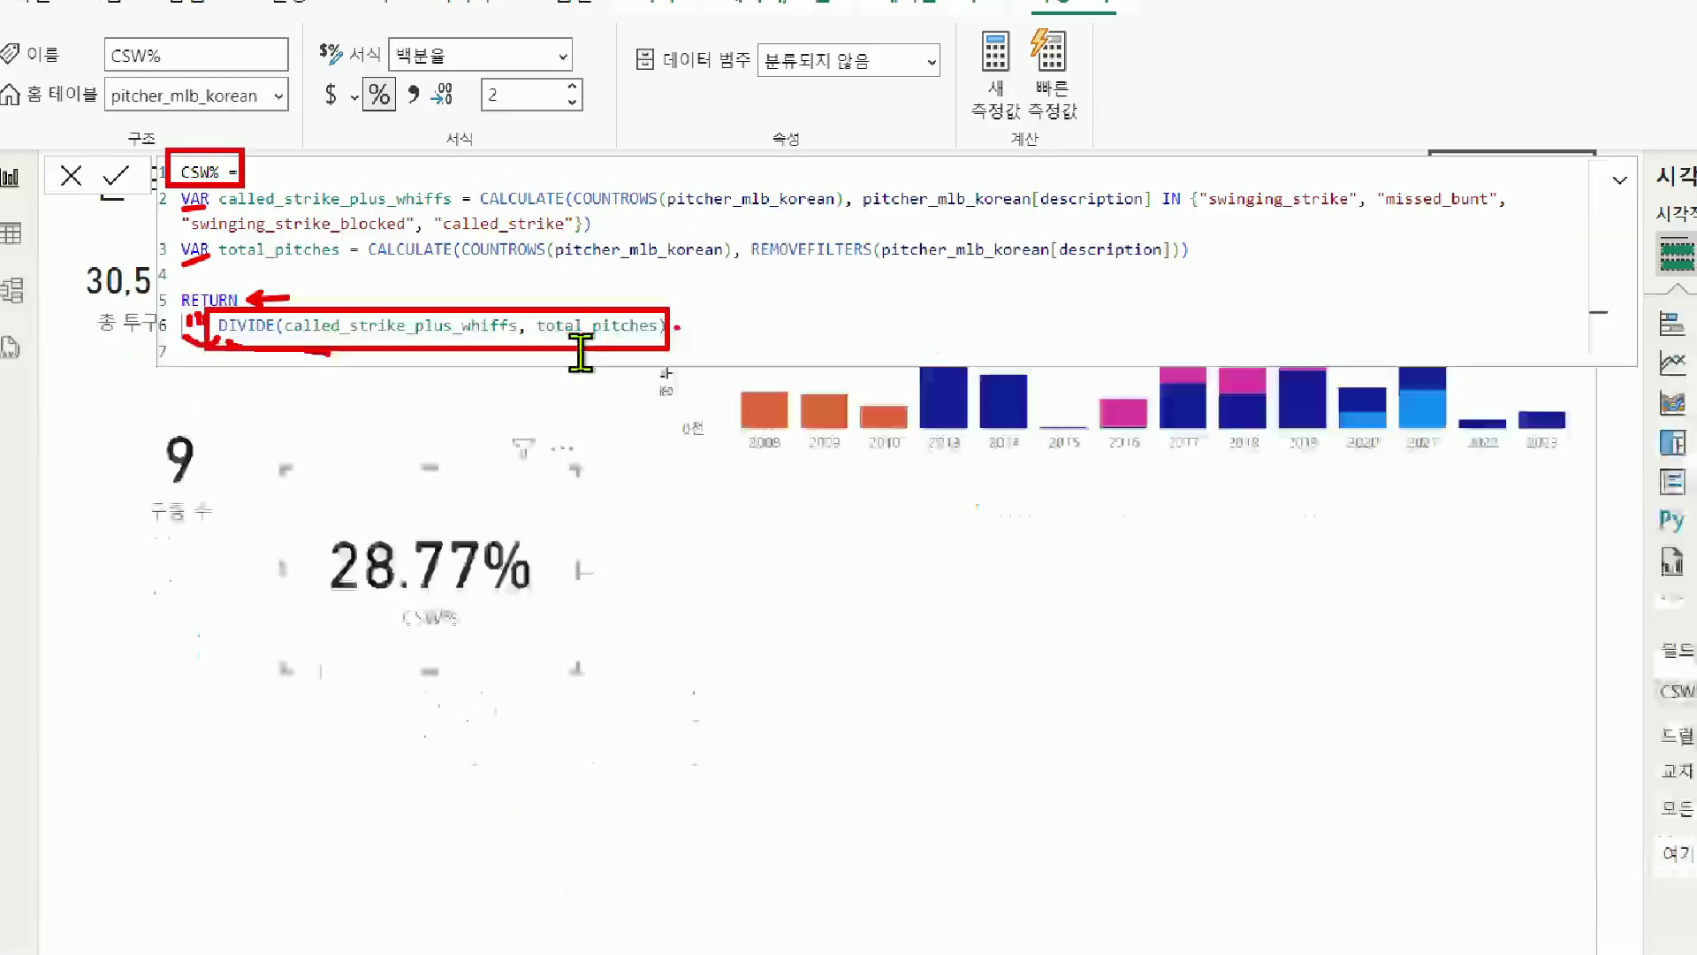
Step: Delete the empty last line of the CSW% formula and finish editing the measure, leaving the card deselected
key("BackSpace")
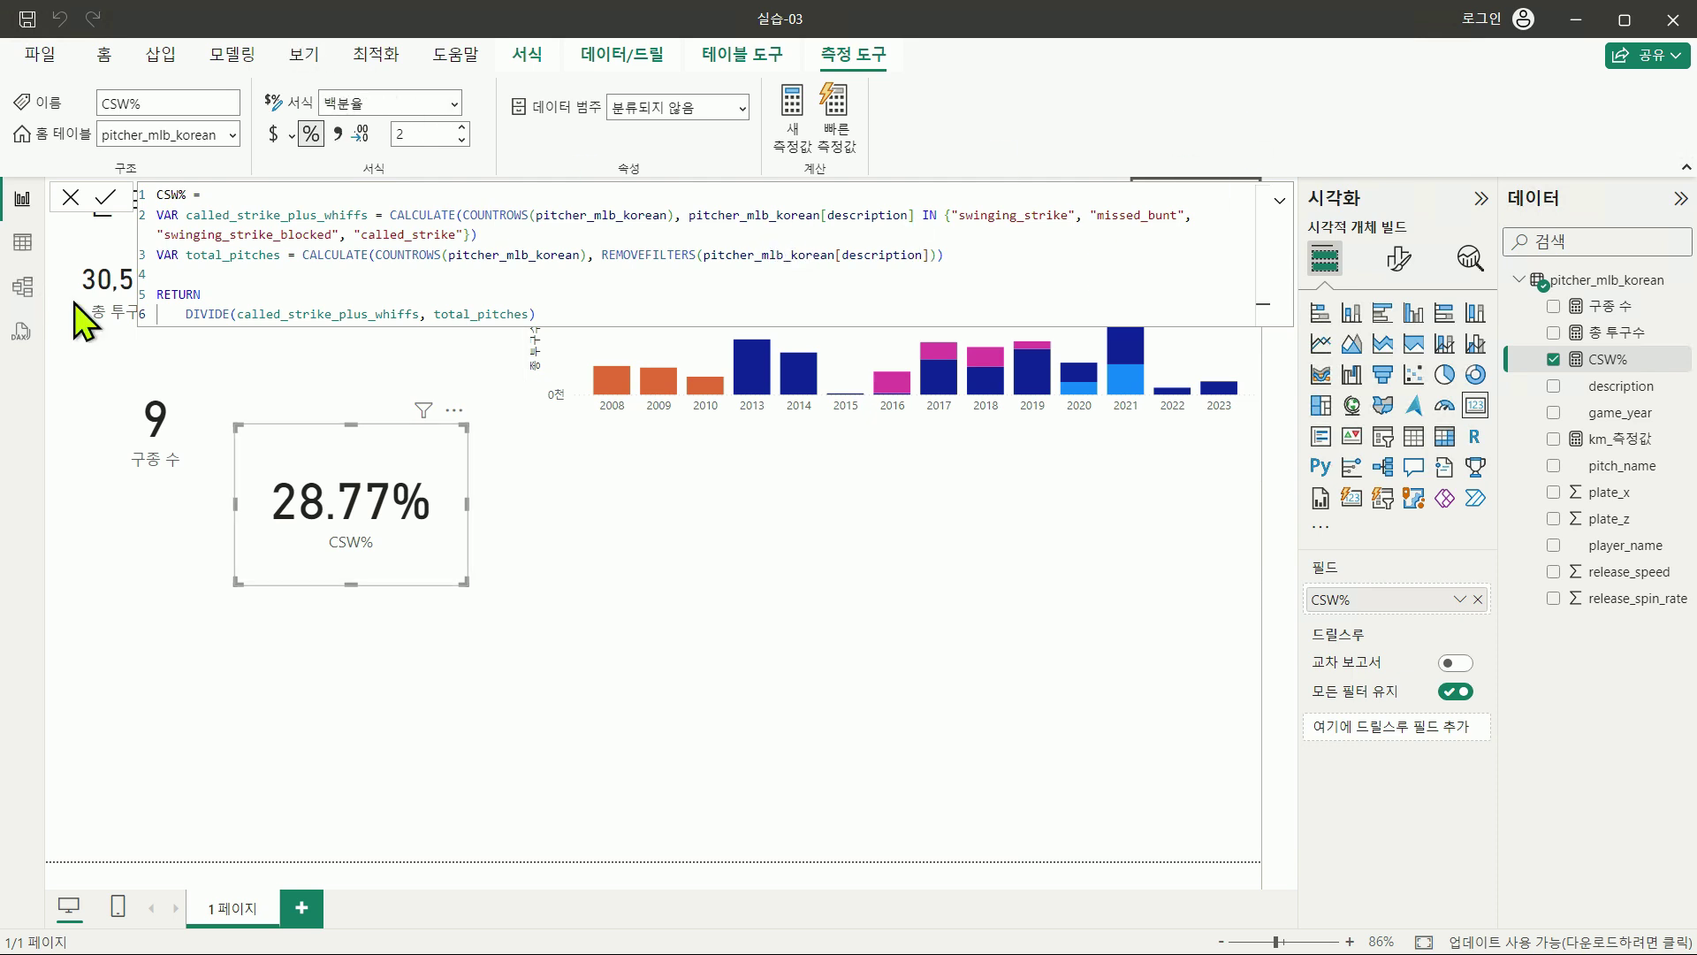
left_click(1278, 201)
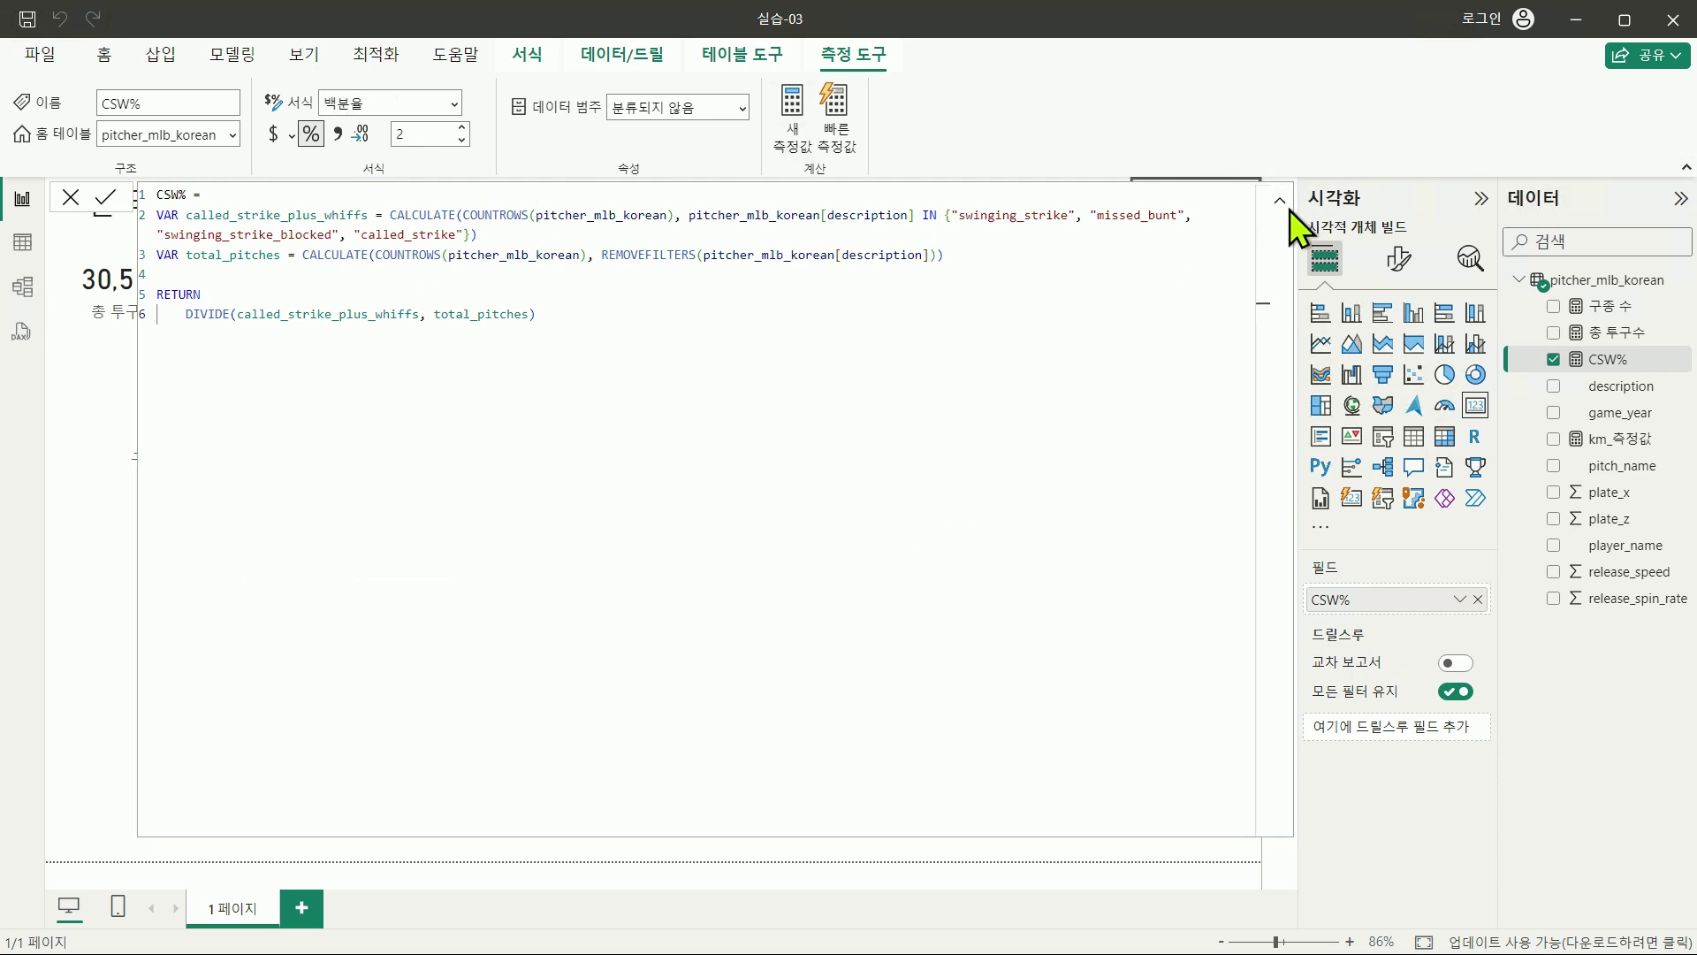
left_click(1279, 202)
left_click(693, 652)
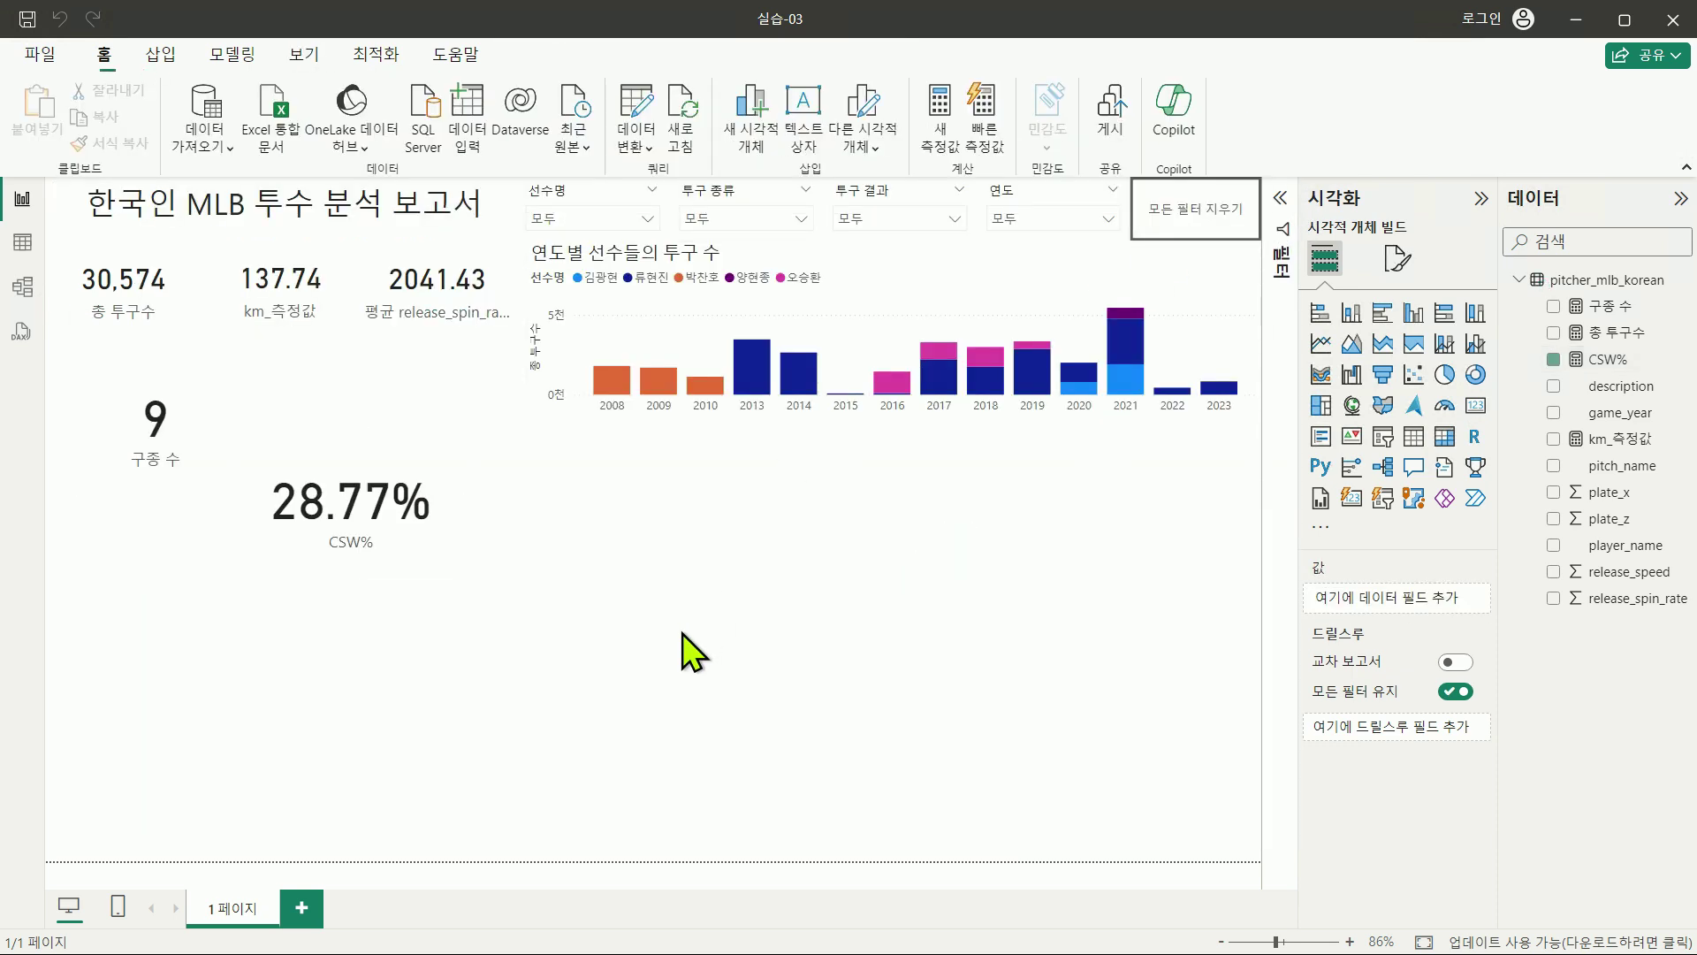